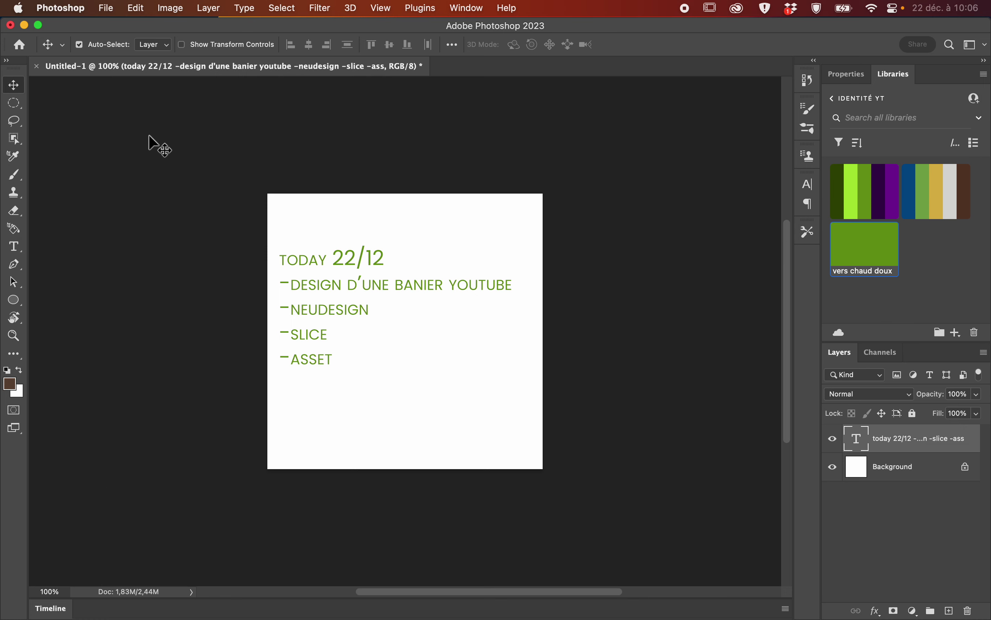
Create a new document from the saved "baniere youtube" preset, 2560 x 1440 px at 72 pixels/inch.
{"action": "left_click", "coordinate": [110, 9]}
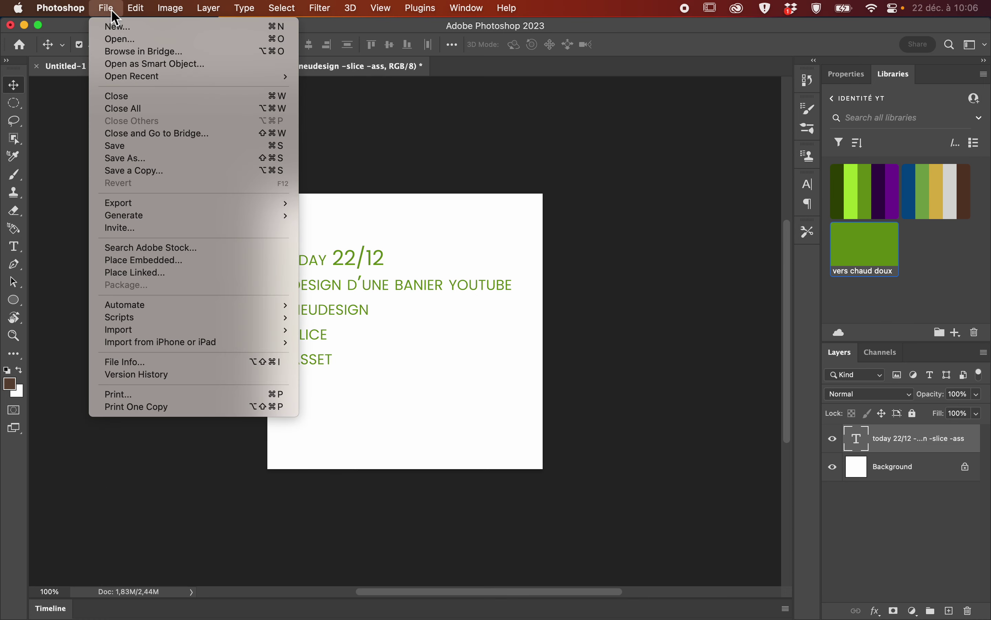
{"action": "left_click", "coordinate": [123, 26]}
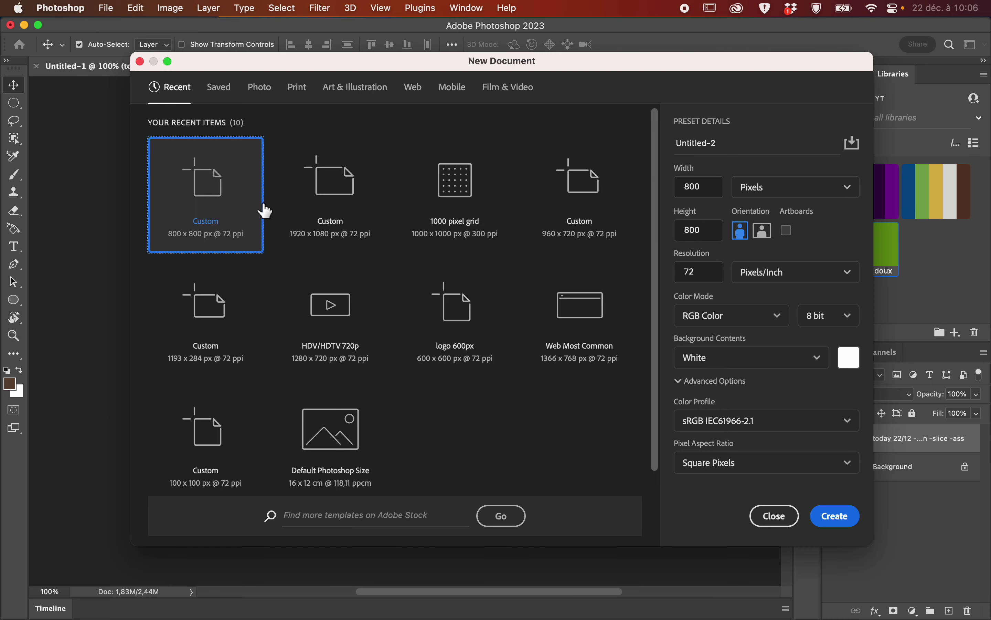
{"action": "left_click", "coordinate": [220, 88]}
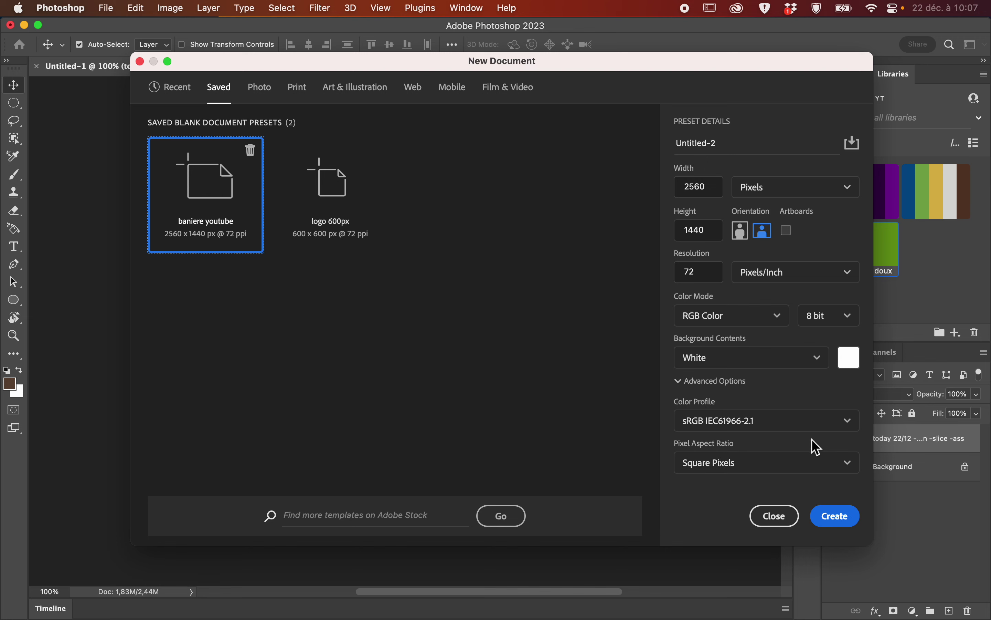
{"action": "left_click", "coordinate": [848, 422]}
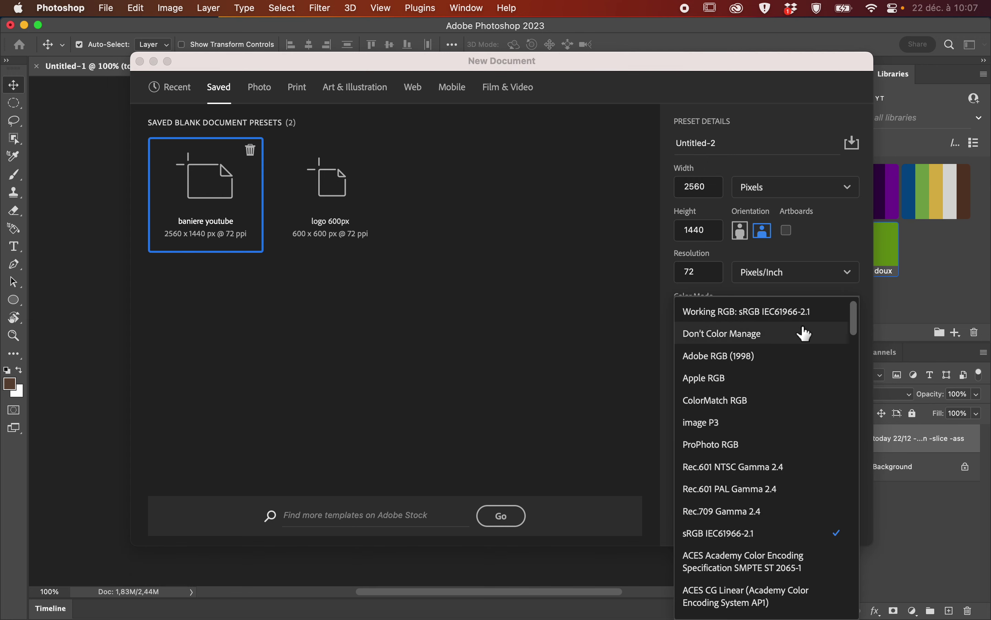
{"action": "left_click", "coordinate": [670, 352]}
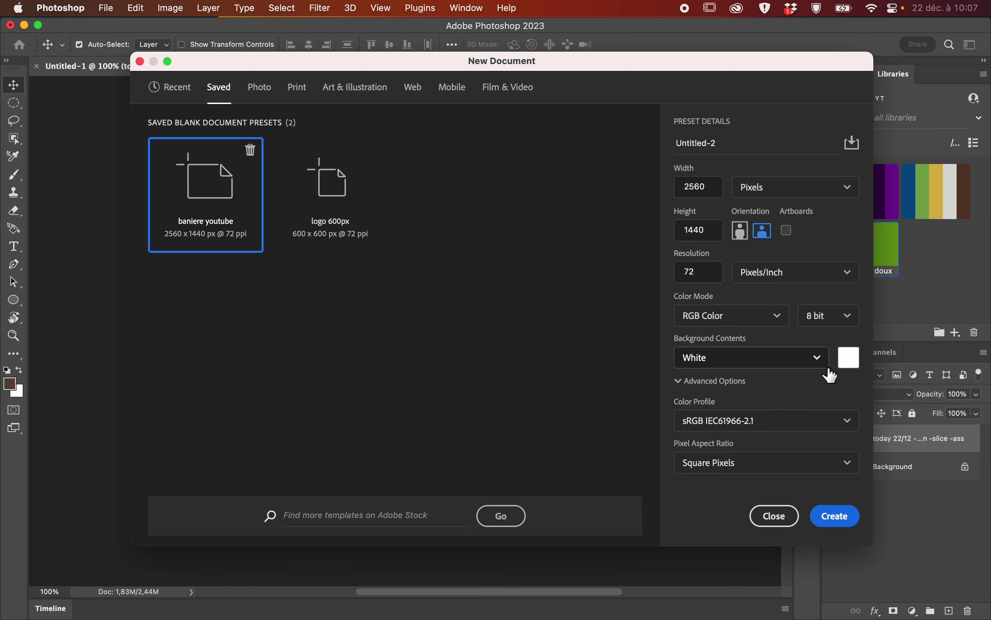
{"action": "left_click", "coordinate": [836, 517]}
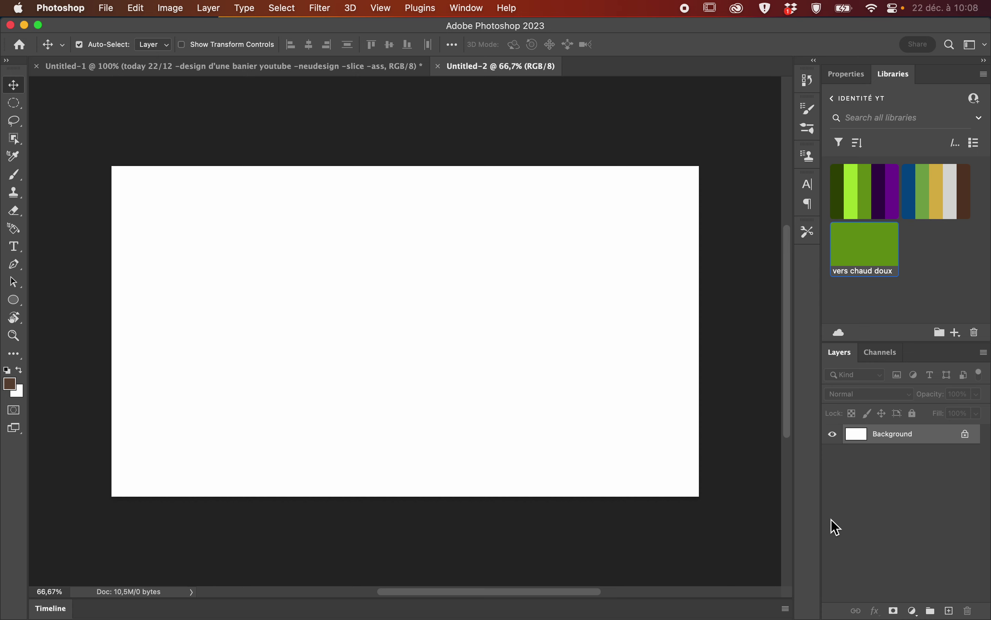
Create a new 800 x 800 px document at 72 pixels/inch from the recent custom preset.
{"action": "left_click", "coordinate": [108, 9]}
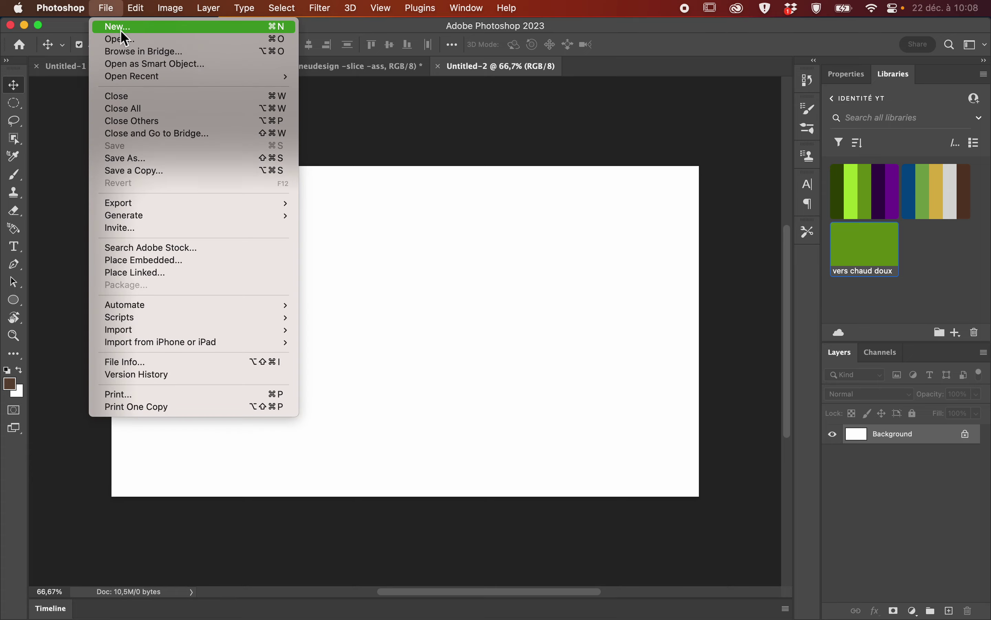
{"action": "left_click", "coordinate": [122, 32]}
{"action": "left_click", "coordinate": [329, 236]}
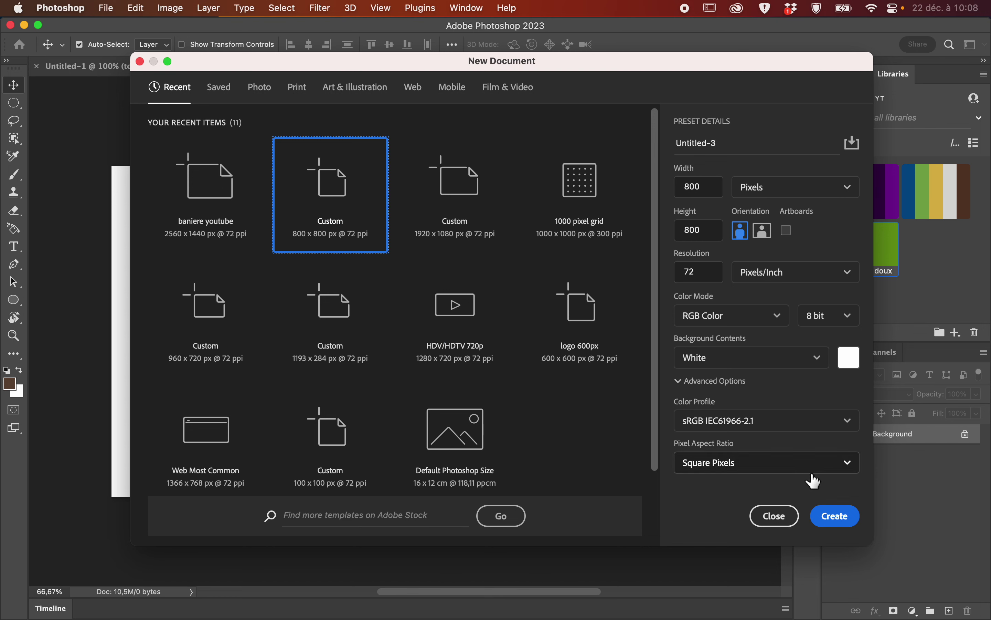
{"action": "left_click", "coordinate": [837, 516]}
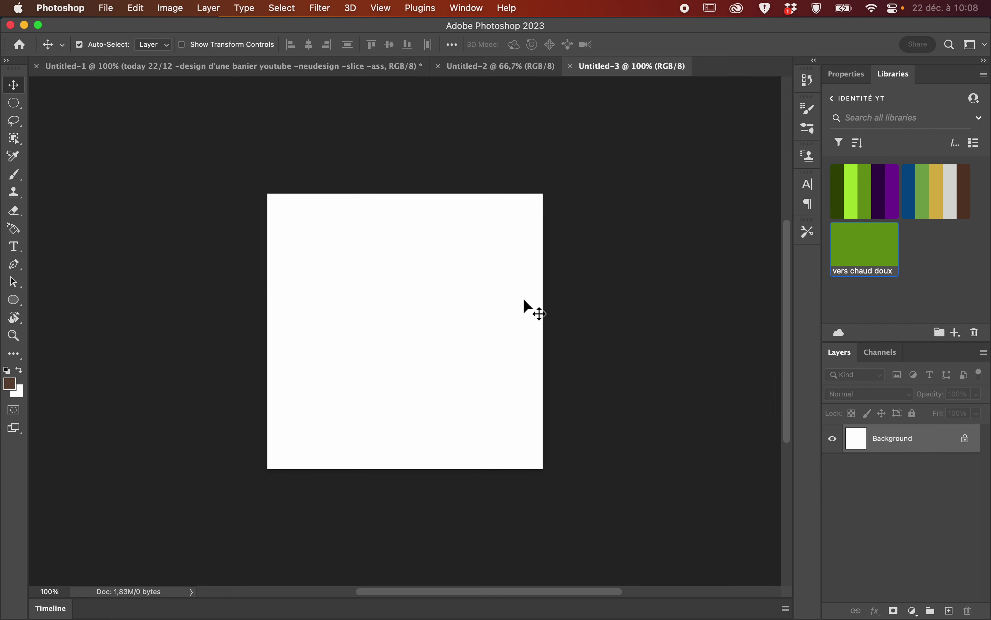
Add a "Lorem Ipsum" text in 60 pt Poppins Regular to the 72 pixels/inch document.
{"action": "left_click", "coordinate": [14, 246]}
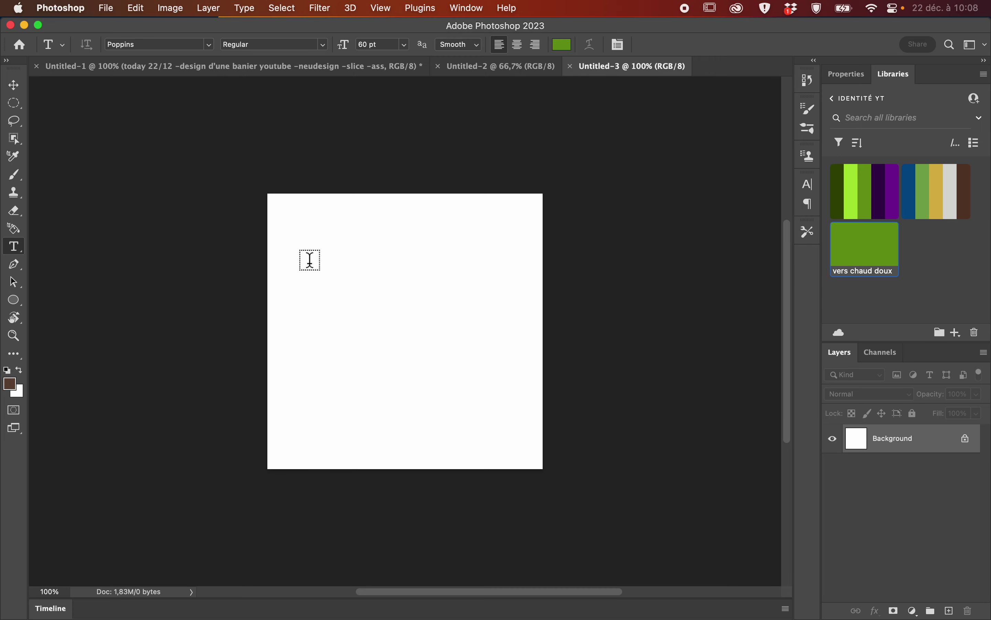
{"action": "left_click", "coordinate": [326, 302]}
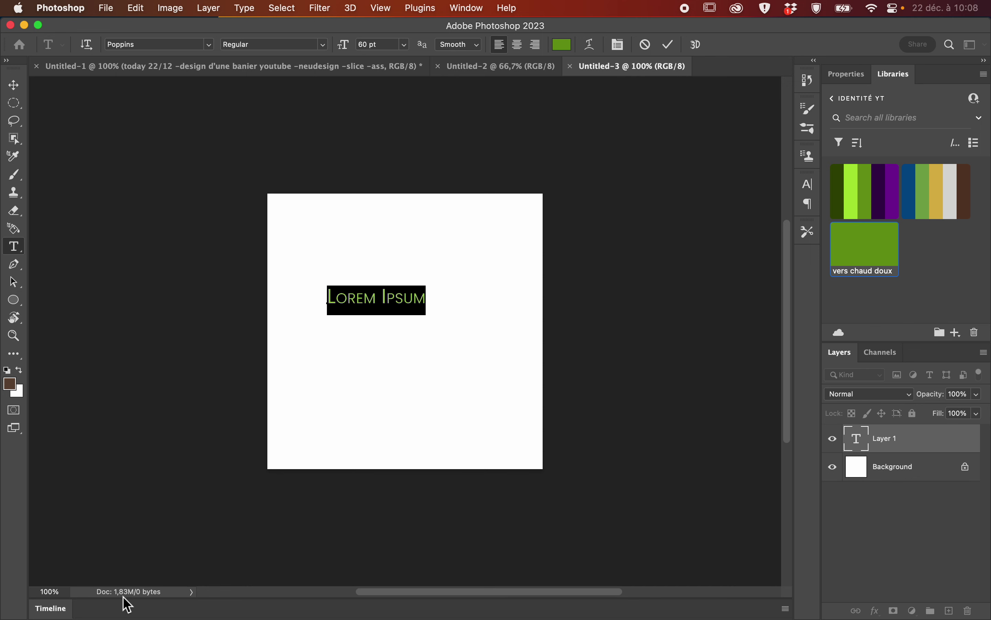
{"action": "left_click", "coordinate": [17, 87]}
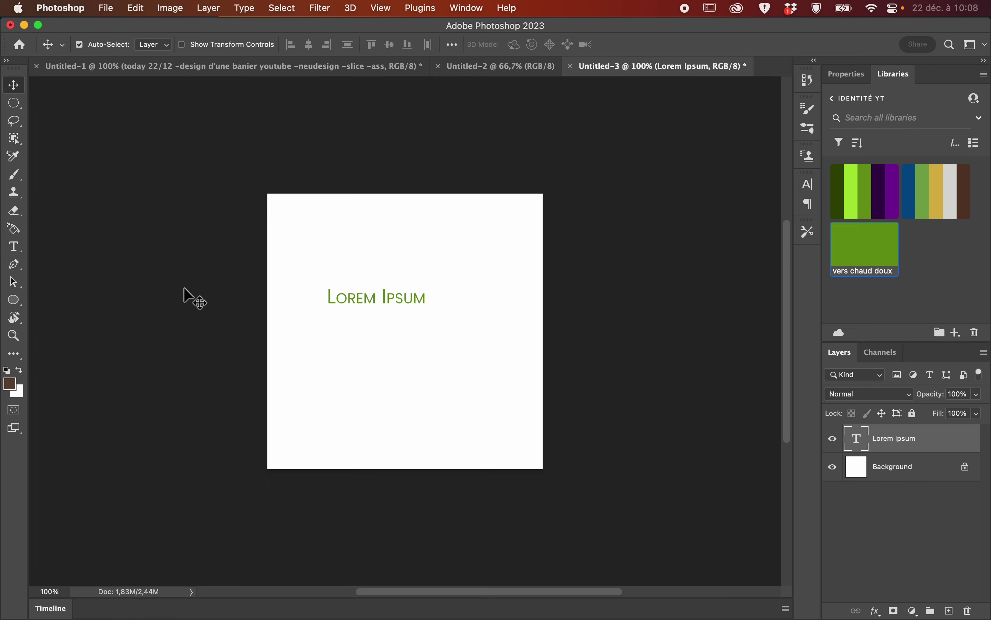
Create another 800 x 800 px document with the resolution set to 300 pixels/inch.
{"action": "left_click", "coordinate": [107, 9]}
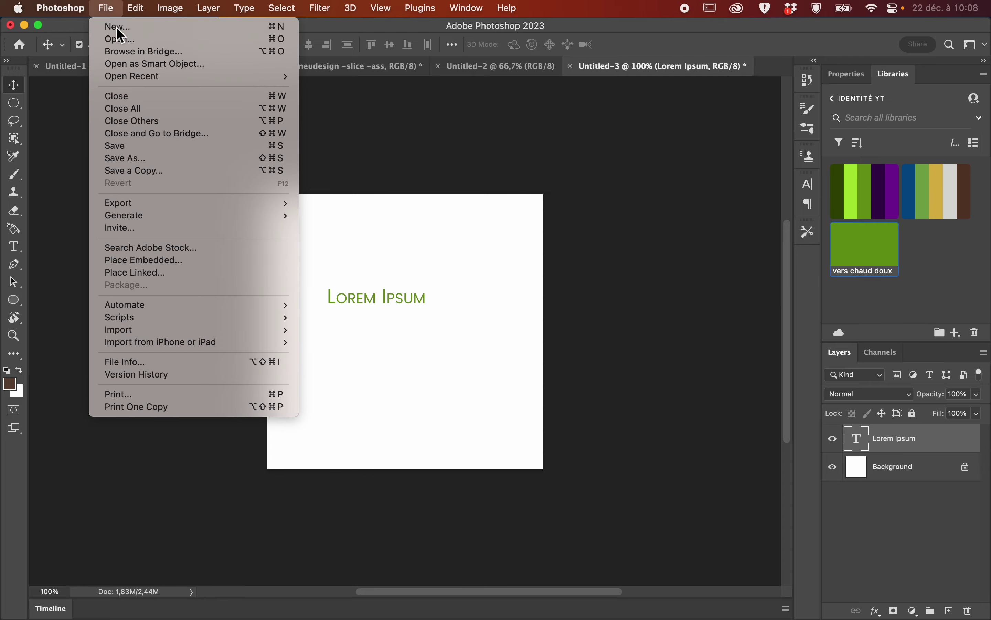
{"action": "left_click", "coordinate": [117, 28]}
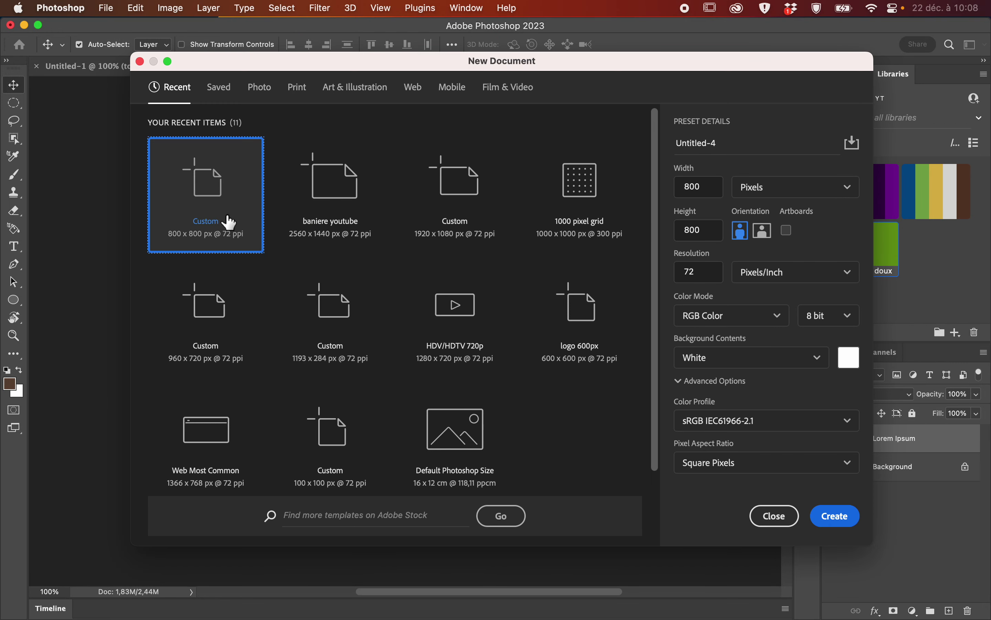
{"action": "double_click", "coordinate": [710, 279]}
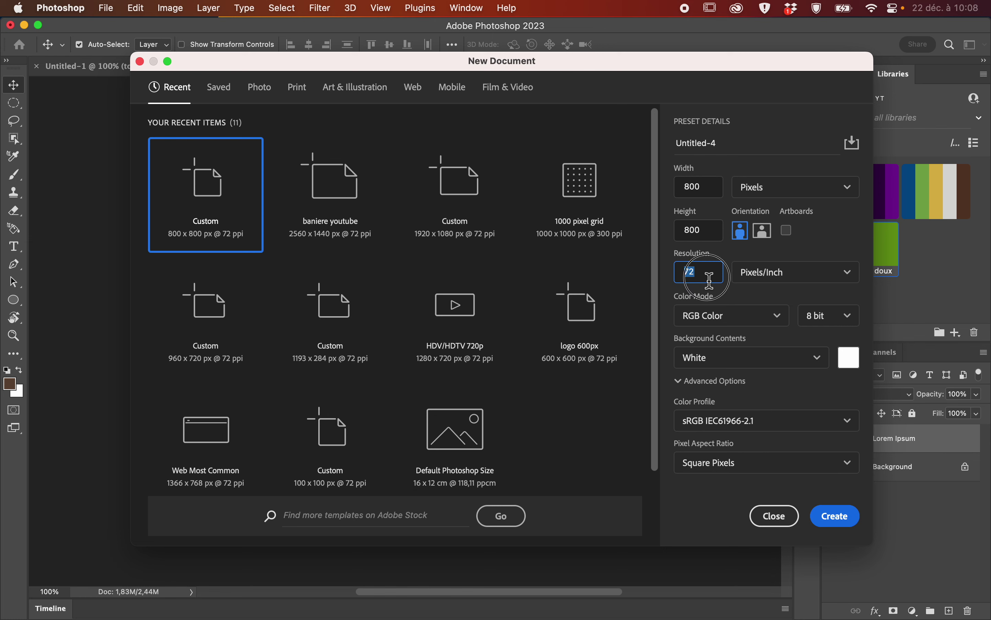
{"action": "type", "text": "300"}
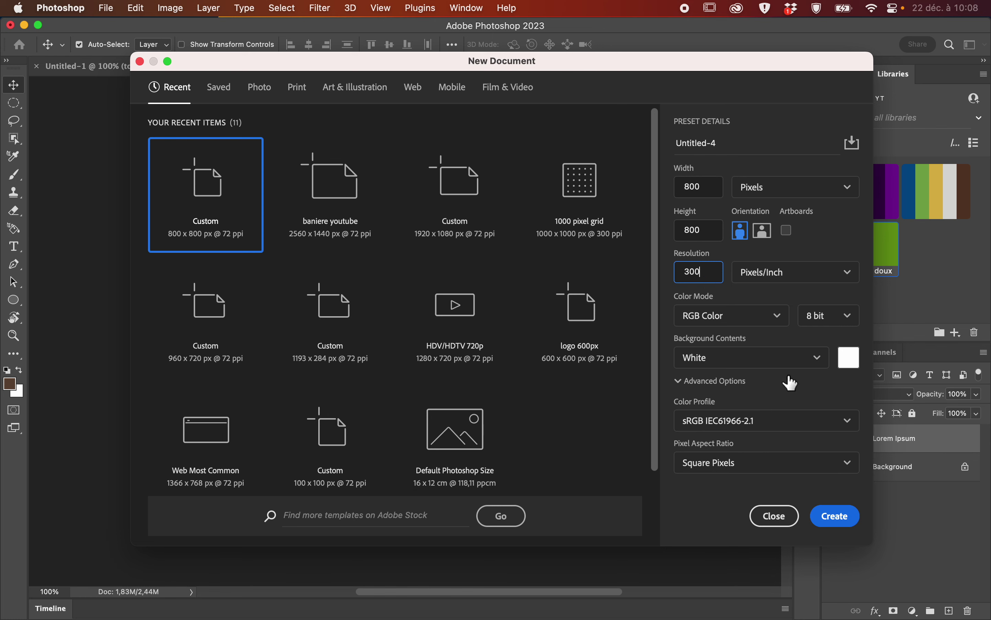
{"action": "left_click", "coordinate": [831, 515]}
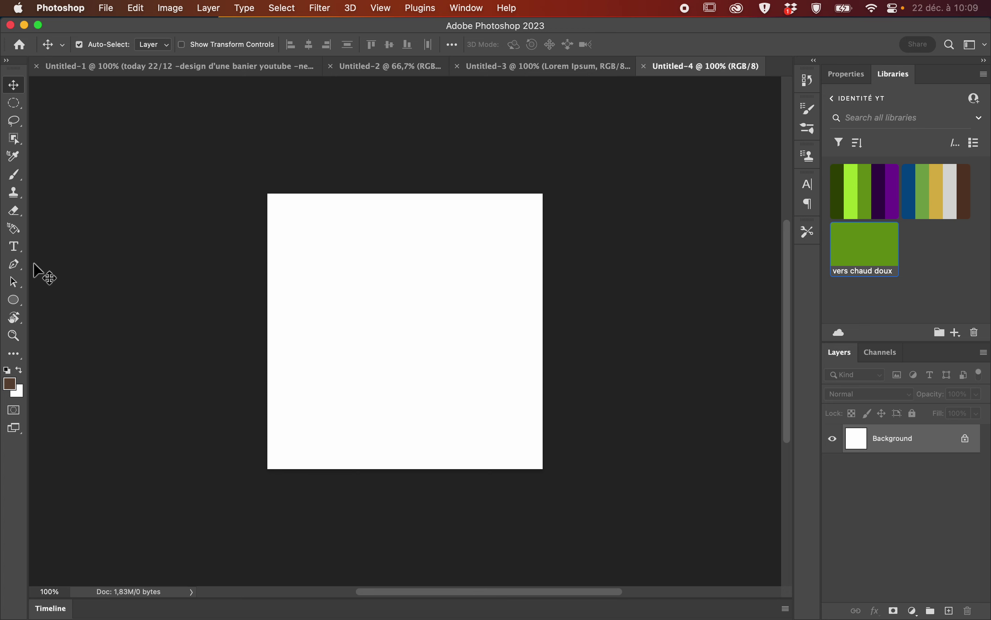
Add a 60 pt "Lorem Ipsum" text to the 300 pixels/inch document and move it to the canvas's left edge.
{"action": "left_click", "coordinate": [14, 246]}
{"action": "left_click", "coordinate": [372, 314]}
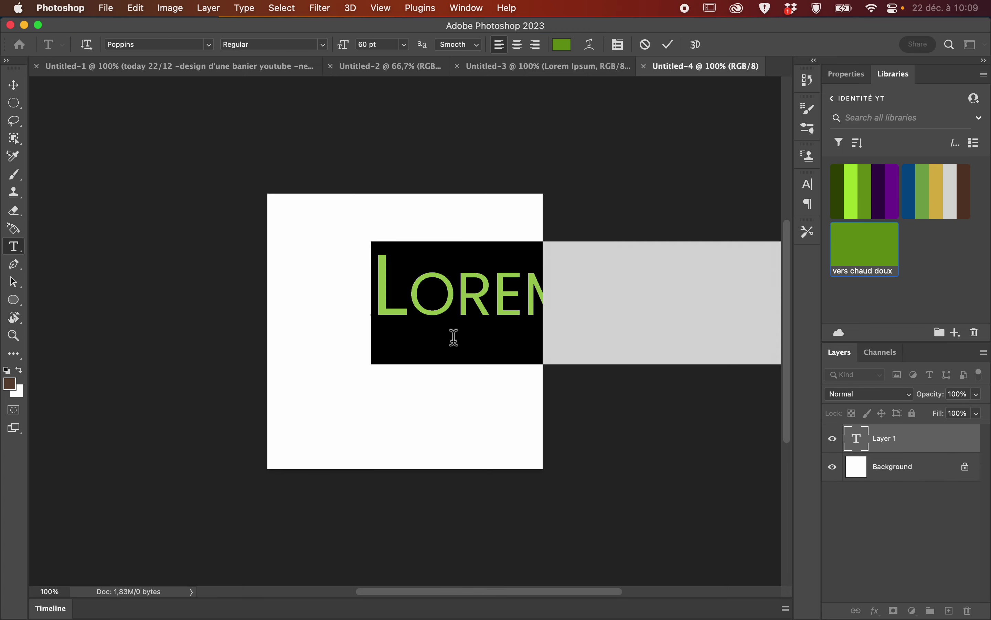
{"action": "left_click", "coordinate": [15, 86]}
{"action": "left_click_drag", "start_coordinate": [392, 298], "coordinate": [320, 328]}
{"action": "left_click", "coordinate": [195, 365]}
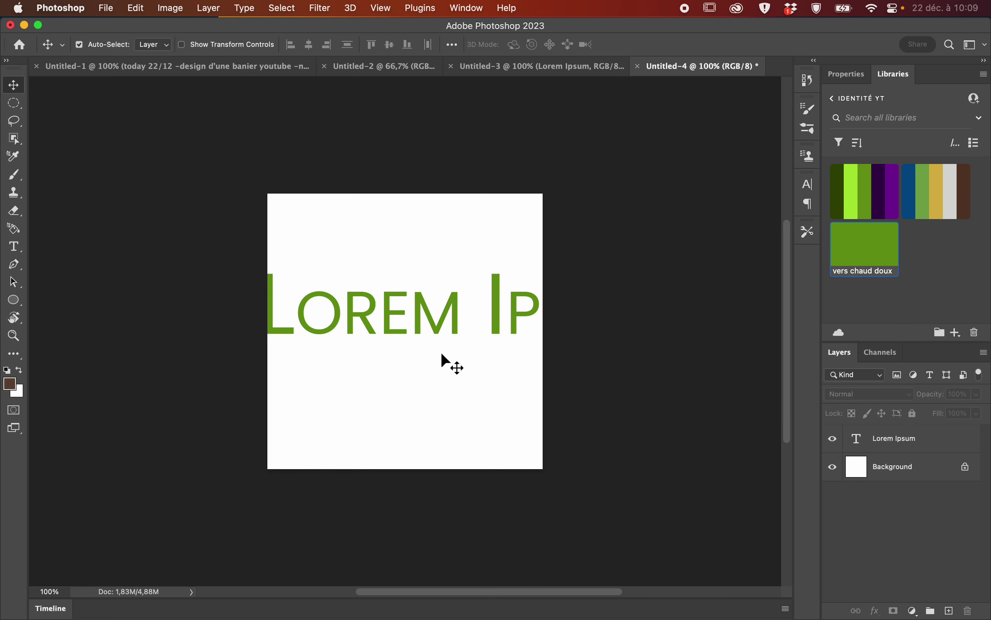
{"action": "left_click", "coordinate": [419, 328]}
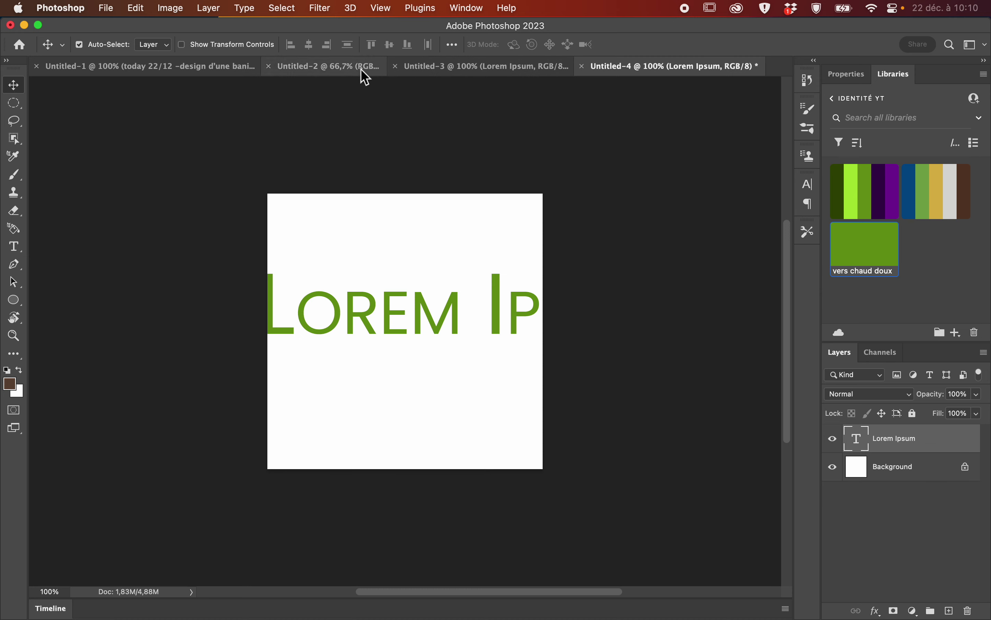
Look at the notes in Untitled-1, return to the blank banner document, and close Untitled-3 and Untitled-4 without saving.
{"action": "left_click", "coordinate": [192, 71]}
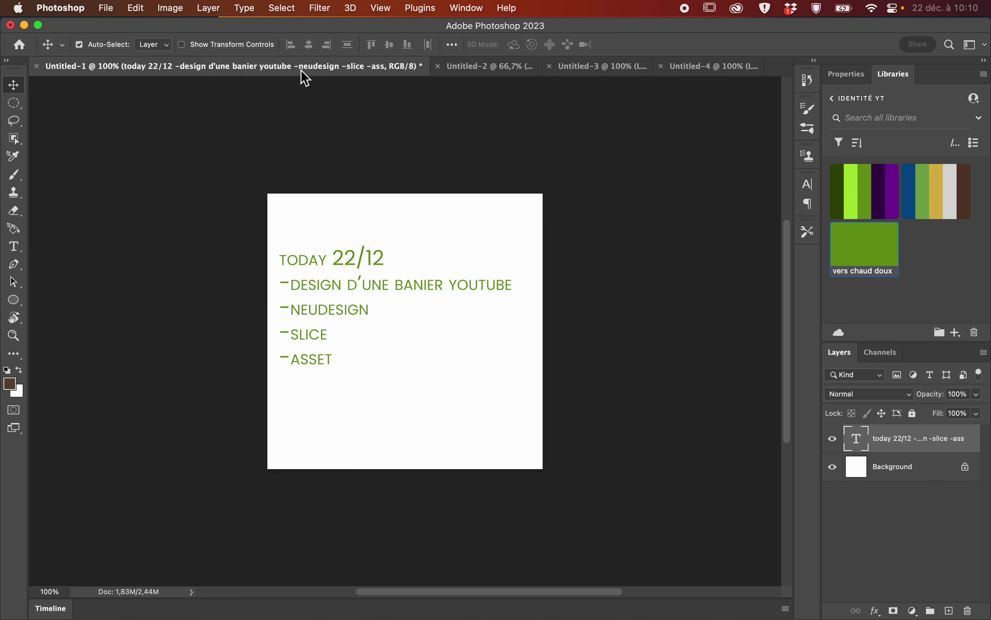
{"action": "left_click", "coordinate": [480, 69]}
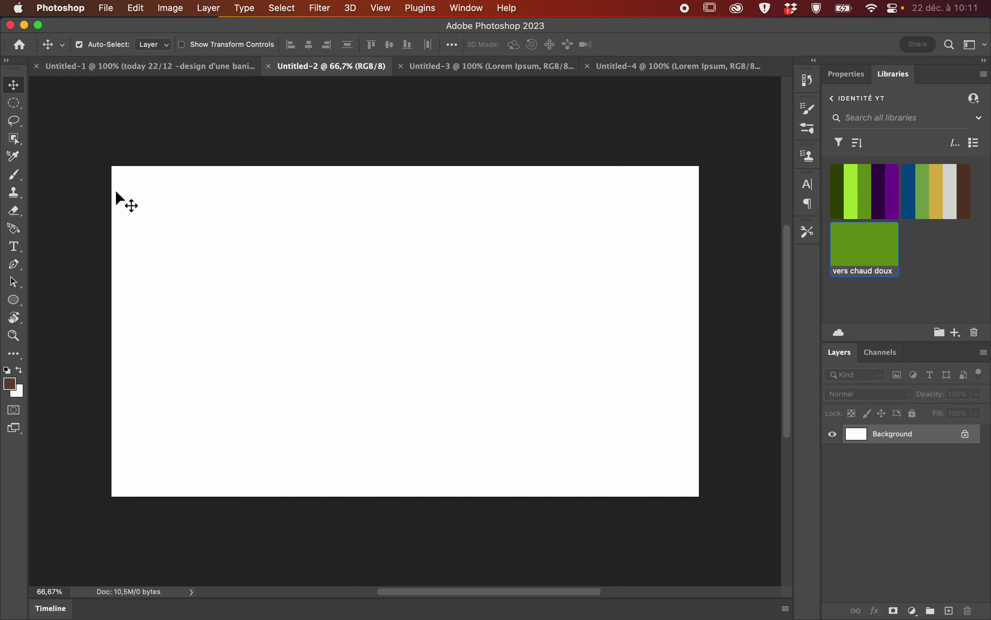
{"action": "left_click", "coordinate": [401, 66]}
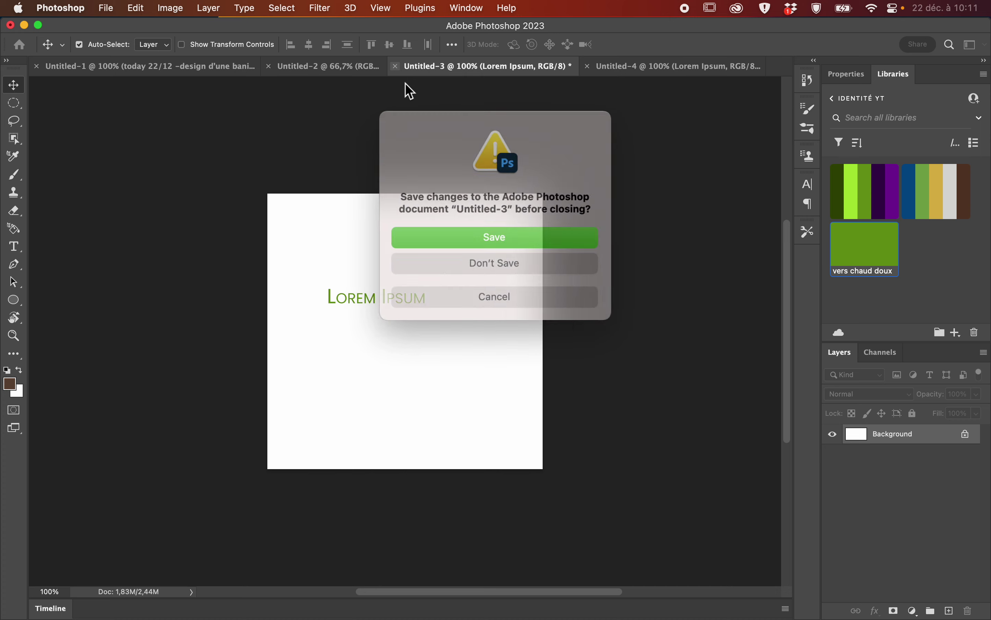
{"action": "left_click", "coordinate": [492, 261]}
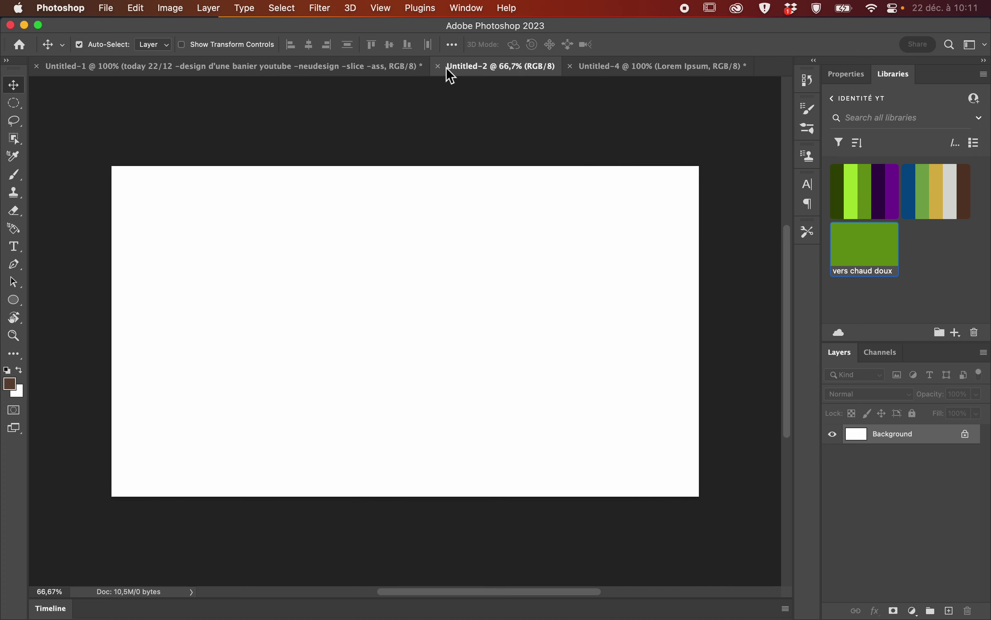
{"action": "left_click", "coordinate": [613, 69]}
{"action": "left_click", "coordinate": [571, 66]}
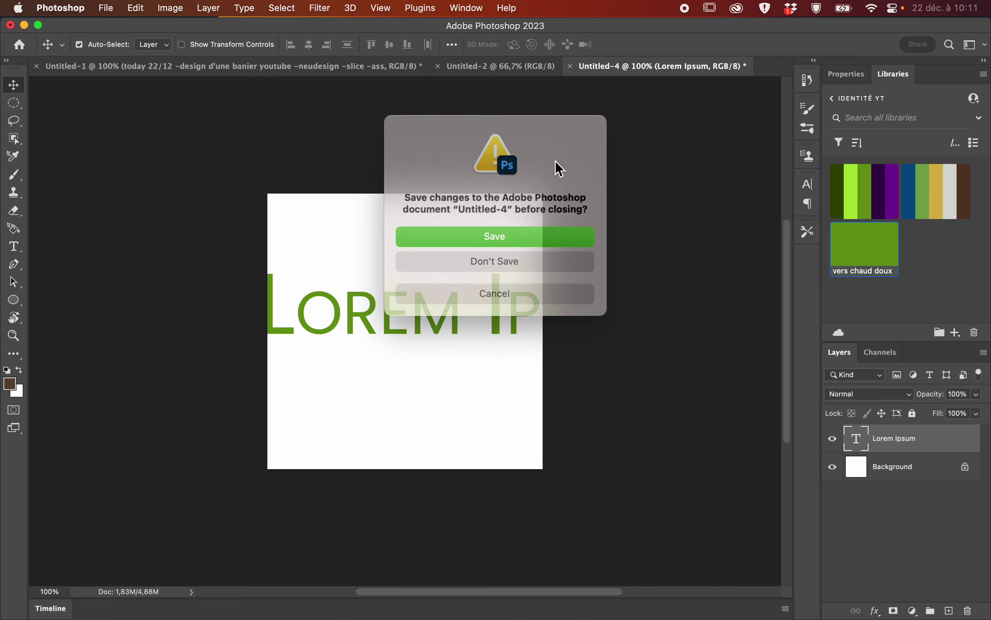
{"action": "left_click", "coordinate": [523, 264]}
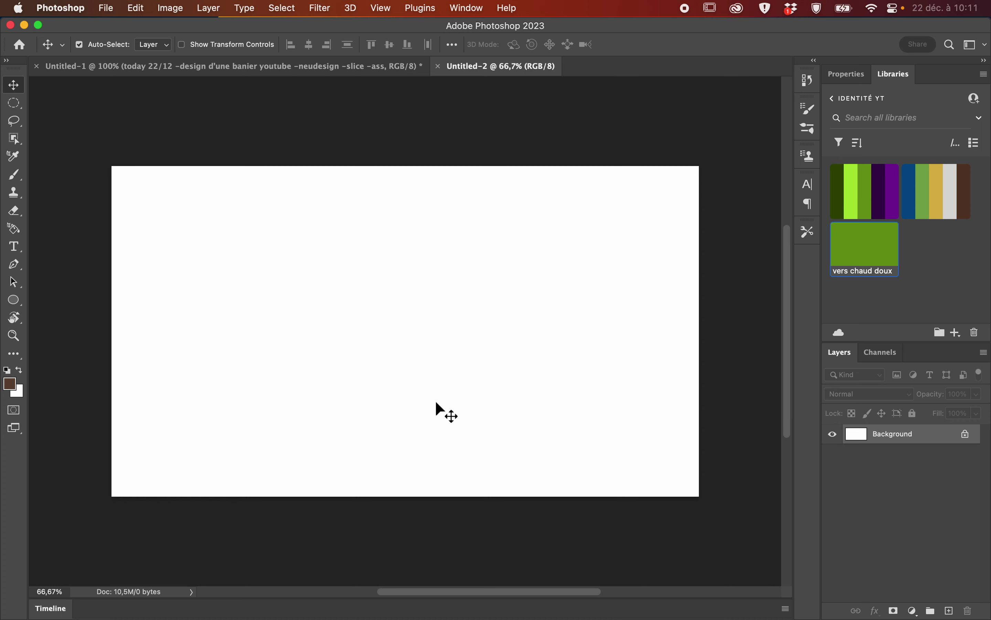
Sample swatches from the Varmhome and "test couleur yt" library themes as foreground colour, finishing with the latter's purple.
{"action": "left_click", "coordinate": [941, 208]}
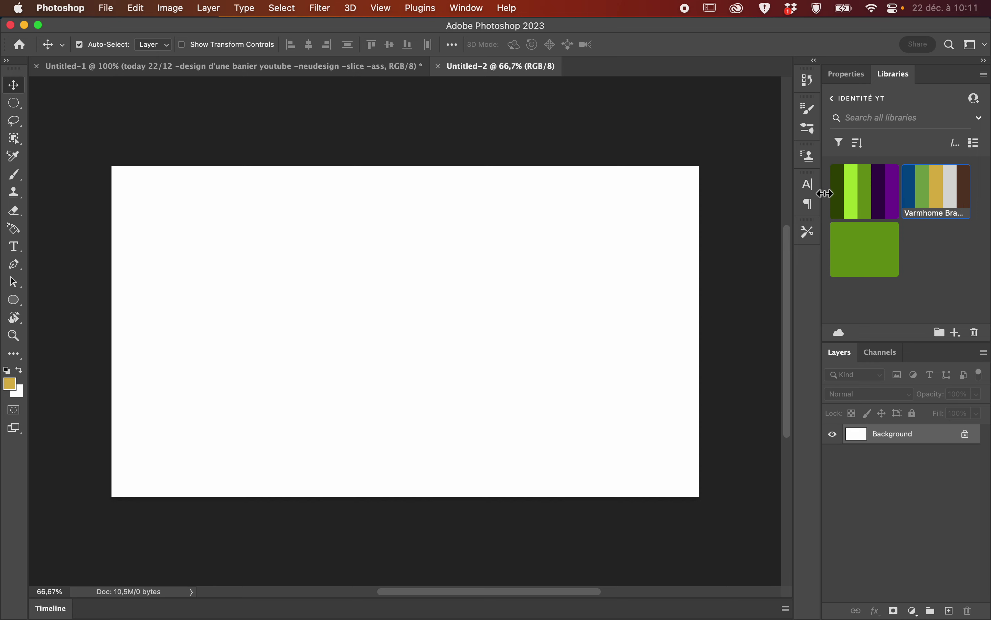
{"action": "left_click", "coordinate": [837, 203]}
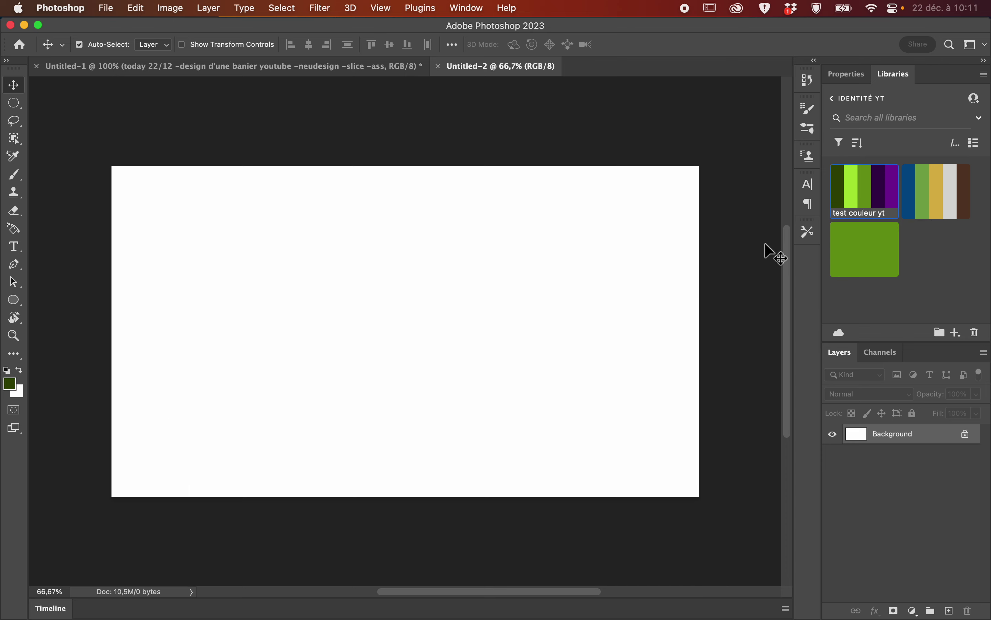
{"action": "left_click", "coordinate": [856, 201]}
{"action": "left_click", "coordinate": [868, 208]}
{"action": "left_click", "coordinate": [882, 205]}
{"action": "left_click", "coordinate": [893, 206]}
Switch to Safari by way of Creative Cloud and display the "test couleur yt" theme on Adobe Color's colour wheel.
{"action": "key", "text": "ctrl+Up"}
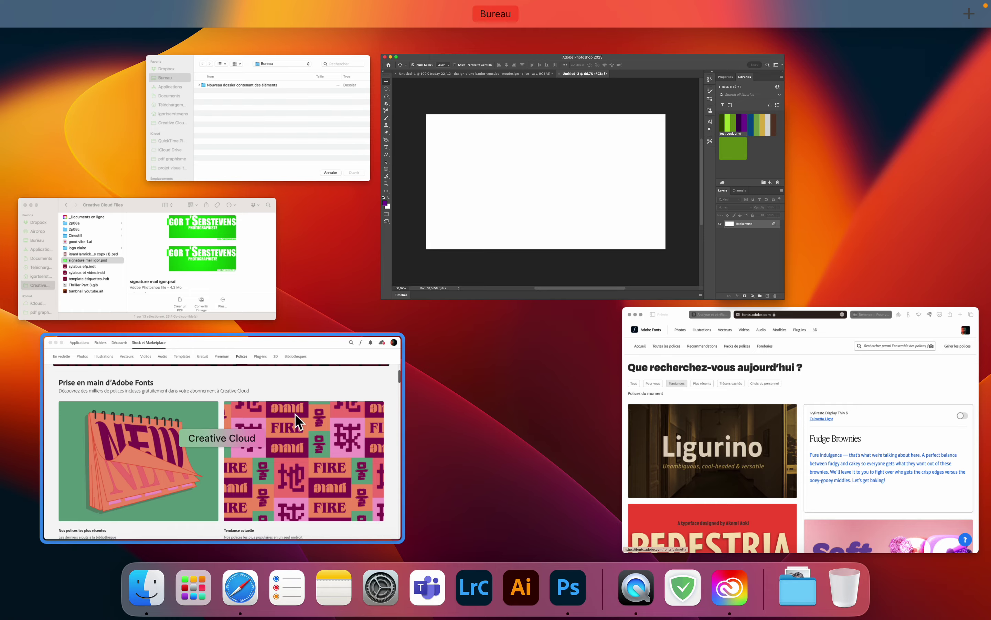
{"action": "left_click", "coordinate": [293, 411]}
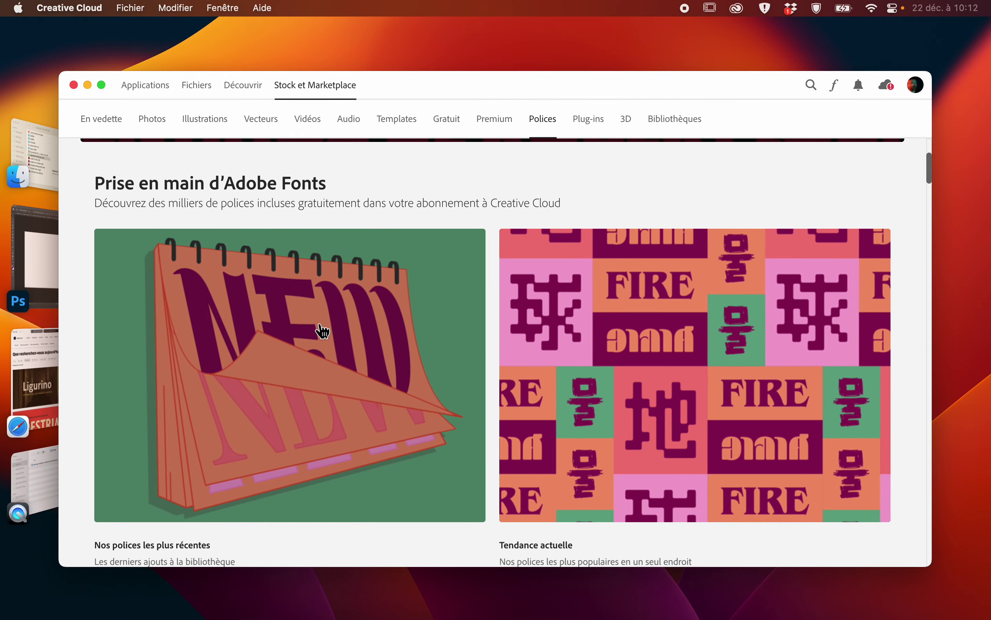
{"action": "key", "text": "ctrl+Up"}
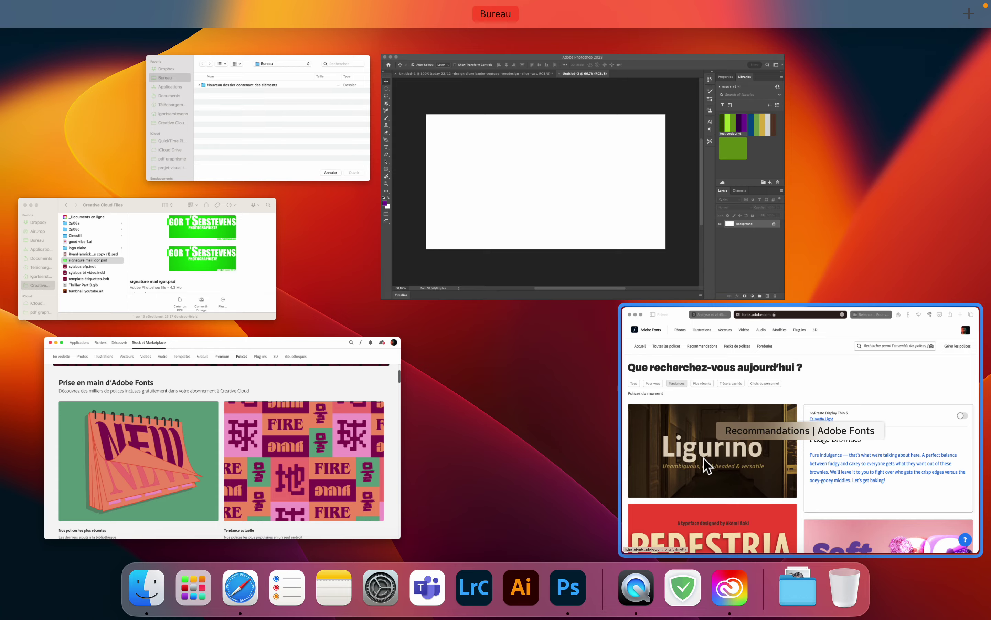
{"action": "left_click", "coordinate": [703, 458]}
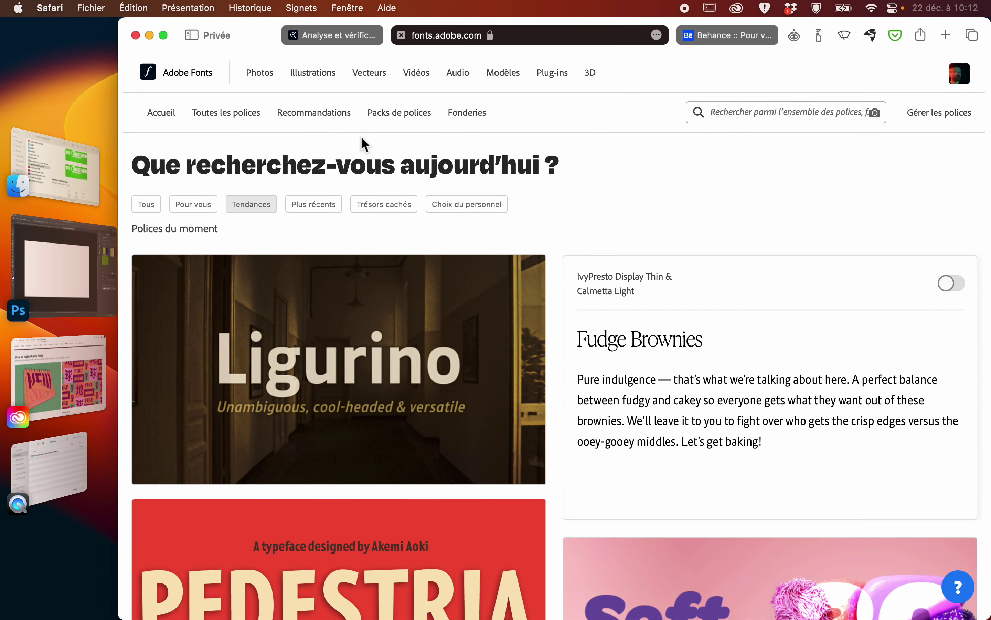
{"action": "left_click", "coordinate": [553, 36]}
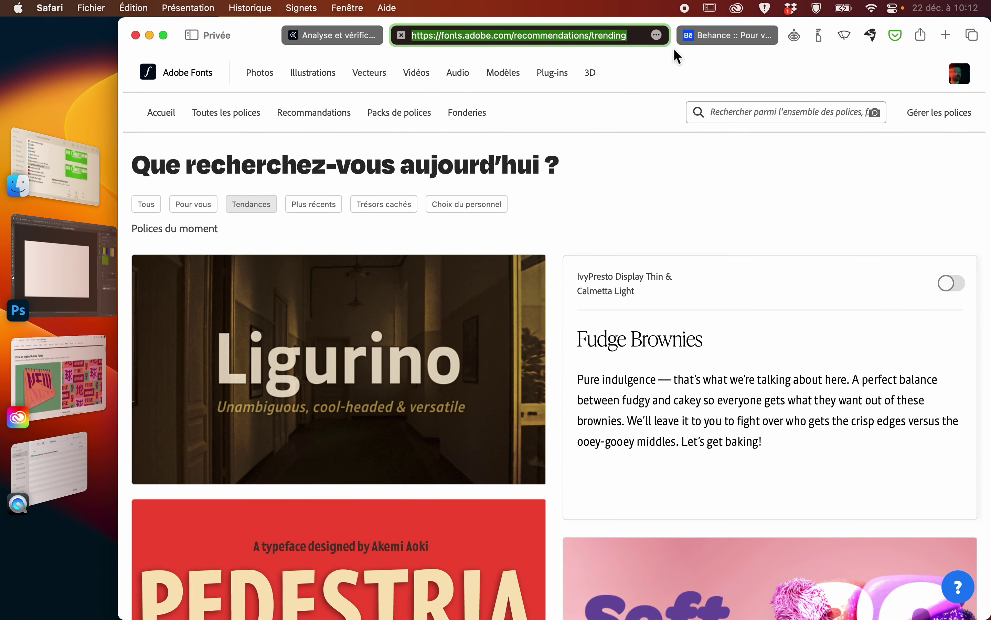
{"action": "left_click", "coordinate": [326, 35]}
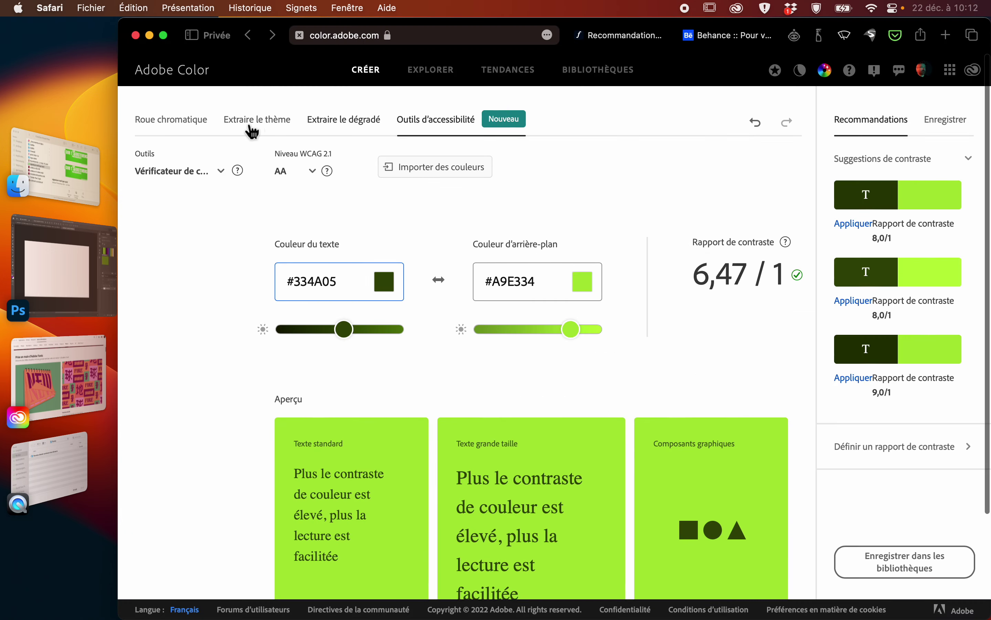
{"action": "left_click", "coordinate": [190, 119]}
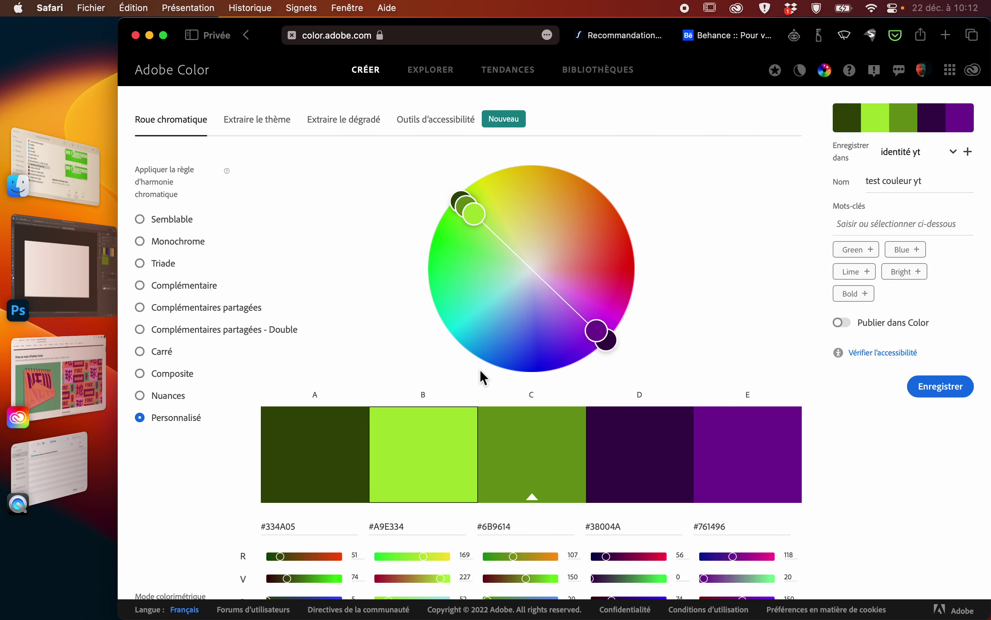
Look over the "test couleur yt" theme on Adobe Color and switch back to the Untitled-2 banner document in Photoshop.
{"action": "mouse_move", "coordinate": [532, 499]}
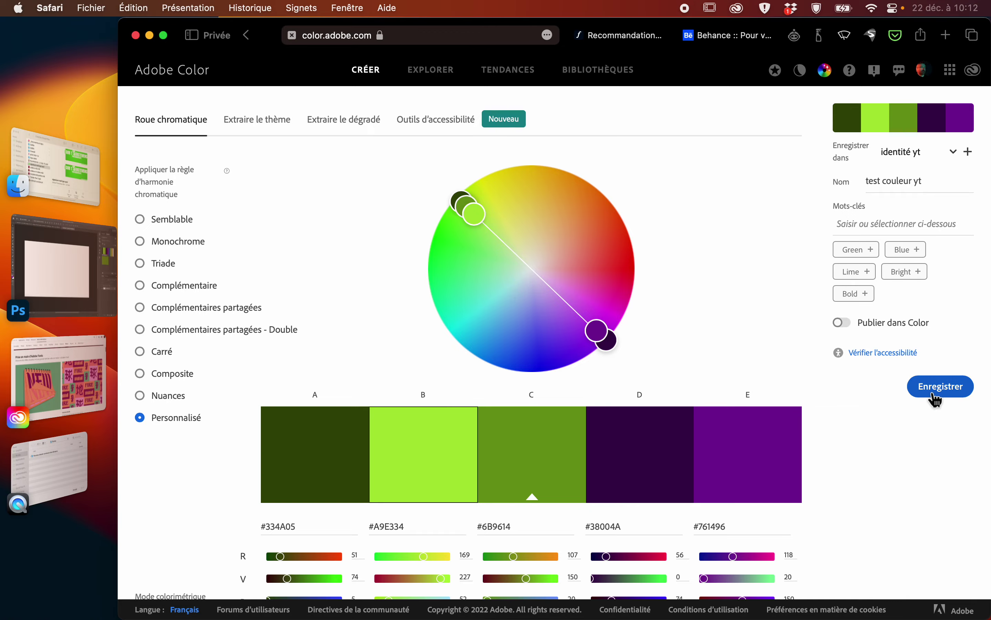
{"action": "key", "text": "ctrl+Up"}
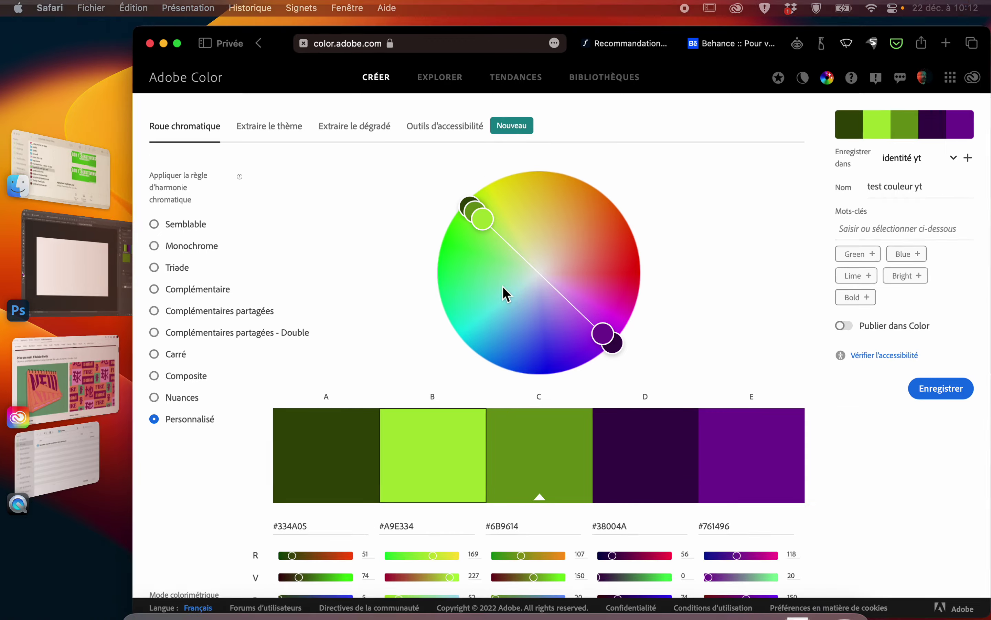
{"action": "left_click", "coordinate": [503, 286]}
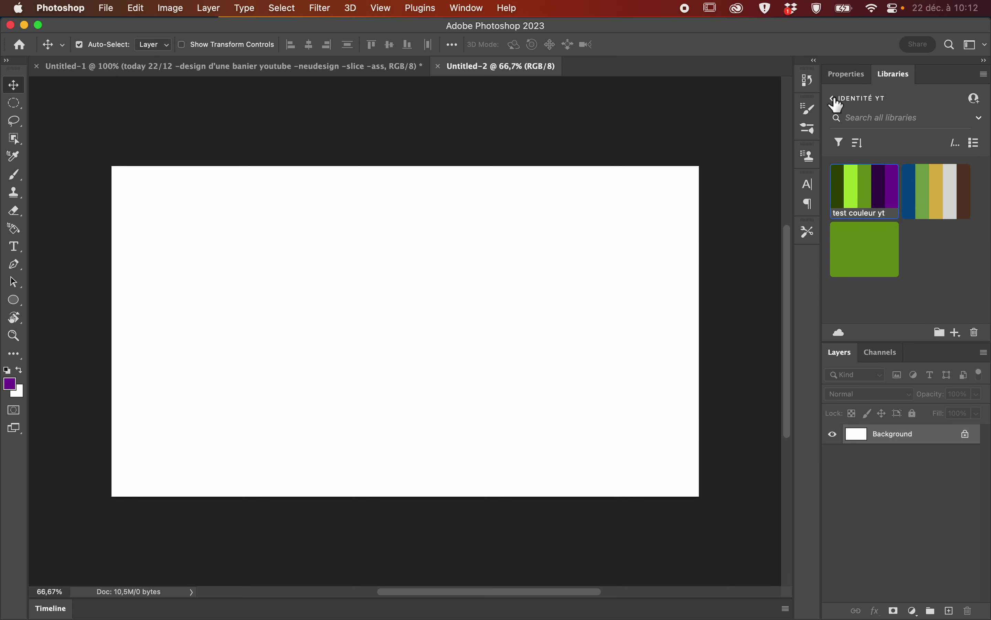
Sample the bright lime green from the "test couleur yt" theme and fill the Background layer with this foreground colour.
{"action": "left_click", "coordinate": [852, 207]}
{"action": "key", "text": "shift+BackSpace"}
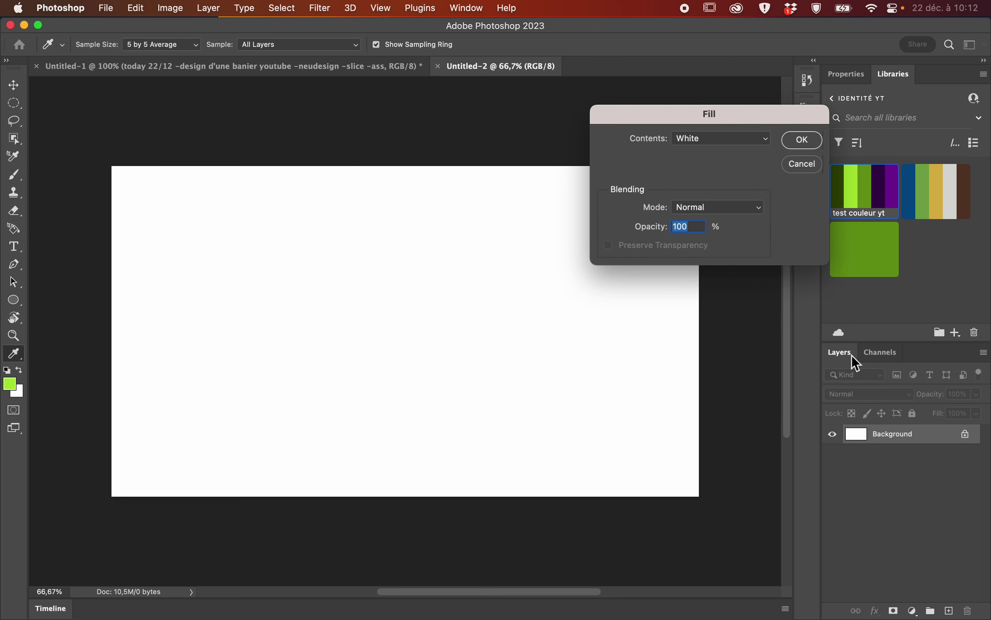
{"action": "left_click", "coordinate": [716, 139]}
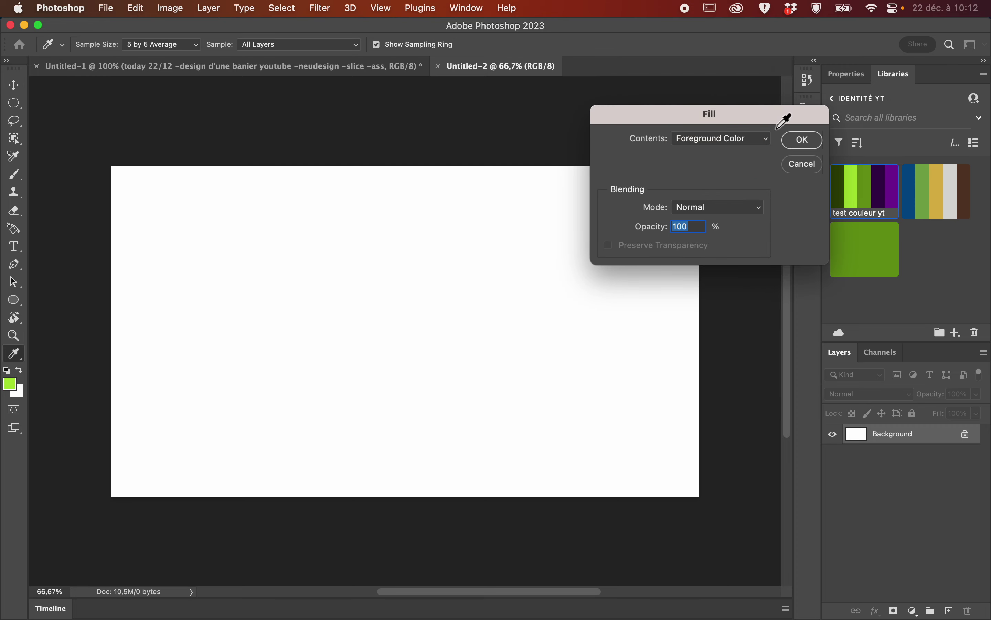
{"action": "left_click", "coordinate": [802, 143]}
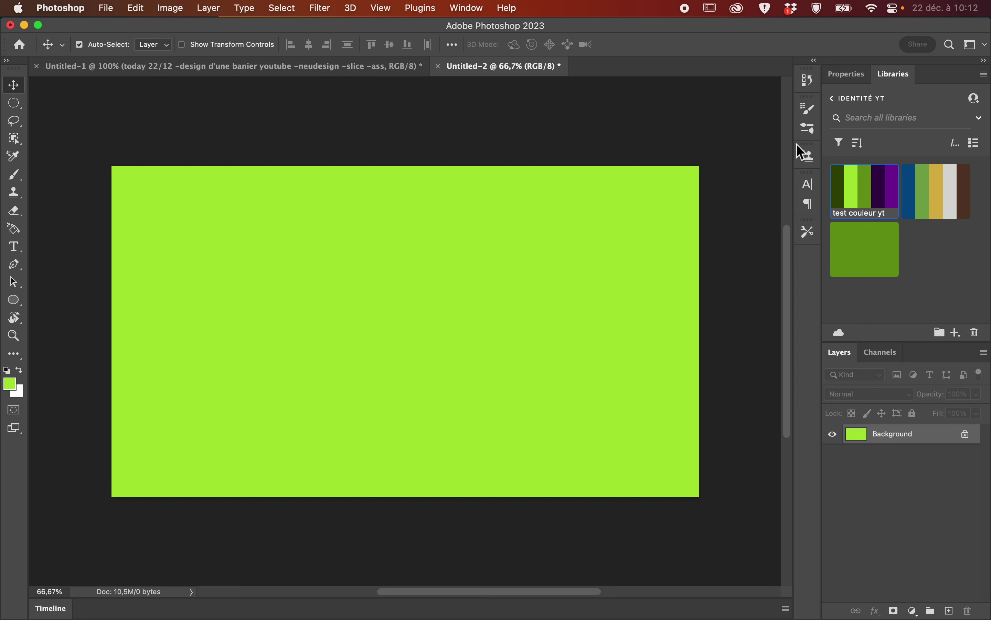
Add a new layer above the Background and fill it with the pale lavender colour e3e0ee at 100% opacity.
{"action": "left_click", "coordinate": [950, 610]}
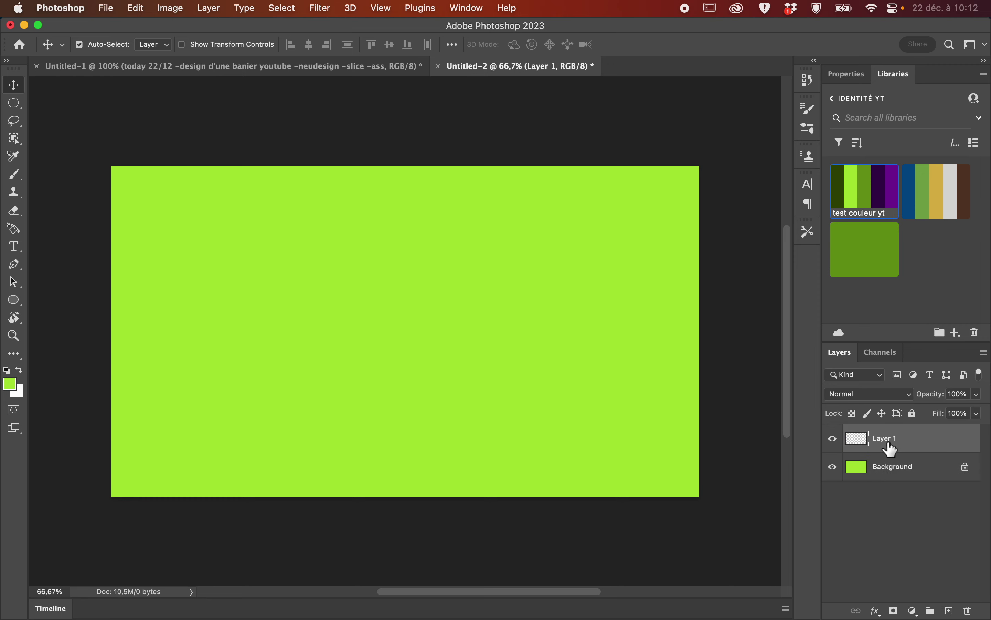
{"action": "key", "text": "shift+BackSpace"}
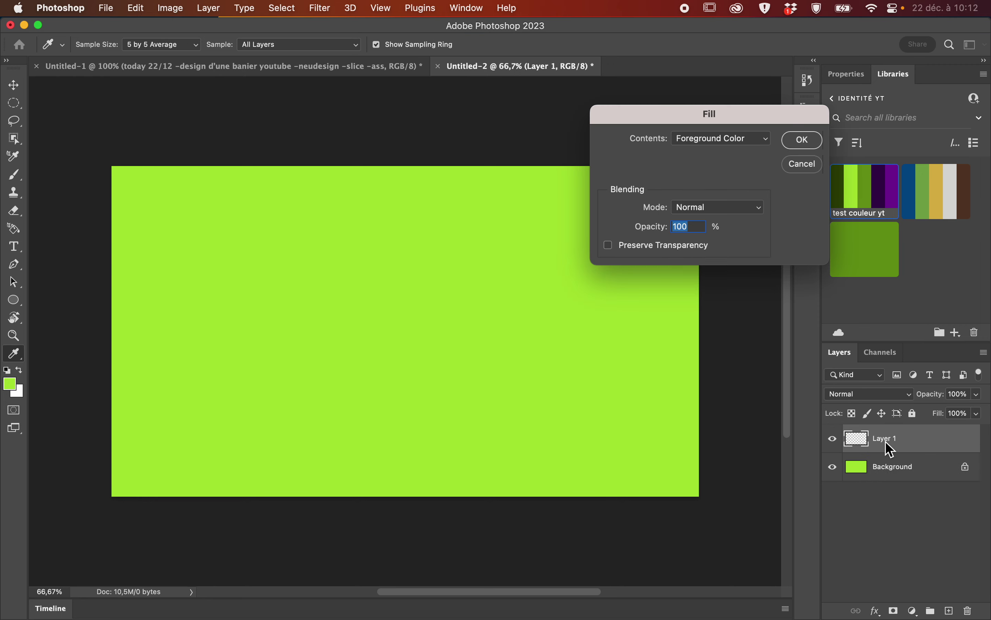
{"action": "left_click", "coordinate": [735, 140]}
{"action": "left_click", "coordinate": [727, 168]}
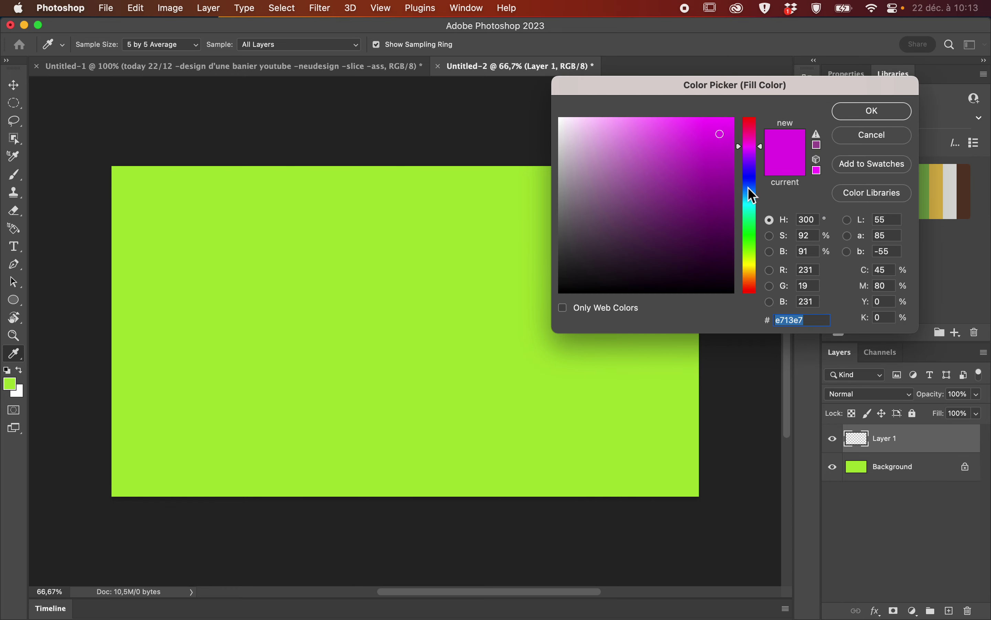
{"action": "left_click", "coordinate": [752, 172]}
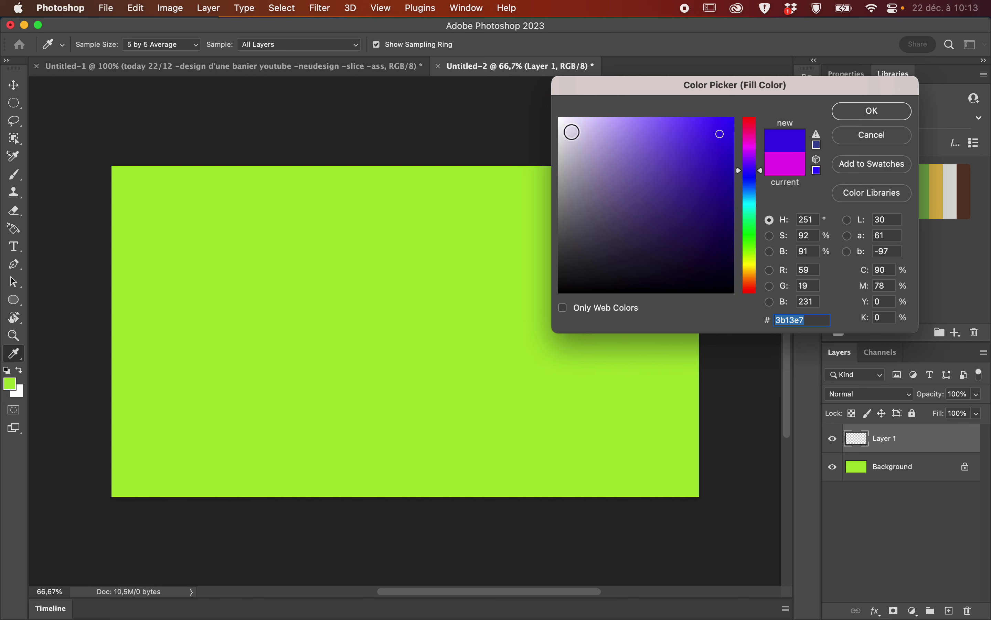
{"action": "left_click", "coordinate": [573, 132]}
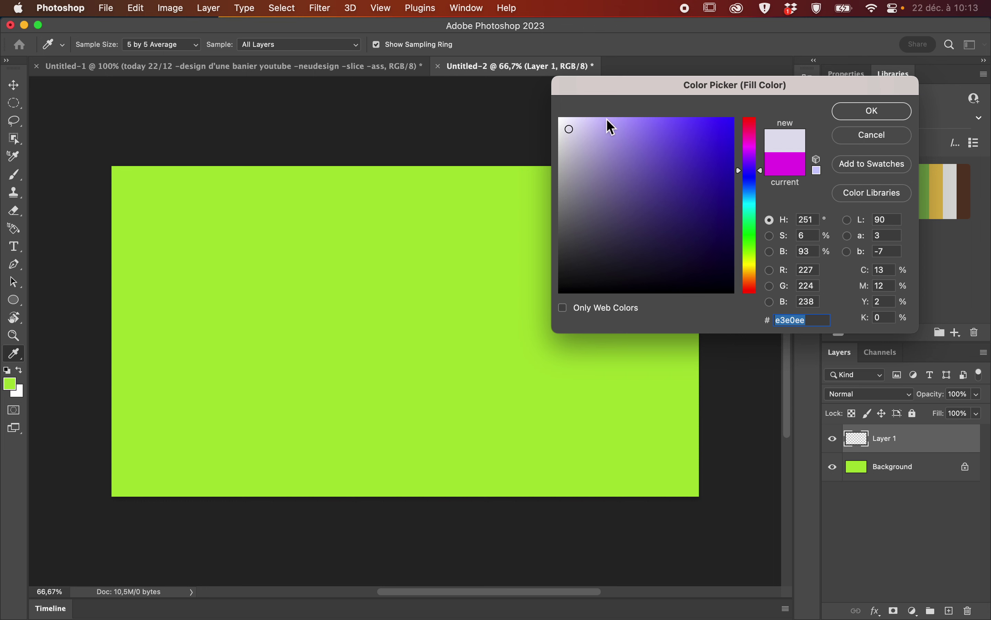
{"action": "left_click", "coordinate": [851, 118]}
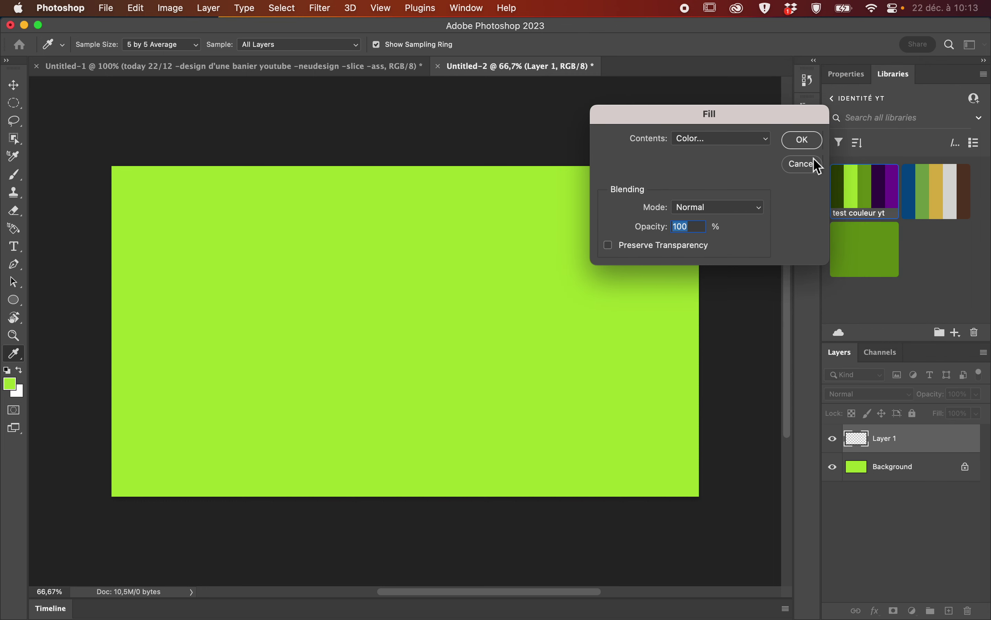
{"action": "left_click", "coordinate": [802, 141]}
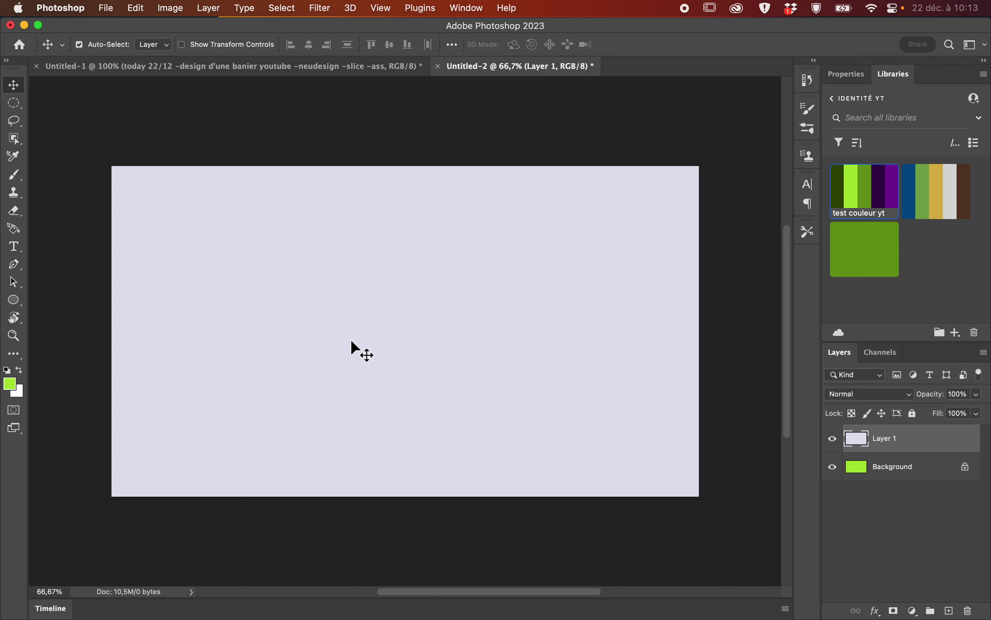
Draw a wide lime green rectangle in Pixels mode on Layer 1 and undo it.
{"action": "left_click", "coordinate": [20, 300]}
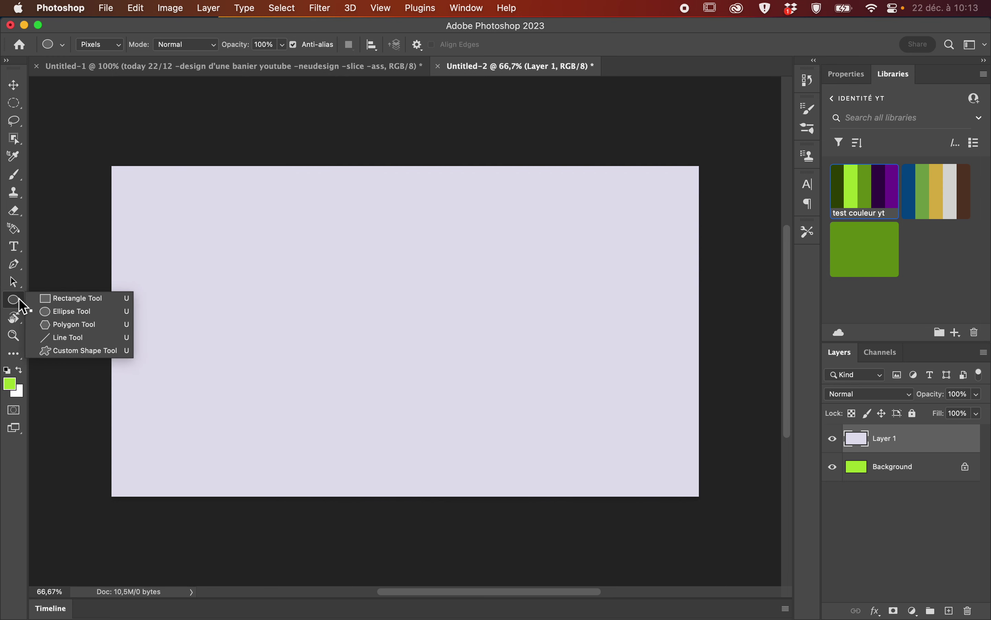
{"action": "left_click", "coordinate": [56, 299]}
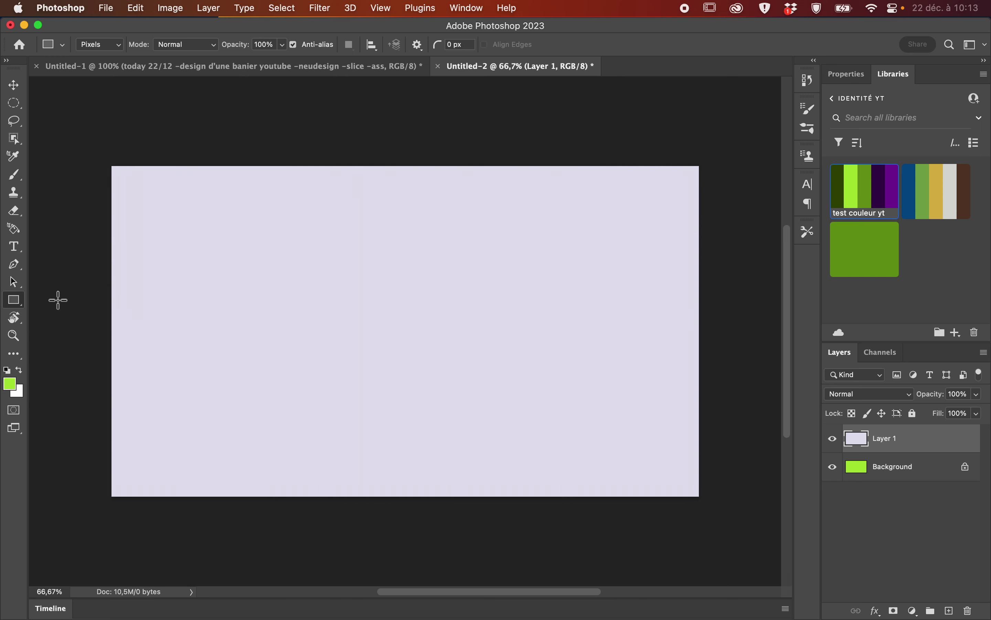
{"action": "left_click", "coordinate": [855, 77]}
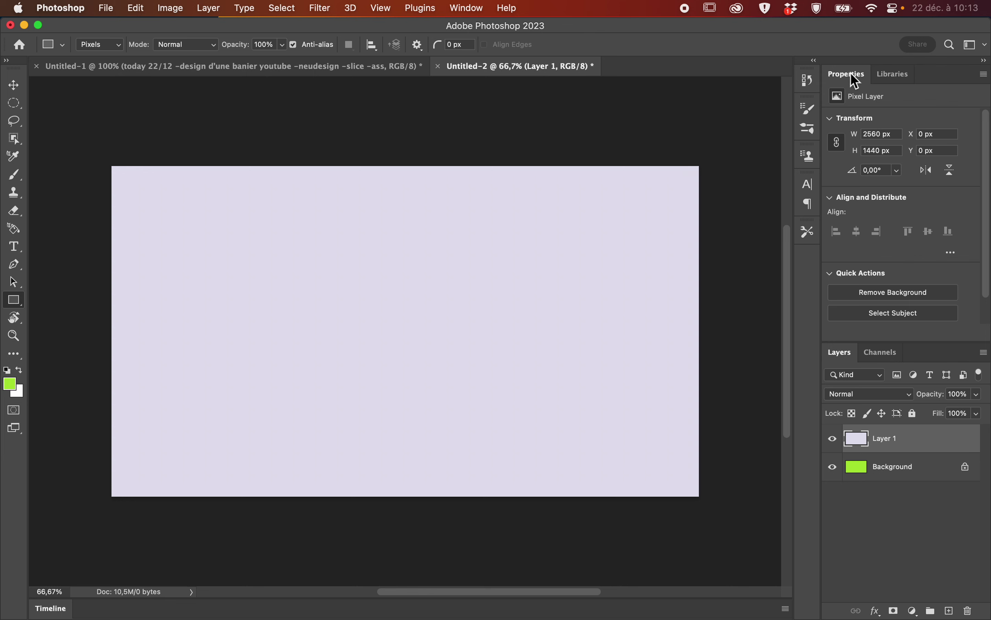
{"action": "left_click", "coordinate": [19, 303]}
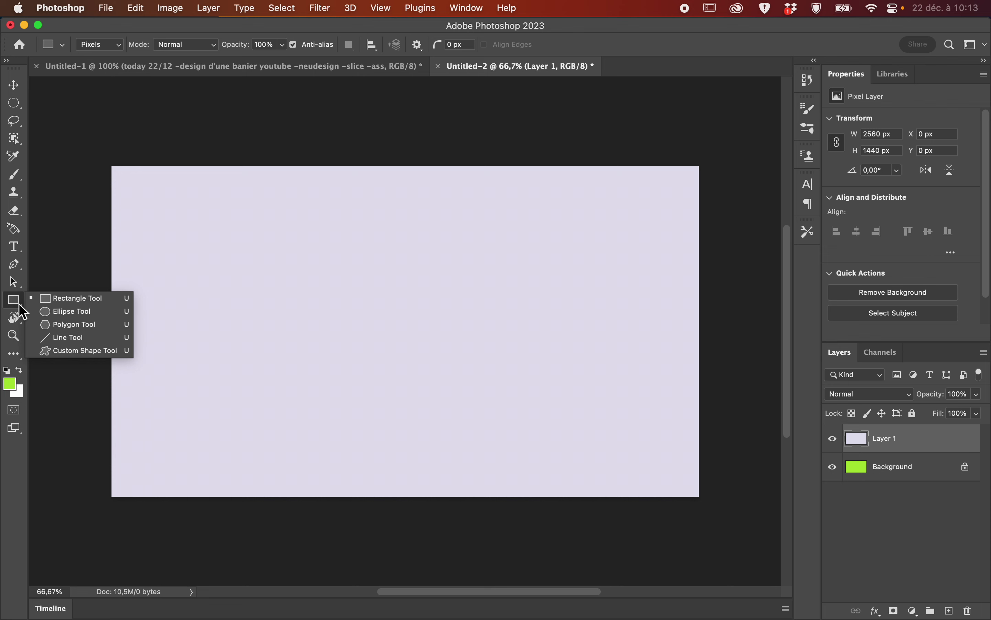
{"action": "left_click", "coordinate": [78, 297]}
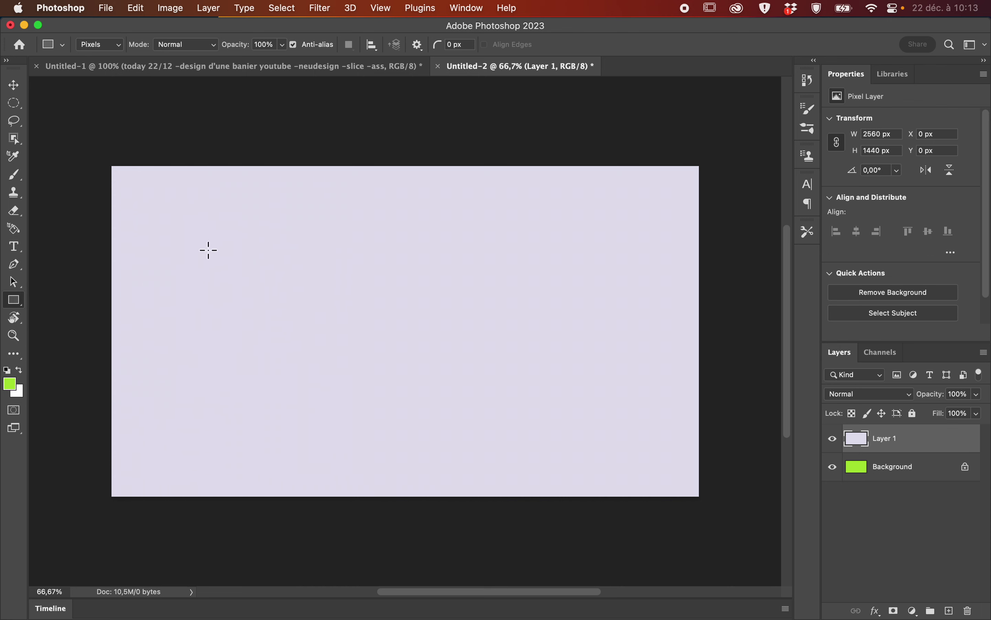
{"action": "left_click_drag", "start_coordinate": [177, 243], "coordinate": [639, 369]}
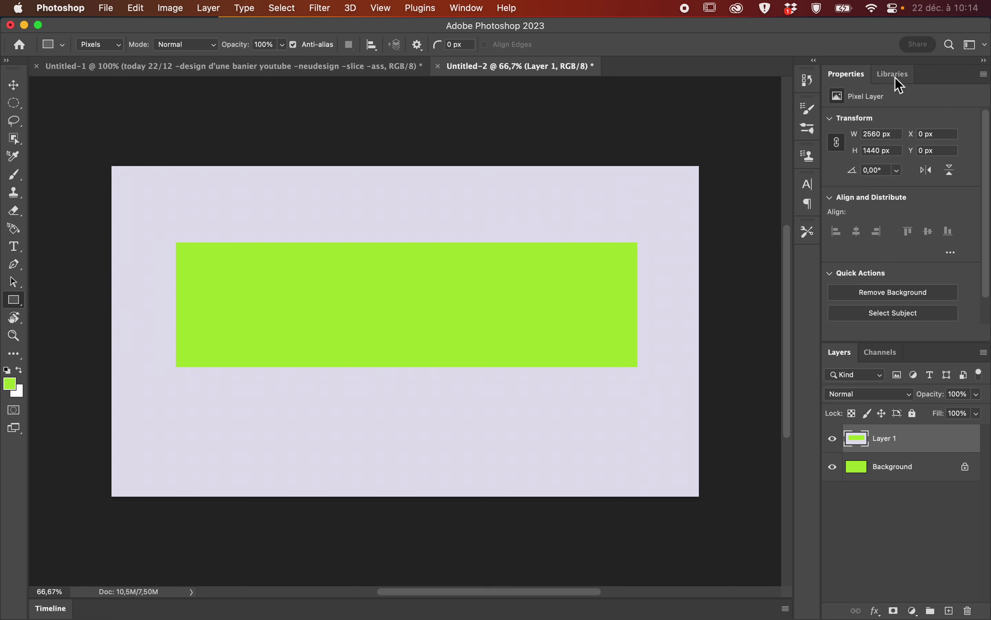
{"action": "scroll", "coordinate": [906, 211], "scroll_direction": "down", "scroll_amount": 2}
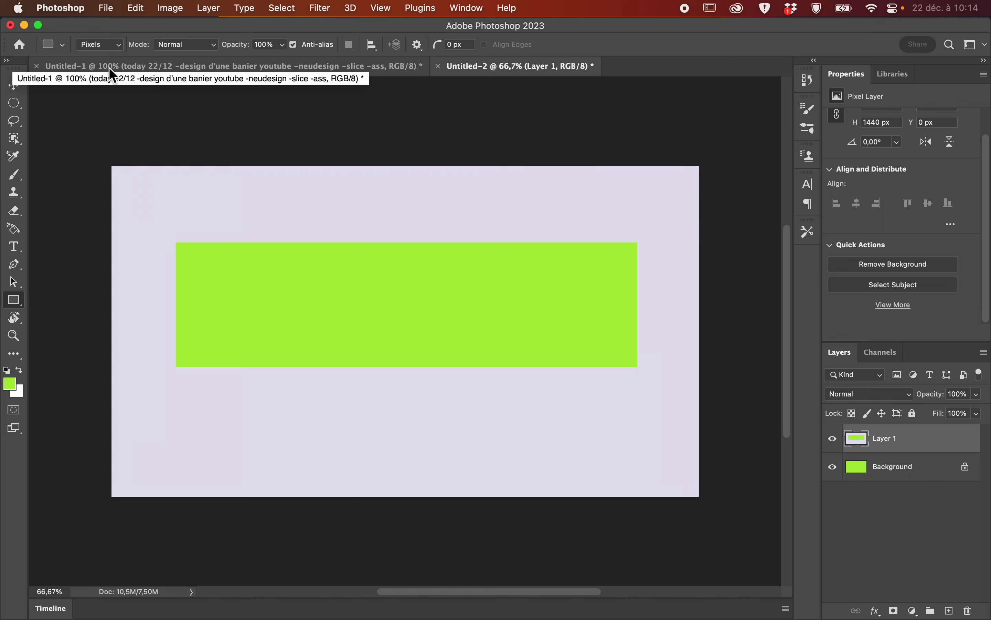
{"action": "key", "text": "super+z"}
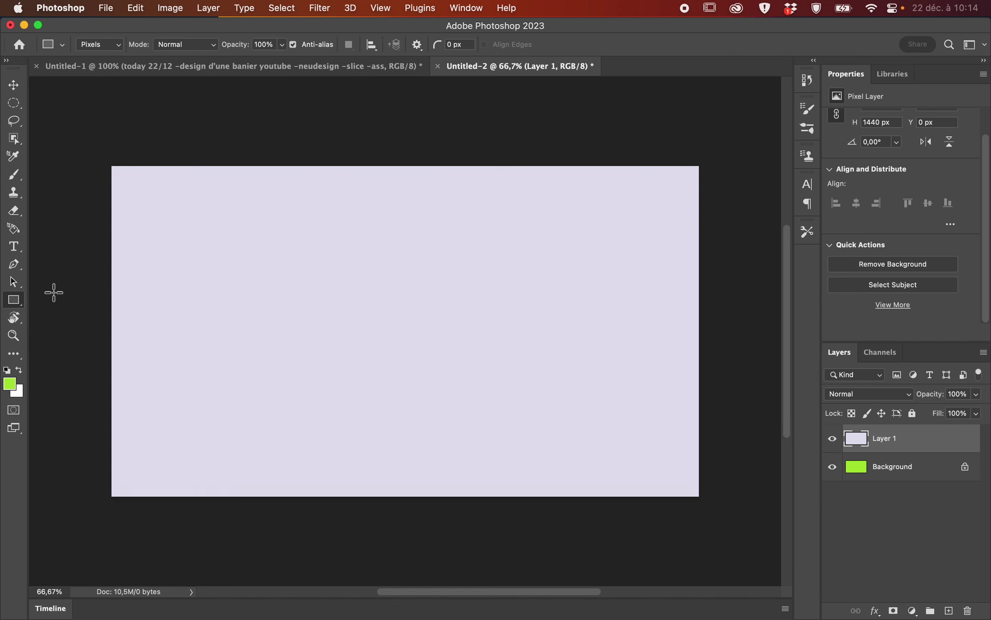
Sample the canvas's pale lavender as foreground colour with the Eyedropper and look through the additional tools.
{"action": "left_click", "coordinate": [226, 334]}
{"action": "key", "text": "i"}
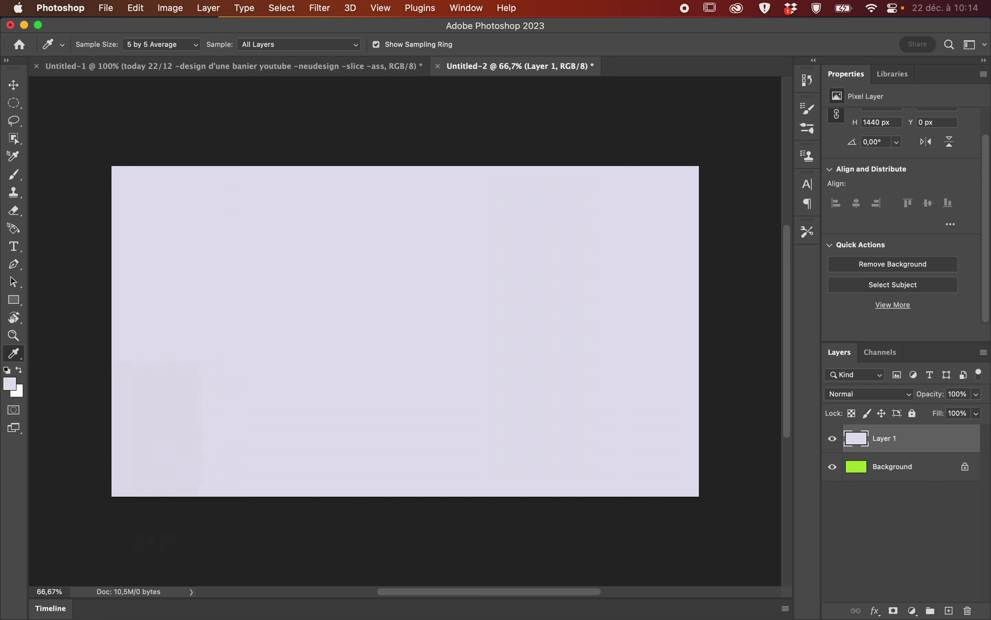
{"action": "left_click", "coordinate": [21, 361]}
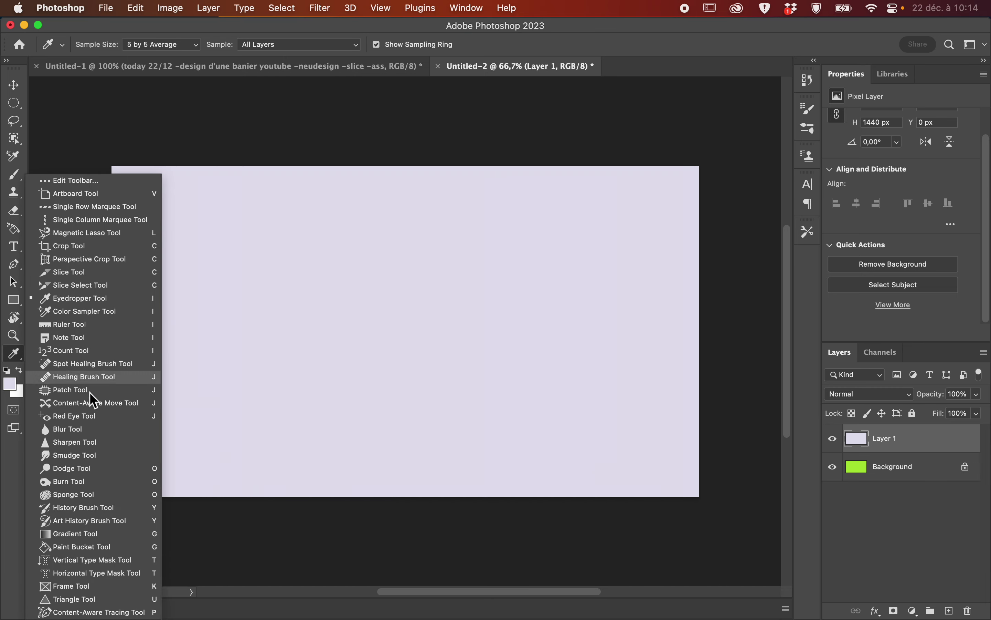
{"action": "scroll", "coordinate": [93, 486], "scroll_direction": "down", "scroll_amount": 5}
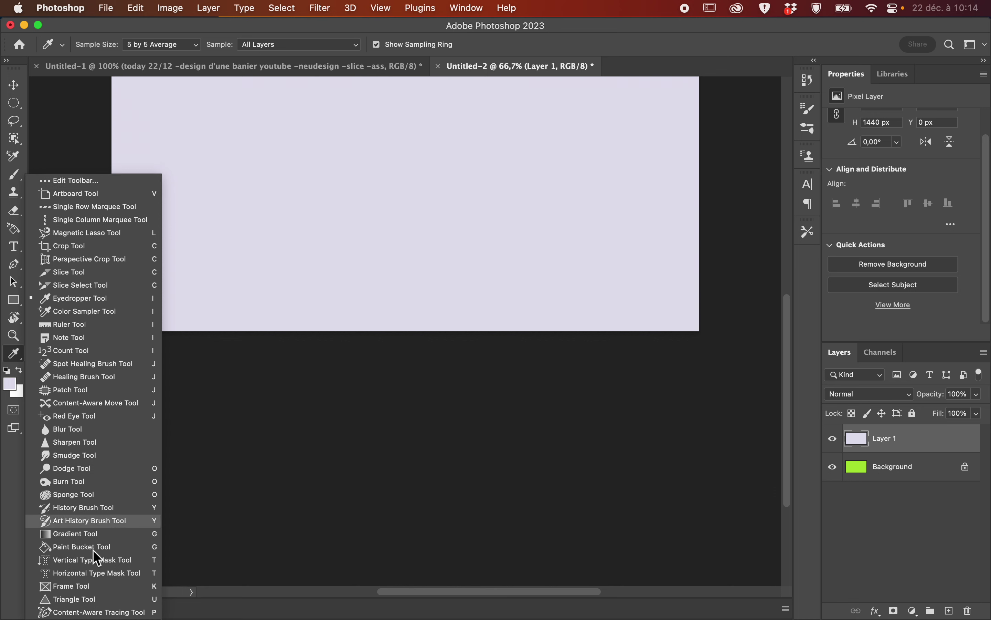
Set the Rectangle tool to Shape mode with the recently used pale lavender as its fill.
{"action": "left_click_drag", "start_coordinate": [14, 299], "coordinate": [62, 299]}
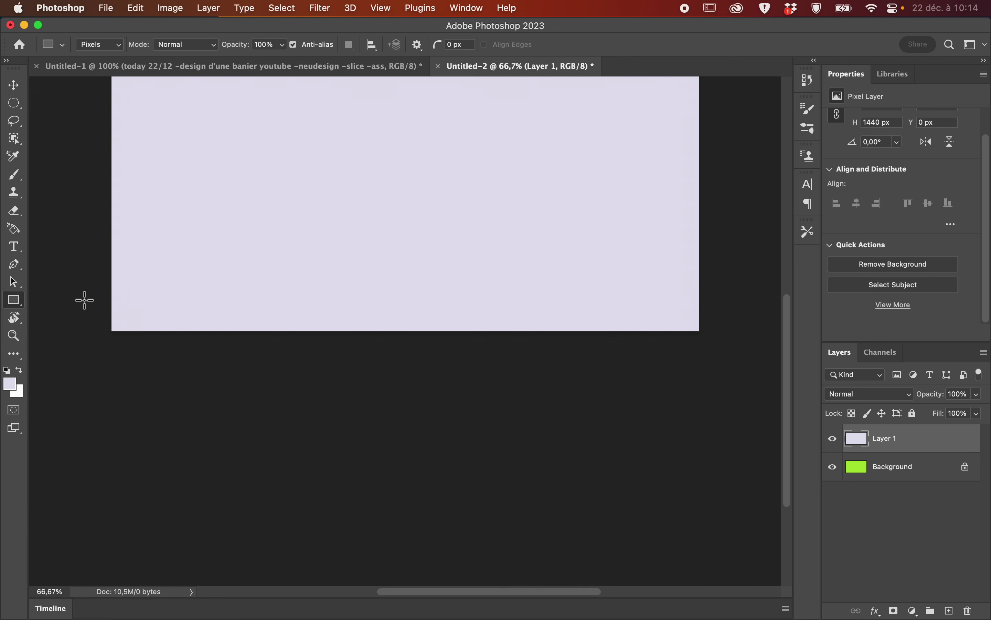
{"action": "scroll", "coordinate": [230, 303], "scroll_direction": "up", "scroll_amount": 3}
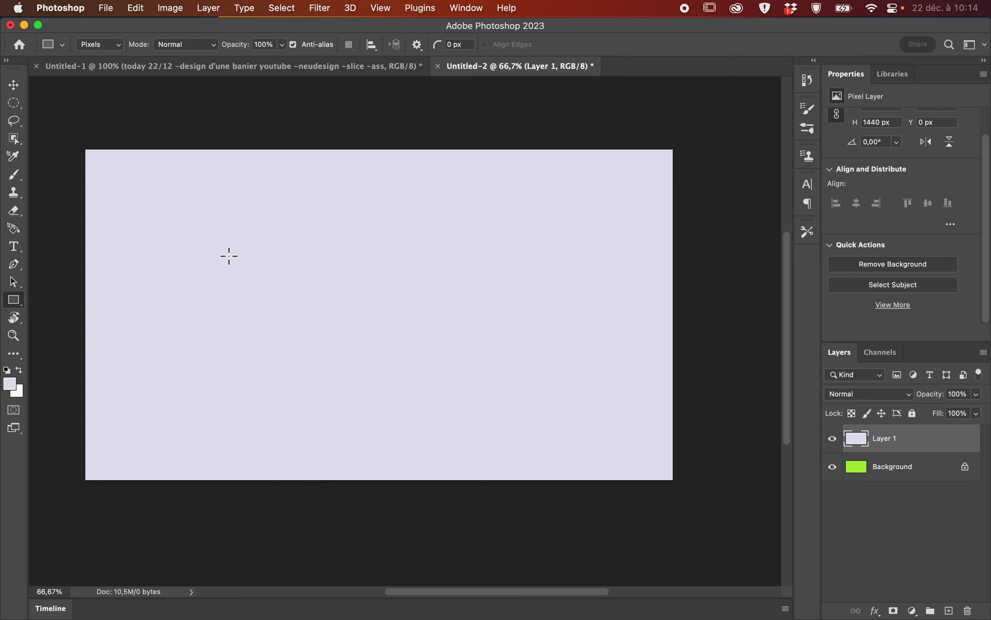
{"action": "left_click_drag", "start_coordinate": [185, 229], "coordinate": [592, 404]}
{"action": "left_click", "coordinate": [119, 45]}
{"action": "left_click", "coordinate": [117, 29]}
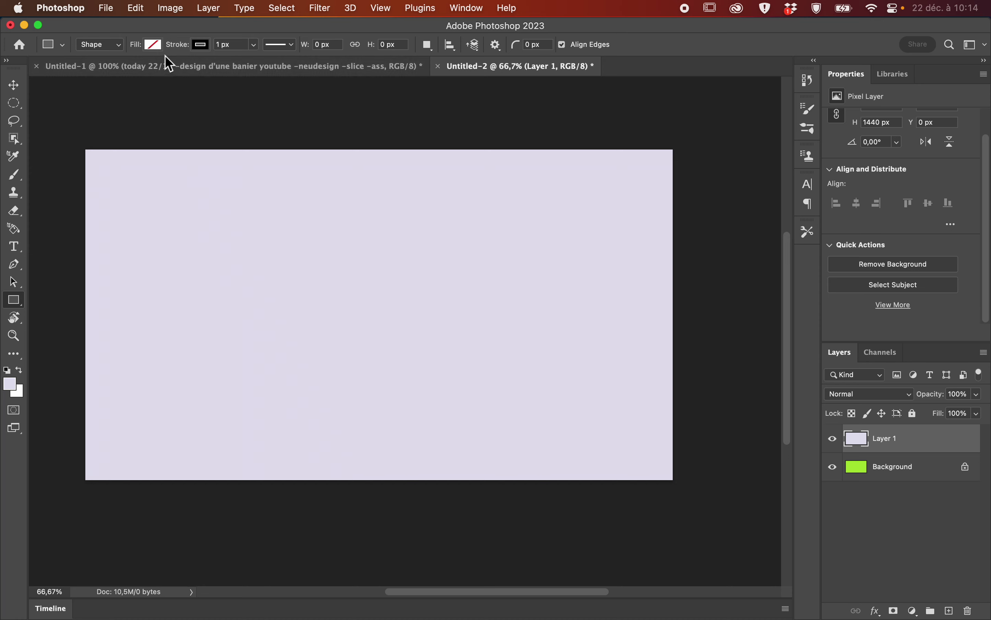
{"action": "left_click", "coordinate": [153, 44]}
{"action": "left_click", "coordinate": [79, 119]}
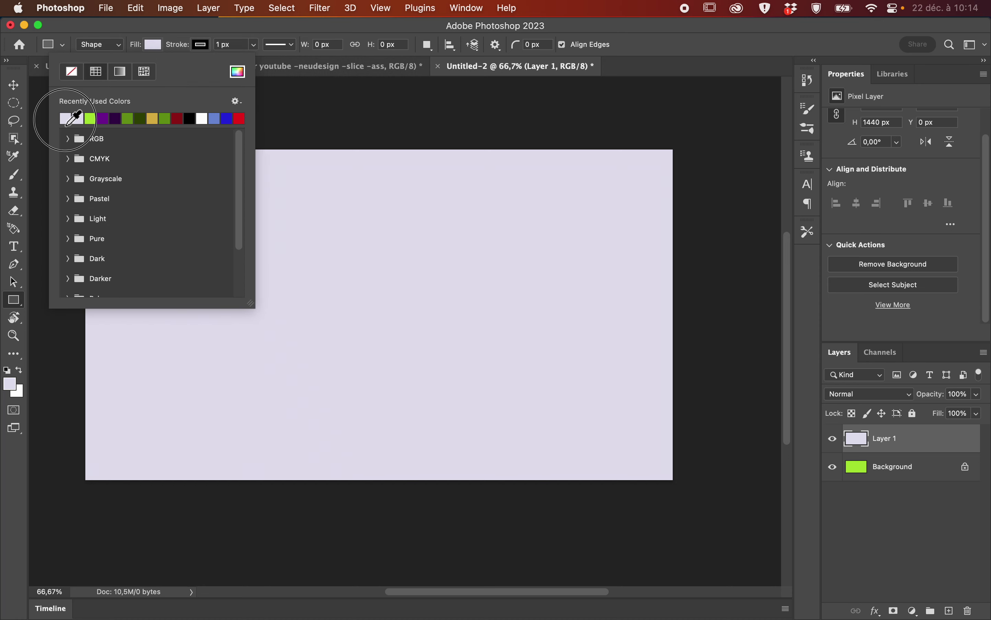
Give the Rectangle tool a white stroke with a width of 3,79 px.
{"action": "left_click", "coordinate": [201, 44]}
{"action": "left_click", "coordinate": [122, 76]}
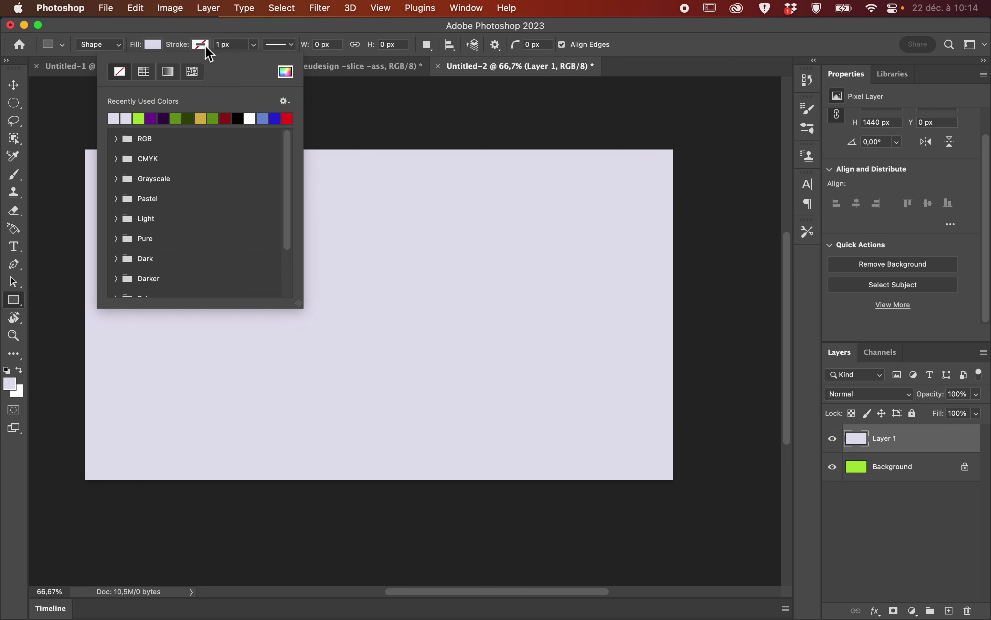
{"action": "left_click", "coordinate": [144, 73]}
{"action": "left_click", "coordinate": [124, 73]}
{"action": "left_click", "coordinate": [250, 119]}
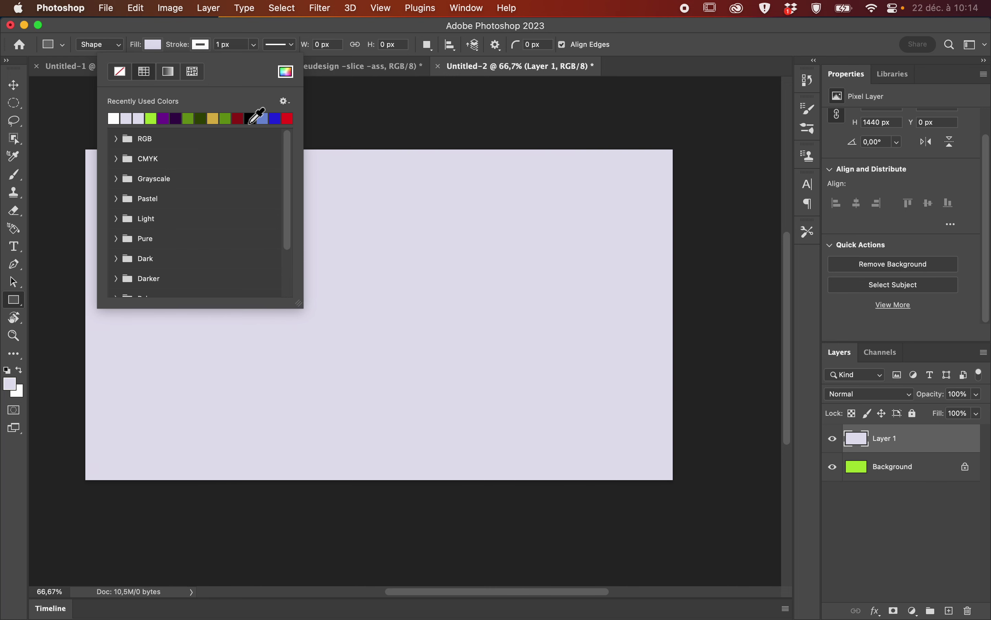
{"action": "left_click", "coordinate": [254, 45]}
{"action": "left_click_drag", "start_coordinate": [254, 46], "coordinate": [260, 60]}
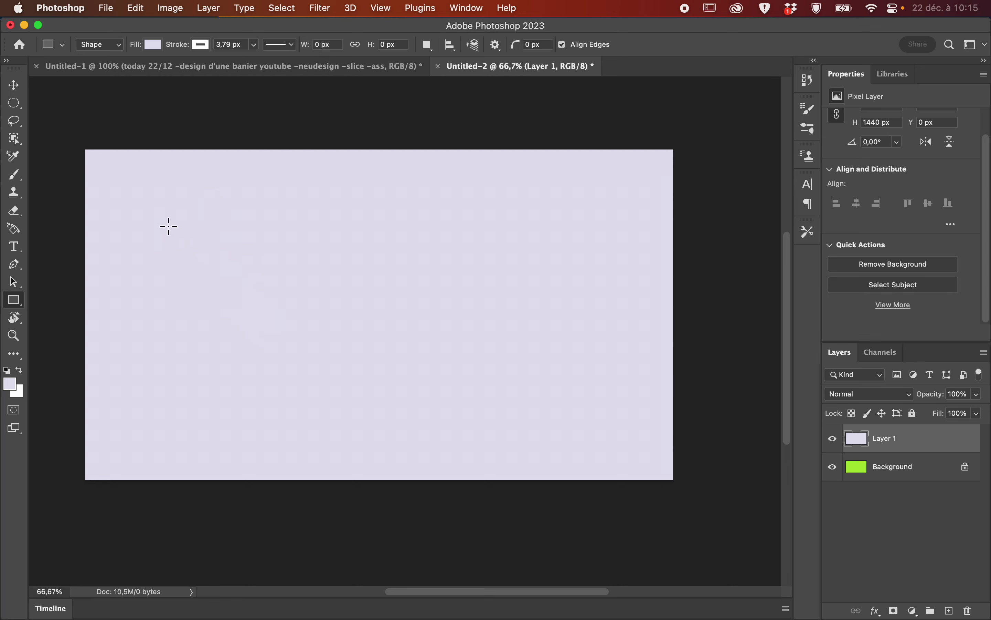
Draw a rectangle shape about 1918 x 795 px on the canvas and move it to about X 255 px, Y 264 px.
{"action": "left_click_drag", "start_coordinate": [158, 217], "coordinate": [598, 399]}
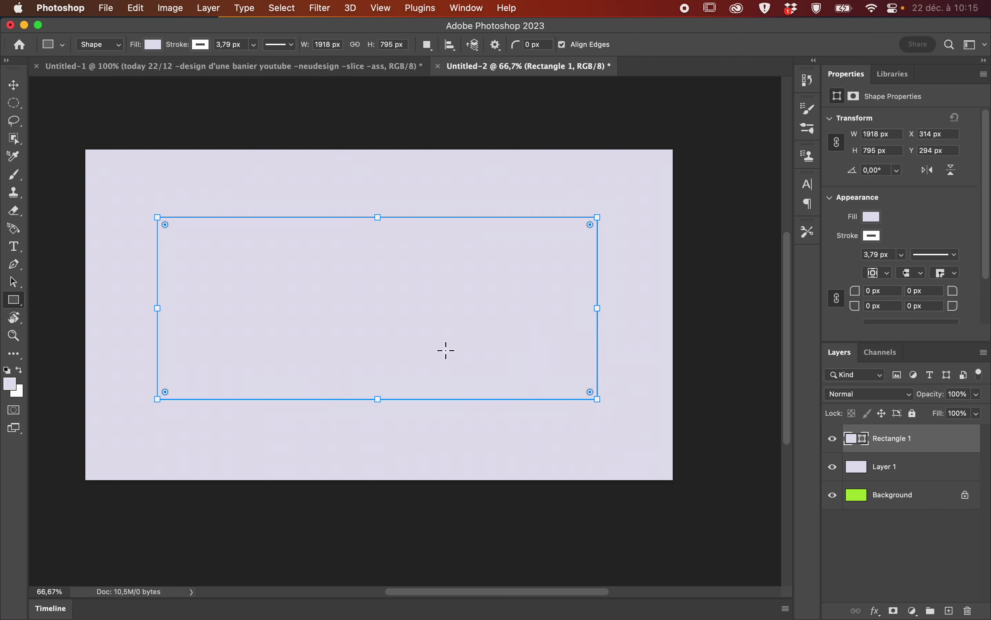
{"action": "left_click", "coordinate": [14, 86]}
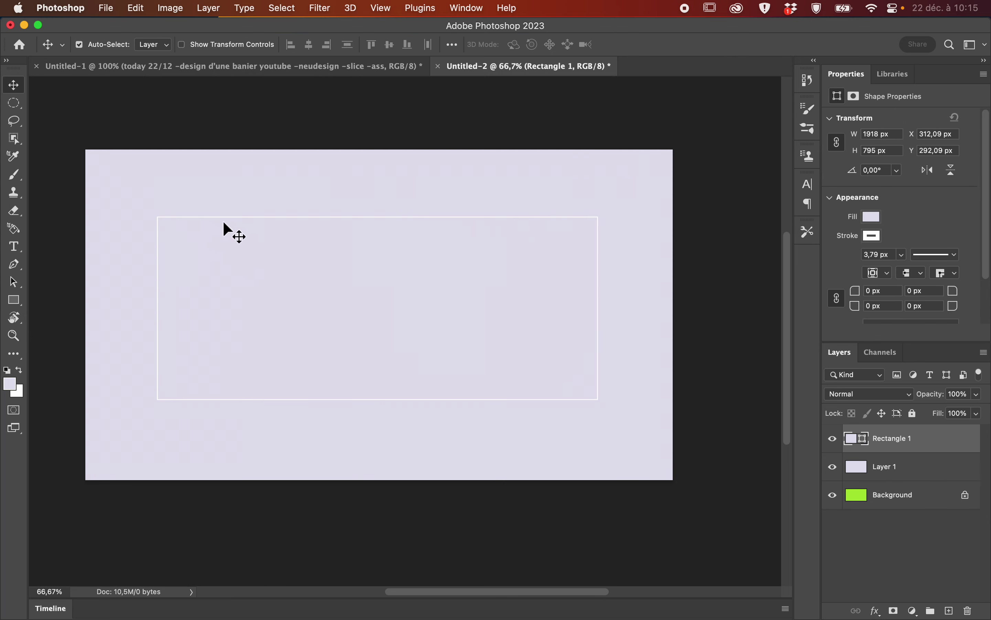
{"action": "left_click_drag", "start_coordinate": [223, 220], "coordinate": [204, 215]}
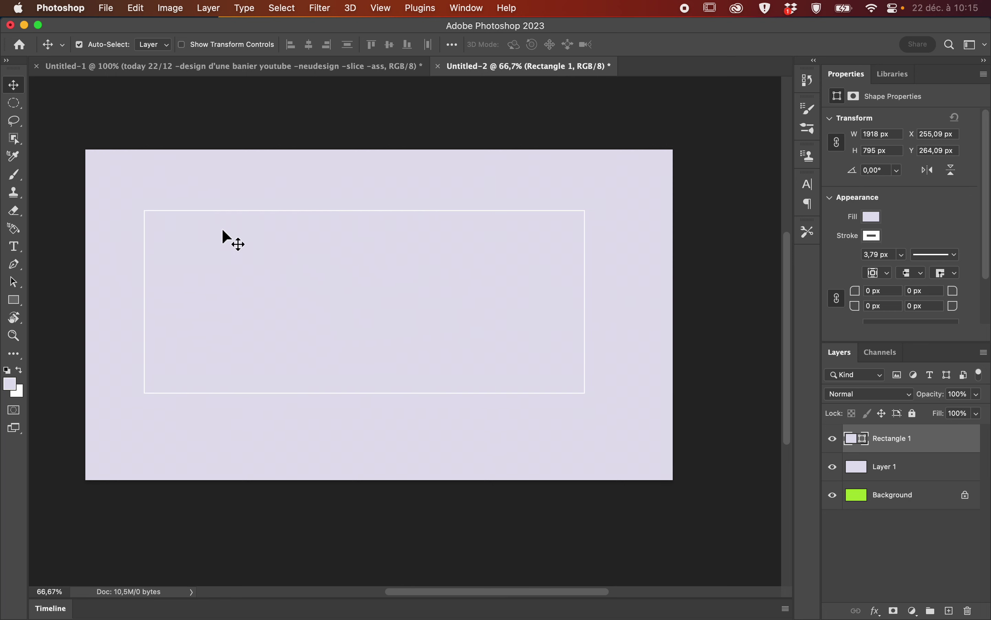
{"action": "left_click", "coordinate": [210, 209]}
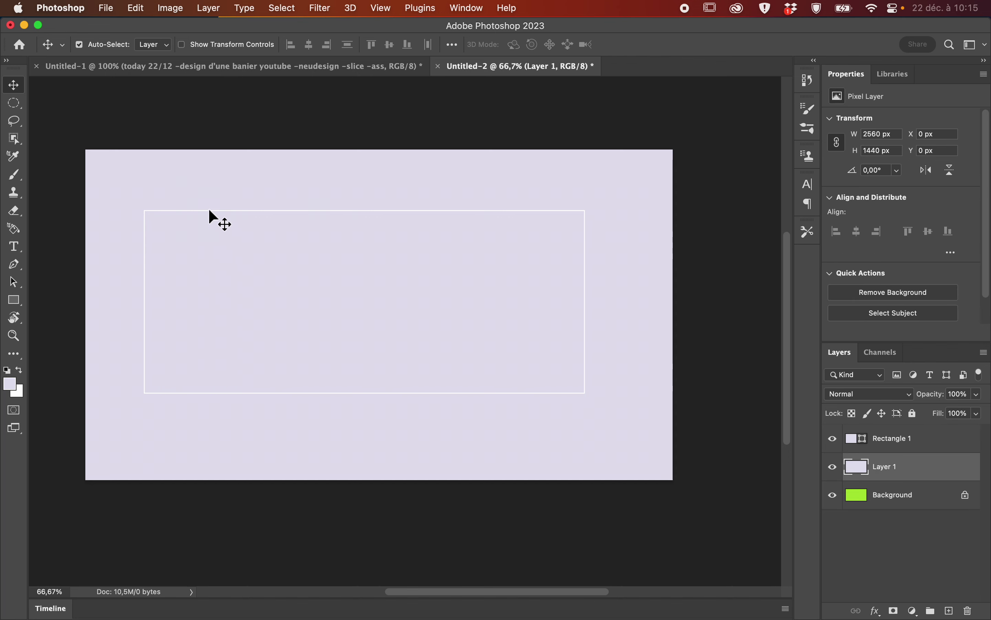
Undo the accidental shift of the lavender background layer and select the Rectangle 1 layer.
{"action": "left_click_drag", "start_coordinate": [127, 204], "coordinate": [201, 258]}
{"action": "key", "text": "super+z"}
{"action": "left_click", "coordinate": [910, 439]}
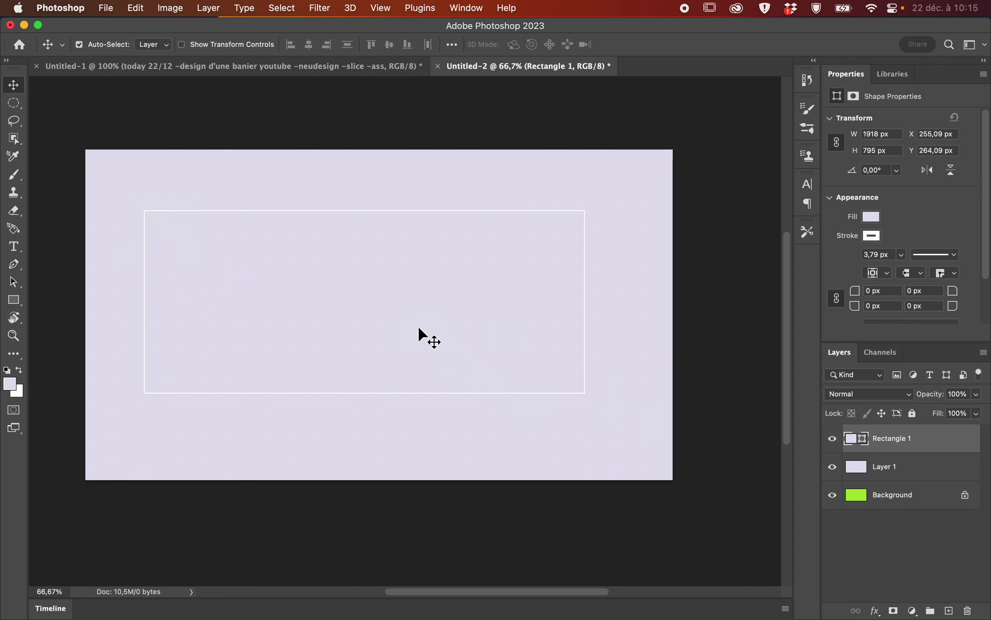
Try stroke widths on the rectangle from 0 px up to 10,84 px.
{"action": "left_click", "coordinate": [901, 255]}
{"action": "left_click_drag", "start_coordinate": [867, 272], "coordinate": [865, 273]}
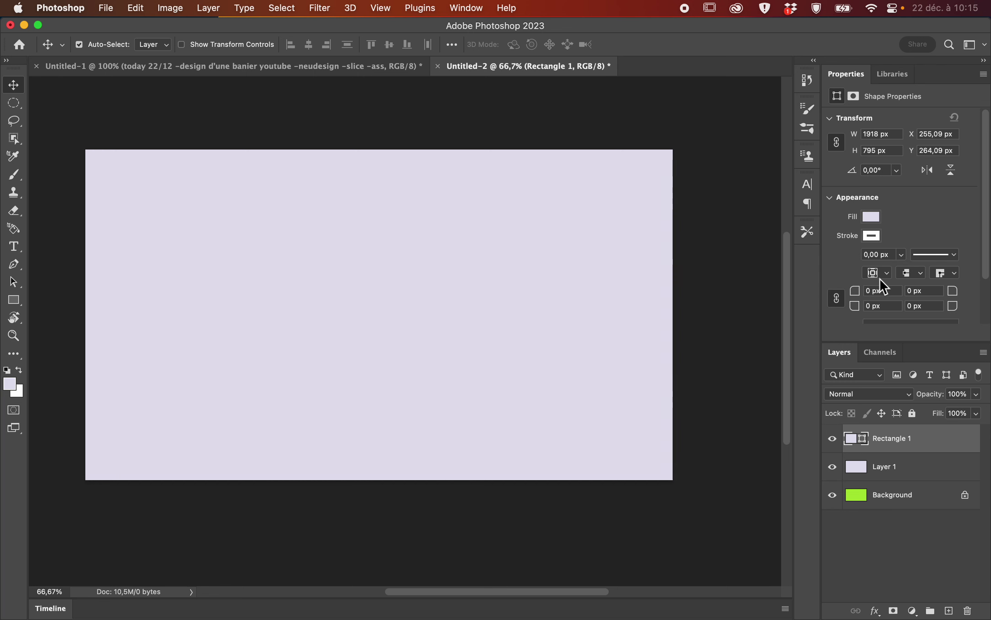
{"action": "left_click", "coordinate": [903, 255]}
{"action": "left_click_drag", "start_coordinate": [916, 270], "coordinate": [923, 272]}
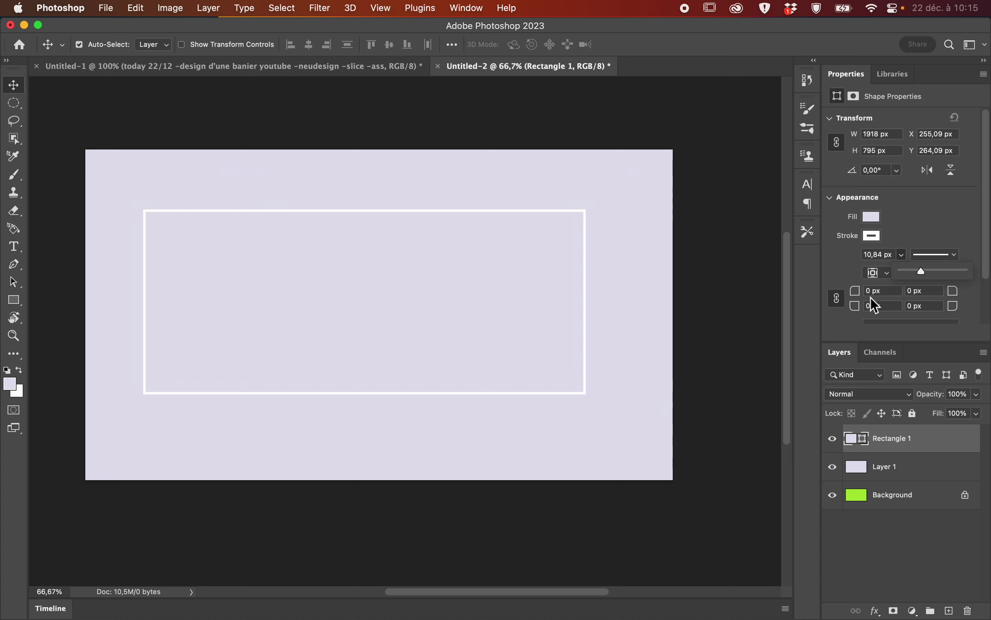
Round all four corners of the rectangle to 110 px and reduce its stroke width to 0 px.
{"action": "left_click", "coordinate": [856, 292]}
{"action": "left_click_drag", "start_coordinate": [856, 292], "coordinate": [913, 293]}
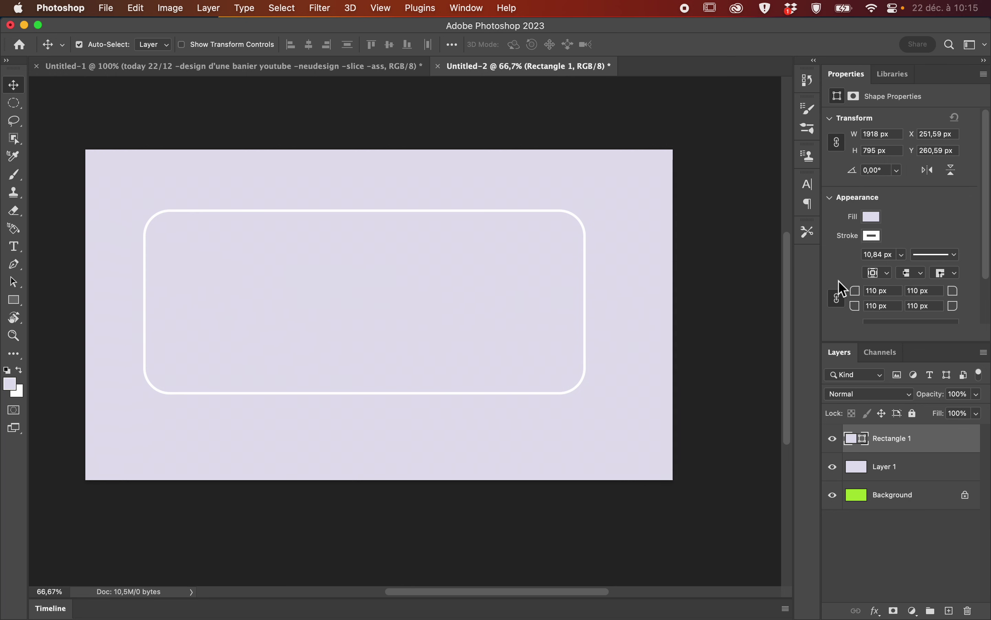
{"action": "left_click", "coordinate": [902, 257]}
{"action": "left_click_drag", "start_coordinate": [900, 273], "coordinate": [847, 268]}
{"action": "left_click", "coordinate": [907, 236]}
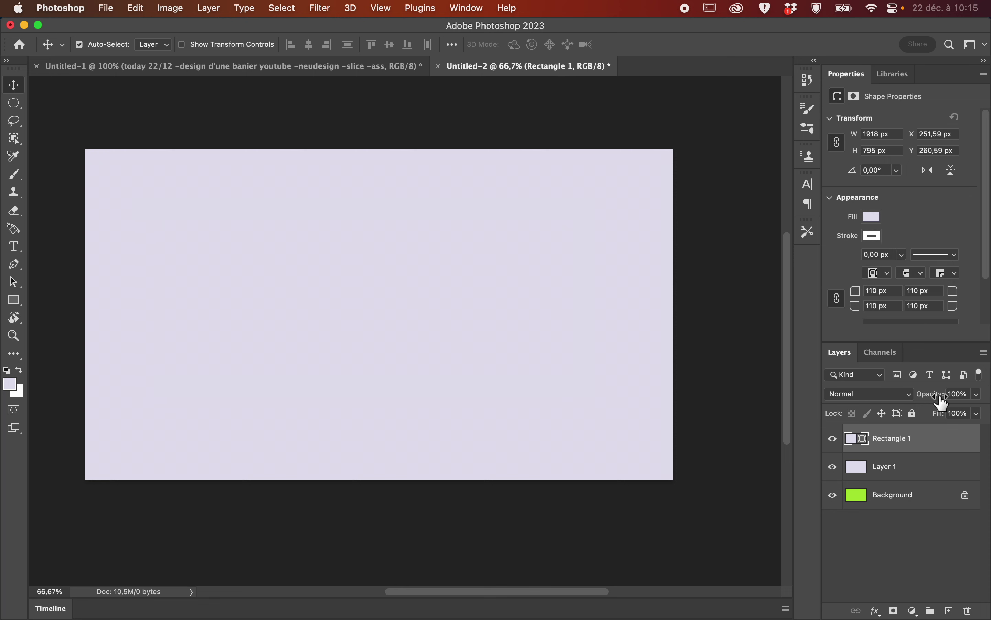
Add a Drop Shadow effect to the Rectangle 1 layer, keeping the rectangle in view beside the layer style settings.
{"action": "double_click", "coordinate": [936, 443]}
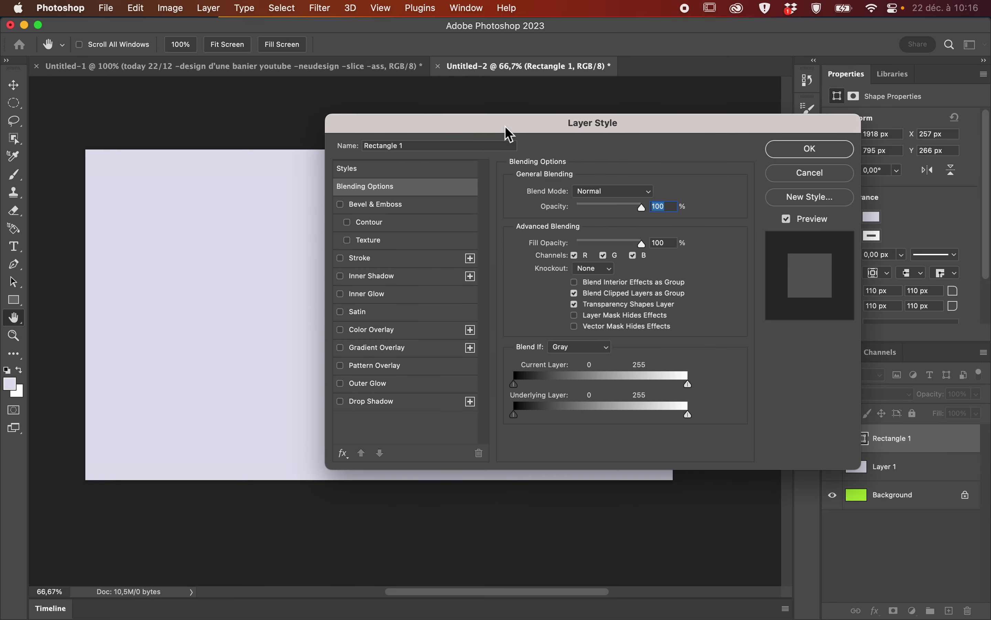
{"action": "left_click_drag", "start_coordinate": [504, 125], "coordinate": [614, 63]}
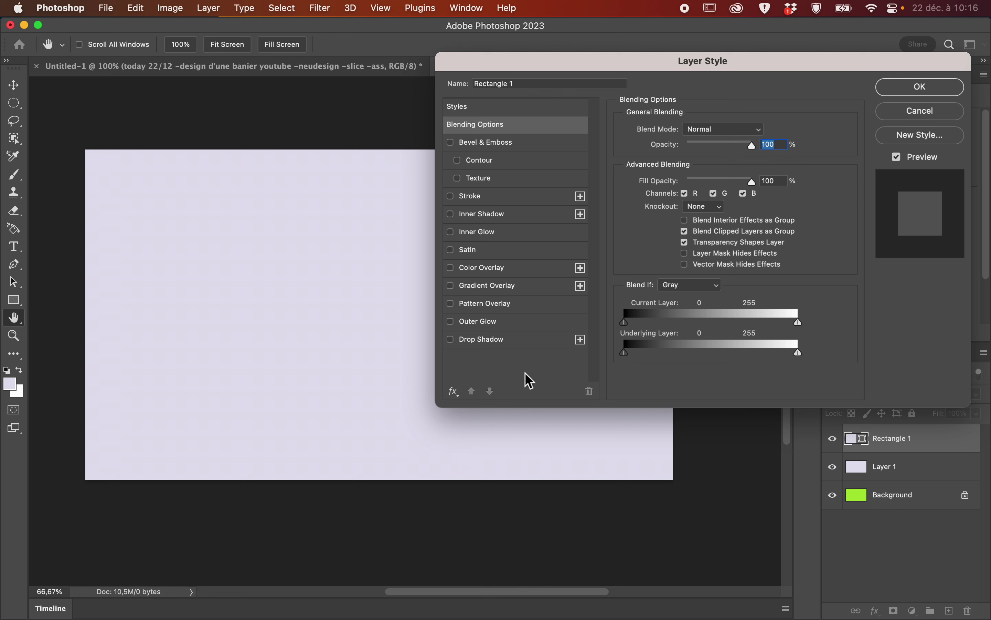
{"action": "left_click", "coordinate": [534, 345]}
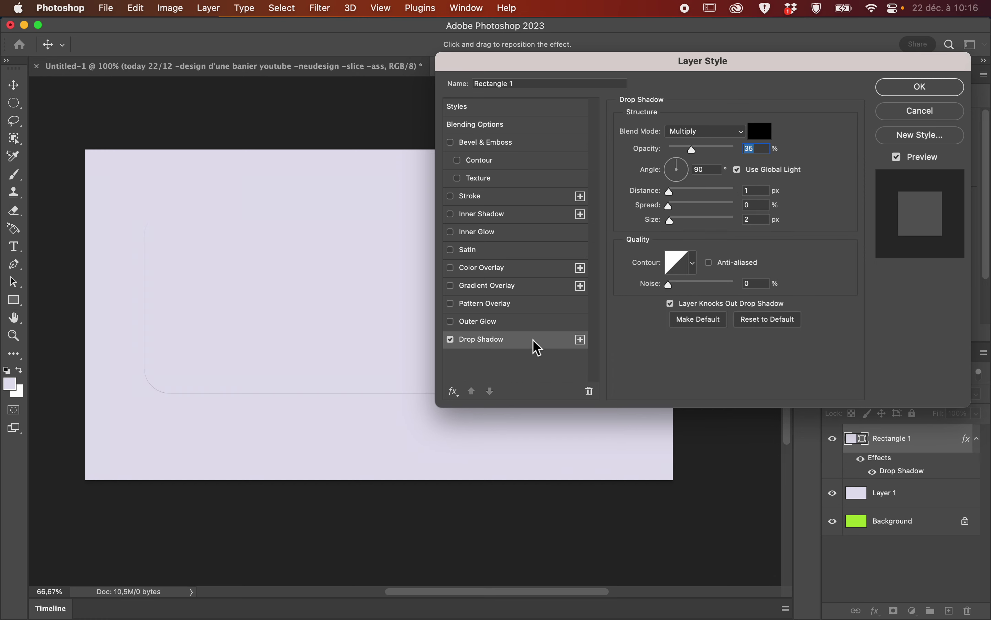
{"action": "left_click_drag", "start_coordinate": [617, 69], "coordinate": [772, 136]}
{"action": "scroll", "coordinate": [426, 306], "scroll_direction": "right", "scroll_amount": 5}
{"action": "scroll", "coordinate": [427, 305], "scroll_direction": "down", "scroll_amount": 3}
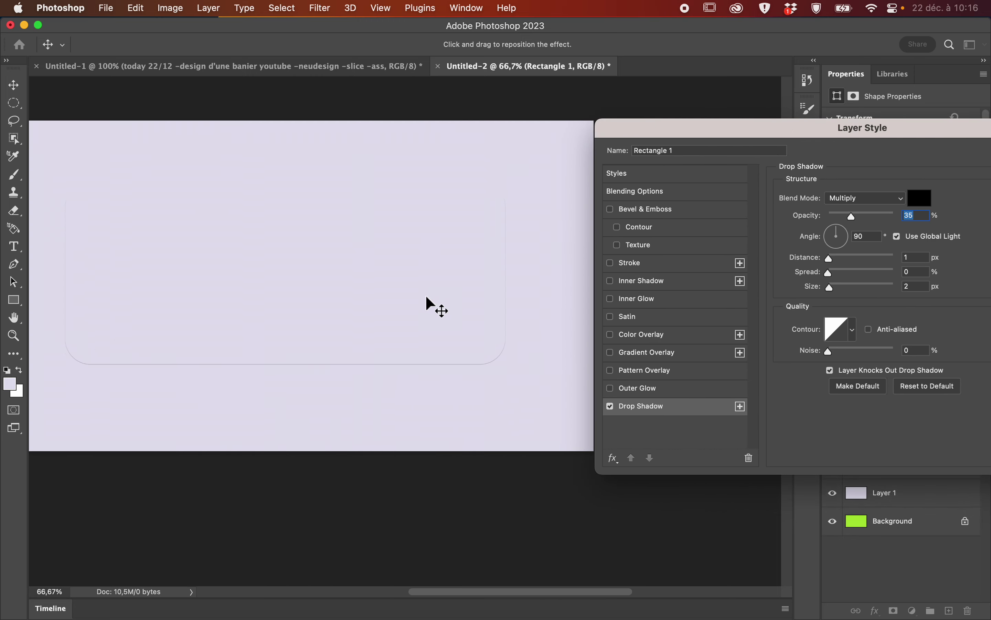
{"action": "left_click_drag", "start_coordinate": [923, 126], "coordinate": [812, 105]}
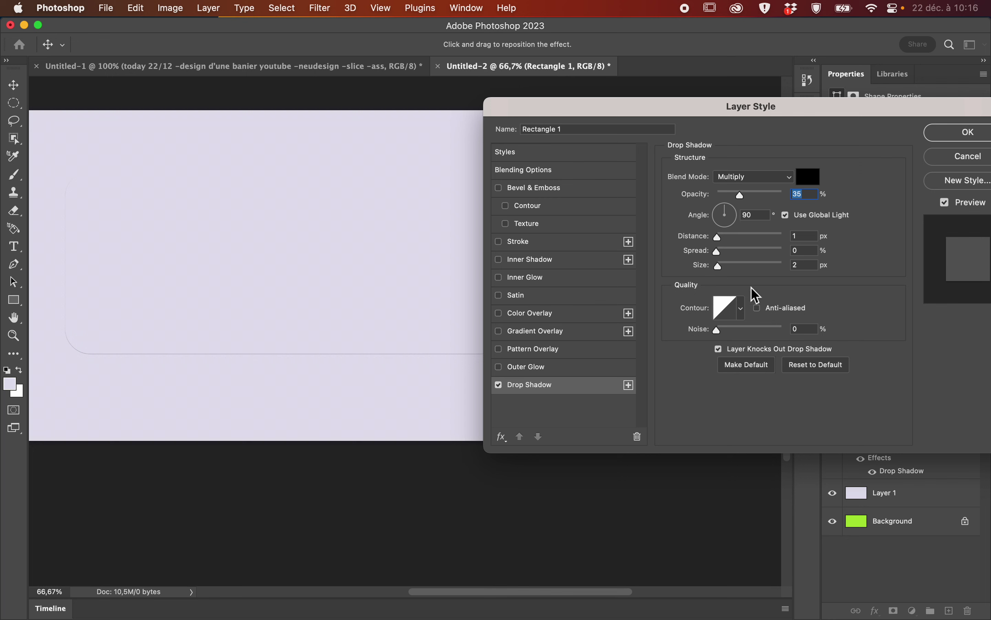
Set the drop shadow's light angle to 135°.
{"action": "left_click", "coordinate": [724, 213]}
{"action": "left_click", "coordinate": [718, 201]}
{"action": "left_click", "coordinate": [752, 215]}
{"action": "type", "text": "135"}
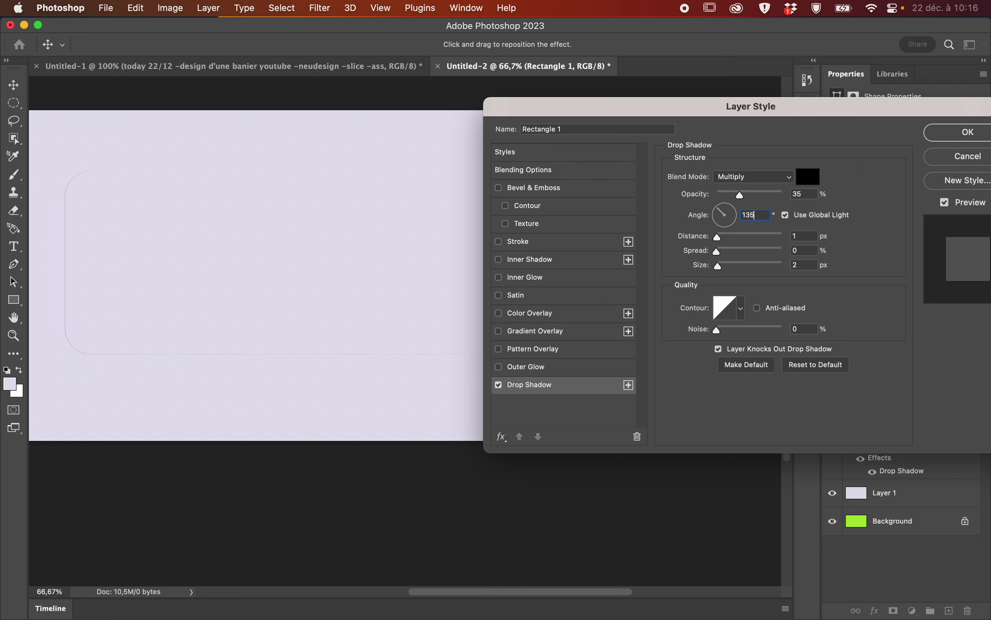
Set the drop shadow's distance to 60 px and its size to 40 px.
{"action": "left_click_drag", "start_coordinate": [725, 237], "coordinate": [745, 240]}
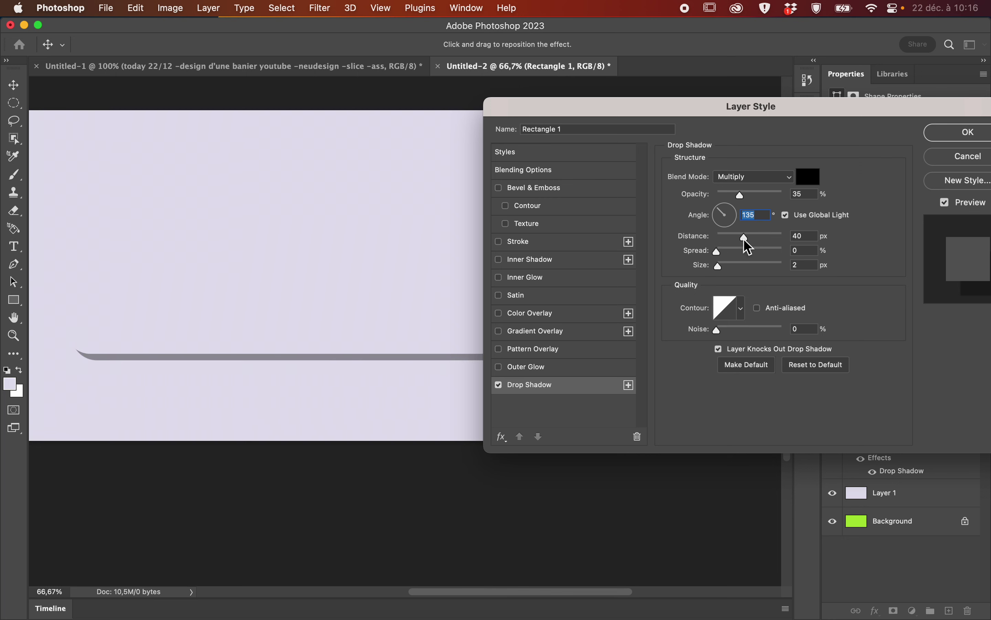
{"action": "left_click_drag", "start_coordinate": [743, 241], "coordinate": [755, 239]}
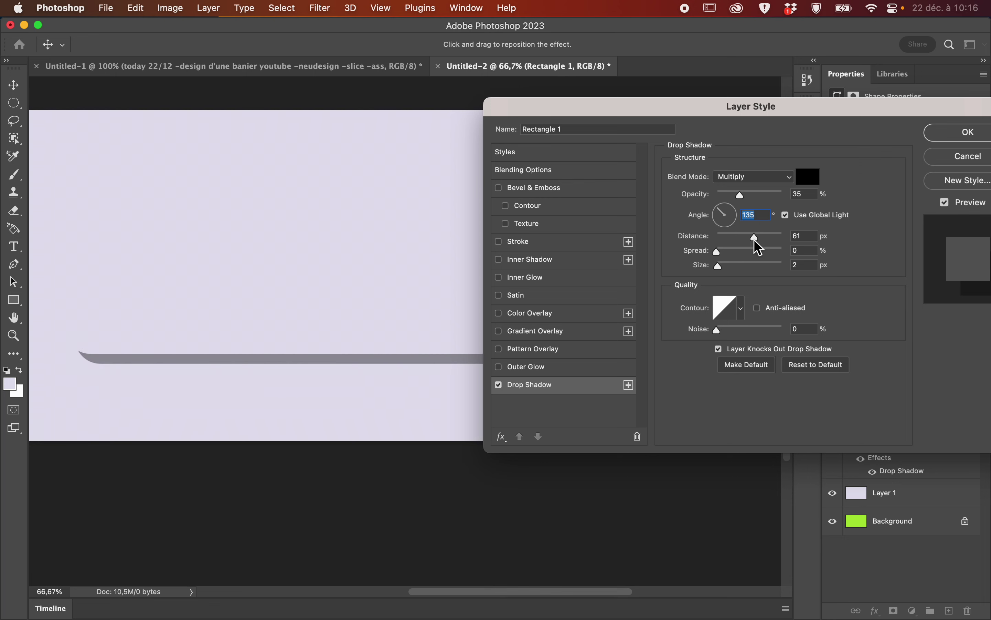
{"action": "double_click", "coordinate": [796, 238]}
{"action": "type", "text": "60"}
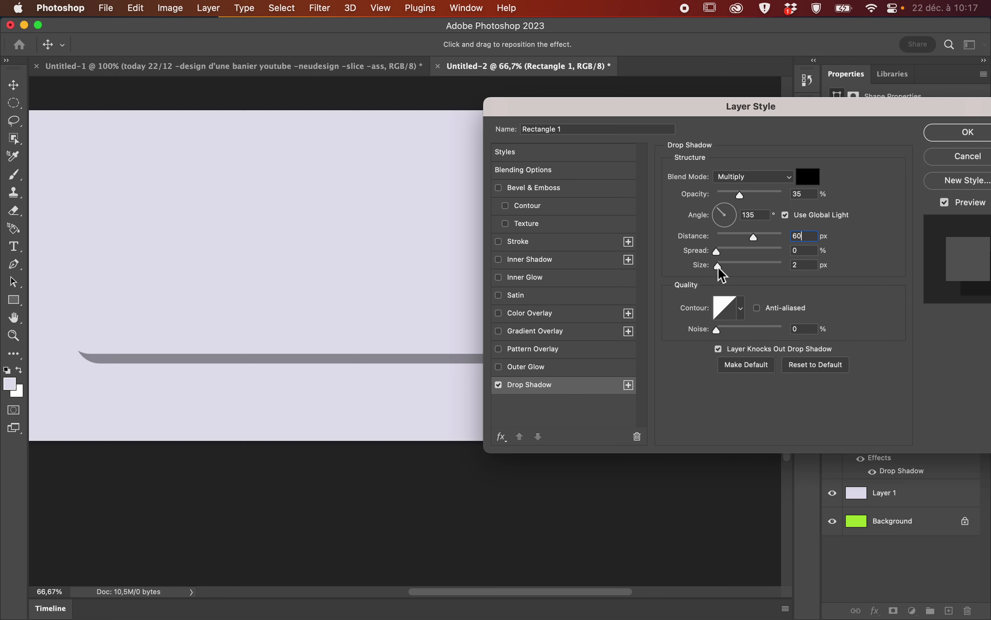
{"action": "mouse_move", "coordinate": [720, 269]}
{"action": "left_mouse_down"}
{"action": "mouse_move", "coordinate": [732, 268]}
{"action": "mouse_move", "coordinate": [718, 252]}
{"action": "mouse_move", "coordinate": [795, 264]}
{"action": "mouse_move", "coordinate": [703, 266]}
{"action": "left_mouse_up"}
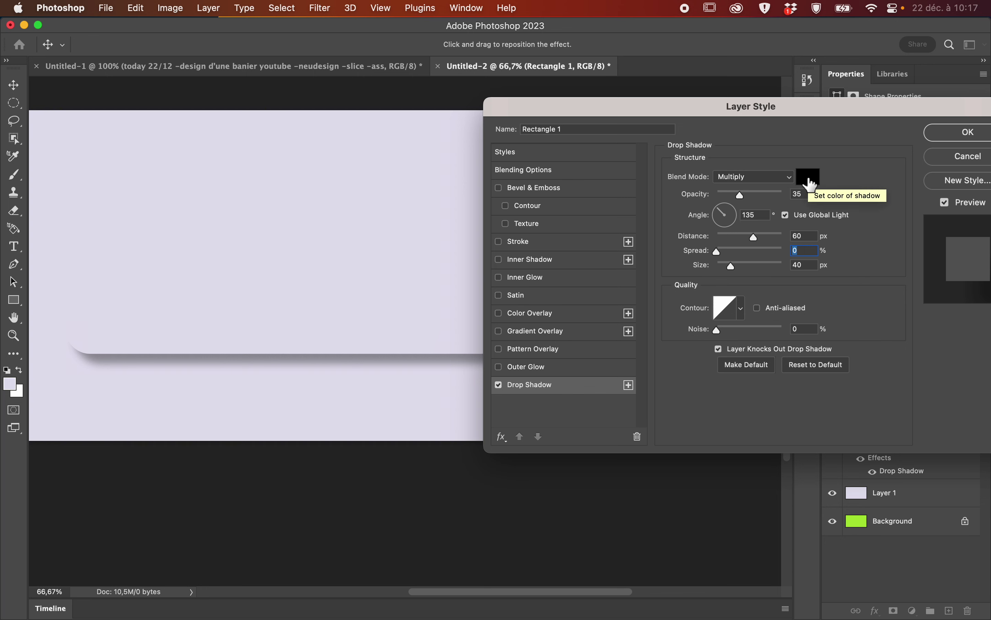
Sample the canvas lavender for the drop shadow's colour and darken it to bbb4d6.
{"action": "left_click", "coordinate": [808, 177]}
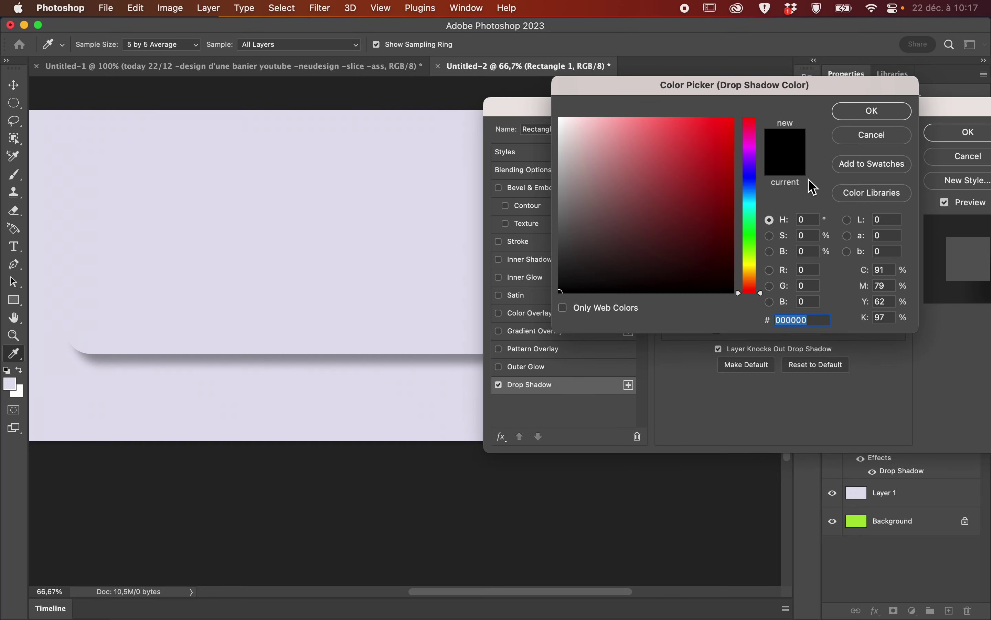
{"action": "left_click", "coordinate": [373, 314]}
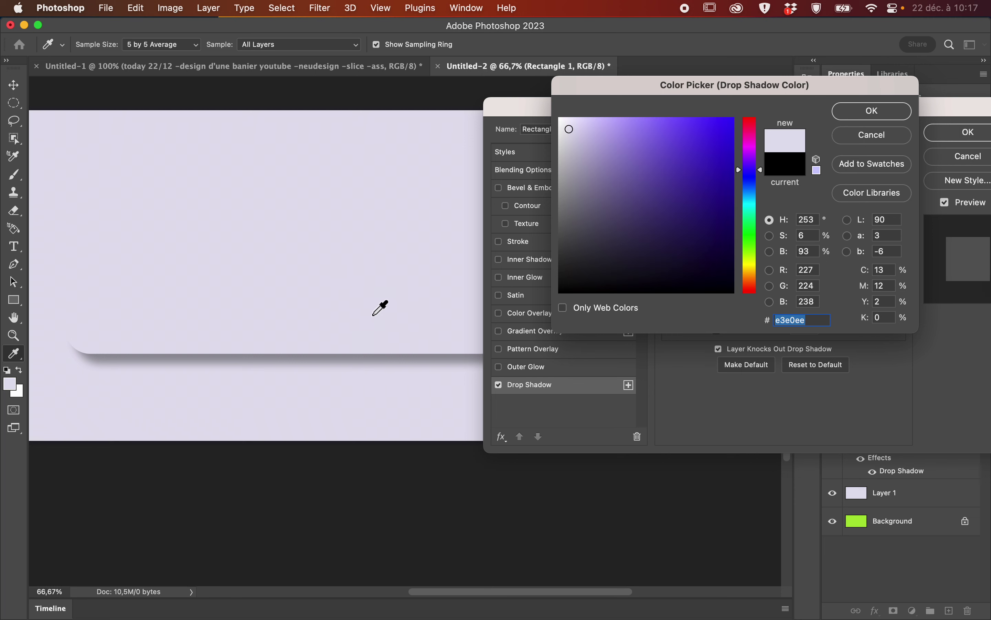
{"action": "left_click", "coordinate": [590, 145]}
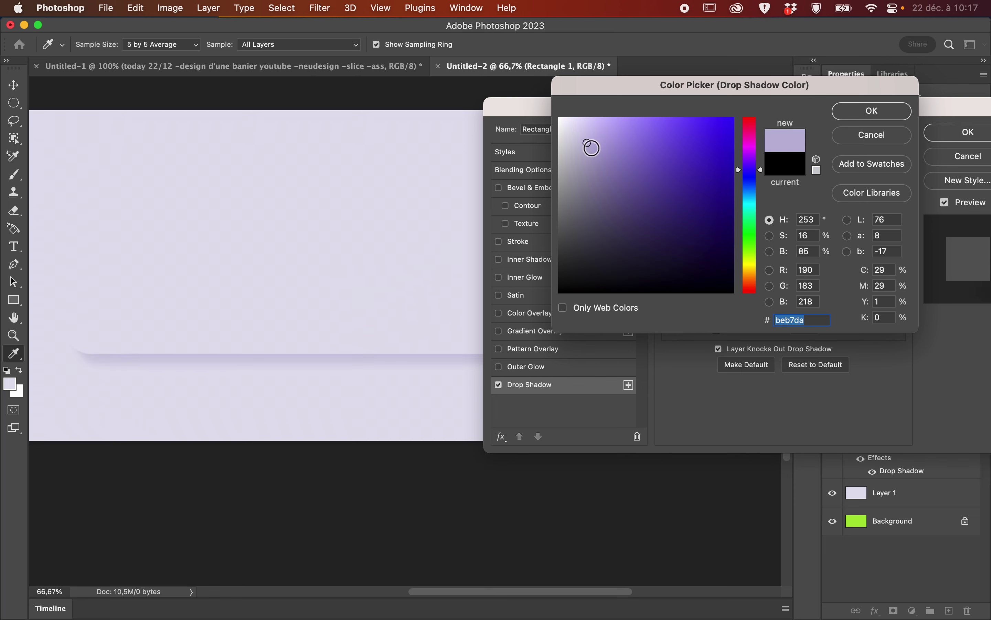
{"action": "left_click", "coordinate": [588, 145]}
{"action": "left_click", "coordinate": [585, 144]}
{"action": "left_click", "coordinate": [589, 146]}
{"action": "left_click", "coordinate": [589, 147]}
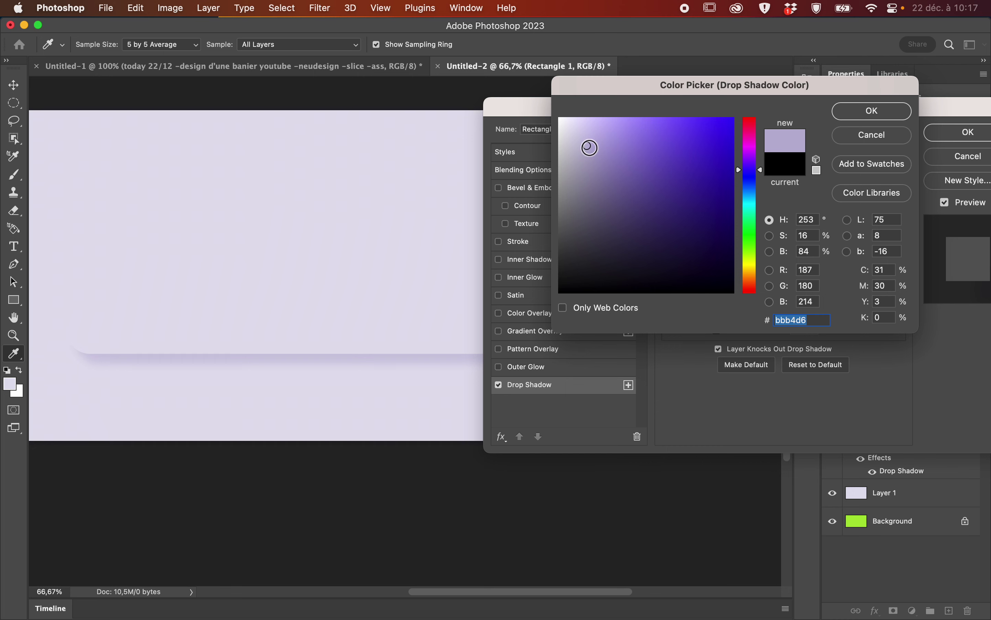
{"action": "left_click", "coordinate": [856, 110]}
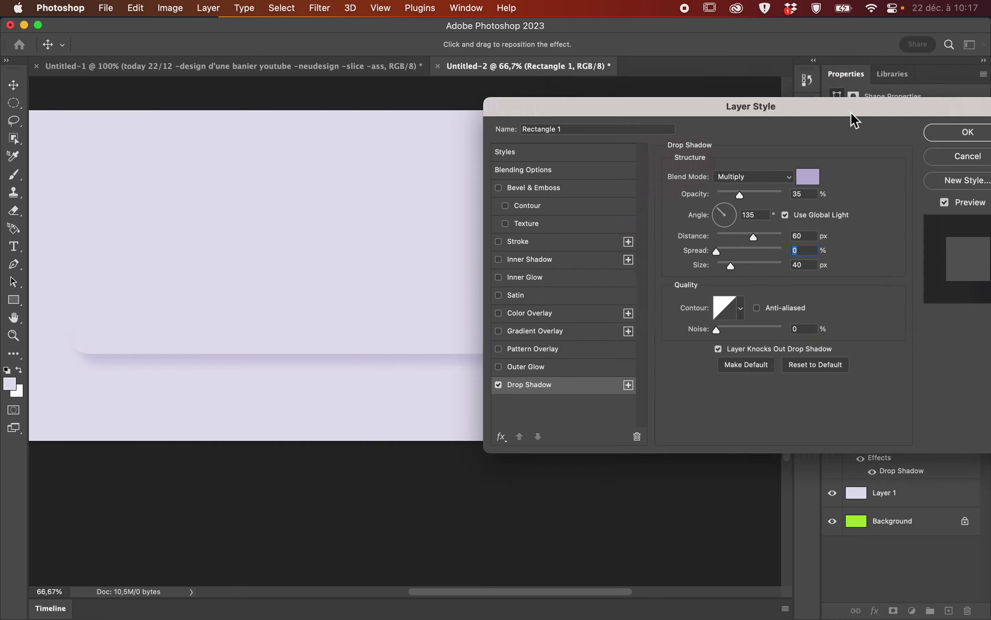
Add a second drop shadow to the rectangle, try an angle of -45° and turn off its Use Global Light option.
{"action": "mouse_move", "coordinate": [887, 107]}
{"action": "left_mouse_down"}
{"action": "mouse_move", "coordinate": [914, 359]}
{"action": "mouse_move", "coordinate": [981, 428]}
{"action": "mouse_move", "coordinate": [957, 399]}
{"action": "mouse_move", "coordinate": [908, 284]}
{"action": "mouse_move", "coordinate": [899, 135]}
{"action": "mouse_move", "coordinate": [884, 122]}
{"action": "left_mouse_up"}
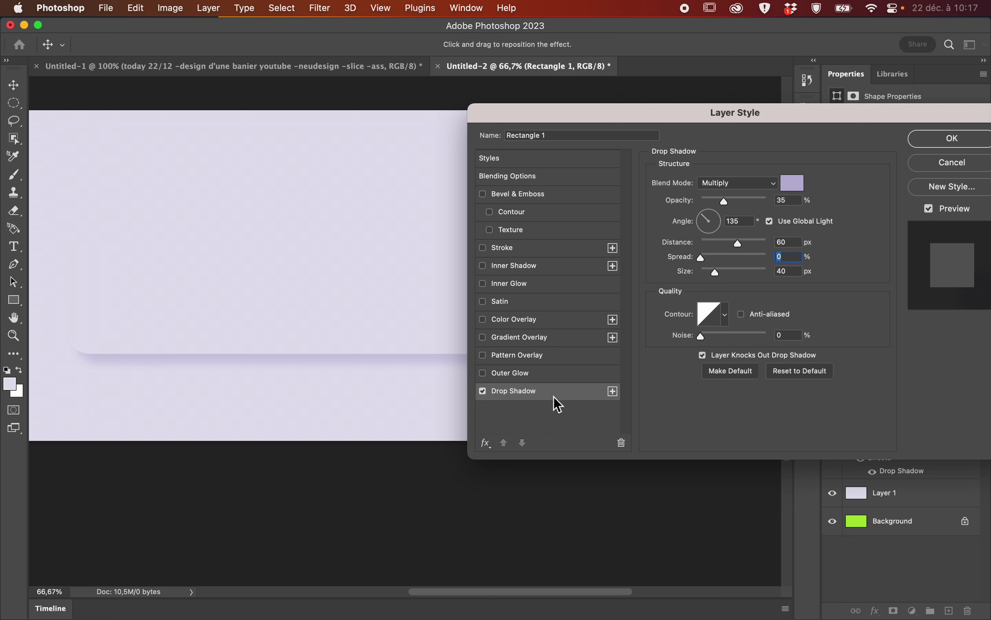
{"action": "left_click", "coordinate": [614, 393]}
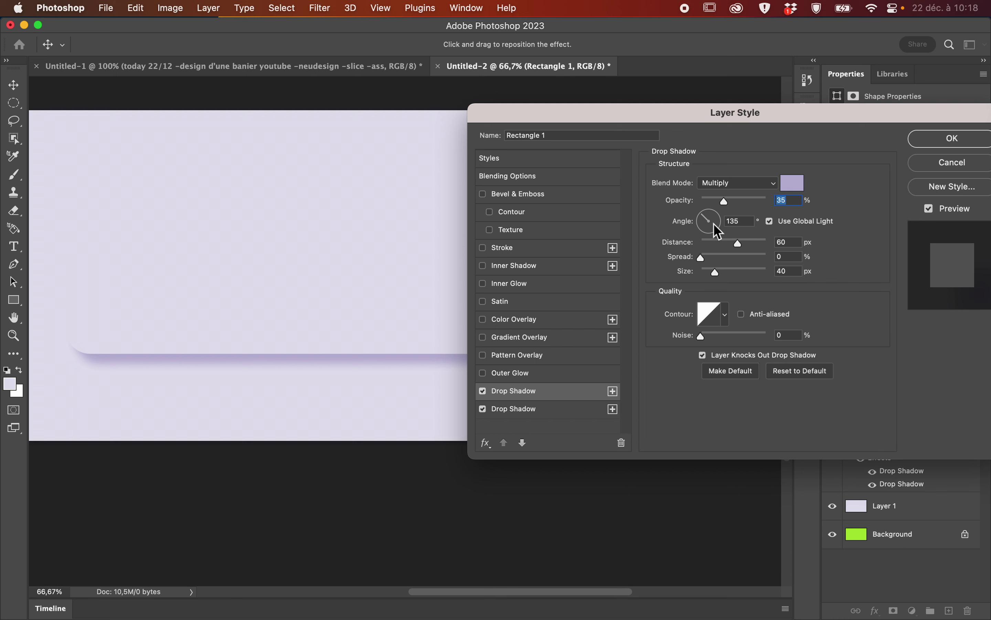
{"action": "left_click_drag", "start_coordinate": [720, 228], "coordinate": [733, 239]}
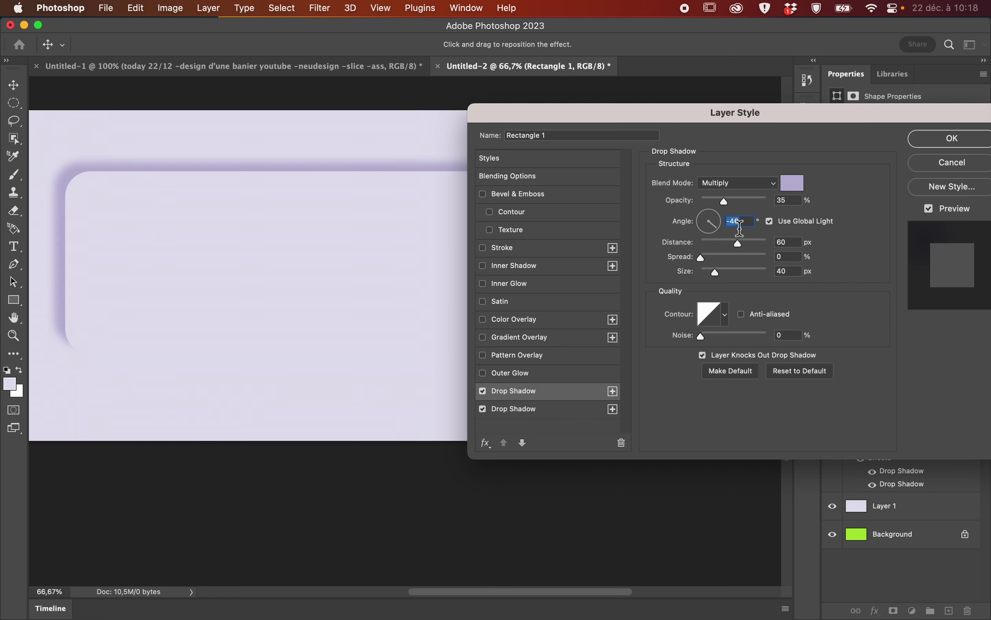
{"action": "type", "text": "-45"}
{"action": "left_click", "coordinate": [770, 222]}
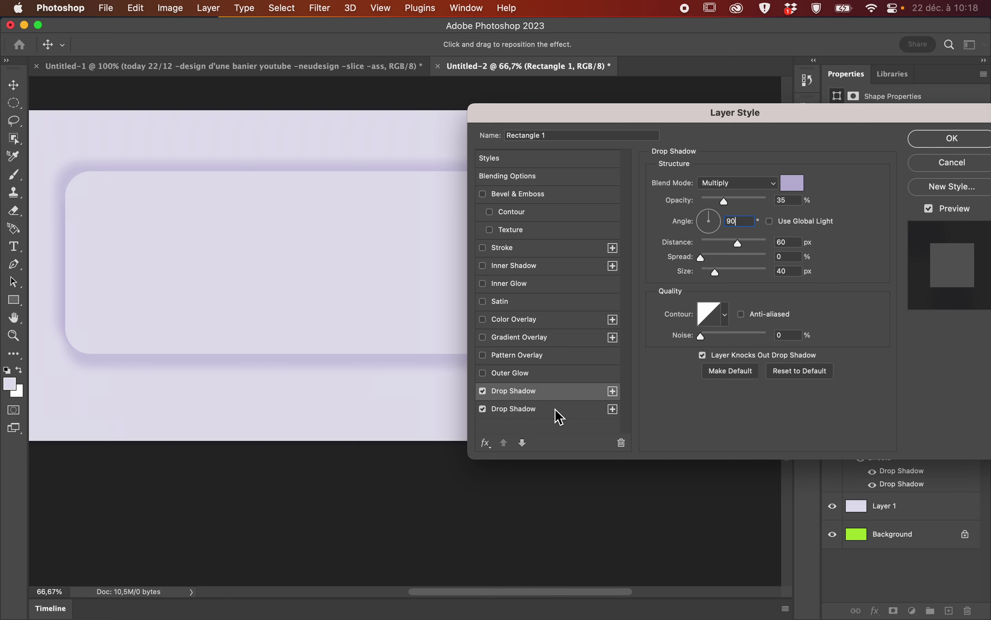
Give the upper drop shadow its own light angle of -45°.
{"action": "double_click", "coordinate": [731, 222]}
{"action": "type", "text": "45"}
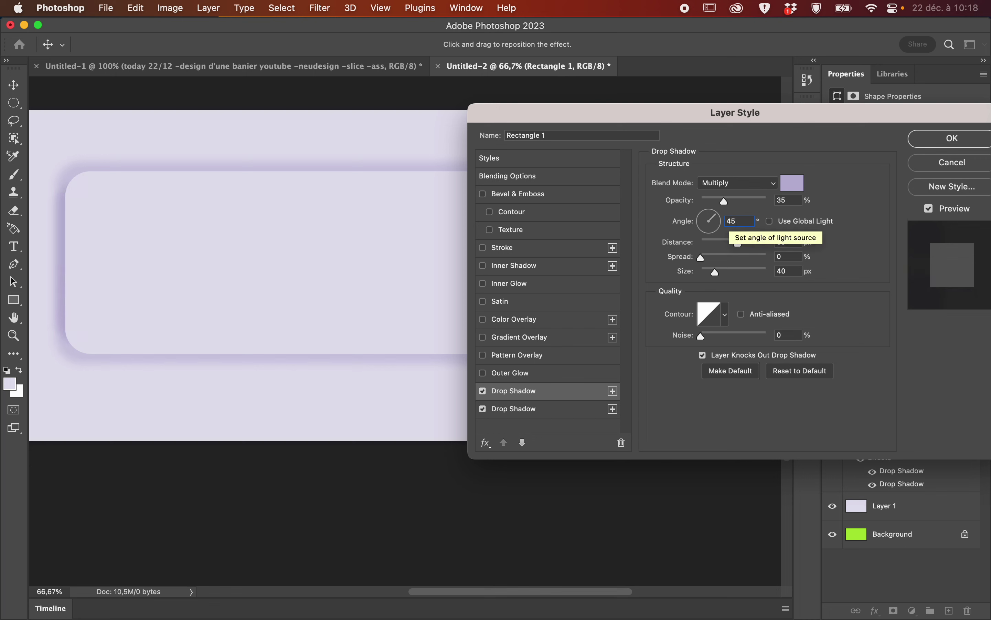
{"action": "key", "text": "BackSpace"}
{"action": "key", "text": "BackSpace"}
{"action": "type", "text": "-"}
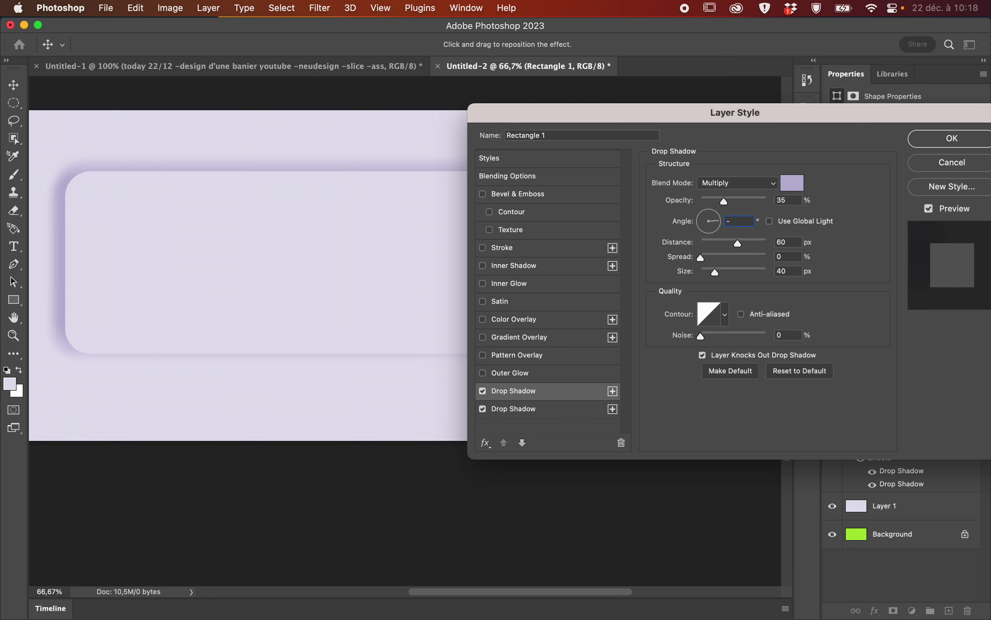
{"action": "type", "text": "45"}
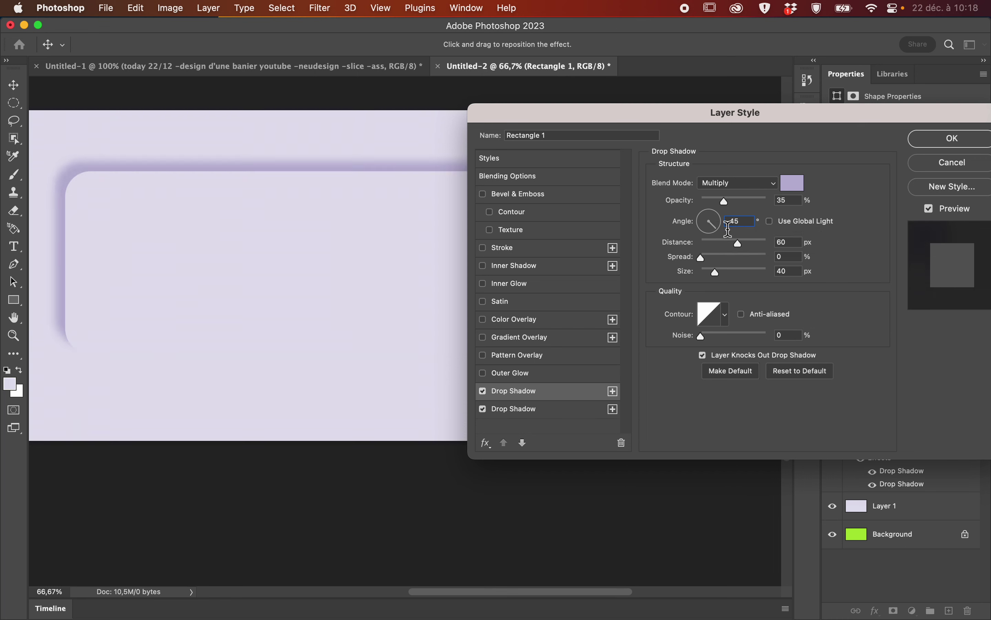
Turn off Use Global Light for the lower drop shadow and set its angle to 135°.
{"action": "left_click", "coordinate": [567, 417]}
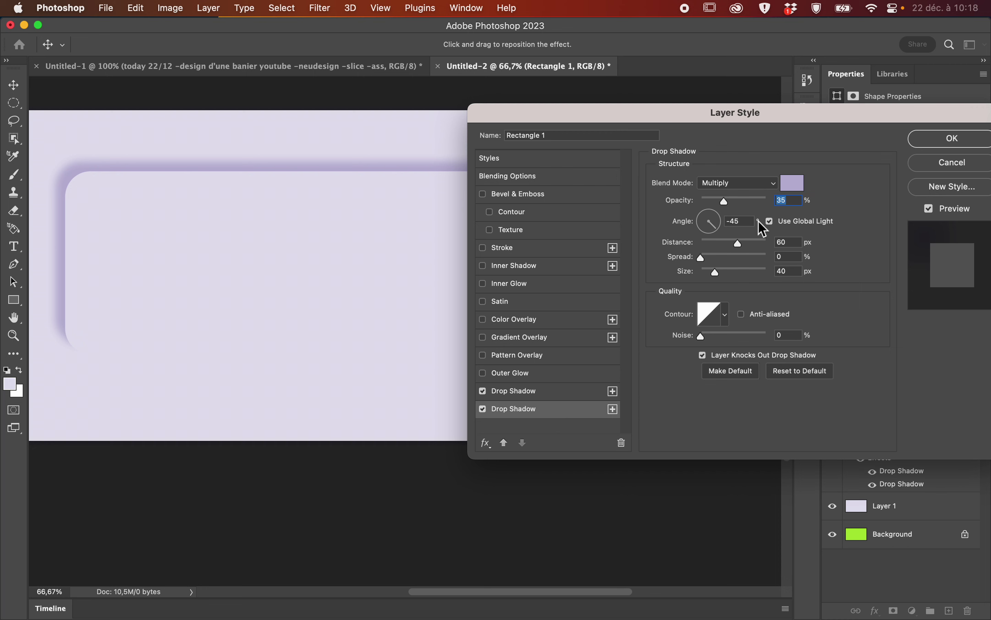
{"action": "left_click", "coordinate": [770, 222]}
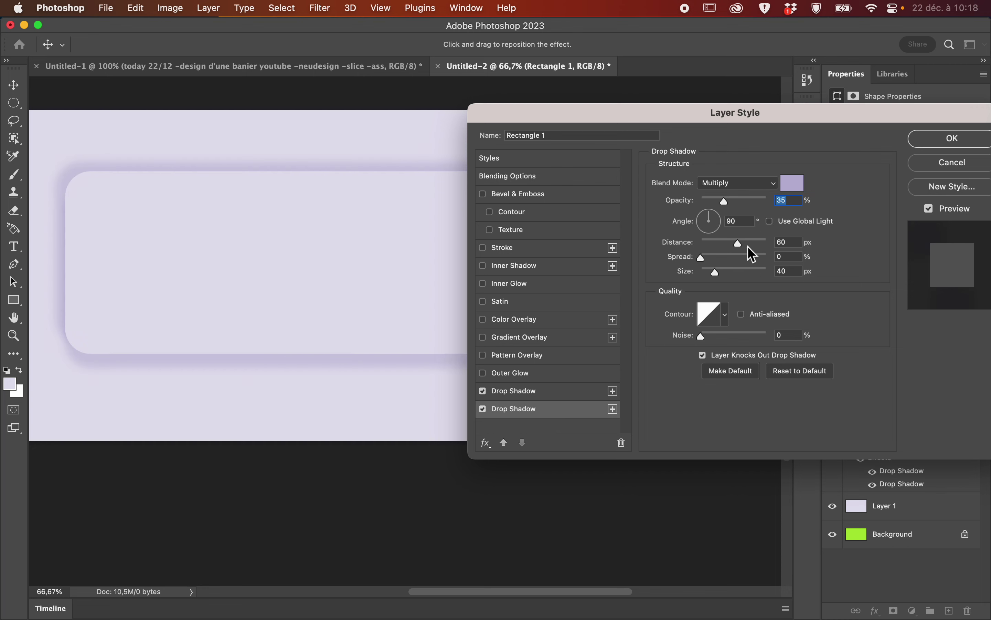
{"action": "type", "text": "135"}
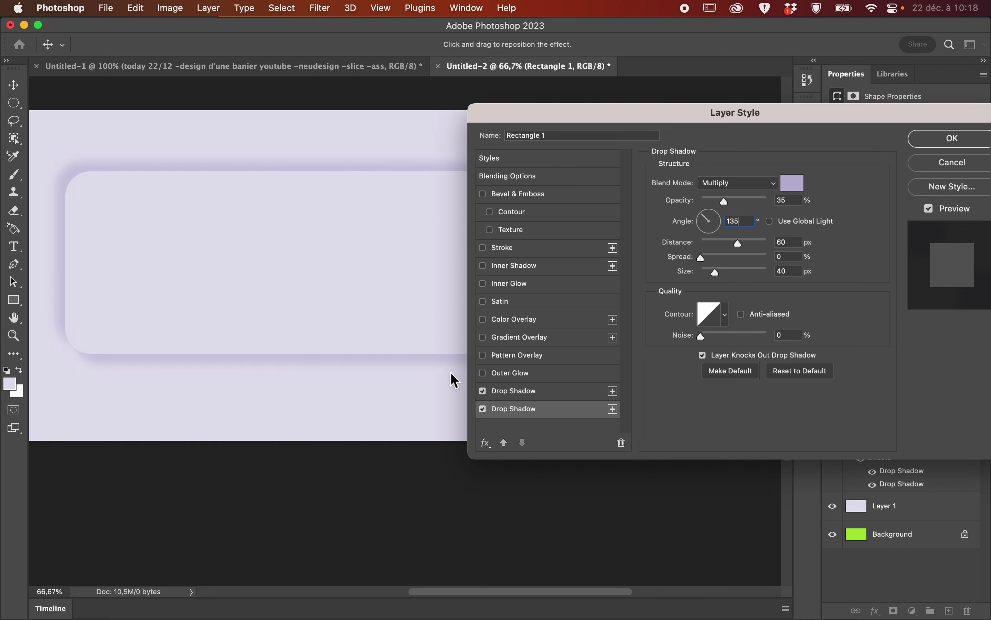
Change the upper drop shadow's colour to white (ffffff).
{"action": "left_click", "coordinate": [558, 396]}
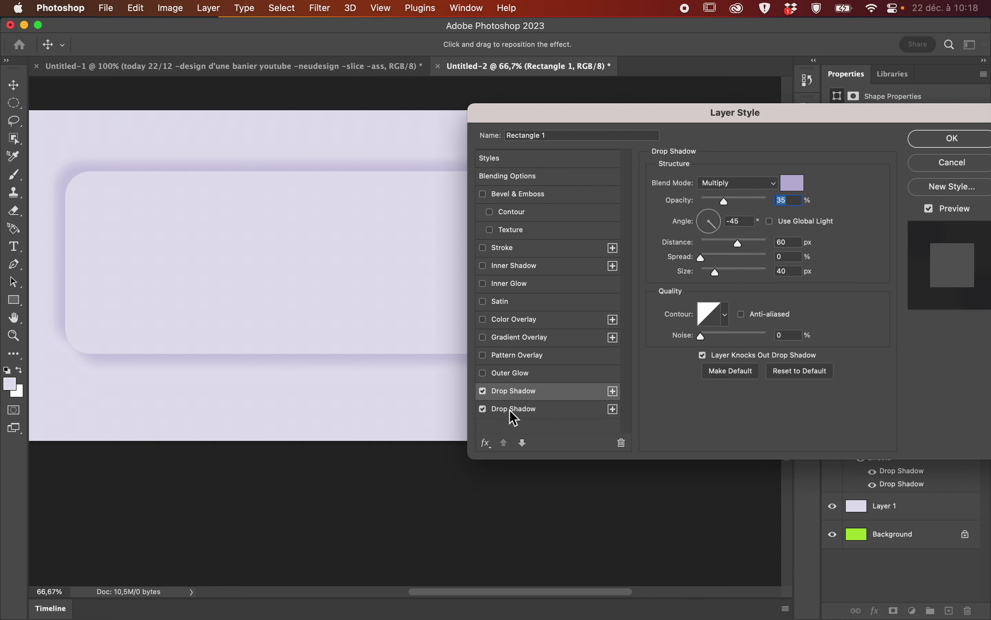
{"action": "left_click", "coordinate": [793, 184]}
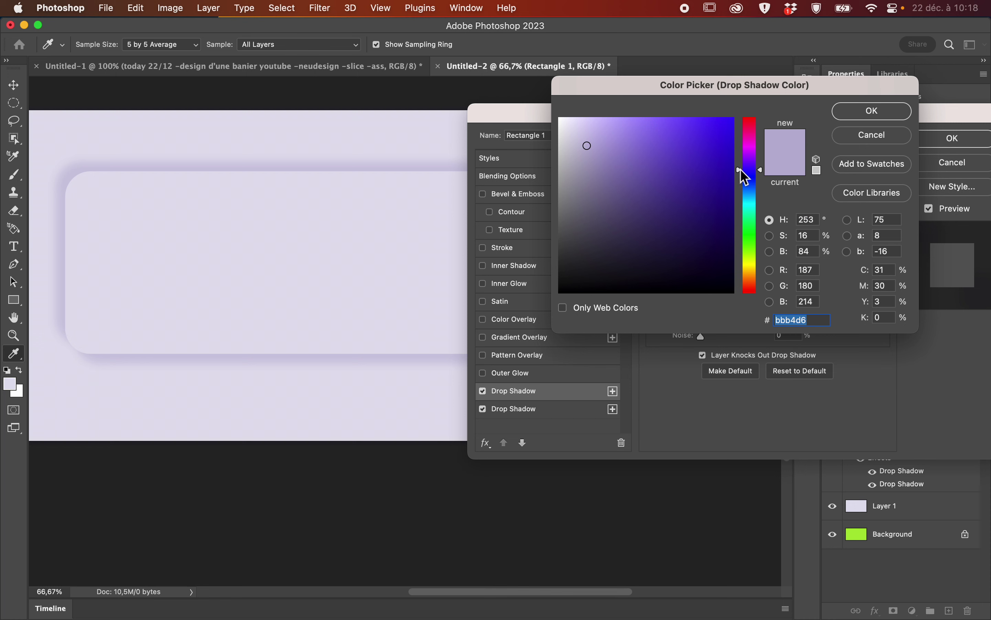
{"action": "left_click", "coordinate": [565, 125]}
{"action": "left_click", "coordinate": [561, 120]}
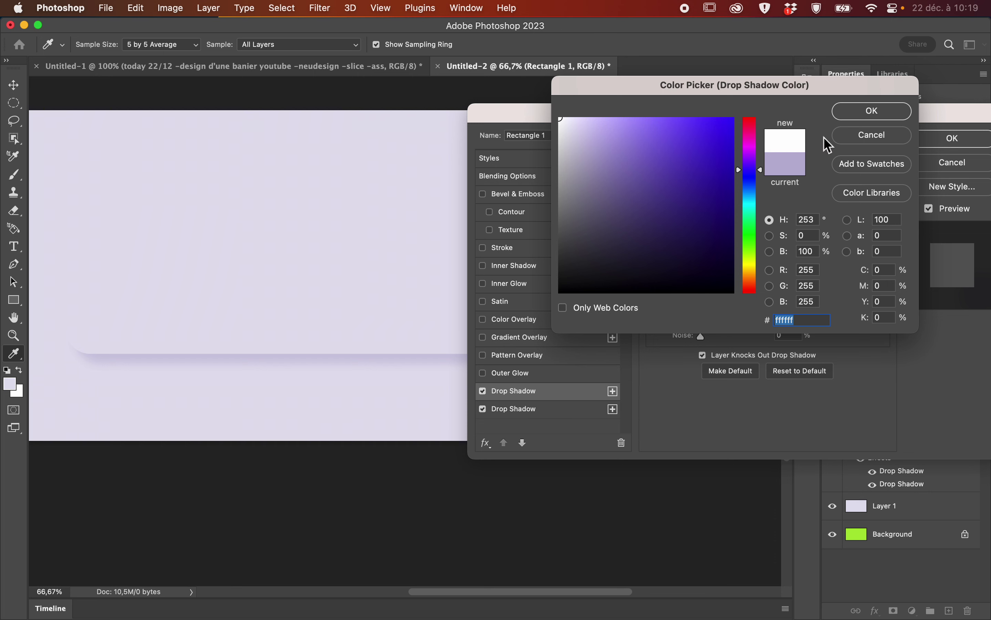
{"action": "left_click", "coordinate": [869, 110]}
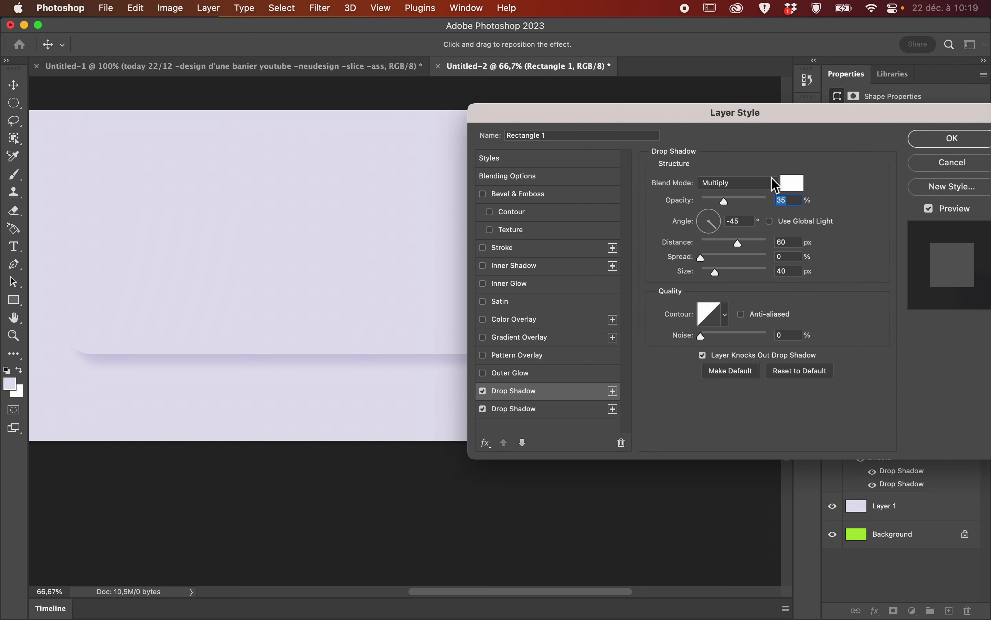
Set the upper white drop shadow's blend mode to Lighten, trying Screen as an alternative.
{"action": "left_click", "coordinate": [755, 187]}
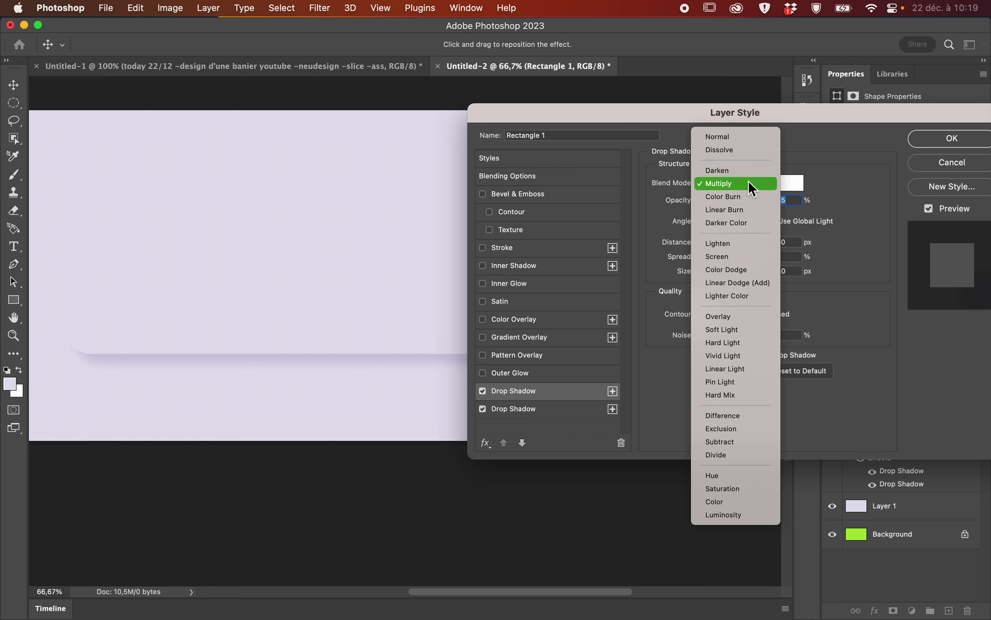
{"action": "left_click", "coordinate": [741, 247]}
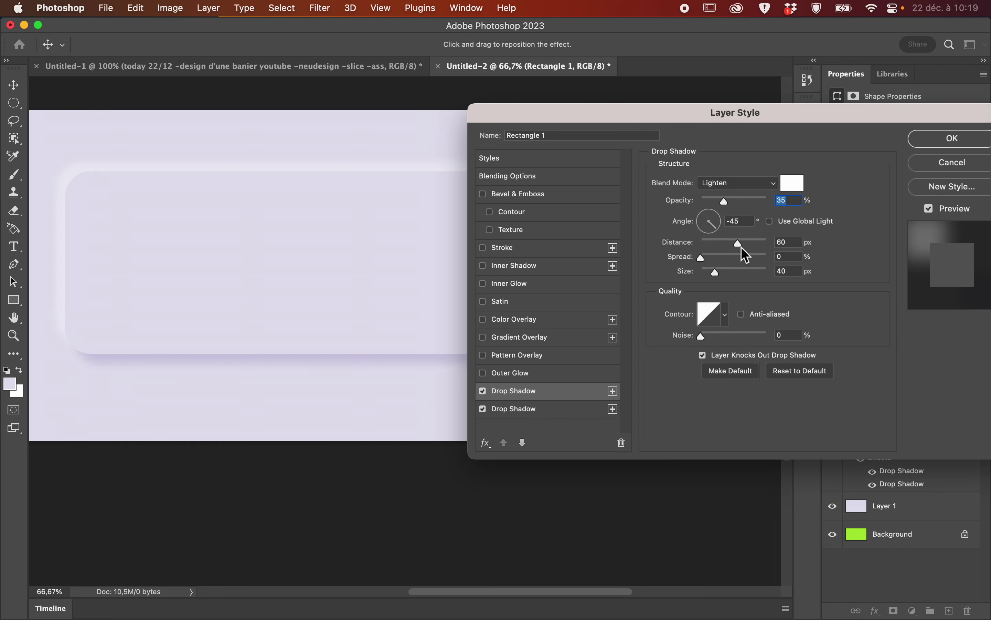
{"action": "left_click", "coordinate": [759, 185]}
{"action": "left_click", "coordinate": [760, 200]}
{"action": "left_click", "coordinate": [760, 186]}
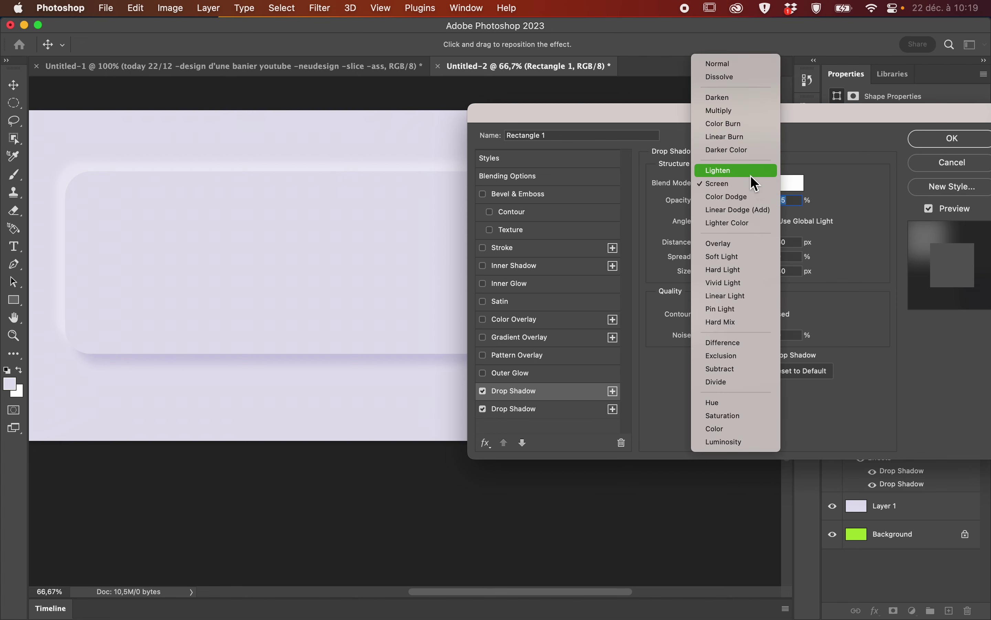
{"action": "left_click", "coordinate": [753, 176]}
Try the Darken blend mode on the lower drop shadow and return it to Multiply.
{"action": "left_click_drag", "start_coordinate": [874, 111], "coordinate": [805, 115]}
{"action": "left_click", "coordinate": [490, 411]}
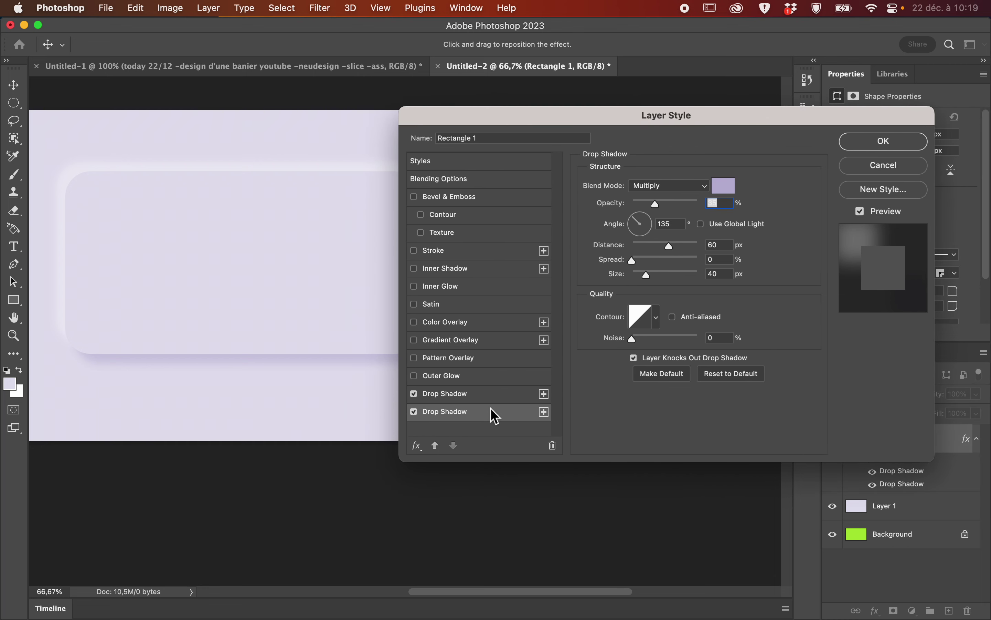
{"action": "left_click", "coordinate": [692, 188]}
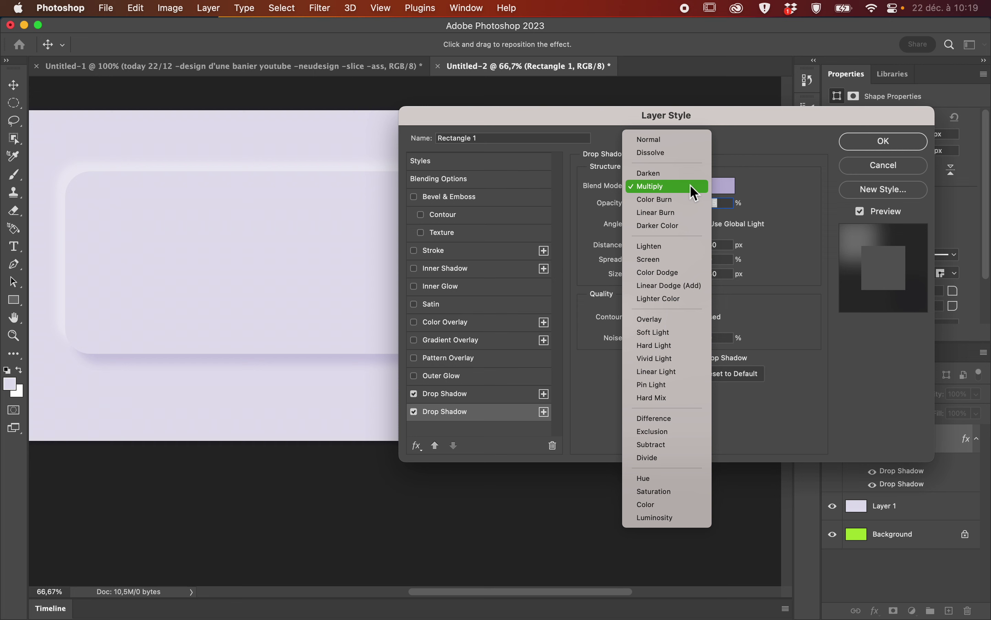
{"action": "left_click", "coordinate": [680, 172]}
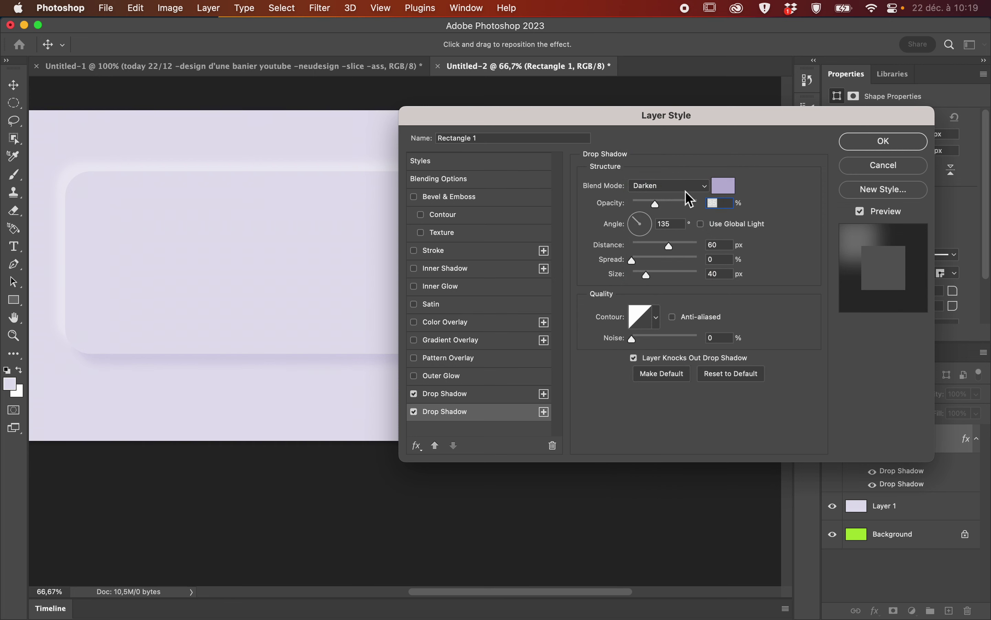
{"action": "left_click", "coordinate": [694, 189]}
{"action": "left_click", "coordinate": [693, 205]}
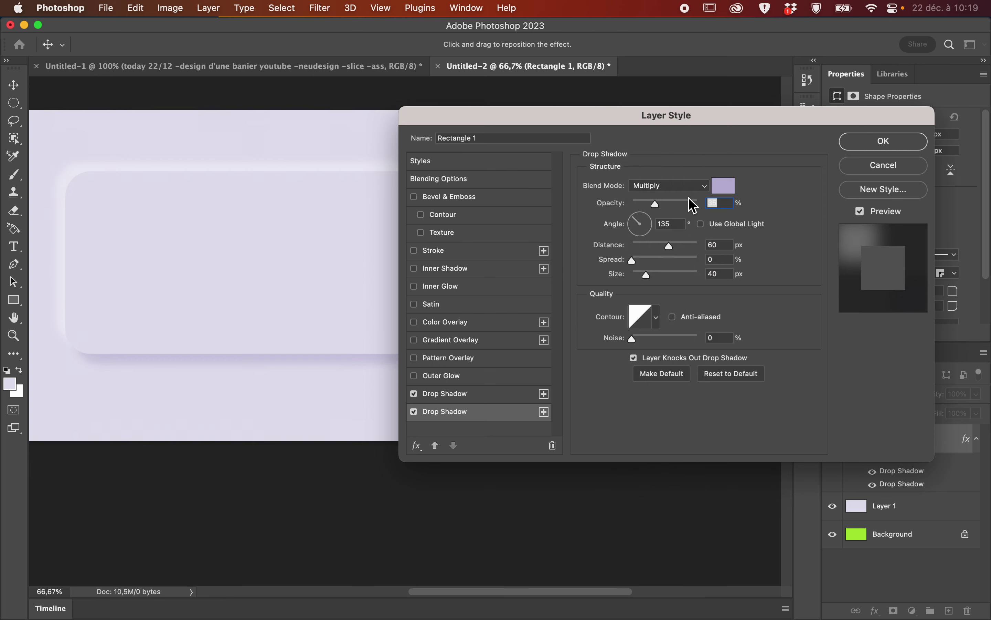
Check the blend modes of the upper and lower drop shadows and apply the rectangle's layer style.
{"action": "left_click", "coordinate": [489, 399]}
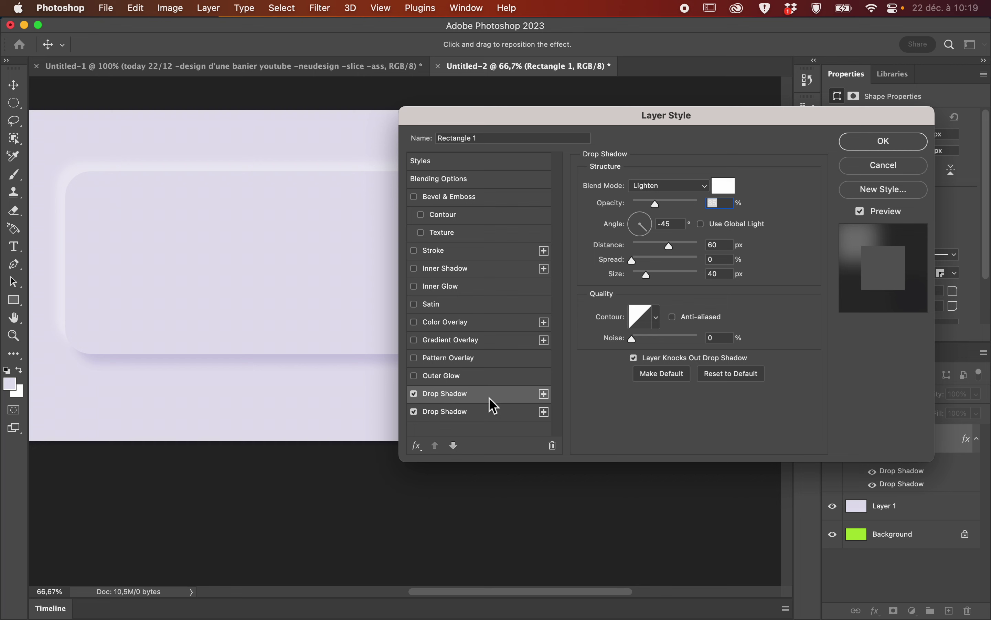
{"action": "left_click", "coordinate": [704, 186]}
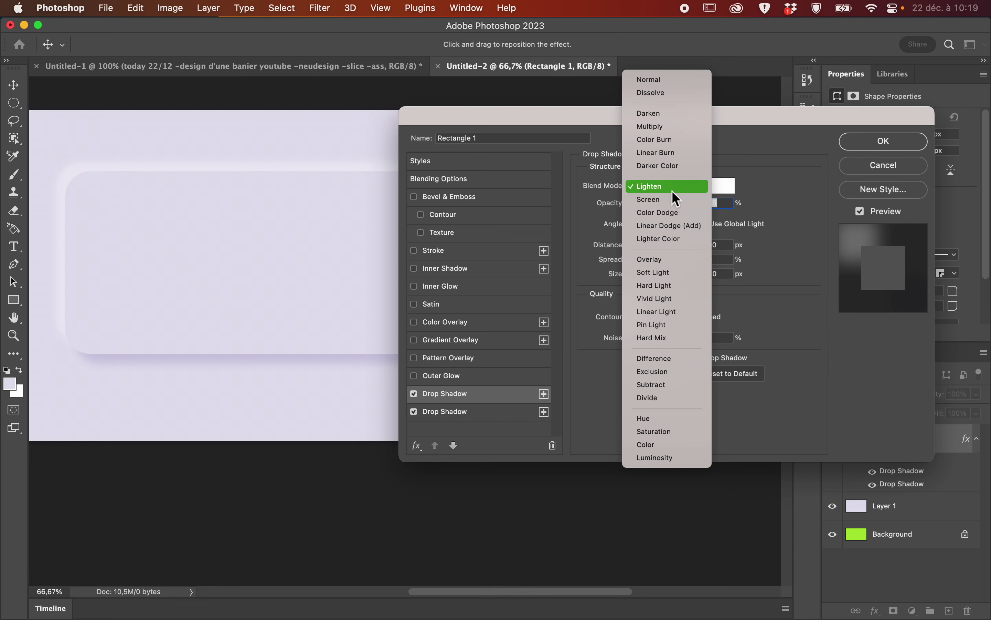
{"action": "left_click", "coordinate": [742, 147]}
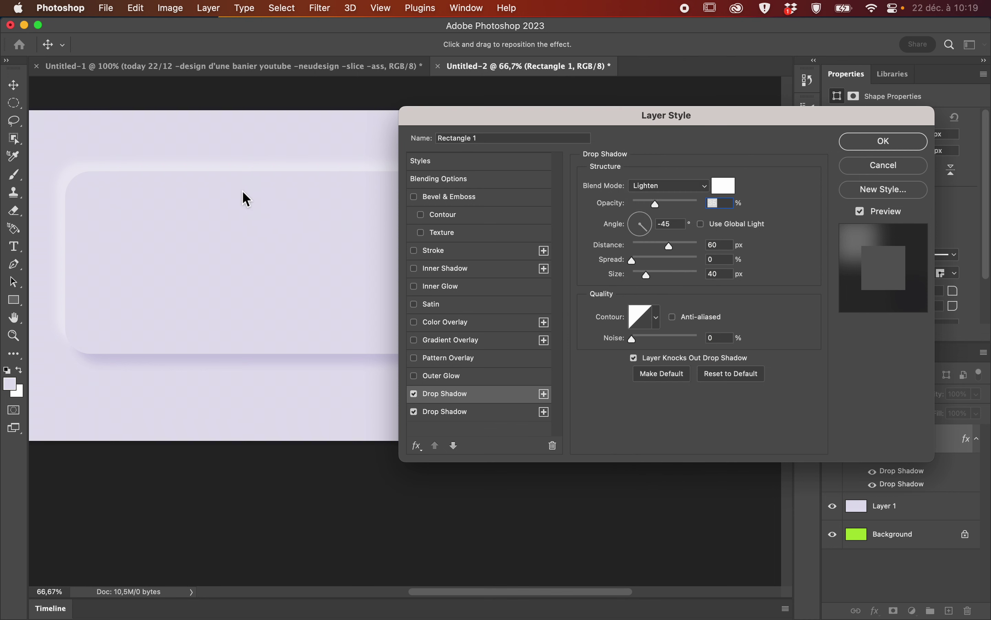
{"action": "left_click", "coordinate": [455, 412]}
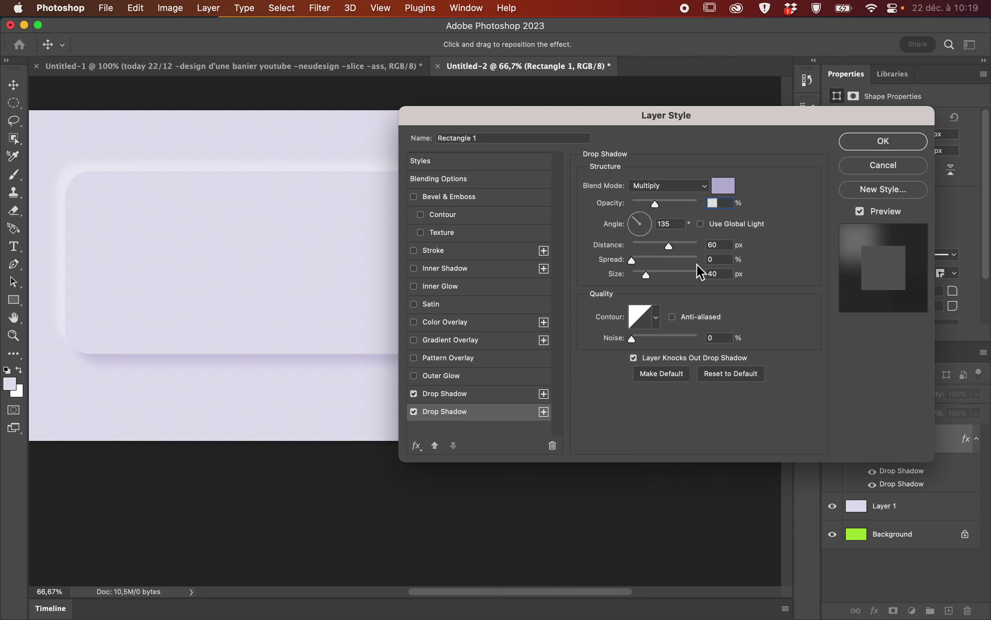
{"action": "left_click", "coordinate": [704, 186]}
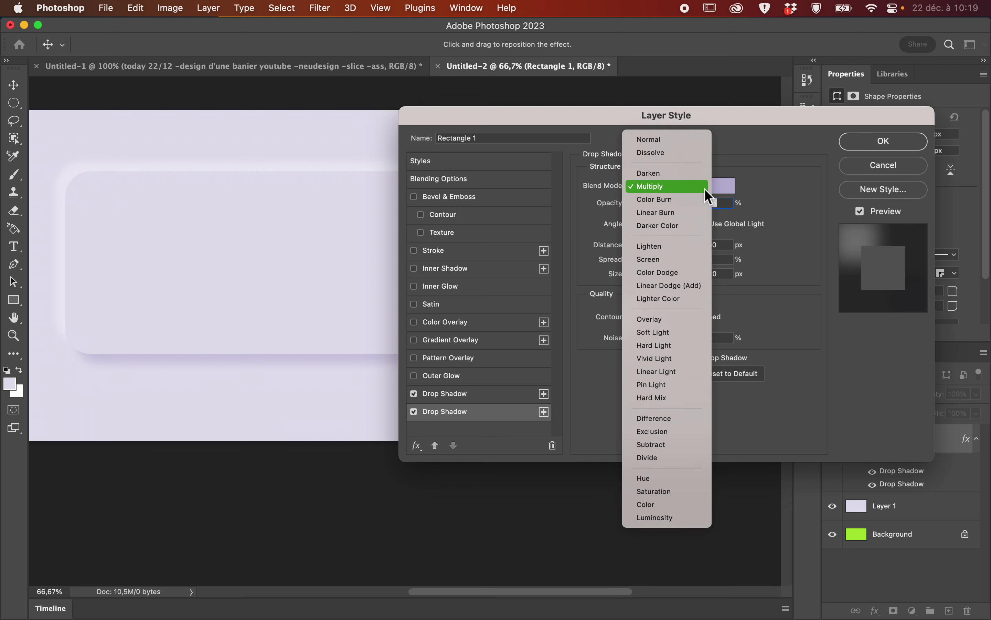
{"action": "left_click", "coordinate": [705, 190]}
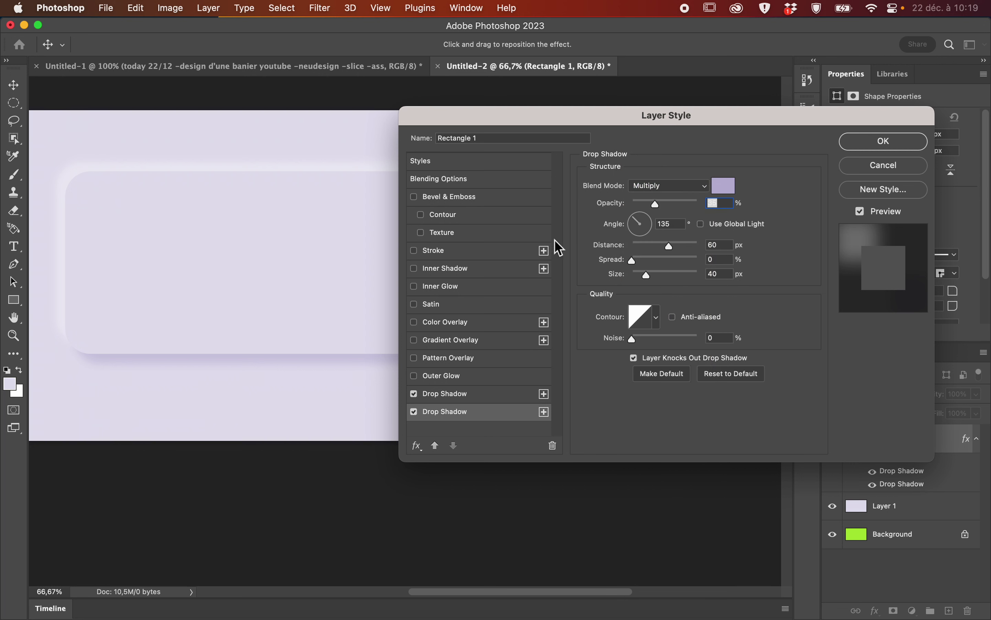
{"action": "left_click", "coordinate": [860, 152]}
{"action": "scroll", "coordinate": [197, 375], "scroll_direction": "left", "scroll_amount": 5}
{"action": "scroll", "coordinate": [196, 375], "scroll_direction": "up", "scroll_amount": 2}
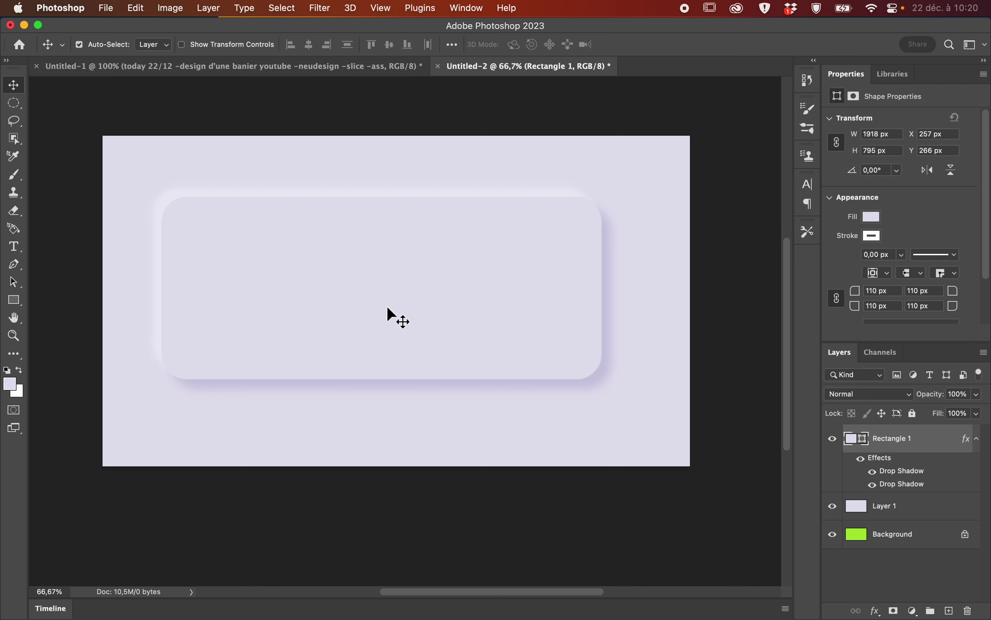
Add an inner shadow to the rectangle with a distance of 11 px and an angle of 125°.
{"action": "left_click", "coordinate": [929, 445]}
{"action": "double_click", "coordinate": [929, 446]}
{"action": "left_click_drag", "start_coordinate": [638, 115], "coordinate": [674, 118]}
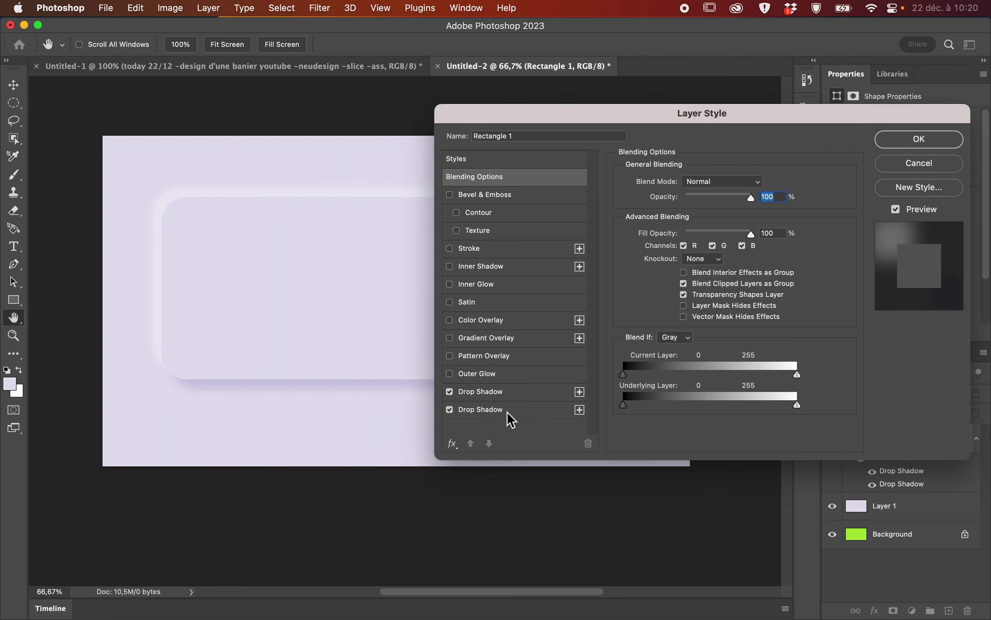
{"action": "left_click", "coordinate": [518, 270]}
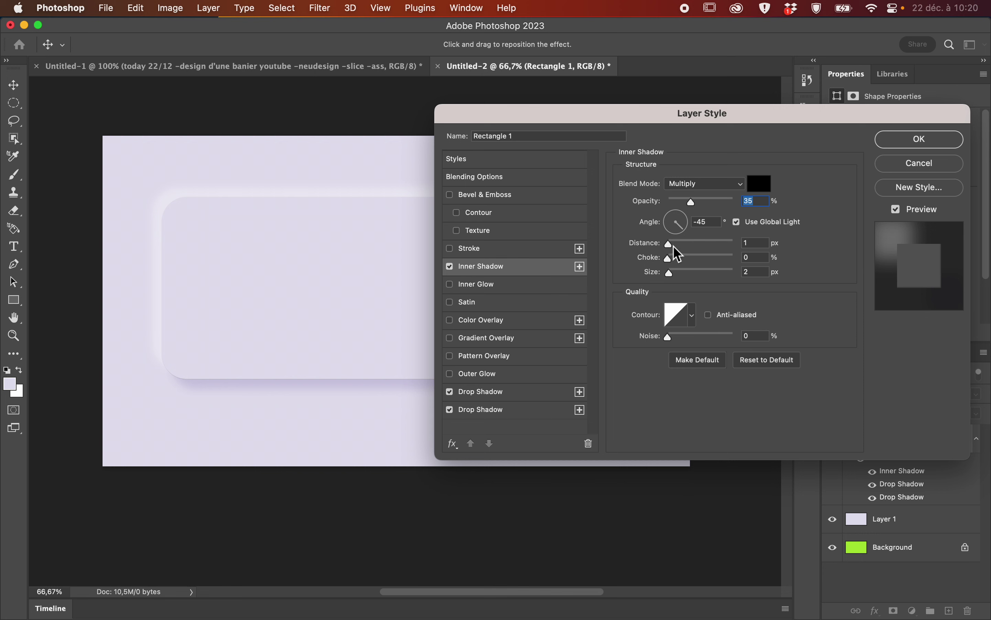
{"action": "left_click_drag", "start_coordinate": [673, 246], "coordinate": [678, 241]}
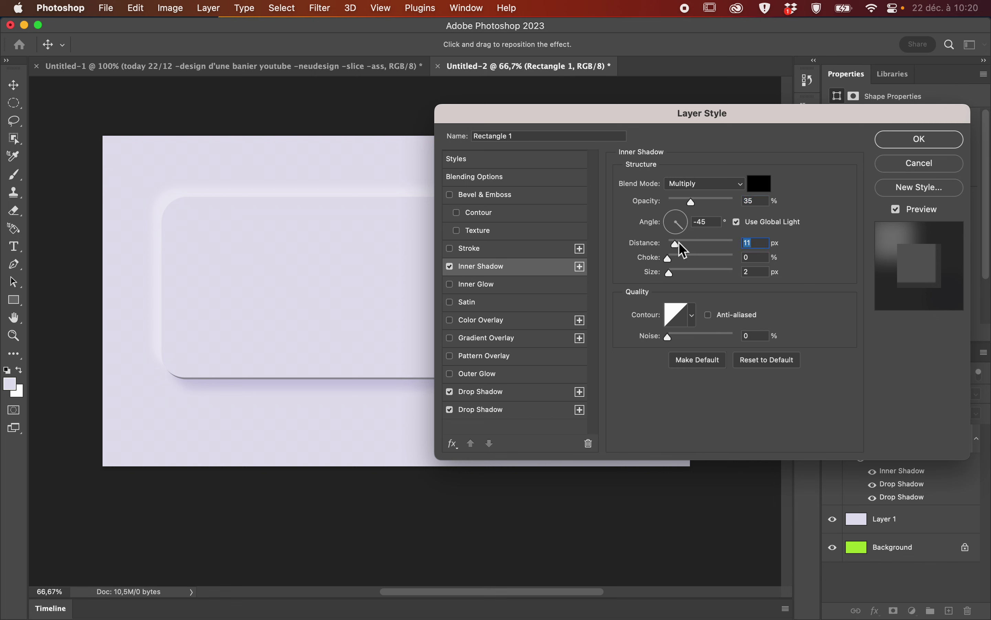
{"action": "left_click", "coordinate": [673, 216]}
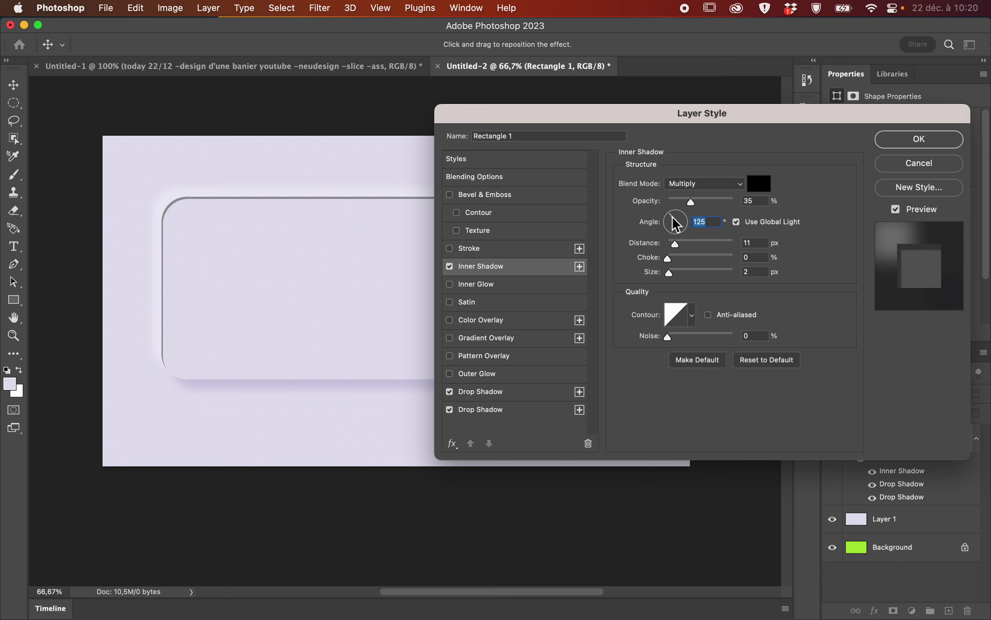
Adjust the inner shadow to a distance of 30 px and a size of 46 px.
{"action": "left_click", "coordinate": [687, 245]}
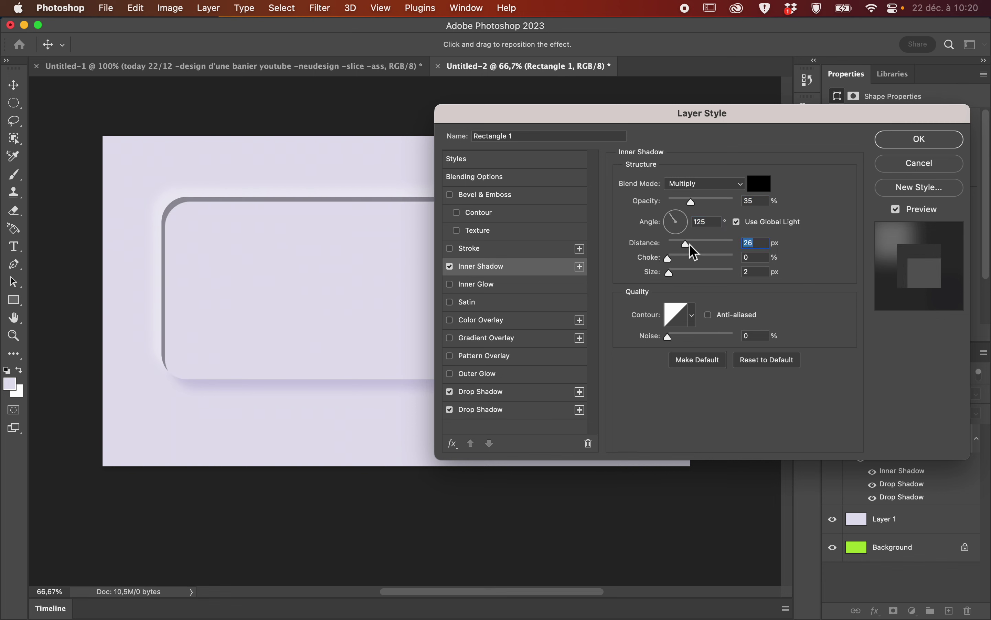
{"action": "left_click", "coordinate": [680, 273]}
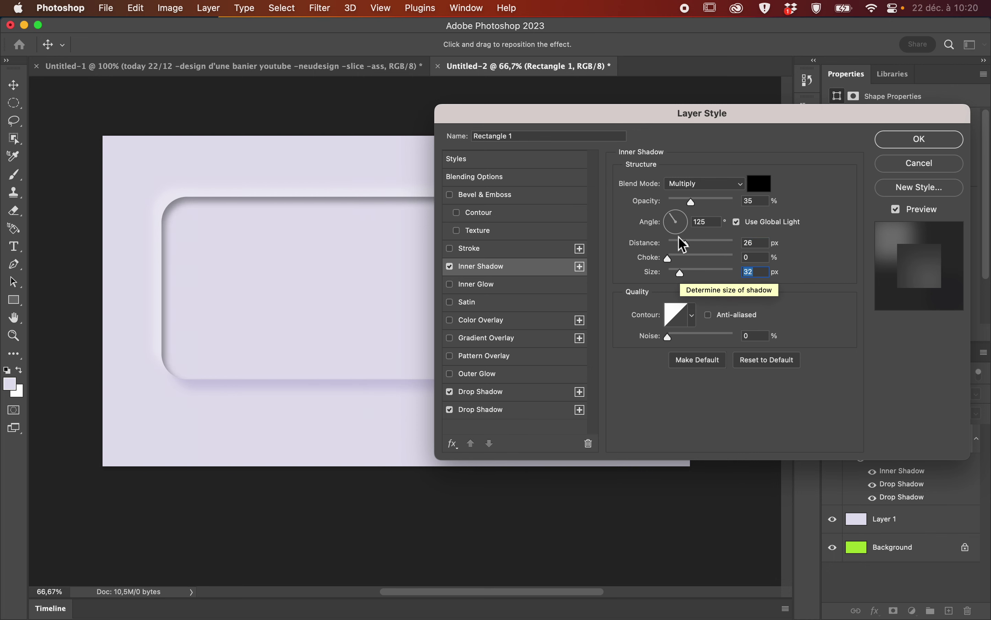
{"action": "left_click_drag", "start_coordinate": [631, 117], "coordinate": [760, 145]}
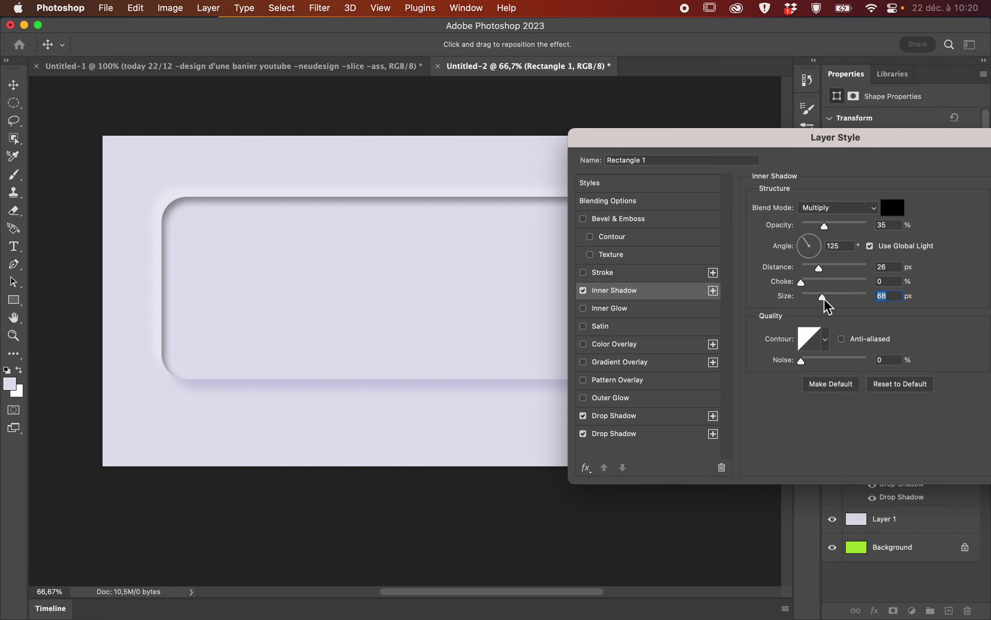
{"action": "left_click_drag", "start_coordinate": [825, 299], "coordinate": [819, 298]}
{"action": "left_click_drag", "start_coordinate": [822, 272], "coordinate": [823, 273]}
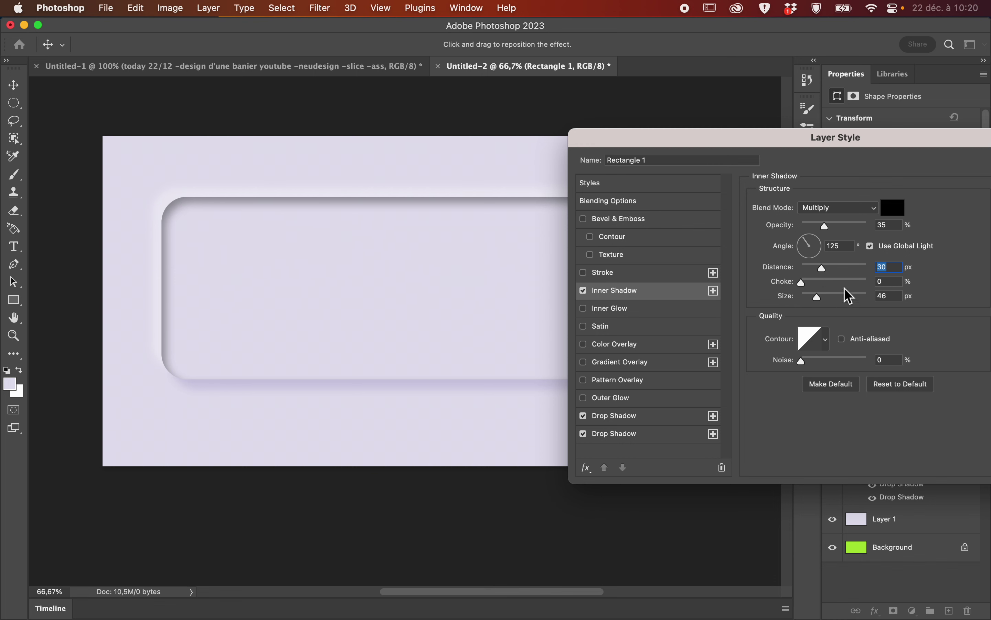
Change the inner shadow's colour to a muted lavender (c5c0db), derived from a colour sampled on the banner.
{"action": "left_click", "coordinate": [895, 210]}
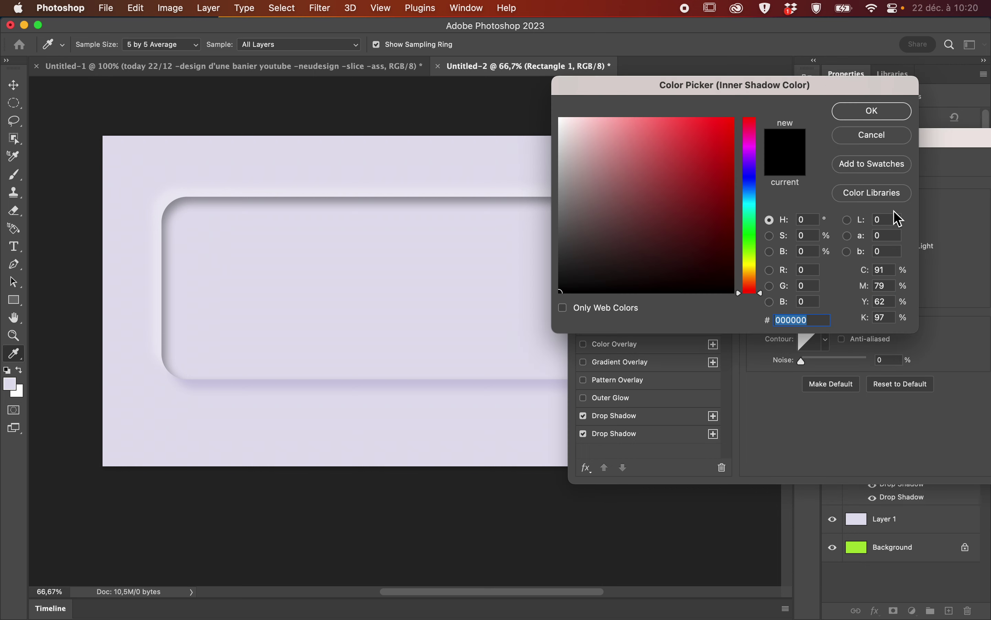
{"action": "left_click", "coordinate": [522, 367]}
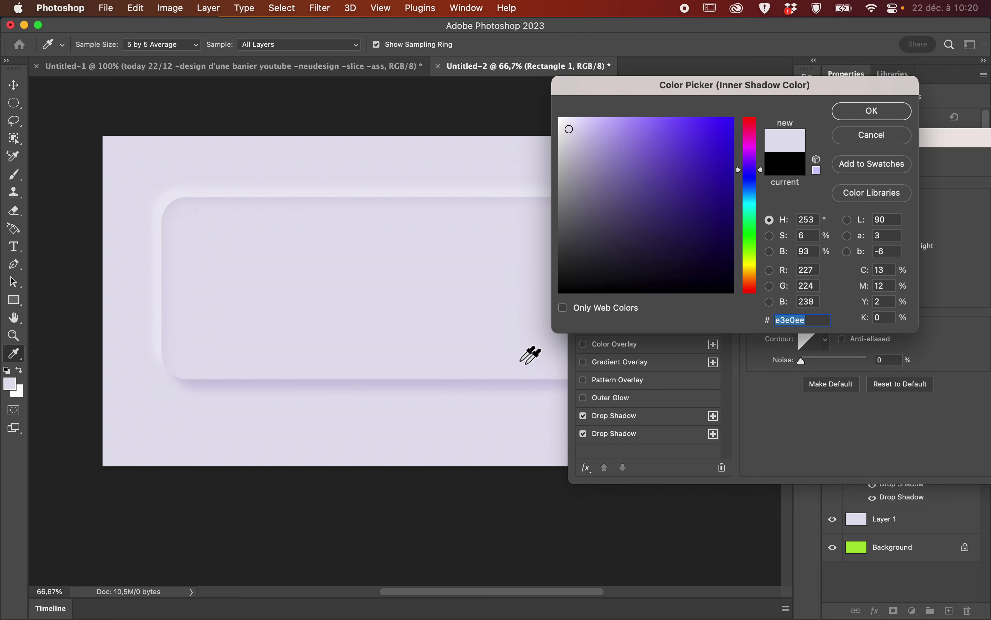
{"action": "left_click", "coordinate": [582, 143]}
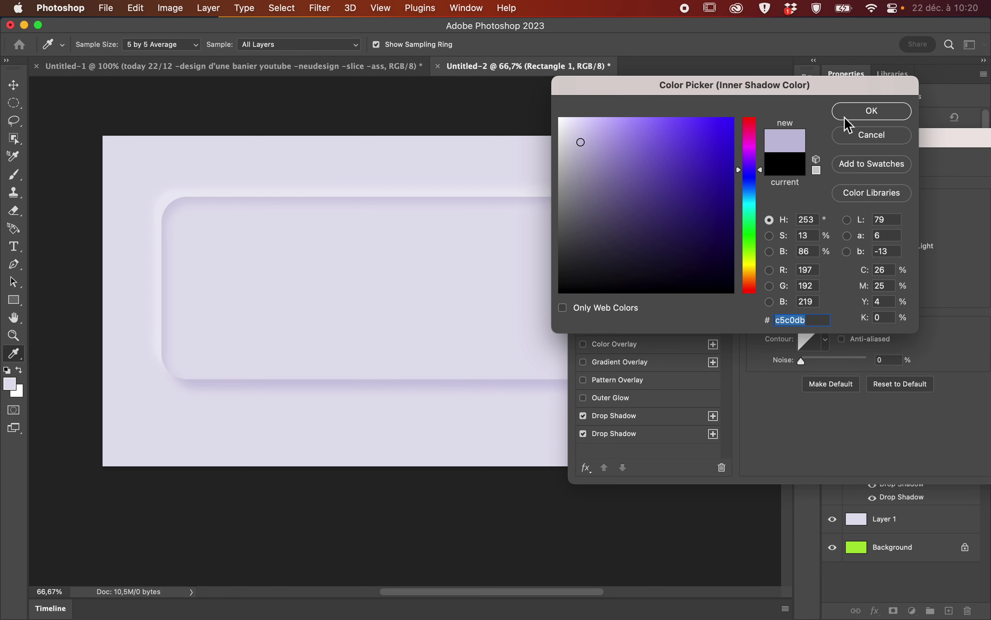
{"action": "left_click", "coordinate": [871, 119]}
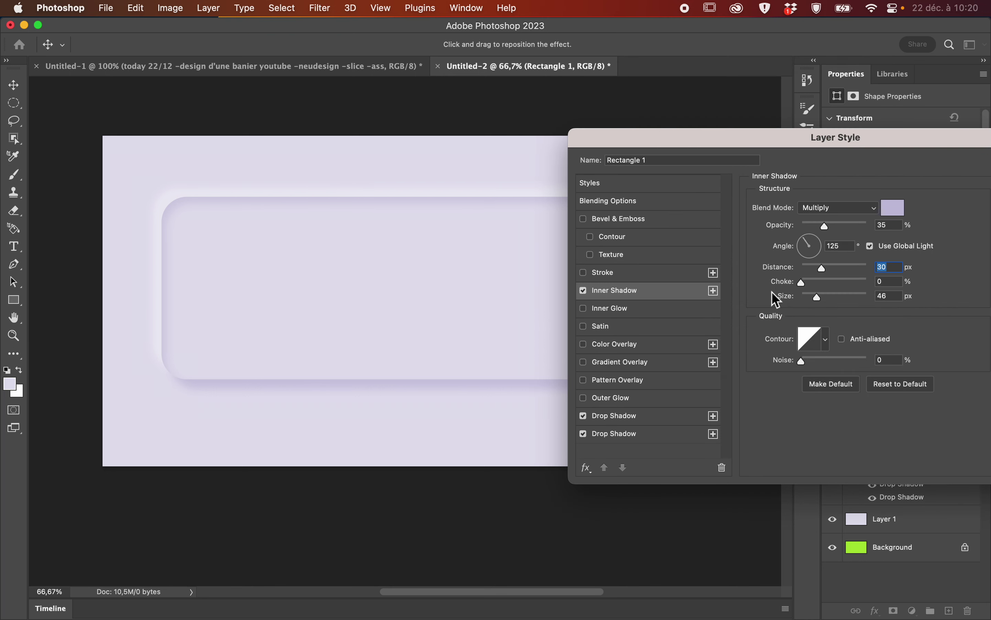
Try the Lighten blend mode on the inner shadow, return it to Multiply and apply the layer style.
{"action": "left_click", "coordinate": [868, 207]}
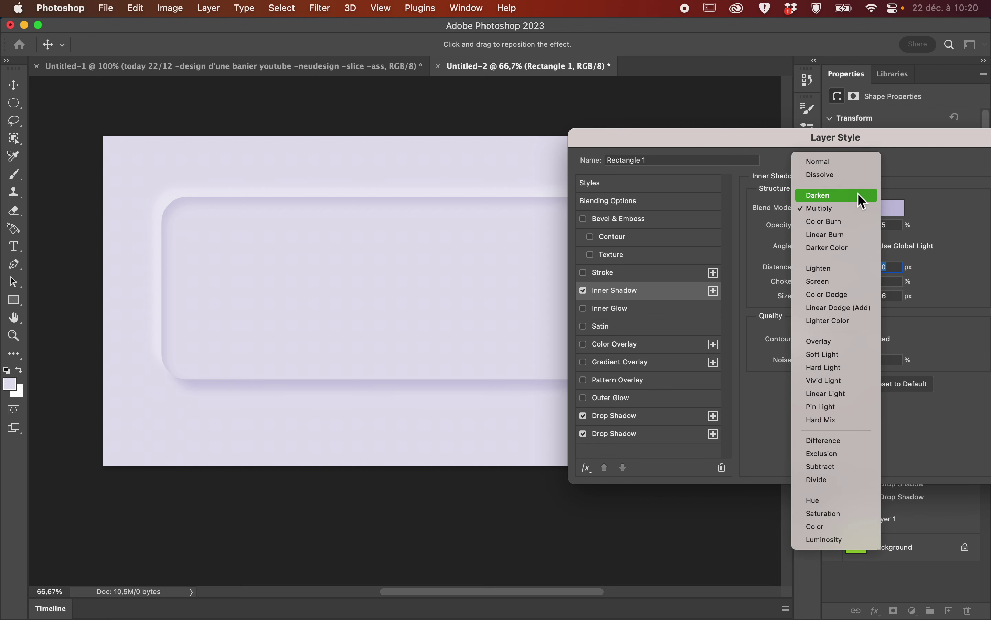
{"action": "left_click", "coordinate": [853, 268]}
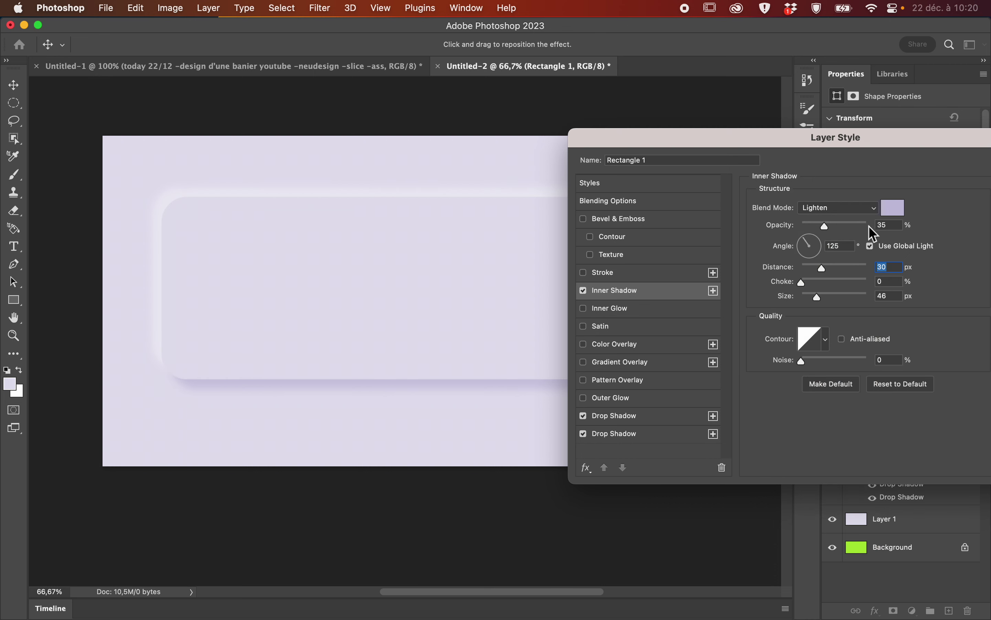
{"action": "left_click", "coordinate": [873, 210]}
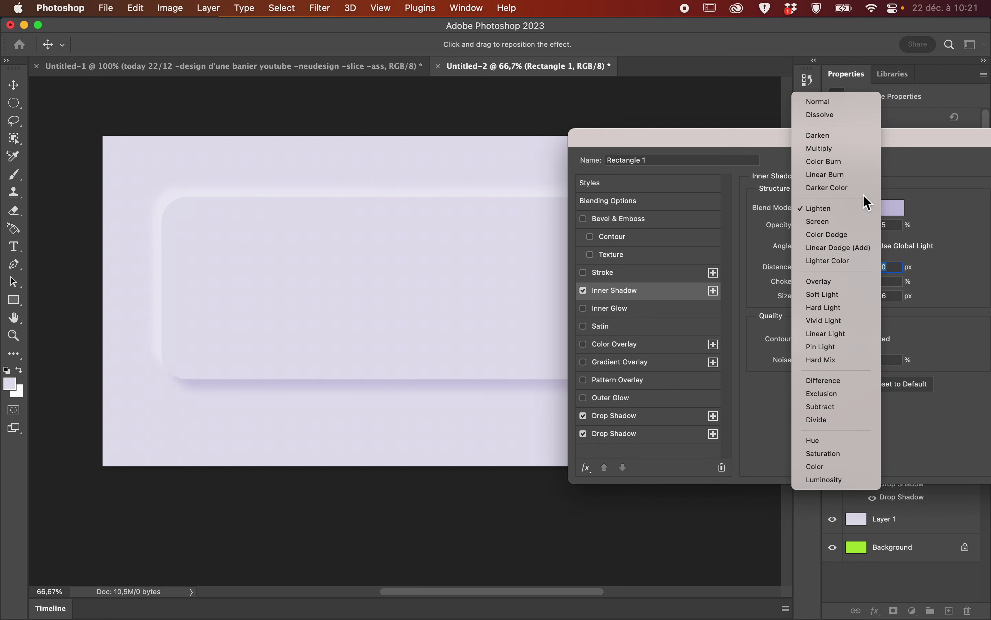
{"action": "left_click", "coordinate": [849, 151]}
{"action": "left_click_drag", "start_coordinate": [947, 148], "coordinate": [757, 151]}
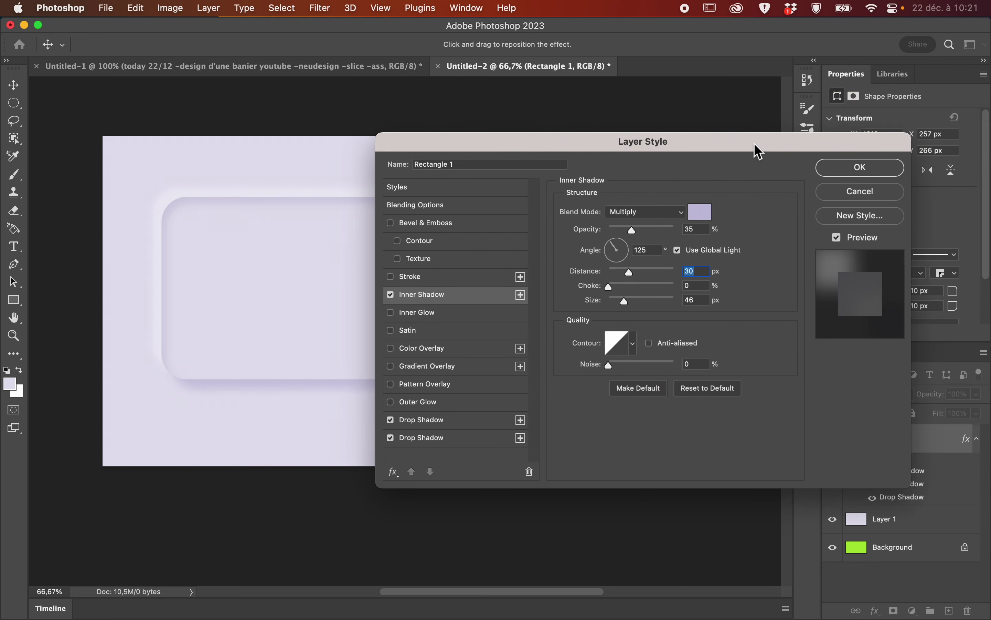
{"action": "left_click", "coordinate": [833, 173]}
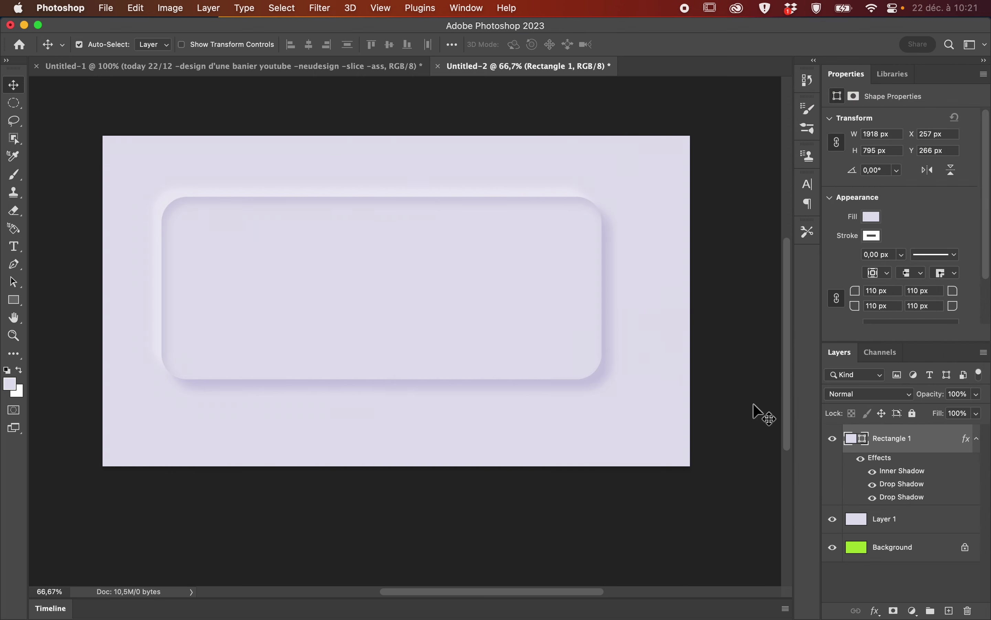
Add a second inner shadow to the rectangle and set its angle to -45°.
{"action": "double_click", "coordinate": [920, 439]}
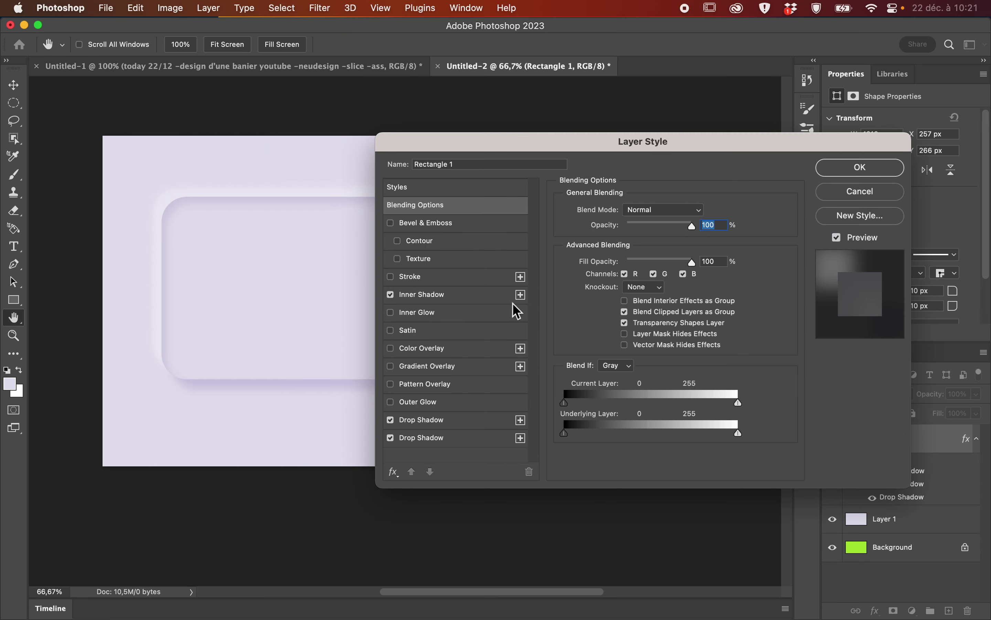
{"action": "left_click", "coordinate": [479, 295]}
{"action": "left_click", "coordinate": [521, 295]}
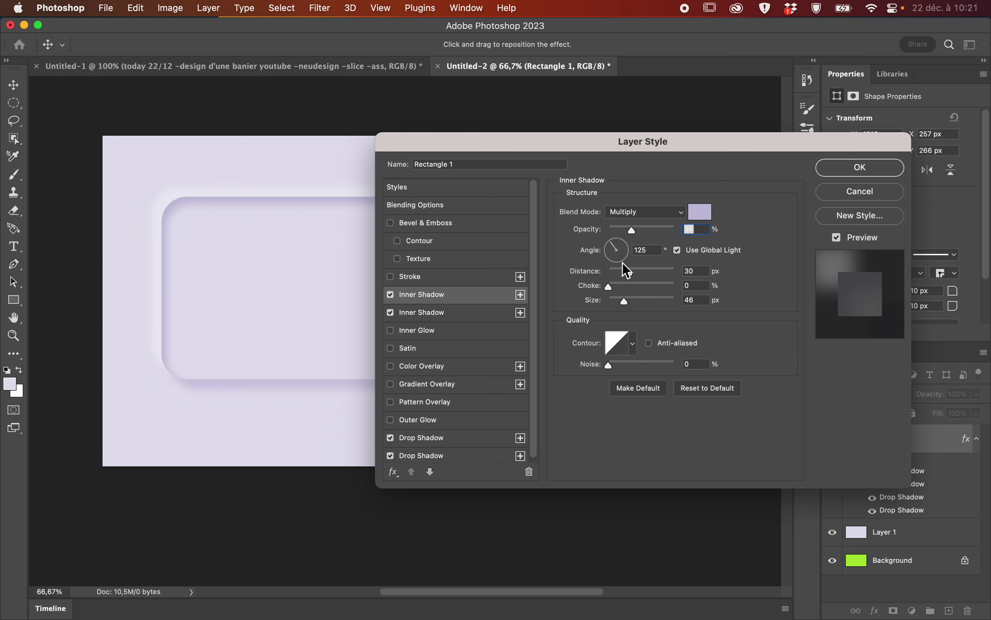
{"action": "mouse_move", "coordinate": [622, 257]}
{"action": "left_mouse_down"}
{"action": "mouse_move", "coordinate": [627, 264]}
{"action": "mouse_move", "coordinate": [622, 256]}
{"action": "left_mouse_up"}
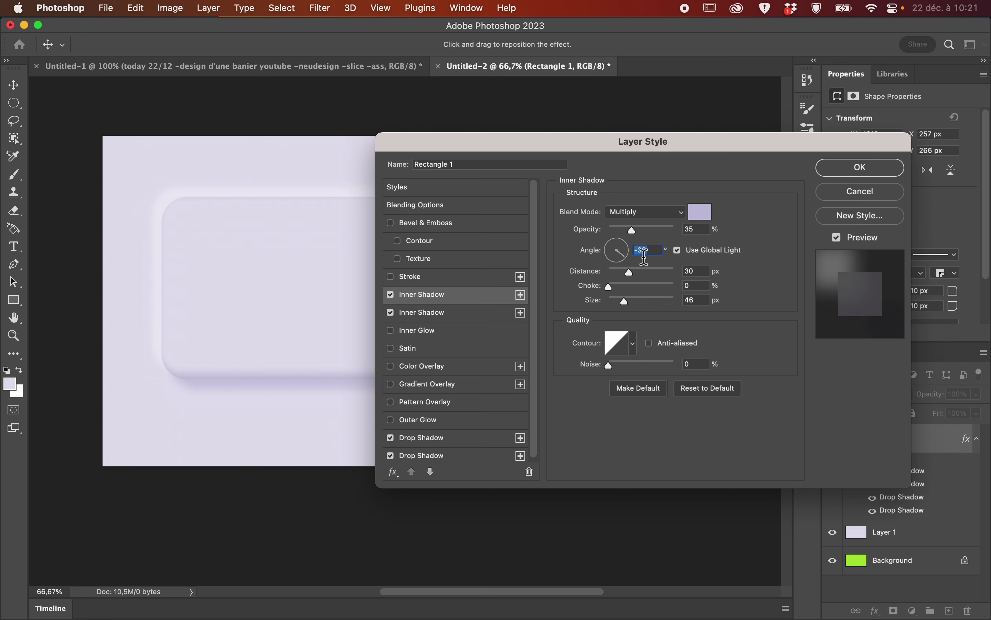
{"action": "type", "text": "-45"}
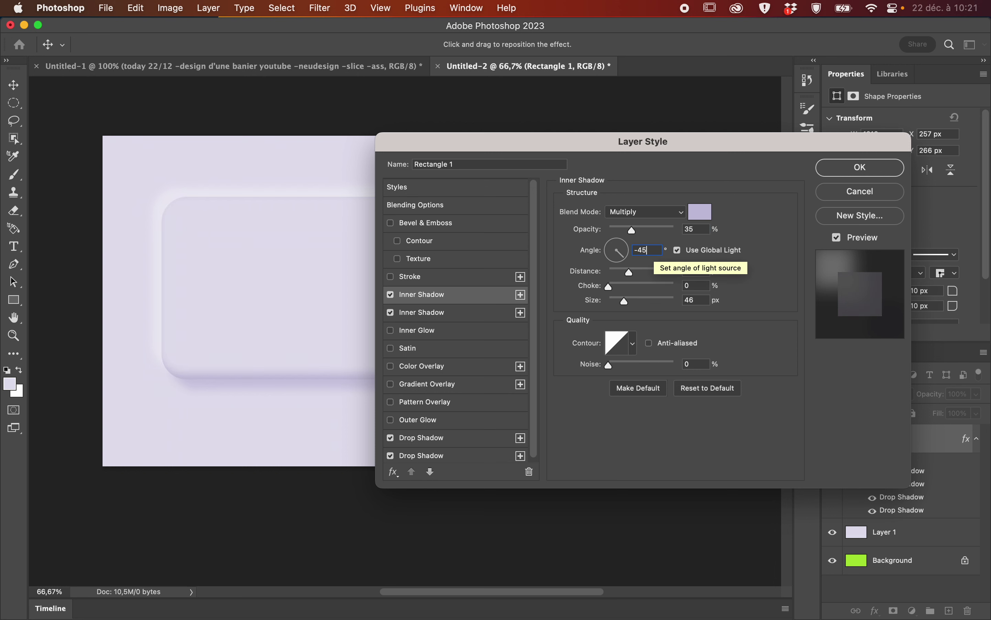
Turn off global light for the first inner shadow in the list and set its angle to -45°.
{"action": "left_click", "coordinate": [487, 311]}
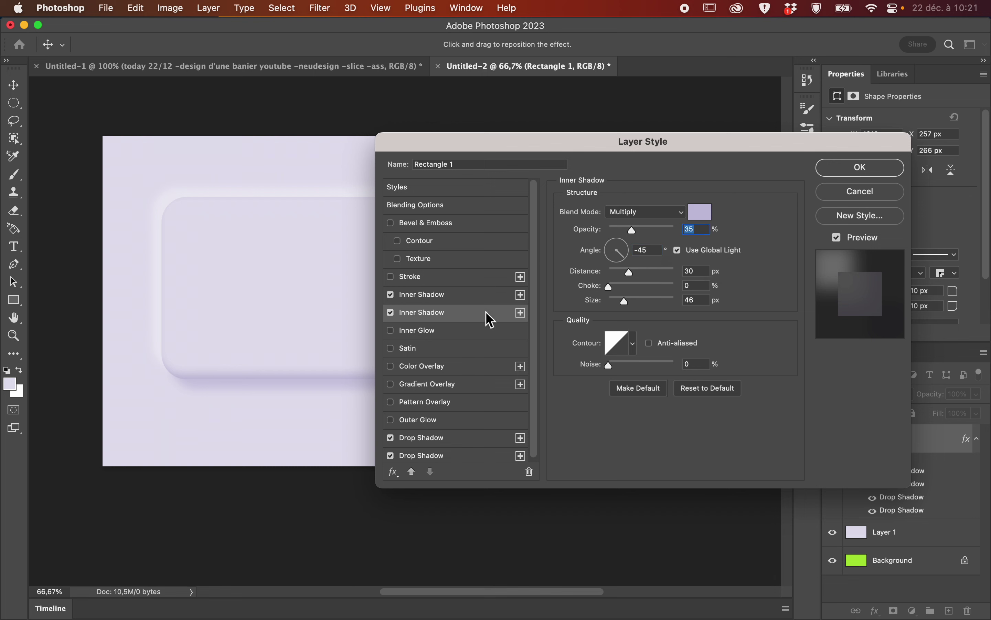
{"action": "left_click", "coordinate": [480, 304]}
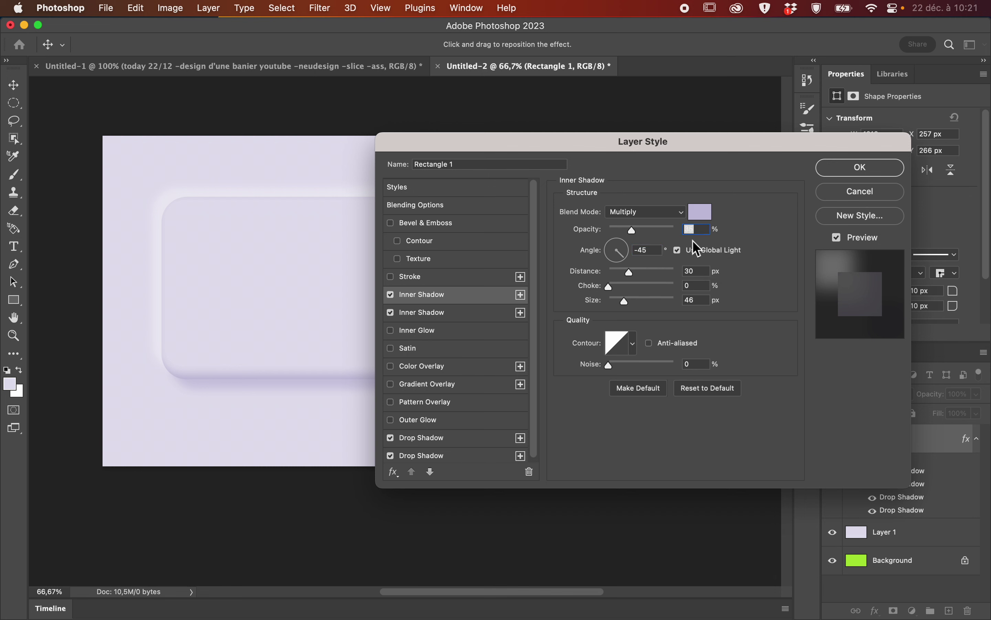
{"action": "left_click", "coordinate": [678, 250]}
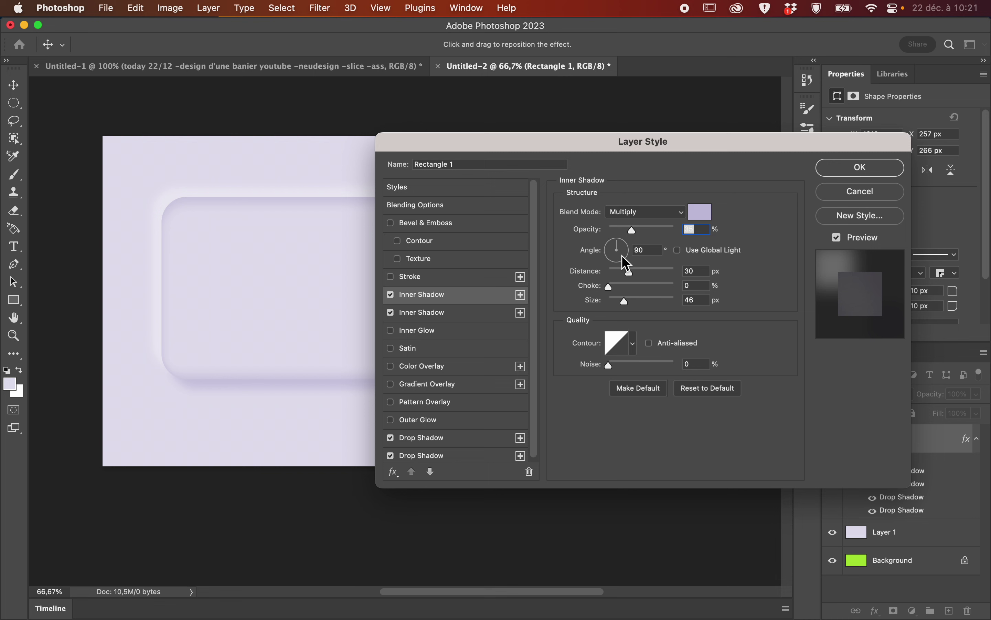
{"action": "type", "text": "-45"}
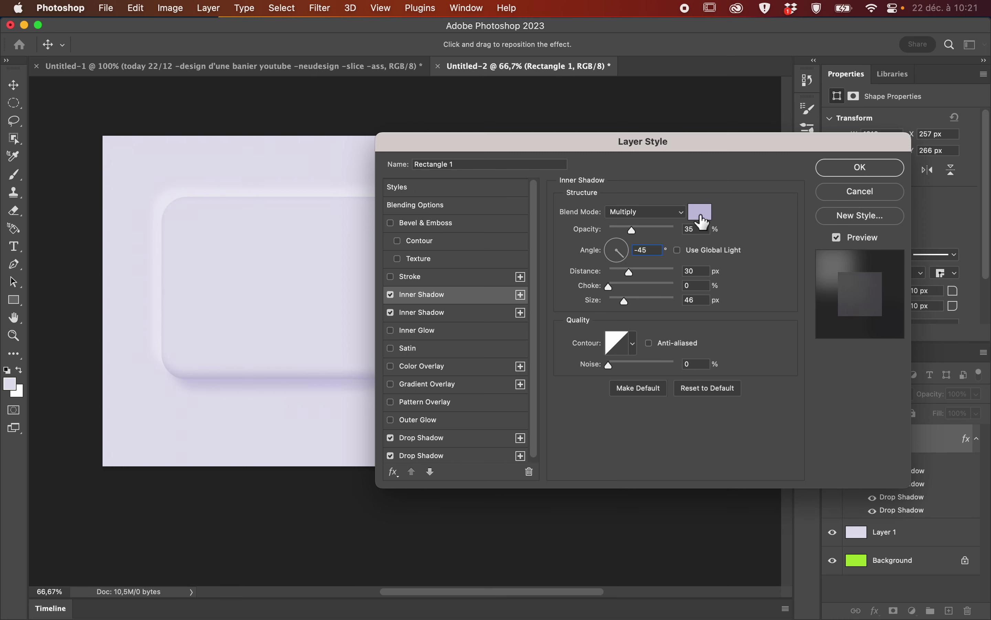
Turn off global light for the second inner shadow, set its angle to 135° and apply the layer style.
{"action": "left_click", "coordinate": [487, 312]}
{"action": "left_click", "coordinate": [677, 251]}
{"action": "left_click", "coordinate": [677, 250]}
{"action": "double_click", "coordinate": [655, 253]}
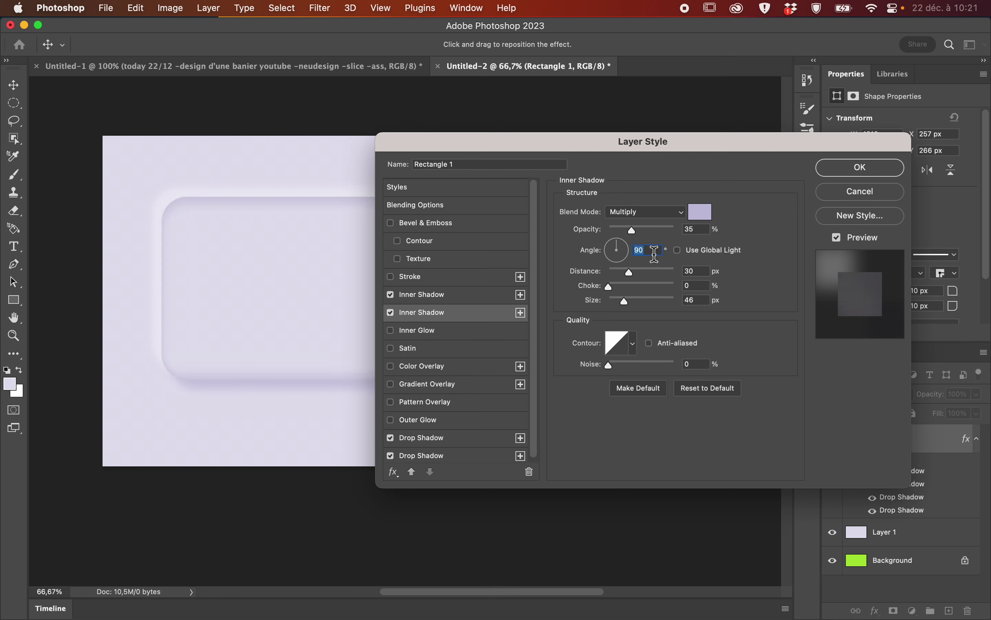
{"action": "type", "text": "135"}
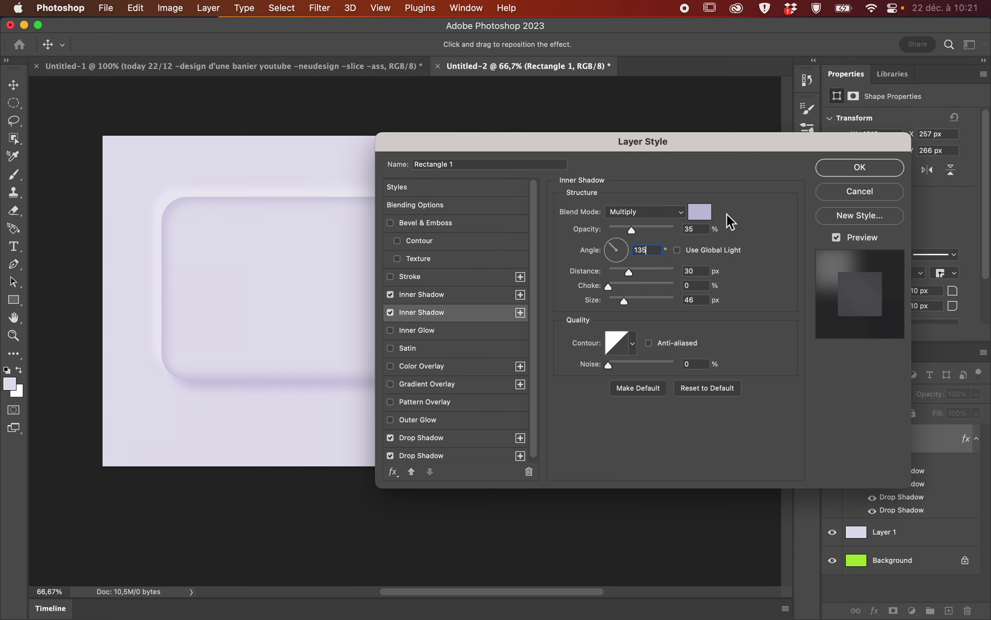
{"action": "left_click", "coordinate": [849, 168]}
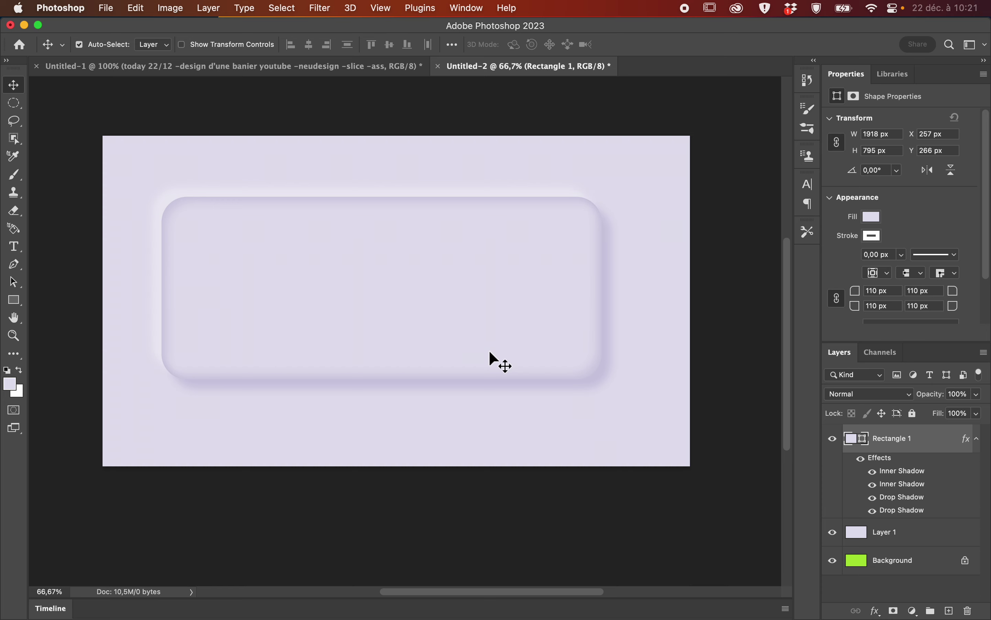
Reopen the rectangle's layer style and compare its two inner shadows, temporarily disabling the 135° one to examine its effect.
{"action": "left_click", "coordinate": [938, 443]}
{"action": "left_click", "coordinate": [937, 443]}
{"action": "left_click", "coordinate": [467, 296]}
{"action": "left_click", "coordinate": [470, 315]}
{"action": "left_click", "coordinate": [467, 296]}
{"action": "left_click", "coordinate": [458, 315]}
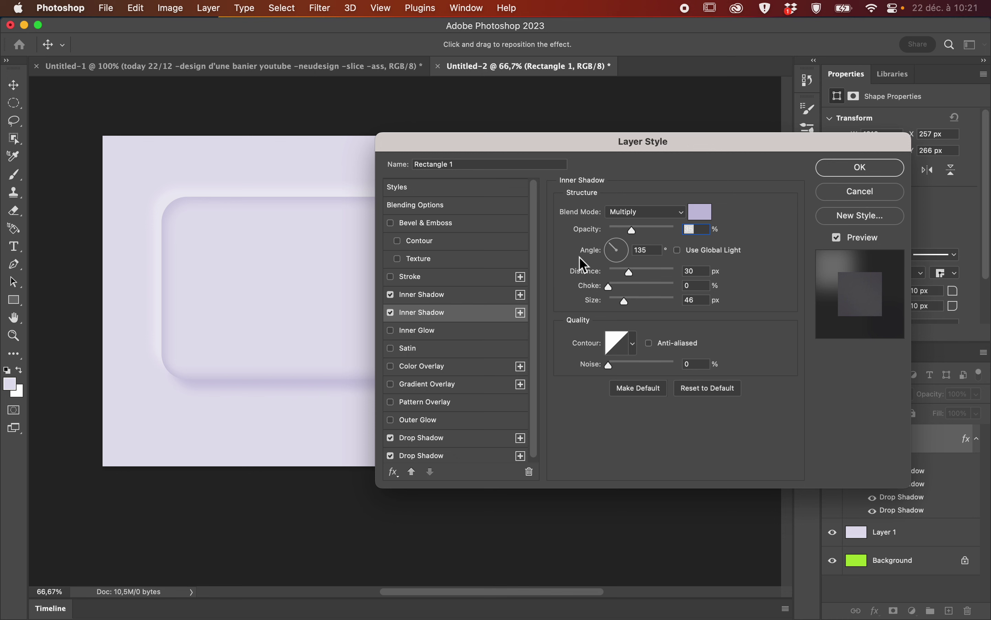
{"action": "left_click", "coordinate": [391, 312]}
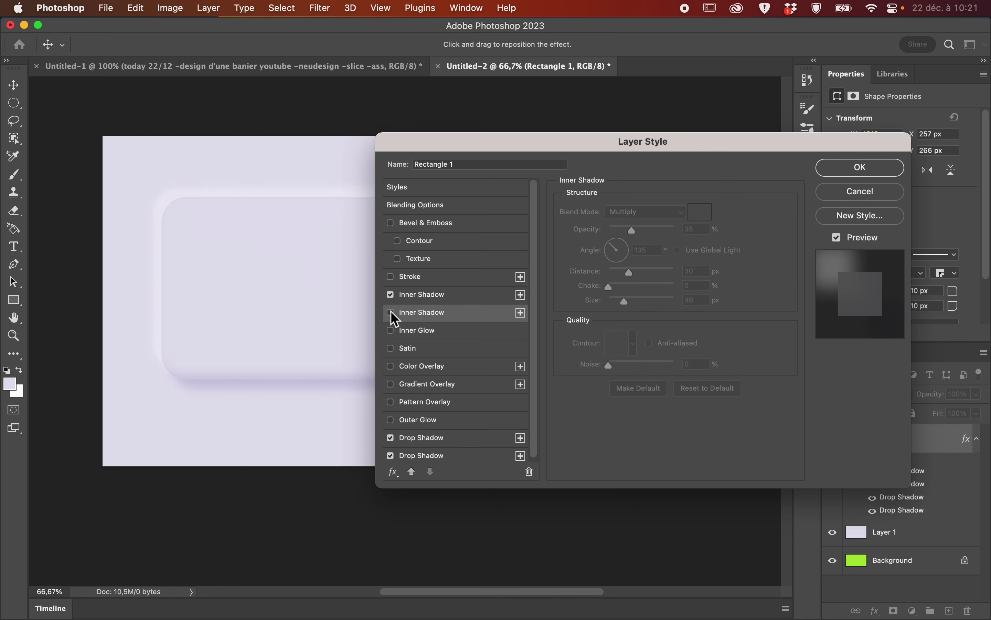
{"action": "left_click", "coordinate": [391, 312]}
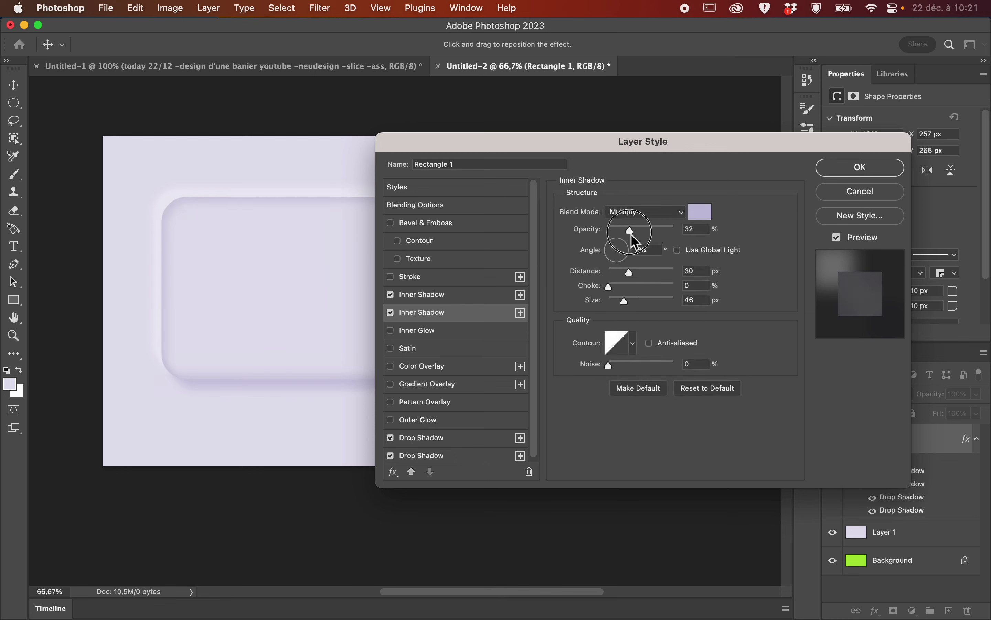
Try the 135° inner shadow at 100% opacity and preview a near-white colour (fcfcfd) for it.
{"action": "left_click_drag", "start_coordinate": [631, 232], "coordinate": [682, 233]}
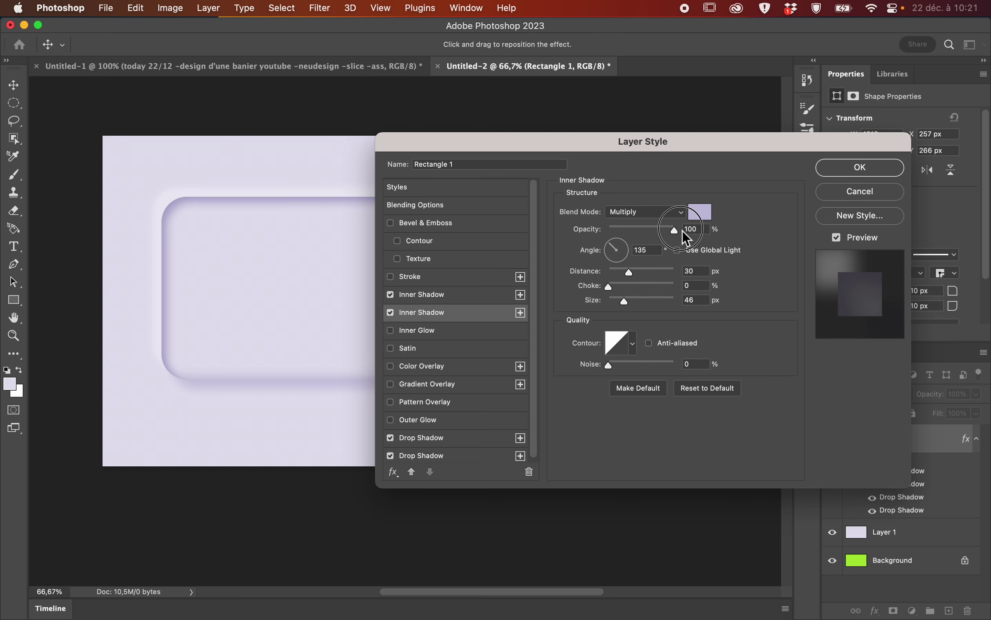
{"action": "left_click", "coordinate": [701, 211]}
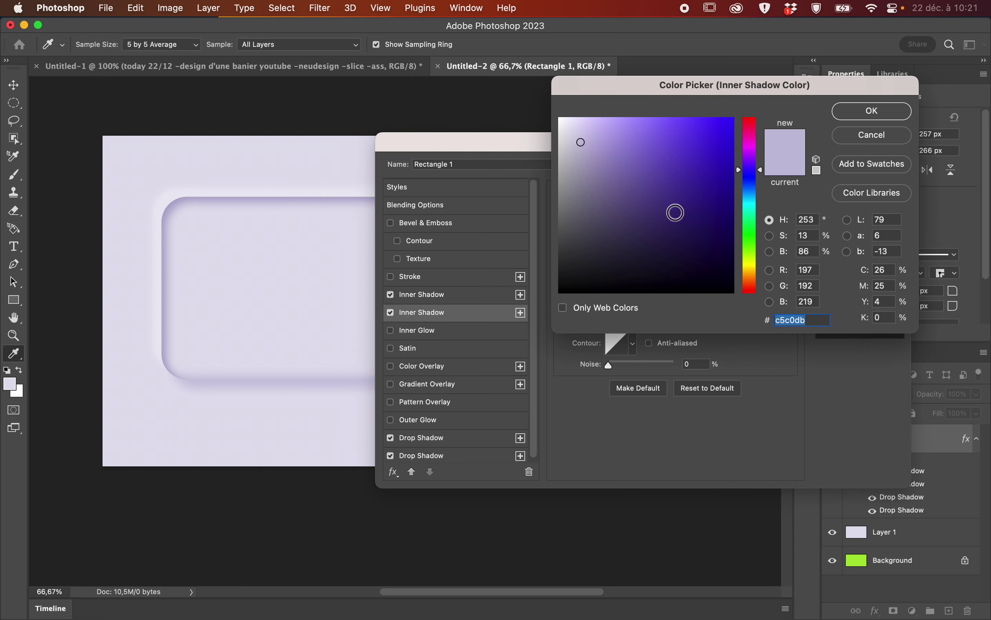
{"action": "left_click", "coordinate": [561, 120]}
{"action": "left_click_drag", "start_coordinate": [564, 123], "coordinate": [562, 120]}
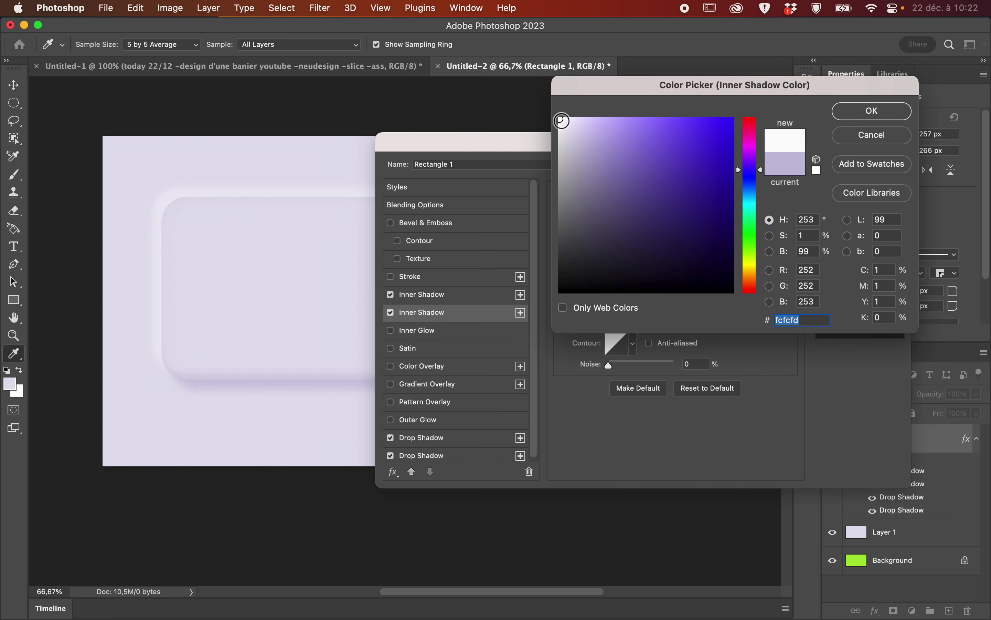
{"action": "left_click", "coordinate": [869, 137]}
Change the -45° inner shadow's colour to white (ffffff) and apply the layer style.
{"action": "left_click", "coordinate": [491, 295]}
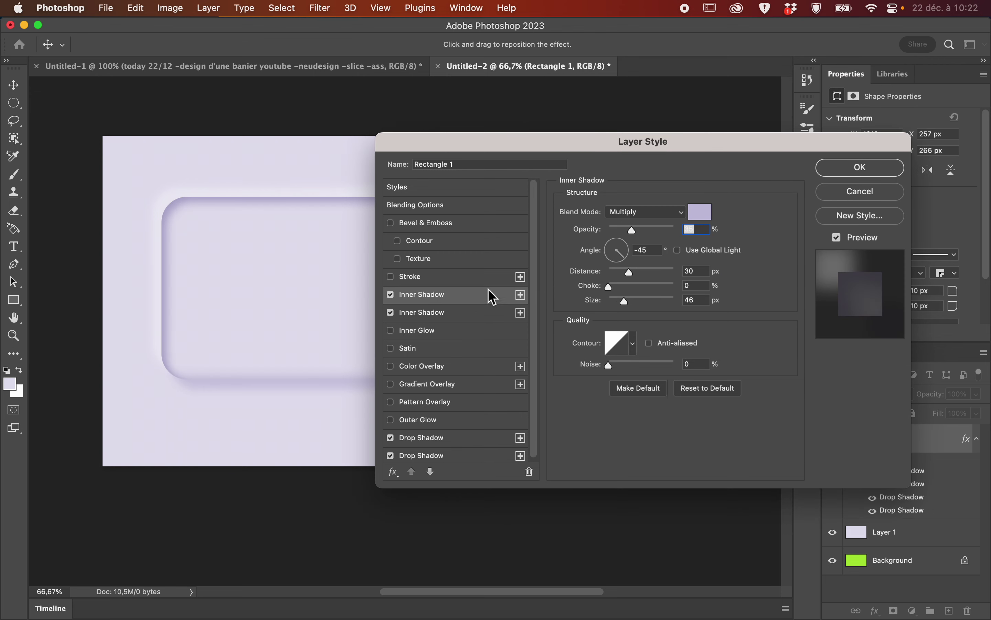
{"action": "left_click", "coordinate": [700, 211]}
{"action": "left_click_drag", "start_coordinate": [581, 142], "coordinate": [560, 118]}
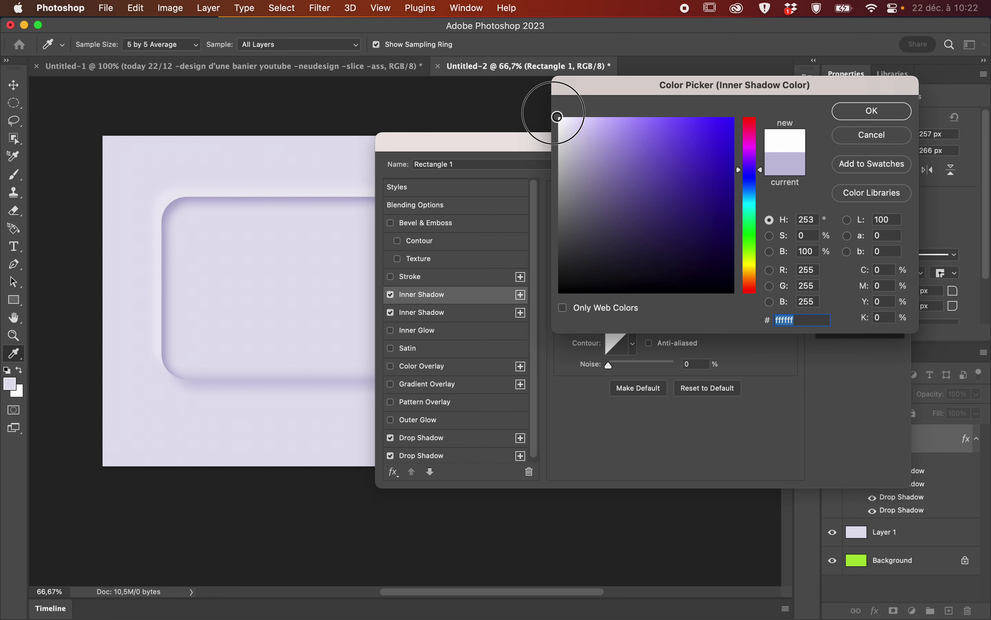
{"action": "left_click", "coordinate": [867, 110]}
{"action": "left_click", "coordinate": [838, 168]}
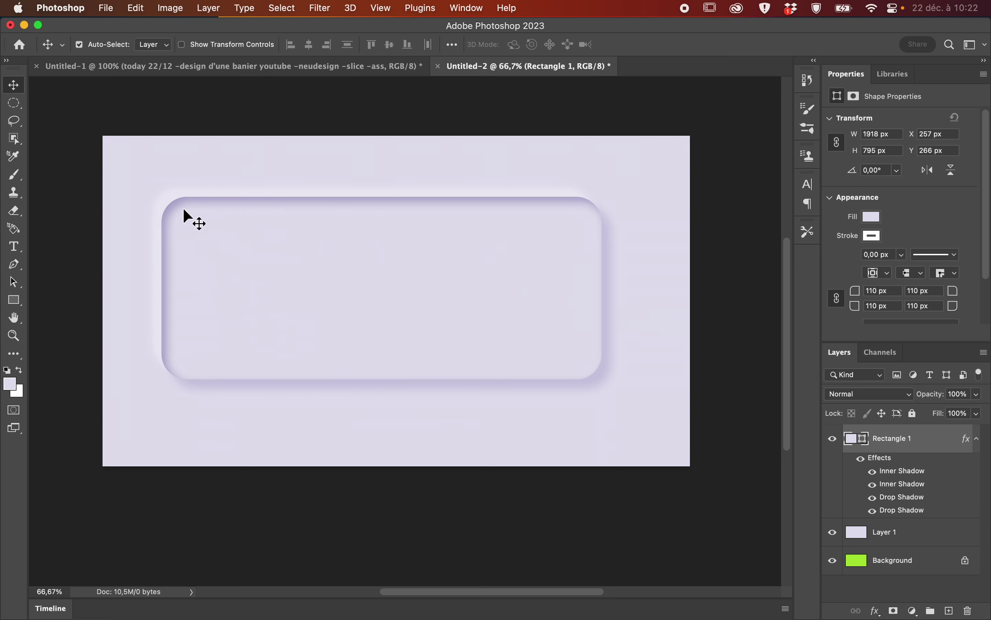
Set the 135° inner shadow's opacity to 35% and apply the layer style.
{"action": "double_click", "coordinate": [924, 446]}
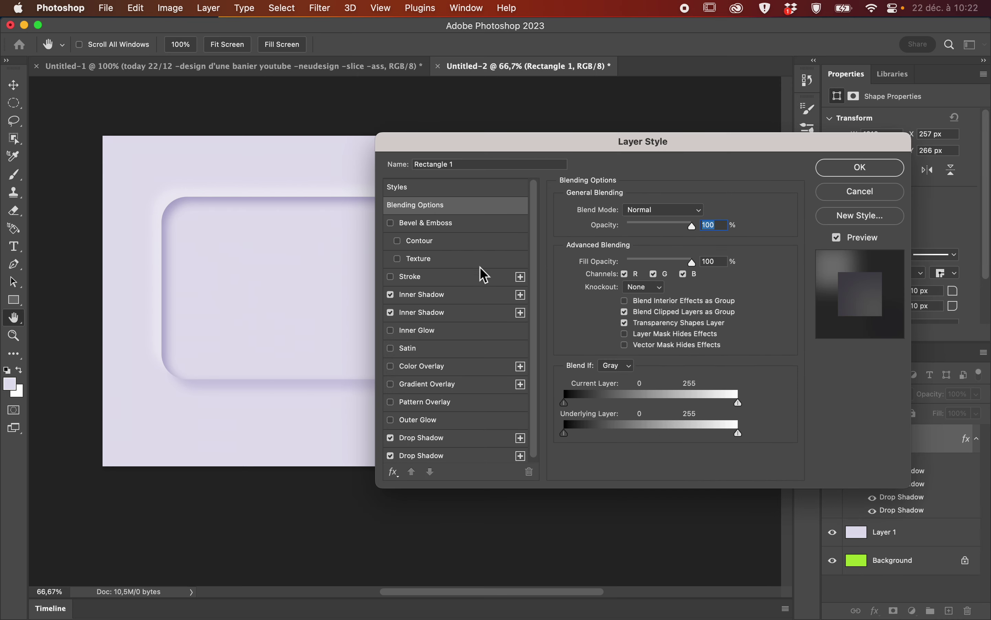
{"action": "left_click", "coordinate": [465, 295]}
{"action": "left_click", "coordinate": [465, 314]}
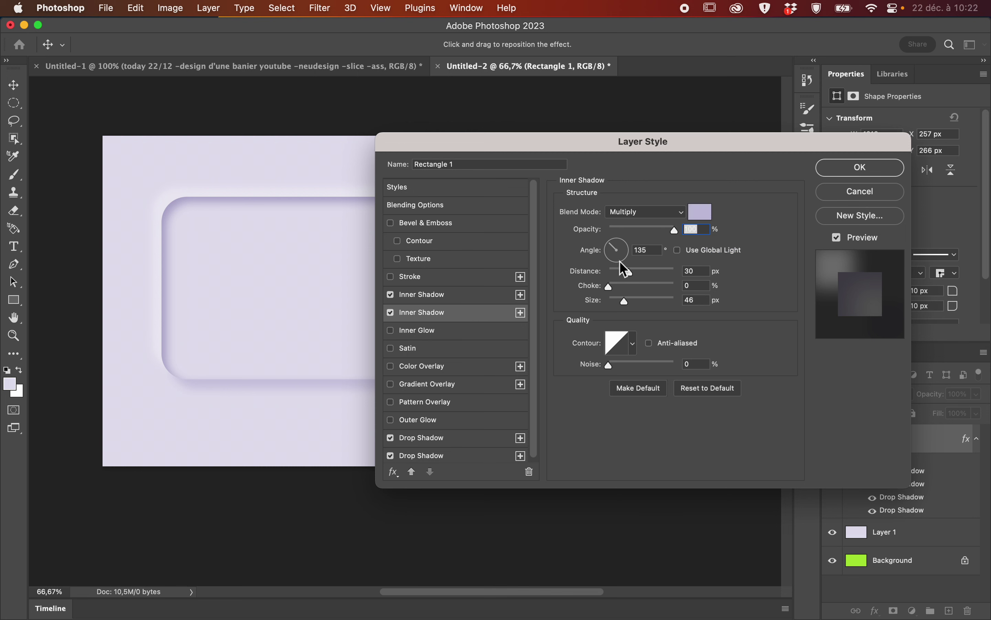
{"action": "left_click_drag", "start_coordinate": [660, 229], "coordinate": [626, 230]}
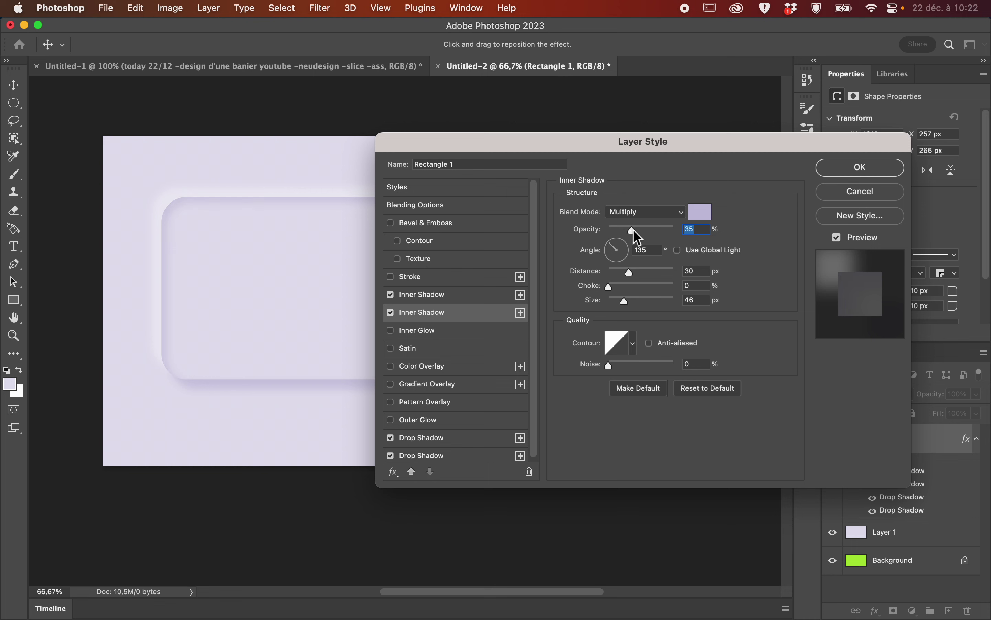
{"action": "left_click", "coordinate": [475, 296]}
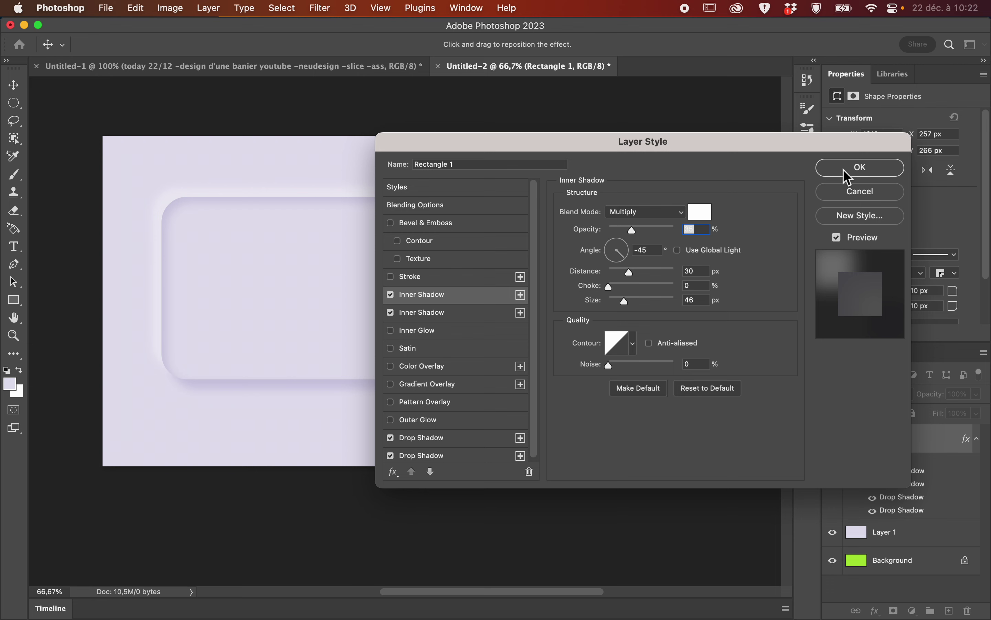
{"action": "left_click", "coordinate": [859, 168]}
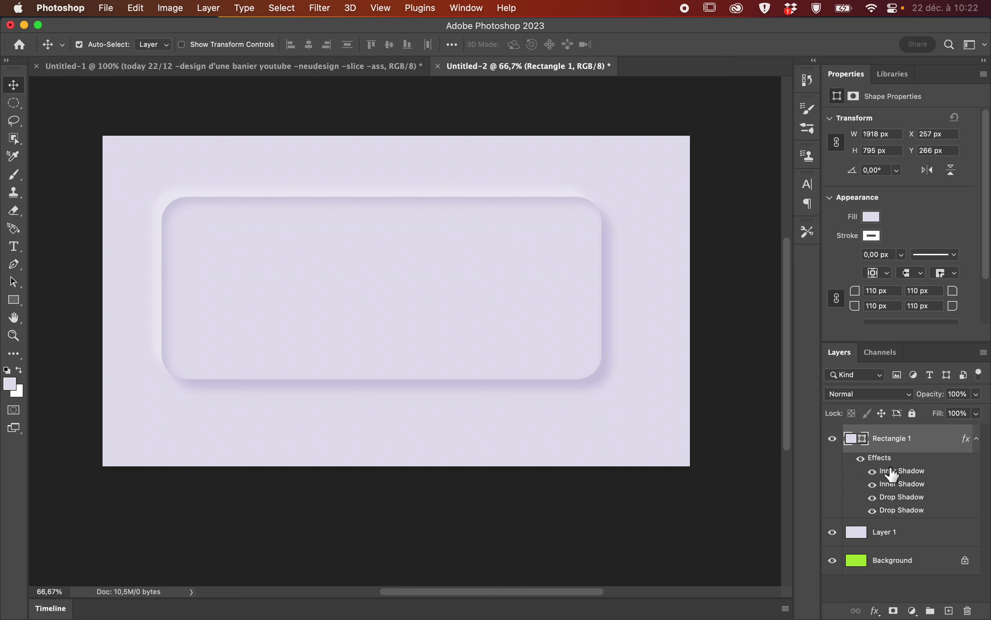
Compare the rectangle with and without all its effects, and with and without its white inner shadow.
{"action": "left_click", "coordinate": [861, 458]}
{"action": "left_click", "coordinate": [860, 458]}
{"action": "left_click", "coordinate": [871, 471]}
{"action": "left_click", "coordinate": [871, 471]}
{"action": "left_click", "coordinate": [875, 475]}
Set the white inner shadow to Lighten blend mode at 53% opacity and apply the layer style.
{"action": "double_click", "coordinate": [893, 484]}
{"action": "left_click", "coordinate": [657, 229]}
{"action": "left_click_drag", "start_coordinate": [672, 230], "coordinate": [674, 229]}
{"action": "left_click", "coordinate": [681, 216]}
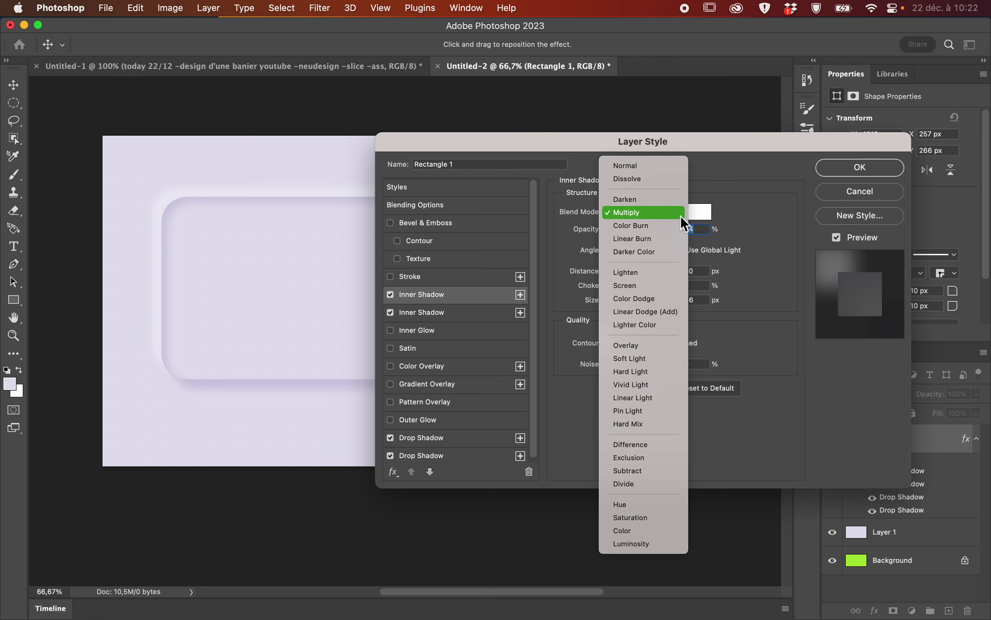
{"action": "left_click", "coordinate": [664, 280]}
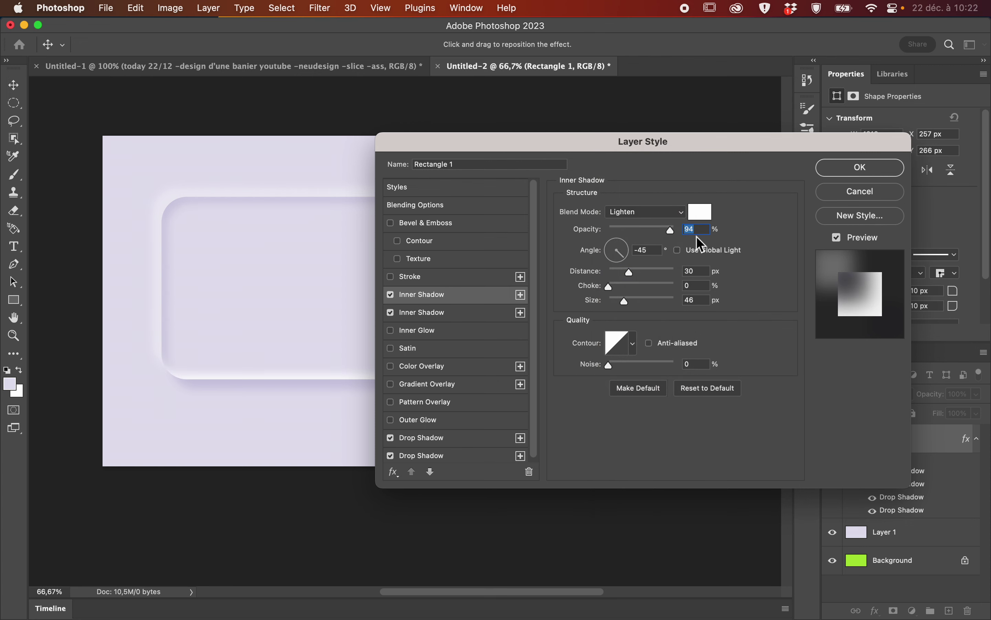
{"action": "left_click", "coordinate": [642, 228]}
{"action": "left_click_drag", "start_coordinate": [634, 151], "coordinate": [852, 260]}
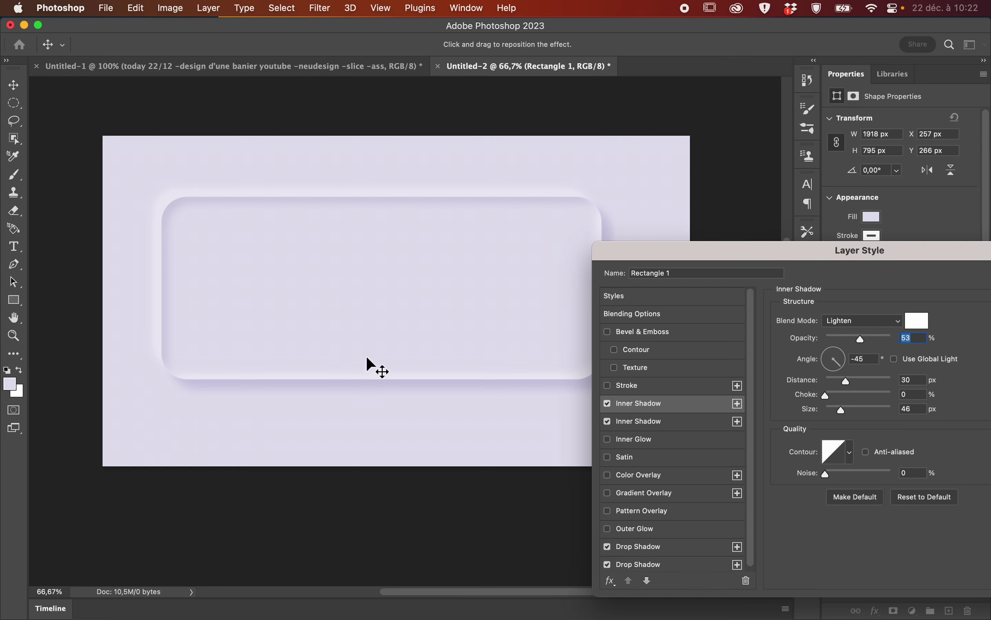
{"action": "left_click_drag", "start_coordinate": [963, 250], "coordinate": [737, 222]}
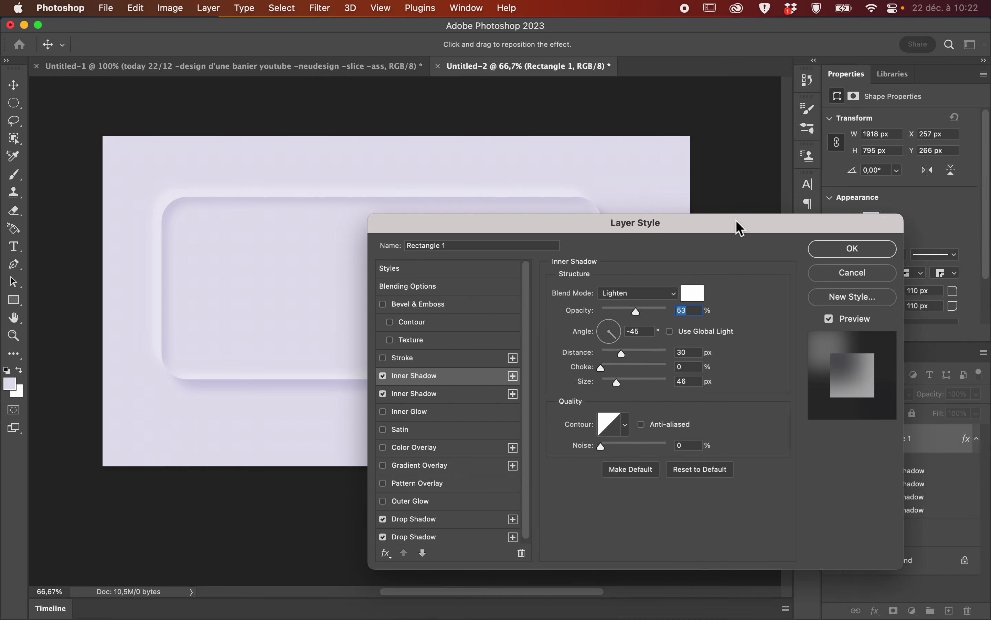
{"action": "left_click", "coordinate": [812, 247]}
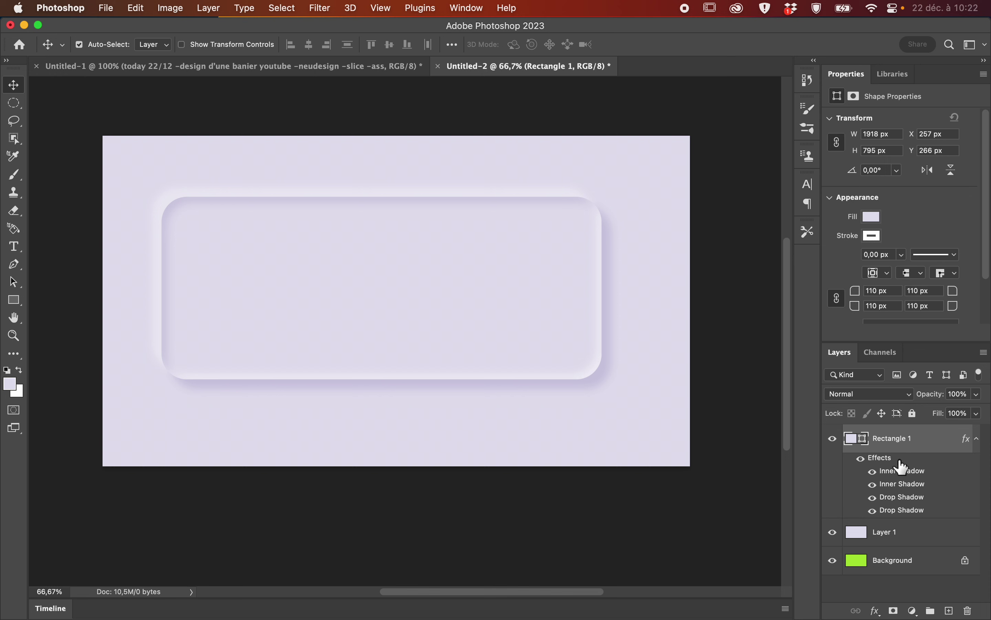
Temporarily hide and restore the rectangle's inner shadows and drop shadows to examine what each contributes.
{"action": "left_click", "coordinate": [872, 471]}
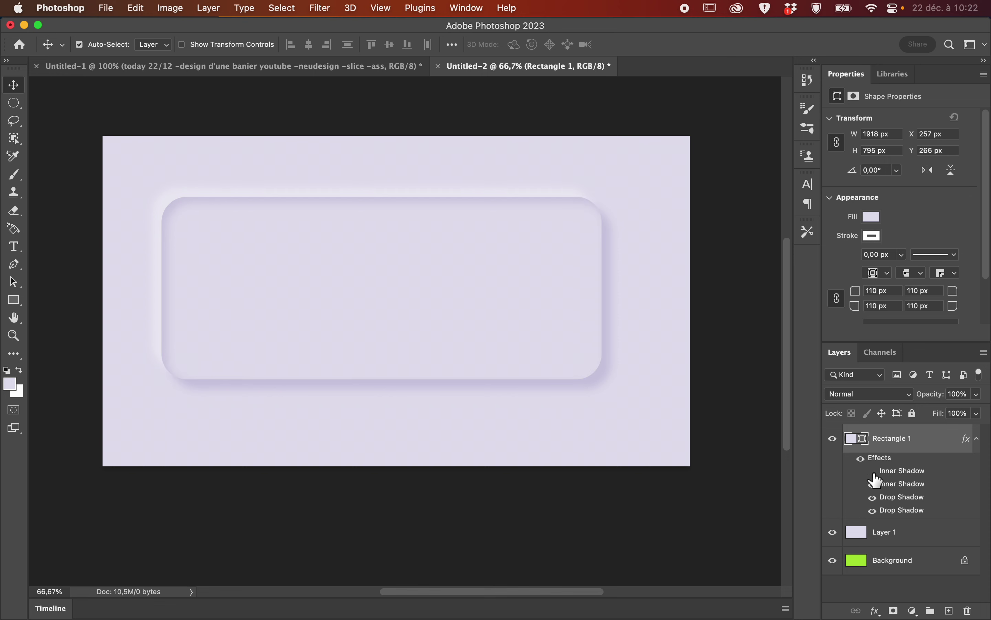
{"action": "left_click", "coordinate": [872, 471]}
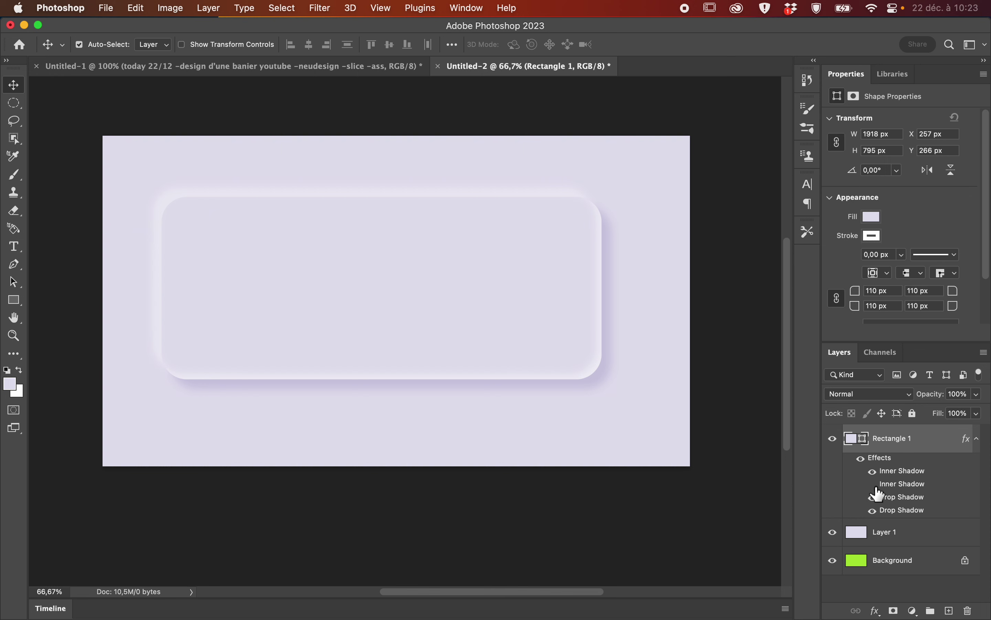
{"action": "left_click", "coordinate": [874, 471]}
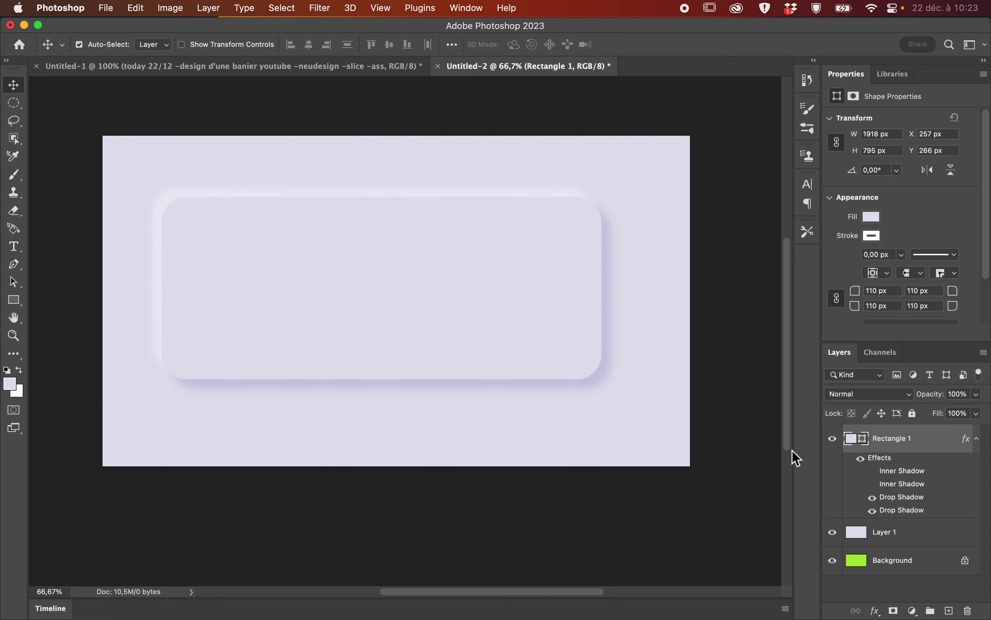
{"action": "left_click", "coordinate": [873, 471]}
{"action": "left_click", "coordinate": [873, 484]}
{"action": "left_click", "coordinate": [873, 496]}
{"action": "left_click", "coordinate": [873, 510]}
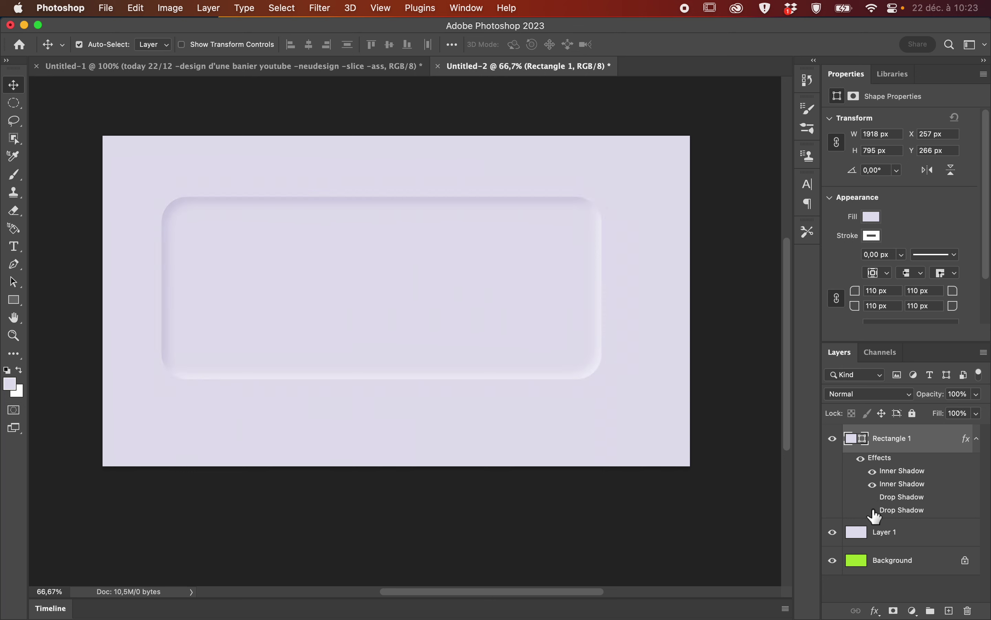
{"action": "left_click", "coordinate": [873, 511]}
{"action": "left_click", "coordinate": [872, 497]}
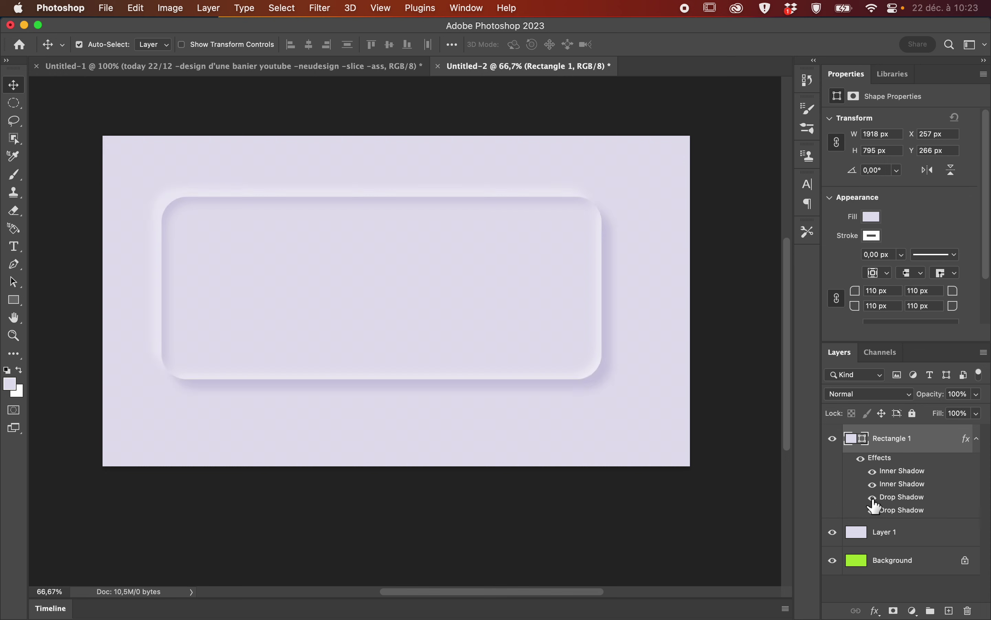
Save the rectangle's layer effects as a new style preset named "nuedesign".
{"action": "double_click", "coordinate": [926, 444]}
{"action": "left_click_drag", "start_coordinate": [657, 221], "coordinate": [646, 127]}
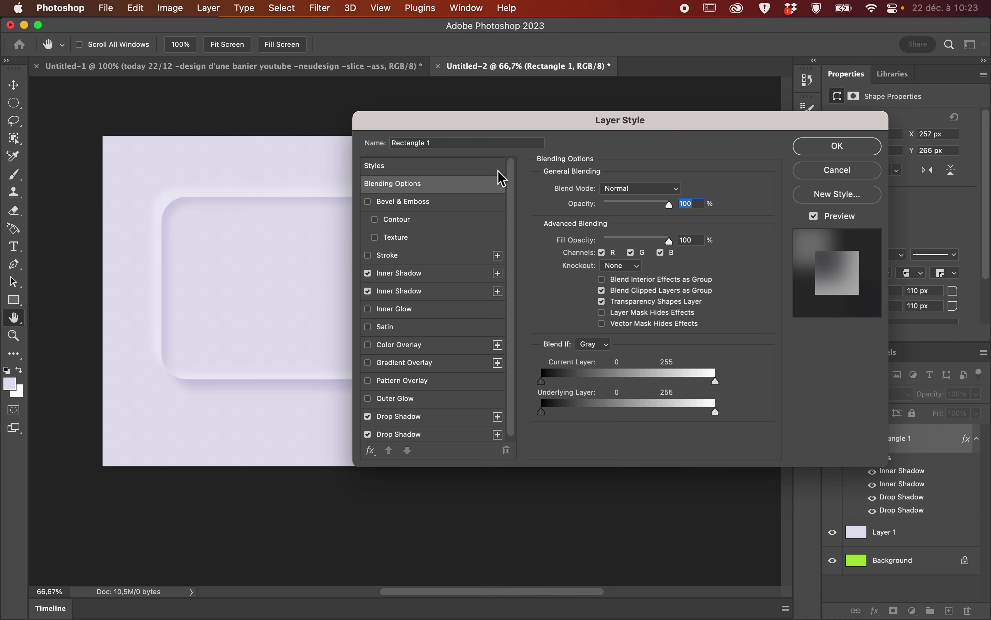
{"action": "left_click", "coordinate": [459, 168]}
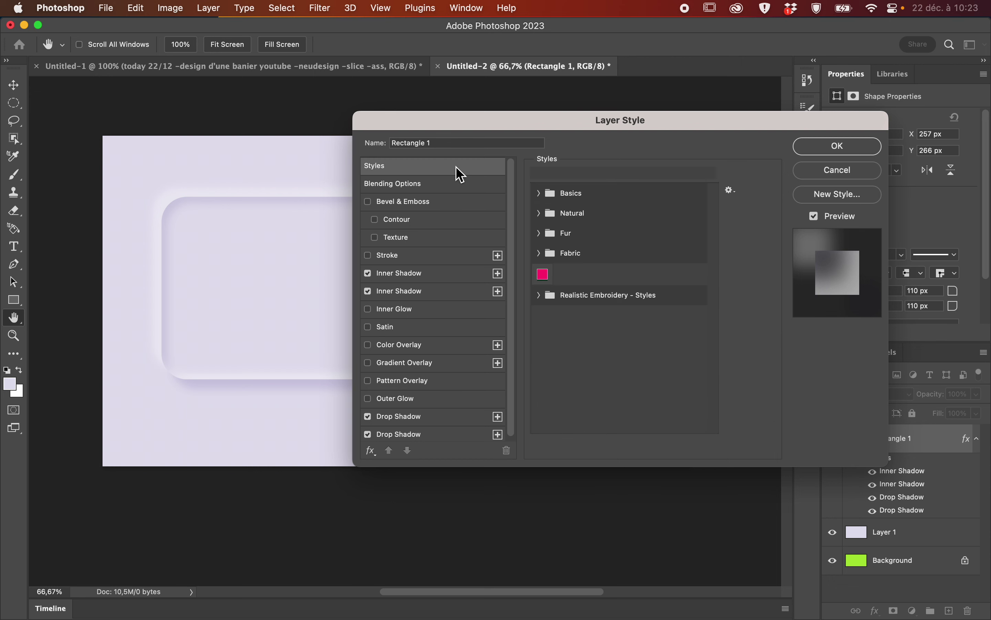
{"action": "left_click", "coordinate": [855, 196]}
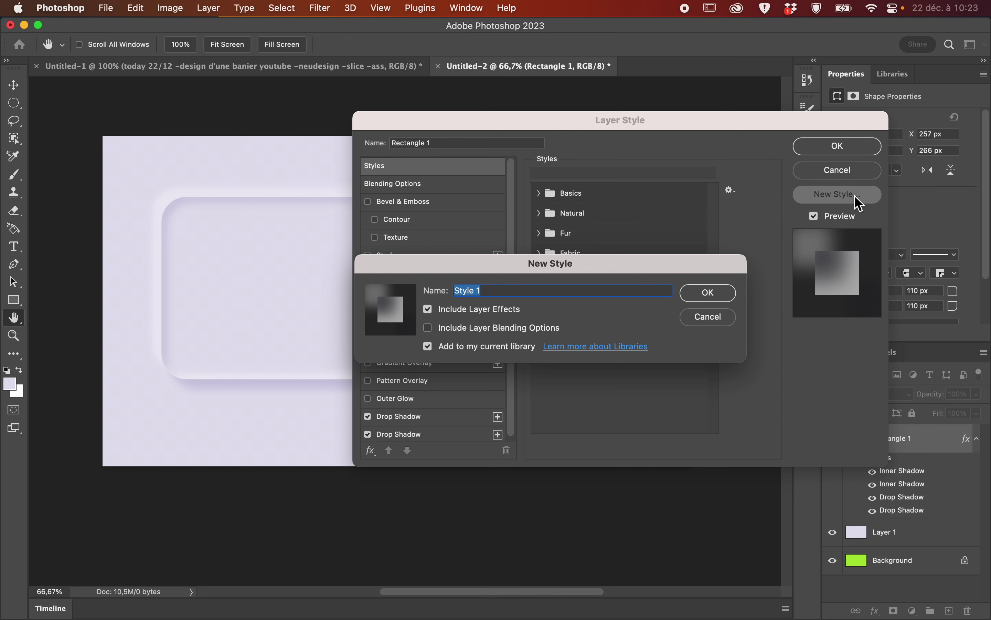
{"action": "type", "text": "nuedesign"}
{"action": "left_click", "coordinate": [700, 294]}
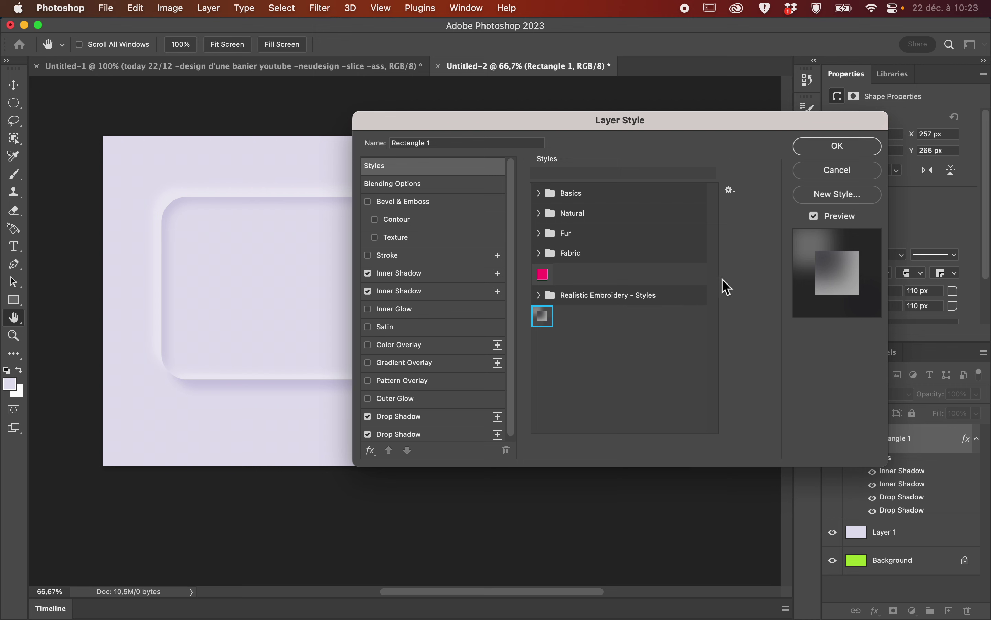
Apply the layer style, scale the rounded rectangle down to about 697 x 289 px and place it in the canvas's upper-left corner.
{"action": "left_click", "coordinate": [826, 150]}
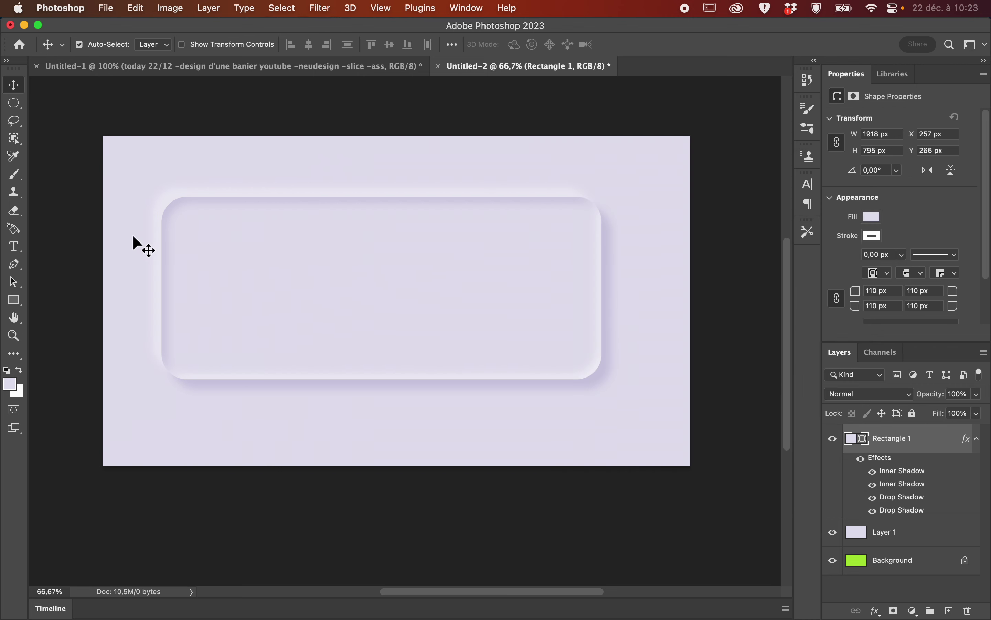
{"action": "key", "text": "super+t"}
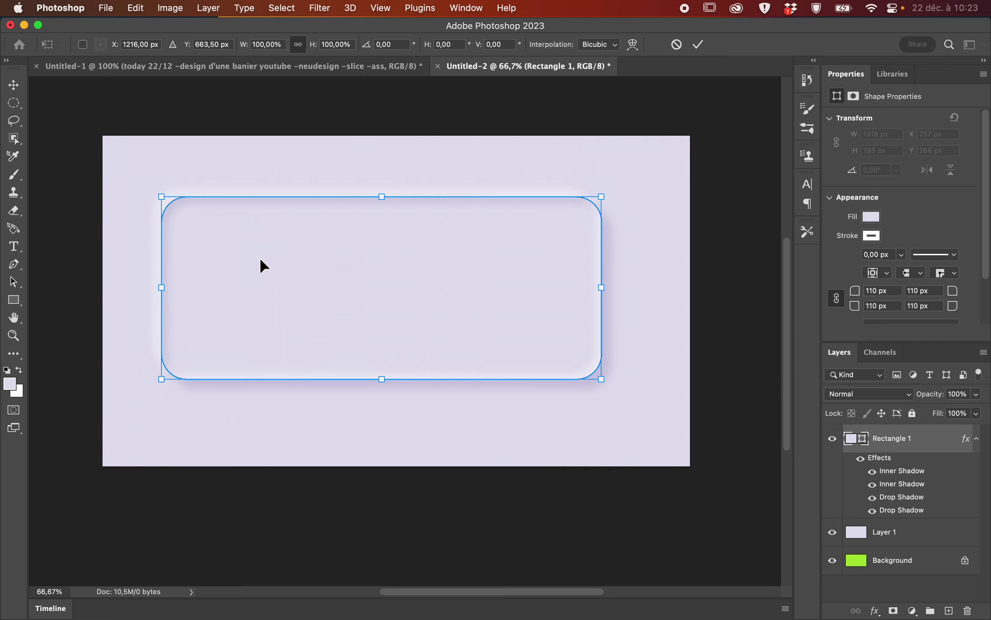
{"action": "left_click_drag", "start_coordinate": [601, 379], "coordinate": [309, 284]}
{"action": "left_click_drag", "start_coordinate": [282, 243], "coordinate": [234, 193]}
Draw a circle about 448 x 441 px near the canvas centre and apply the saved "nuedesign" style to it.
{"action": "left_click_drag", "start_coordinate": [17, 303], "coordinate": [49, 323]}
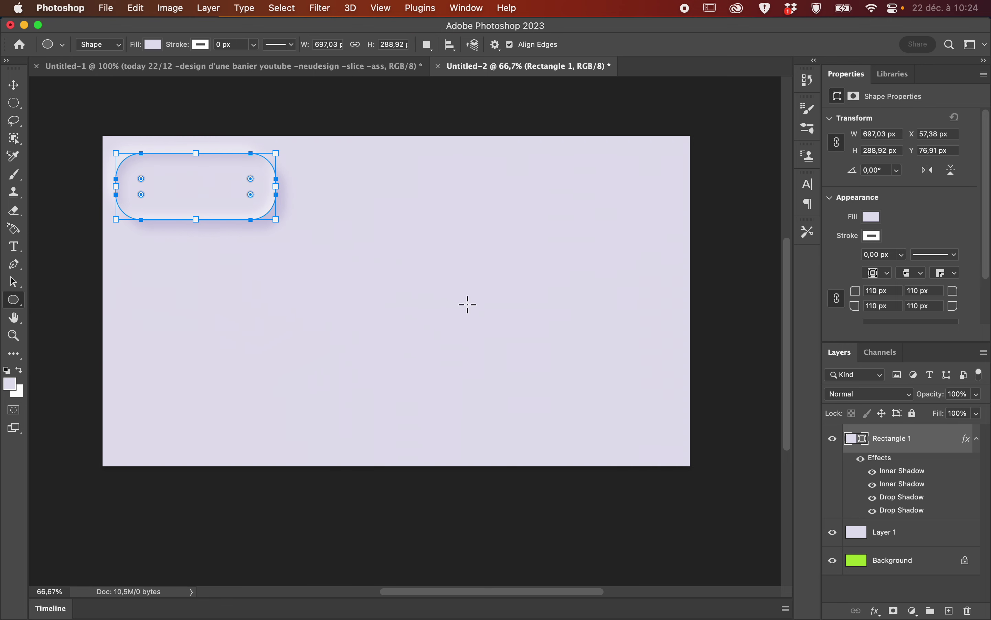
{"action": "left_click_drag", "start_coordinate": [457, 314], "coordinate": [509, 365]}
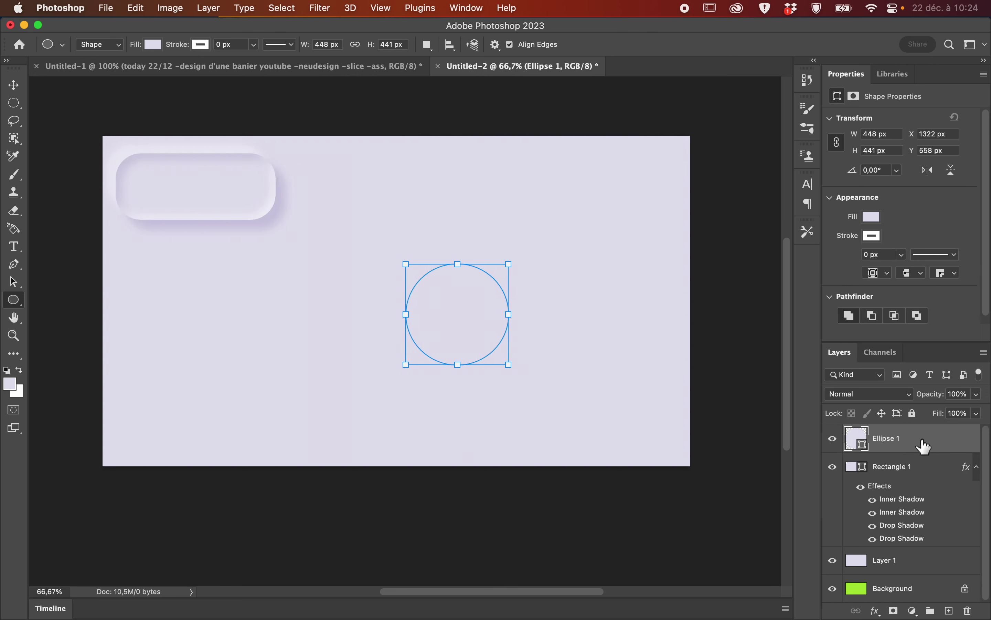
{"action": "left_click", "coordinate": [903, 77]}
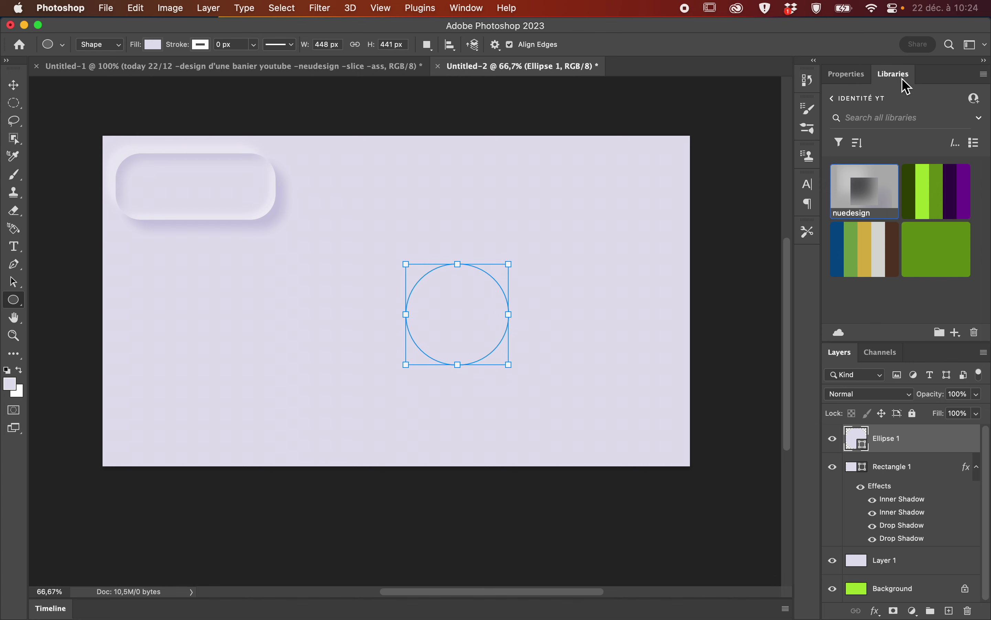
{"action": "left_click_drag", "start_coordinate": [871, 205], "coordinate": [459, 321]}
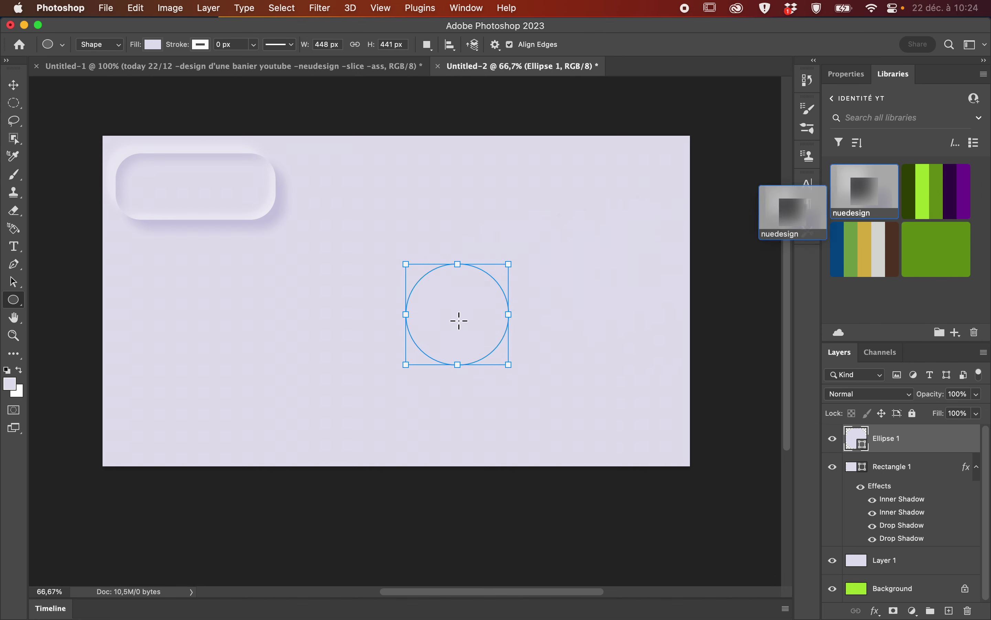
{"action": "left_click", "coordinate": [874, 196]}
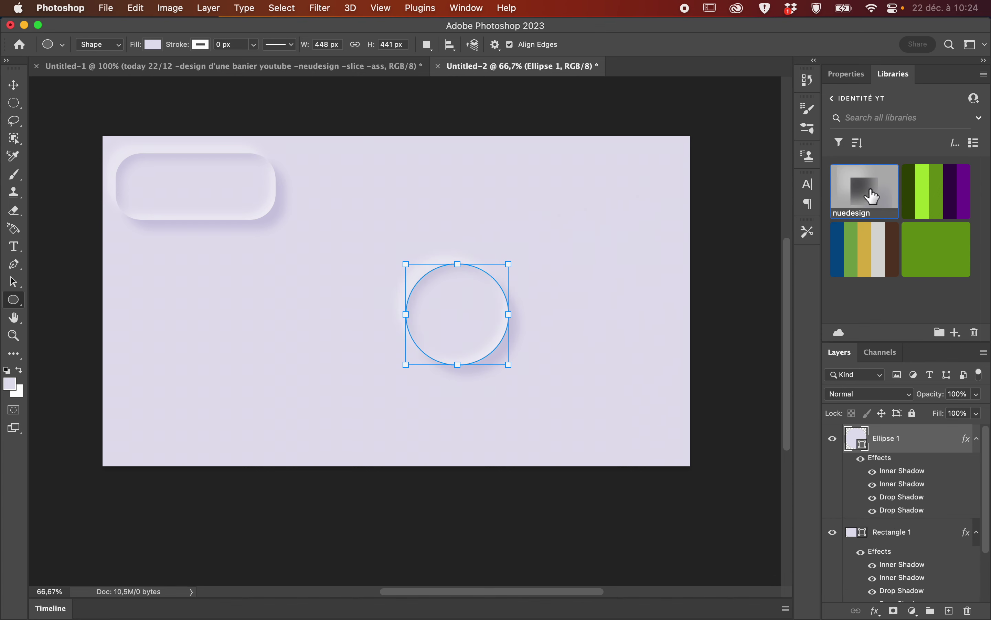
Move the circle to the canvas's upper-right corner and the rounded rectangle to its lower-left corner.
{"action": "left_click", "coordinate": [13, 85]}
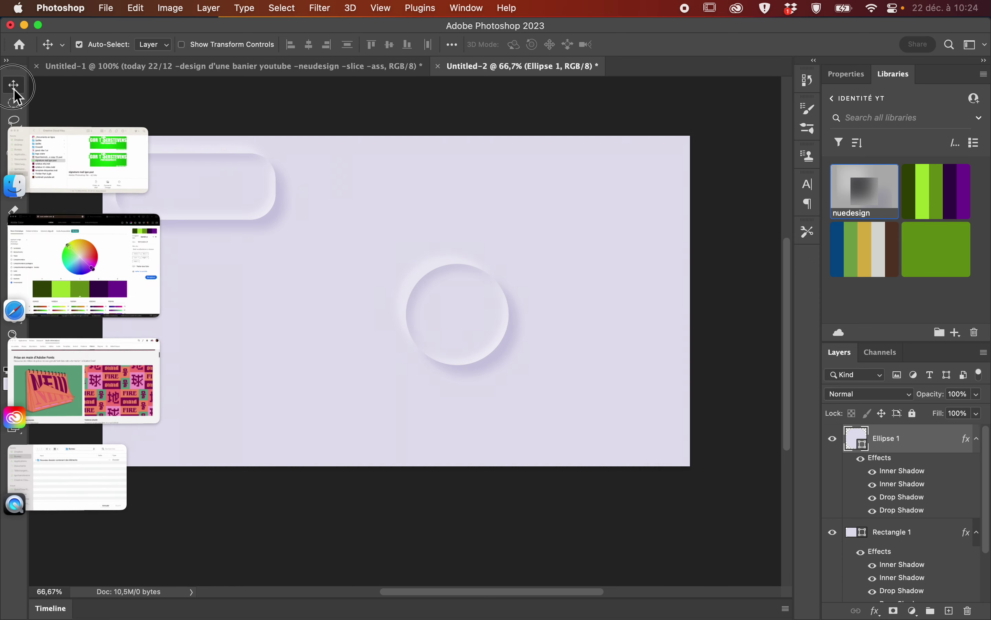
{"action": "left_click", "coordinate": [338, 110]}
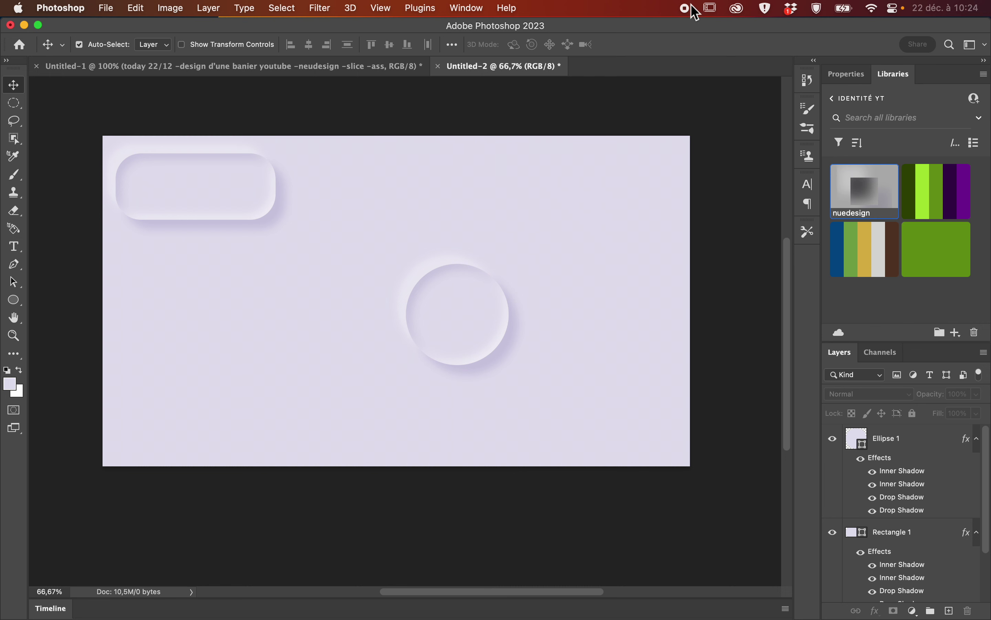
{"action": "left_click_drag", "start_coordinate": [459, 314], "coordinate": [621, 201]}
{"action": "left_click_drag", "start_coordinate": [168, 209], "coordinate": [190, 437]}
{"action": "left_click", "coordinate": [545, 362]}
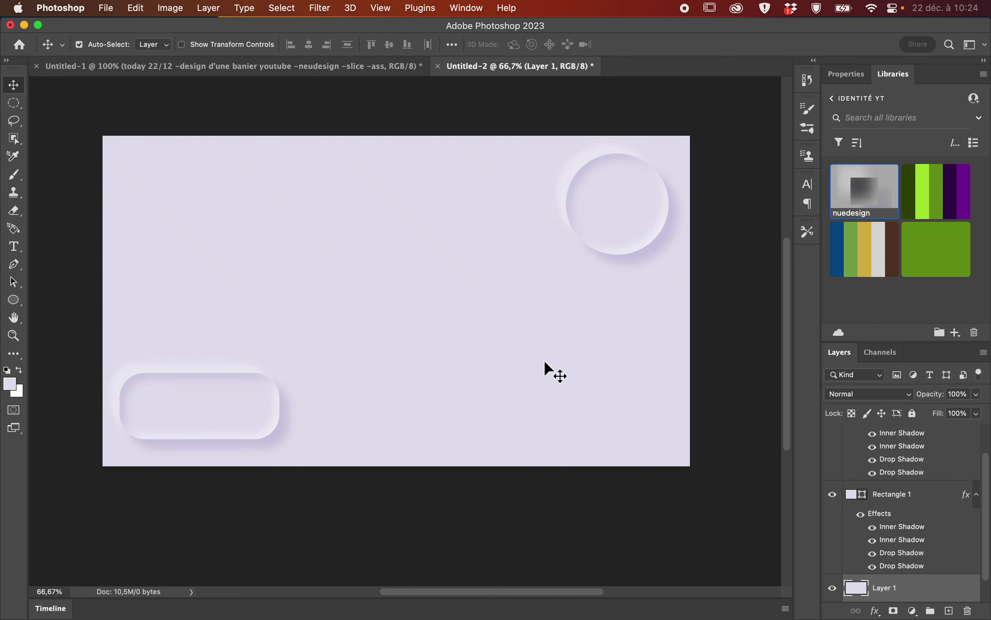
{"action": "left_click_drag", "start_coordinate": [611, 222], "coordinate": [599, 223]}
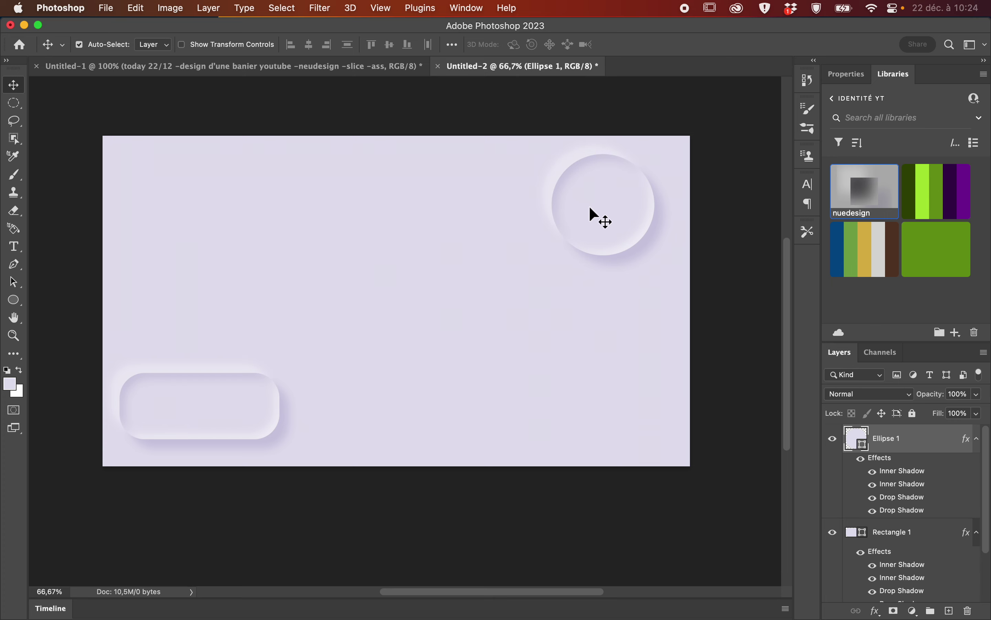
Set the circle's white drop shadow distance to 35 px and its lavender drop shadow distance to 37 px.
{"action": "double_click", "coordinate": [930, 442]}
{"action": "left_click_drag", "start_coordinate": [639, 122], "coordinate": [637, 275]}
{"action": "left_click", "coordinate": [434, 393]}
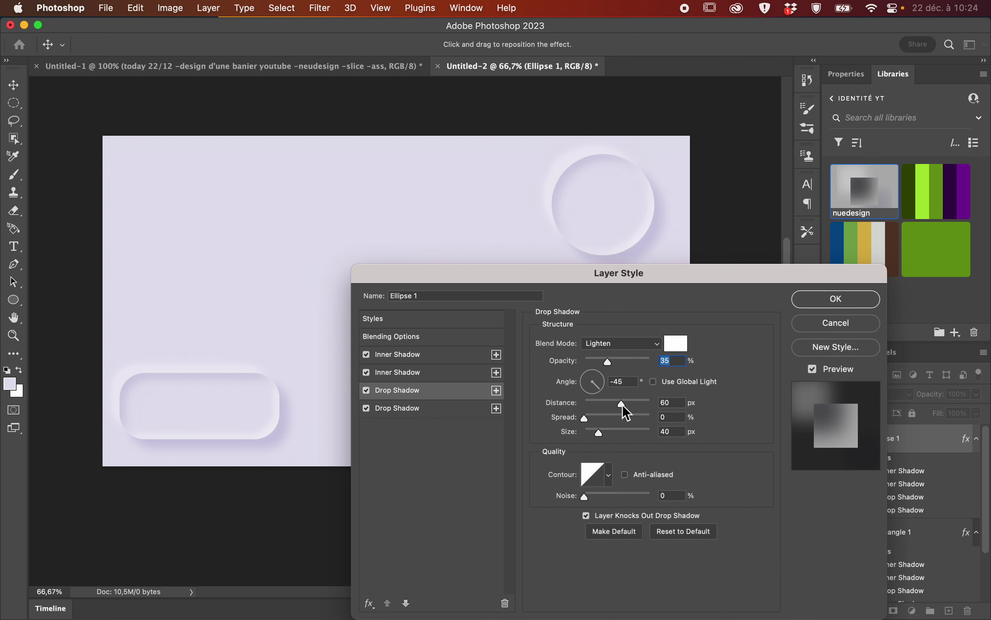
{"action": "left_click_drag", "start_coordinate": [622, 403], "coordinate": [612, 403]}
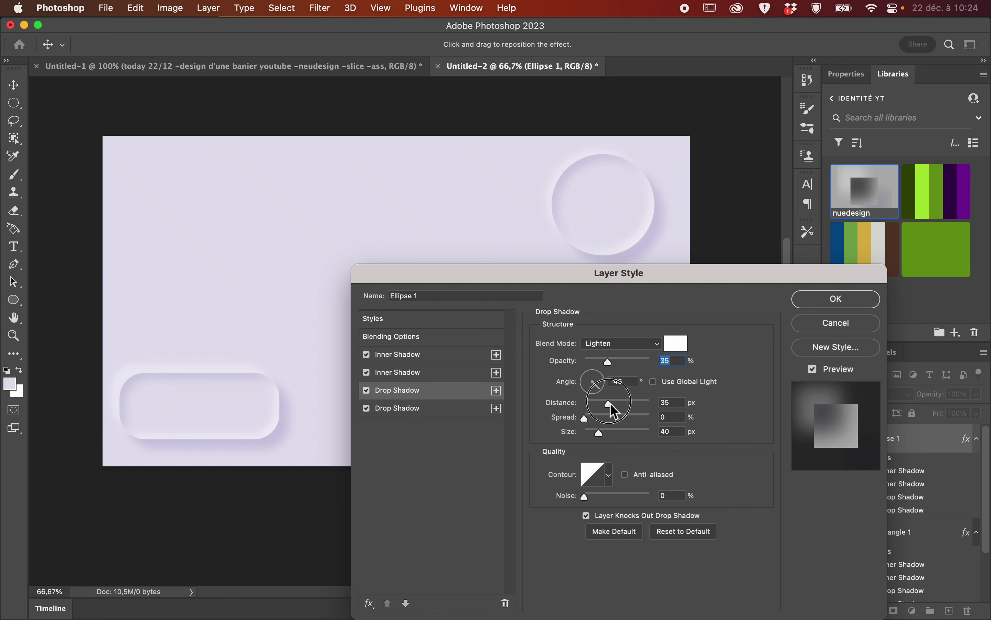
{"action": "left_click", "coordinate": [461, 409]}
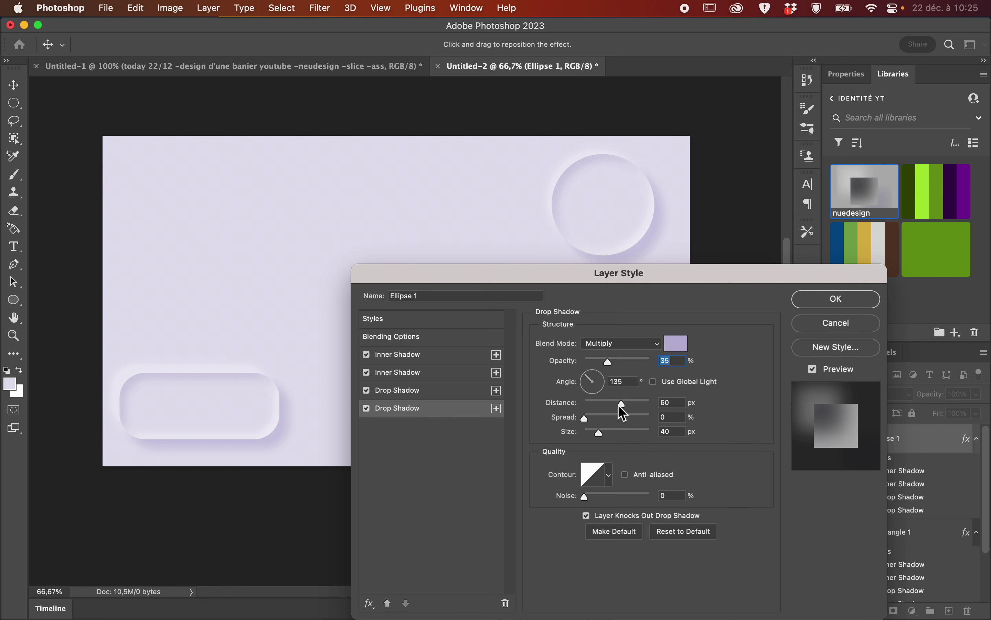
{"action": "left_click_drag", "start_coordinate": [621, 405], "coordinate": [612, 405]}
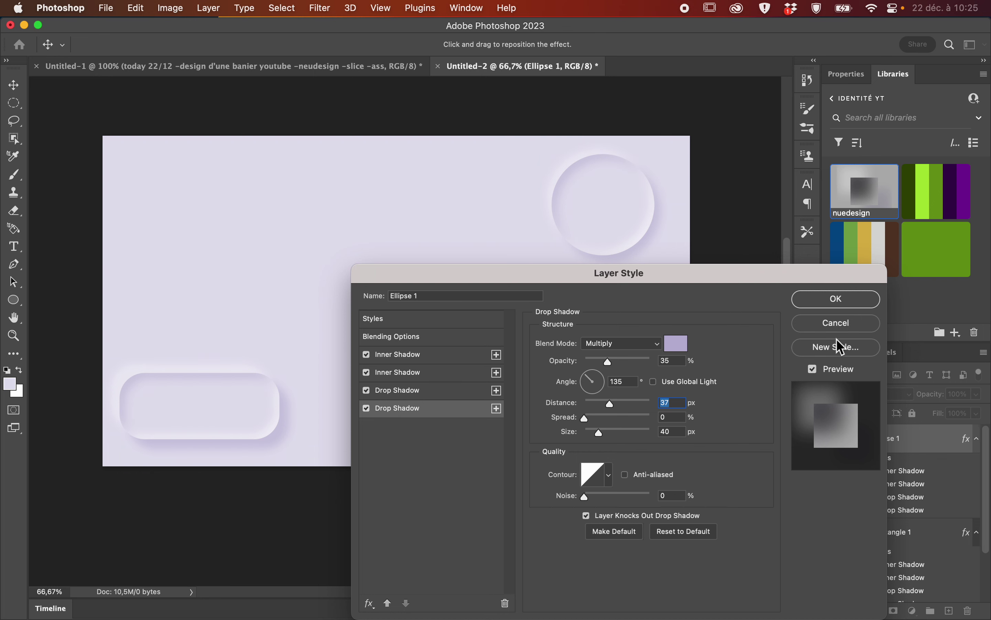
{"action": "left_click", "coordinate": [844, 300]}
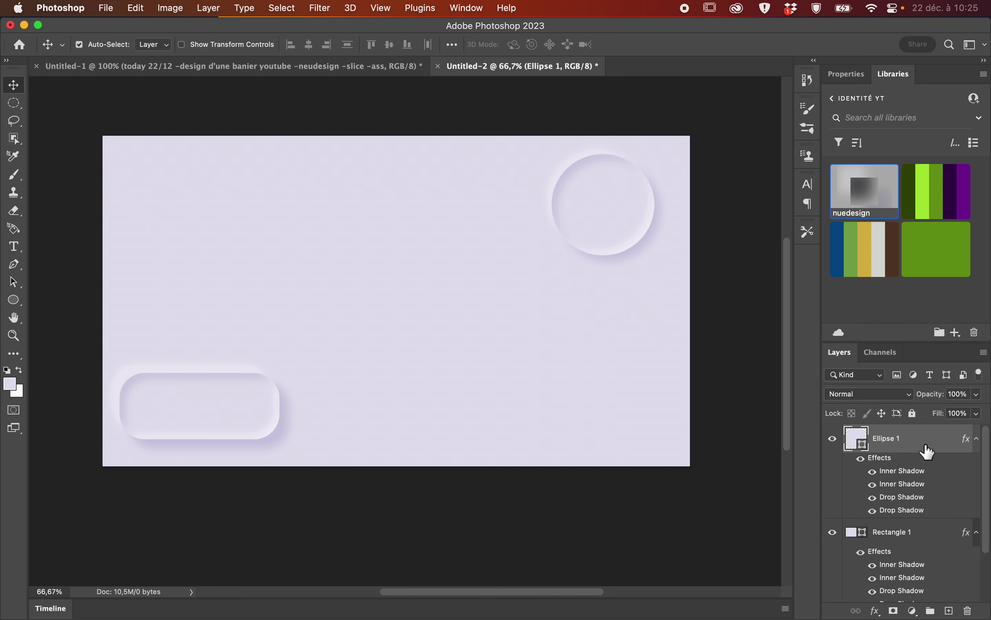
Group the Ellipse 1 and Rectangle 1 layers together.
{"action": "scroll", "coordinate": [953, 463], "scroll_direction": "down", "scroll_amount": 3}
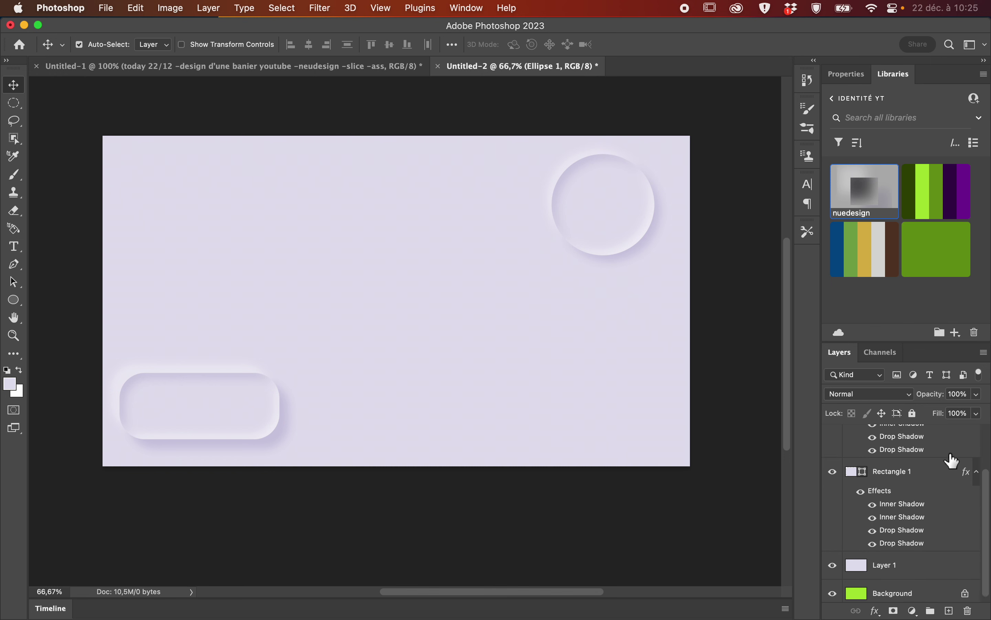
{"action": "scroll", "coordinate": [953, 460], "scroll_direction": "up", "scroll_amount": 3}
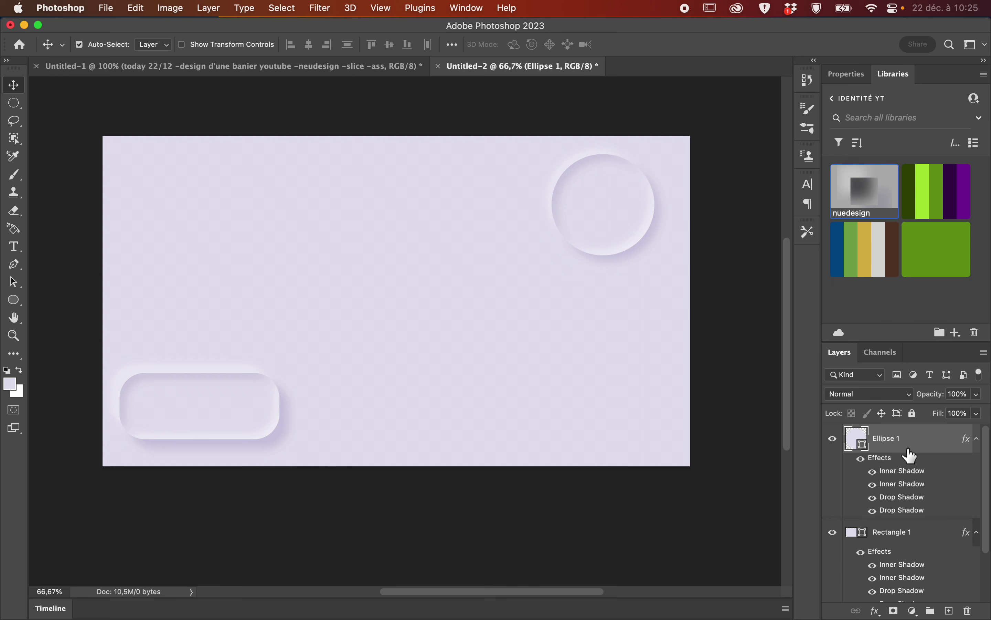
{"action": "key", "text": "super"}
{"action": "left_click", "coordinate": [936, 532], "text": "super"}
{"action": "key", "text": "super+g"}
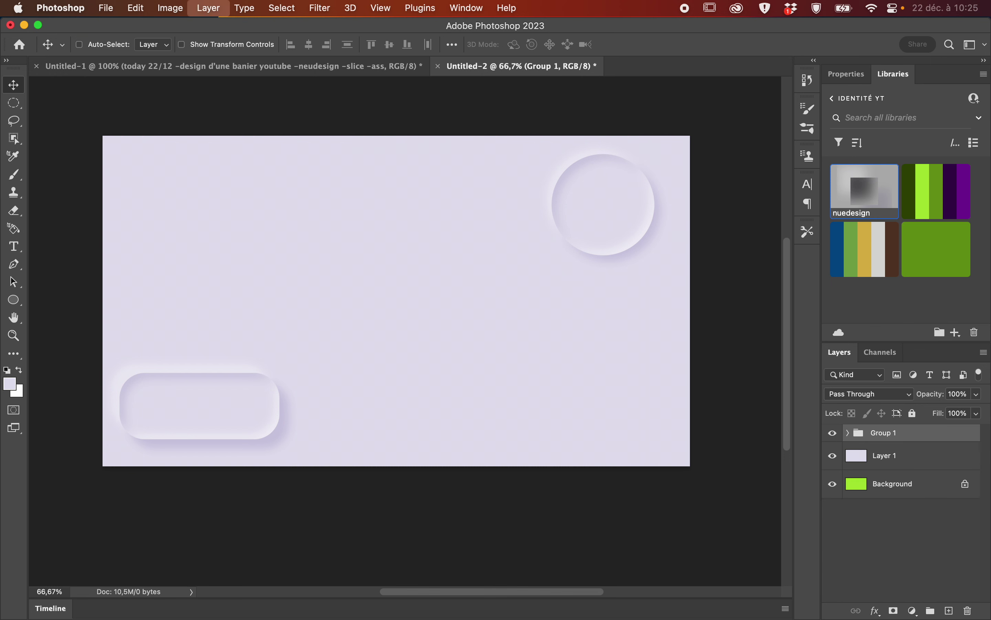
Move the lavender Layer 1 into Group 1 and place it below both the ellipse and the rectangle.
{"action": "left_click_drag", "start_coordinate": [868, 465], "coordinate": [885, 443]}
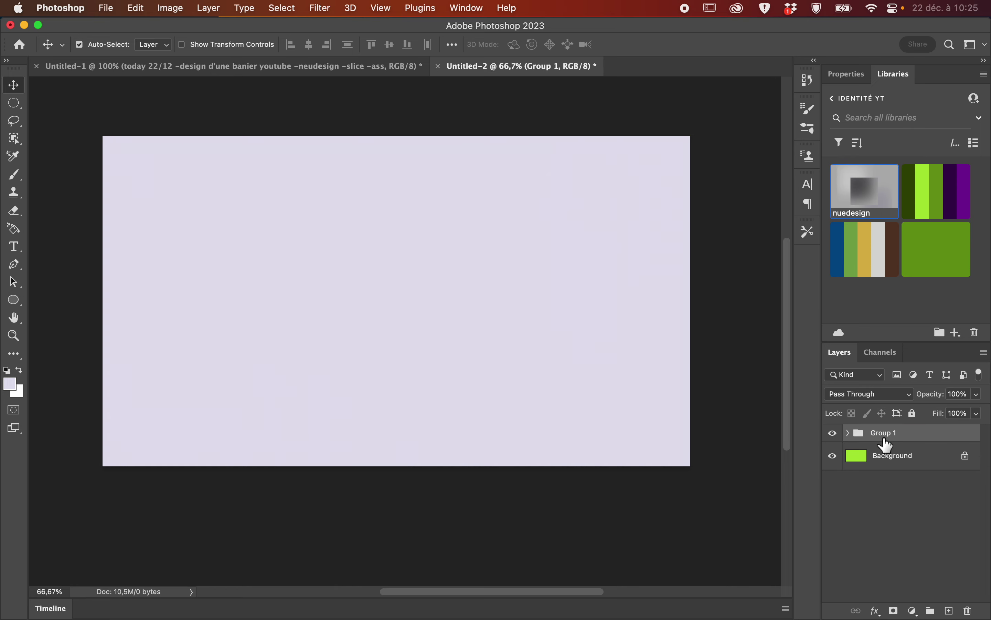
{"action": "left_click", "coordinate": [847, 433]}
{"action": "left_click_drag", "start_coordinate": [902, 458], "coordinate": [918, 558]}
{"action": "scroll", "coordinate": [918, 558], "scroll_direction": "down", "scroll_amount": 3}
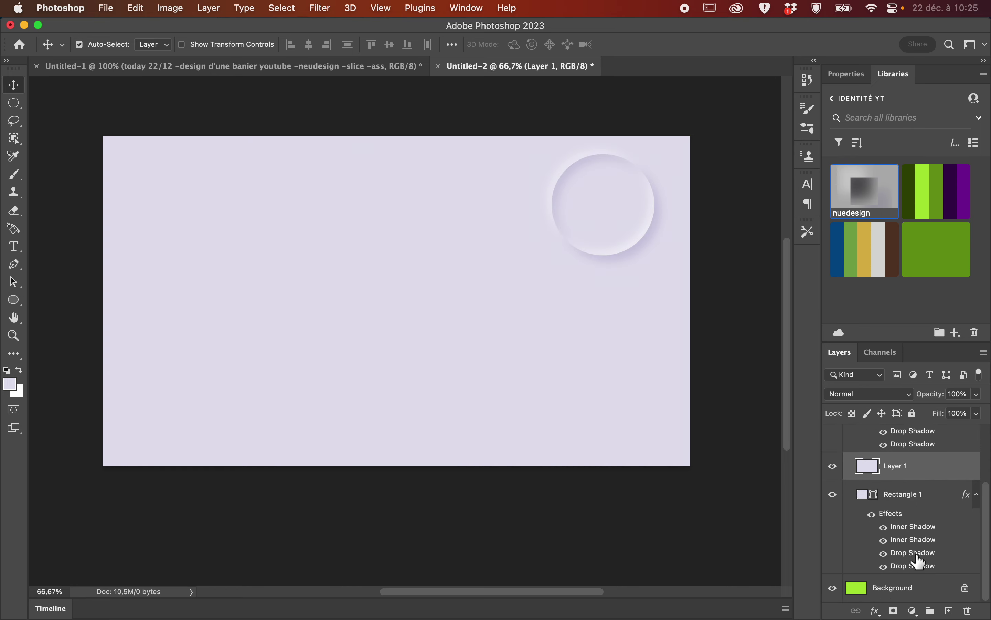
{"action": "left_click_drag", "start_coordinate": [940, 476], "coordinate": [936, 567]}
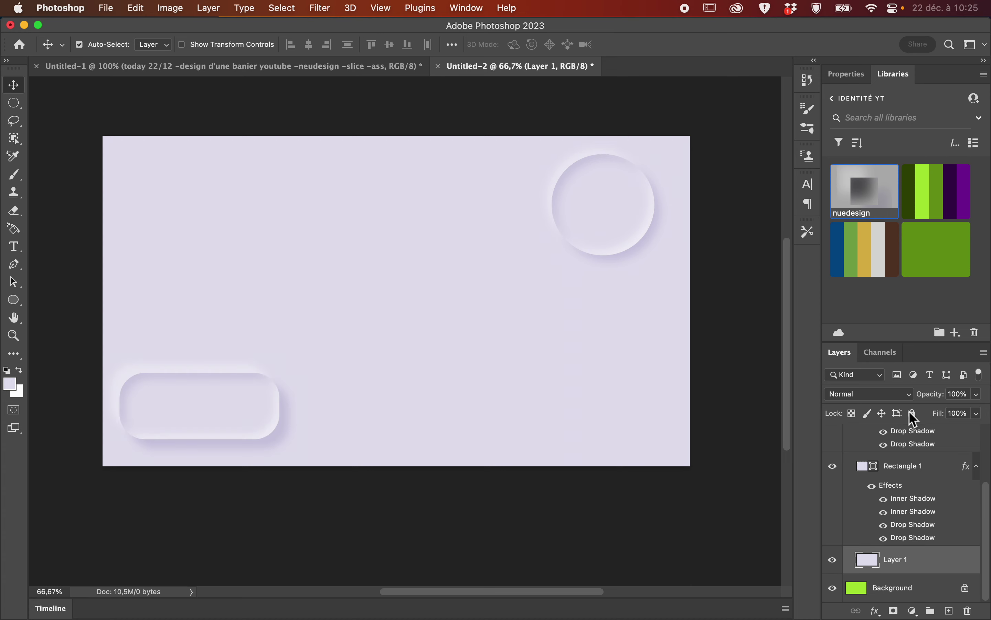
{"action": "scroll", "coordinate": [947, 465], "scroll_direction": "up", "scroll_amount": 5}
{"action": "left_click", "coordinate": [849, 434]}
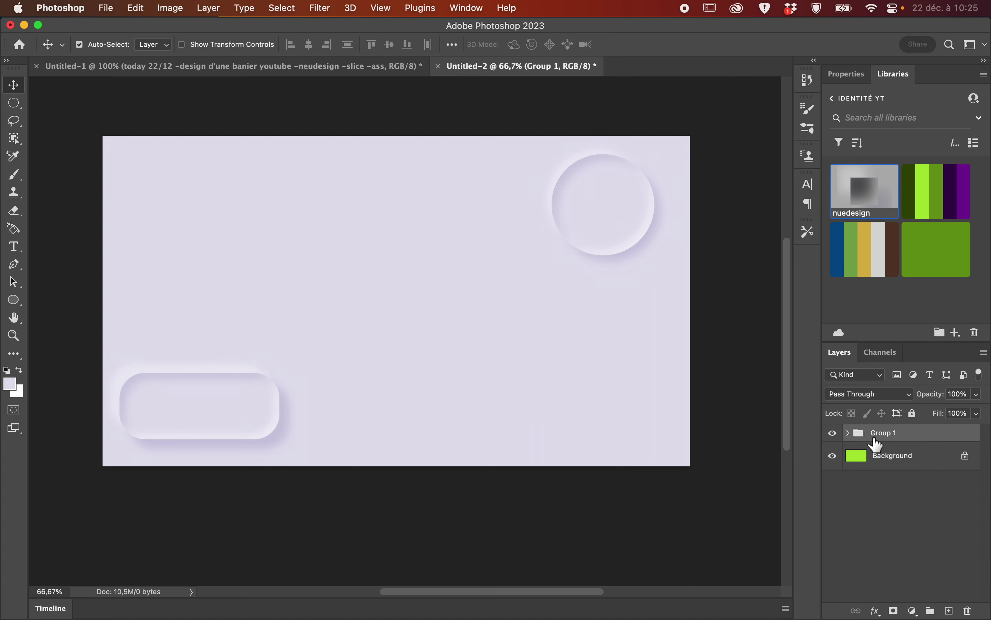
Convert Group 1 to a smart object, hide it and select the green Background layer.
{"action": "right_click", "coordinate": [900, 435]}
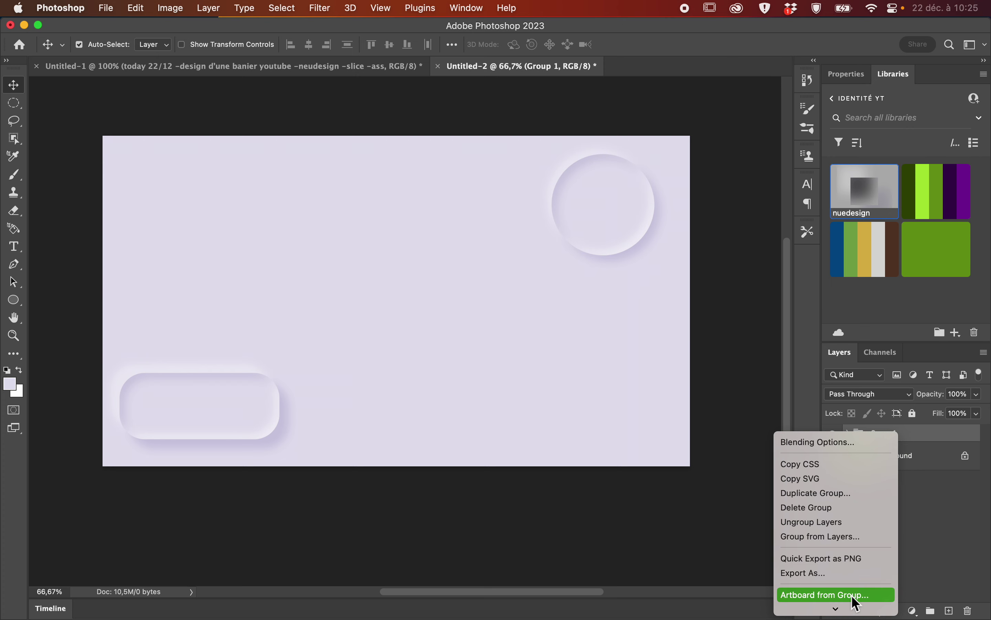
{"action": "mouse_move", "coordinate": [853, 609]}
{"action": "left_click", "coordinate": [855, 549]}
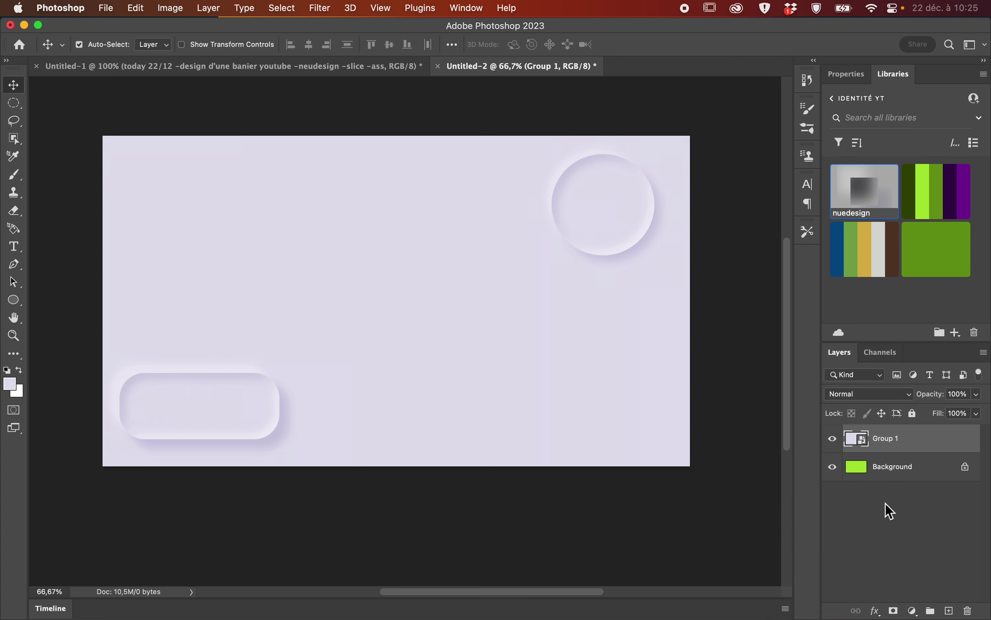
{"action": "left_click", "coordinate": [834, 439]}
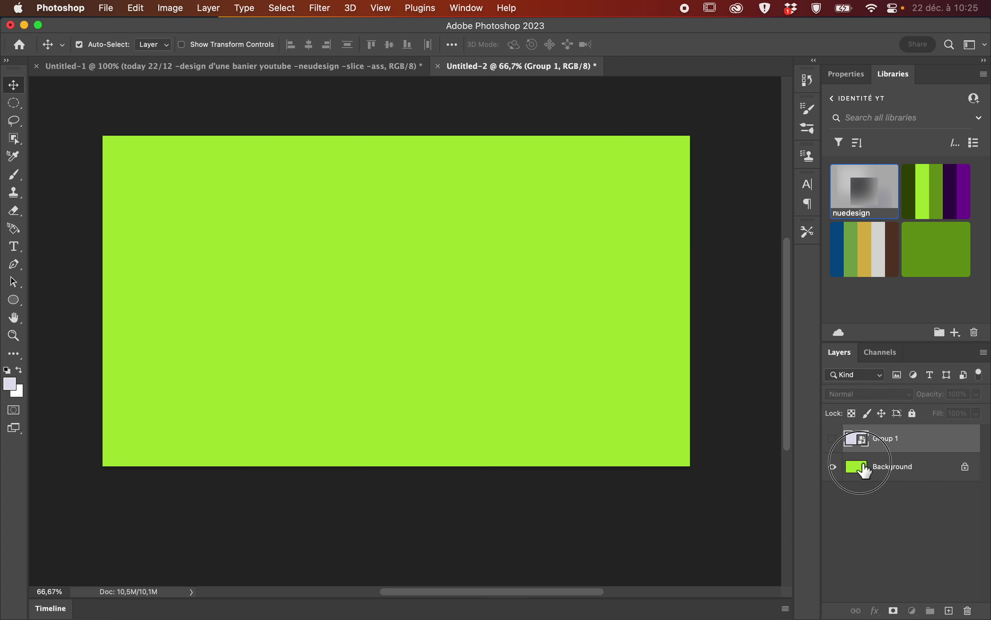
{"action": "left_click", "coordinate": [856, 466]}
{"action": "left_click", "coordinate": [833, 439]}
{"action": "left_click", "coordinate": [832, 438]}
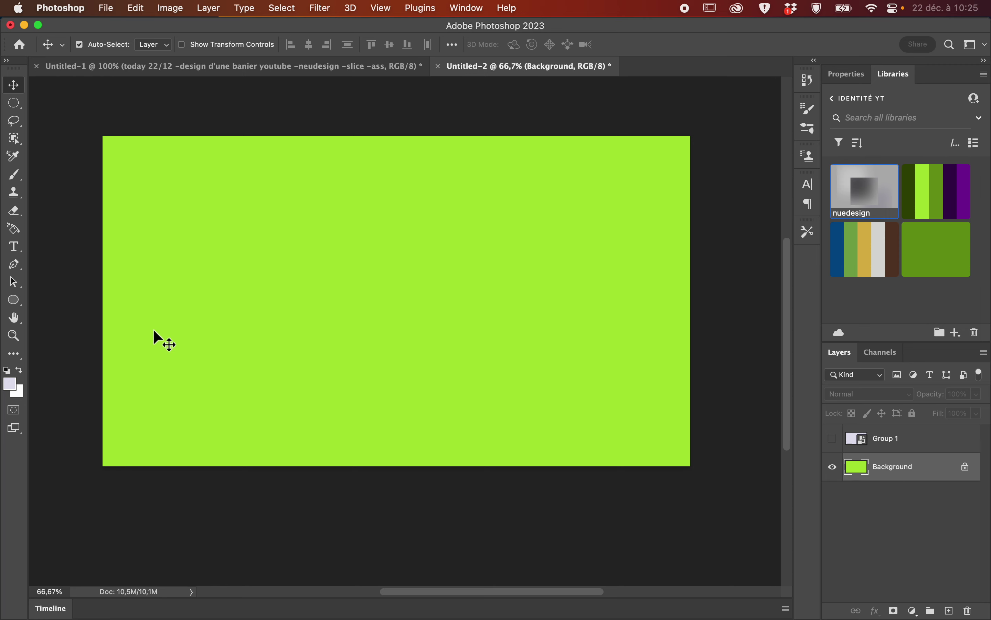
Set the foreground to the "test couleur yt" palette's bright green and draw a rectangle about 2323 x 402 px across the canvas's upper part.
{"action": "left_click_drag", "start_coordinate": [16, 299], "coordinate": [55, 298]}
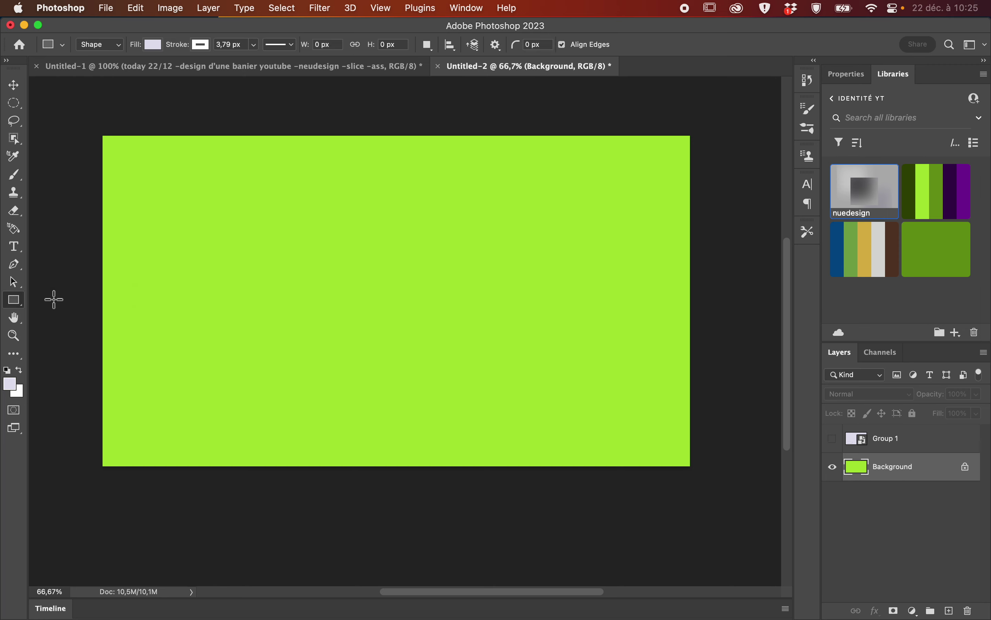
{"action": "left_click", "coordinate": [153, 44]}
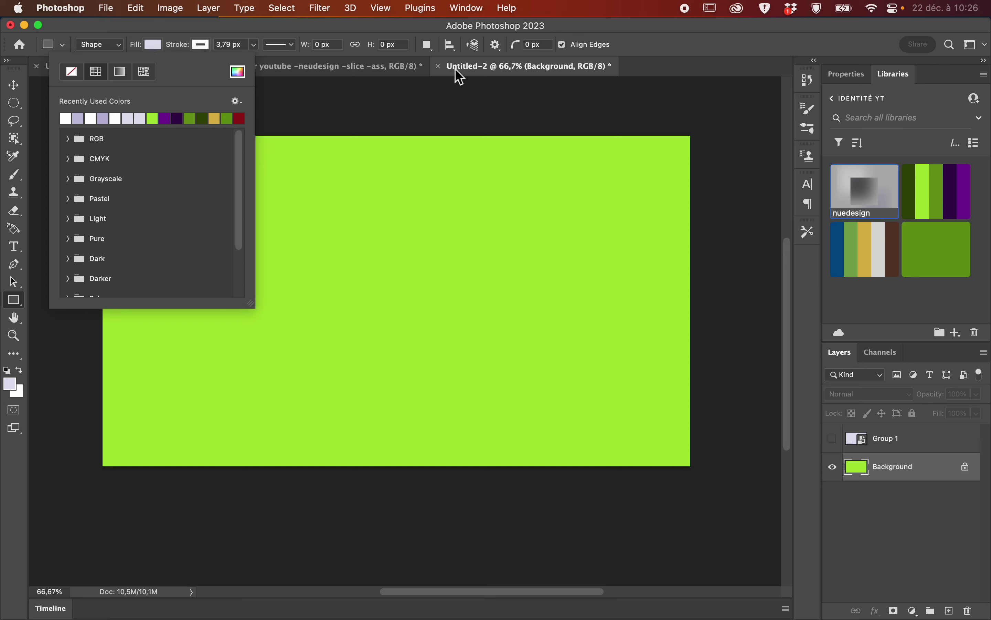
{"action": "left_click", "coordinate": [928, 196]}
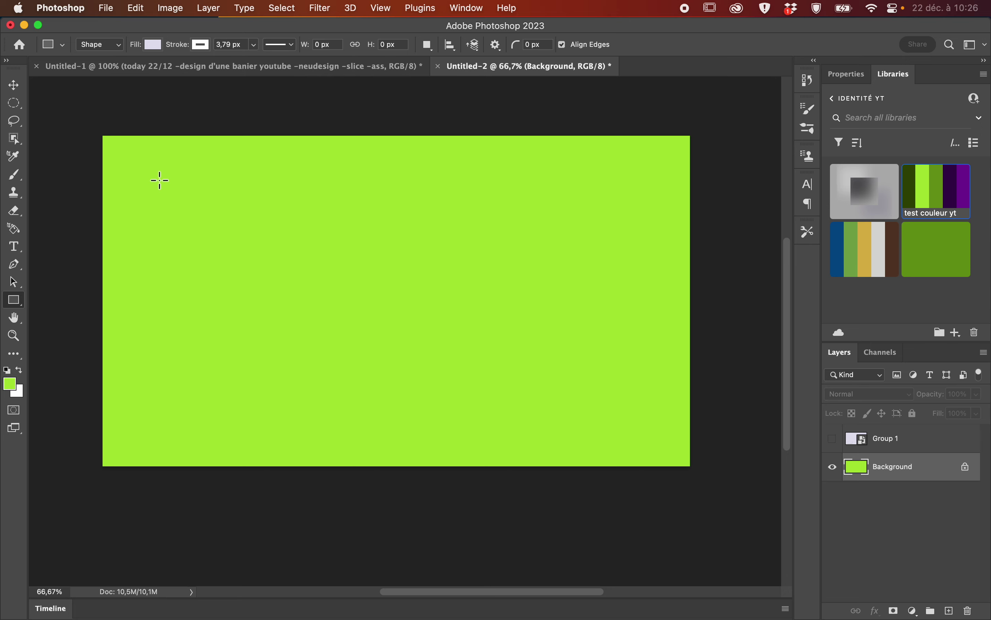
{"action": "left_click_drag", "start_coordinate": [129, 160], "coordinate": [663, 252]}
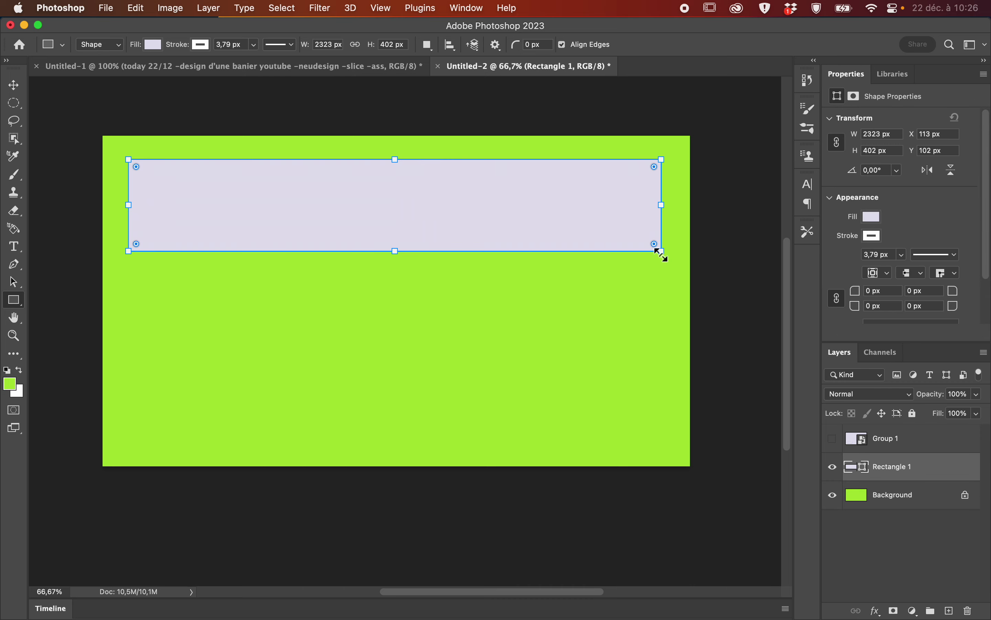
Fill the new rectangle with the recently used bright green and remove its stroke, with a 0 px width.
{"action": "left_click", "coordinate": [153, 44]}
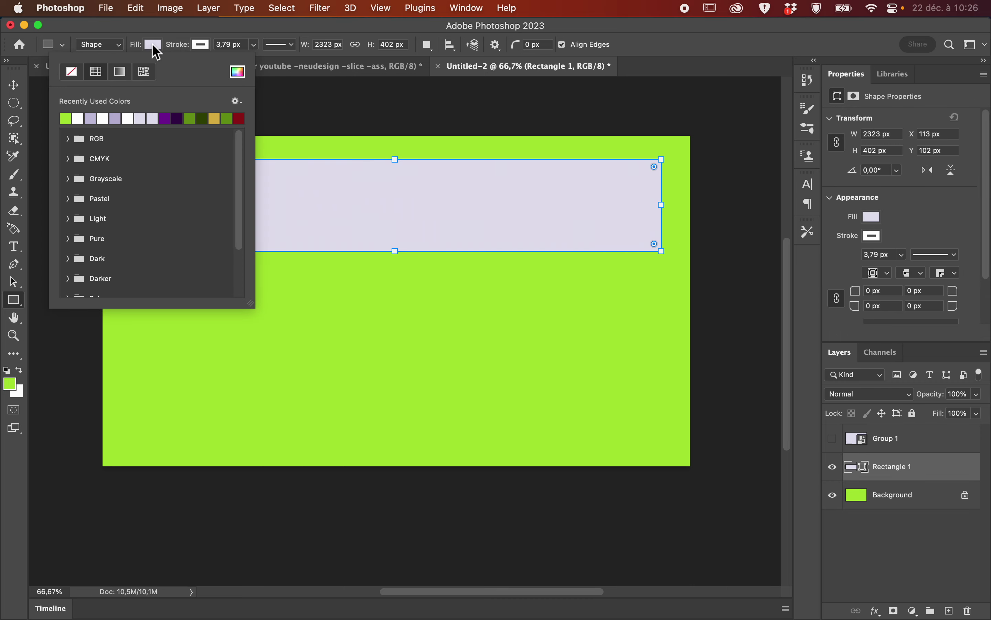
{"action": "left_click", "coordinate": [68, 119]}
{"action": "left_click", "coordinate": [220, 29]}
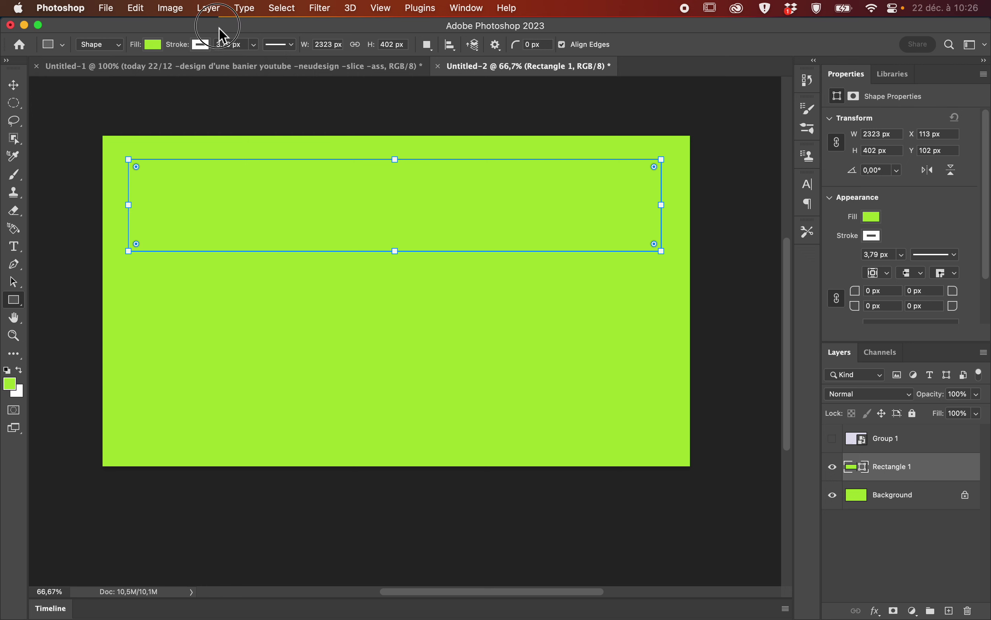
{"action": "left_click", "coordinate": [254, 45]}
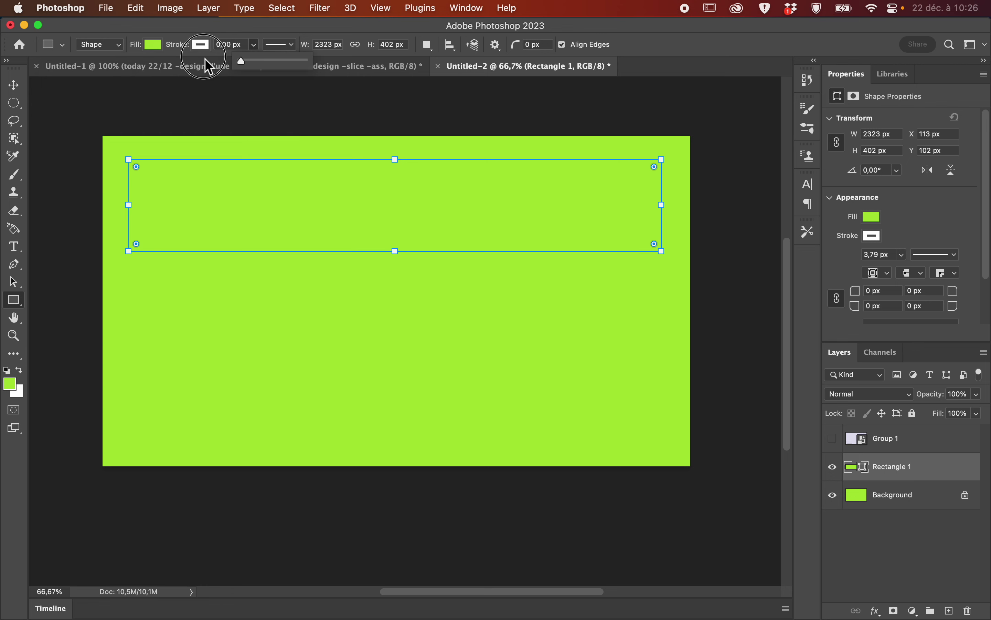
{"action": "left_click", "coordinate": [201, 45]}
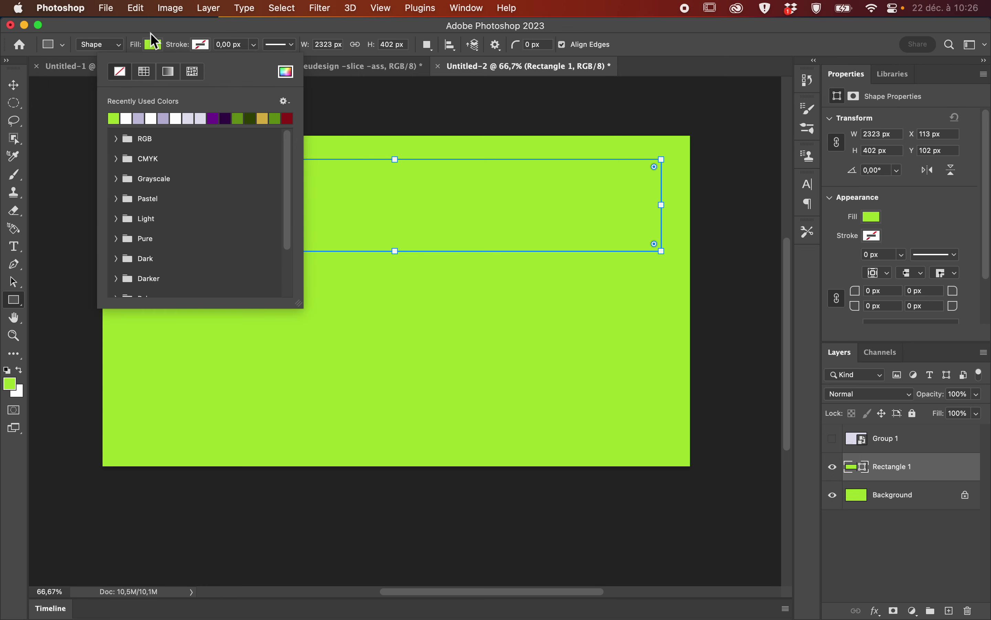
Apply the saved "nuedesign" style from the IDENTITÉ YT library to the green rectangle.
{"action": "left_click", "coordinate": [150, 33]}
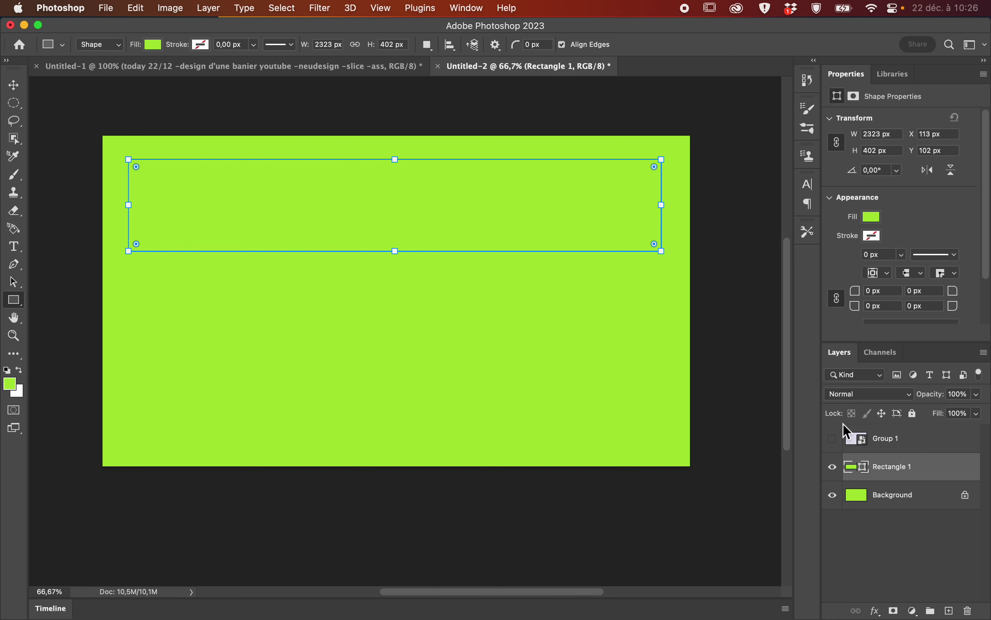
{"action": "left_click", "coordinate": [897, 75]}
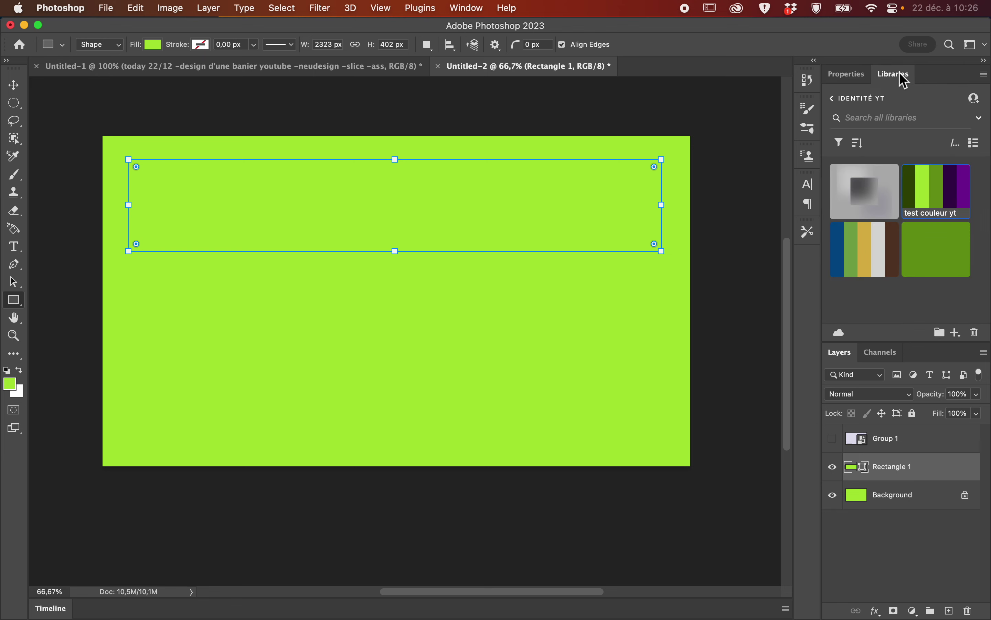
{"action": "left_click", "coordinate": [867, 203]}
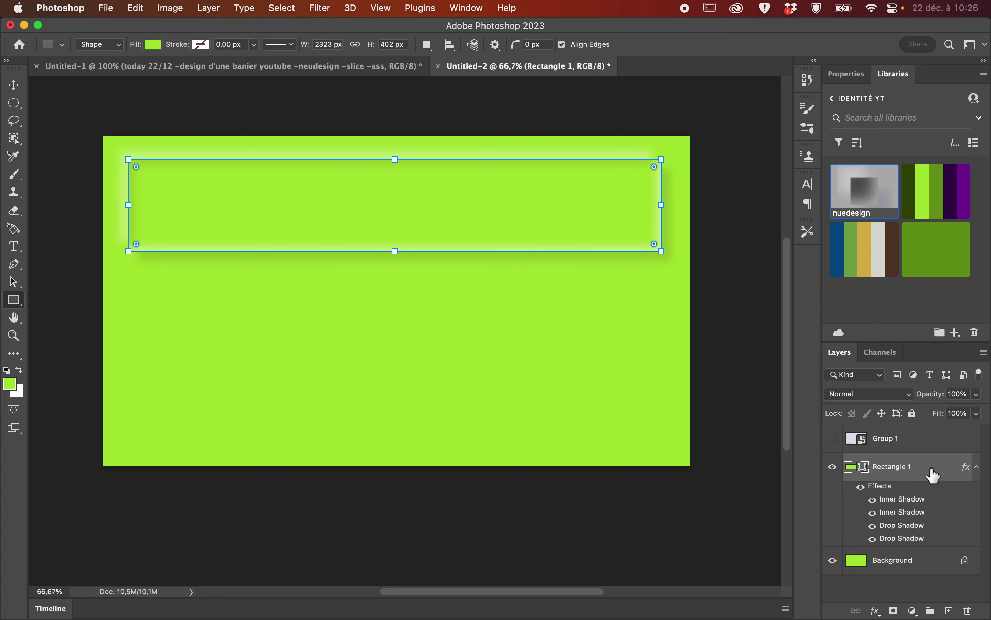
Change the rectangle's Multiply drop shadow colour to a darker shade of the canvas green, about #8abd24.
{"action": "double_click", "coordinate": [920, 540]}
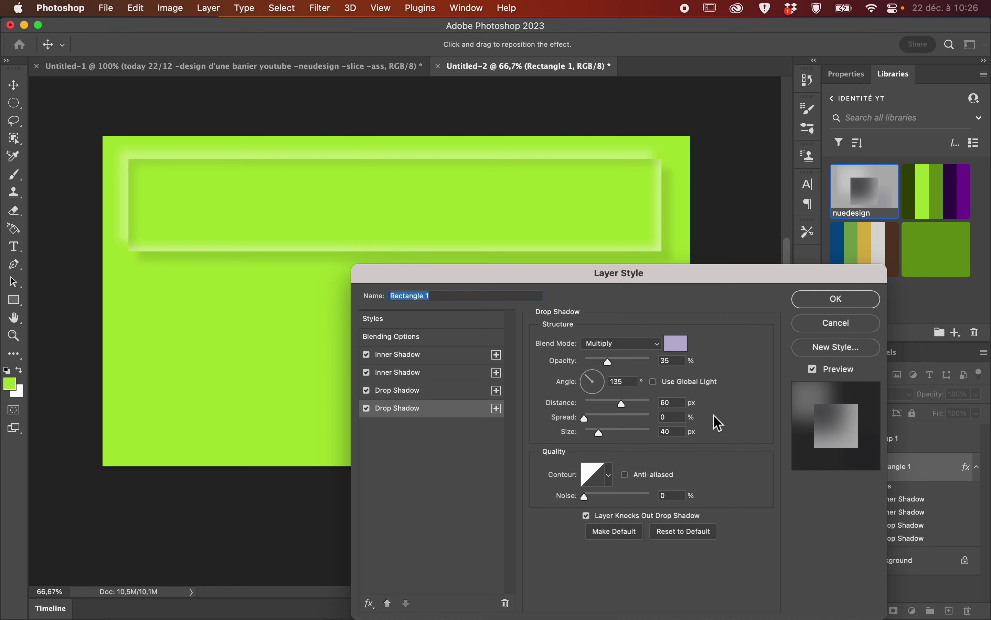
{"action": "left_click", "coordinate": [678, 344]}
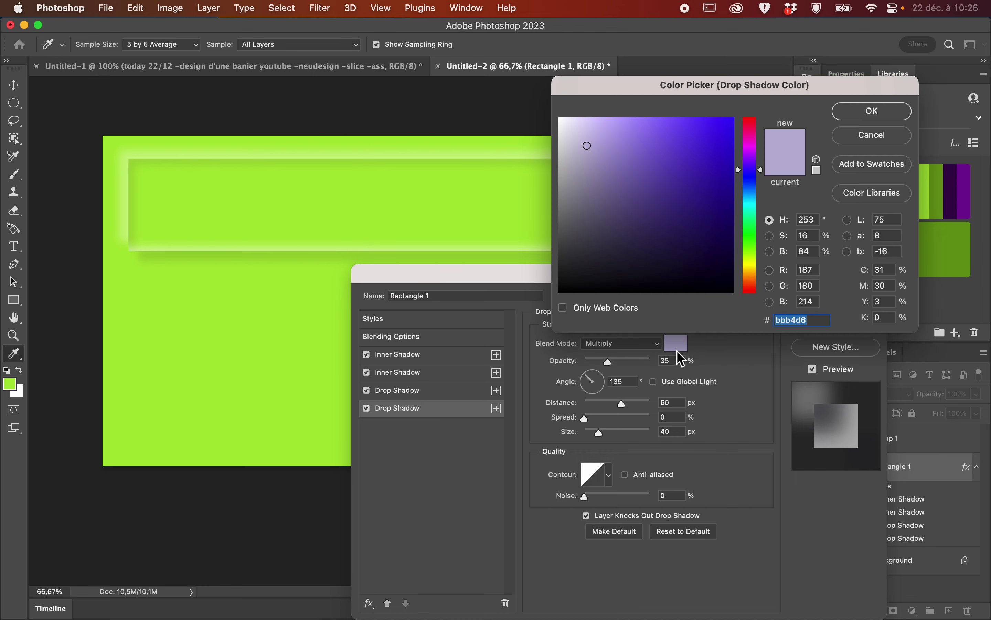
{"action": "left_click", "coordinate": [436, 201]}
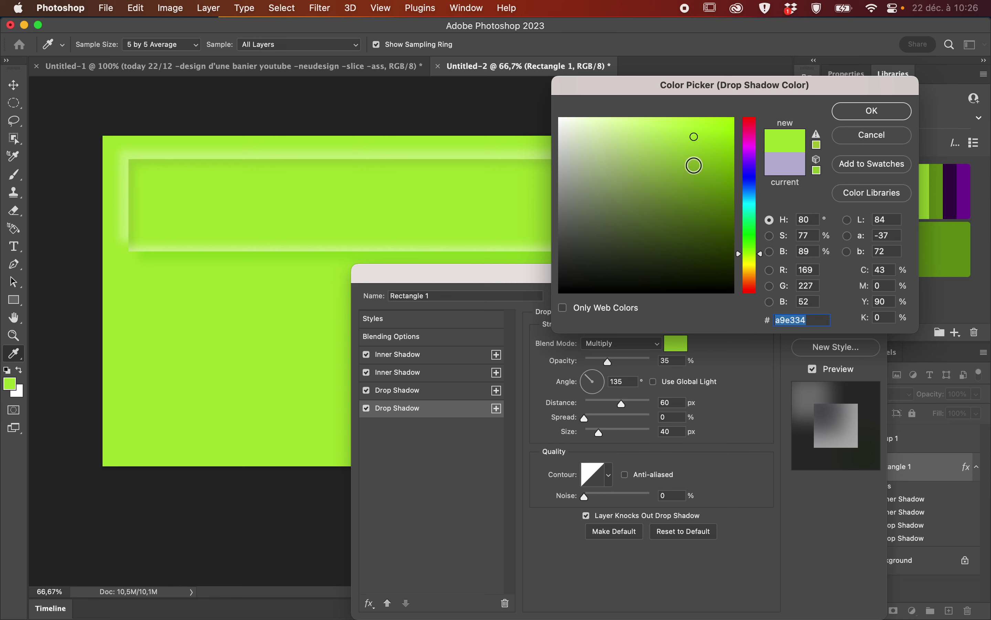
{"action": "left_click", "coordinate": [701, 164]}
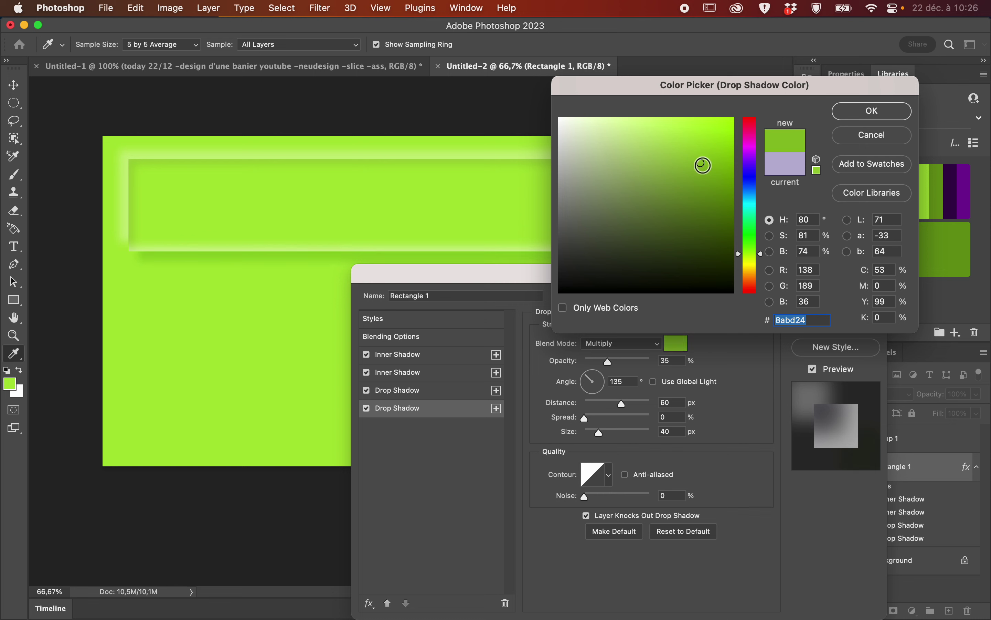
{"action": "left_click", "coordinate": [874, 115]}
Recolour the rectangle's Lighten drop shadow with a pale tint of the canvas green, about #ddf4ae.
{"action": "left_click", "coordinate": [468, 395]}
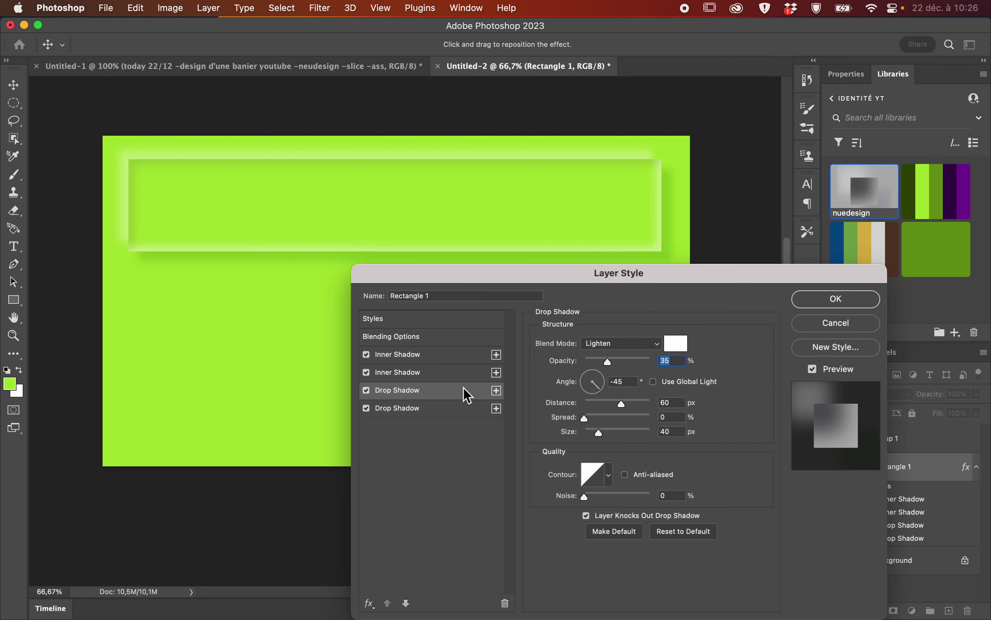
{"action": "left_click", "coordinate": [679, 348]}
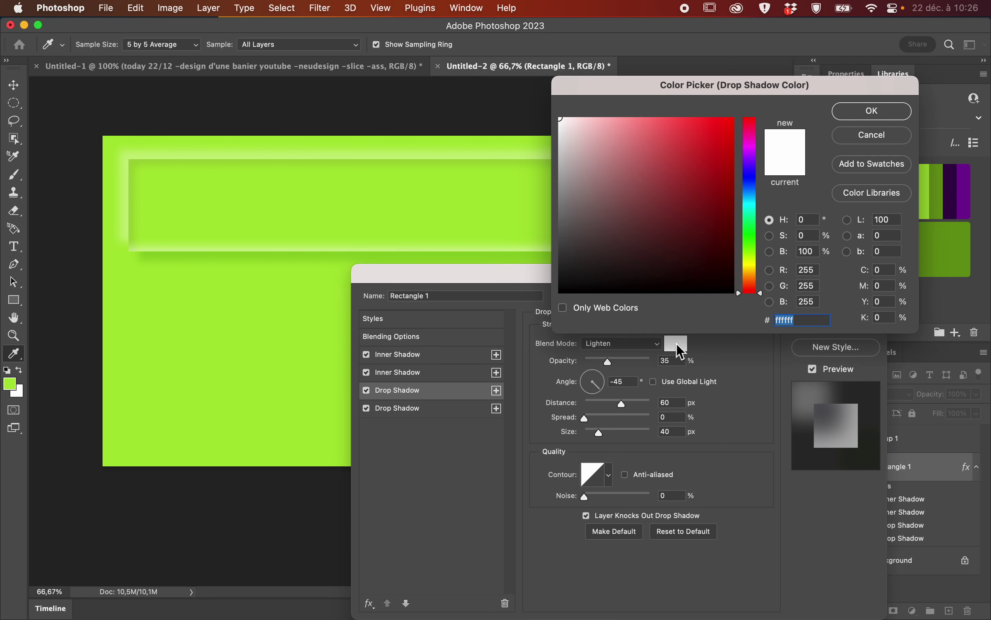
{"action": "left_click", "coordinate": [459, 203]}
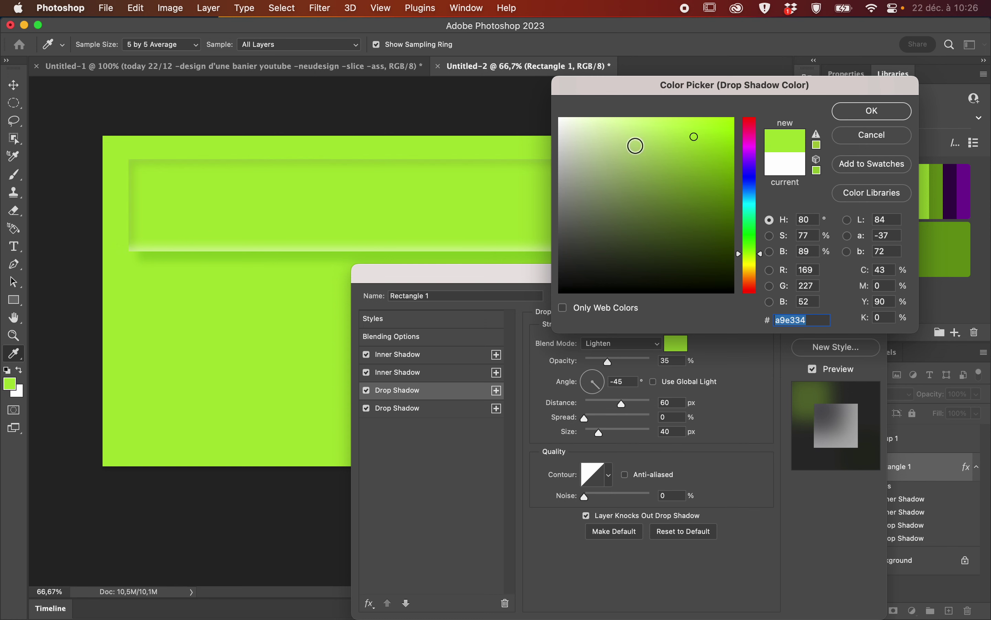
{"action": "left_click", "coordinate": [607, 126]}
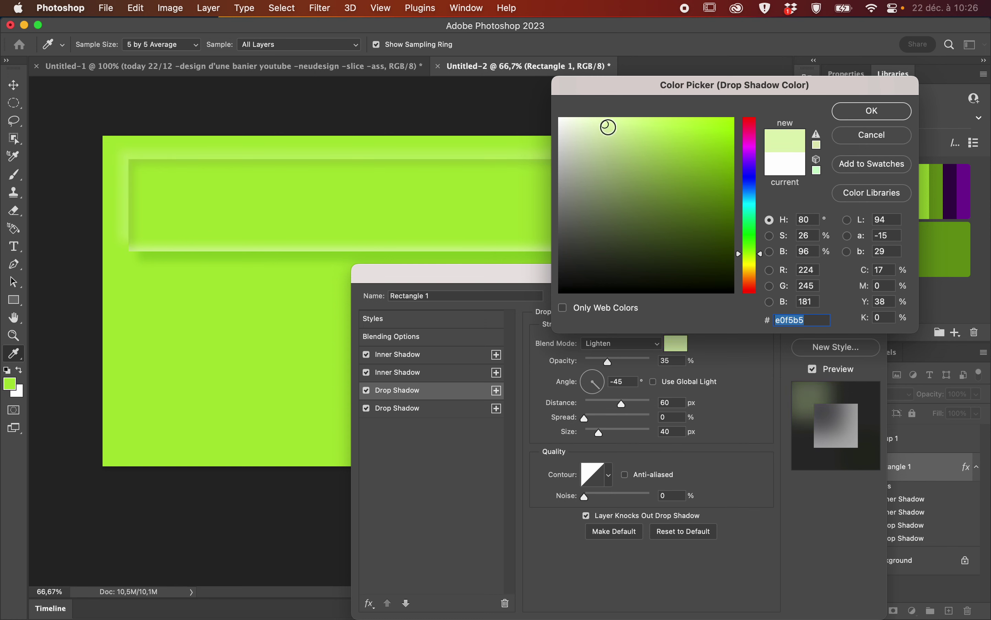
{"action": "left_click", "coordinate": [608, 124]}
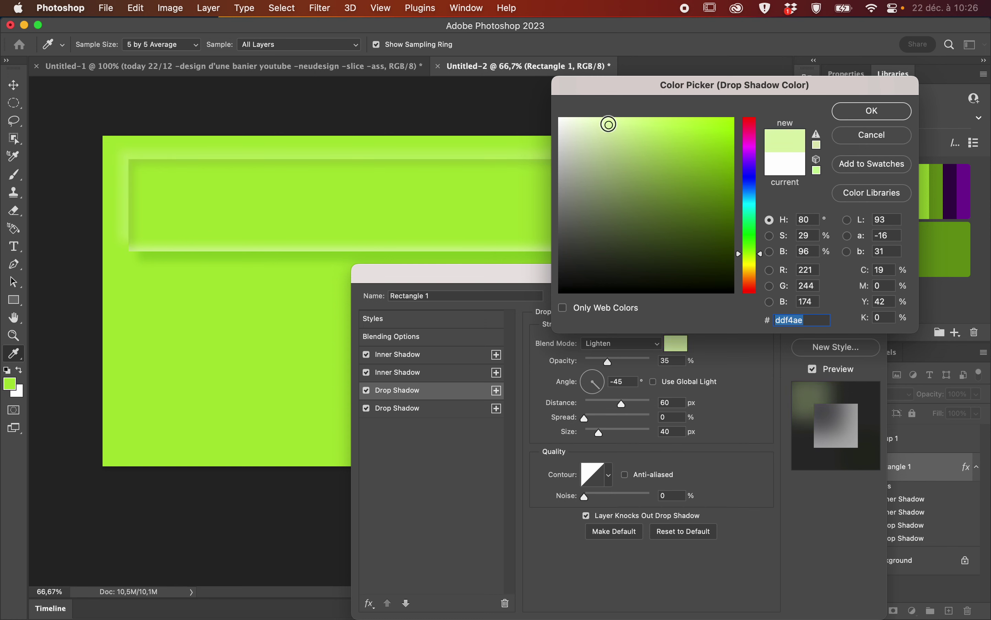
{"action": "left_click", "coordinate": [610, 124]}
{"action": "left_click", "coordinate": [852, 119]}
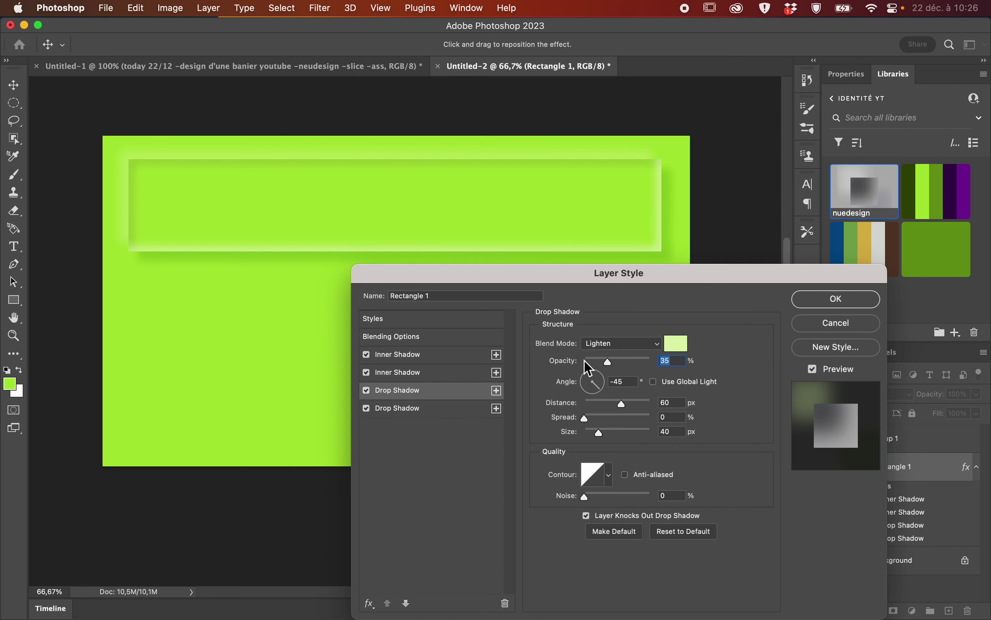
Change the rectangle's Multiply inner shadow colour to a darker shade of its green, about #8fc227.
{"action": "left_click", "coordinate": [448, 372]}
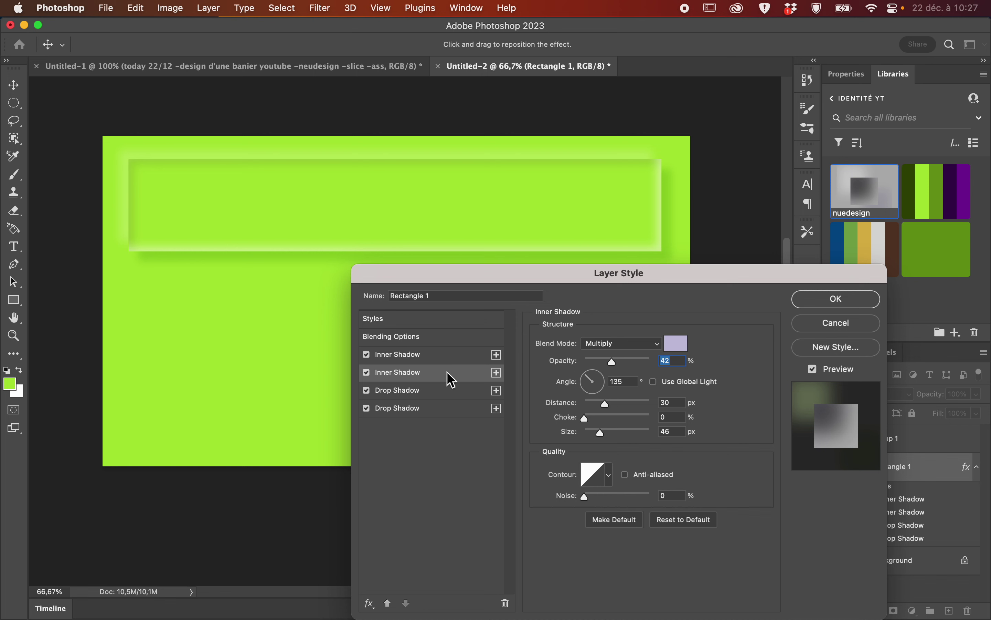
{"action": "left_click", "coordinate": [472, 360]}
{"action": "left_click", "coordinate": [458, 376]}
{"action": "left_click", "coordinate": [679, 349]}
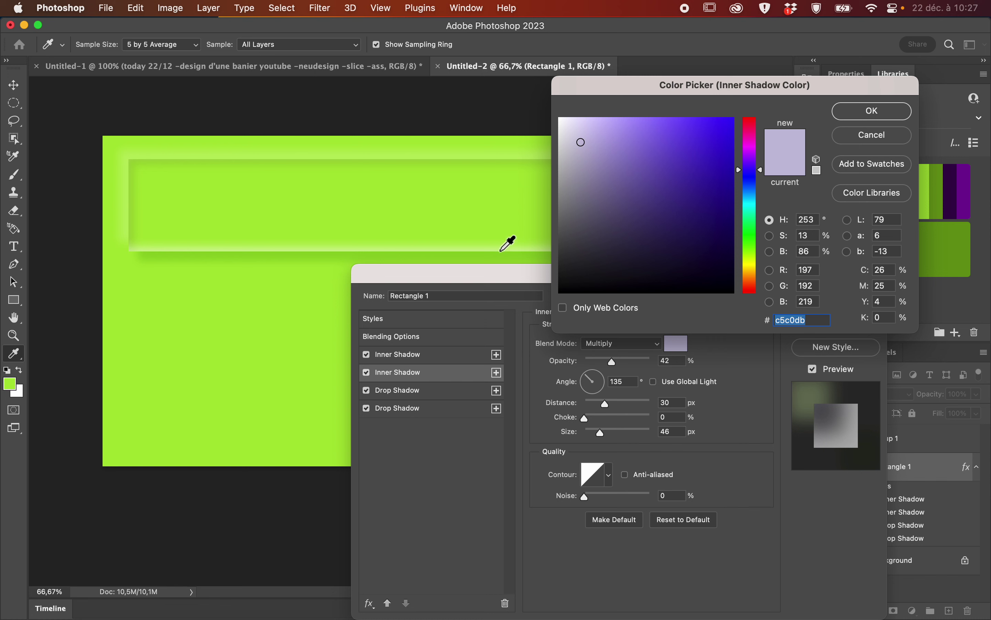
{"action": "left_click", "coordinate": [464, 212]}
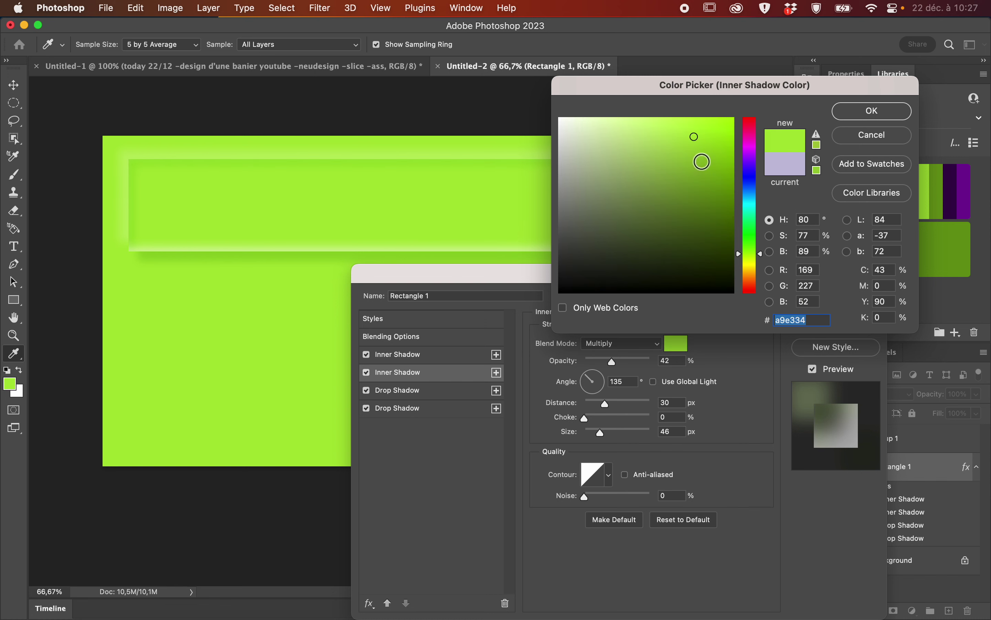
{"action": "left_click", "coordinate": [699, 158]}
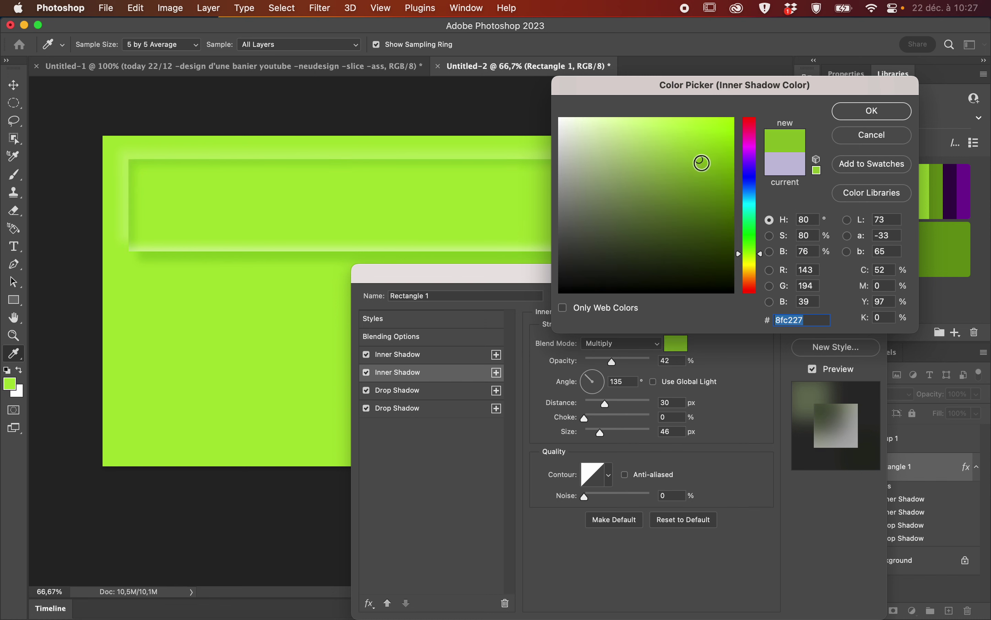
{"action": "left_click", "coordinate": [849, 121]}
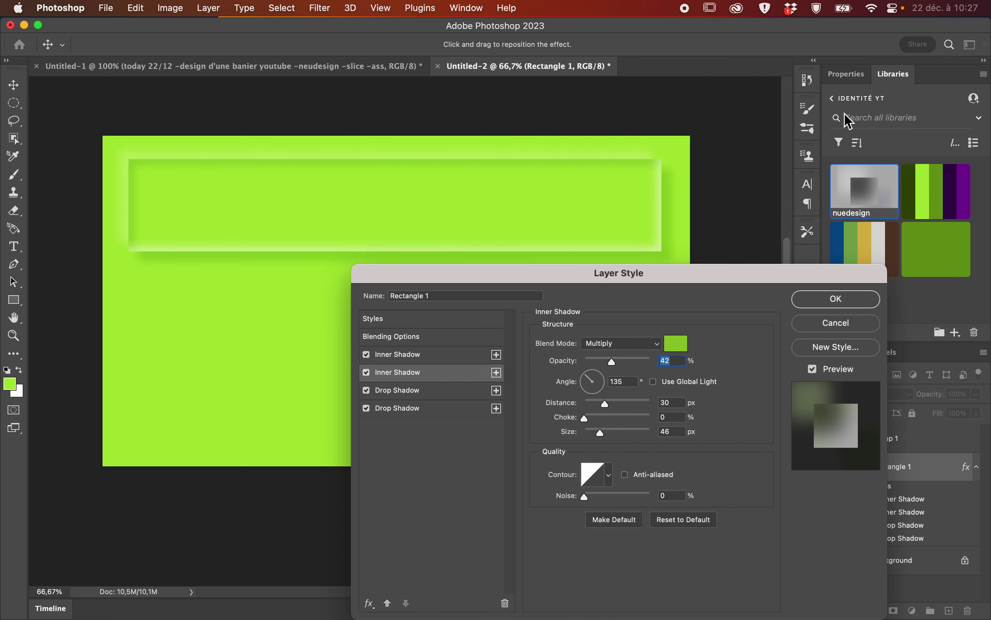
Set the Lighten inner shadow colour to a light green, about #d1f981, and apply the layer style changes.
{"action": "left_click", "coordinate": [456, 359]}
{"action": "left_click", "coordinate": [676, 344]}
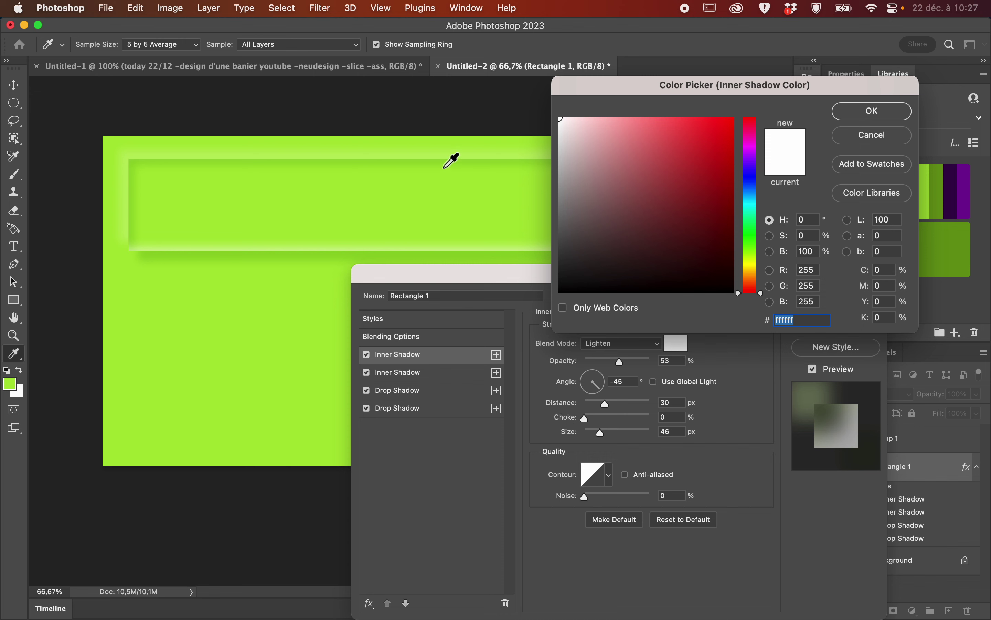
{"action": "left_click", "coordinate": [446, 219]}
{"action": "left_click", "coordinate": [645, 122]}
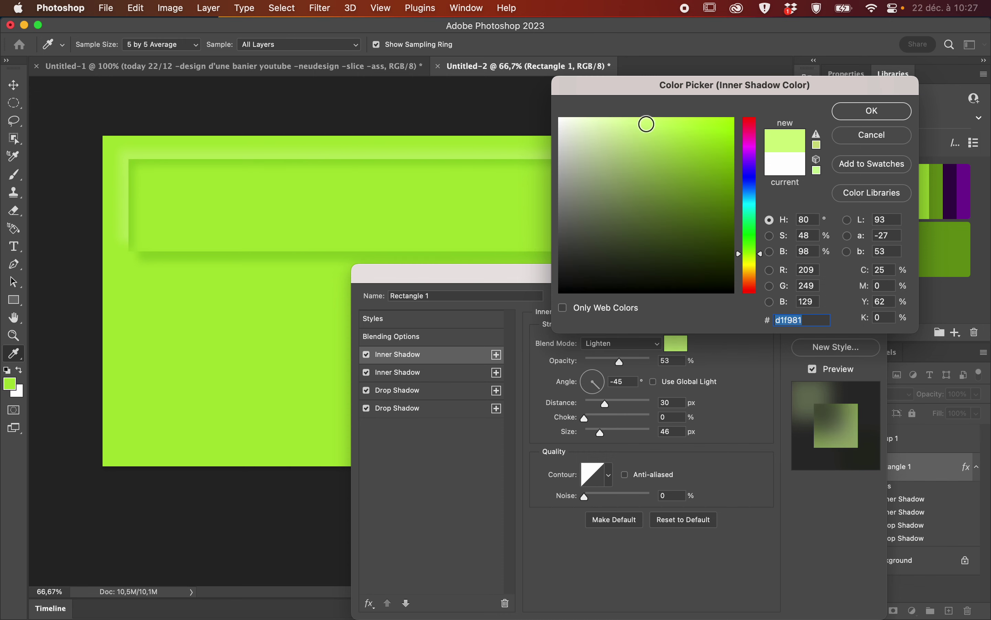
{"action": "left_click", "coordinate": [854, 115]}
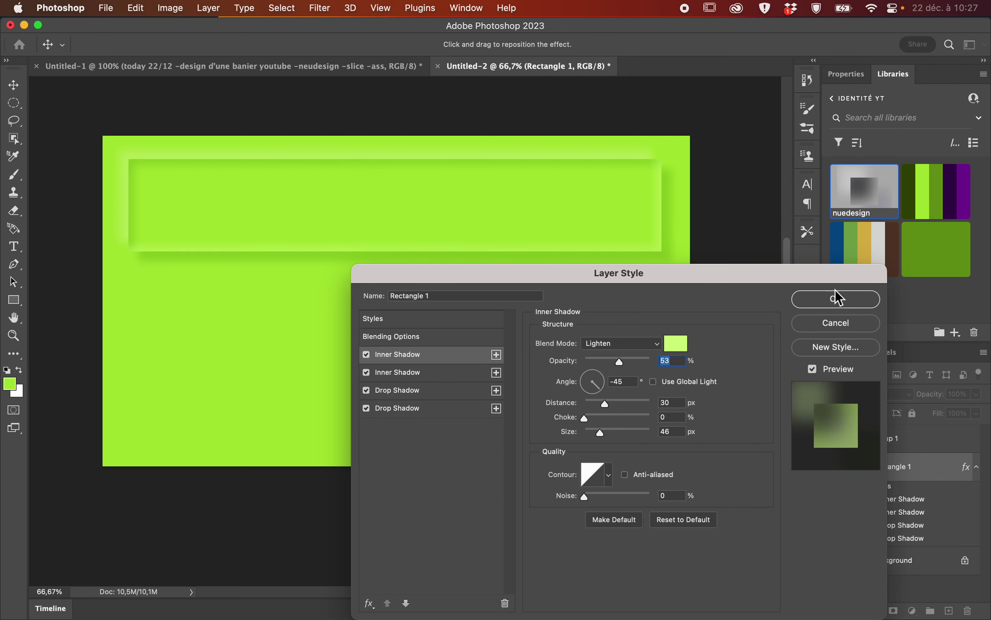
{"action": "left_click", "coordinate": [840, 302]}
Round all the rectangle's corners to 59 px and shift the shape slightly to X 119 px, Y 96 px.
{"action": "left_click", "coordinate": [850, 77]}
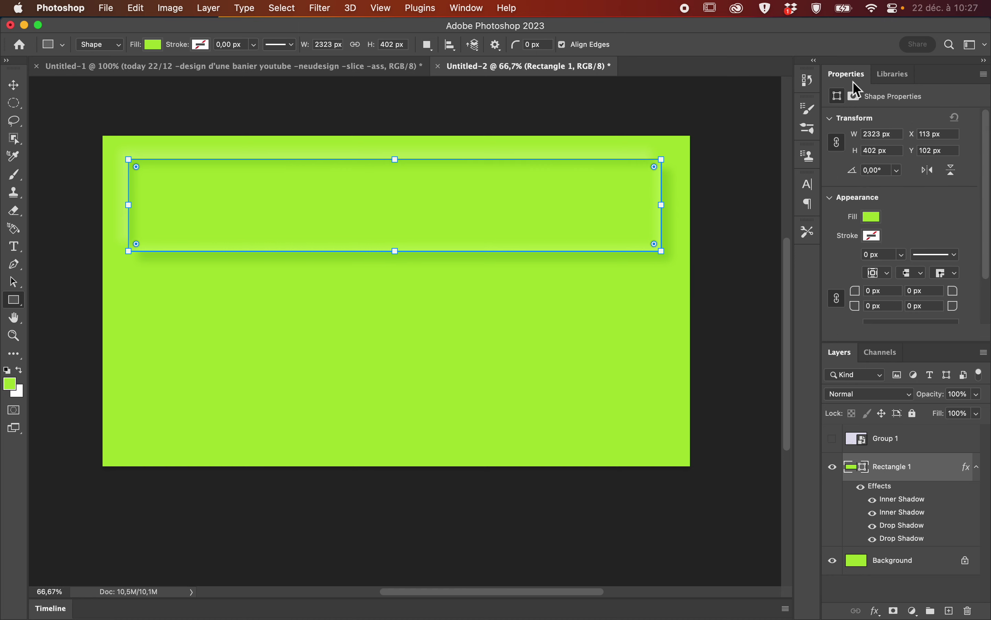
{"action": "left_click_drag", "start_coordinate": [857, 292], "coordinate": [897, 289]}
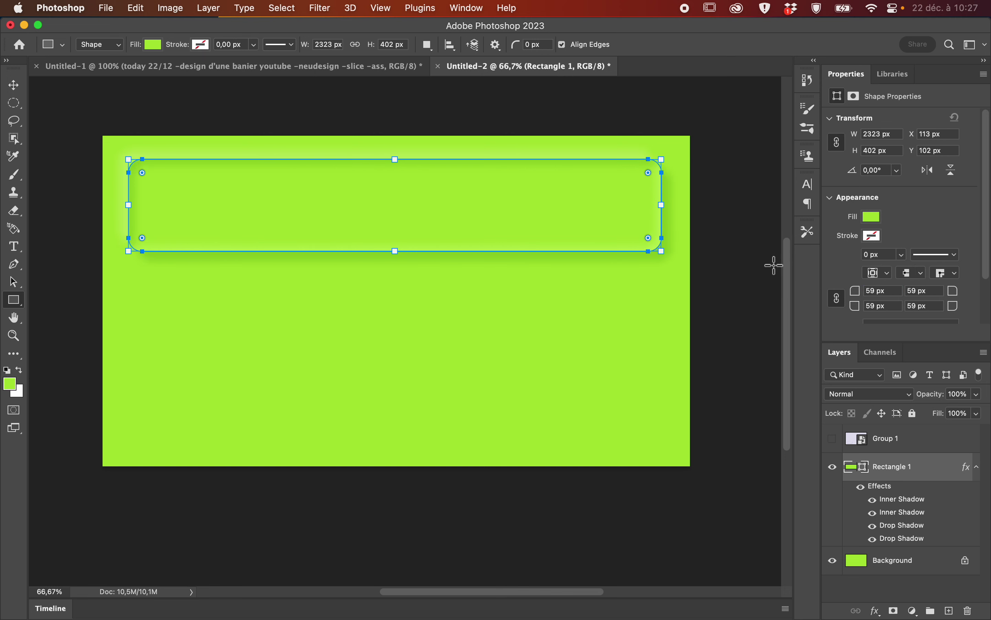
{"action": "left_click", "coordinate": [54, 104]}
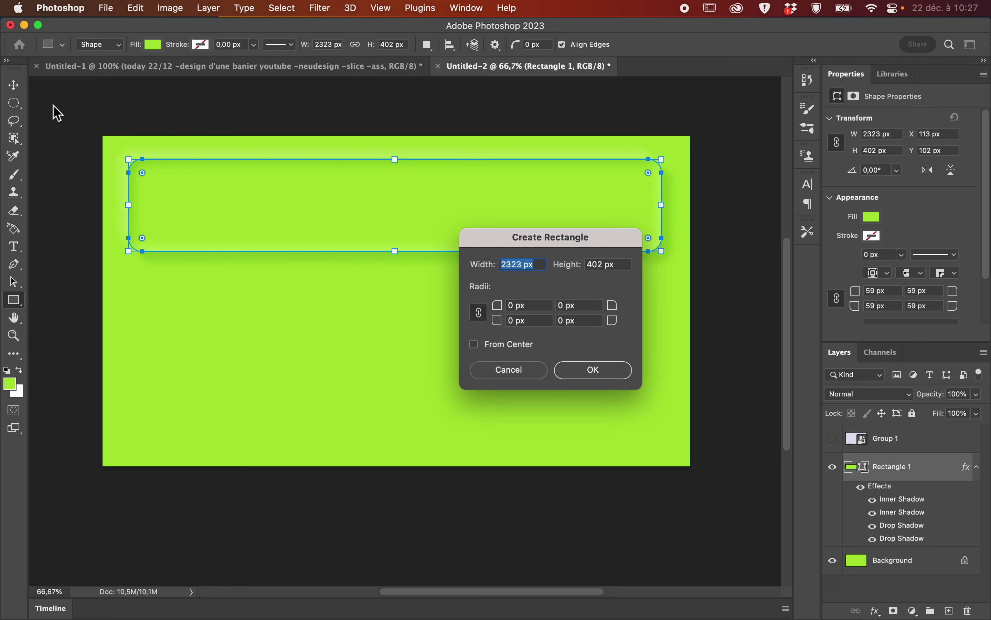
{"action": "left_click", "coordinate": [514, 374]}
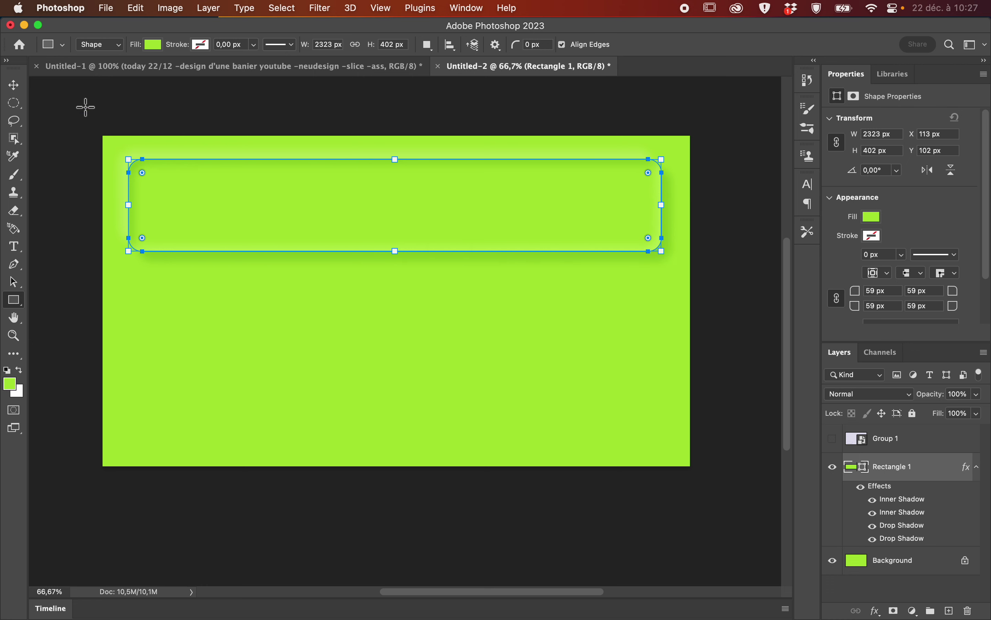
{"action": "left_click", "coordinate": [21, 86]}
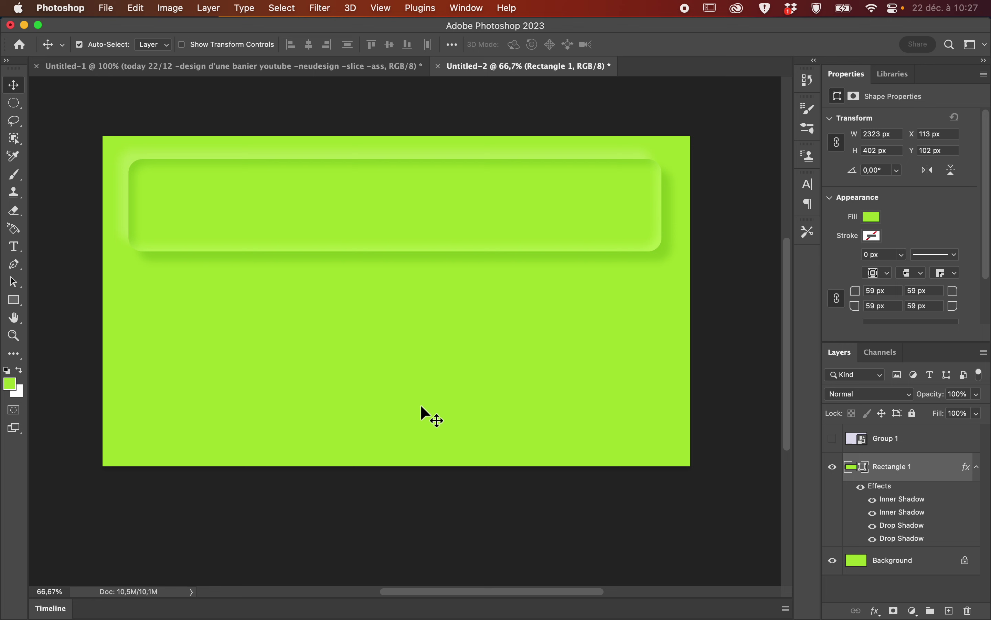
{"action": "mouse_move", "coordinate": [466, 228]}
{"action": "left_mouse_down"}
{"action": "mouse_move", "coordinate": [460, 290]}
{"action": "mouse_move", "coordinate": [464, 222]}
{"action": "left_mouse_up"}
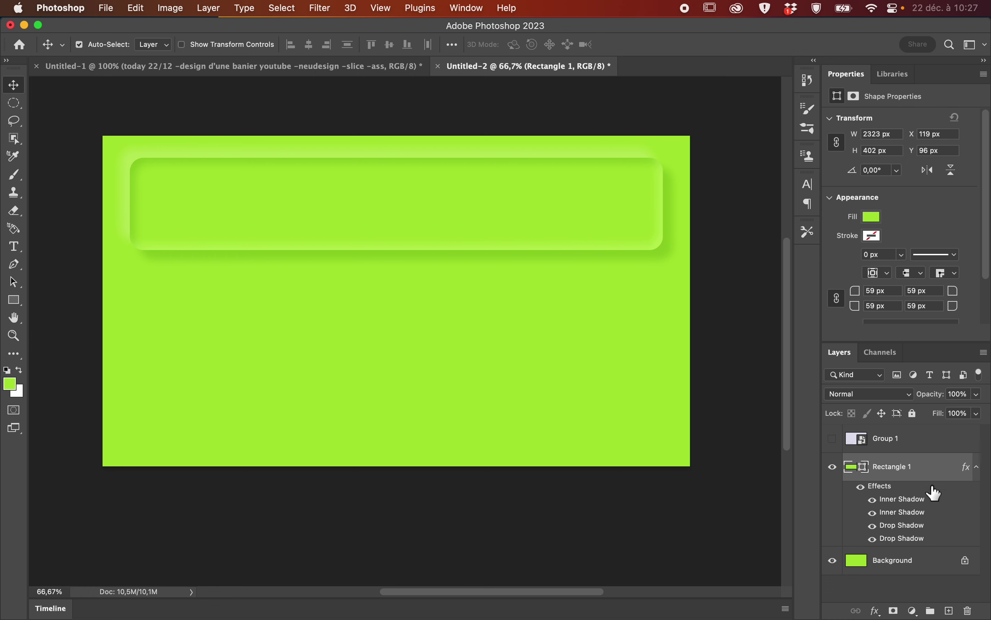
Hide both inner shadow effects on the Rectangle 1 layer, keeping its two drop shadows on.
{"action": "left_click", "coordinate": [873, 499]}
{"action": "left_click", "coordinate": [873, 499]}
{"action": "left_click", "coordinate": [872, 512]}
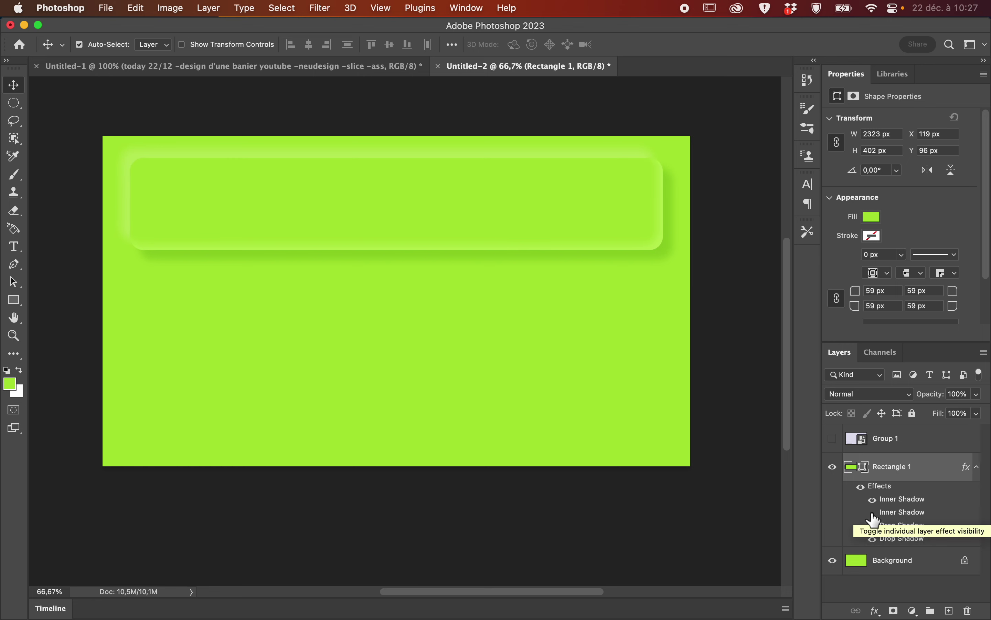
{"action": "left_click", "coordinate": [874, 502]}
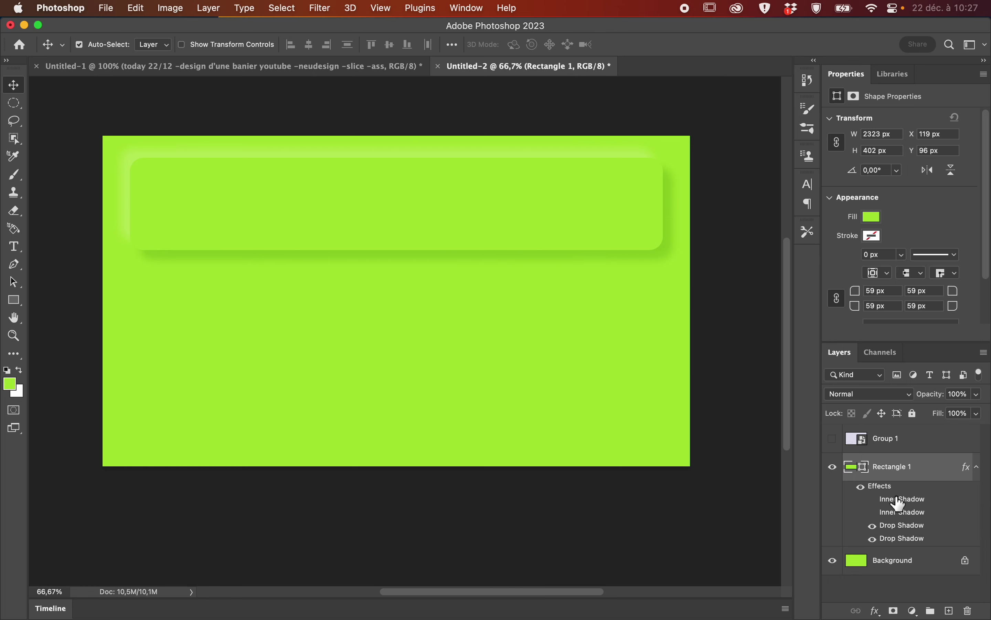
Reduce the Lighten drop shadow's opacity to 19% and slightly lower the Multiply drop shadow's opacity.
{"action": "double_click", "coordinate": [939, 528]}
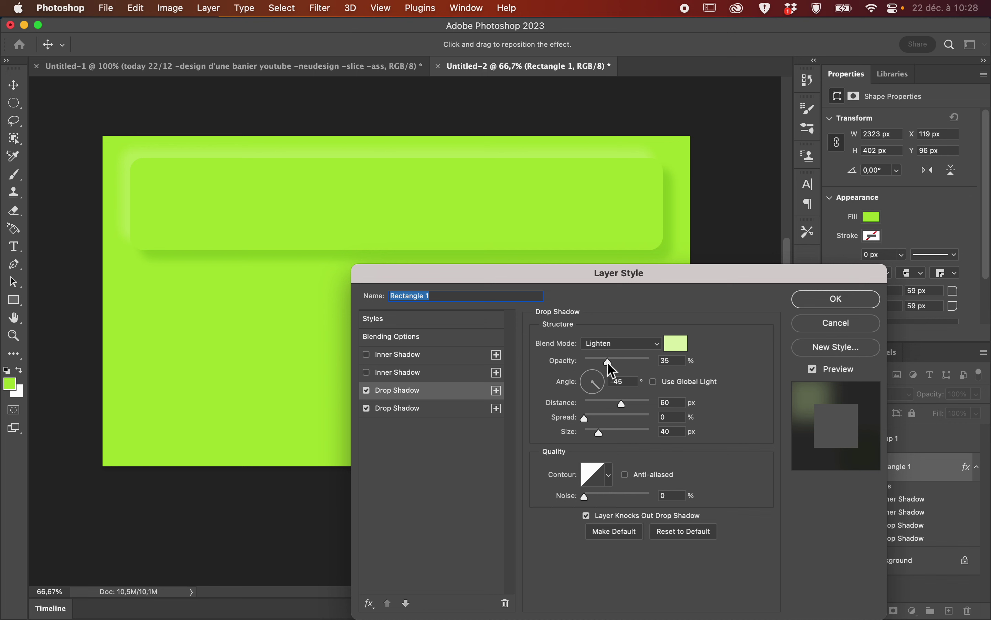
{"action": "left_click_drag", "start_coordinate": [607, 361], "coordinate": [598, 360]}
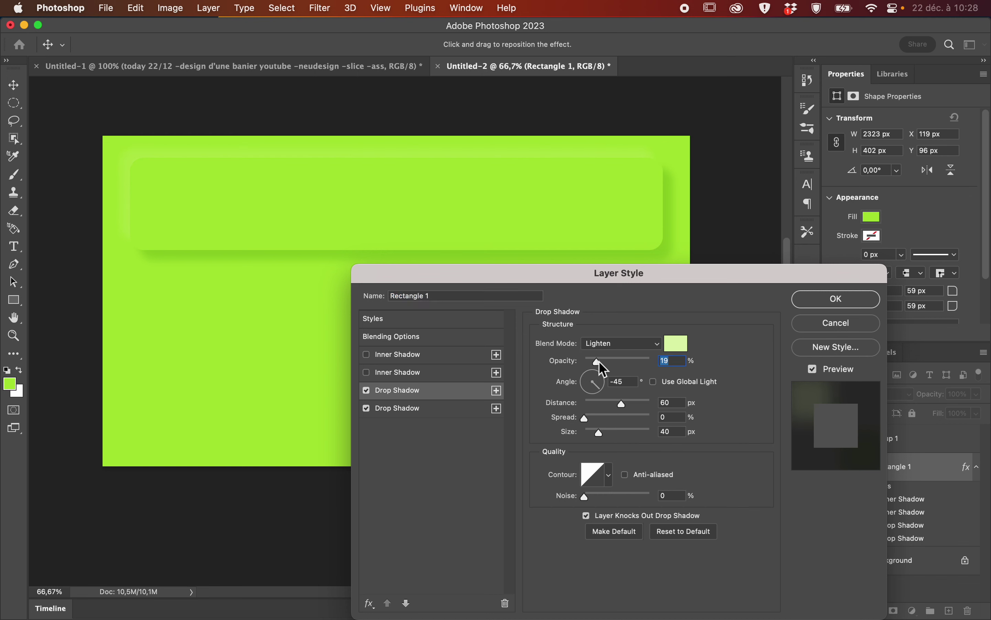
{"action": "left_click", "coordinate": [467, 408]}
{"action": "left_click_drag", "start_coordinate": [607, 365], "coordinate": [599, 362]}
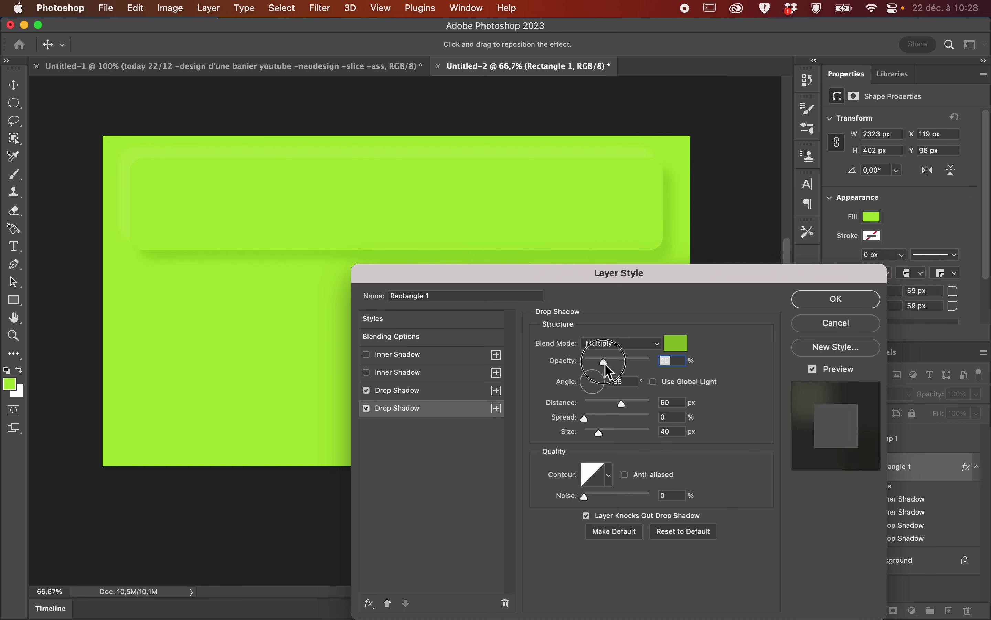
{"action": "left_click", "coordinate": [811, 301]}
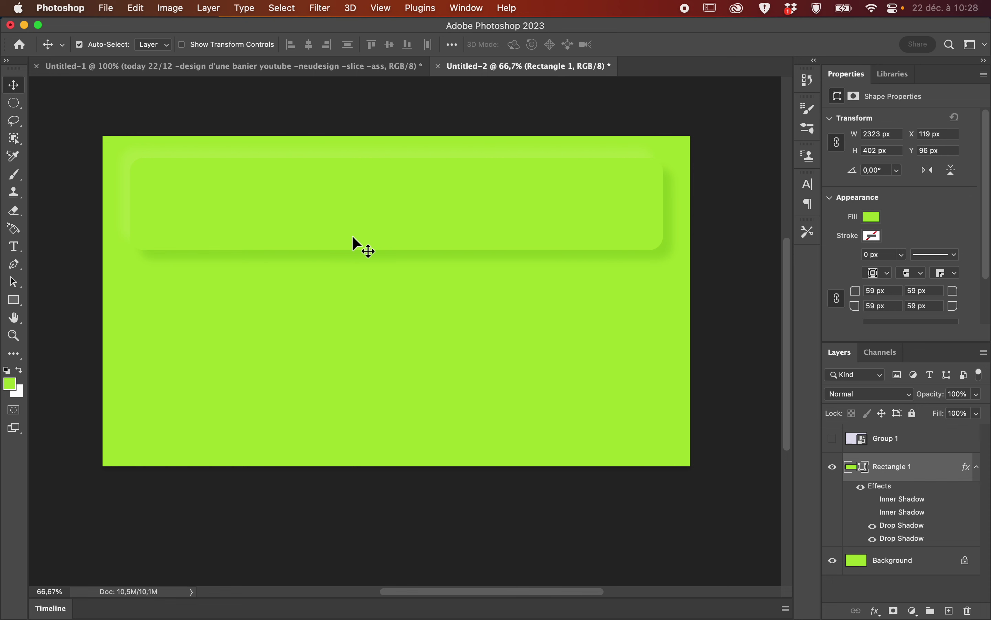
Collapse the effects list of the Rectangle 1 layer and rename the layer "boutton".
{"action": "left_click", "coordinate": [977, 469]}
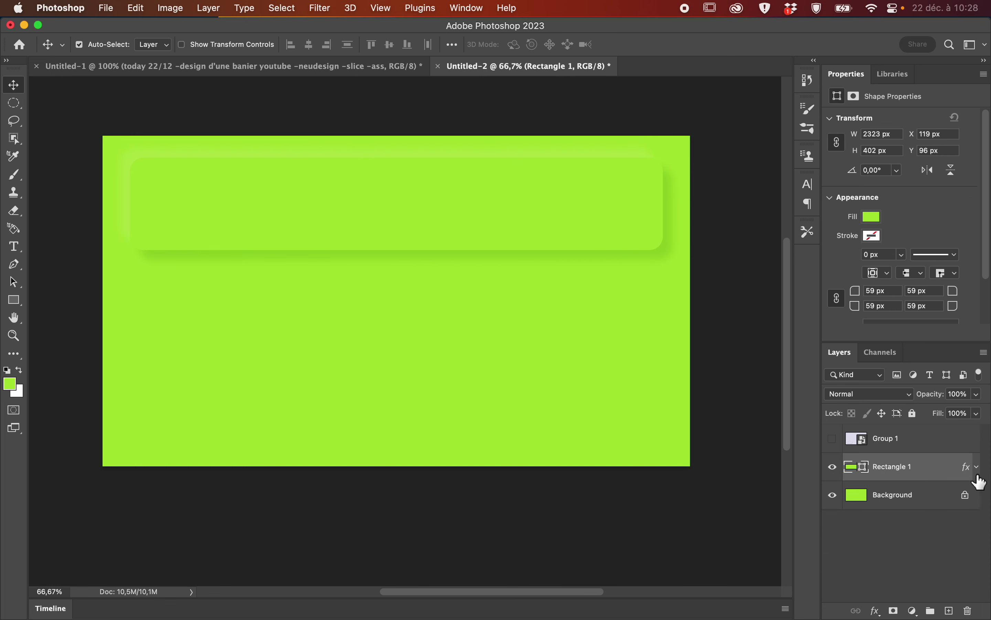
{"action": "double_click", "coordinate": [903, 470]}
{"action": "type", "text": "boutton"}
{"action": "key", "text": "Return"}
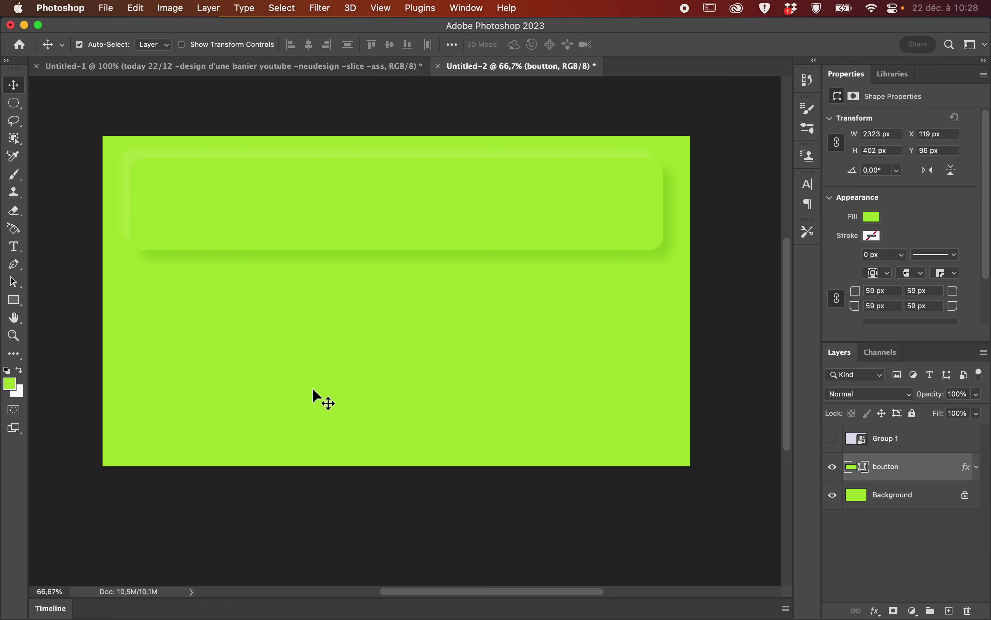
Add a paragraph text layer inside the button shape reading "mister i" in Poppins Bold at 60 pt.
{"action": "left_click", "coordinate": [15, 248]}
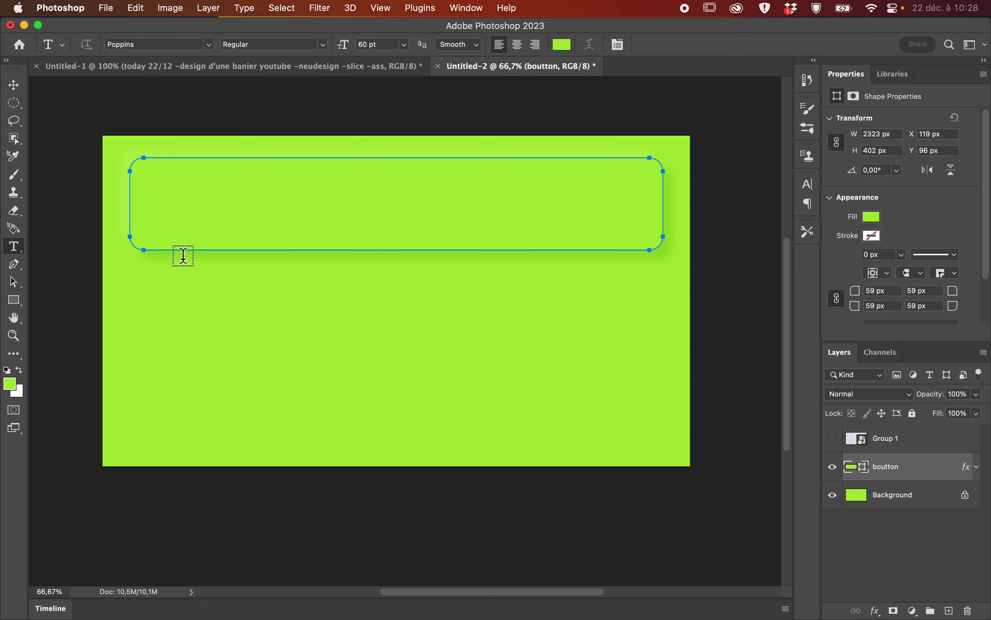
{"action": "left_click", "coordinate": [187, 224]}
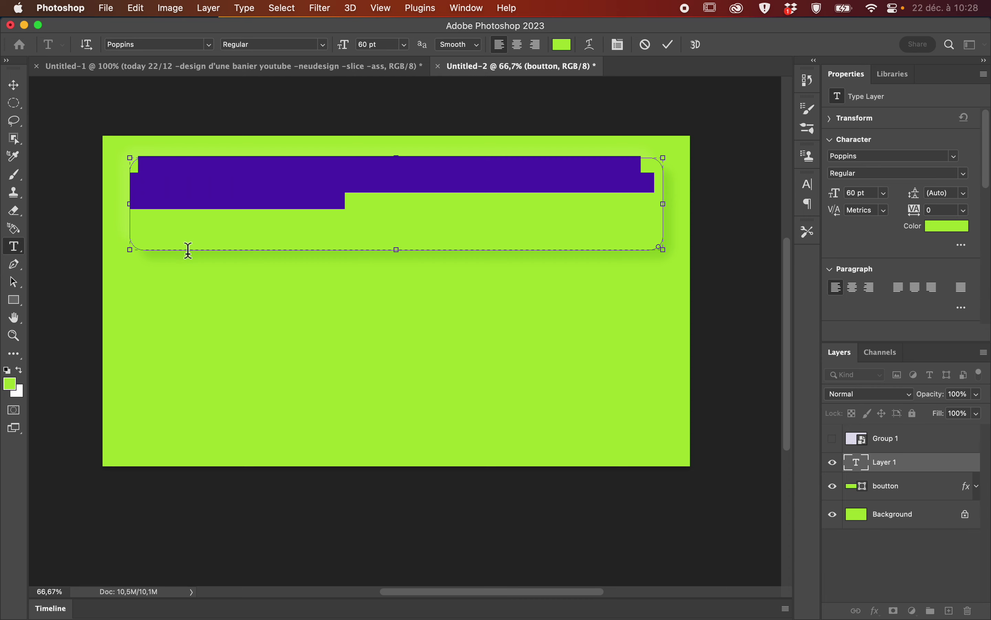
{"action": "left_click", "coordinate": [209, 44]}
{"action": "key", "text": "Up"}
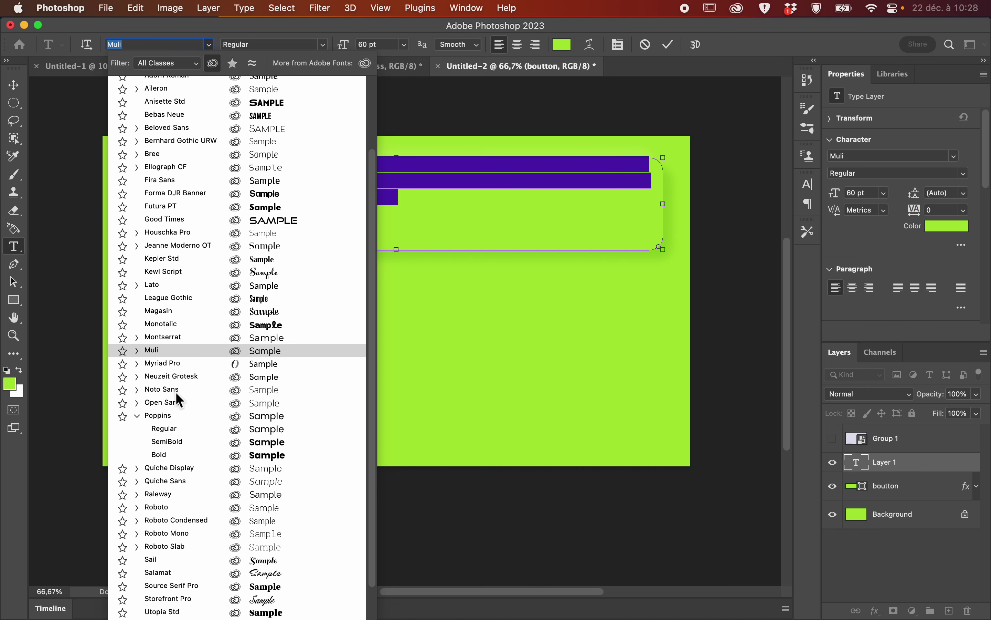
{"action": "left_click", "coordinate": [176, 452]}
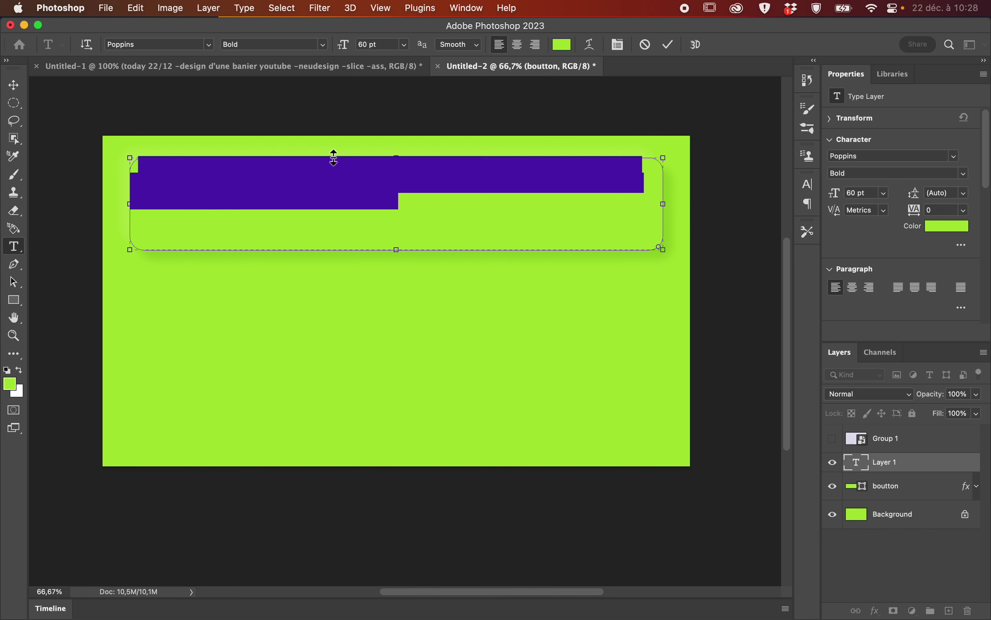
{"action": "key", "text": "BackSpace"}
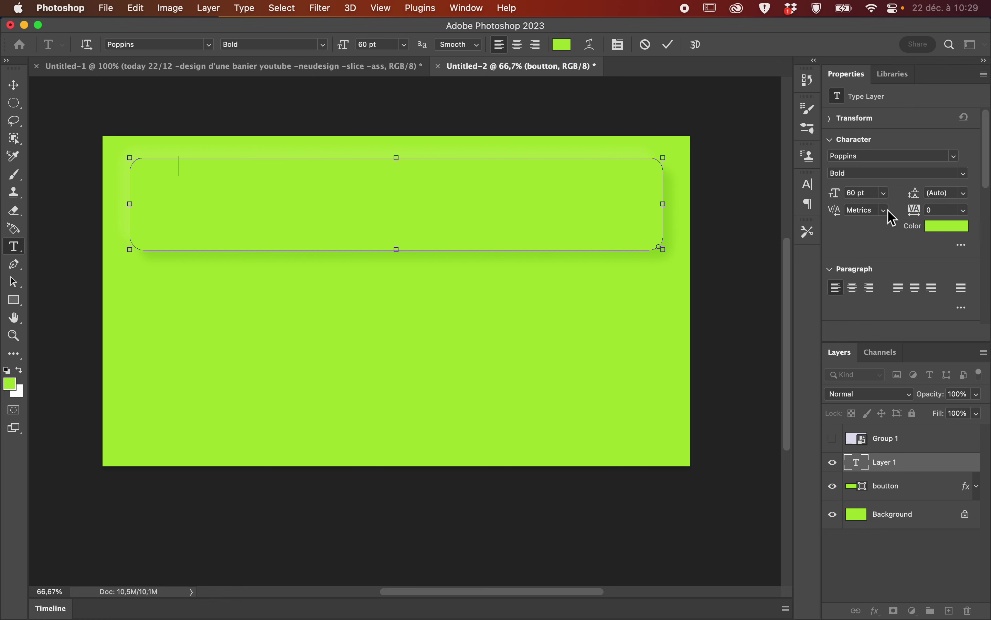
{"action": "left_click", "coordinate": [885, 193]}
{"action": "left_click", "coordinate": [876, 409]}
{"action": "left_click", "coordinate": [14, 85]}
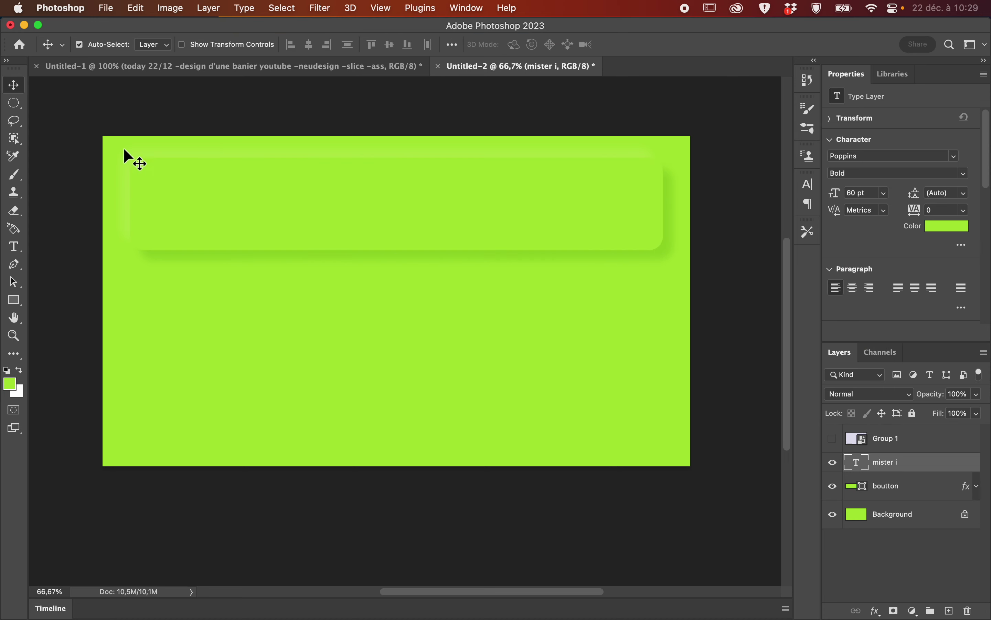
{"action": "left_click", "coordinate": [177, 179]}
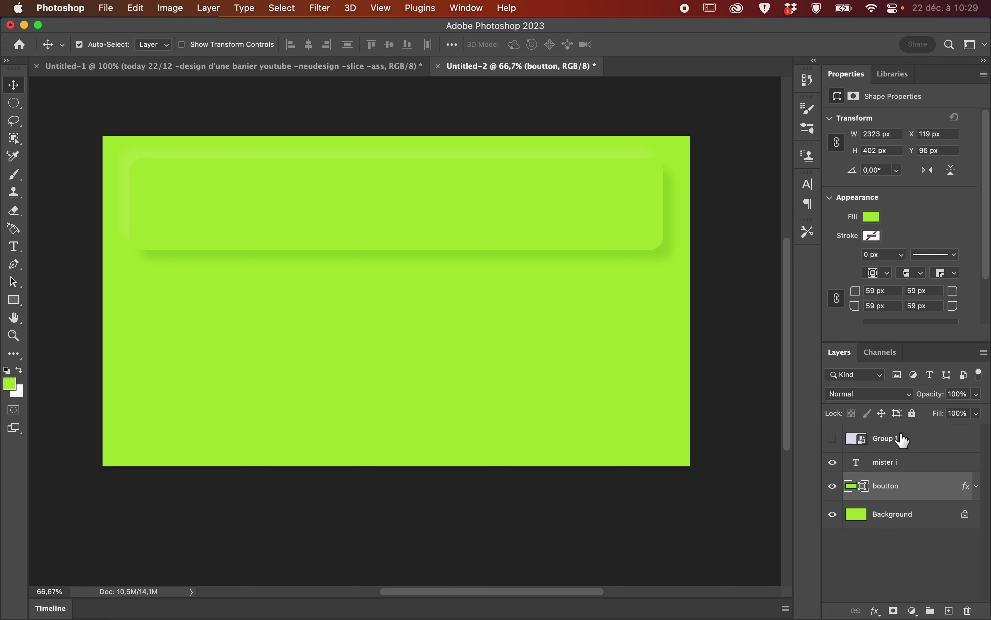
{"action": "left_click", "coordinate": [920, 465]}
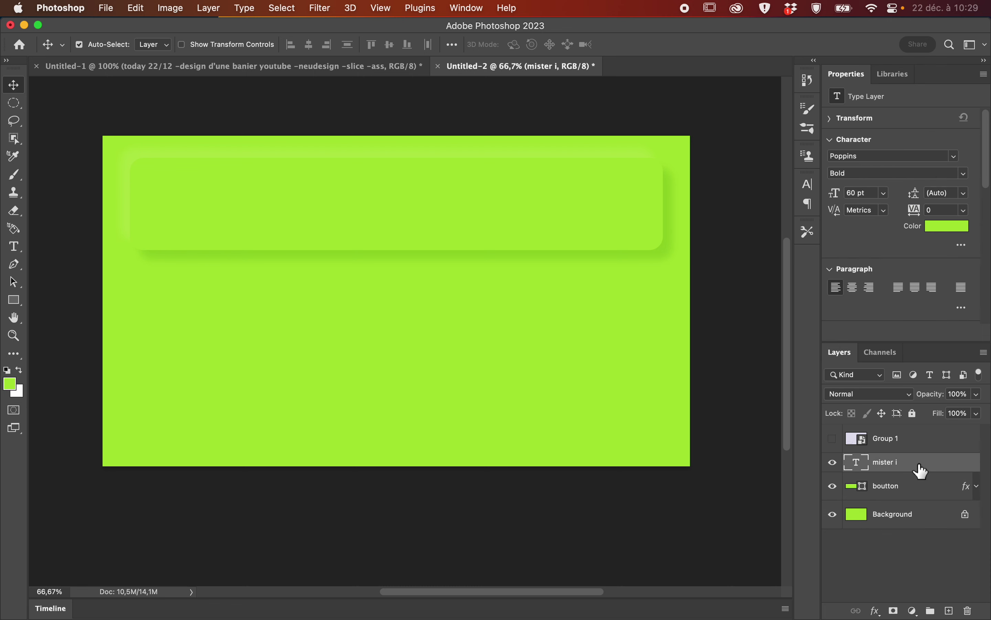
{"action": "left_click", "coordinate": [924, 485]}
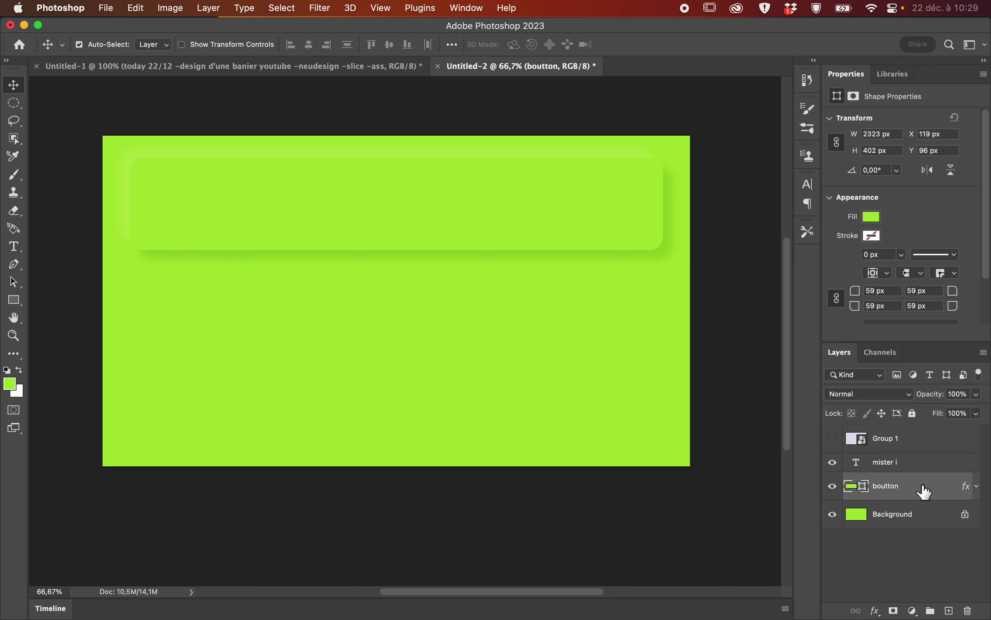
{"action": "double_click", "coordinate": [918, 491]}
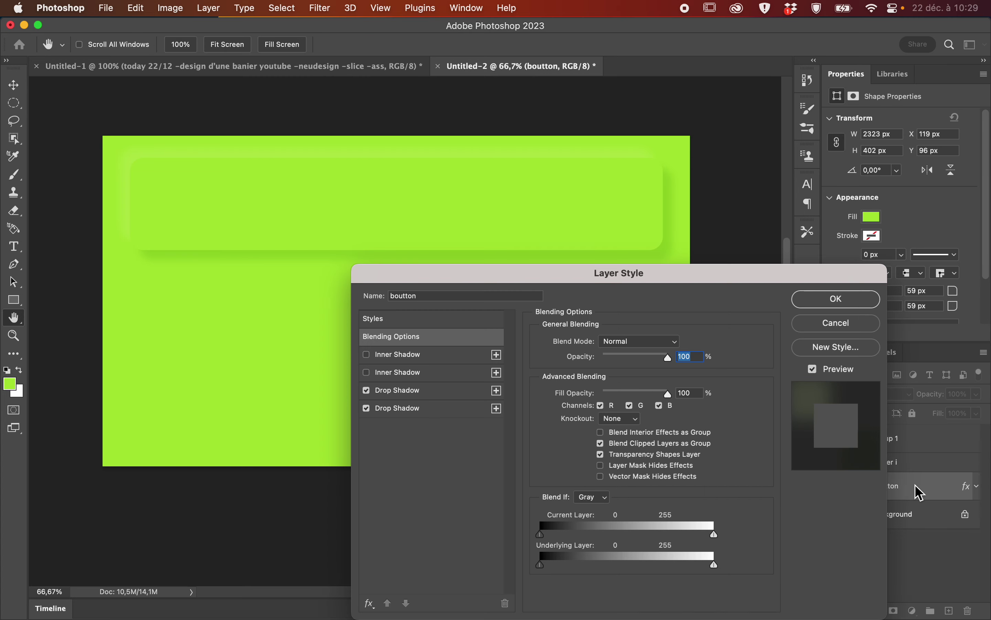
{"action": "left_click", "coordinate": [850, 325]}
Copy the boutton layer's style and paste it onto the mister i text layer.
{"action": "right_click", "coordinate": [926, 496]}
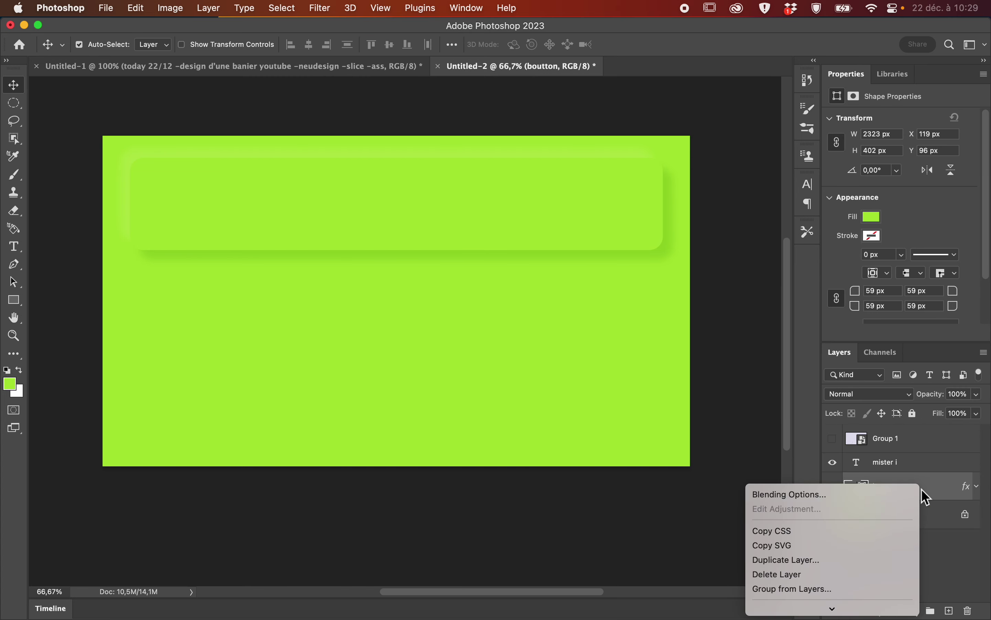
{"action": "mouse_move", "coordinate": [832, 609]}
{"action": "mouse_move", "coordinate": [877, 603]}
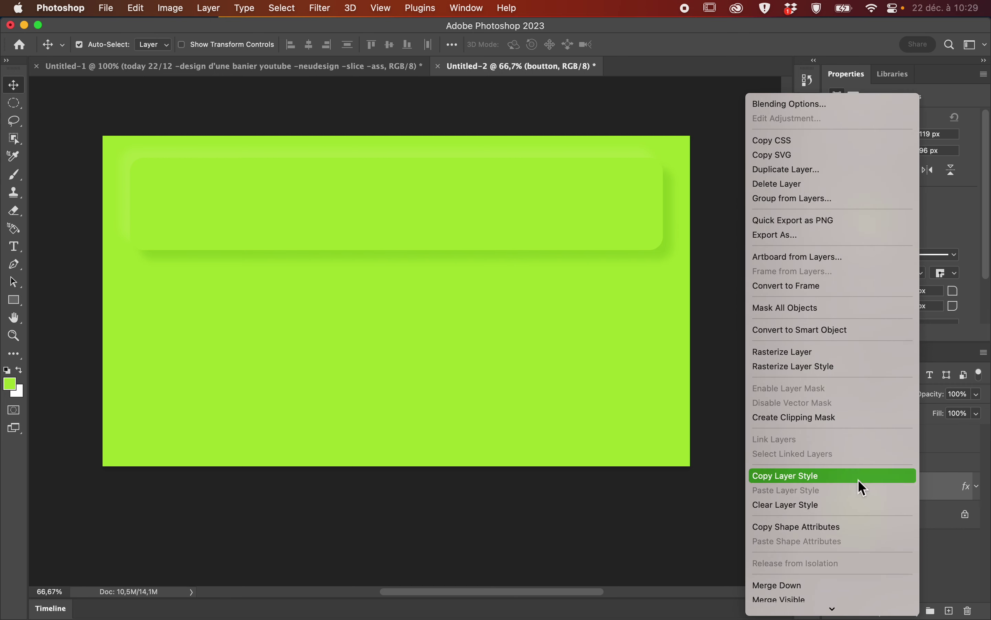
{"action": "left_click", "coordinate": [861, 476]}
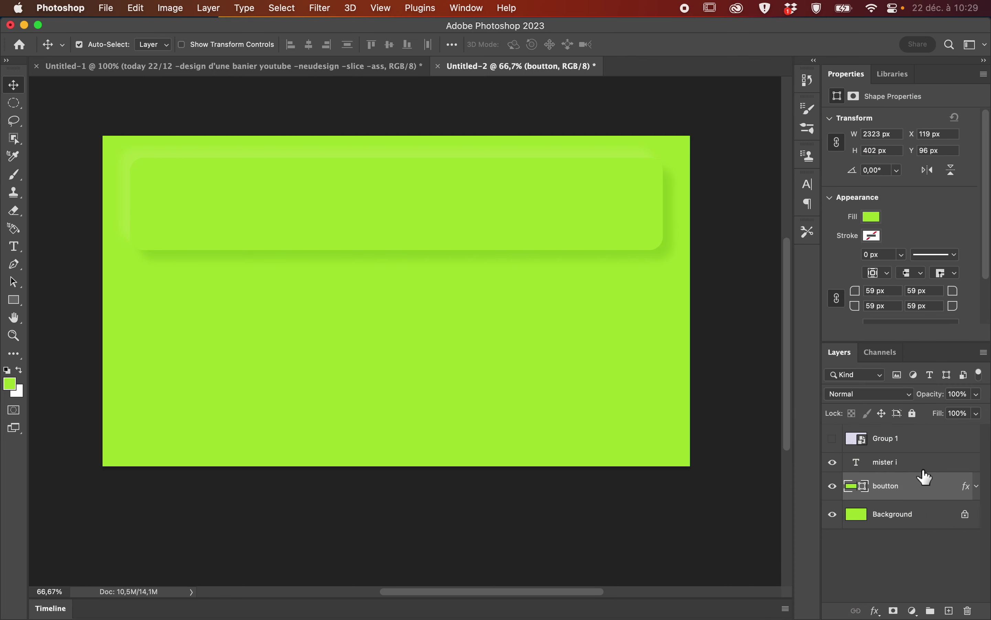
{"action": "left_click", "coordinate": [925, 468]}
{"action": "right_click", "coordinate": [922, 468]}
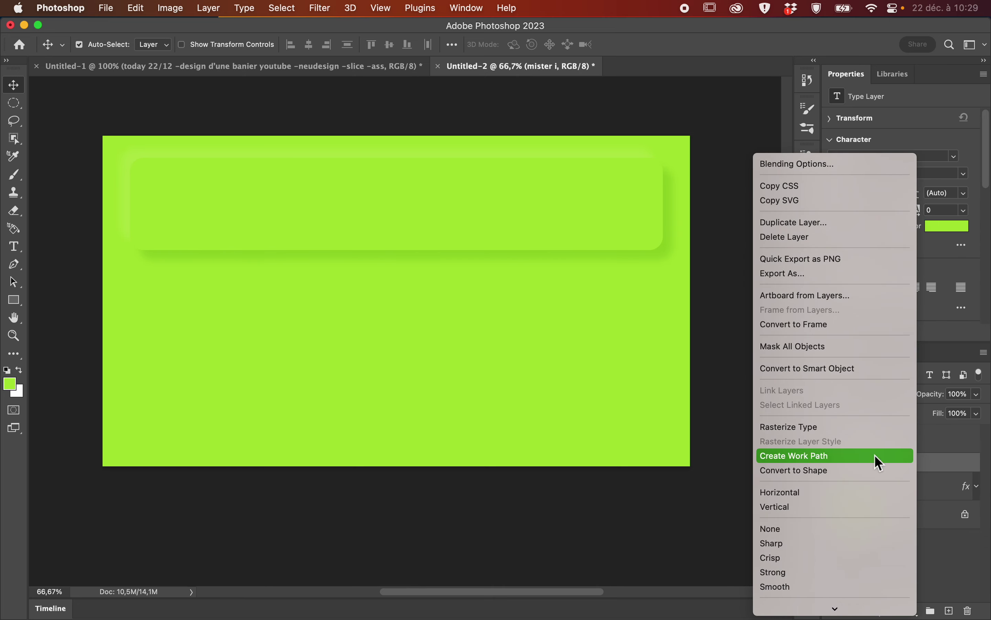
{"action": "scroll", "coordinate": [883, 408], "scroll_direction": "down", "scroll_amount": 5}
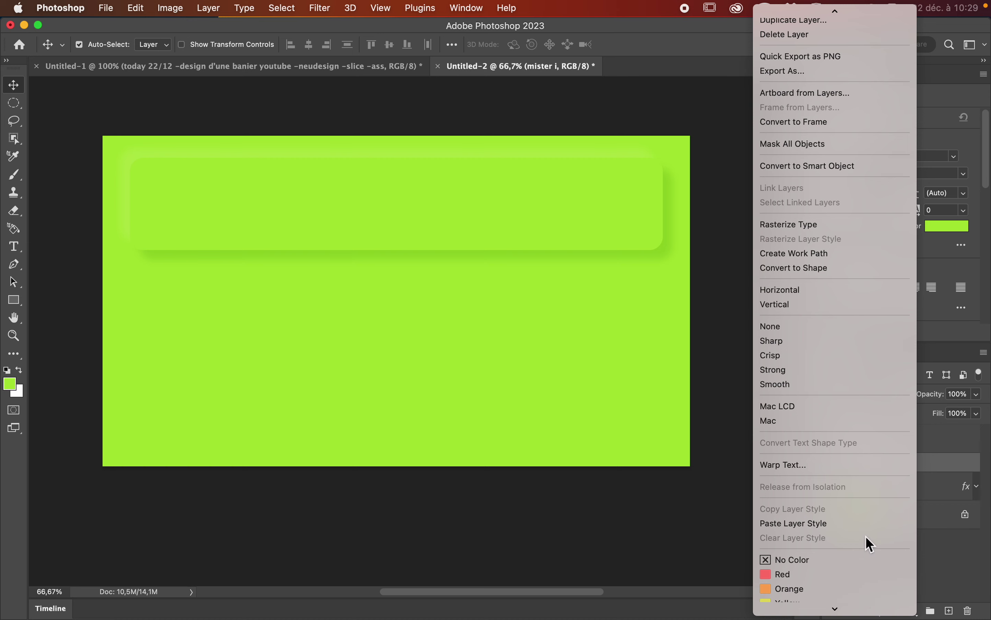
{"action": "left_click", "coordinate": [861, 528]}
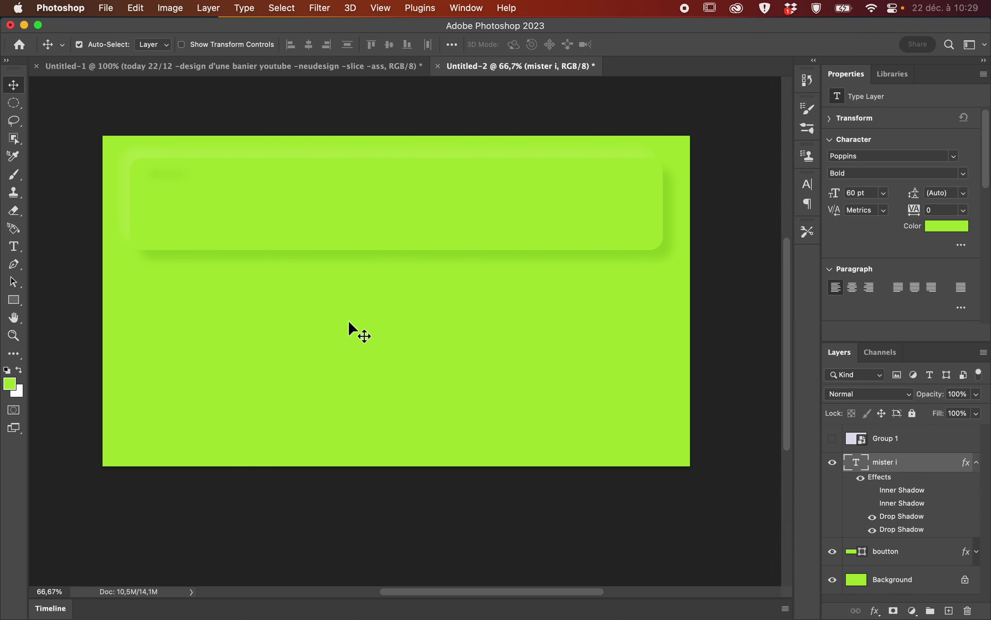
Try to move the small text, undo, and paste the boutton layer style onto the mister i layer again.
{"action": "mouse_move", "coordinate": [164, 174]}
{"action": "left_mouse_down"}
{"action": "mouse_move", "coordinate": [195, 201]}
{"action": "mouse_move", "coordinate": [165, 178]}
{"action": "left_mouse_up"}
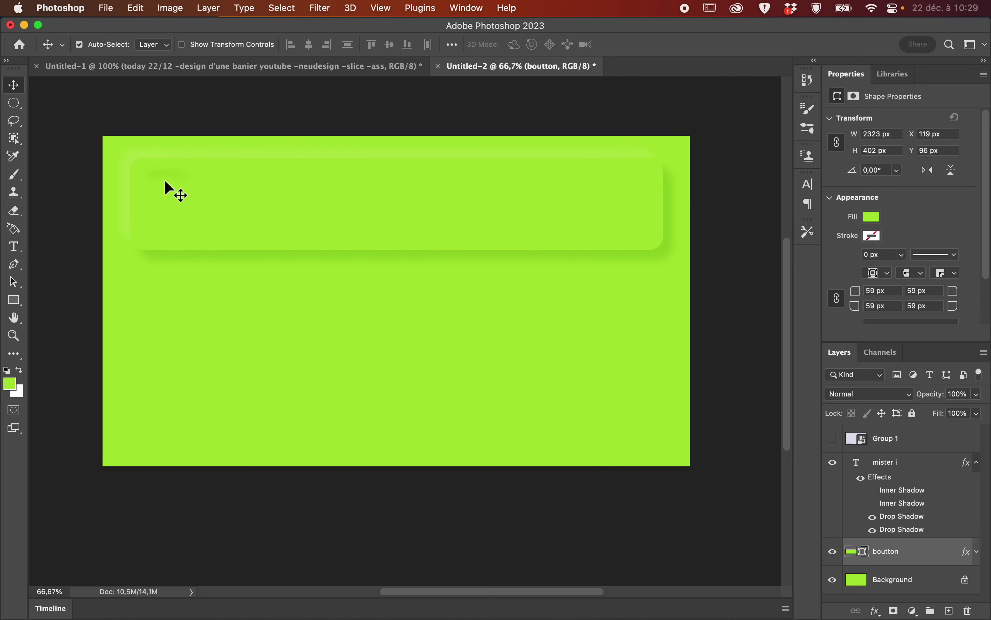
{"action": "key", "text": "super+z"}
{"action": "left_click", "coordinate": [918, 467]}
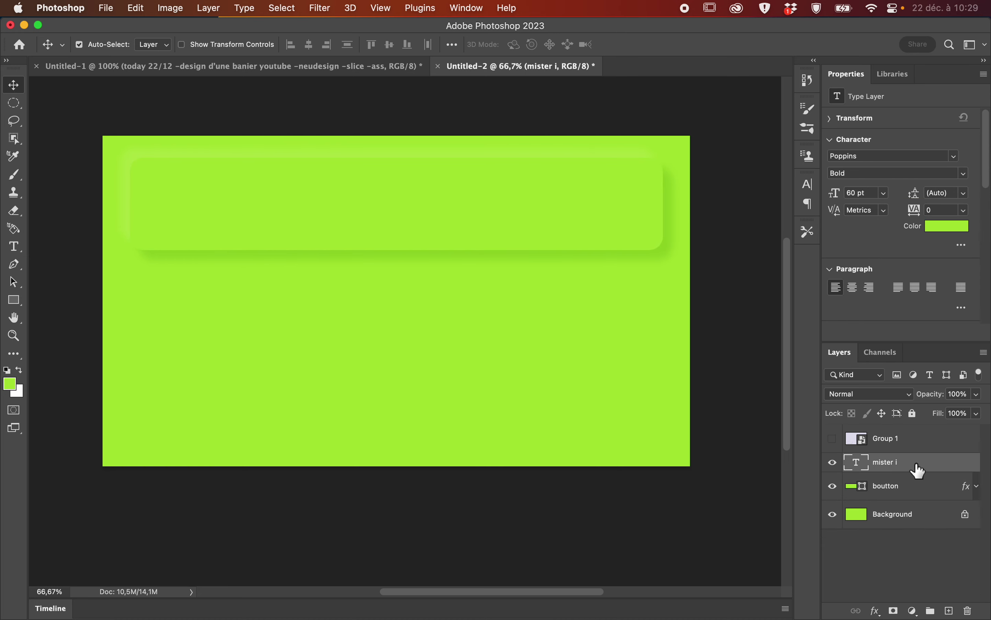
{"action": "right_click", "coordinate": [917, 467]}
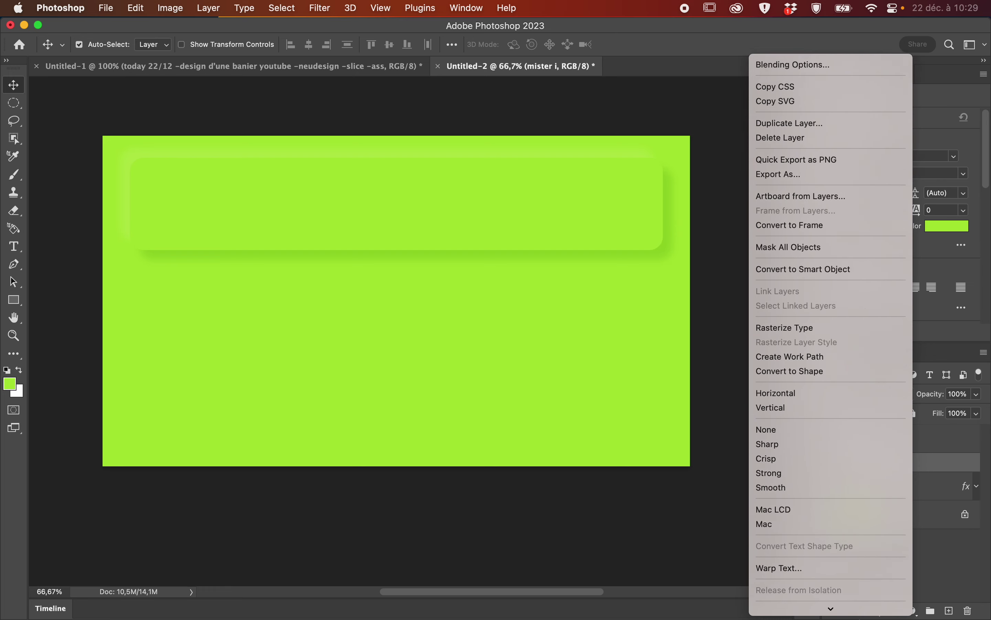
{"action": "left_click", "coordinate": [847, 440]}
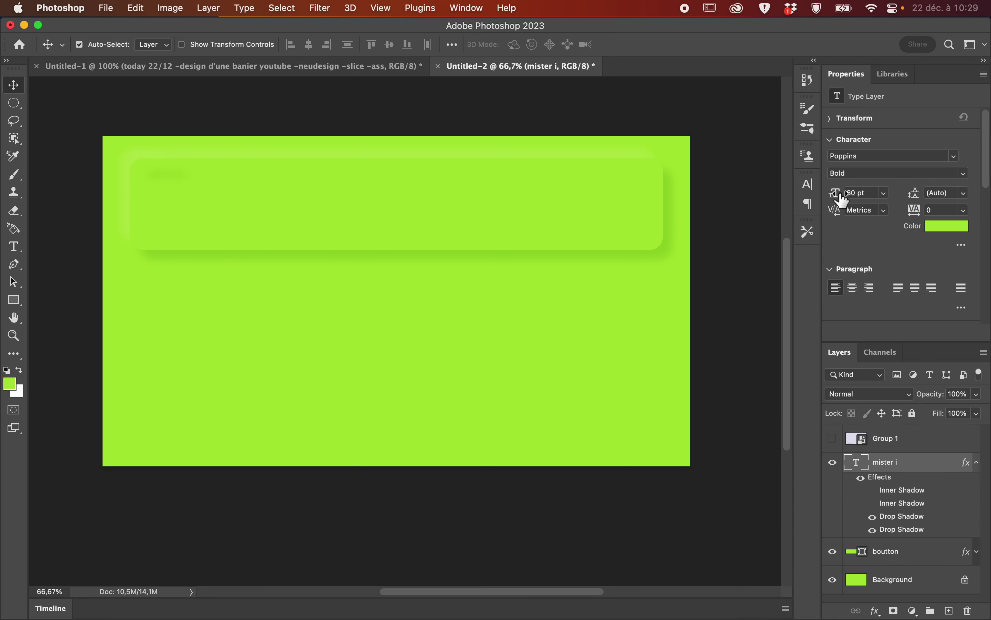
Enlarge the mister i text to 399 pt.
{"action": "left_click_drag", "start_coordinate": [836, 196], "coordinate": [942, 195]}
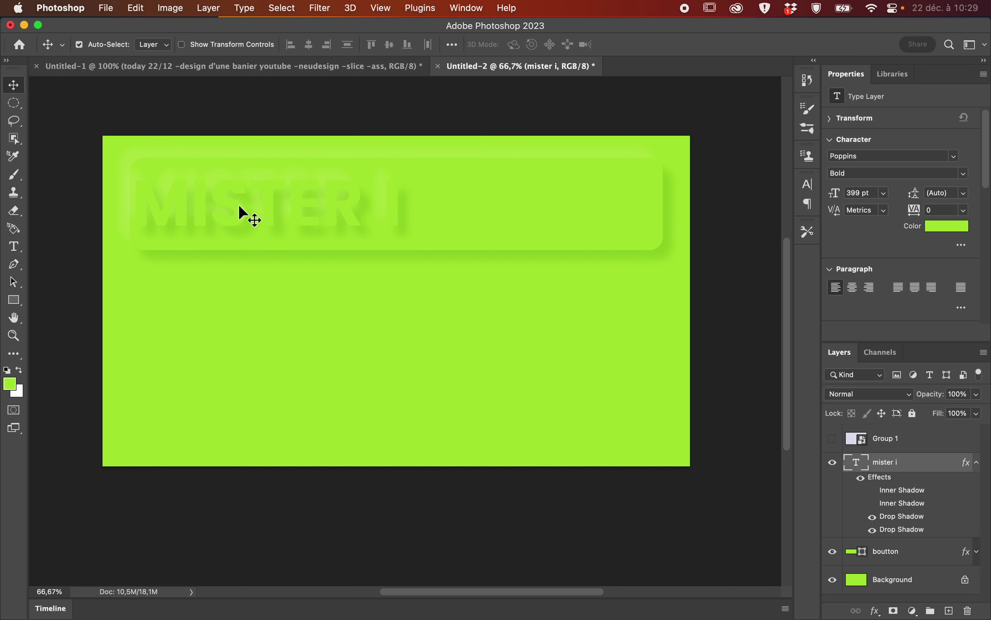
{"action": "left_click", "coordinate": [266, 211]}
Lock the boutton layer and move the mister i text rightward toward the middle of the button shape.
{"action": "left_click", "coordinate": [942, 553]}
{"action": "left_click", "coordinate": [912, 416]}
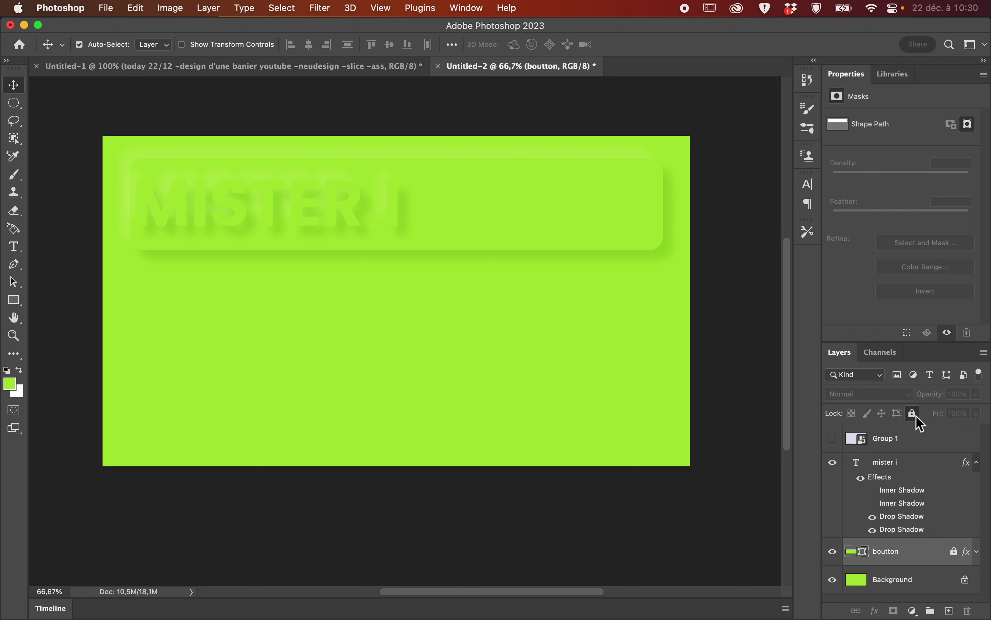
{"action": "left_click", "coordinate": [919, 463]}
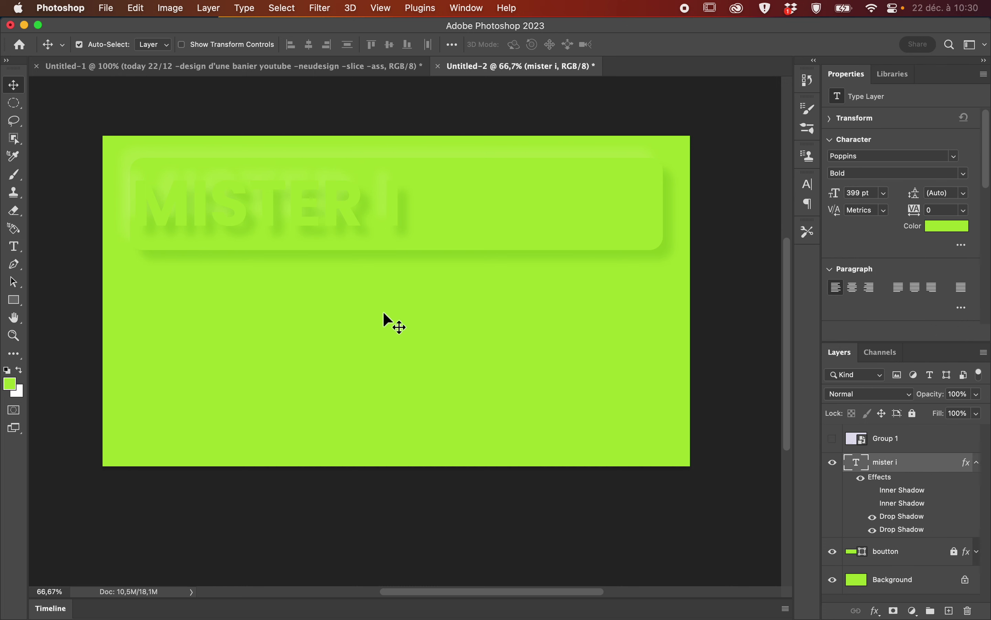
{"action": "left_click_drag", "start_coordinate": [351, 210], "coordinate": [450, 208]}
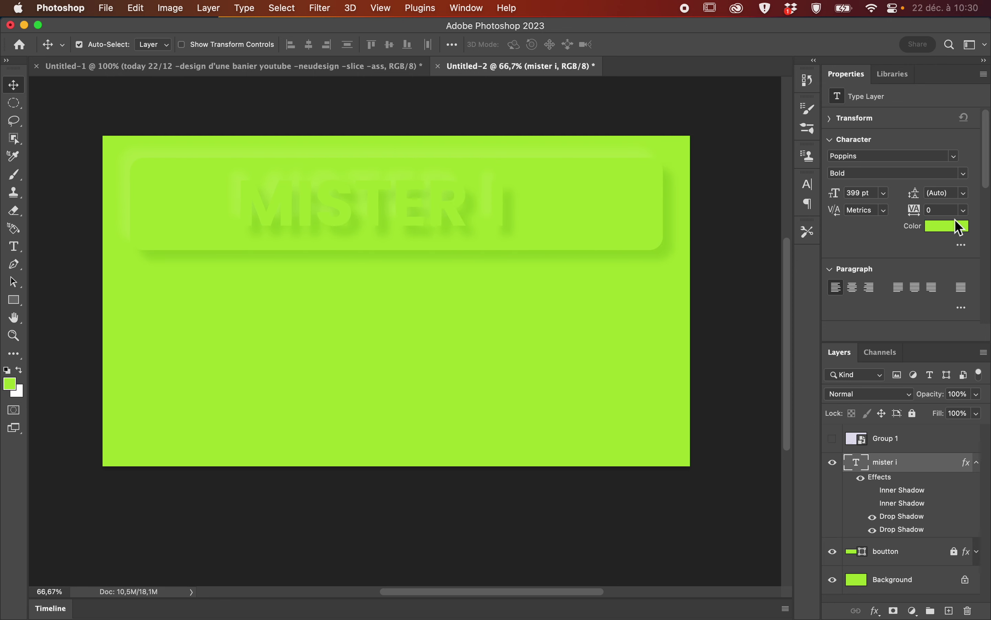
Recolour the mister i text with the purple from the "test couleur yt" colour theme in the IDENTITÉ YT library.
{"action": "left_click", "coordinate": [894, 79]}
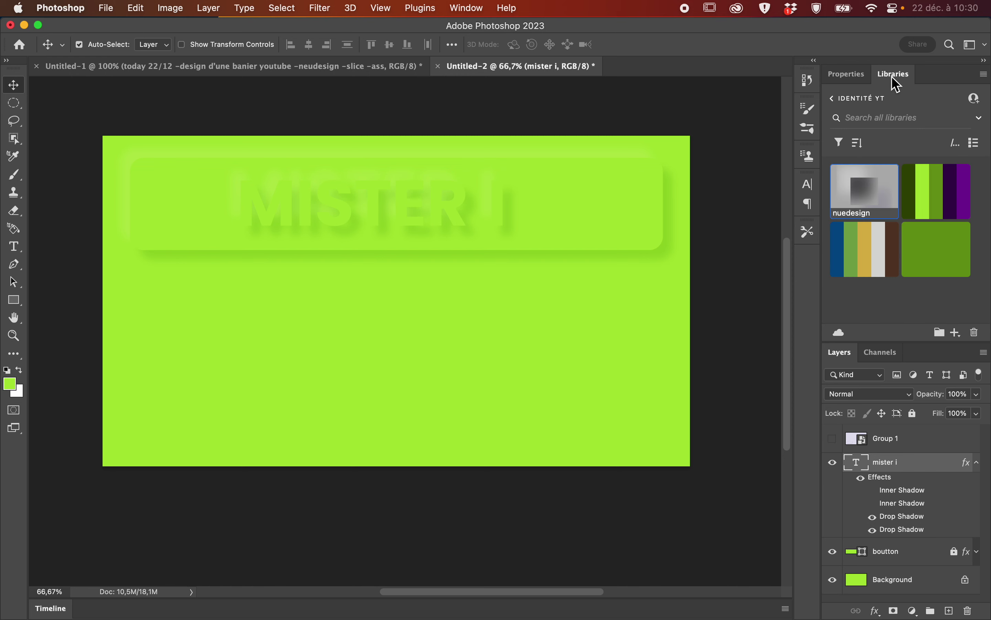
{"action": "left_click", "coordinate": [931, 257]}
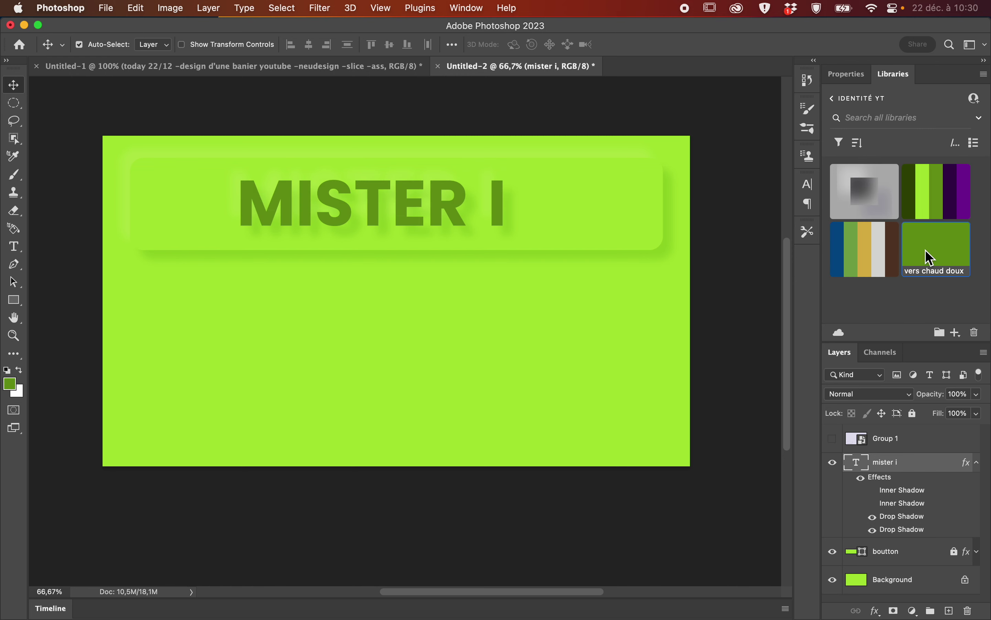
{"action": "left_click", "coordinate": [937, 206]}
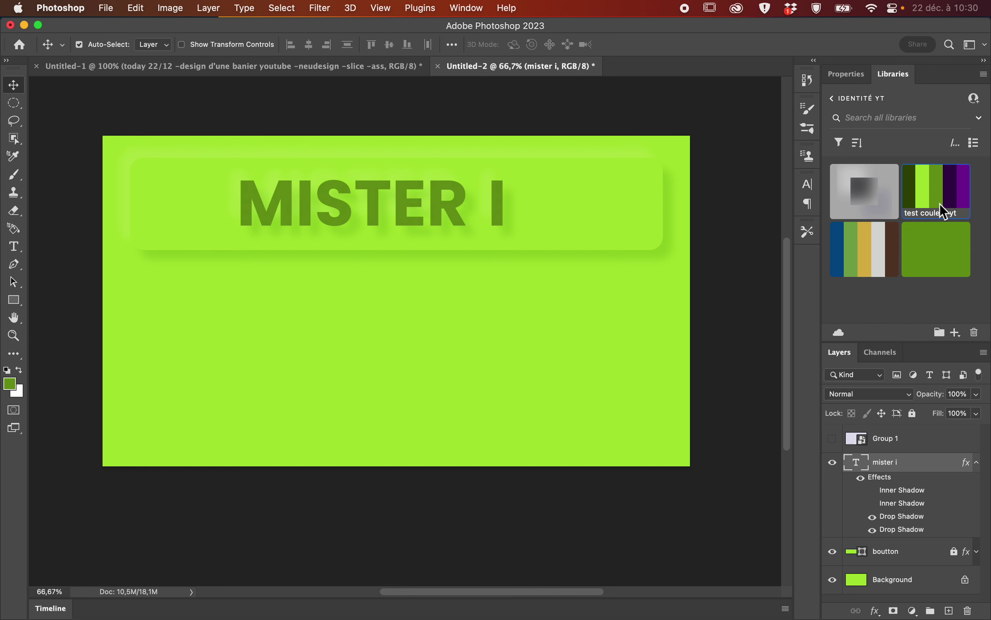
{"action": "left_click", "coordinate": [969, 208]}
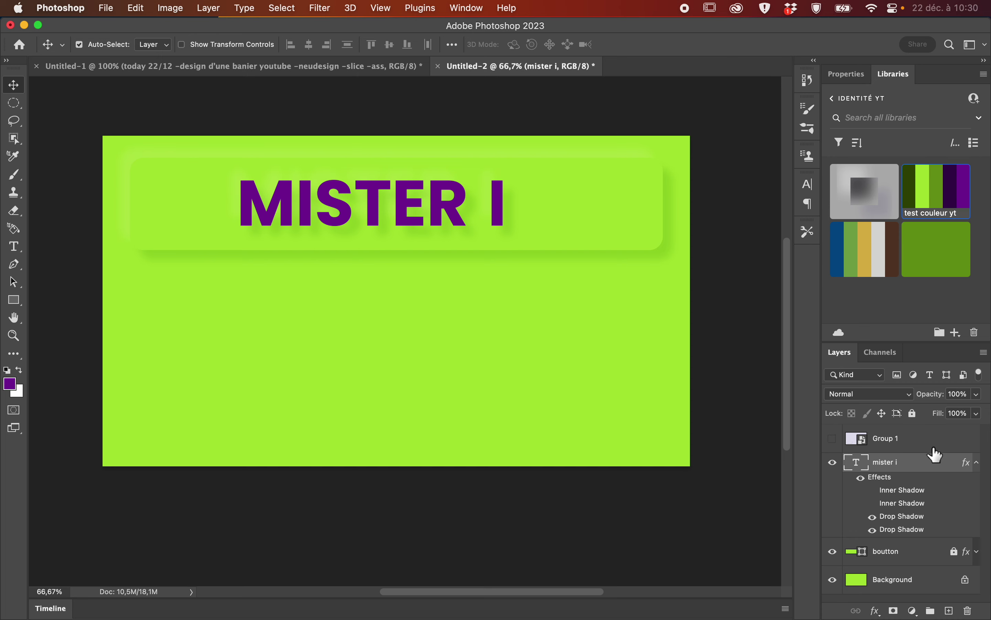
Try both inner shadows in the mister i text's layer style and switch them off again.
{"action": "double_click", "coordinate": [931, 472]}
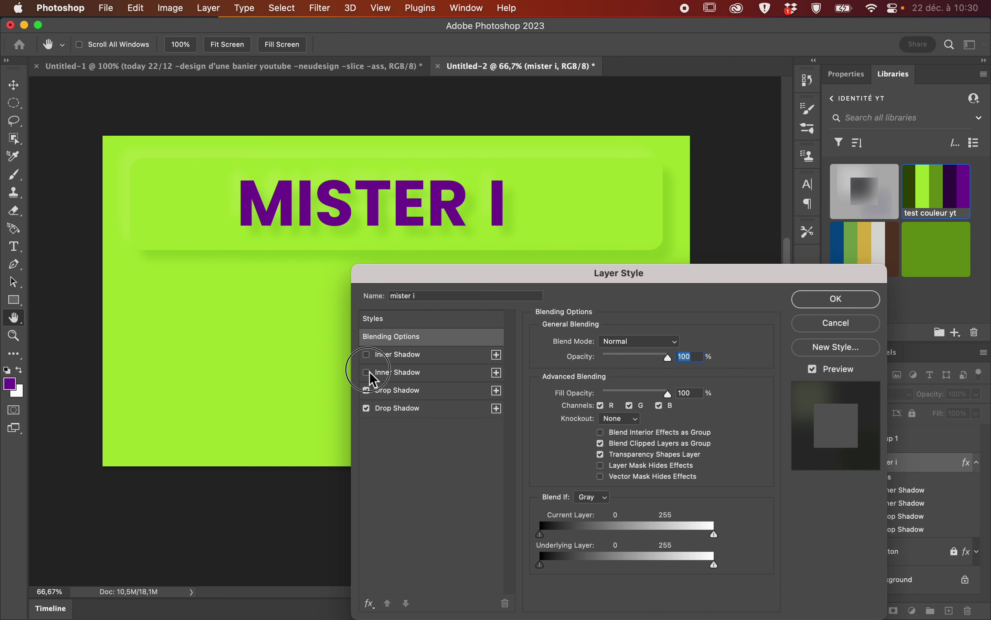
{"action": "left_click", "coordinate": [366, 355]}
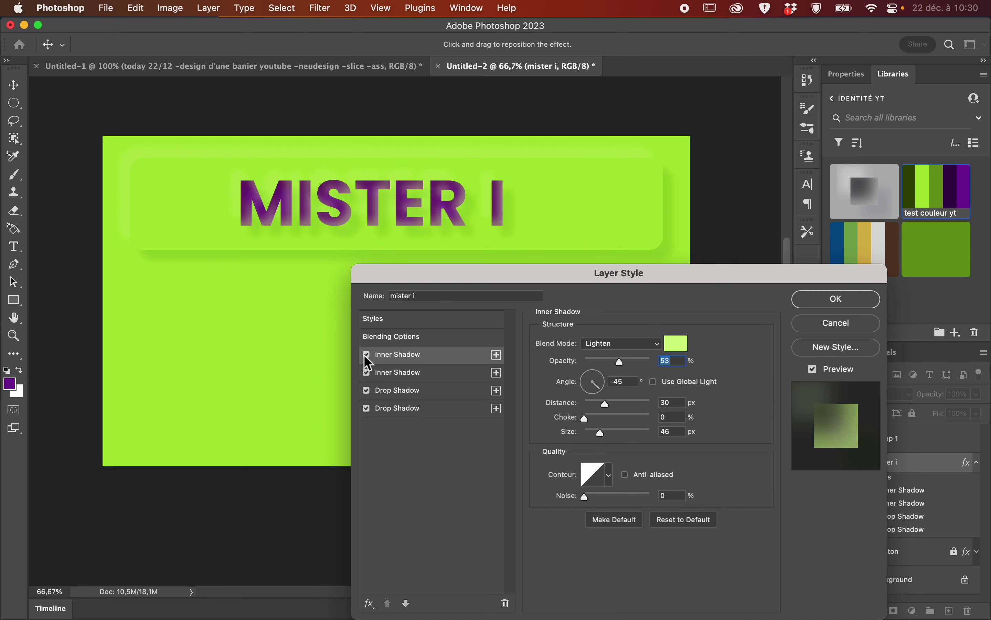
{"action": "left_click", "coordinate": [429, 410]}
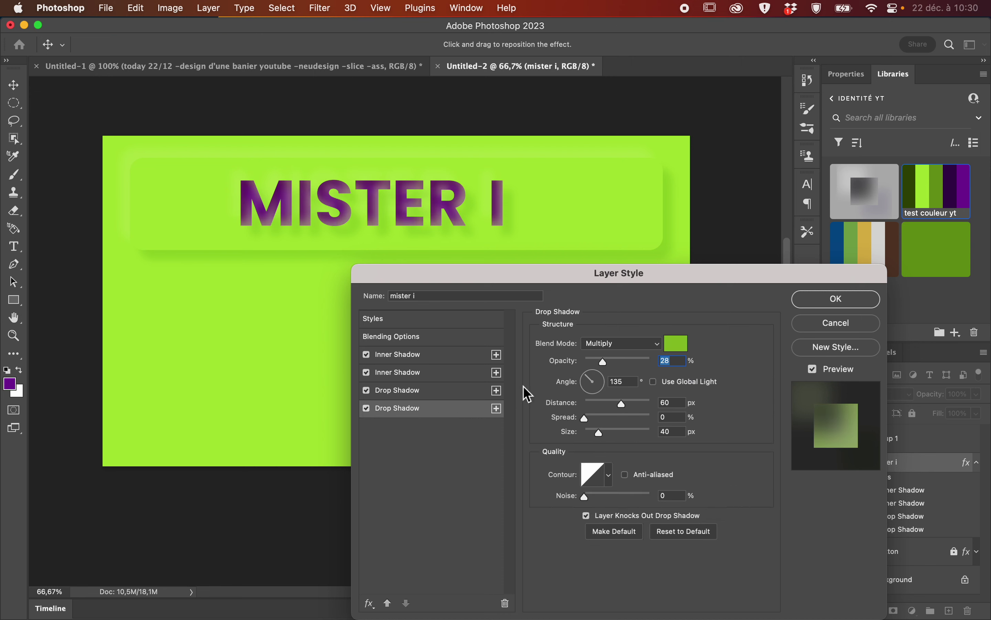
{"action": "left_click", "coordinate": [677, 344]}
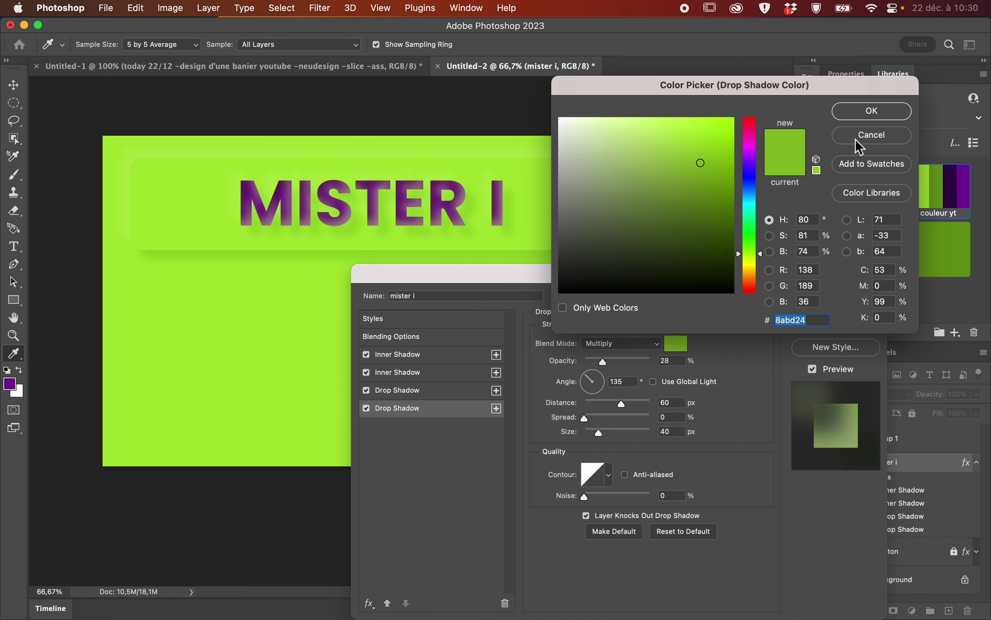
{"action": "left_click", "coordinate": [879, 138]}
{"action": "left_click", "coordinate": [367, 355]}
{"action": "left_click", "coordinate": [366, 372]}
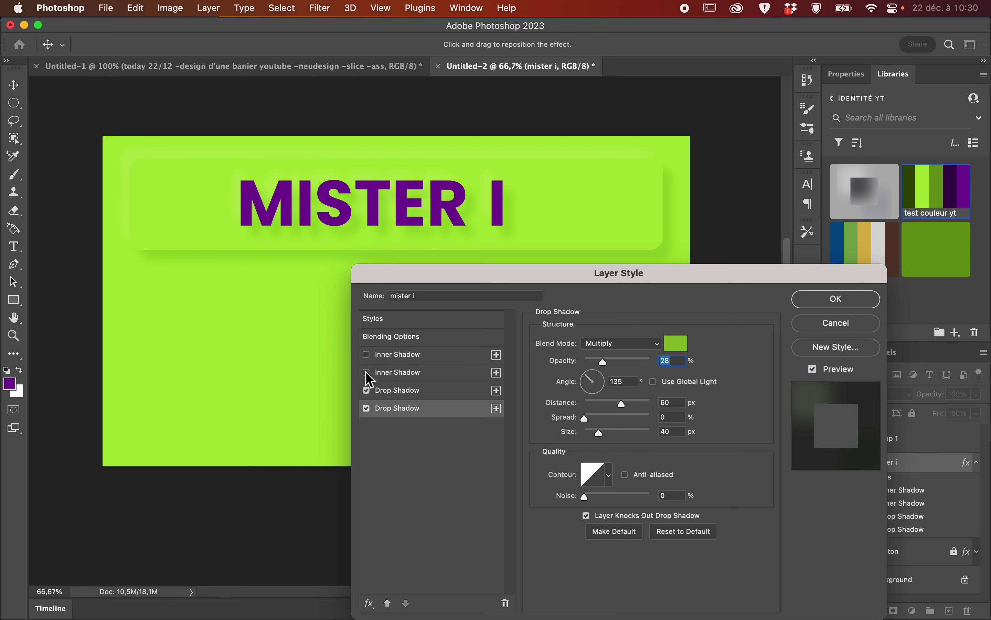
Recolour the mister i text's Multiply drop shadow dark purple, 52096a.
{"action": "left_click", "coordinate": [682, 347]}
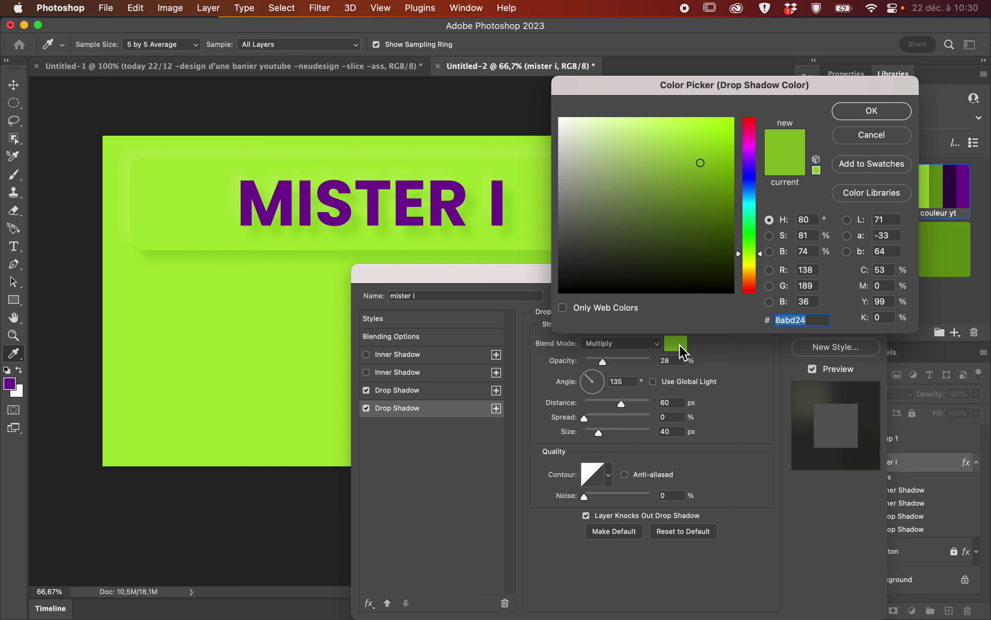
{"action": "left_click", "coordinate": [457, 221]}
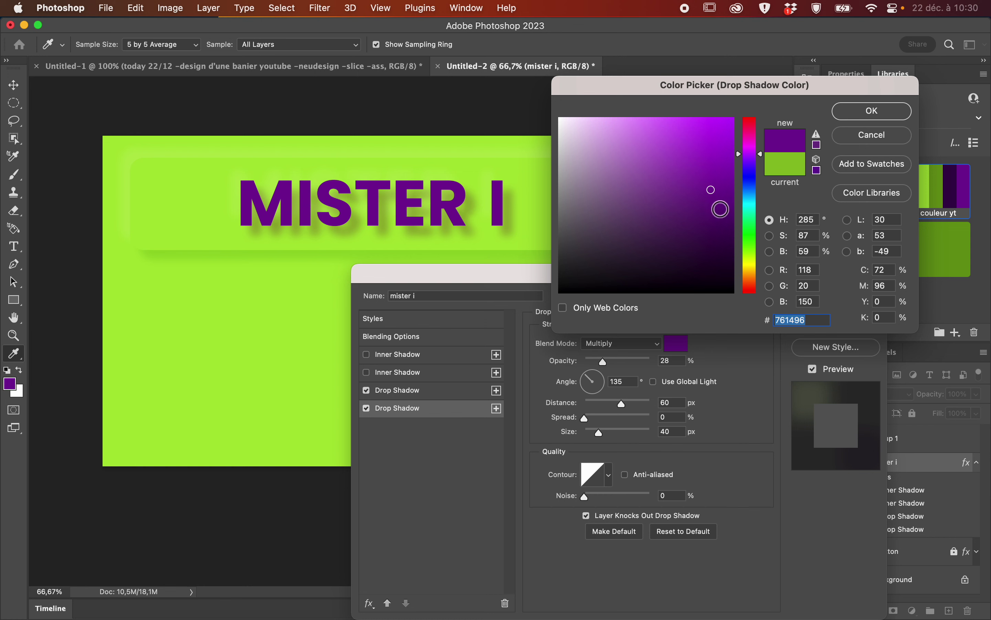
{"action": "left_click", "coordinate": [719, 214]}
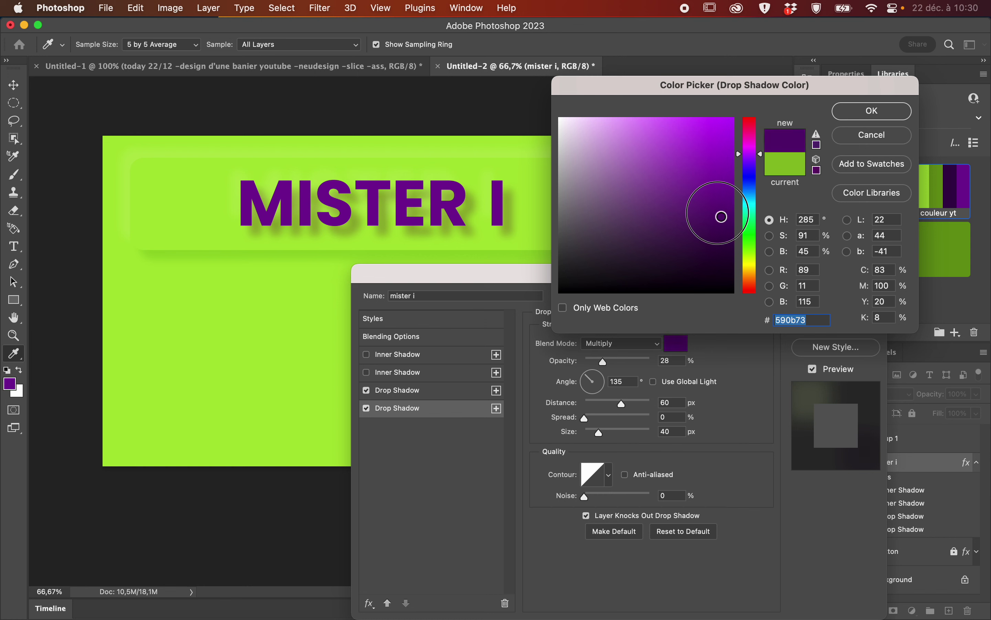
{"action": "left_click", "coordinate": [721, 220]}
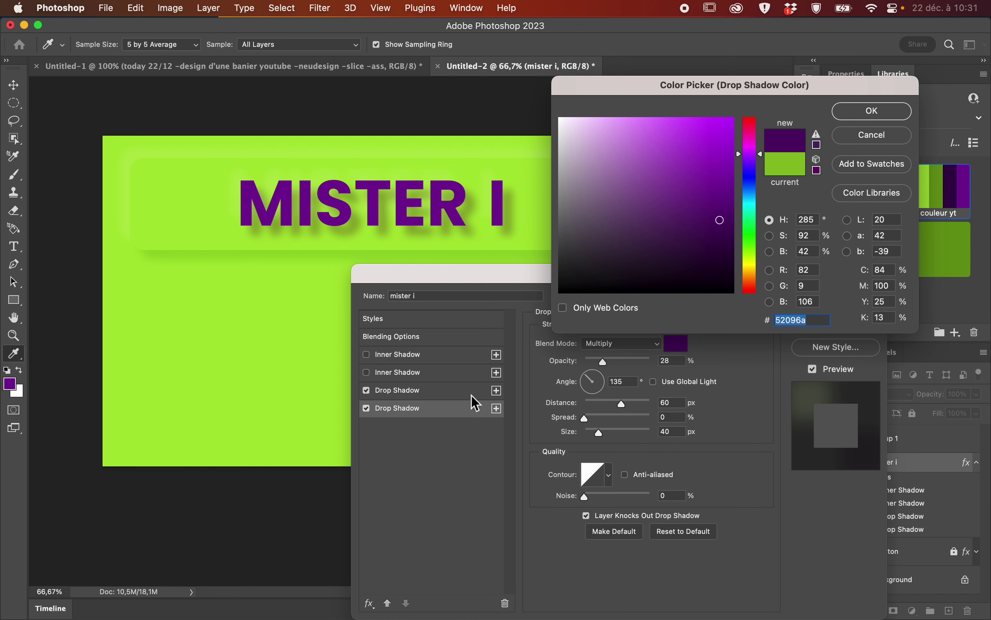
{"action": "left_click", "coordinate": [896, 114]}
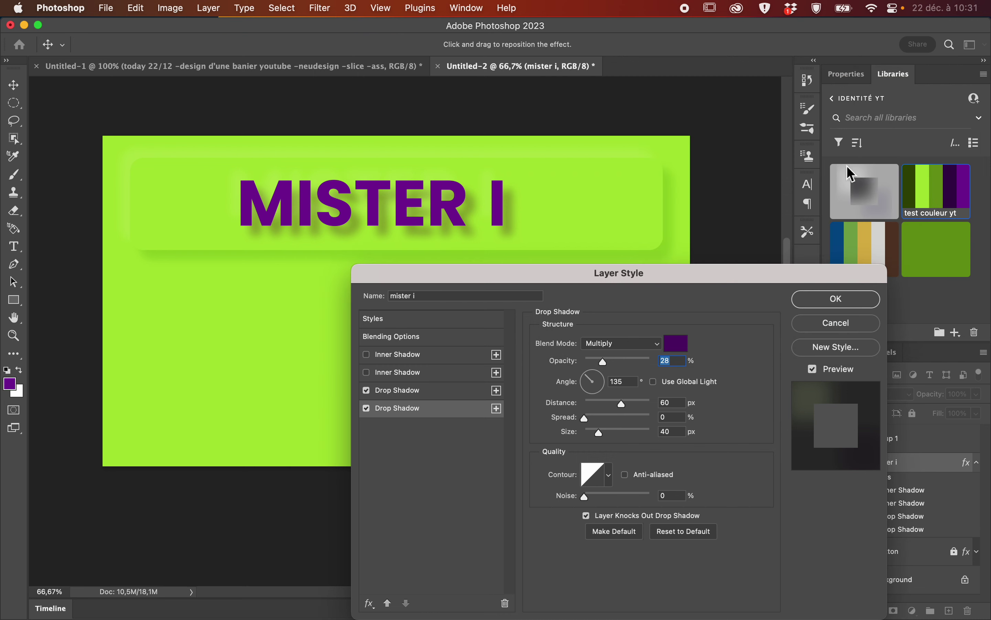
Recolour the mister i text's Lighten drop shadow light purple, df9df4, and set its opacity to 27%.
{"action": "left_click", "coordinate": [467, 396]}
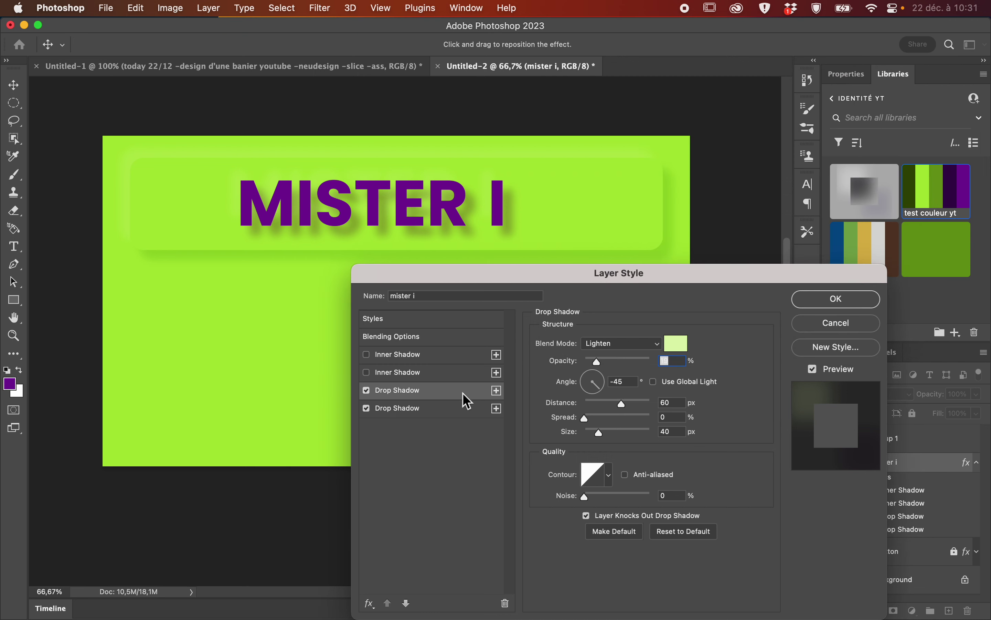
{"action": "left_click", "coordinate": [677, 344]}
{"action": "left_click_drag", "start_coordinate": [568, 130], "coordinate": [560, 115]}
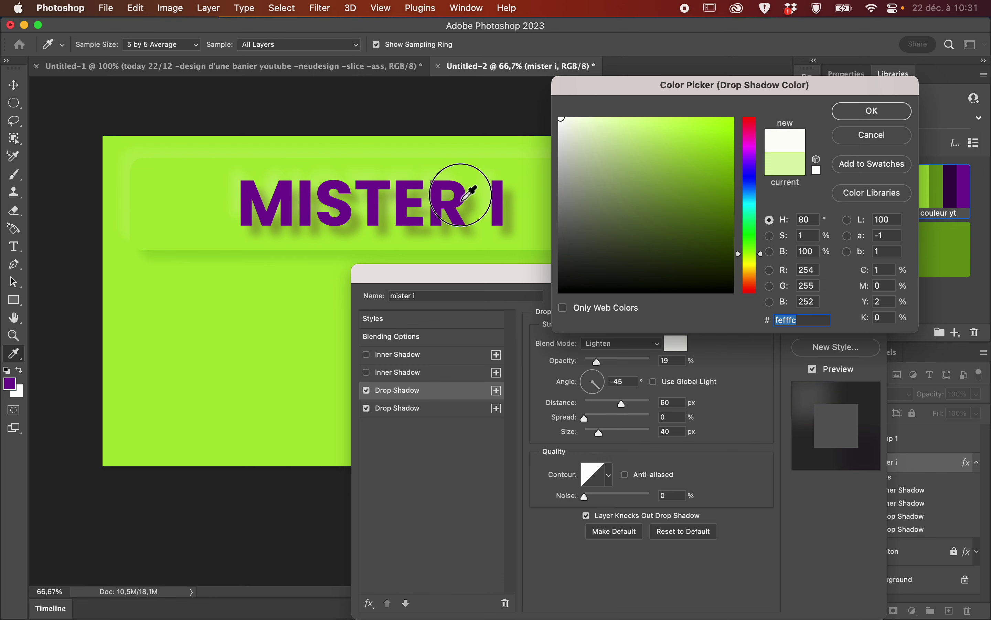
{"action": "left_click", "coordinate": [461, 201]}
{"action": "left_click", "coordinate": [624, 127]}
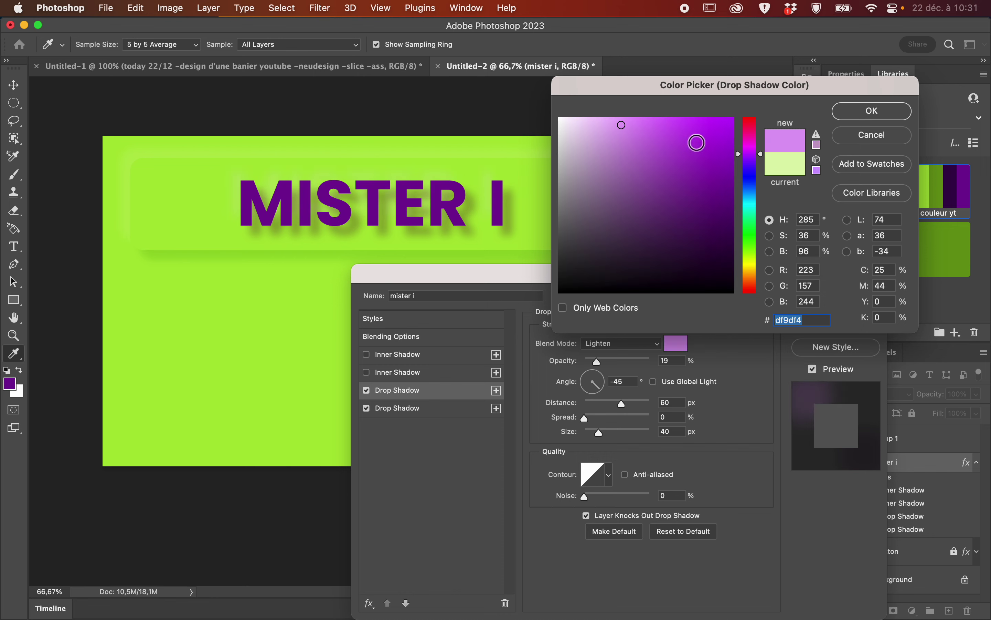
{"action": "left_click", "coordinate": [866, 116]}
{"action": "left_click", "coordinate": [618, 360]}
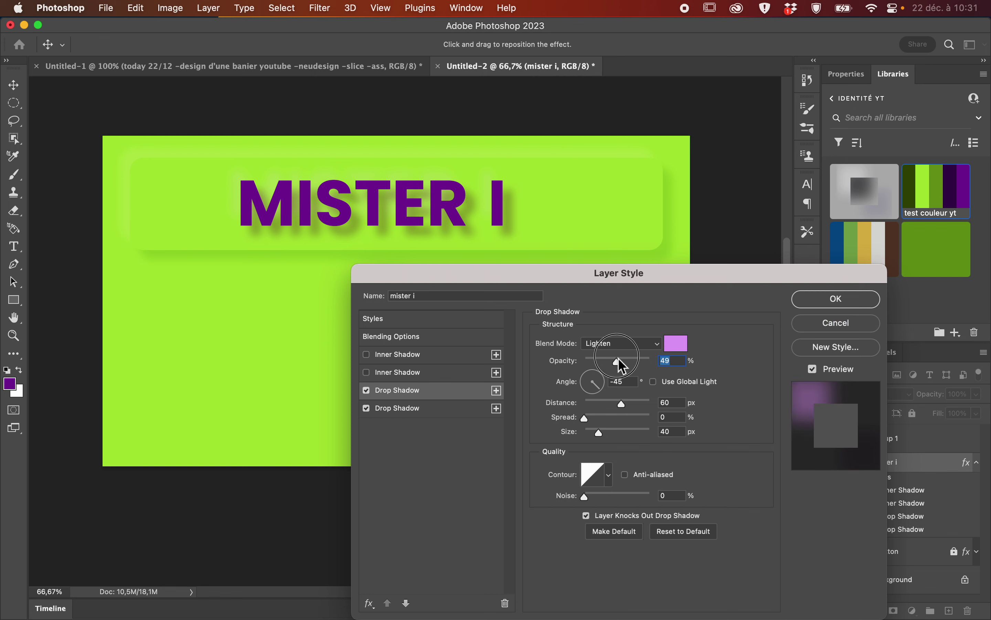
{"action": "left_click_drag", "start_coordinate": [619, 359], "coordinate": [606, 358]}
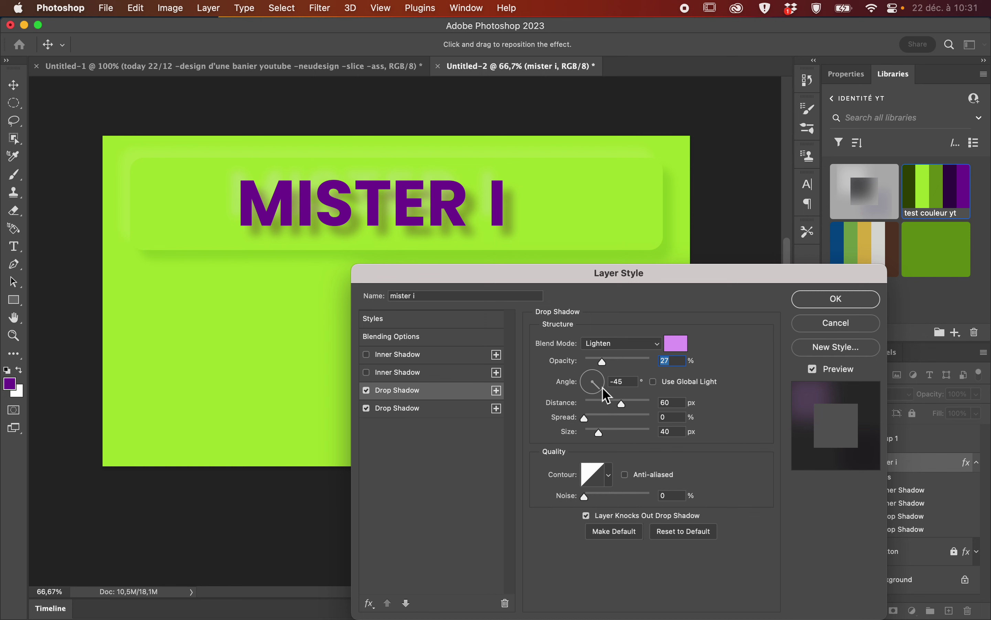
Set the Multiply drop shadow's distance to 24 px and its size to 27 px.
{"action": "left_click", "coordinate": [471, 408]}
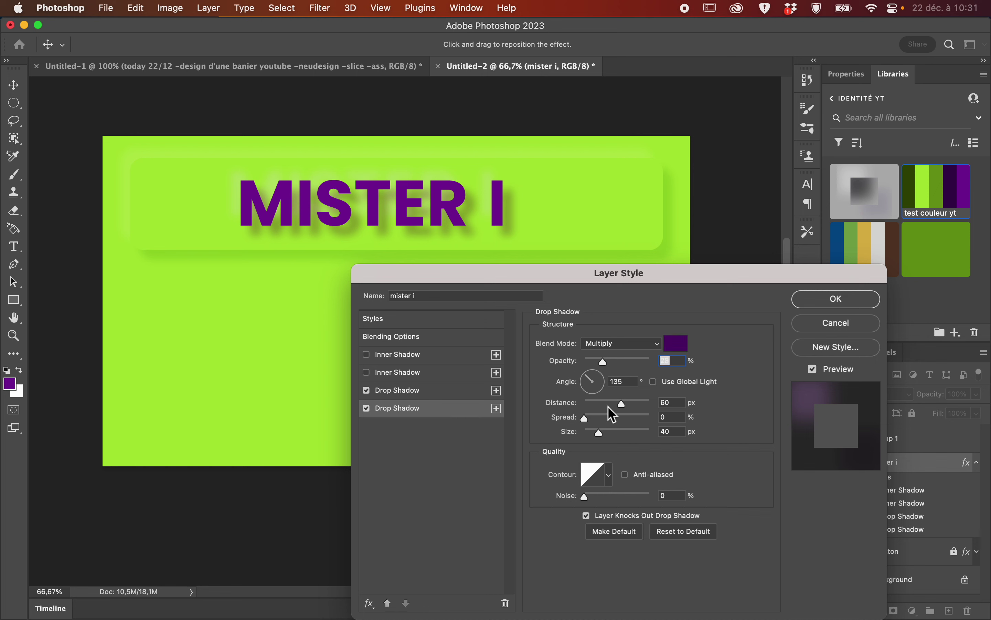
{"action": "left_click_drag", "start_coordinate": [618, 403], "coordinate": [606, 400]}
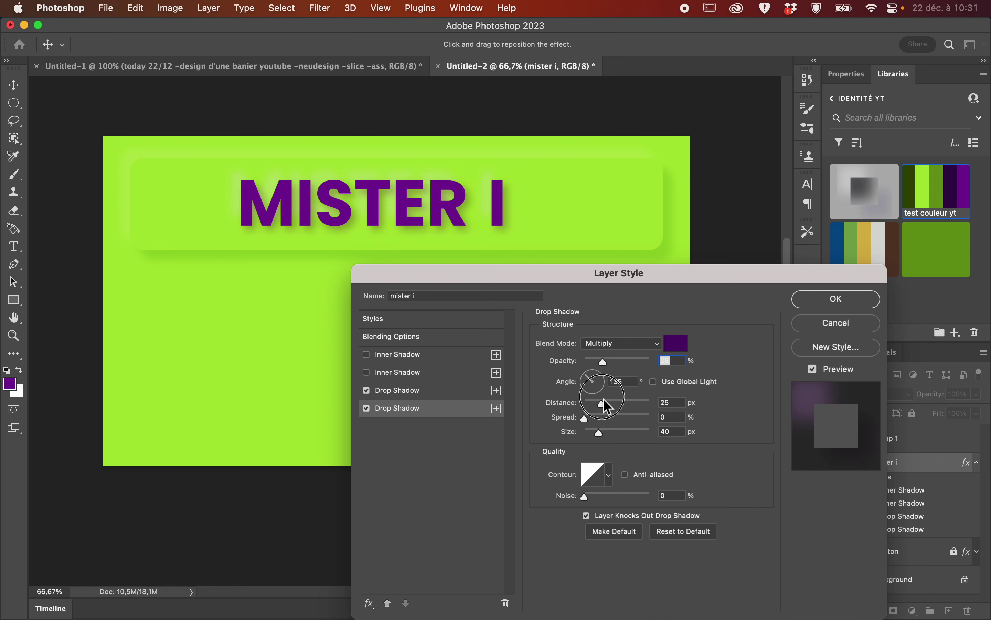
{"action": "mouse_move", "coordinate": [606, 401]}
{"action": "left_mouse_down"}
{"action": "mouse_move", "coordinate": [596, 435]}
{"action": "mouse_move", "coordinate": [604, 403]}
{"action": "left_mouse_up"}
{"action": "left_click", "coordinate": [602, 403]}
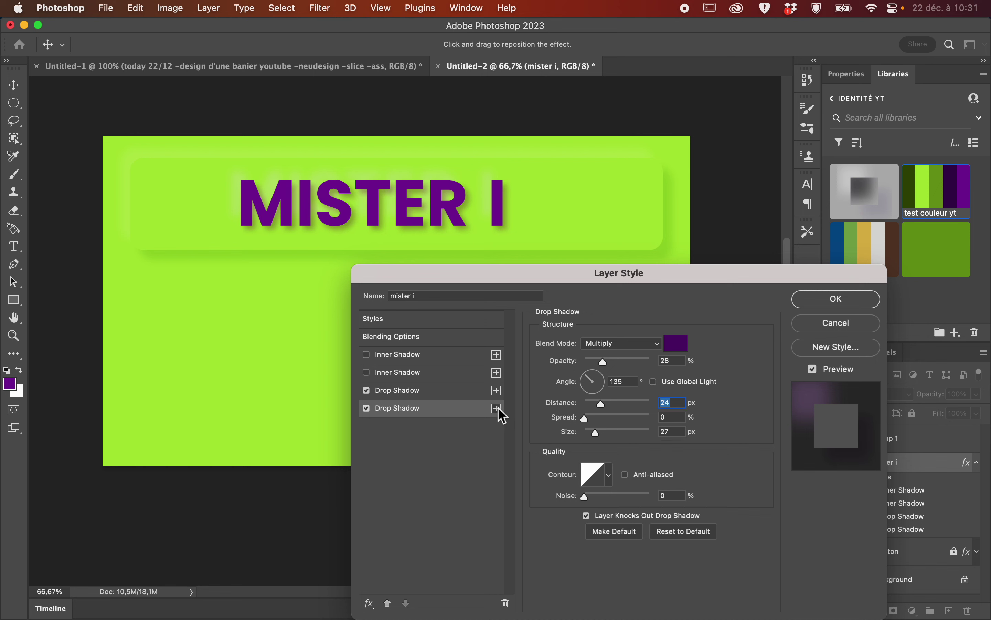
Switch off the Lighten drop shadow and add a second Multiply drop shadow coloured bright purple, c75aeb.
{"action": "left_click", "coordinate": [366, 389]}
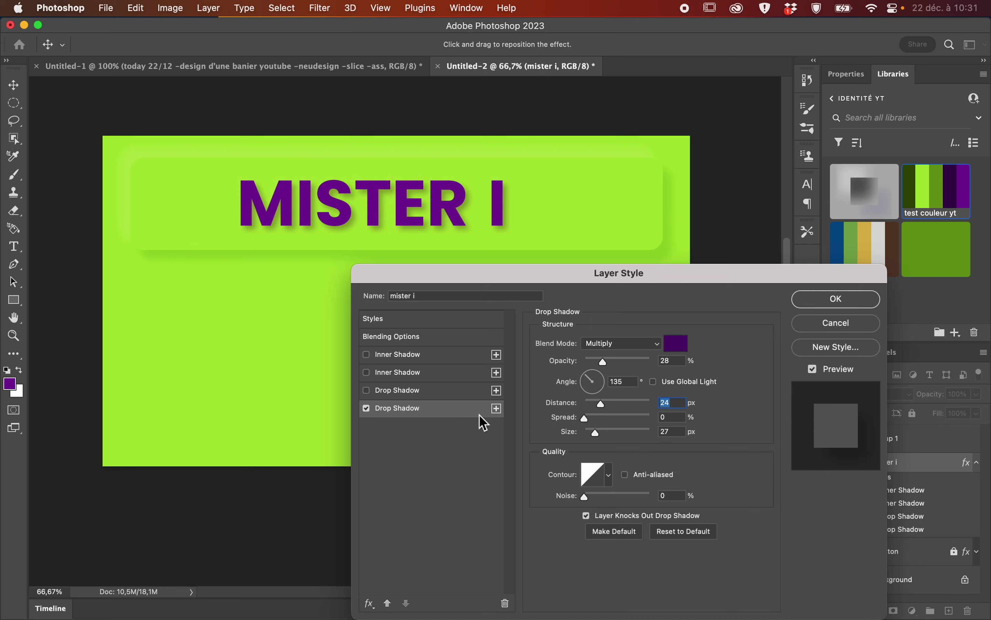
{"action": "left_click", "coordinate": [497, 409]}
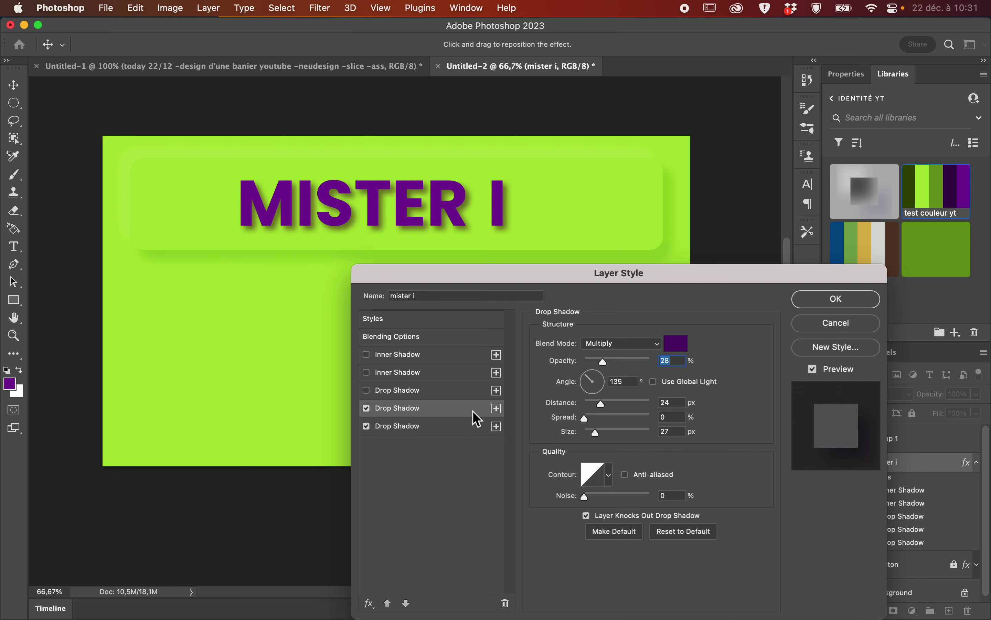
{"action": "left_click", "coordinate": [677, 343]}
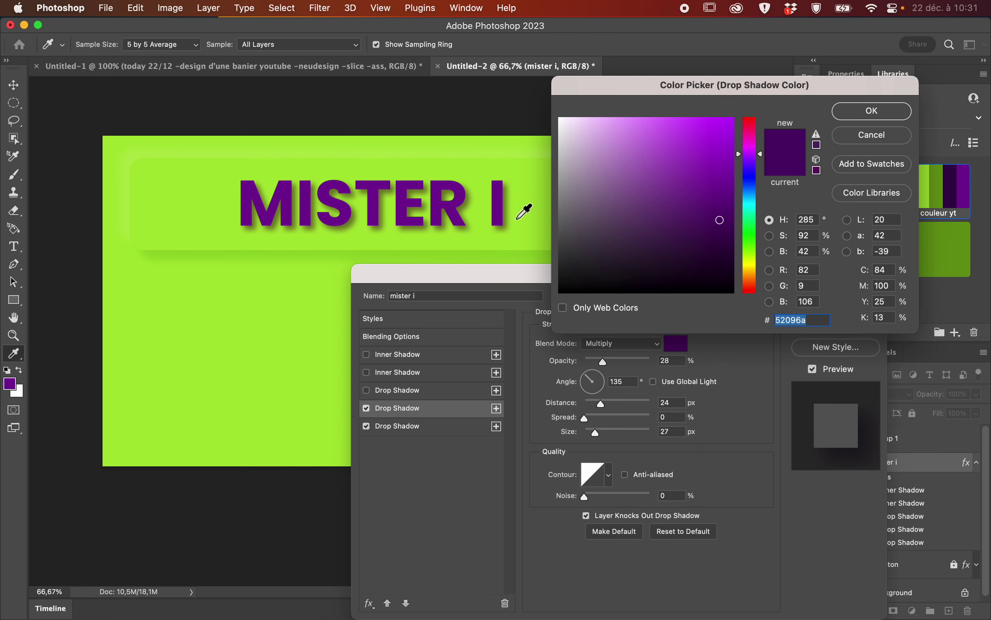
{"action": "left_click", "coordinate": [668, 133]}
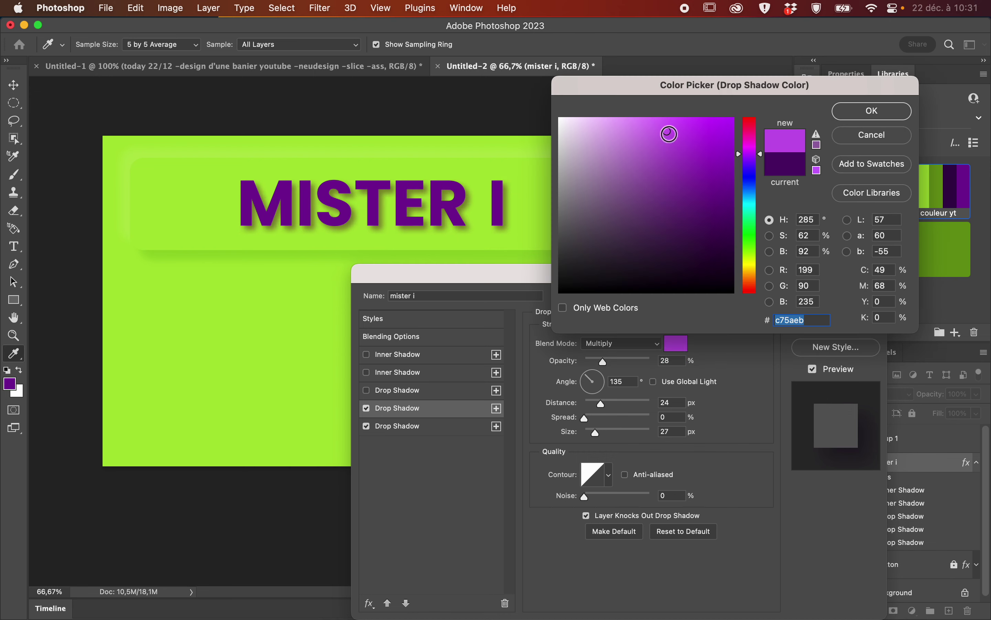
{"action": "left_click", "coordinate": [852, 116]}
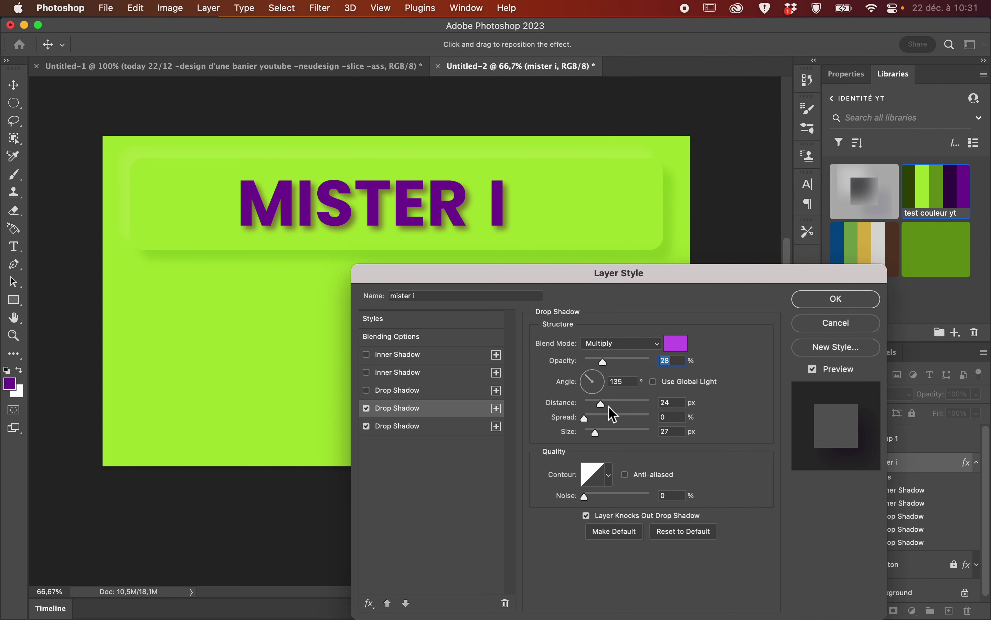
Enable the Multiply inner shadow on the mister i text and recolour it dark purple based on the text's hue.
{"action": "left_click", "coordinate": [417, 373]}
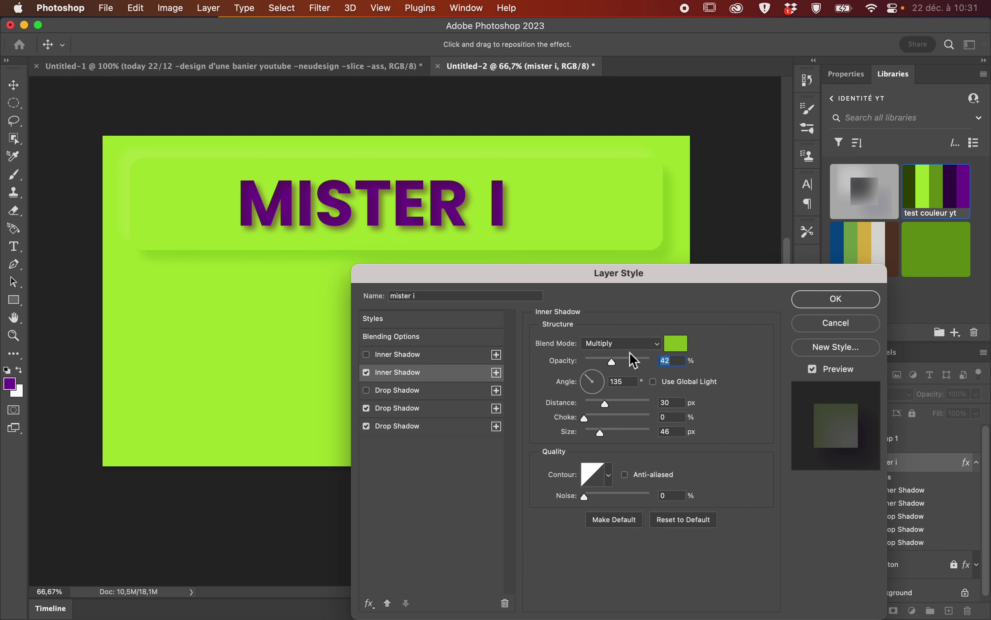
{"action": "left_click", "coordinate": [686, 351]}
{"action": "left_click", "coordinate": [470, 196]}
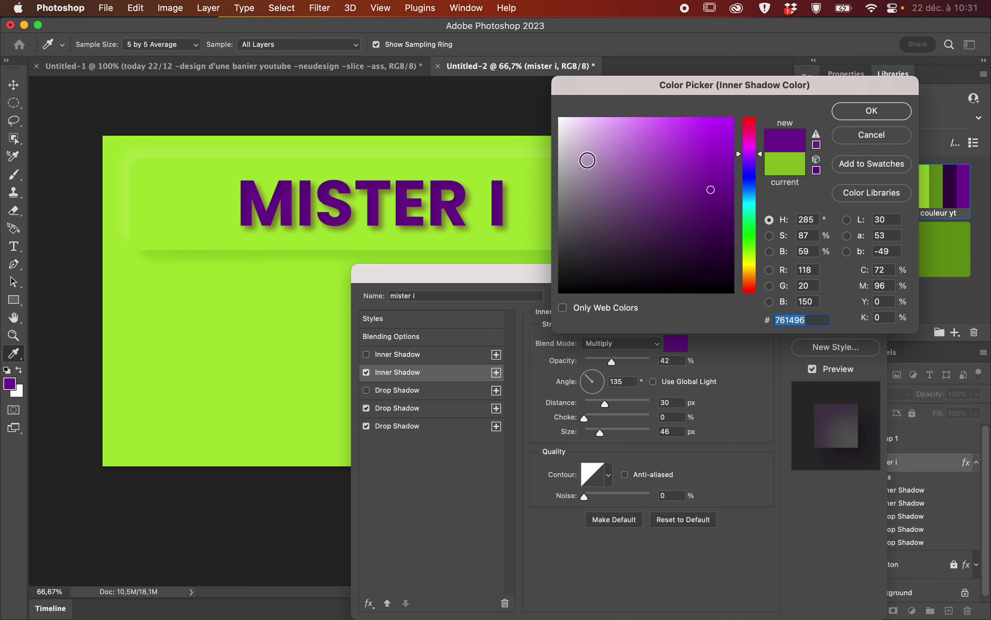
{"action": "left_click", "coordinate": [703, 215]}
{"action": "left_click", "coordinate": [847, 117]}
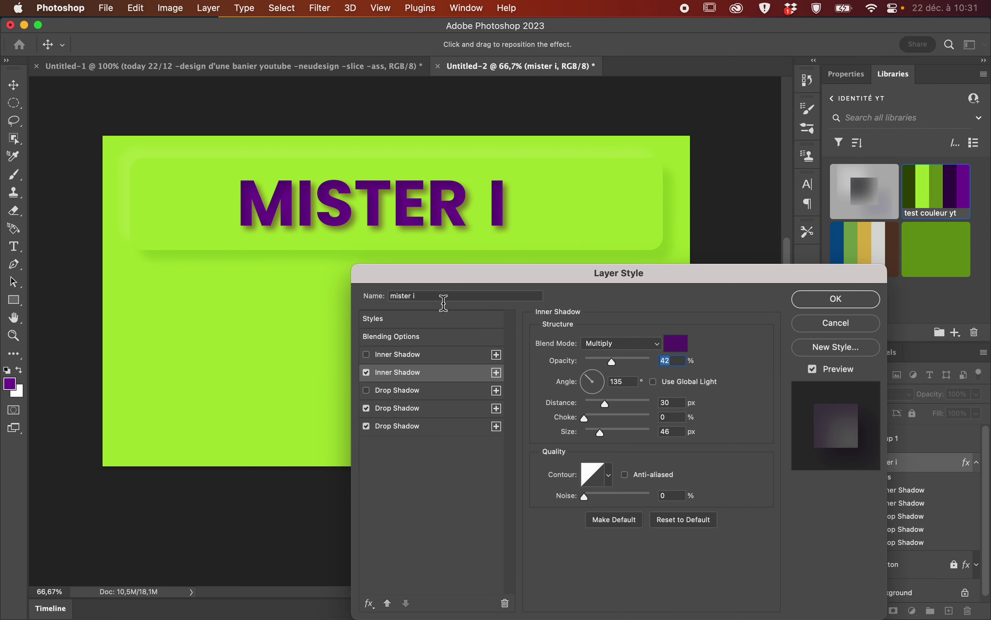
Enable the Lighten inner shadow on the mister i text and recolour it bright purple based on the text's hue.
{"action": "left_click", "coordinate": [426, 356]}
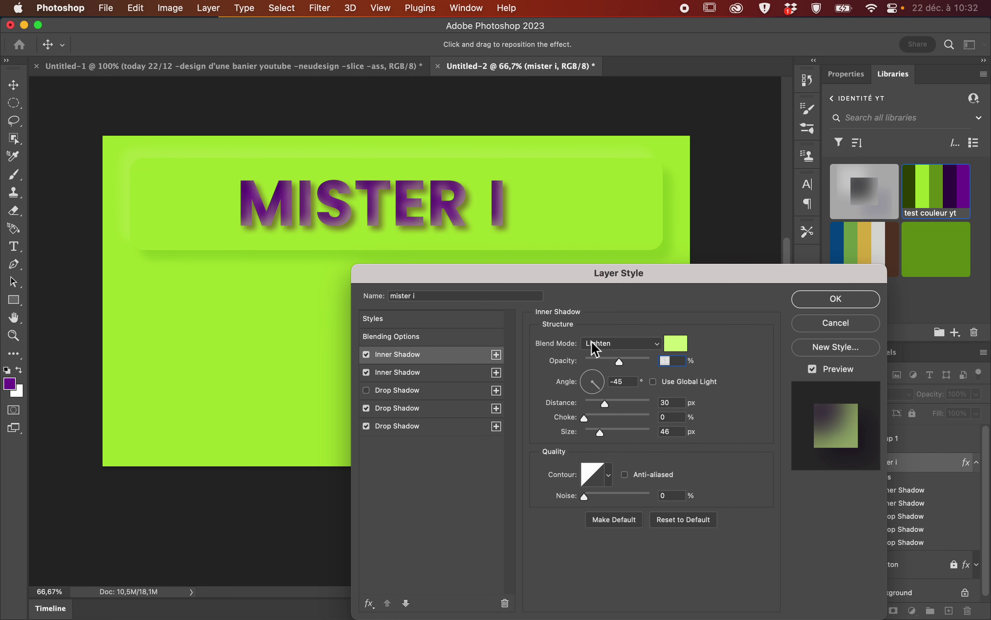
{"action": "left_click", "coordinate": [679, 344]}
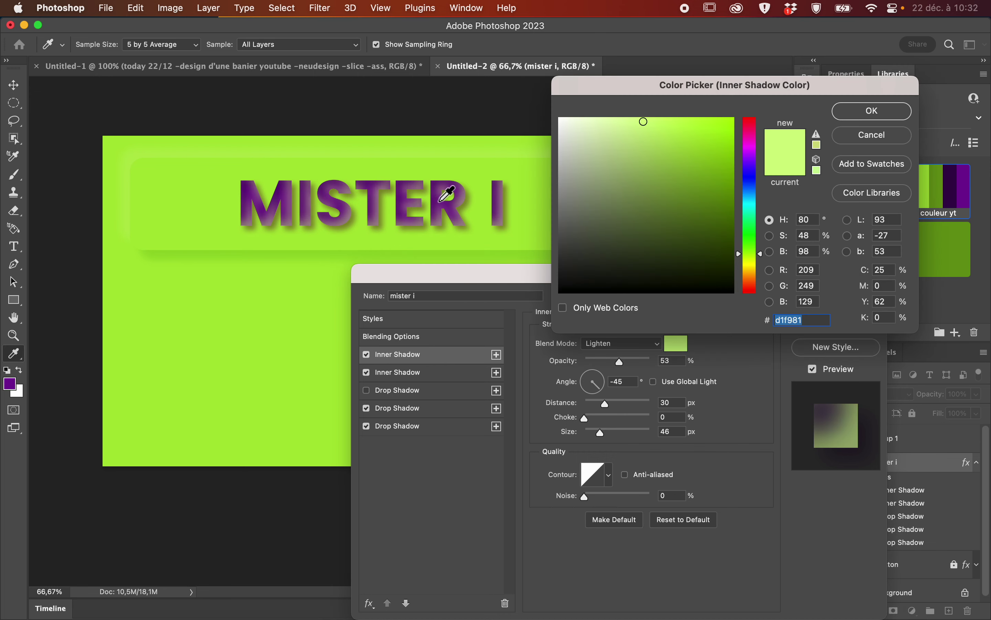
{"action": "left_click", "coordinate": [443, 207]}
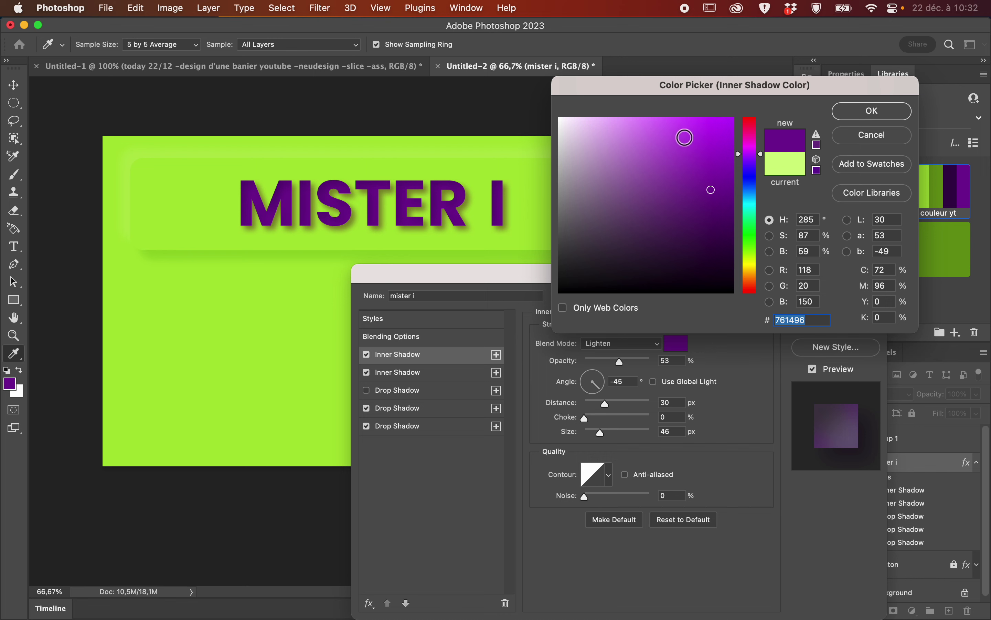
{"action": "left_click", "coordinate": [670, 135]}
{"action": "left_click_drag", "start_coordinate": [671, 135], "coordinate": [658, 131]}
{"action": "left_click", "coordinate": [864, 116]}
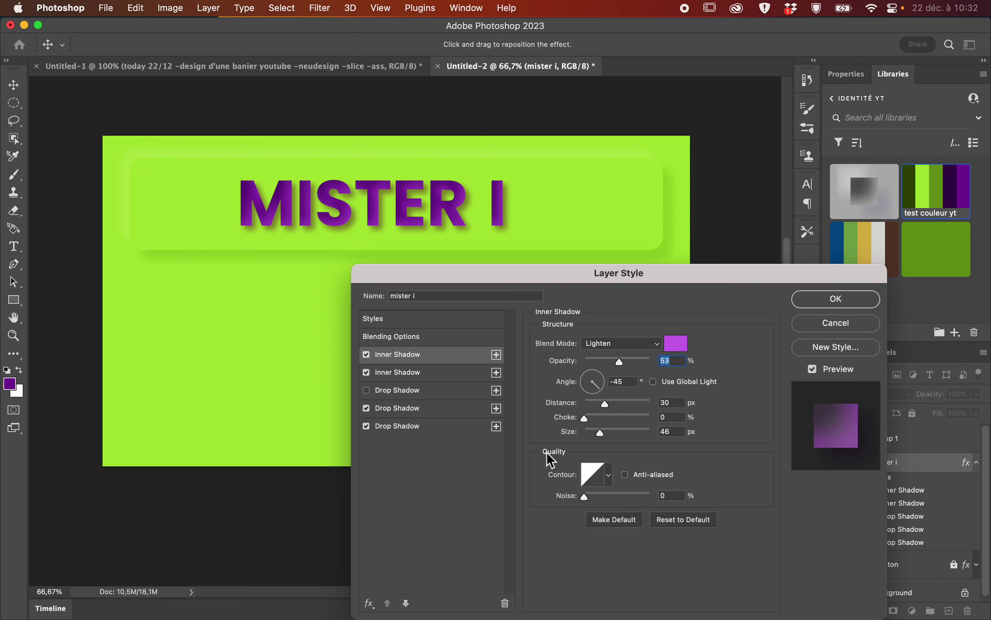
Save the layer effects to the current library as a style named "neudesign mauve" and apply them to the mister i text.
{"action": "left_click_drag", "start_coordinate": [681, 281], "coordinate": [656, 248]}
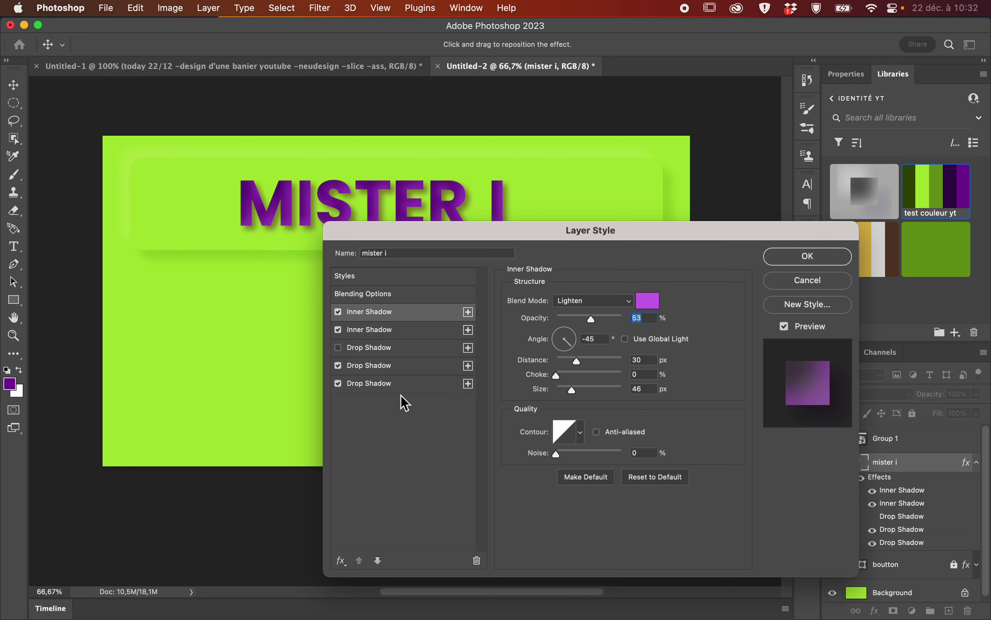
{"action": "left_click_drag", "start_coordinate": [710, 237], "coordinate": [743, 249]}
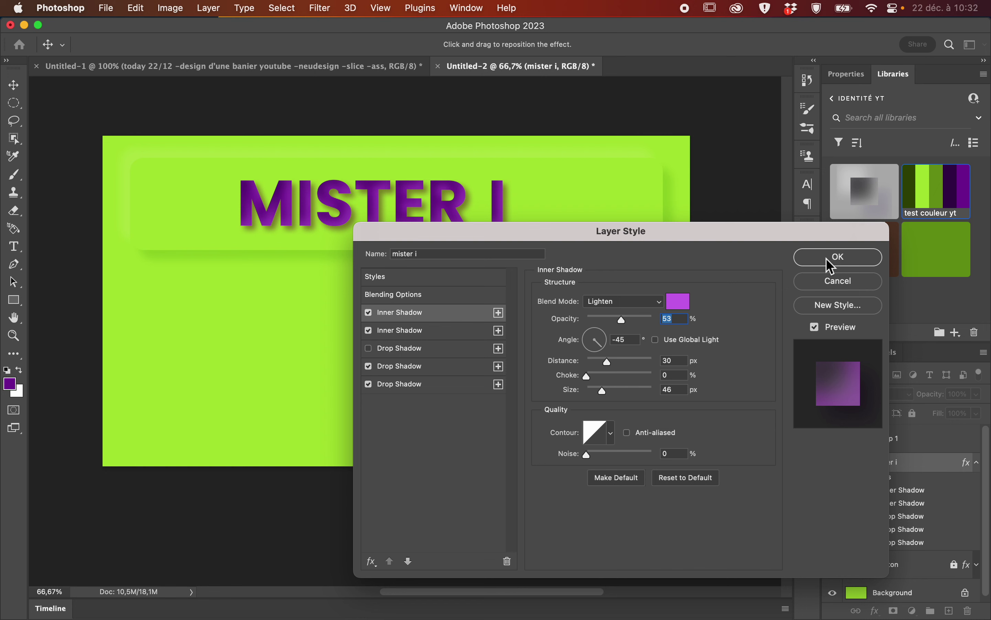
{"action": "left_click", "coordinate": [828, 305]}
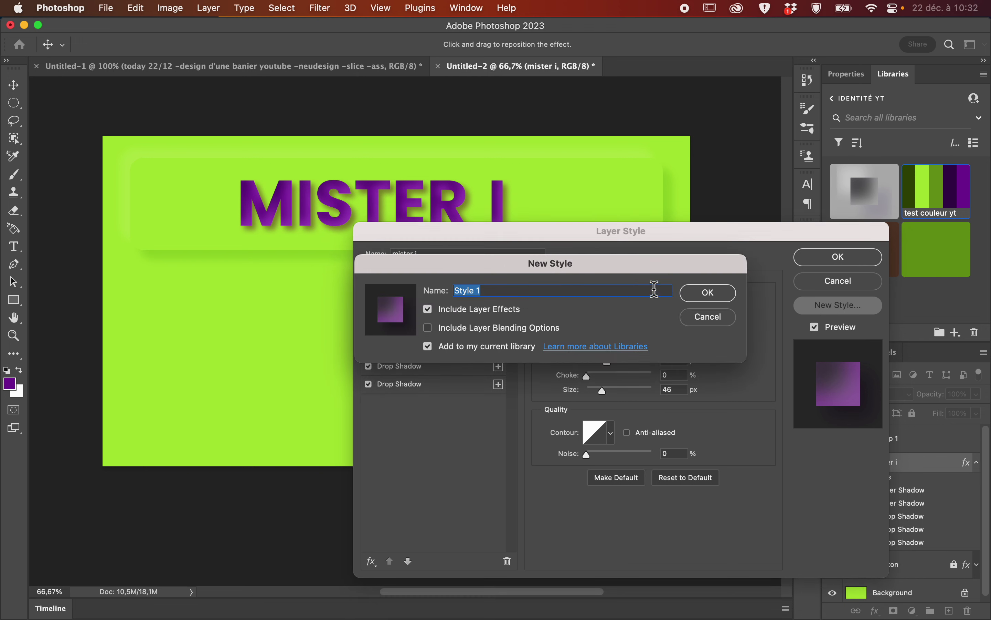
{"action": "type", "text": "n"}
{"action": "left_click", "coordinate": [712, 296]}
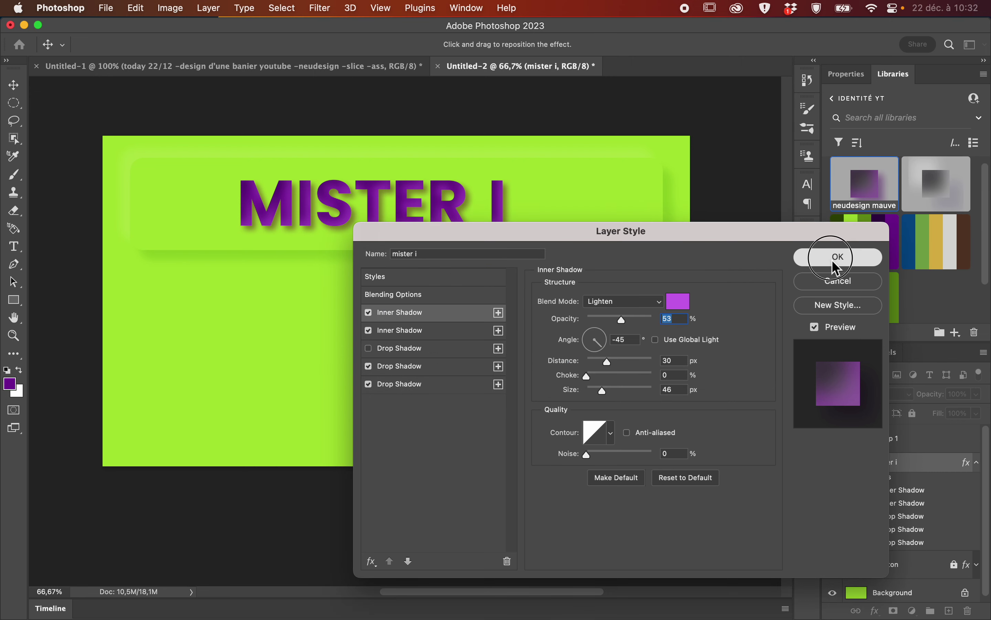
{"action": "left_click", "coordinate": [838, 256]}
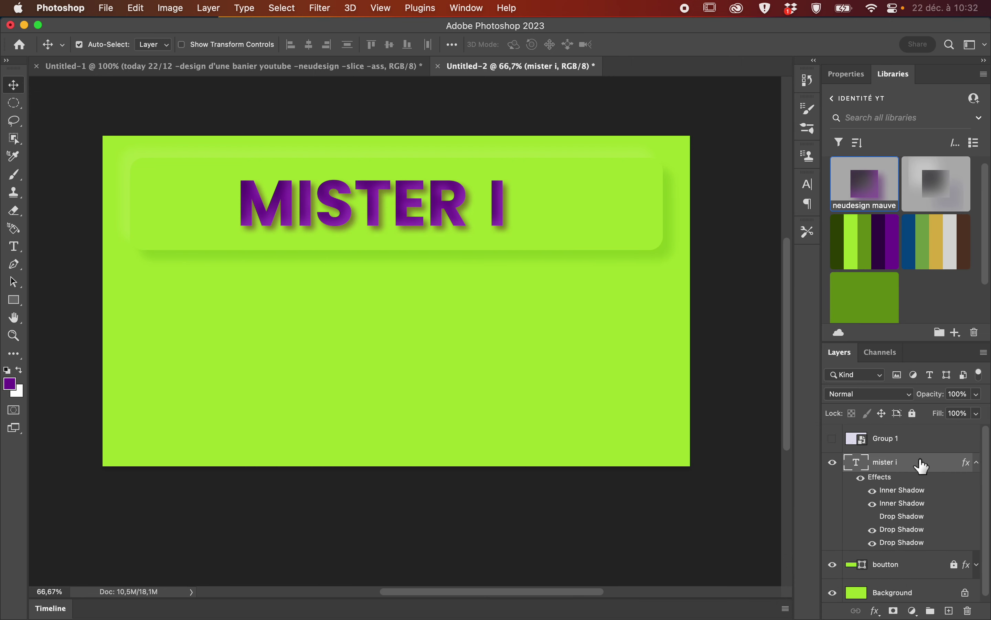
Duplicate the mister i text layer and delete the Lighten inner shadow from the copy's layer style.
{"action": "key", "text": "super+j"}
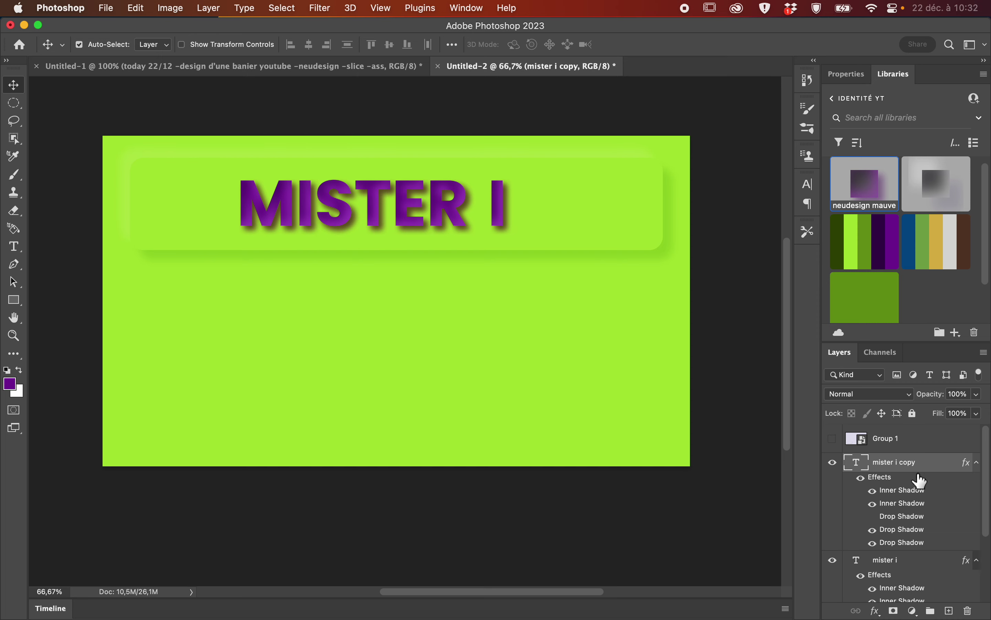
{"action": "double_click", "coordinate": [936, 472]}
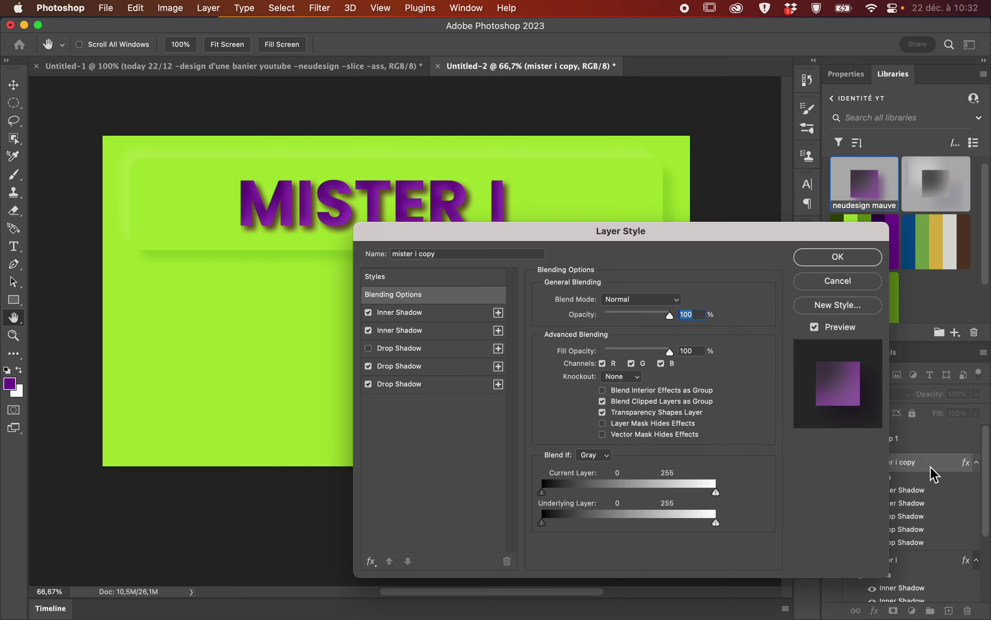
{"action": "left_click", "coordinate": [427, 313]}
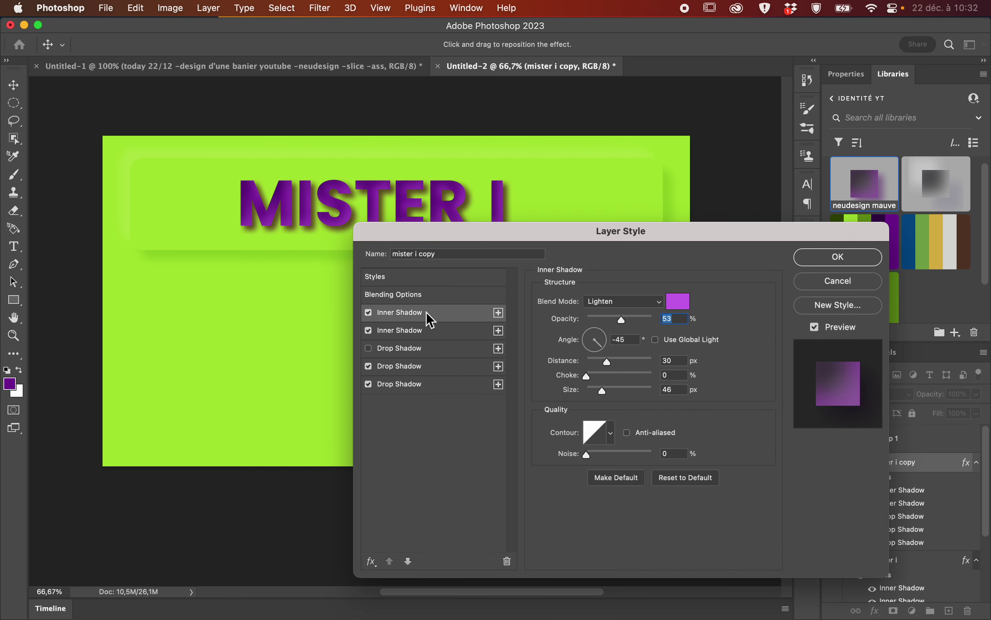
{"action": "left_click", "coordinate": [507, 561]}
{"action": "left_click", "coordinate": [506, 257]}
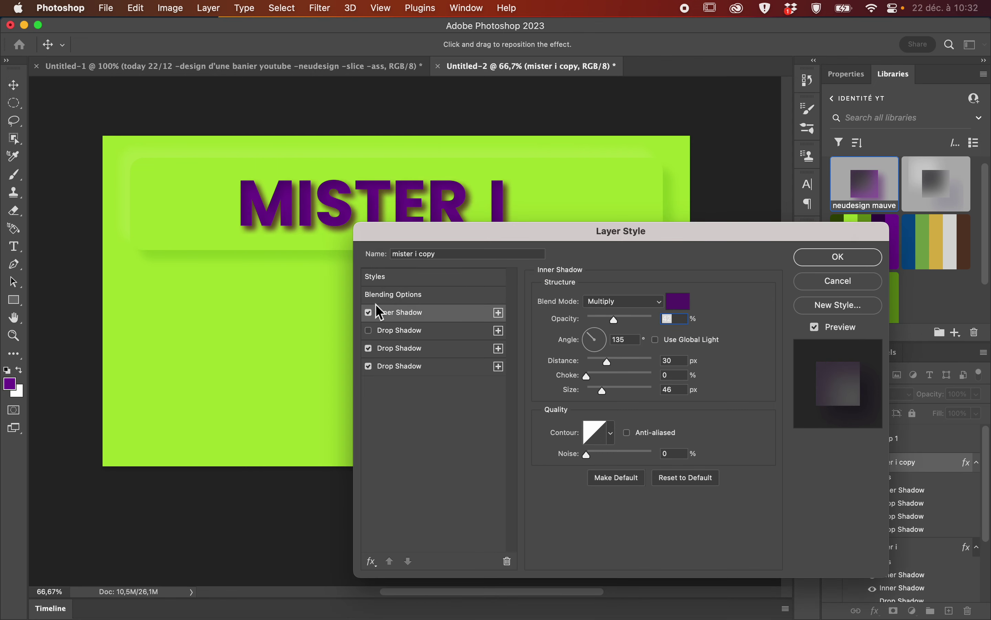
Switch off the remaining inner shadow and both active drop shadows on the mister i copy and apply the layer style.
{"action": "left_click", "coordinate": [369, 313]}
{"action": "left_click", "coordinate": [369, 349]}
{"action": "left_click", "coordinate": [369, 365]}
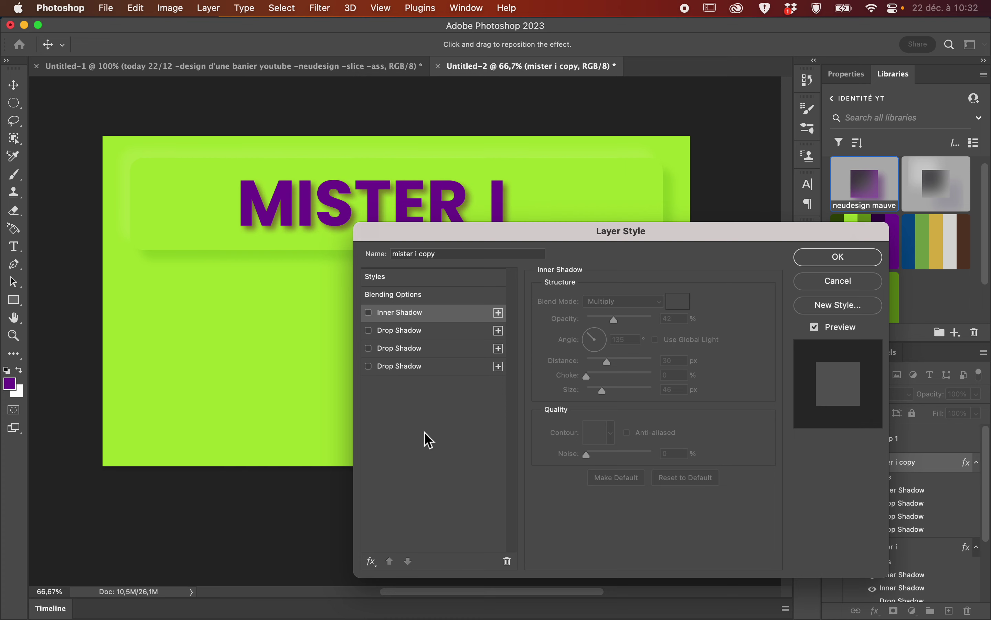
{"action": "left_click_drag", "start_coordinate": [589, 237], "coordinate": [468, 222]}
{"action": "left_click", "coordinate": [711, 242]}
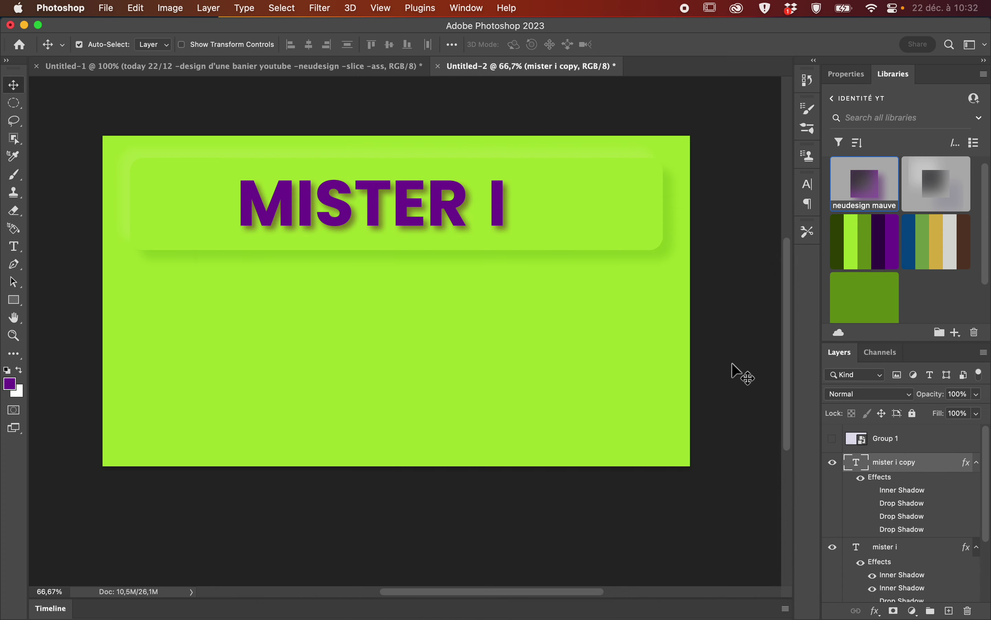
Hide the original "mister i" text layer and center the copied MISTER I text within the banner's rounded panel.
{"action": "left_click", "coordinate": [834, 547]}
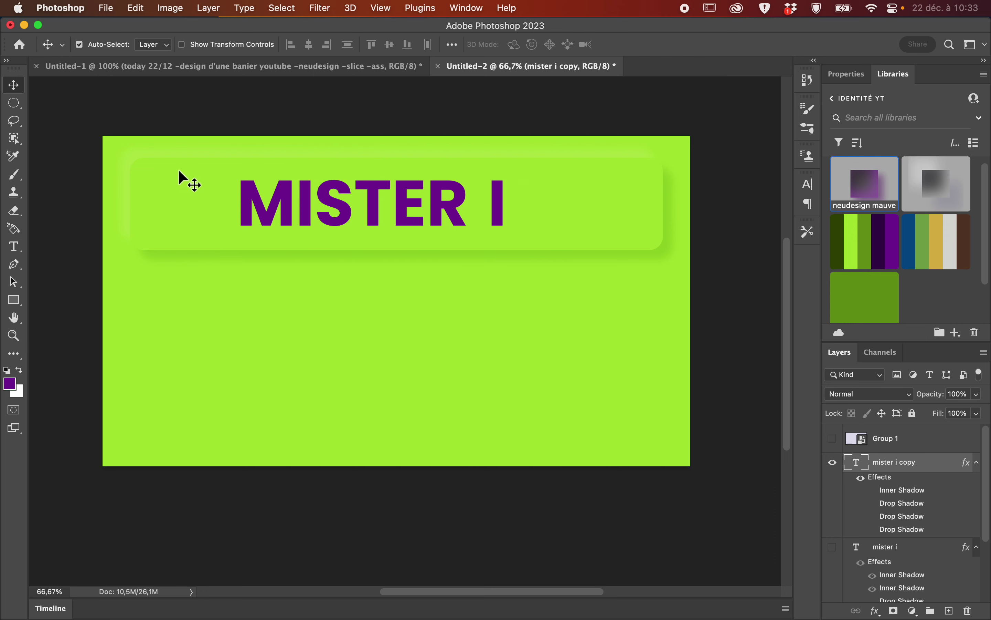
{"action": "left_click_drag", "start_coordinate": [347, 212], "coordinate": [364, 220]}
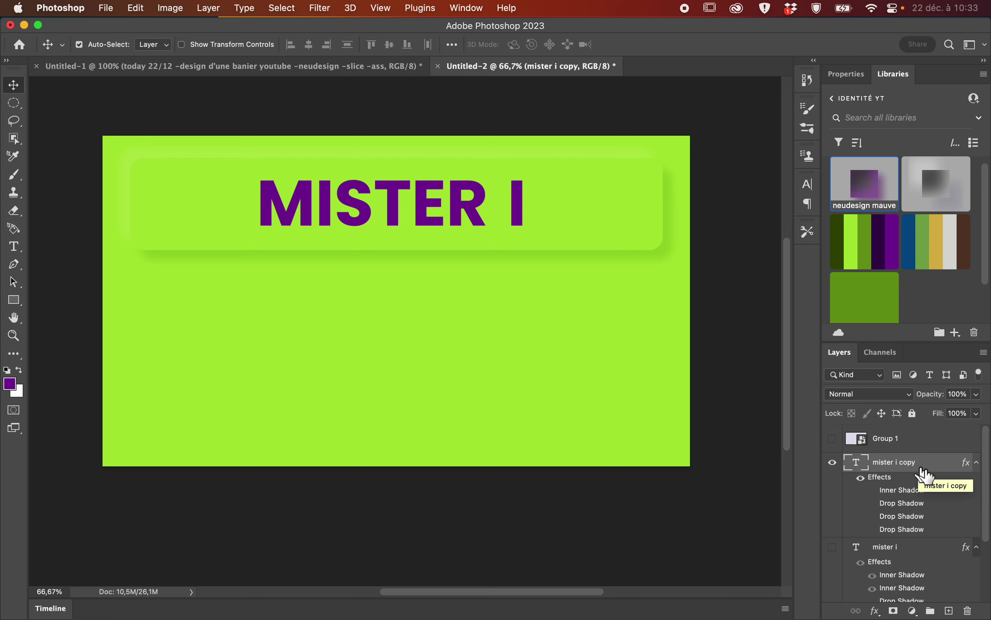
Add a Bevel & Emboss effect to the "mister i copy" text layer.
{"action": "left_click", "coordinate": [937, 476]}
{"action": "double_click", "coordinate": [937, 476]}
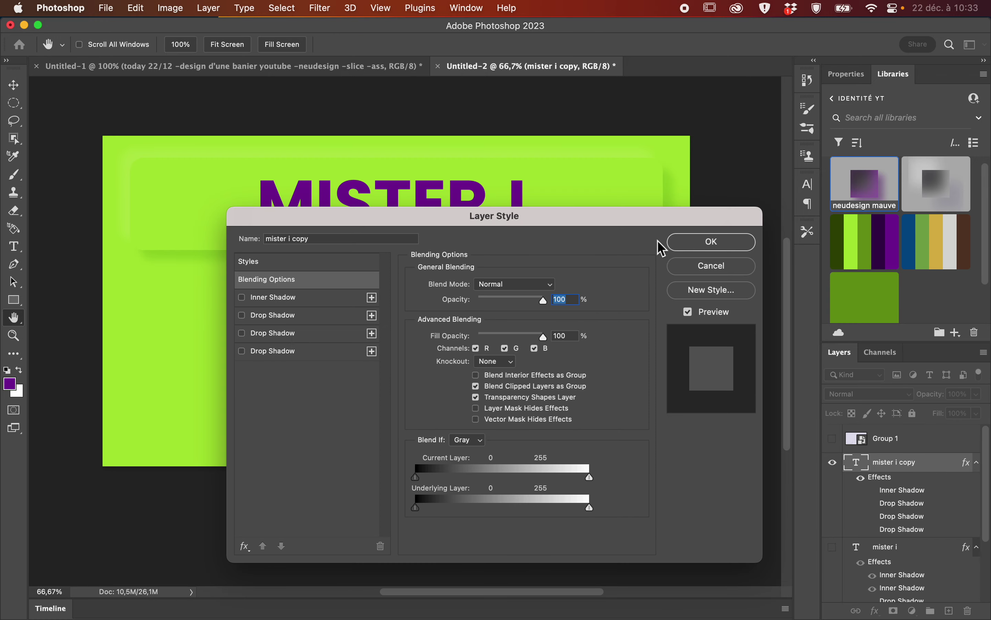
{"action": "left_click_drag", "start_coordinate": [626, 221], "coordinate": [907, 194]}
{"action": "left_click", "coordinate": [530, 522]}
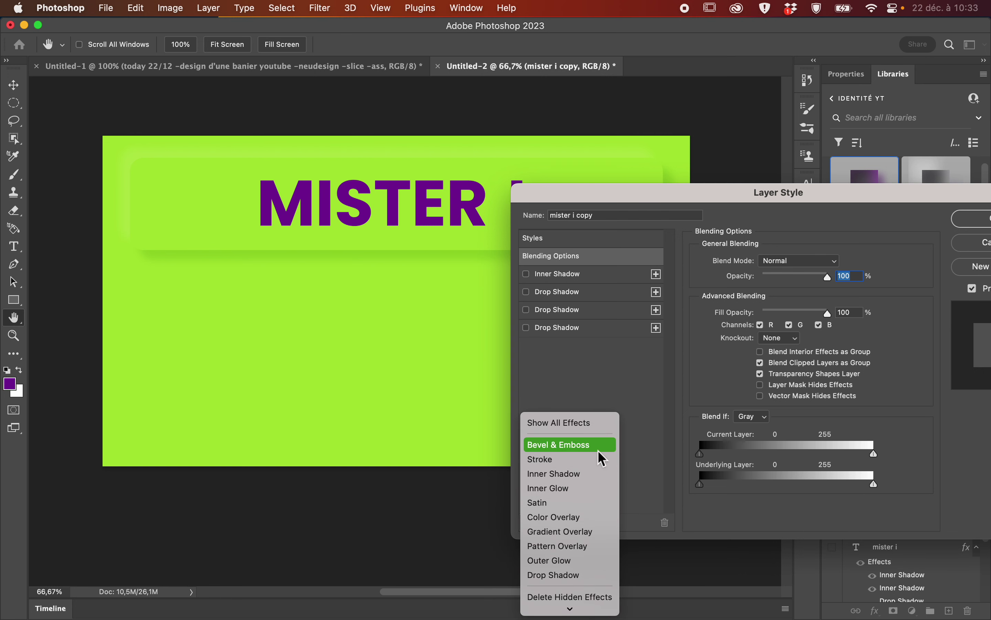
{"action": "left_click", "coordinate": [600, 449]}
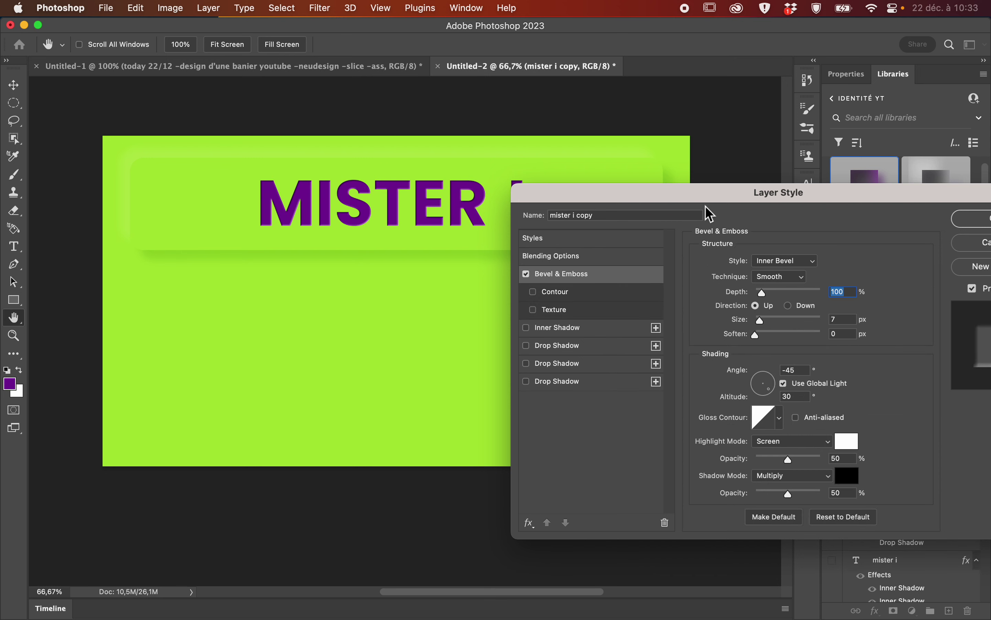
Try the Outer Bevel style on the MISTER I text and switch back to Inner Bevel.
{"action": "scroll", "coordinate": [338, 369], "scroll_direction": "up", "scroll_amount": 2}
{"action": "scroll", "coordinate": [336, 368], "scroll_direction": "up", "scroll_amount": 5}
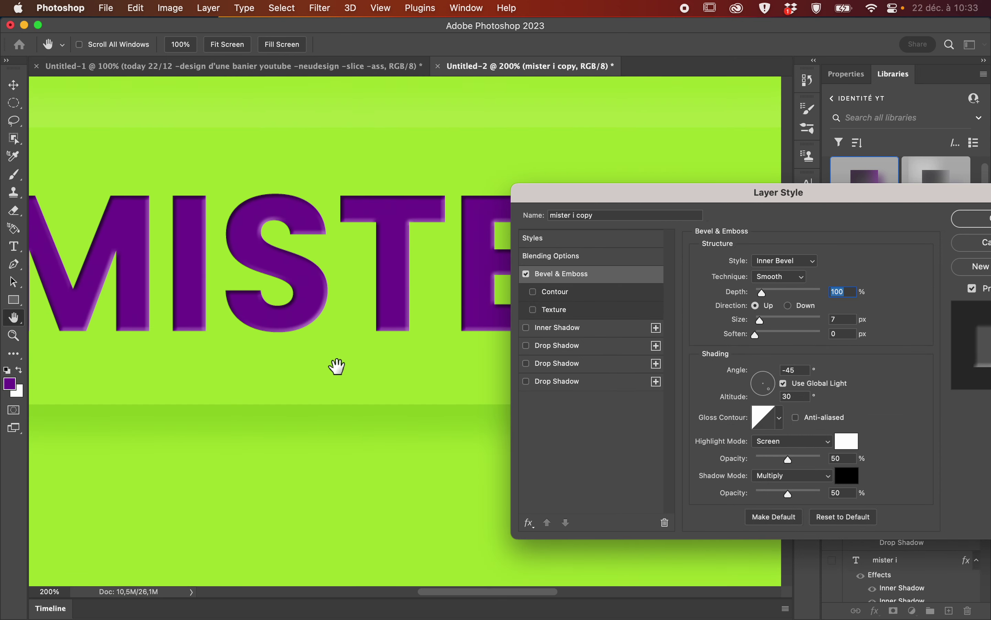
{"action": "scroll", "coordinate": [337, 366], "scroll_direction": "down", "scroll_amount": 3}
{"action": "left_click_drag", "start_coordinate": [741, 207], "coordinate": [504, 396]}
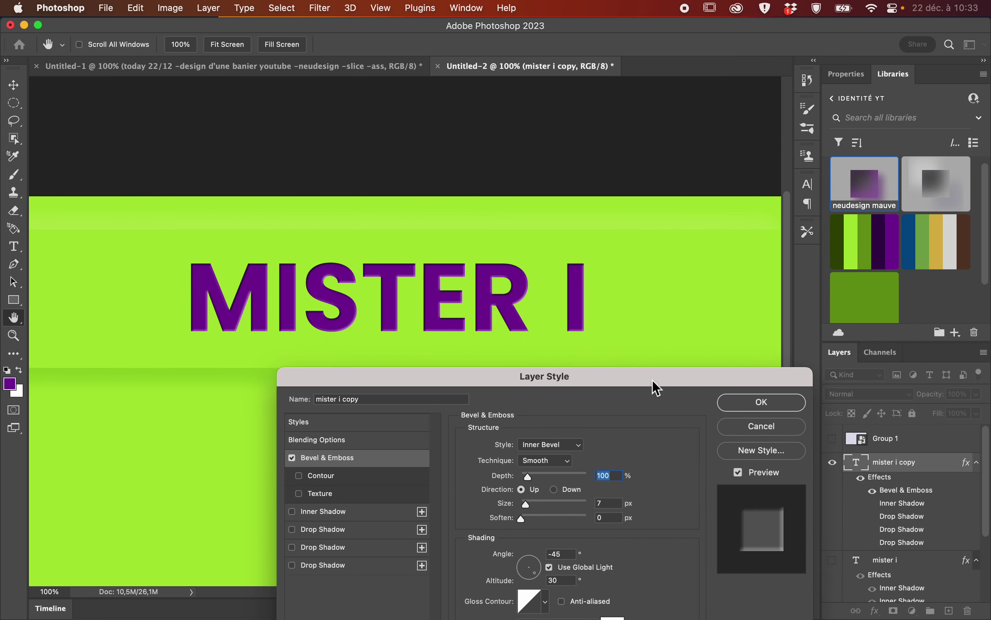
{"action": "left_click_drag", "start_coordinate": [642, 386], "coordinate": [604, 381]}
{"action": "left_click", "coordinate": [537, 447]}
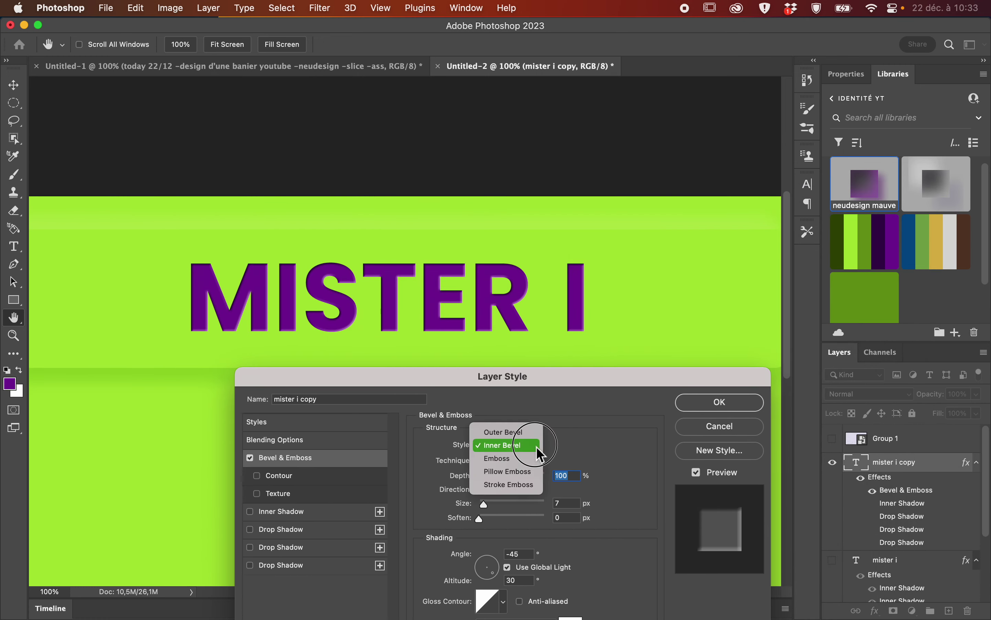
{"action": "left_click", "coordinate": [530, 432]}
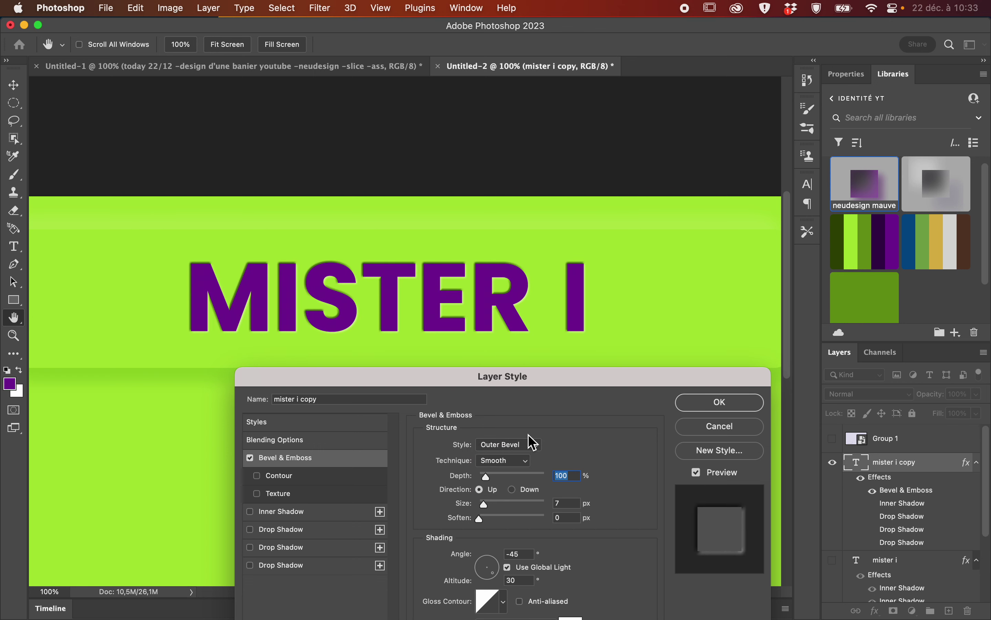
{"action": "key", "text": "super+plus"}
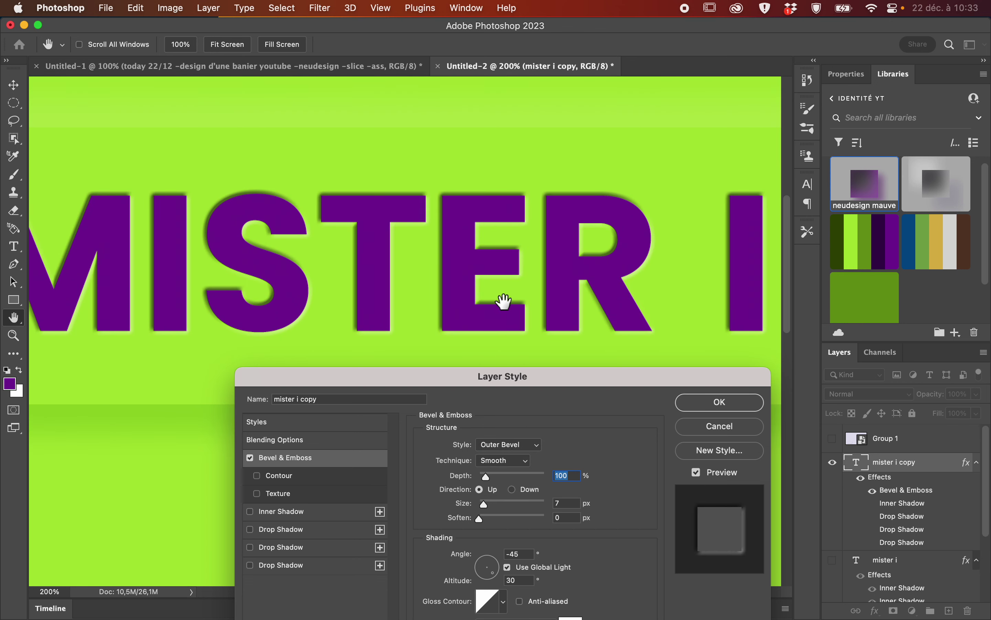
{"action": "left_click", "coordinate": [533, 446]}
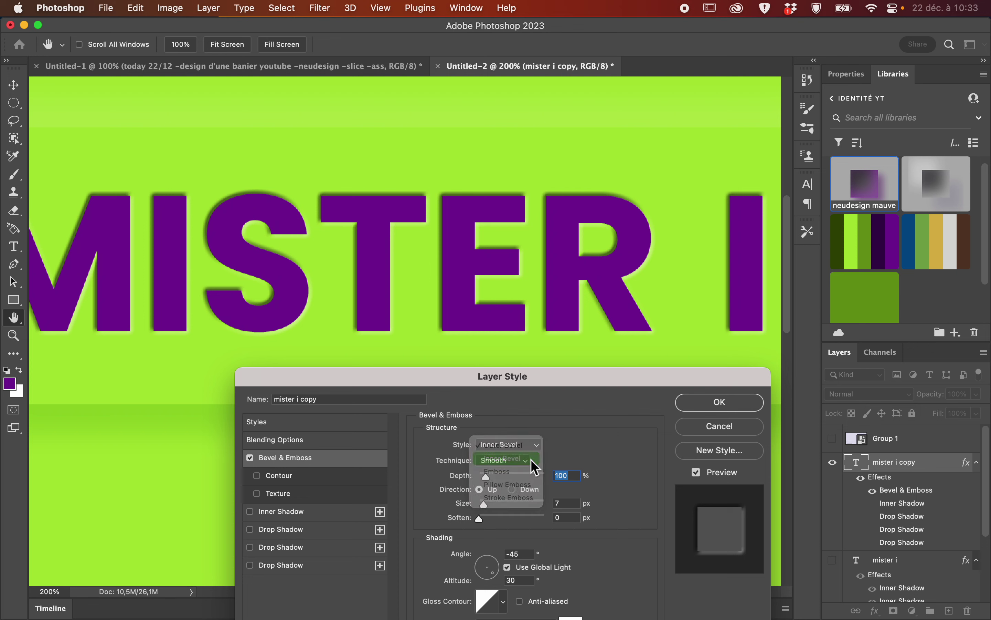
{"action": "left_click", "coordinate": [532, 460]}
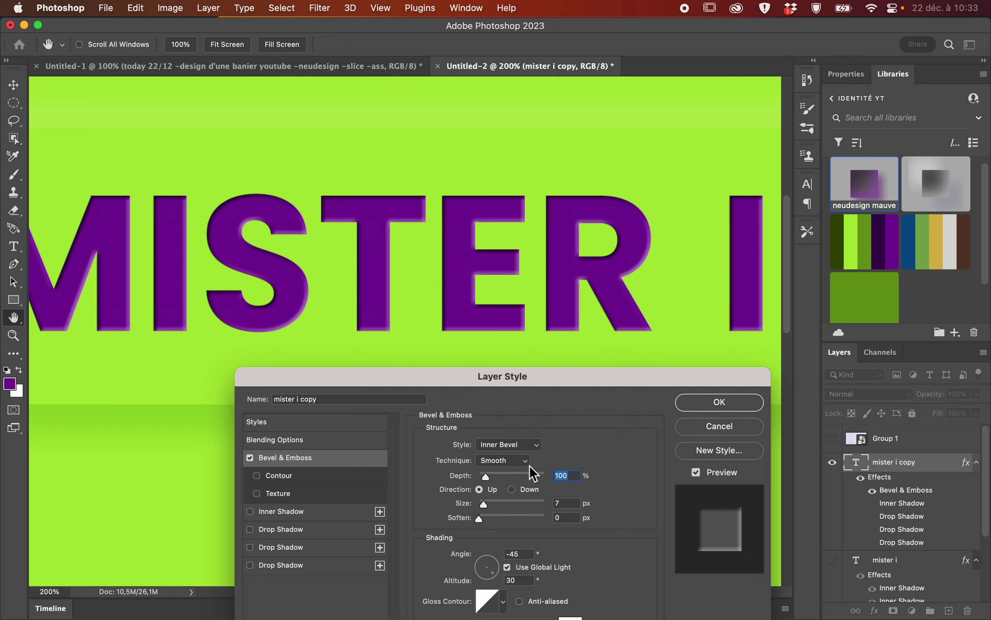
Compare the Emboss, Pillow Emboss and Stroke Emboss styles on the text, ending on Emboss.
{"action": "left_click", "coordinate": [534, 445]}
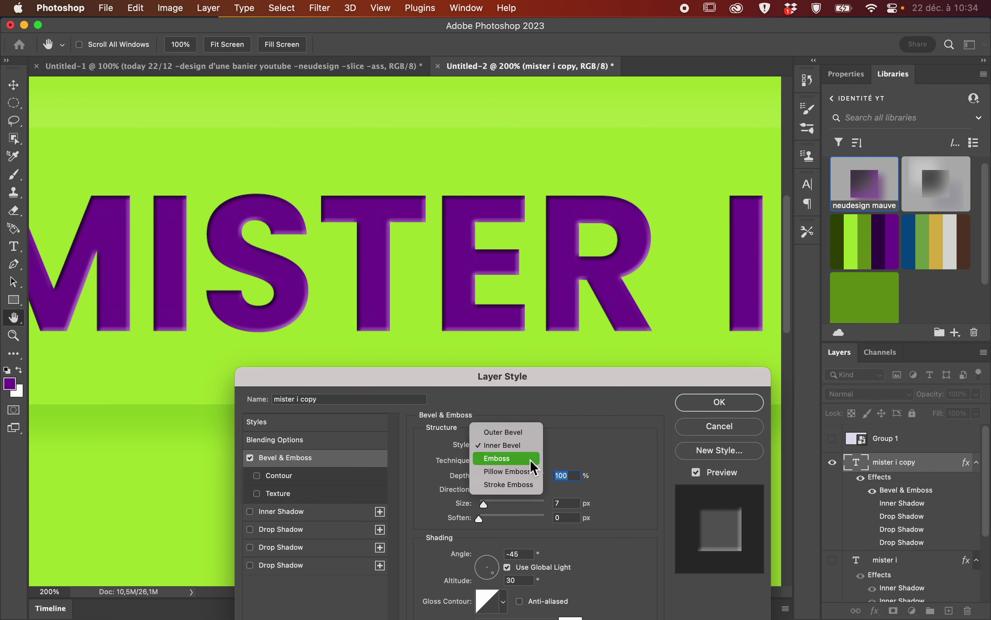
{"action": "left_click", "coordinate": [532, 467]}
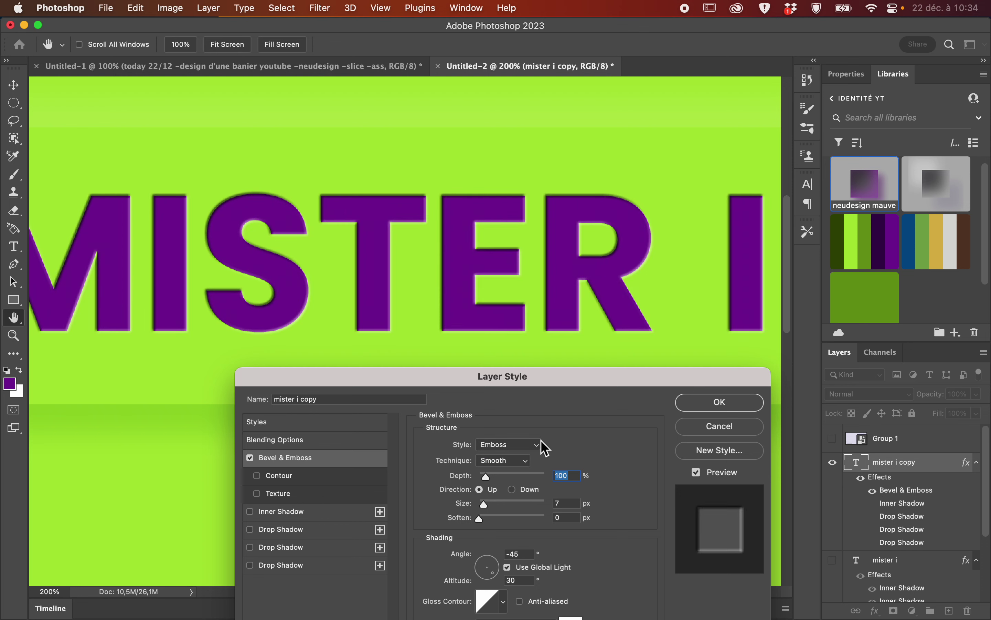
{"action": "left_click", "coordinate": [539, 444]}
{"action": "left_click", "coordinate": [534, 459]}
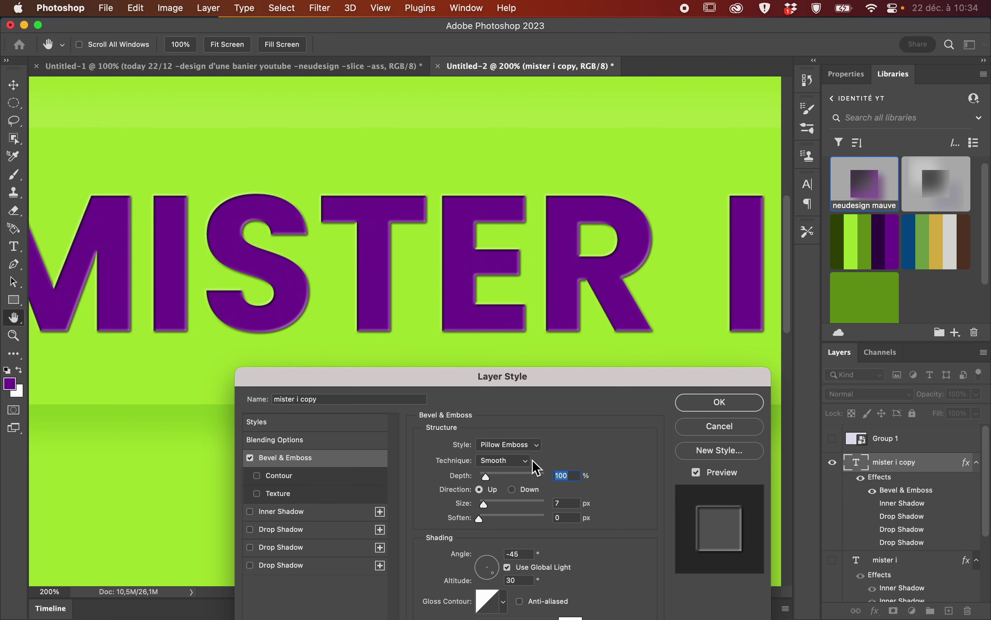
{"action": "left_click", "coordinate": [540, 446]}
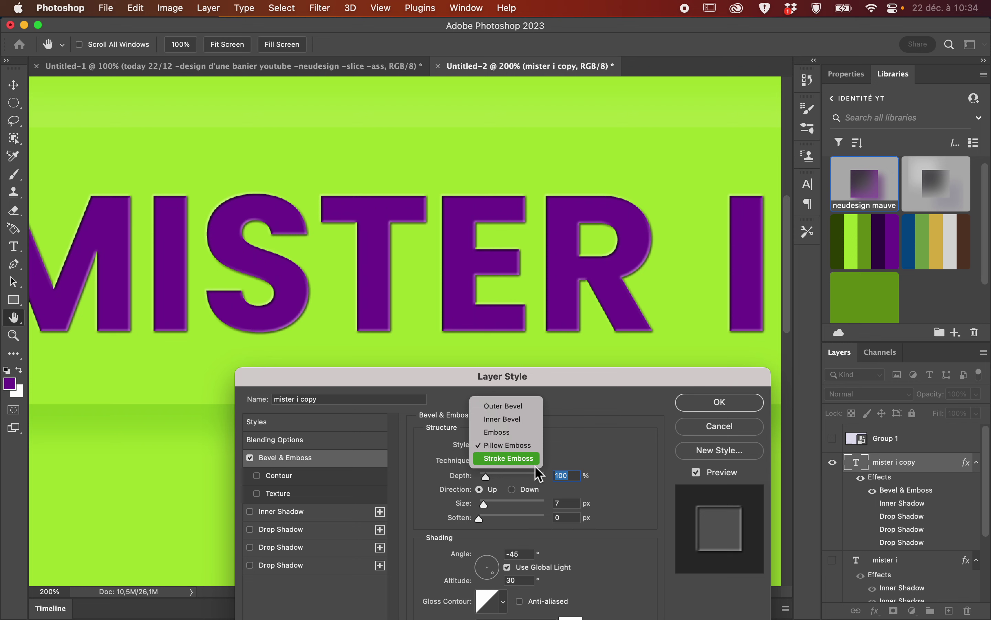
{"action": "left_click", "coordinate": [535, 466]}
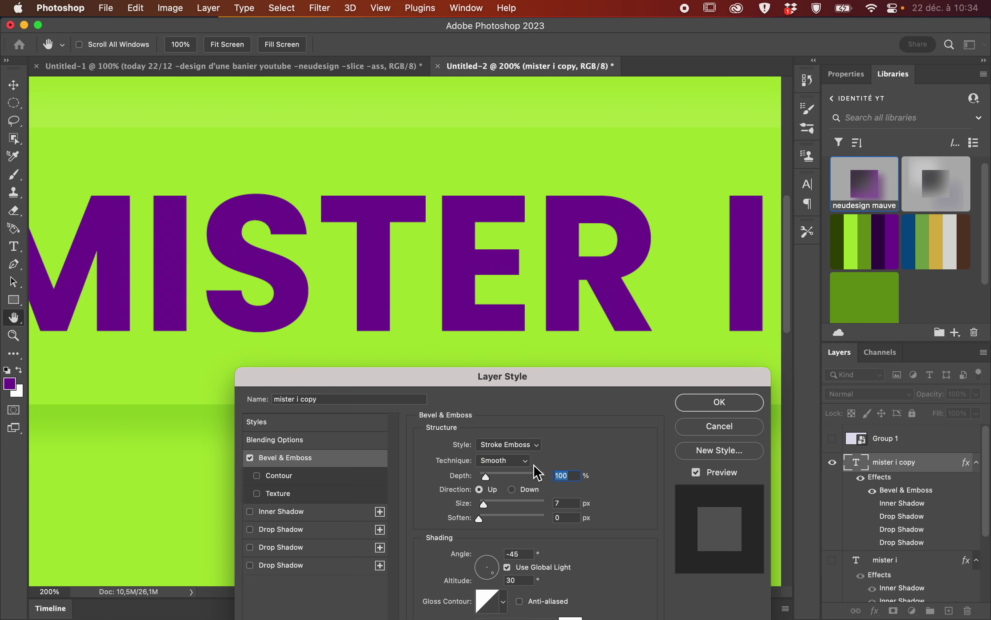
{"action": "left_click", "coordinate": [537, 446]}
{"action": "left_click", "coordinate": [533, 418]}
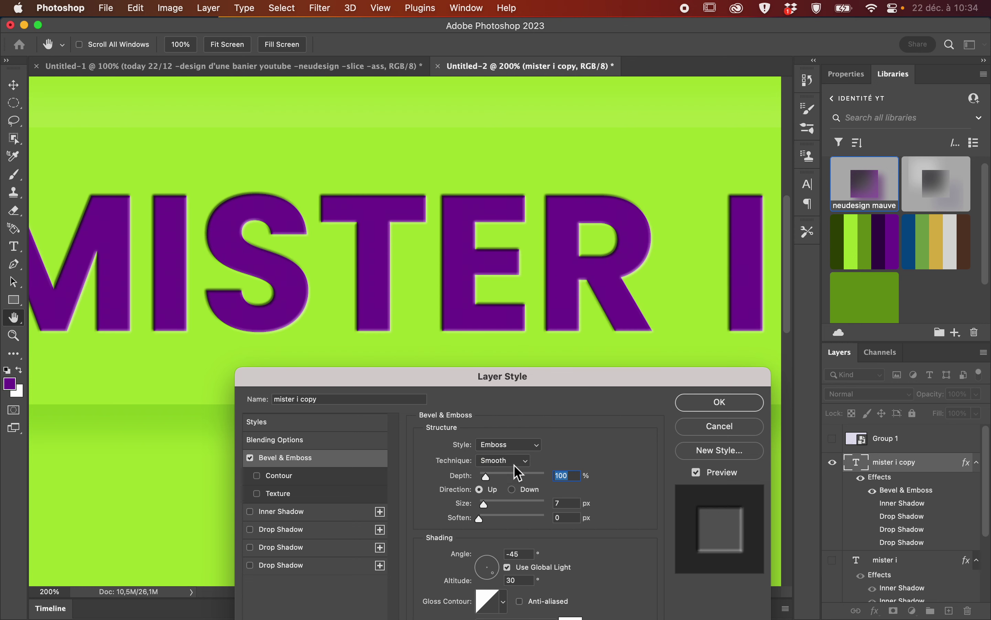
Try a bevel depth of 719% on the text, along with the Stroke Emboss style.
{"action": "key", "text": "super+minus"}
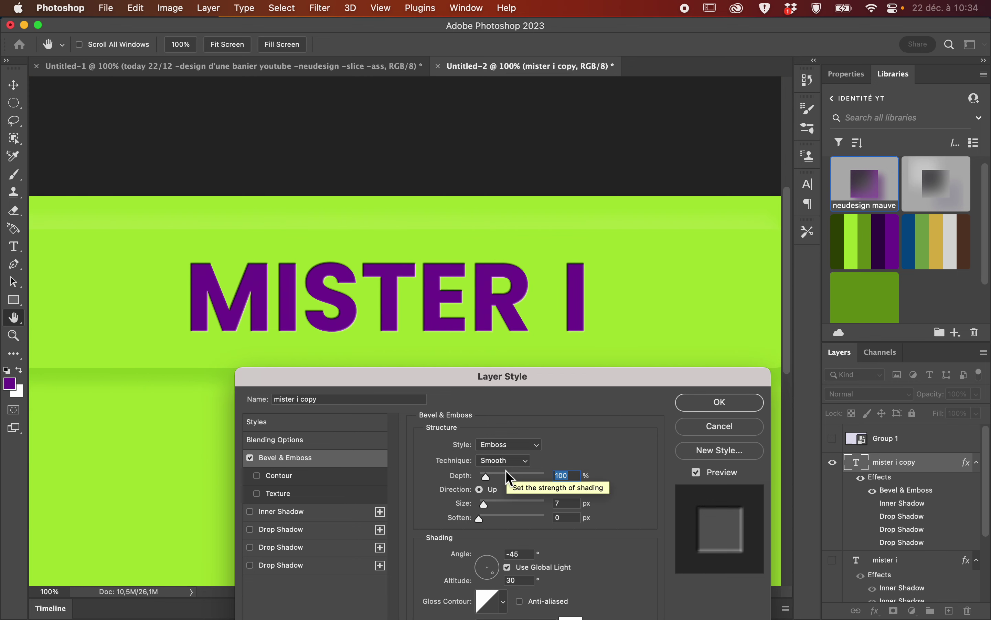
{"action": "left_click_drag", "start_coordinate": [492, 477], "coordinate": [528, 478]}
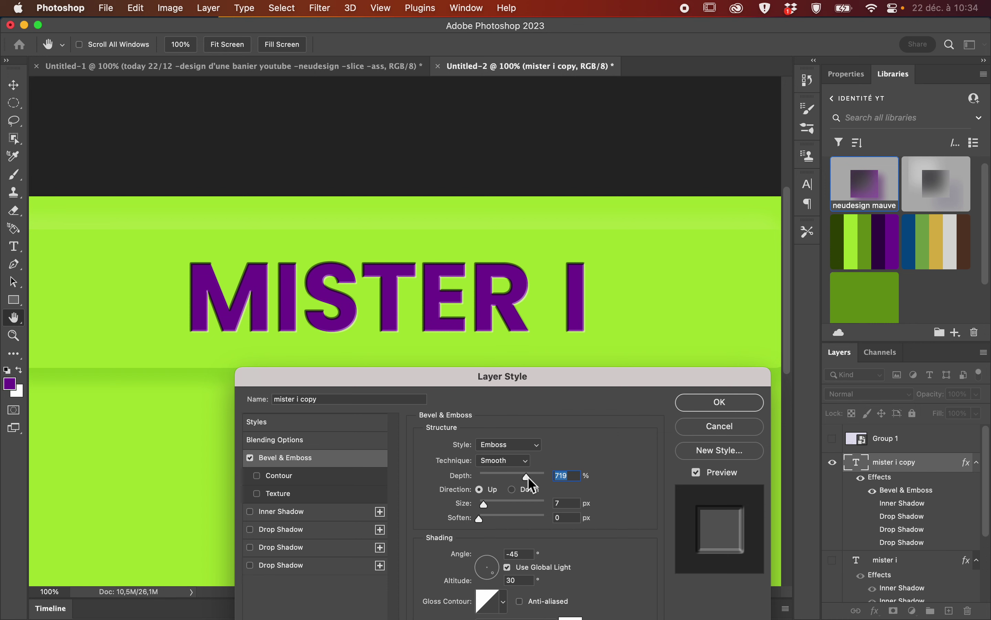
{"action": "left_click", "coordinate": [537, 449]}
{"action": "left_click", "coordinate": [528, 472]}
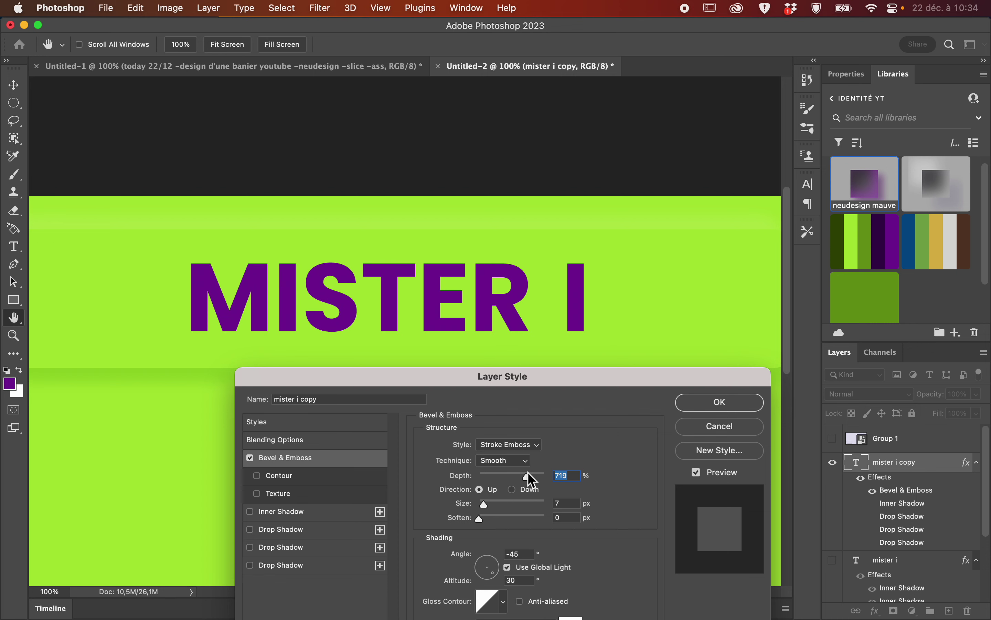
Set the bevel's size to 43 px, soften to 5 px and direction to Down, using the Pillow Emboss style.
{"action": "left_click", "coordinate": [495, 503]}
{"action": "left_click", "coordinate": [499, 516]}
{"action": "left_click", "coordinate": [513, 490]}
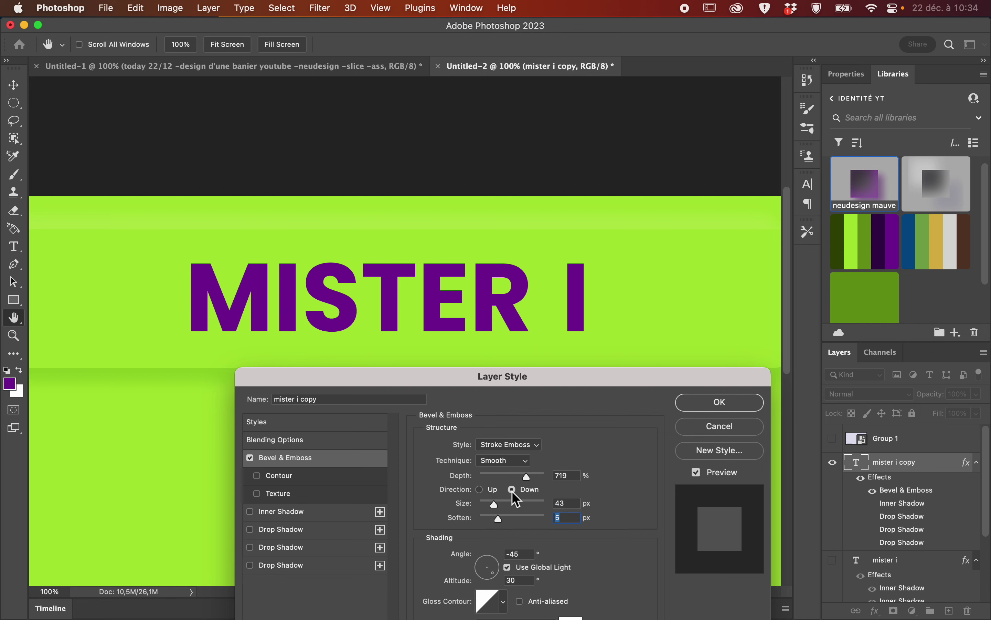
{"action": "left_click", "coordinate": [534, 445]}
{"action": "left_click", "coordinate": [534, 431]}
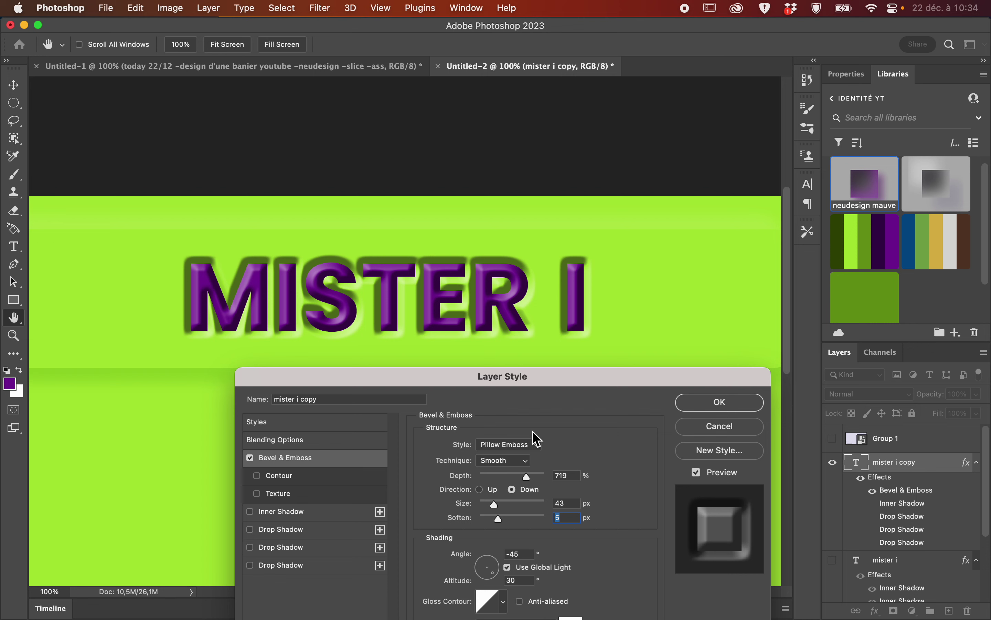
Reduce the bevel to a depth of 157%, a size of 9 px and a soften value of 3 px.
{"action": "left_click_drag", "start_coordinate": [506, 474], "coordinate": [492, 474]}
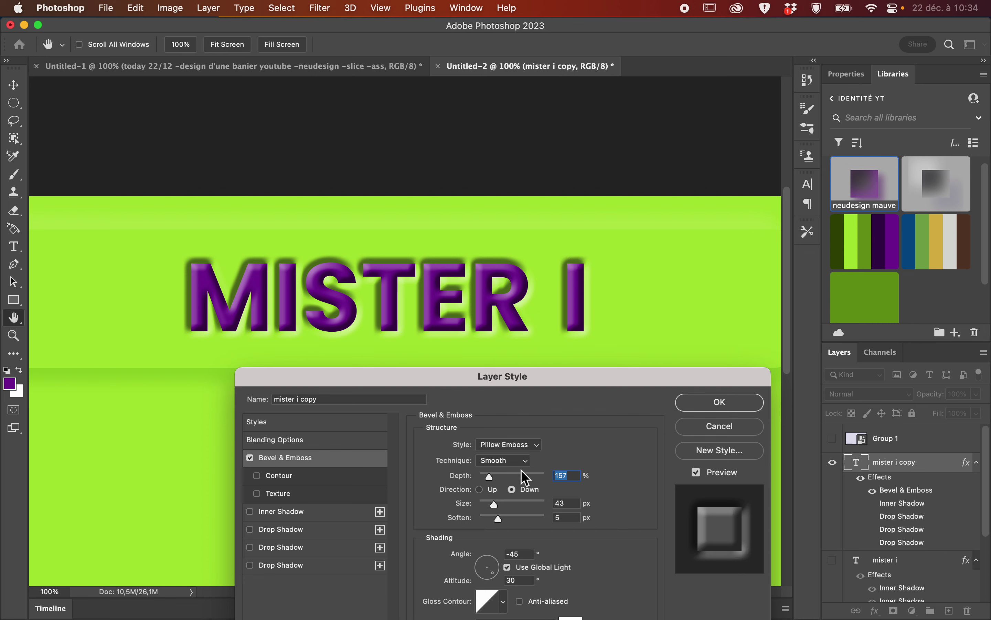
{"action": "left_click_drag", "start_coordinate": [501, 503], "coordinate": [491, 509]}
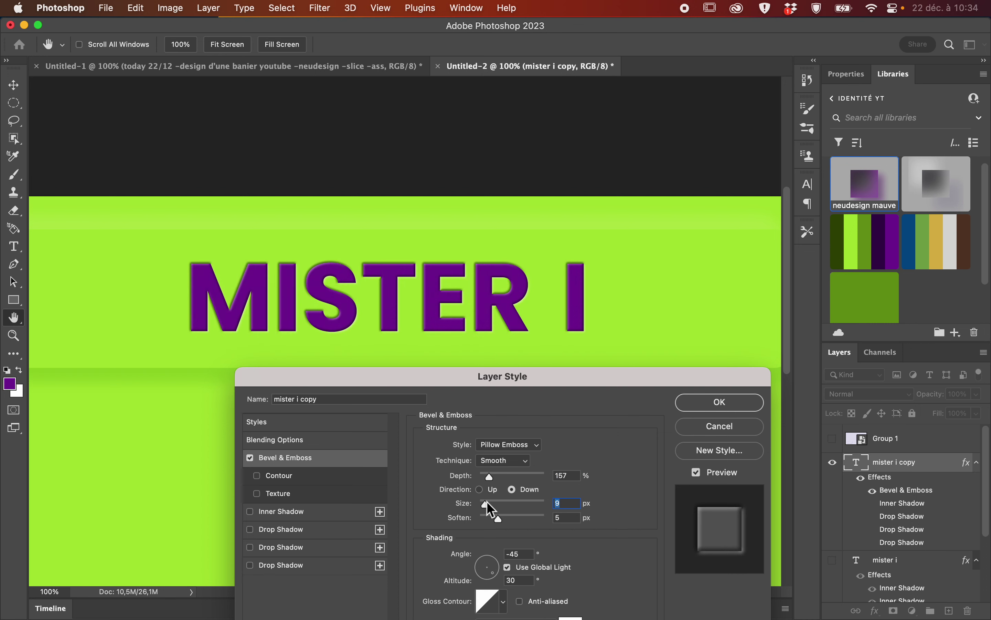
{"action": "left_click", "coordinate": [491, 520]}
{"action": "left_click", "coordinate": [494, 518]}
Try a bevel light direction with an angle of 113° and an altitude of 37°.
{"action": "left_click_drag", "start_coordinate": [626, 379], "coordinate": [892, 141]}
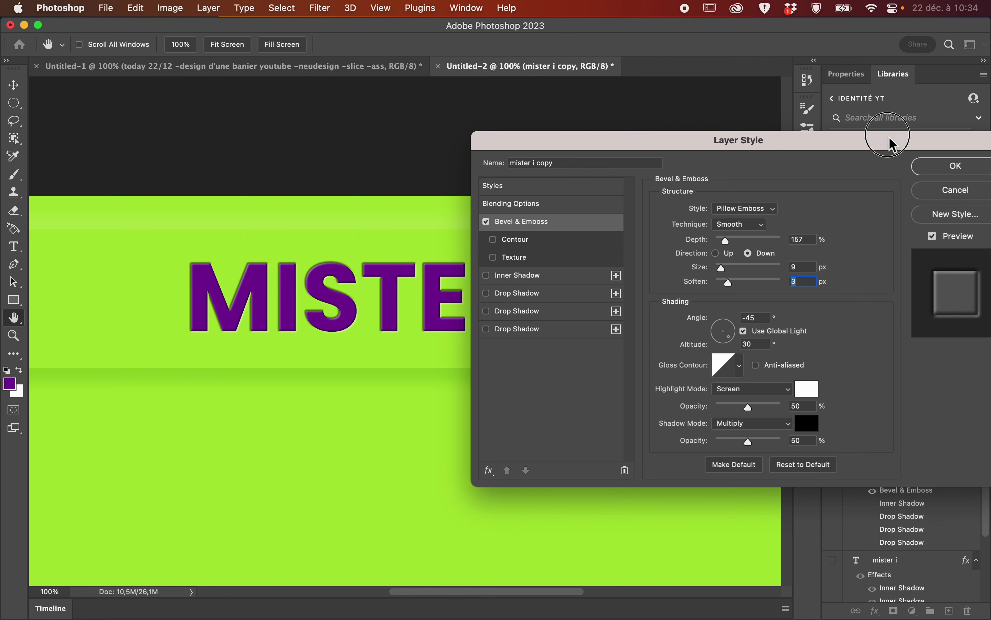
{"action": "left_click", "coordinate": [729, 328]}
{"action": "left_click", "coordinate": [721, 325]}
Try the Outer Bevel style on the text, and settle on the Emboss style.
{"action": "left_click_drag", "start_coordinate": [879, 148], "coordinate": [659, 348]}
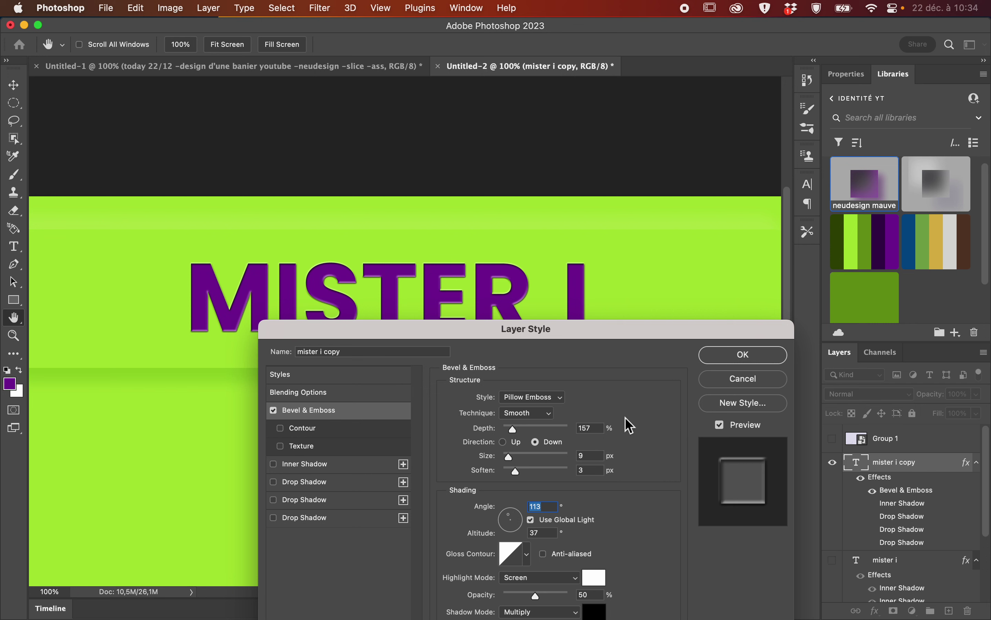
{"action": "left_click", "coordinate": [557, 396]}
{"action": "left_click", "coordinate": [553, 358]}
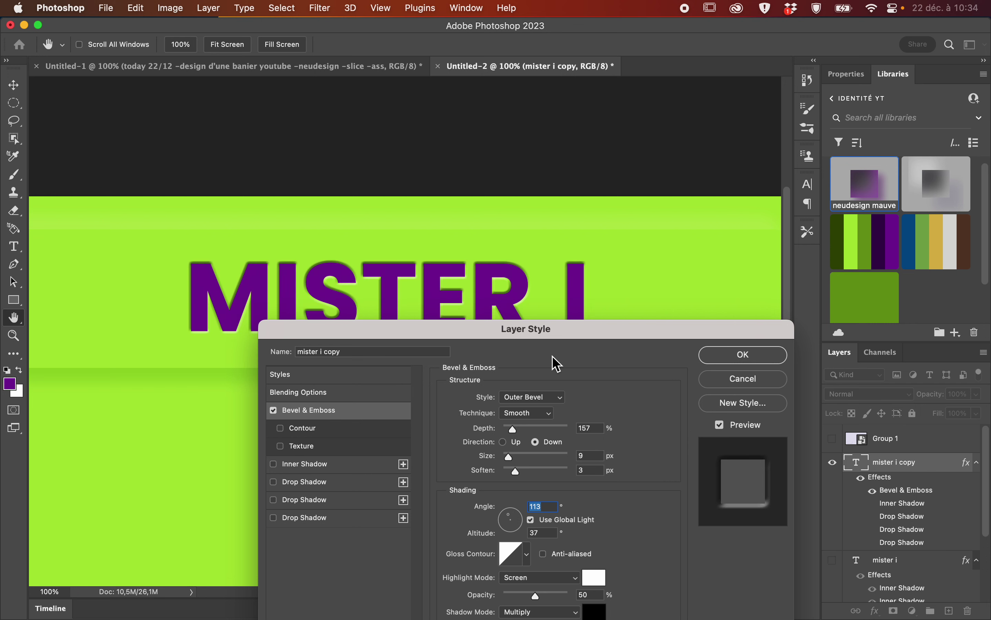
{"action": "left_click", "coordinate": [541, 397]}
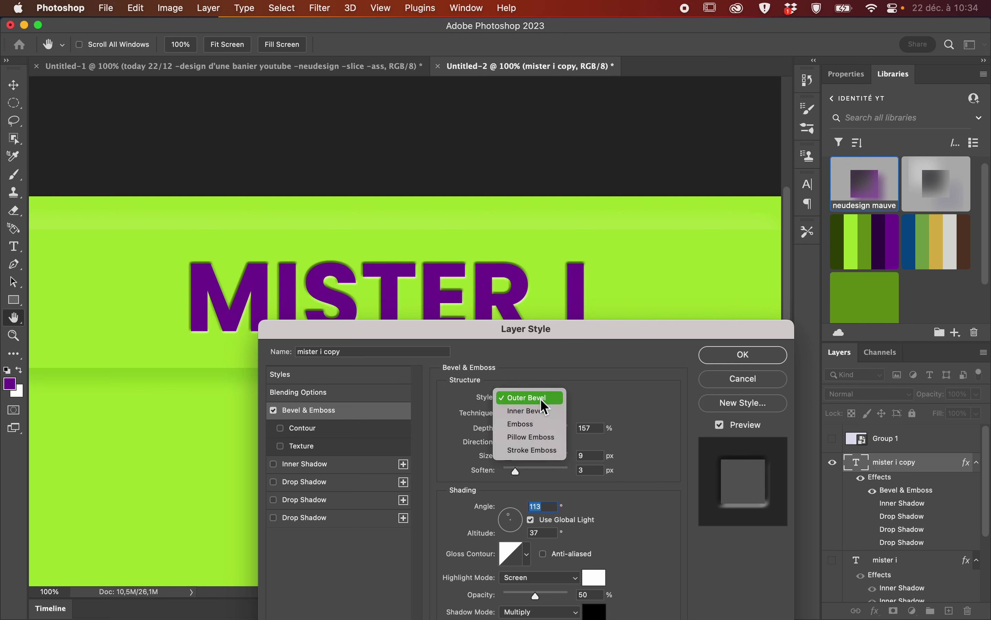
{"action": "left_click", "coordinate": [533, 424]}
Set the emboss size to 6 px and its soften value to 7 px.
{"action": "left_click_drag", "start_coordinate": [651, 330], "coordinate": [832, 206]}
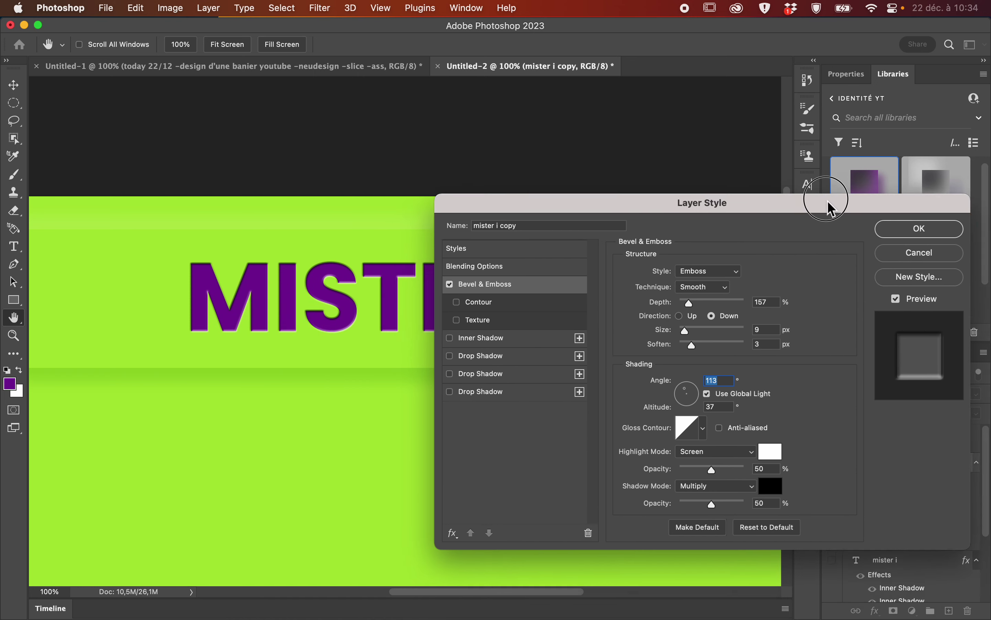
{"action": "left_click_drag", "start_coordinate": [695, 329], "coordinate": [688, 329]}
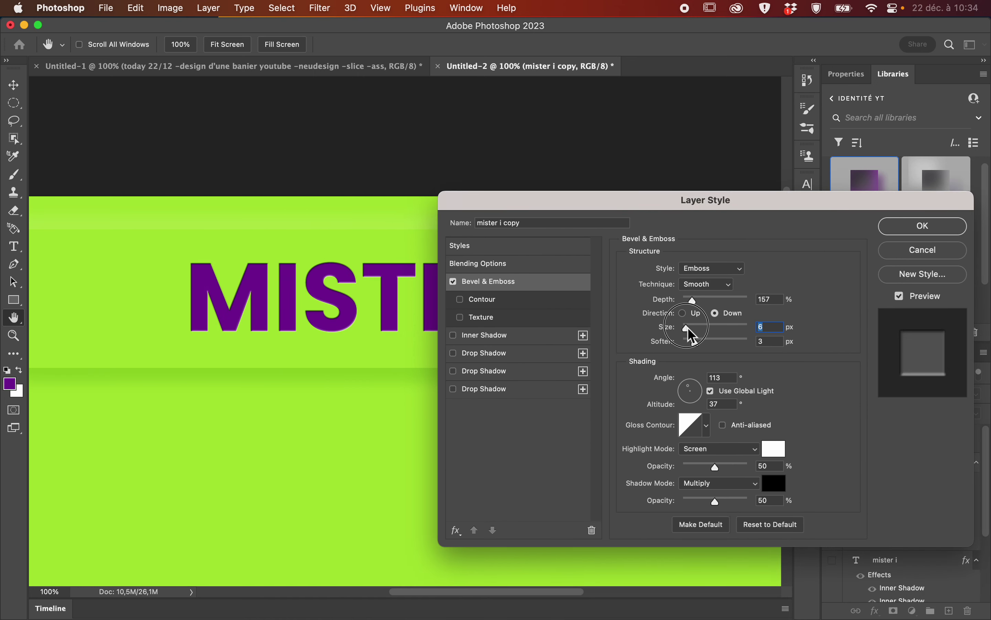
{"action": "left_click_drag", "start_coordinate": [698, 344], "coordinate": [714, 345]}
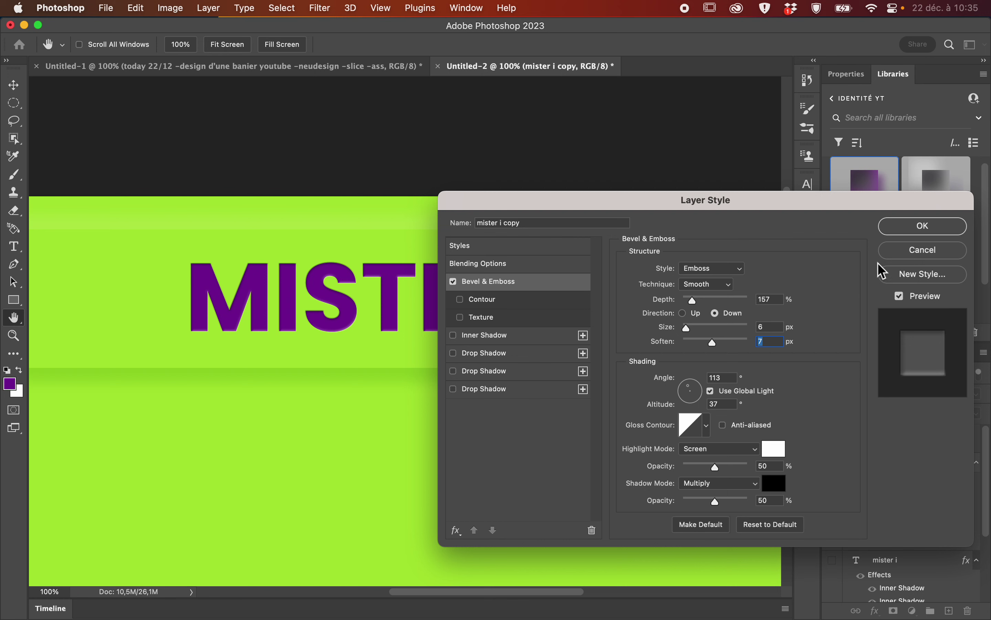
Set the bevel shading angle to 135° and altitude to 45°, and apply the layer style to the text.
{"action": "left_click", "coordinate": [728, 379]}
{"action": "type", "text": "135"}
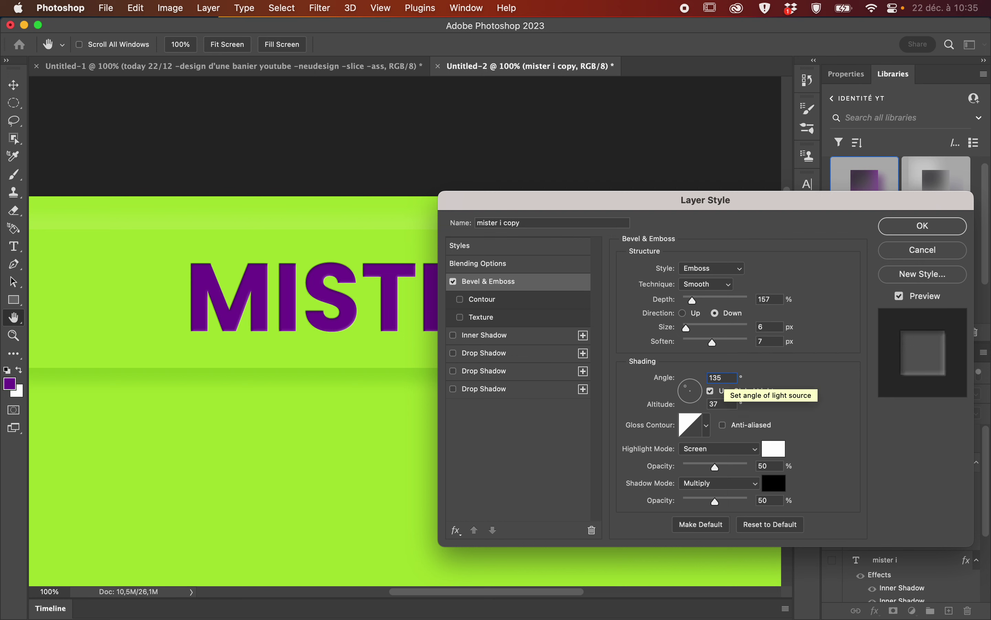
{"action": "left_click", "coordinate": [728, 404]}
{"action": "type", "text": "45"}
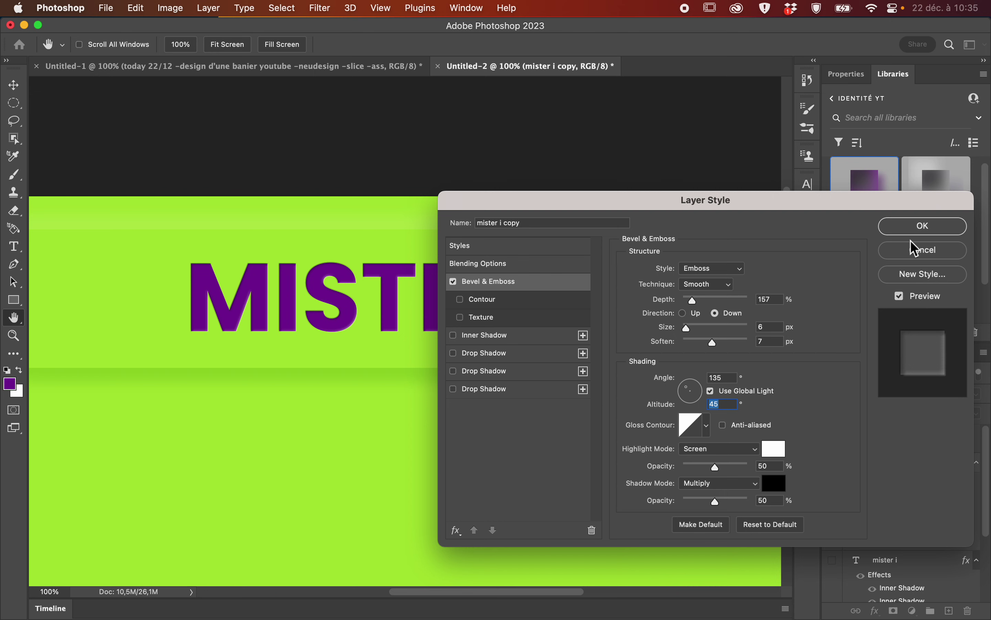
{"action": "left_click", "coordinate": [912, 228]}
{"action": "key", "text": "super+minus"}
{"action": "key", "text": "super+minus"}
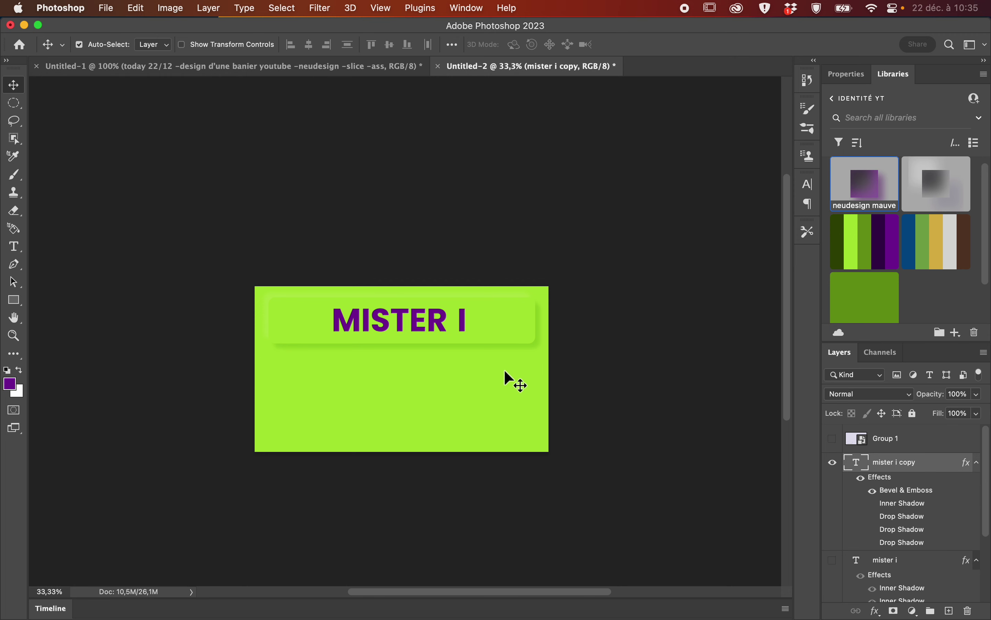
Try the mid and dark greens of the "test couleur yt" theme on the title copy, and settle on its bright lime green.
{"action": "key", "text": "super+plus"}
{"action": "key", "text": "super+plus"}
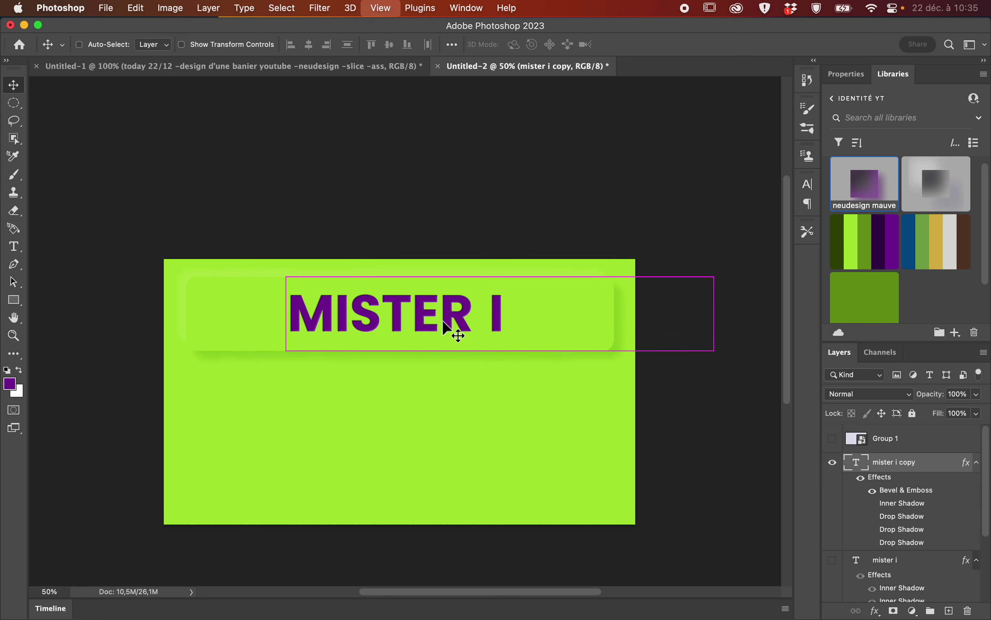
{"action": "scroll", "coordinate": [556, 392], "scroll_direction": "down", "scroll_amount": 2}
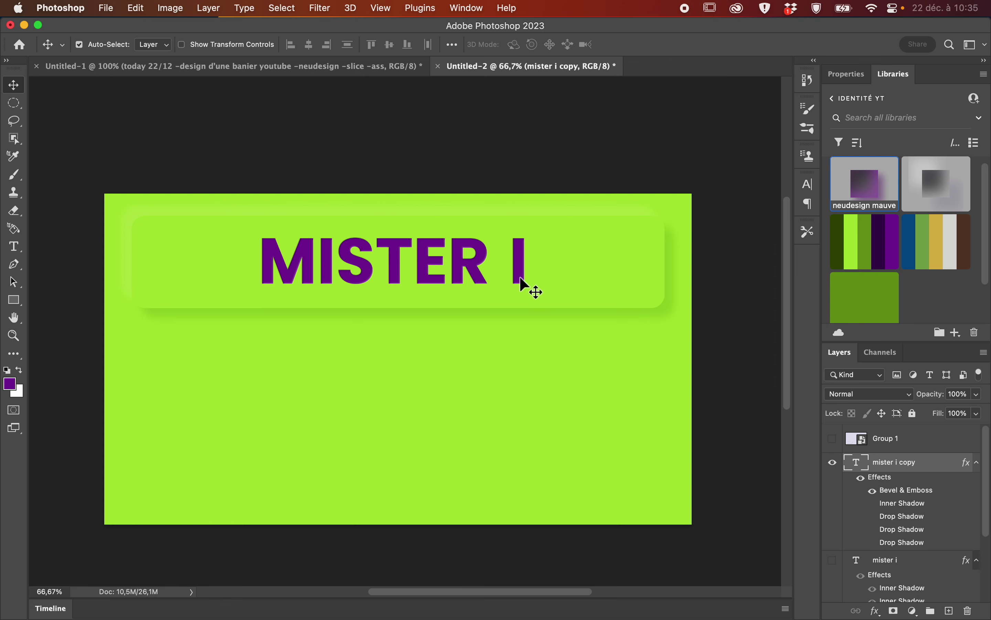
{"action": "left_click", "coordinate": [862, 76]}
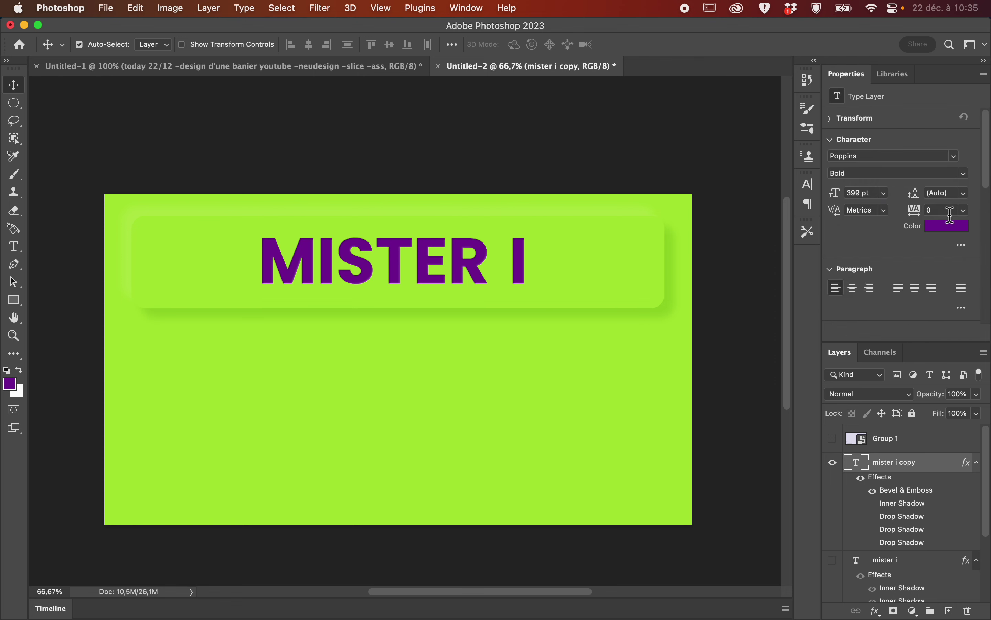
{"action": "left_click", "coordinate": [897, 76]}
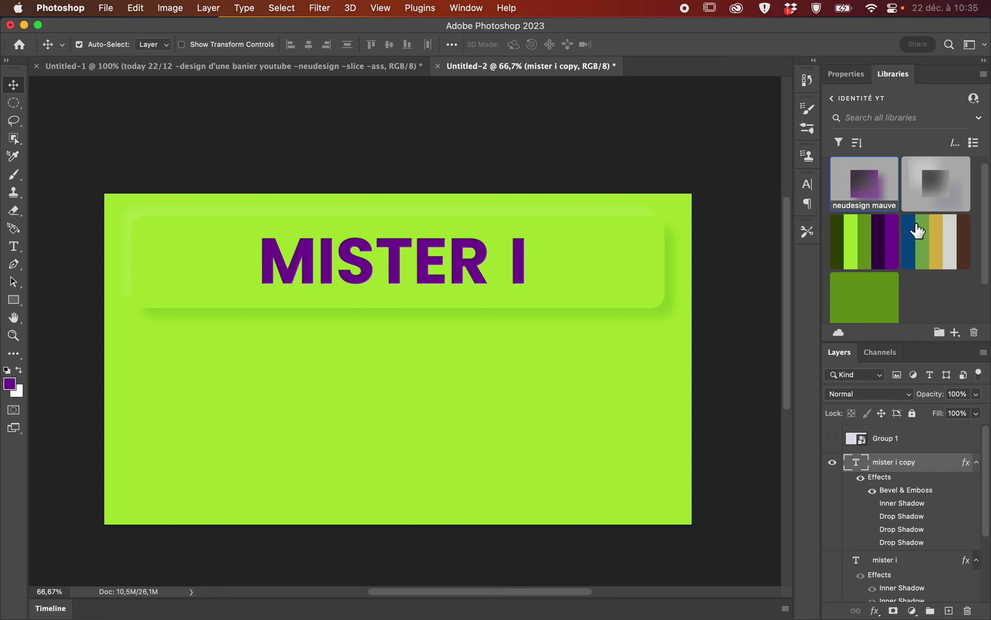
{"action": "left_click", "coordinate": [868, 257]}
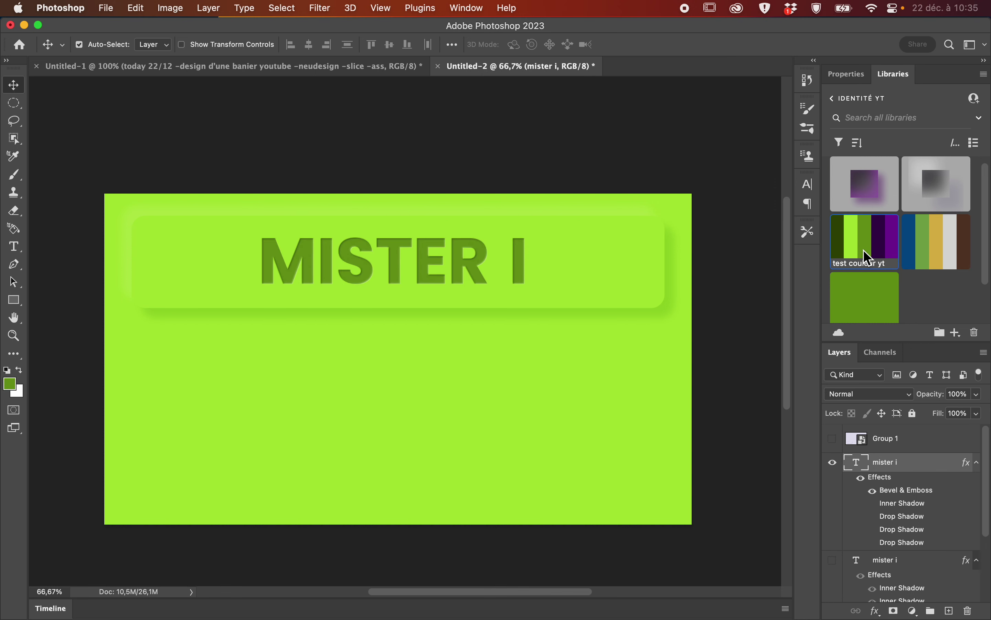
{"action": "left_click", "coordinate": [839, 249]}
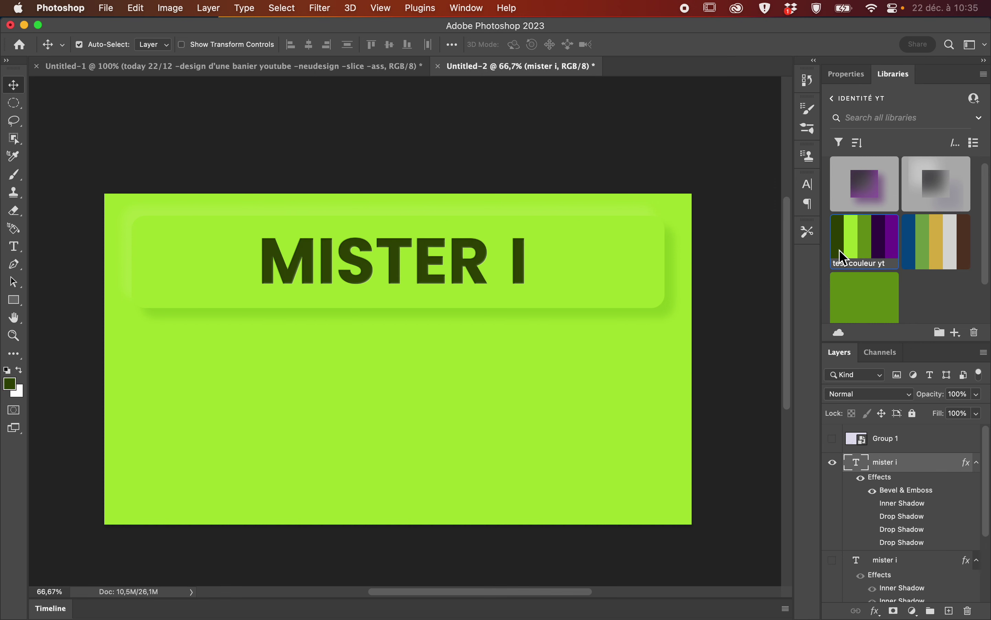
{"action": "left_click", "coordinate": [865, 256]}
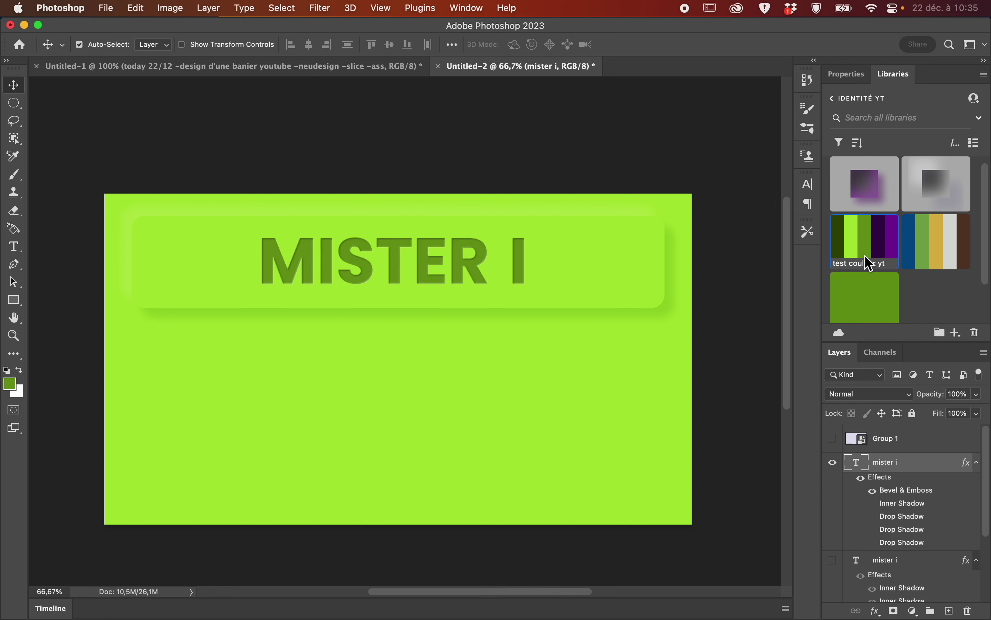
{"action": "left_click", "coordinate": [856, 254]}
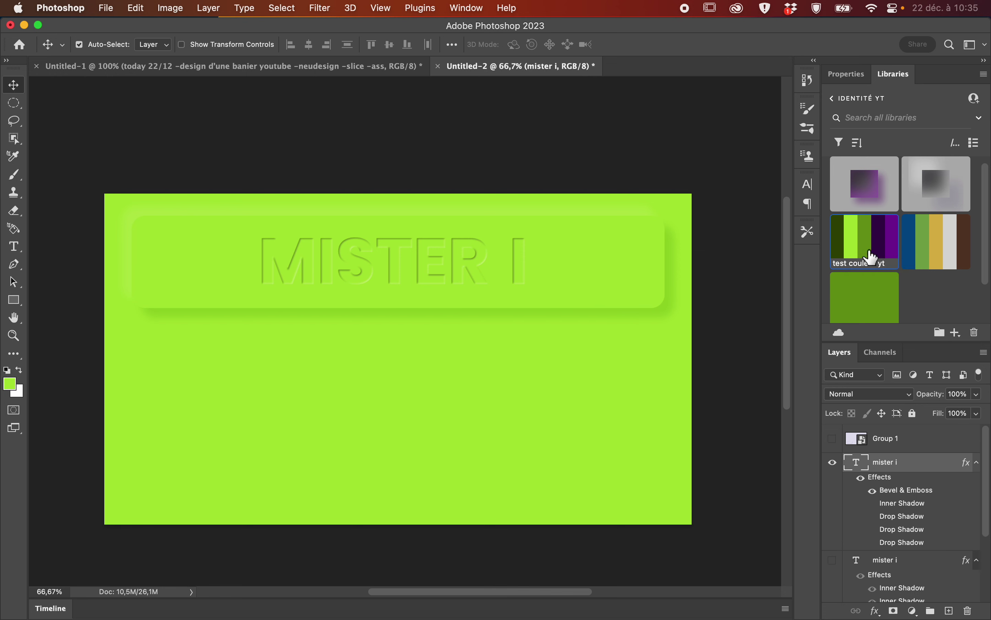
Show the original purple title layer and shift the lime copy left so it overlaps the purple letters with a slight offset.
{"action": "left_click", "coordinate": [834, 560]}
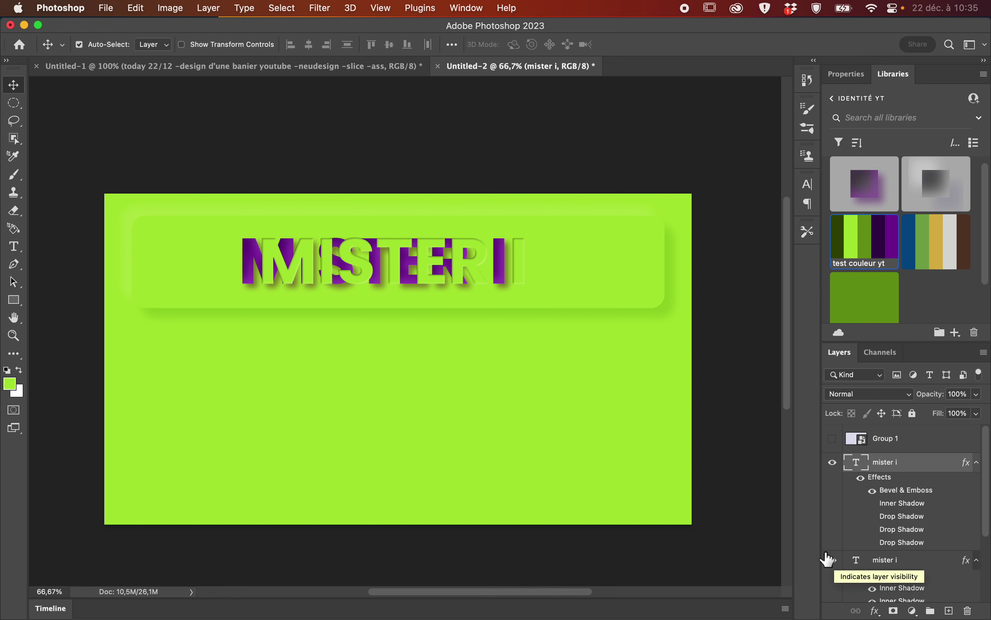
{"action": "left_click_drag", "start_coordinate": [362, 269], "coordinate": [347, 269]}
{"action": "left_click", "coordinate": [410, 353]}
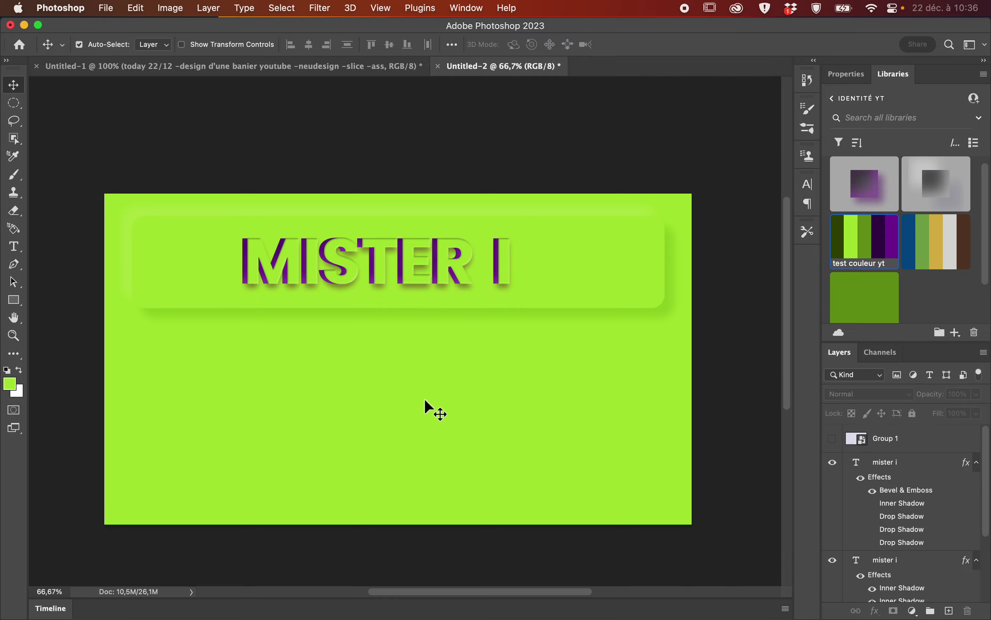
Switch to Creative Cloud and open the "3D et AR" category of its applications.
{"action": "key", "text": "ctrl+Up"}
{"action": "left_click", "coordinate": [738, 413]}
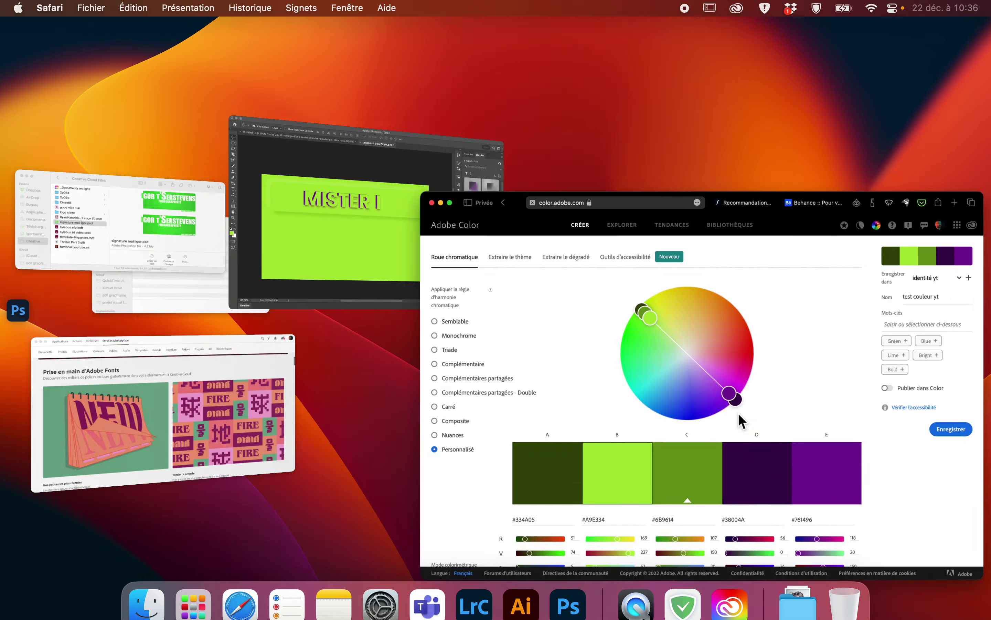
{"action": "key", "text": "ctrl+Up"}
{"action": "left_click", "coordinate": [174, 452]}
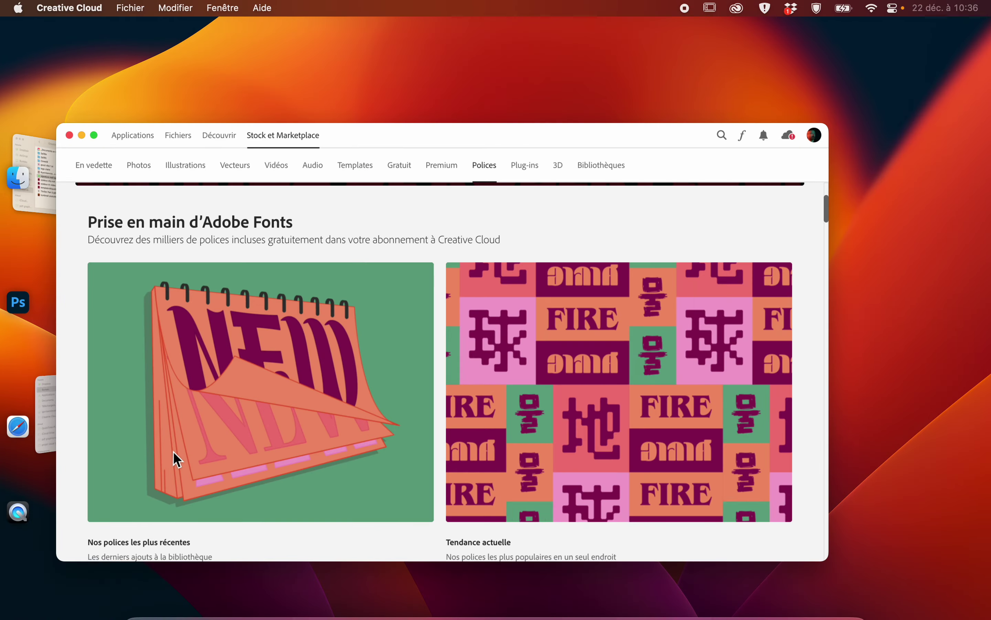
{"action": "left_click", "coordinate": [146, 95]}
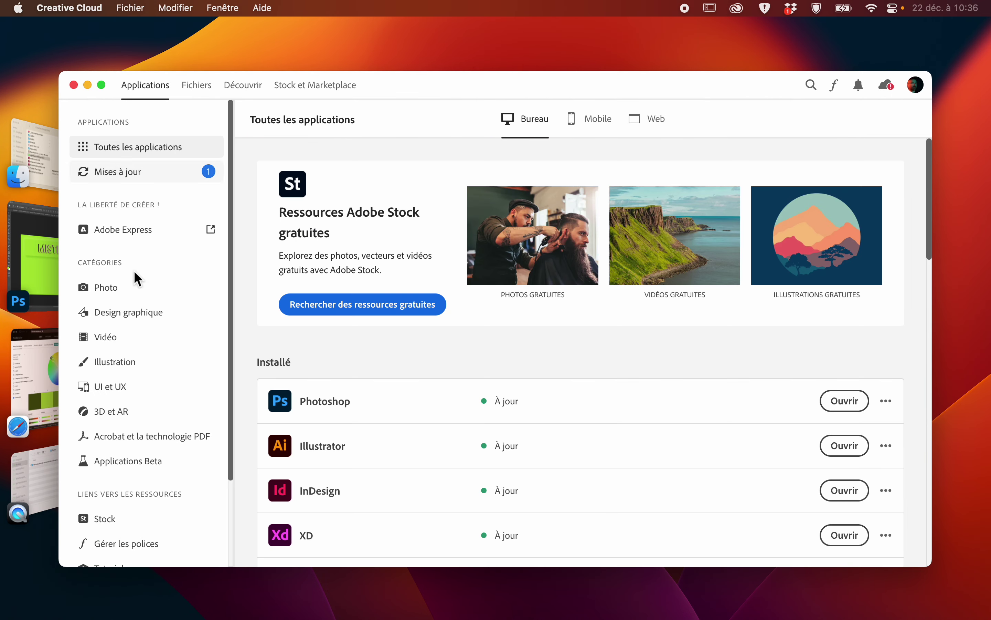
{"action": "scroll", "coordinate": [135, 277], "scroll_direction": "down", "scroll_amount": 2}
{"action": "left_click", "coordinate": [127, 354]}
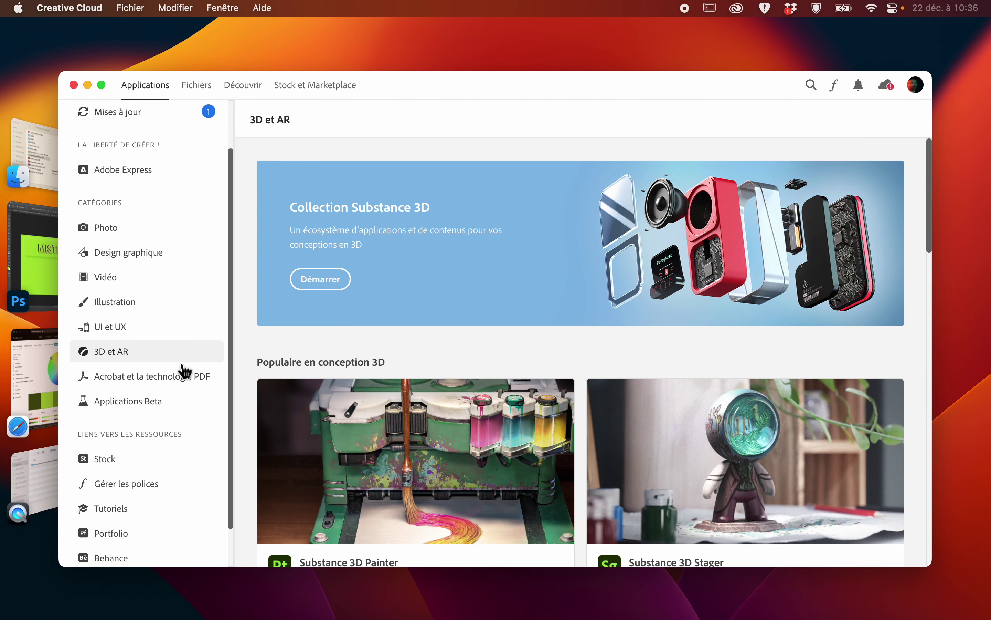
View the purchase offer for Substance 3D Painter, and close it without choosing a plan.
{"action": "scroll", "coordinate": [434, 448], "scroll_direction": "down", "scroll_amount": 3}
{"action": "scroll", "coordinate": [434, 448], "scroll_direction": "down", "scroll_amount": 5}
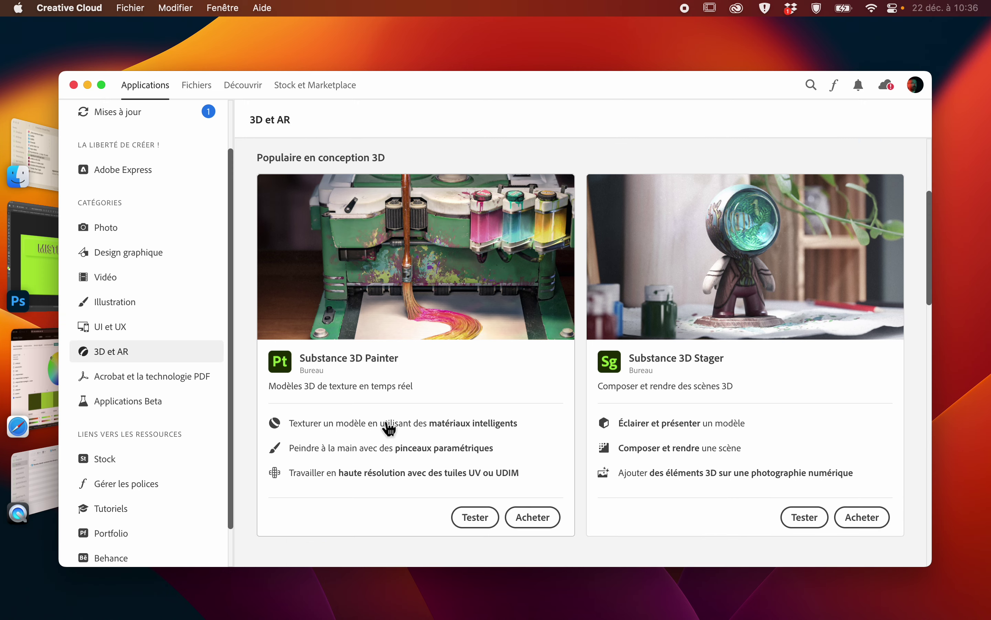
{"action": "scroll", "coordinate": [709, 389], "scroll_direction": "down", "scroll_amount": 4}
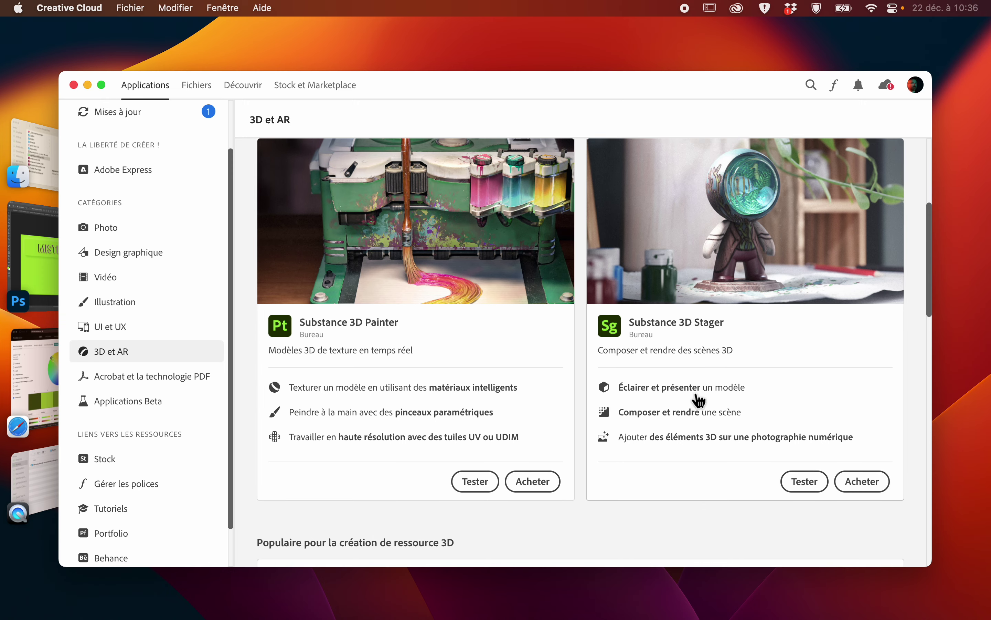
{"action": "left_click", "coordinate": [542, 413]}
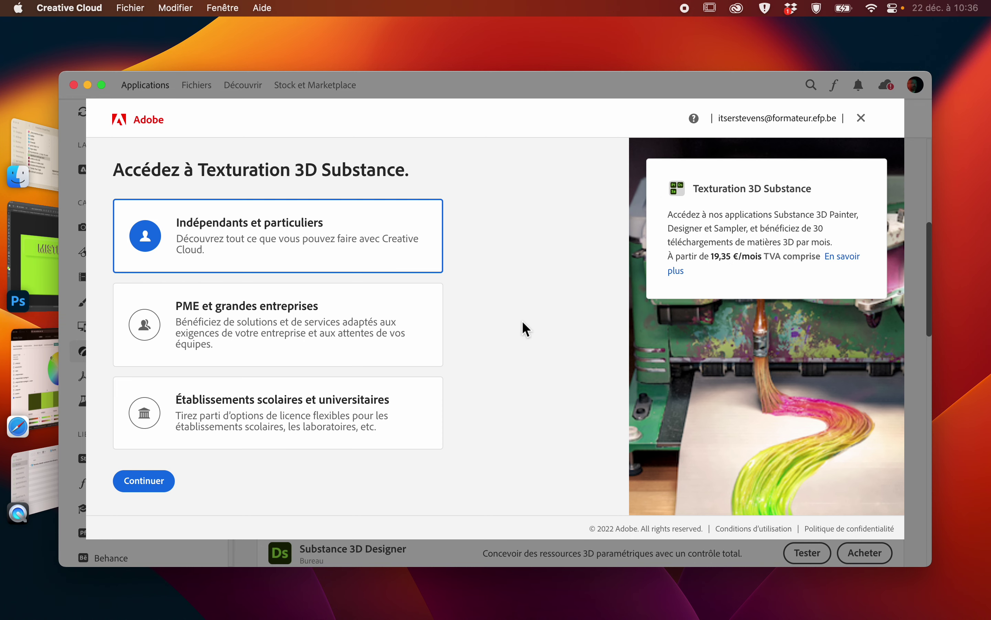
{"action": "left_click", "coordinate": [864, 121]}
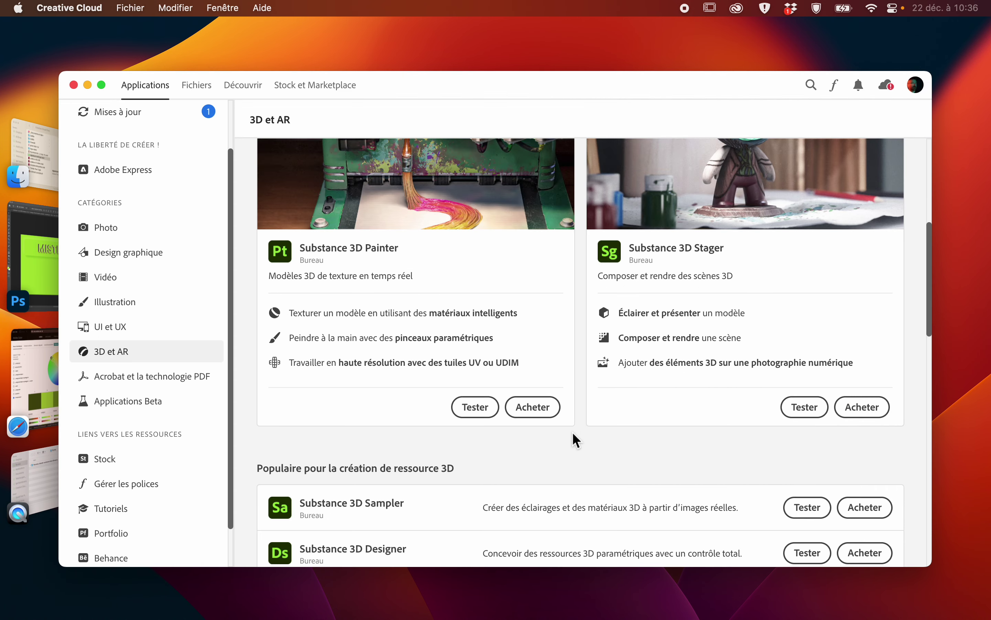
Examine the Substance 3D applications, the AR tools and the 3D resources offered in the "3D et AR" category.
{"action": "scroll", "coordinate": [573, 438], "scroll_direction": "down", "scroll_amount": 3}
{"action": "scroll", "coordinate": [574, 436], "scroll_direction": "down", "scroll_amount": 3}
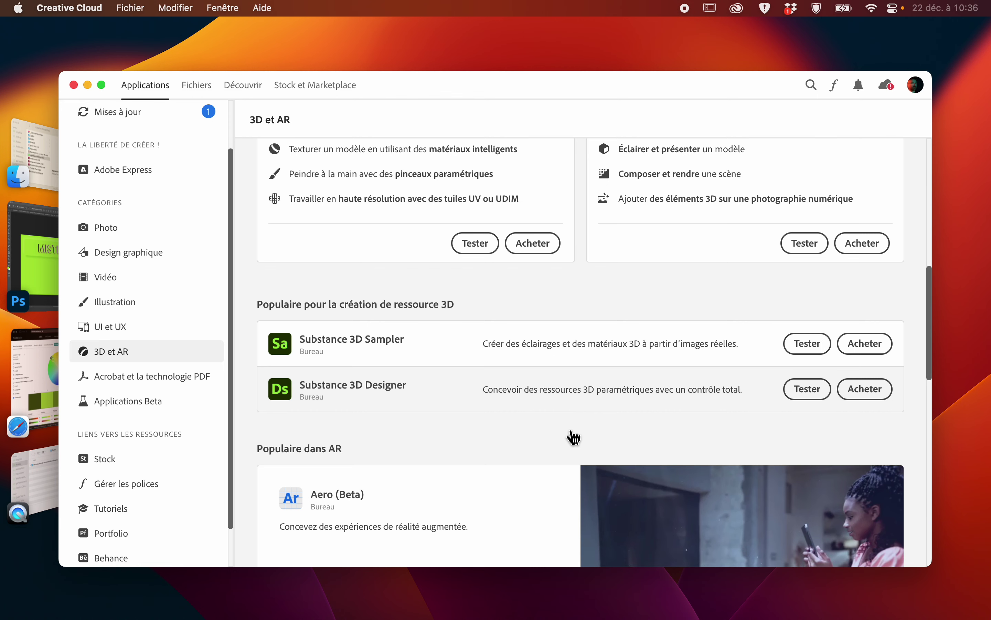
{"action": "scroll", "coordinate": [573, 438], "scroll_direction": "up", "scroll_amount": 15}
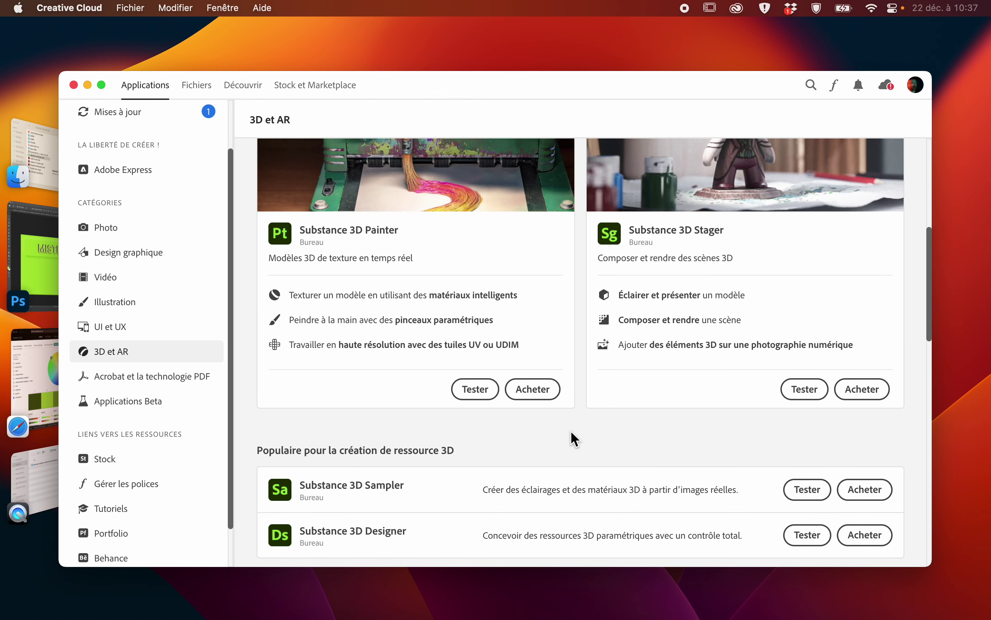
{"action": "scroll", "coordinate": [573, 437], "scroll_direction": "down", "scroll_amount": 5}
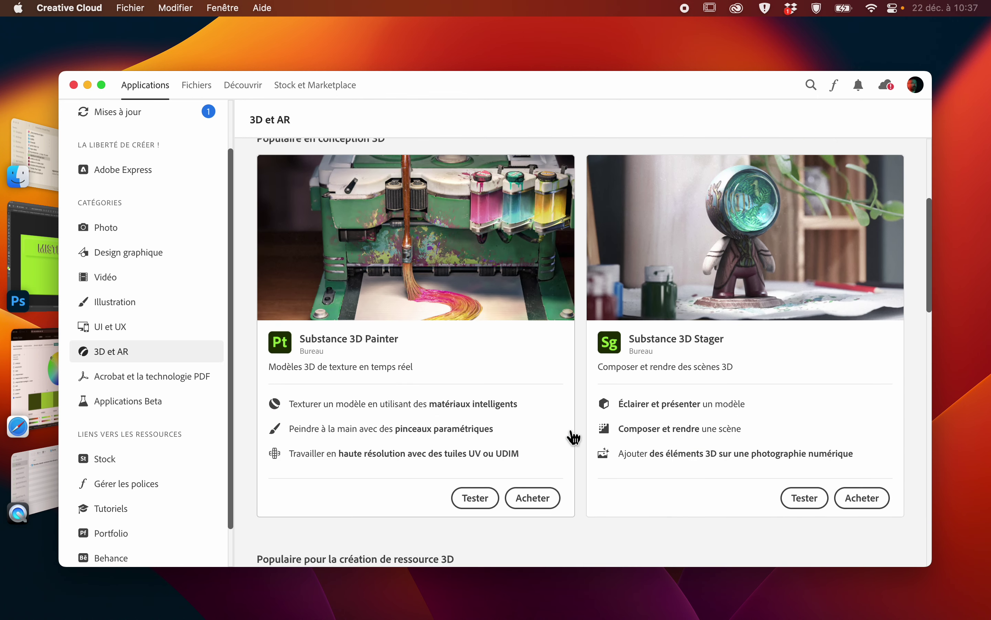
{"action": "scroll", "coordinate": [544, 372], "scroll_direction": "down", "scroll_amount": 9}
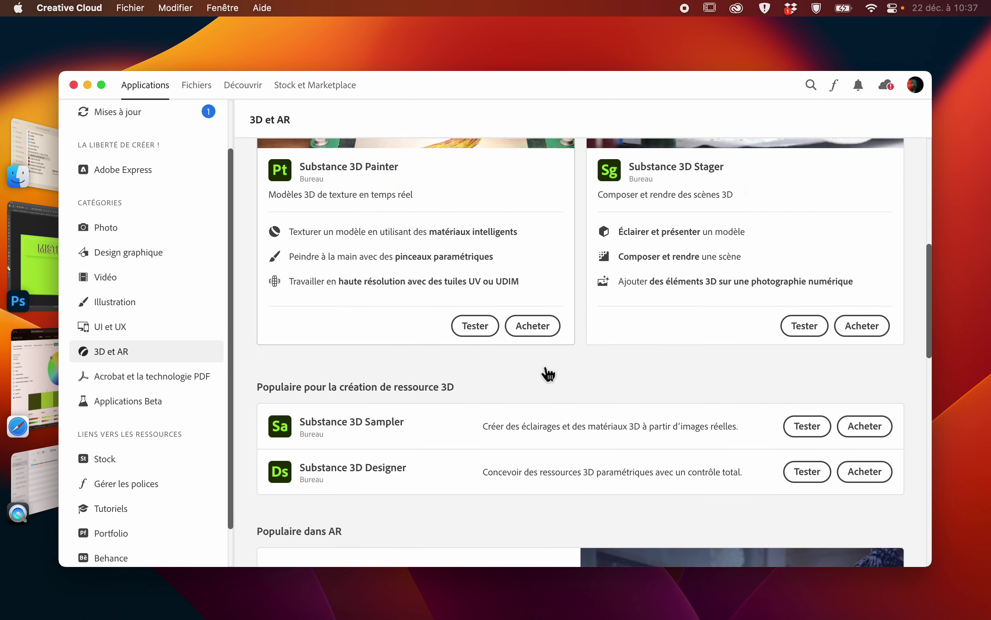
{"action": "scroll", "coordinate": [548, 373], "scroll_direction": "down", "scroll_amount": 10}
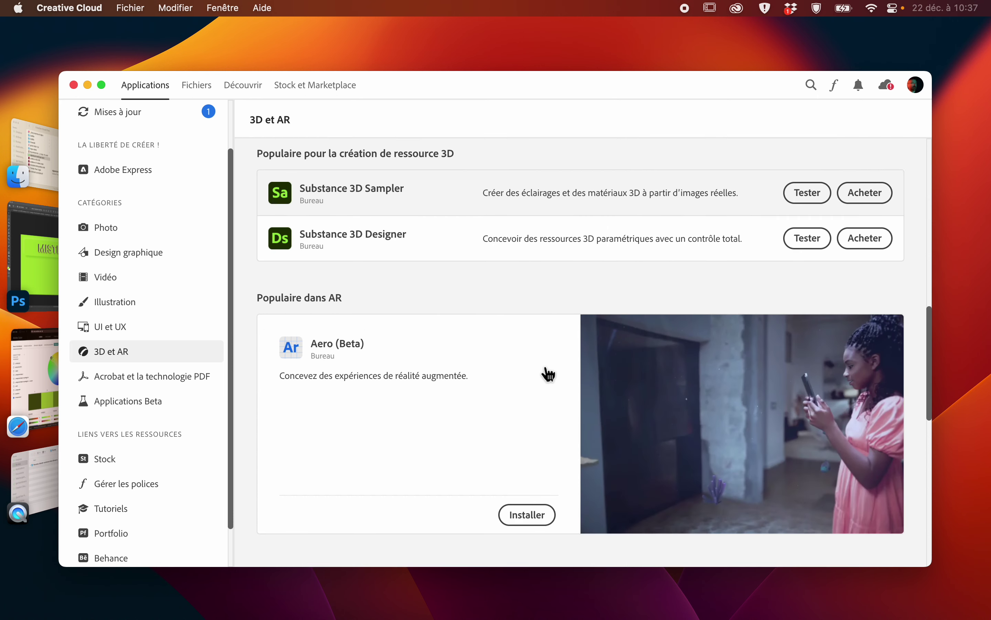
{"action": "scroll", "coordinate": [548, 373], "scroll_direction": "down", "scroll_amount": 3}
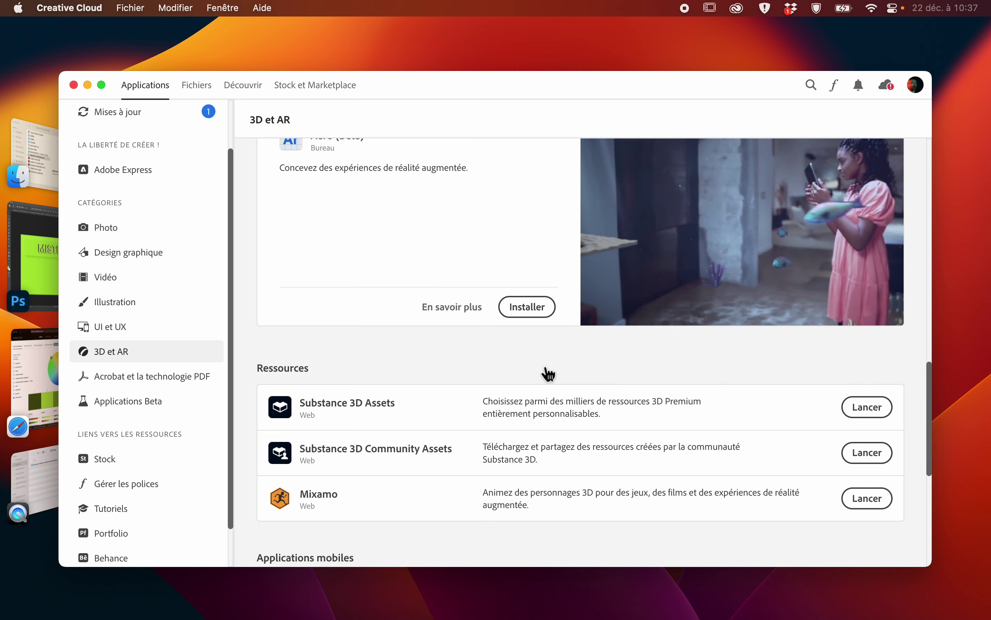
{"action": "scroll", "coordinate": [548, 372], "scroll_direction": "up", "scroll_amount": 20}
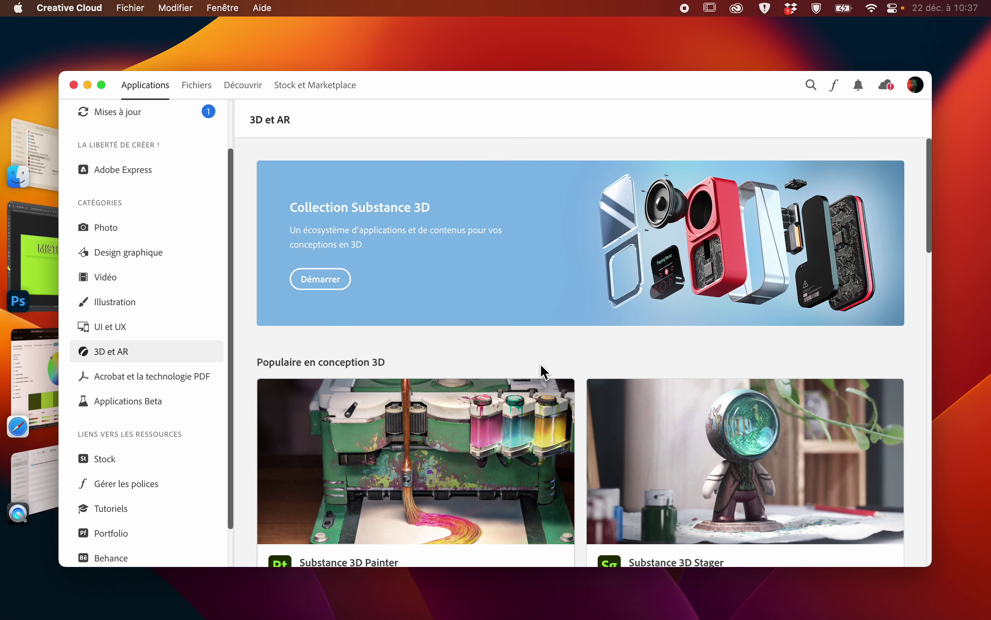
{"action": "scroll", "coordinate": [543, 371], "scroll_direction": "down", "scroll_amount": 1}
{"action": "scroll", "coordinate": [543, 371], "scroll_direction": "up", "scroll_amount": 1}
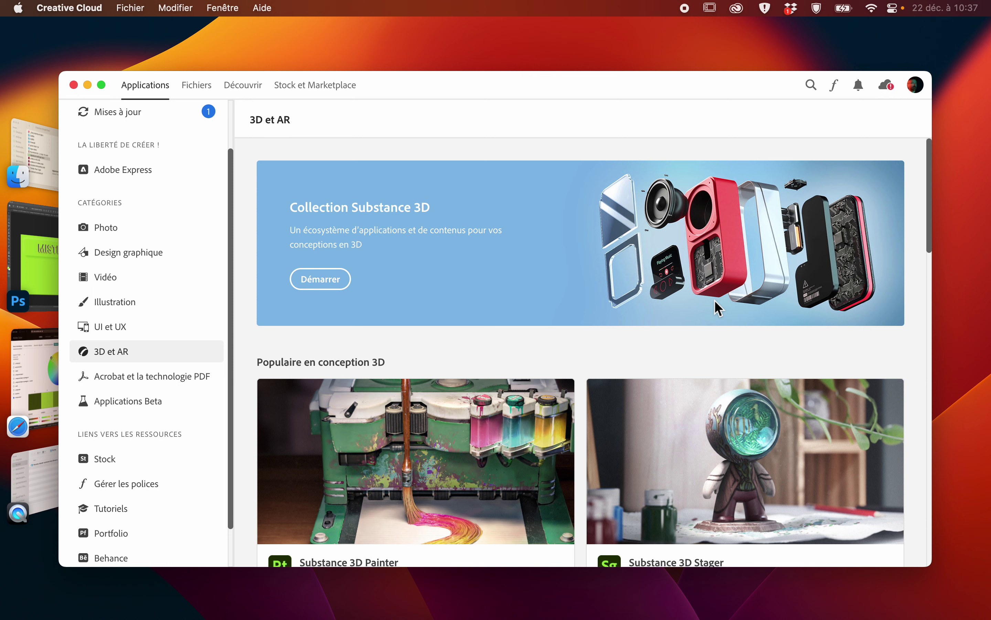
{"action": "scroll", "coordinate": [717, 308], "scroll_direction": "down", "scroll_amount": 4}
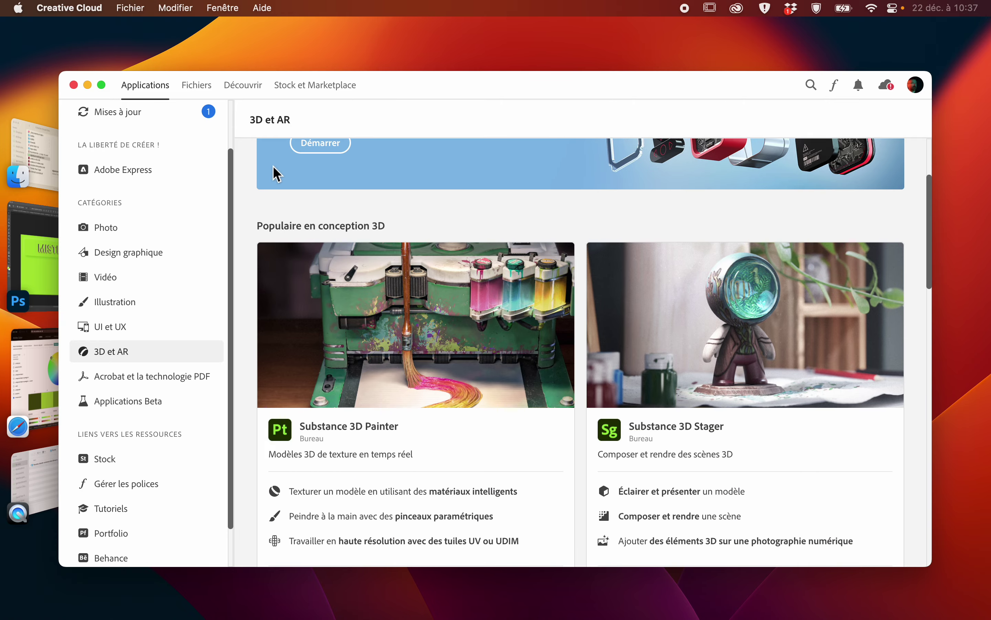
Close the Creative Cloud window and switch back to the banner document in Photoshop.
{"action": "left_click", "coordinate": [74, 86]}
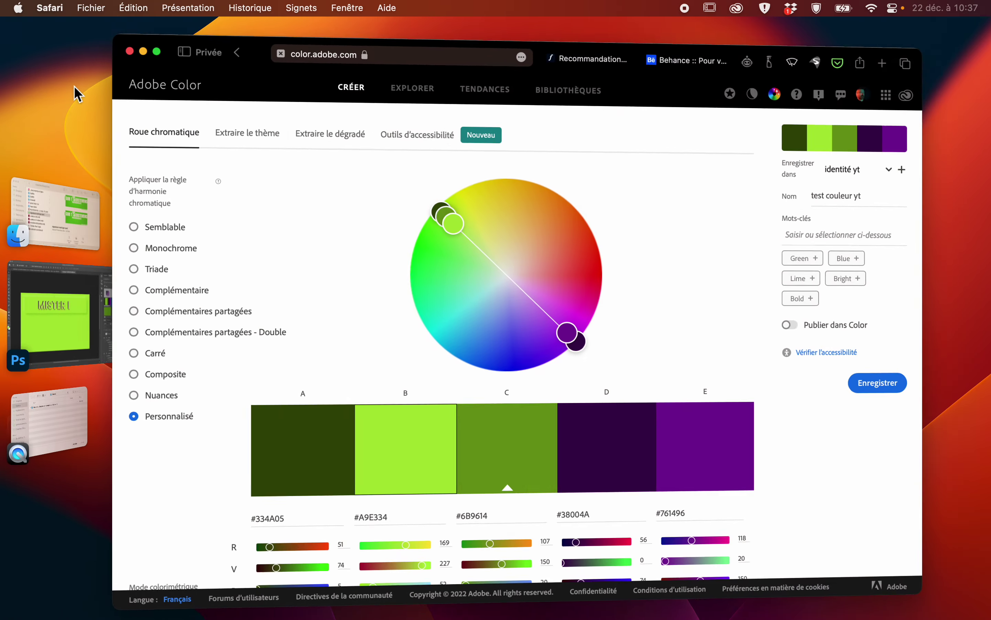
{"action": "key", "text": "ctrl+Up"}
{"action": "left_click", "coordinate": [248, 359]}
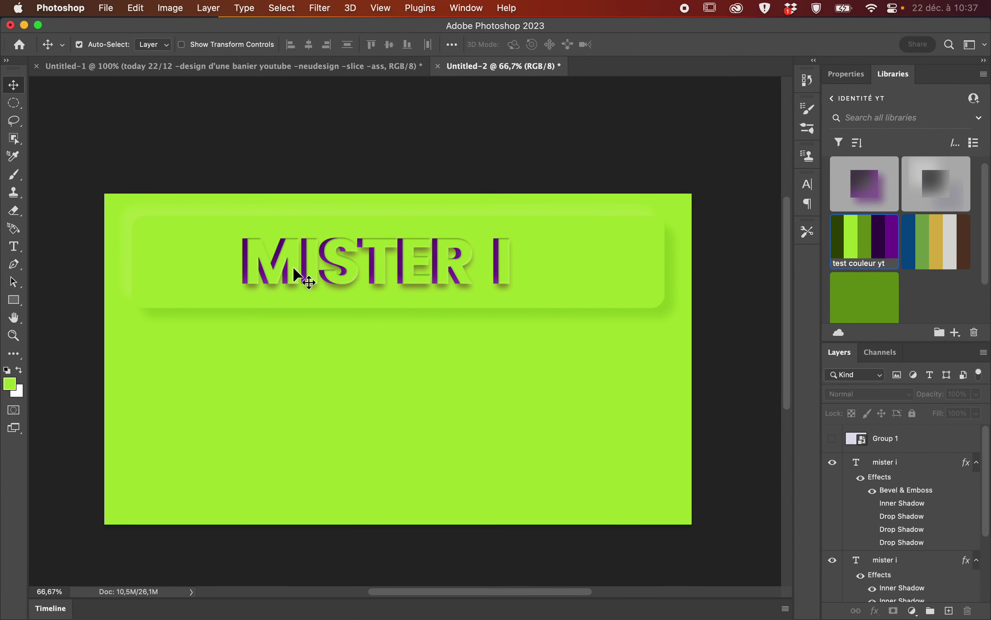
Compare the two overlapping title layers by hiding and showing each of them again.
{"action": "left_click", "coordinate": [834, 463]}
{"action": "left_click", "coordinate": [834, 463]}
{"action": "left_click", "coordinate": [834, 560]}
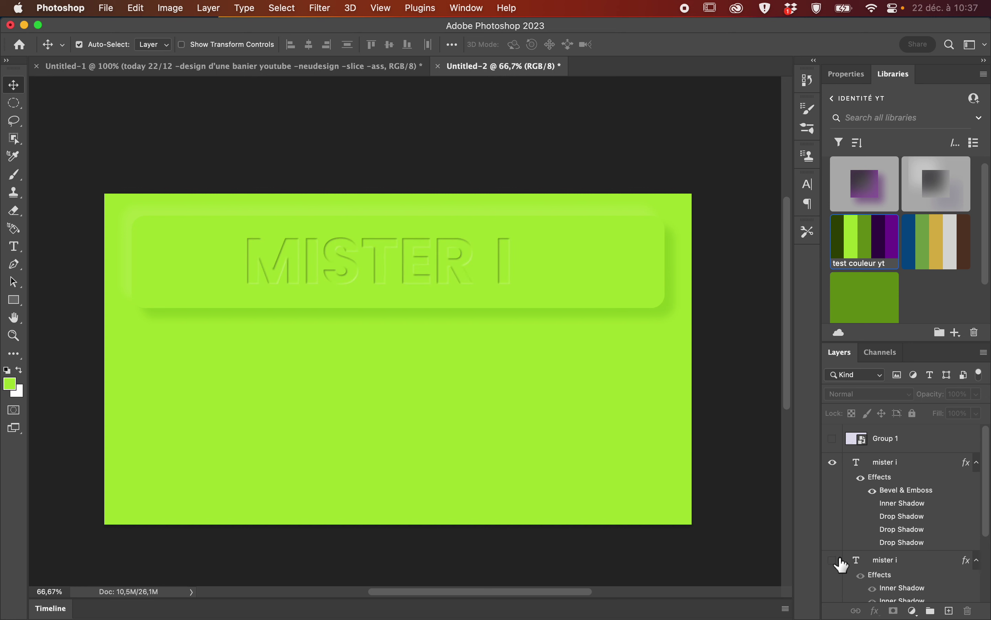
{"action": "left_click", "coordinate": [834, 560]}
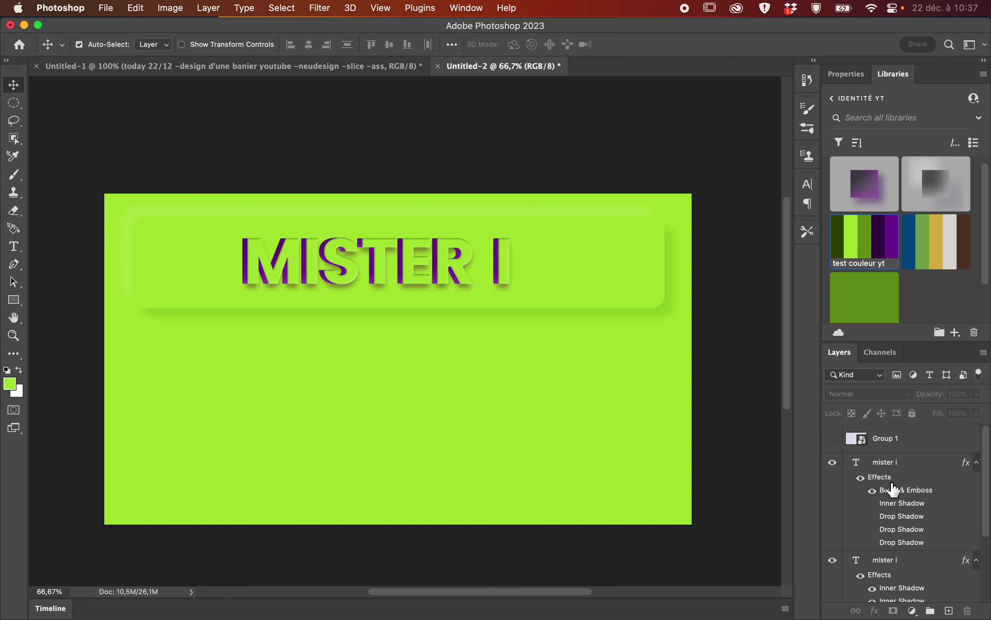
Select the "boutton" layer beneath the titles and unlock it.
{"action": "scroll", "coordinate": [924, 453], "scroll_direction": "down", "scroll_amount": 3}
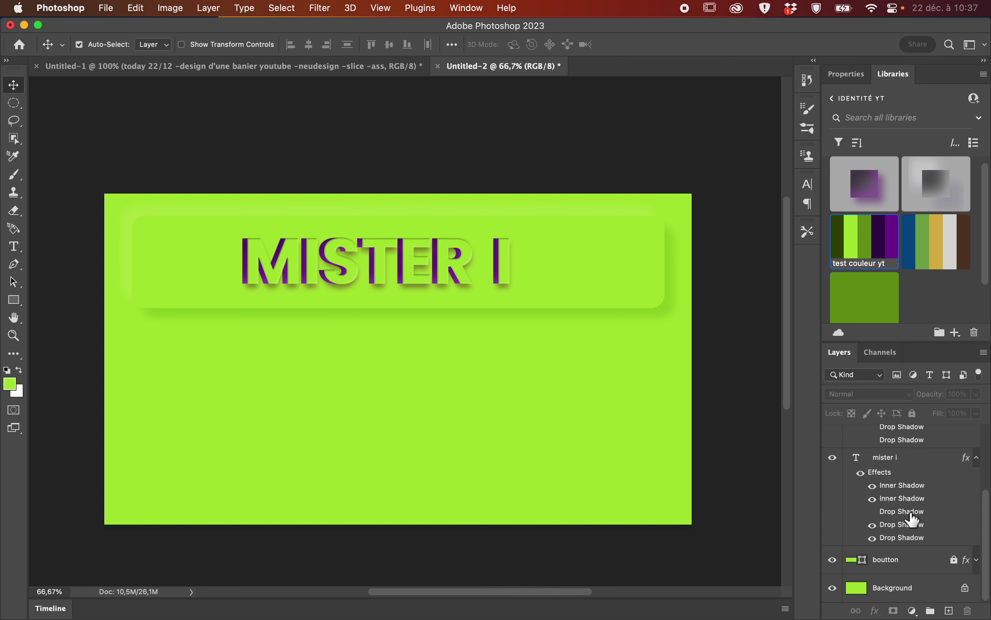
{"action": "left_click", "coordinate": [903, 568]}
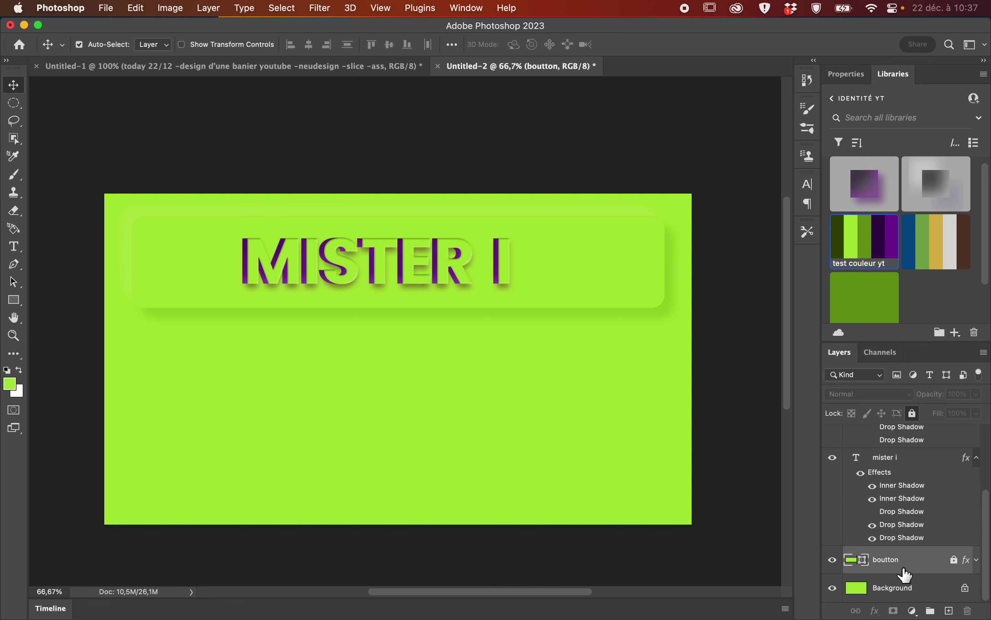
{"action": "left_click", "coordinate": [618, 296]}
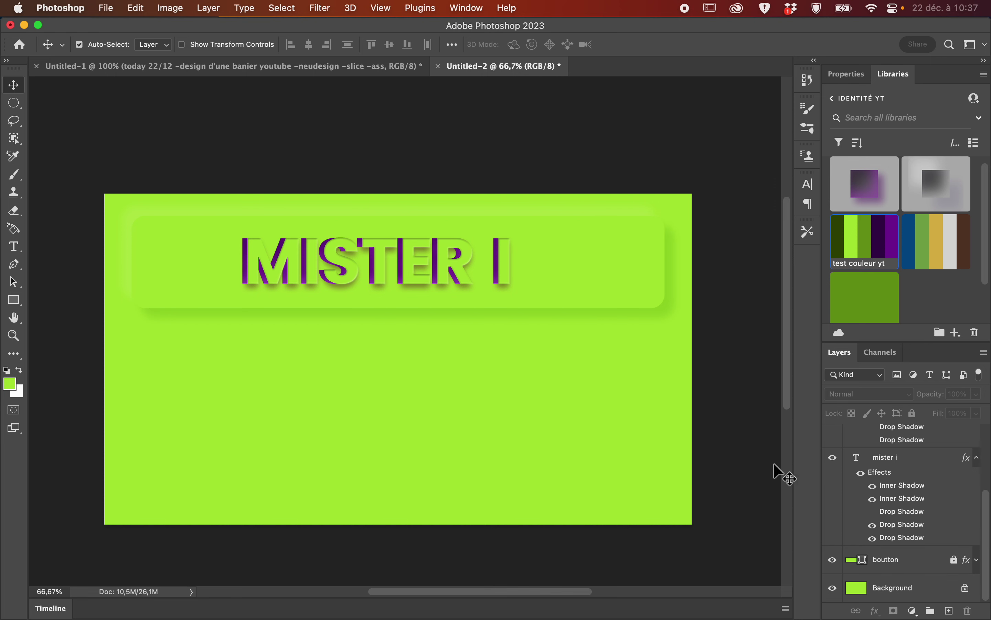
{"action": "left_click", "coordinate": [912, 567]}
{"action": "left_click", "coordinate": [951, 562]}
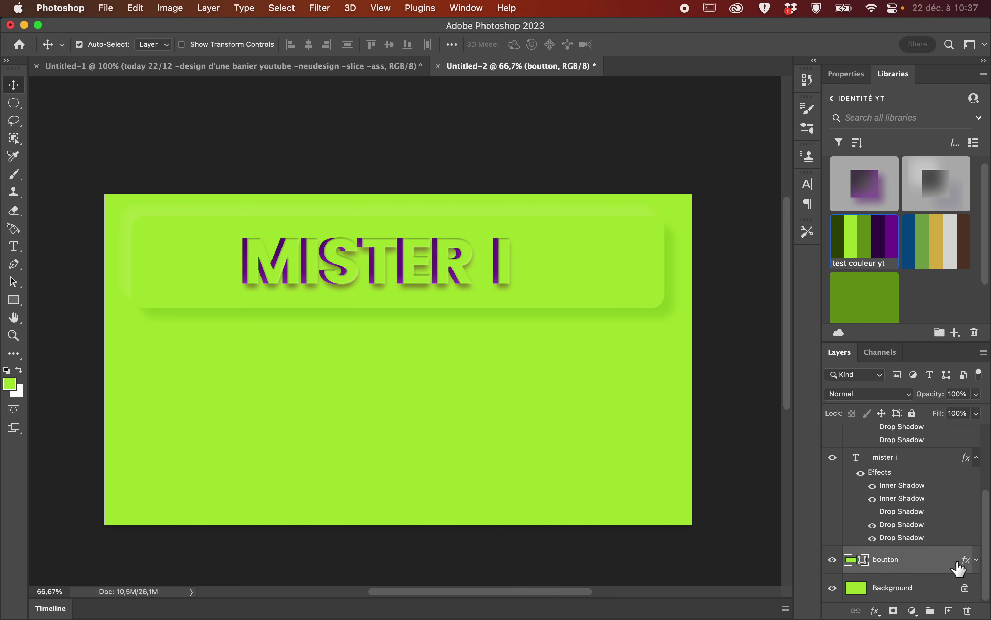
Narrow the "boutton" shape to about 1351 px wide from its centre and shift it left so it frames the title evenly.
{"action": "key", "text": "super+t"}
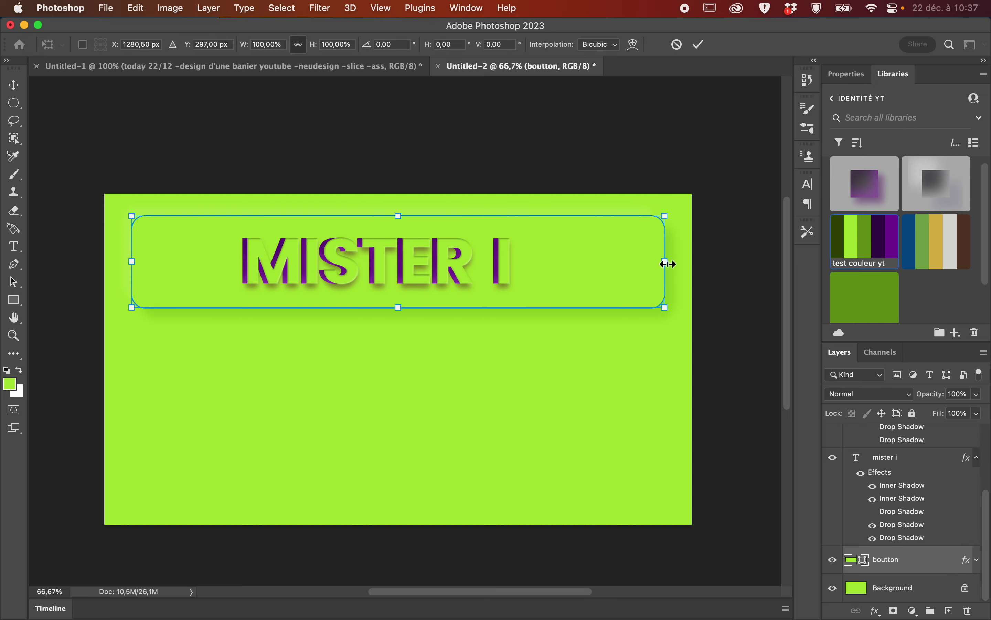
{"action": "left_click_drag", "start_coordinate": [666, 263], "coordinate": [558, 270]}
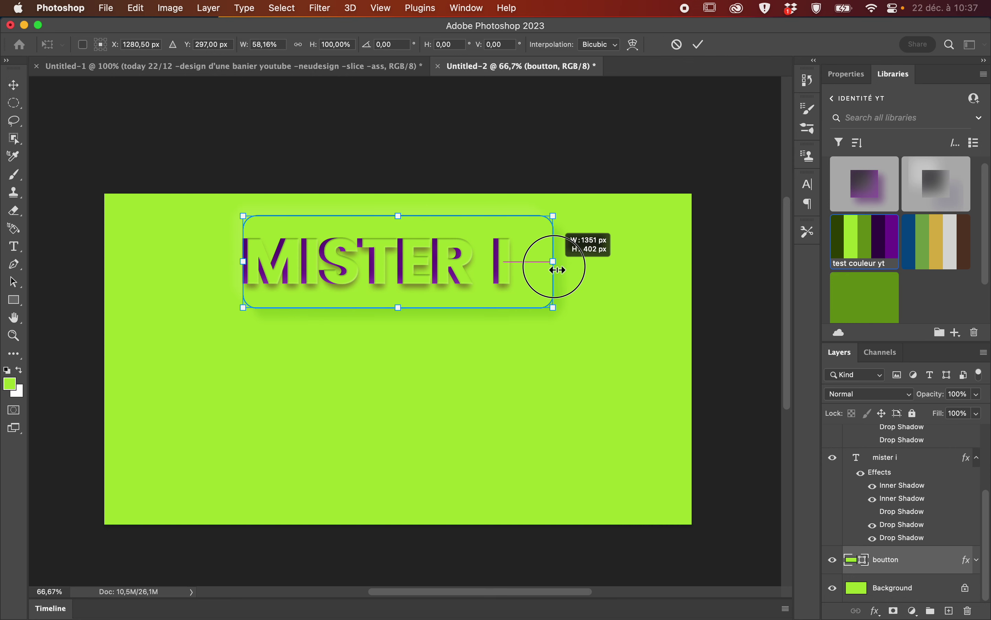
{"action": "left_click_drag", "start_coordinate": [558, 269], "coordinate": [557, 269]}
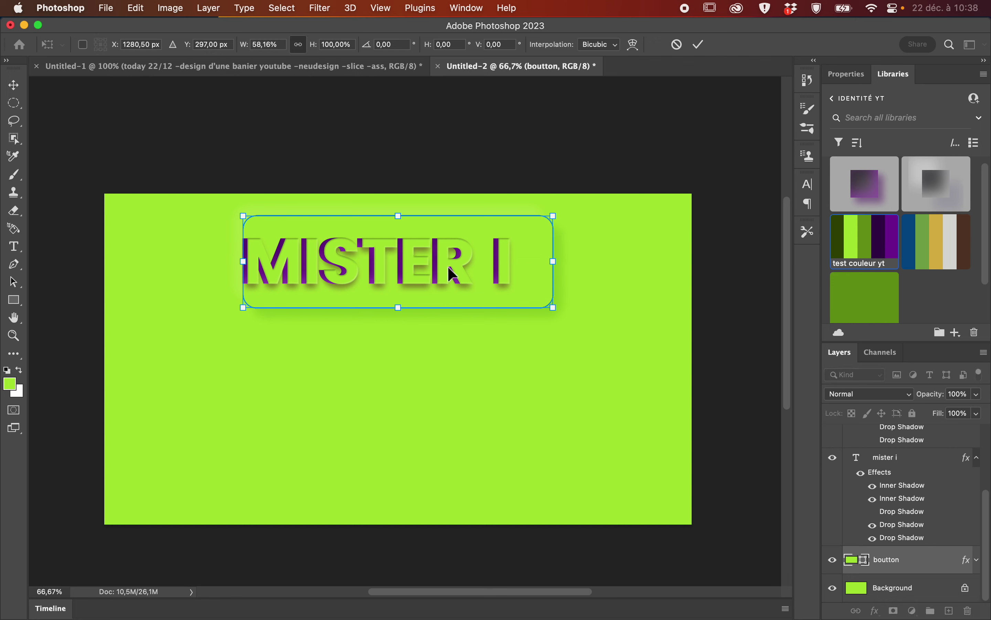
{"action": "mouse_move", "coordinate": [471, 305]}
{"action": "left_mouse_down"}
{"action": "mouse_move", "coordinate": [421, 300]}
{"action": "mouse_move", "coordinate": [474, 299]}
{"action": "mouse_move", "coordinate": [443, 305]}
{"action": "mouse_move", "coordinate": [452, 301]}
{"action": "left_mouse_up"}
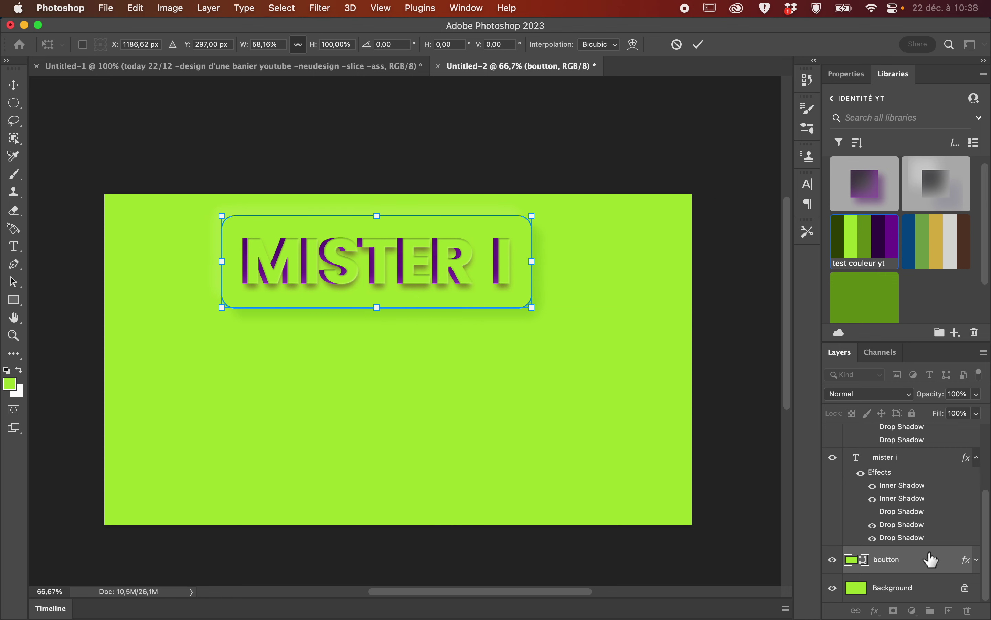
Collapse the effects of the two "mister i" title layers, group both layers and name the group "mister i".
{"action": "left_click", "coordinate": [928, 461]}
{"action": "scroll", "coordinate": [927, 463], "scroll_direction": "up", "scroll_amount": 3}
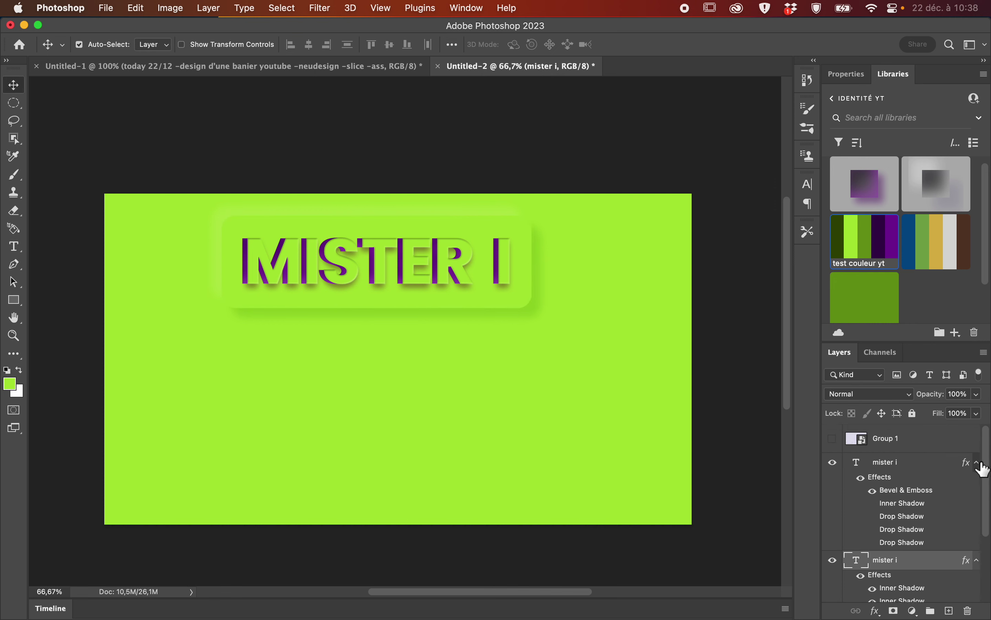
{"action": "left_click", "coordinate": [979, 463]}
{"action": "left_click", "coordinate": [978, 482]}
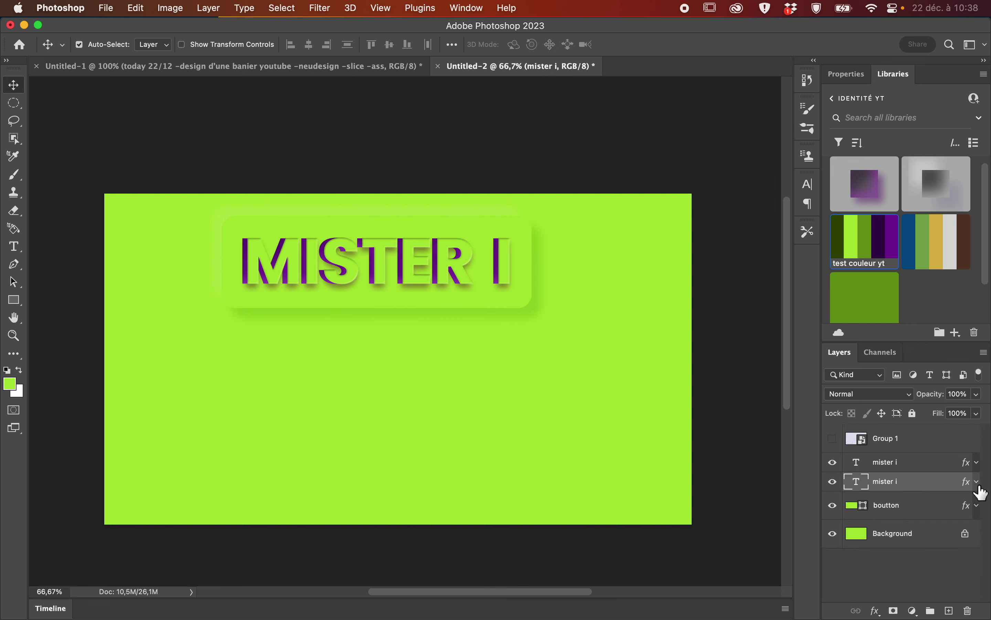
{"action": "left_click", "coordinate": [929, 467], "text": "shift"}
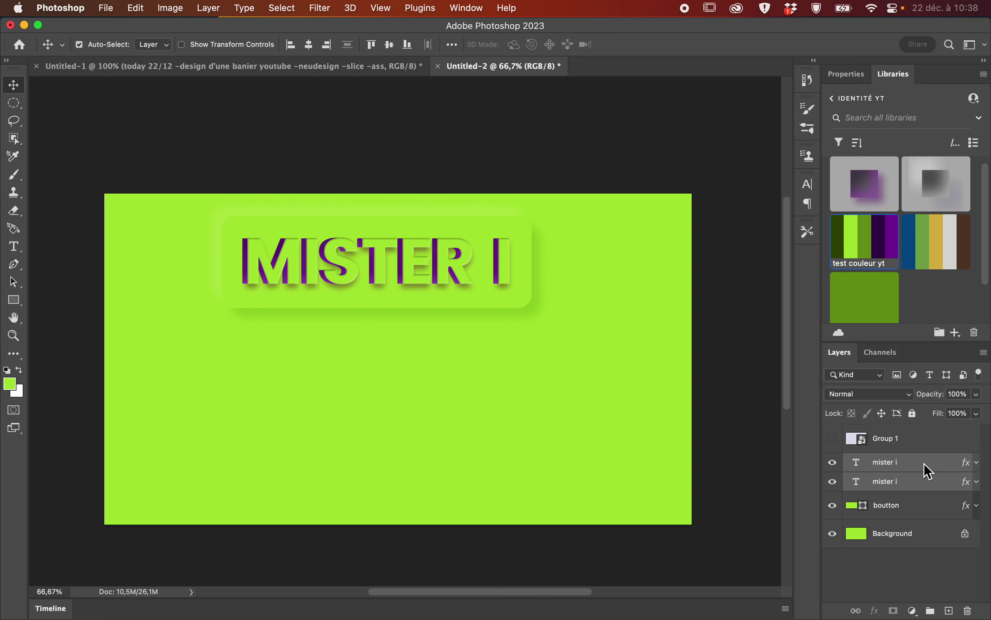
{"action": "key", "text": "super+g"}
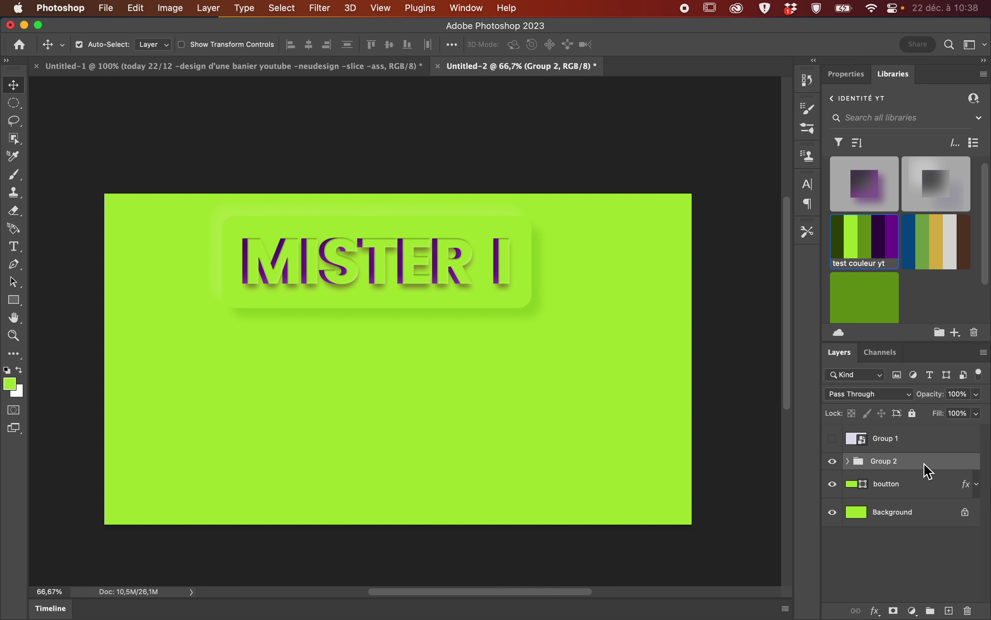
{"action": "double_click", "coordinate": [893, 461]}
{"action": "type", "text": "mister i"}
{"action": "key", "text": "Return"}
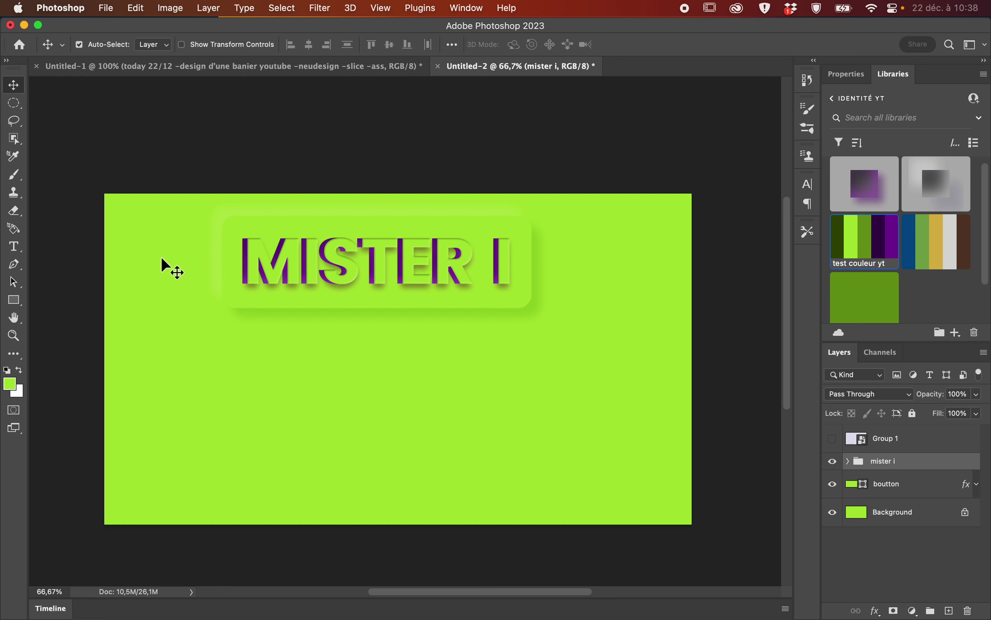
Select both titles and the button shape together and look through the Properties and Layer Comps for alignment options.
{"action": "left_click_drag", "start_coordinate": [183, 228], "coordinate": [578, 323]}
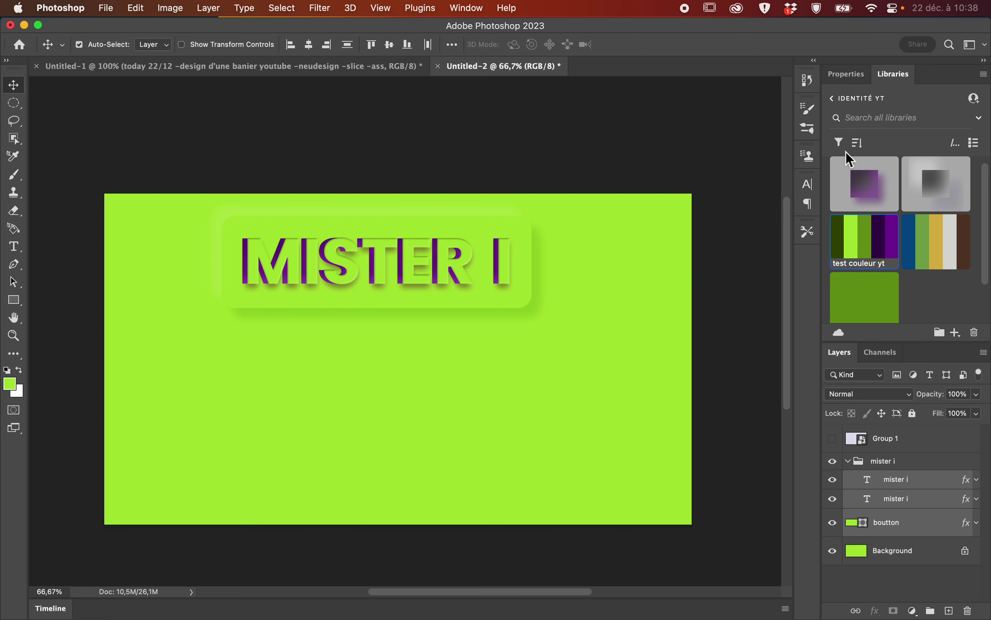
{"action": "left_click", "coordinate": [469, 8]}
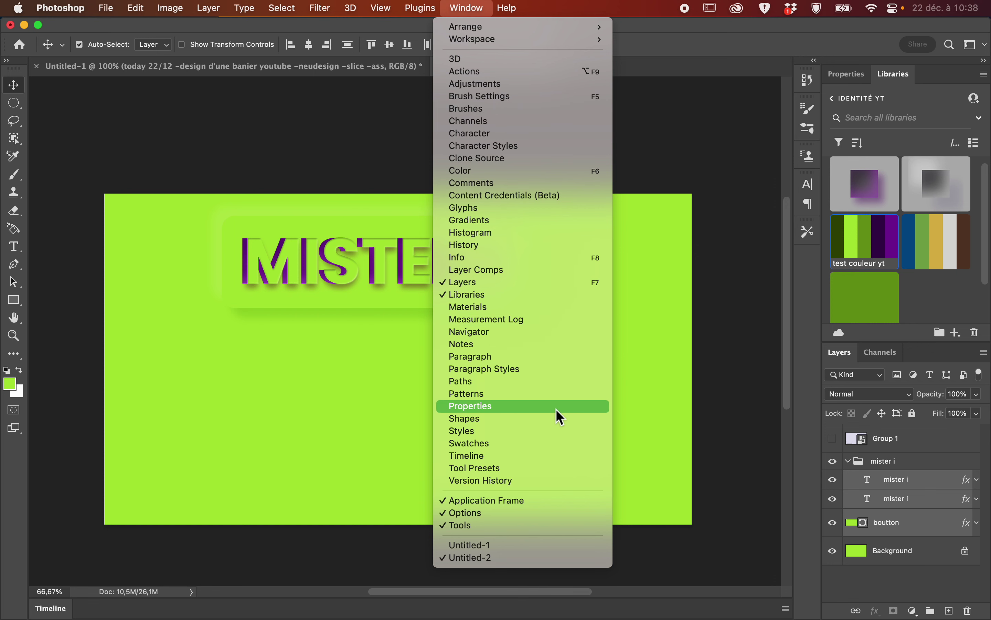
{"action": "left_click", "coordinate": [530, 406]}
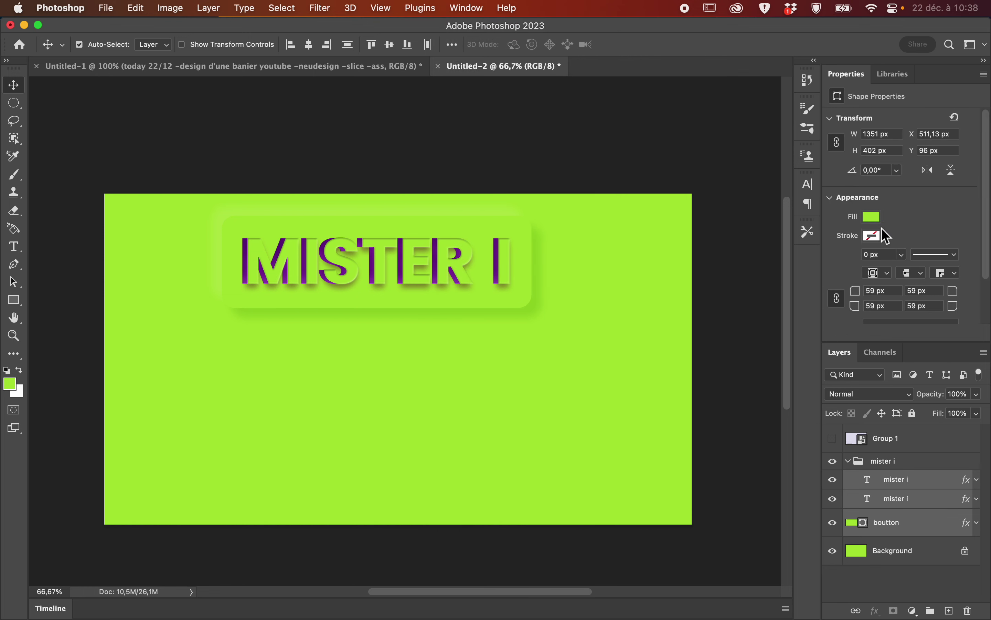
{"action": "scroll", "coordinate": [983, 324], "scroll_direction": "down", "scroll_amount": 3}
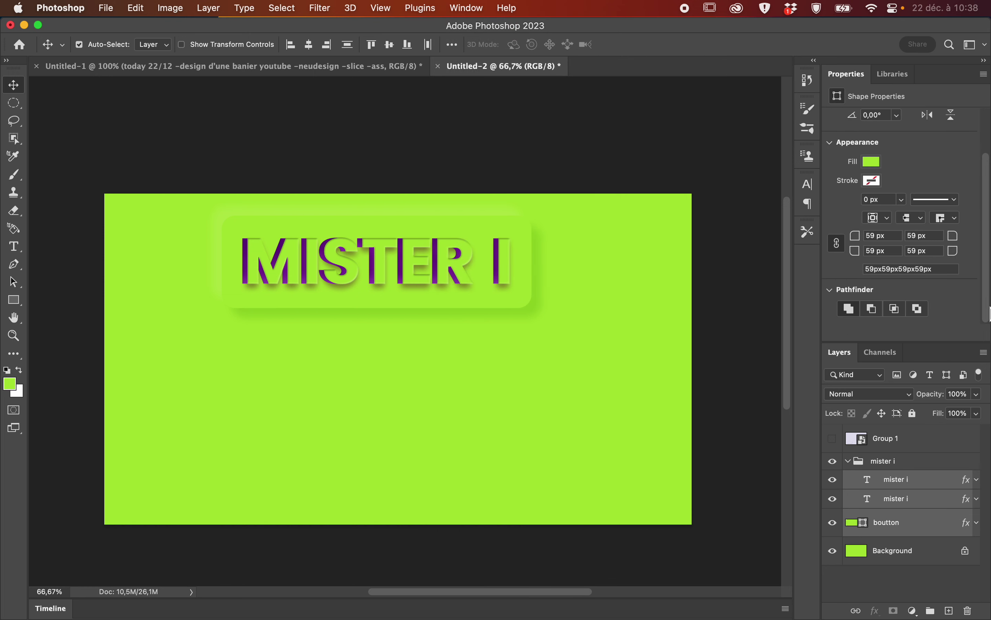
{"action": "scroll", "coordinate": [981, 287], "scroll_direction": "up", "scroll_amount": 3}
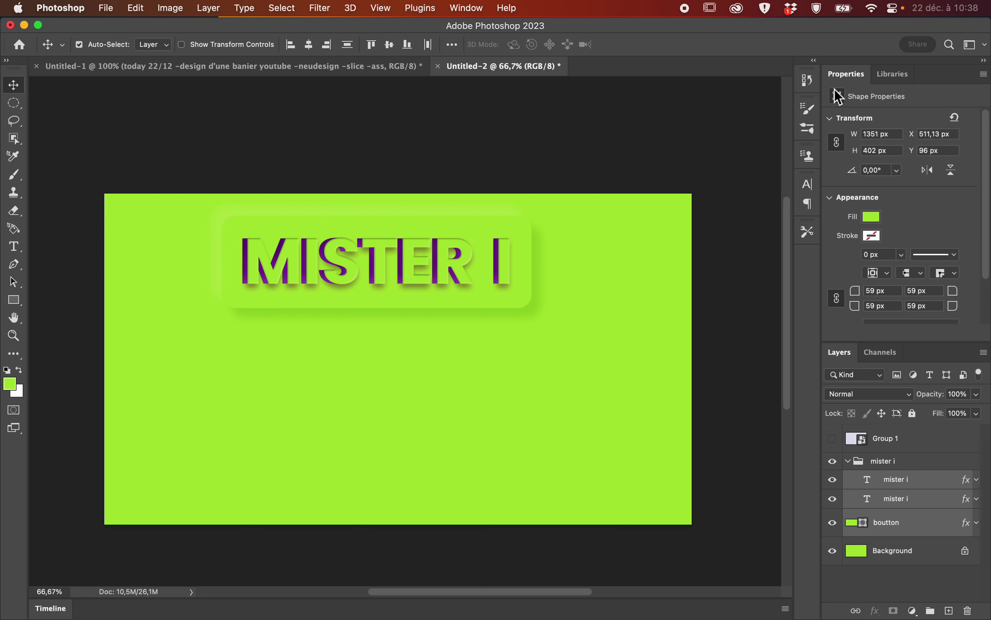
{"action": "left_click", "coordinate": [465, 8]}
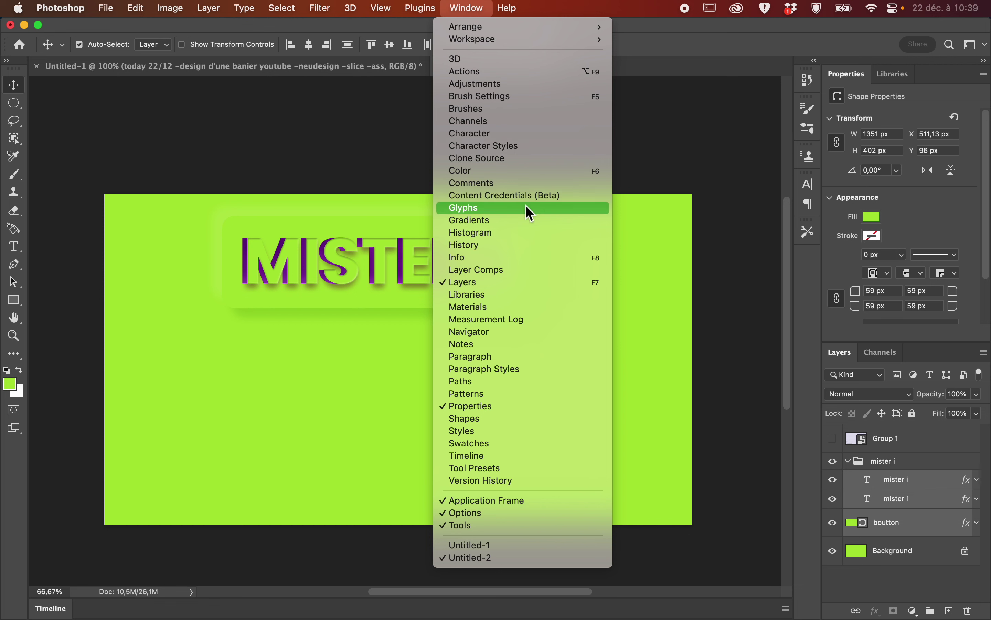
{"action": "left_click", "coordinate": [517, 271]}
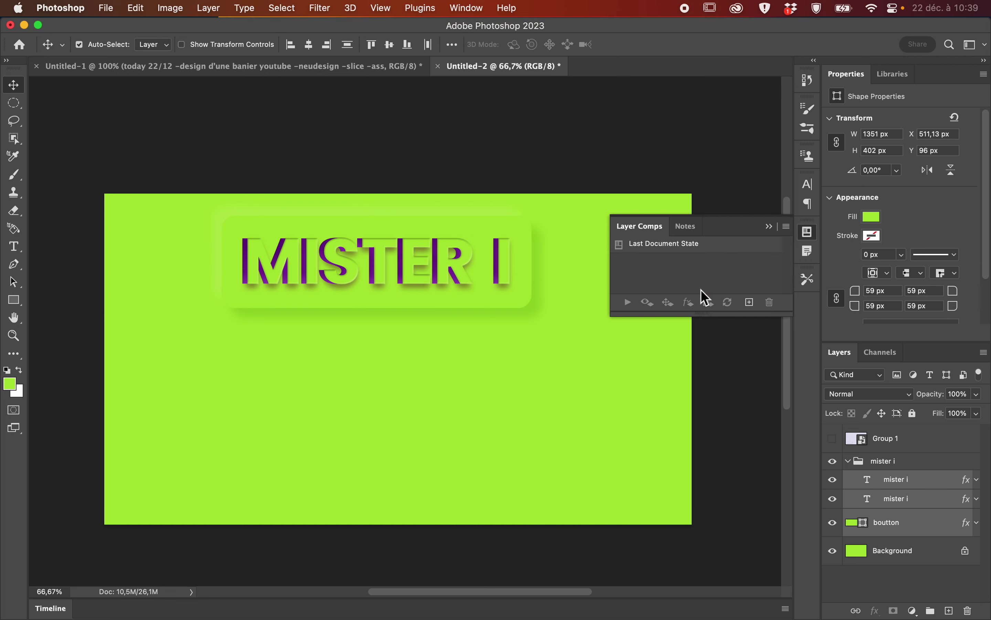
{"action": "left_click", "coordinate": [769, 226]}
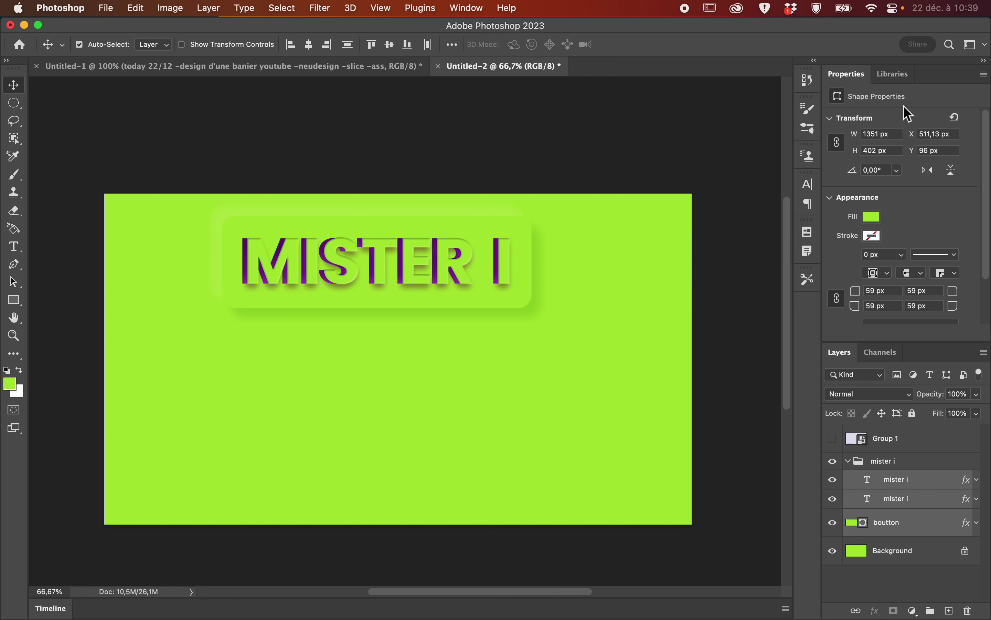
Inspect the properties of the button shape and of the upper title, including the extra paragraph options.
{"action": "left_click", "coordinate": [527, 301]}
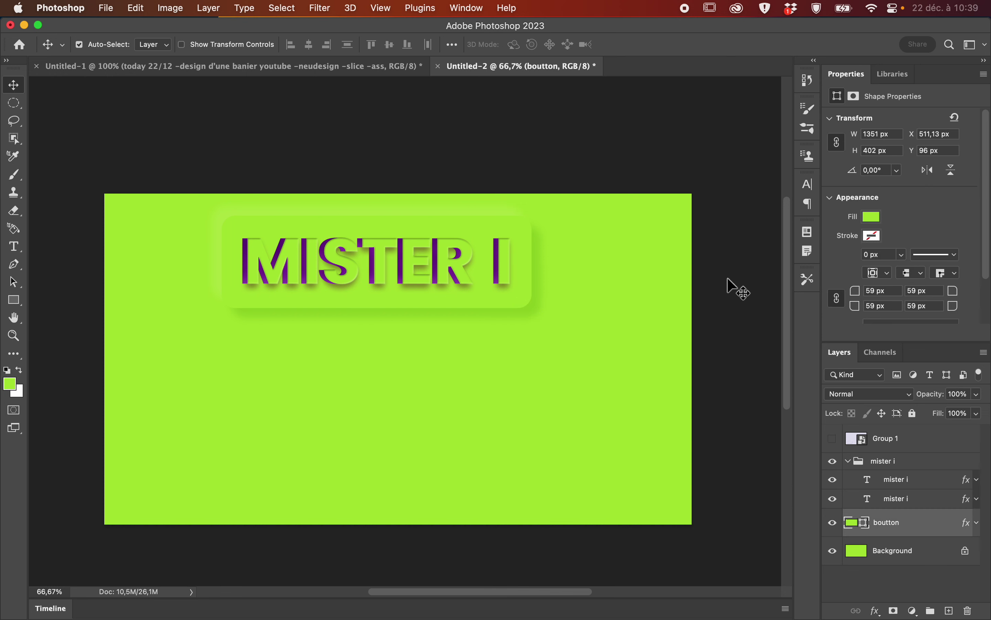
{"action": "scroll", "coordinate": [985, 302], "scroll_direction": "down", "scroll_amount": 3}
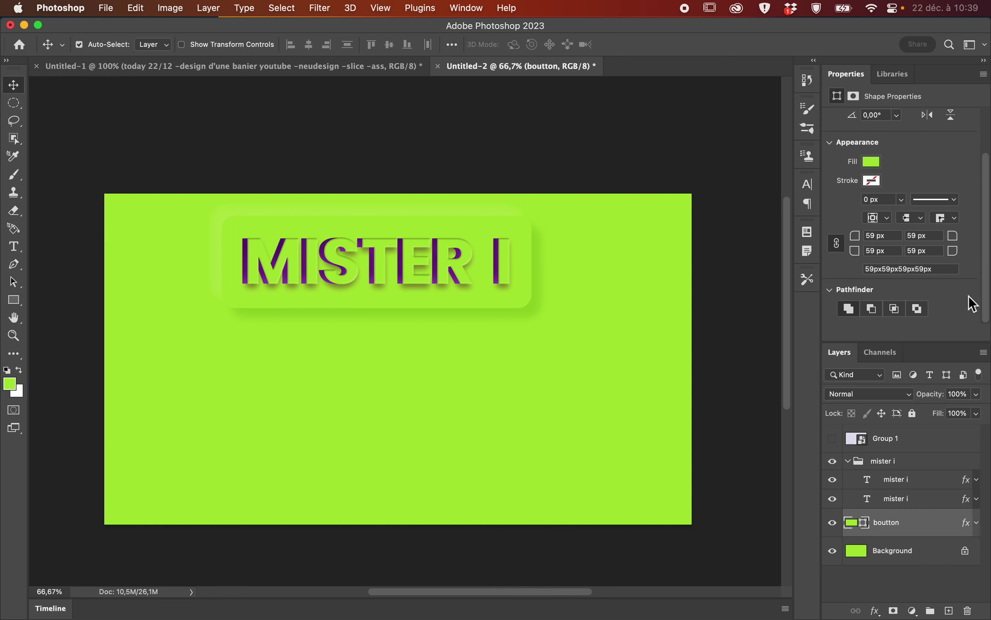
{"action": "left_click", "coordinate": [503, 269]}
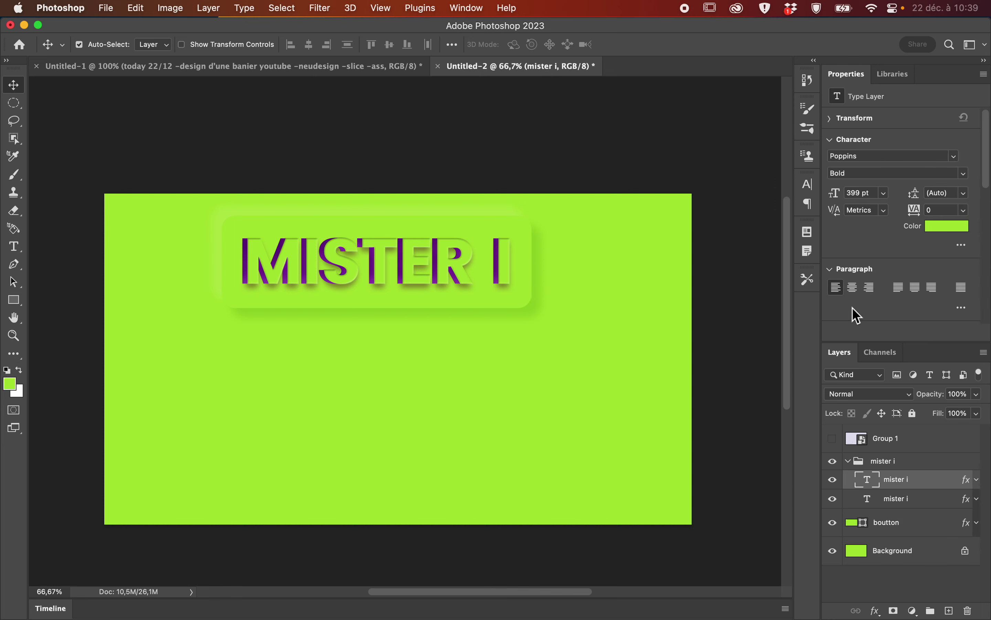
{"action": "left_click", "coordinate": [963, 308]}
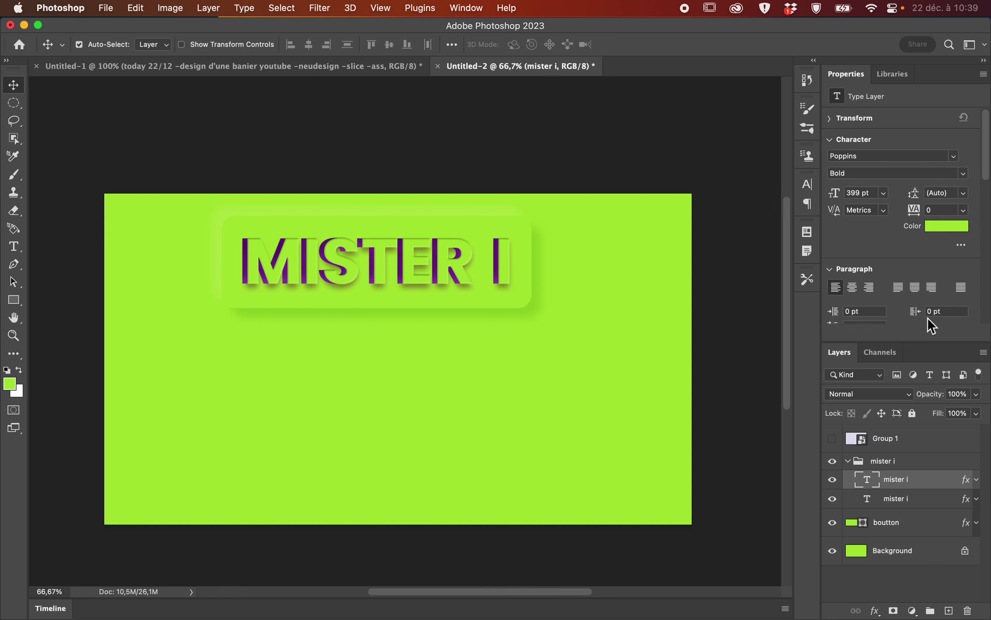
{"action": "scroll", "coordinate": [928, 318], "scroll_direction": "down", "scroll_amount": 5}
{"action": "scroll", "coordinate": [926, 322], "scroll_direction": "up", "scroll_amount": 5}
Search the application's tools and help for "alig" and close the search.
{"action": "left_click", "coordinate": [952, 45]}
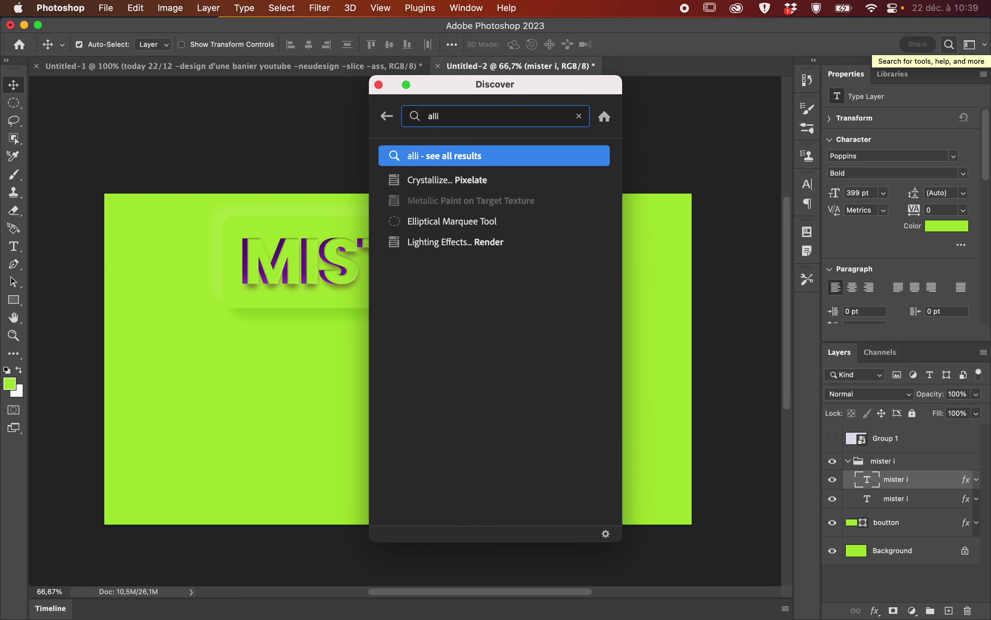
{"action": "type", "text": "g"}
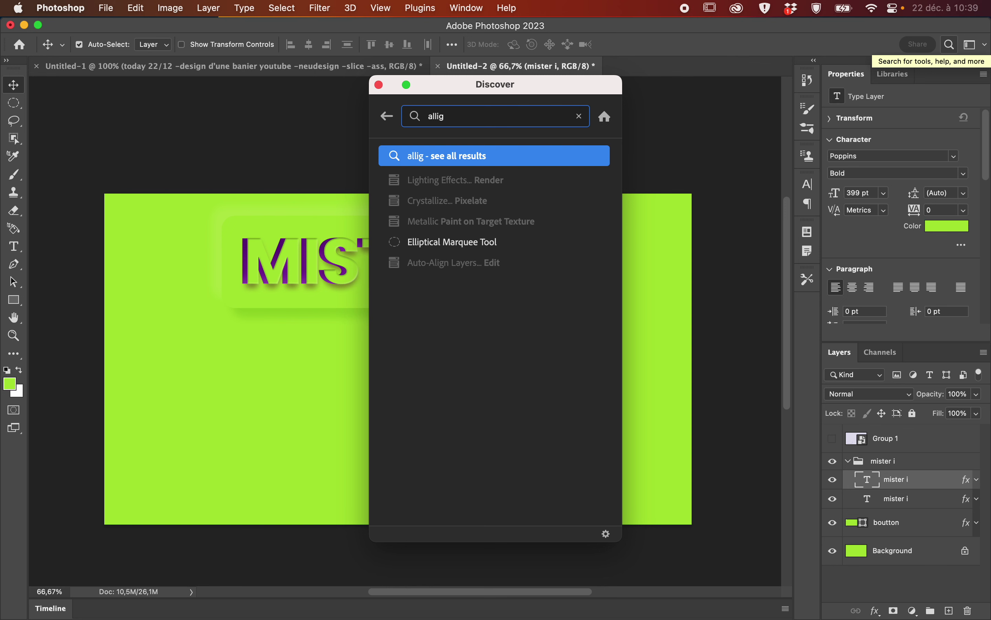
{"action": "key", "text": "BackSpace"}
{"action": "key", "text": "BackSpace"}
{"action": "key", "text": "BackSpace"}
{"action": "type", "text": "ig"}
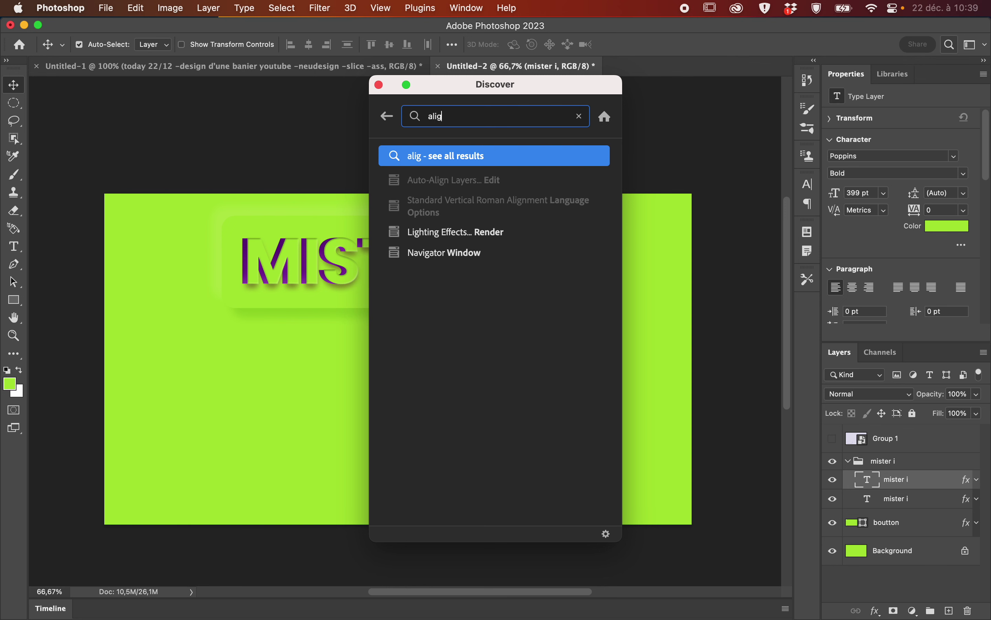
{"action": "left_click", "coordinate": [379, 85]}
Show the Adjustments options and look through the list of available panels for alignment controls.
{"action": "left_click", "coordinate": [467, 8]}
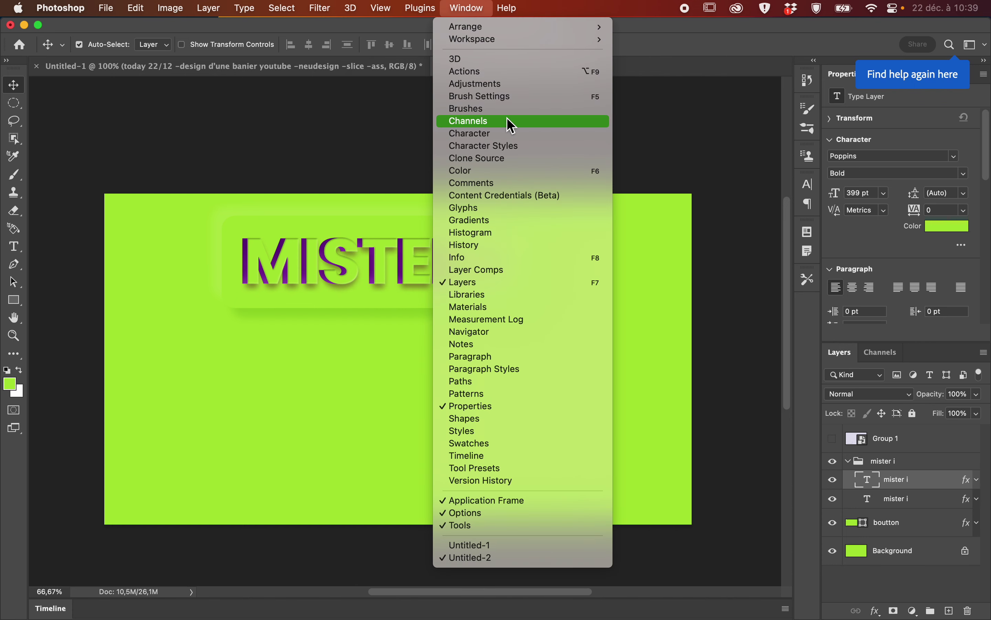
{"action": "left_click", "coordinate": [530, 86]}
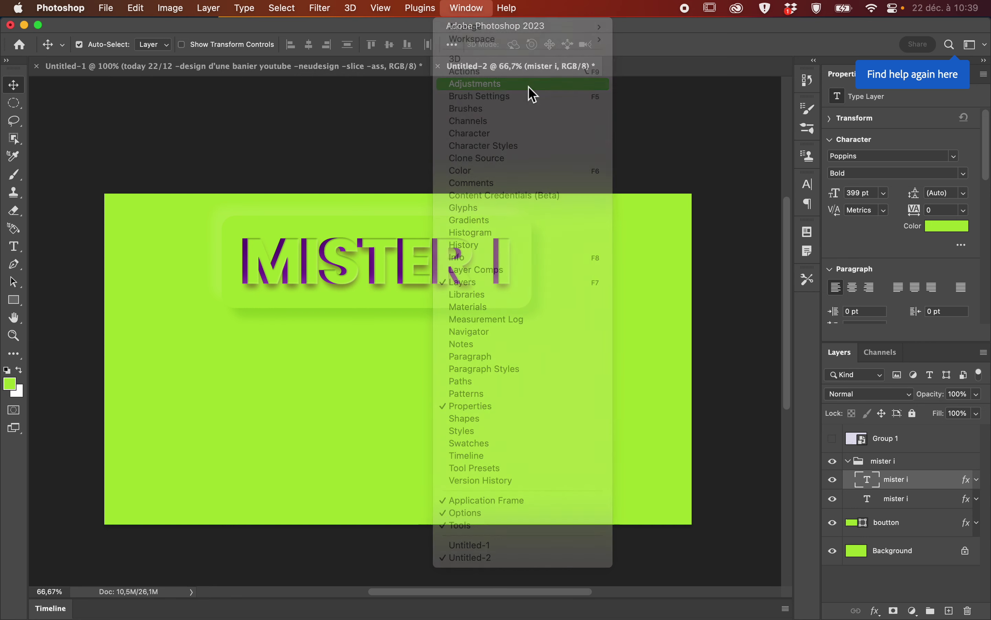
{"action": "left_click", "coordinate": [467, 9]}
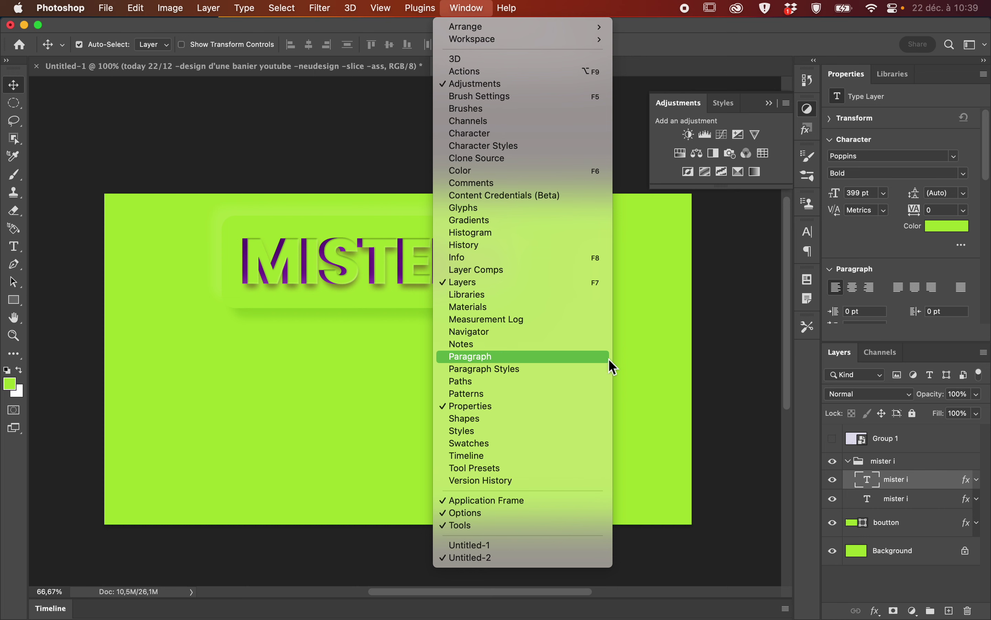
{"action": "left_click", "coordinate": [672, 358]}
Try moving the upper title copy downward, undo the move and collapse the "mister i" group.
{"action": "left_click_drag", "start_coordinate": [453, 275], "coordinate": [454, 309]}
{"action": "key", "text": "super+z"}
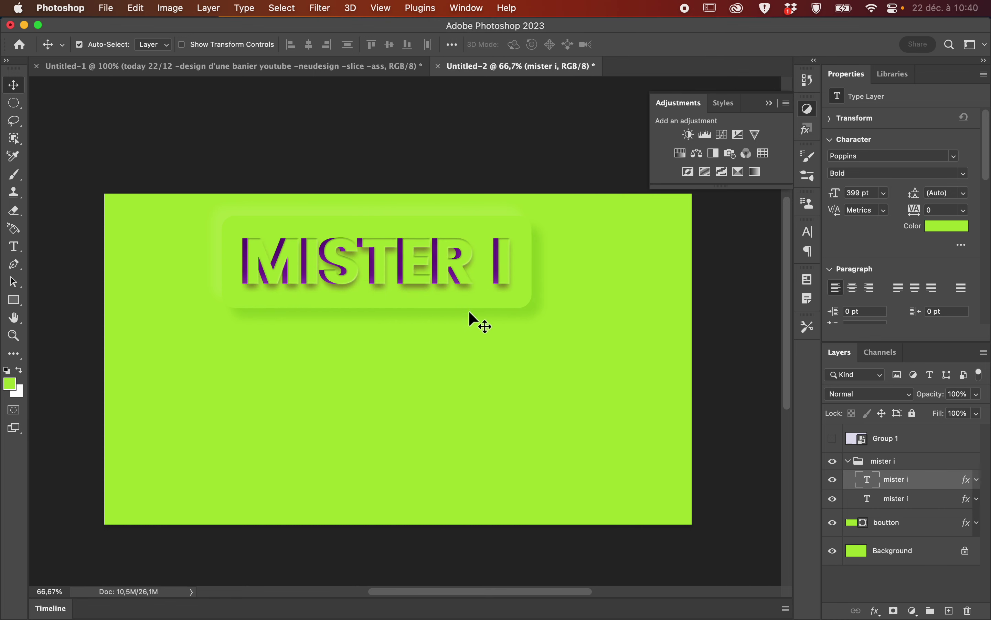
{"action": "left_click", "coordinate": [849, 461]}
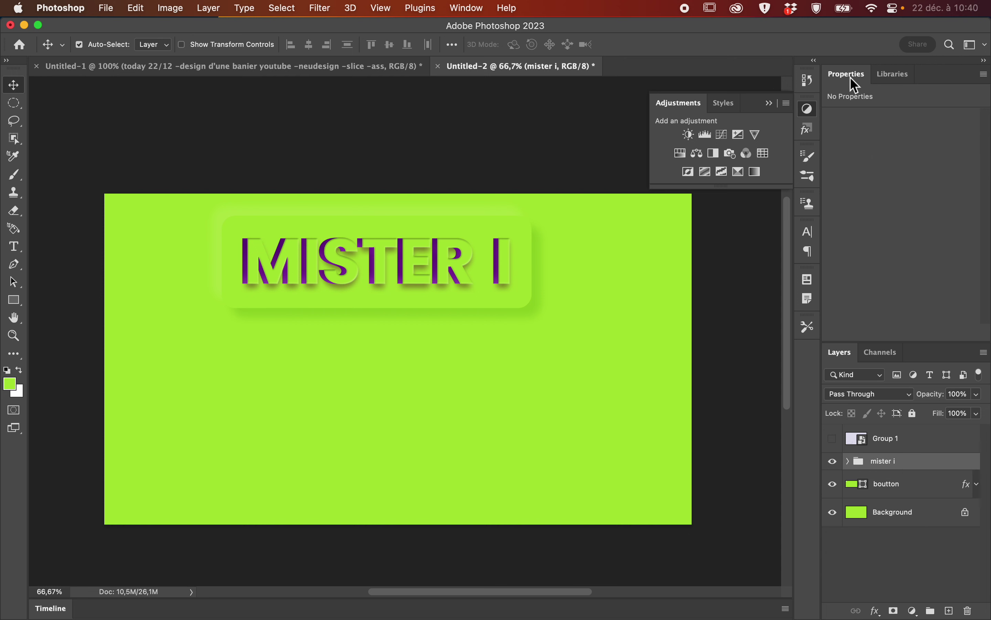
Look through the Brush Settings, Brushes, Layer Comps, Notes and Tool Presets for alignment controls.
{"action": "left_click", "coordinate": [808, 160]}
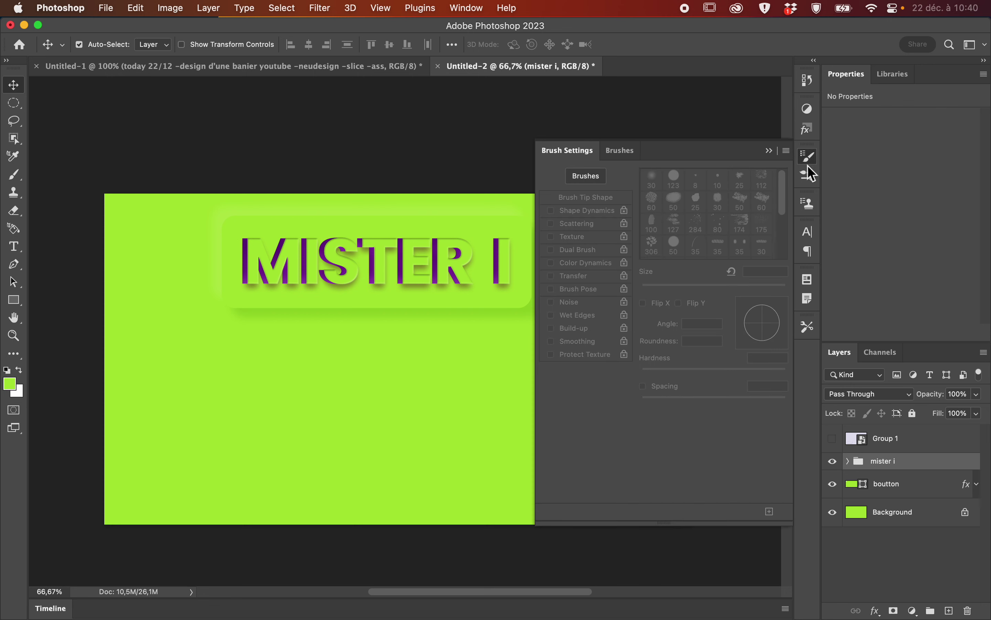
{"action": "left_click", "coordinate": [810, 180]}
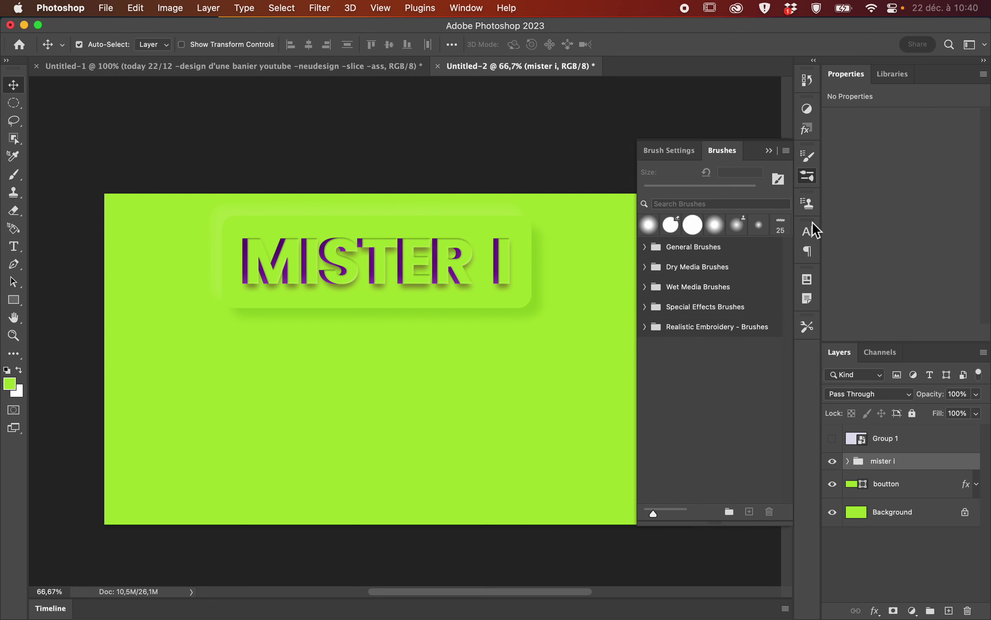
{"action": "left_click", "coordinate": [809, 279]}
{"action": "left_click", "coordinate": [810, 299]}
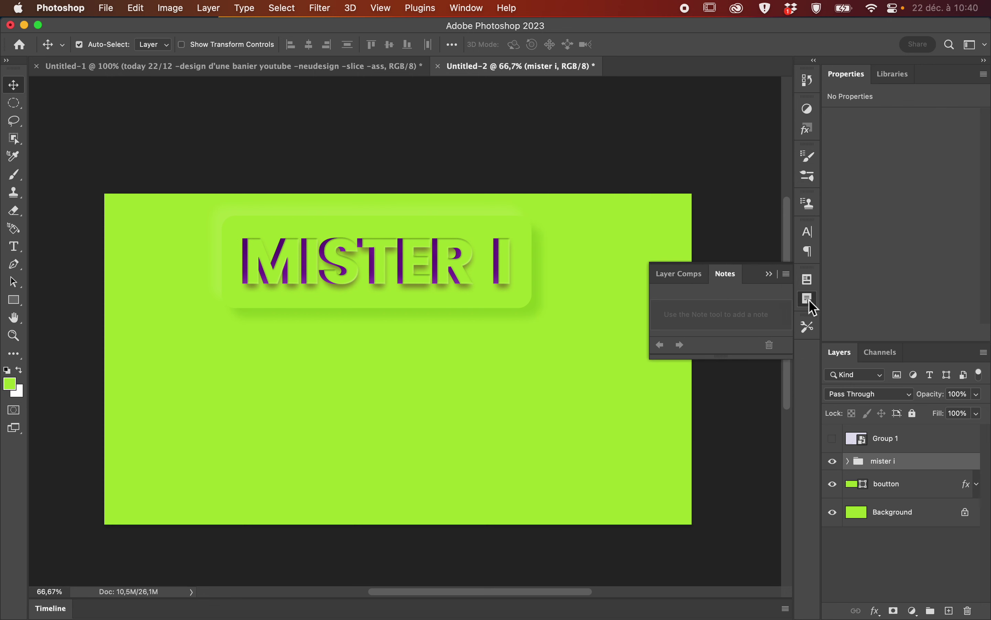
{"action": "left_click", "coordinate": [808, 331]}
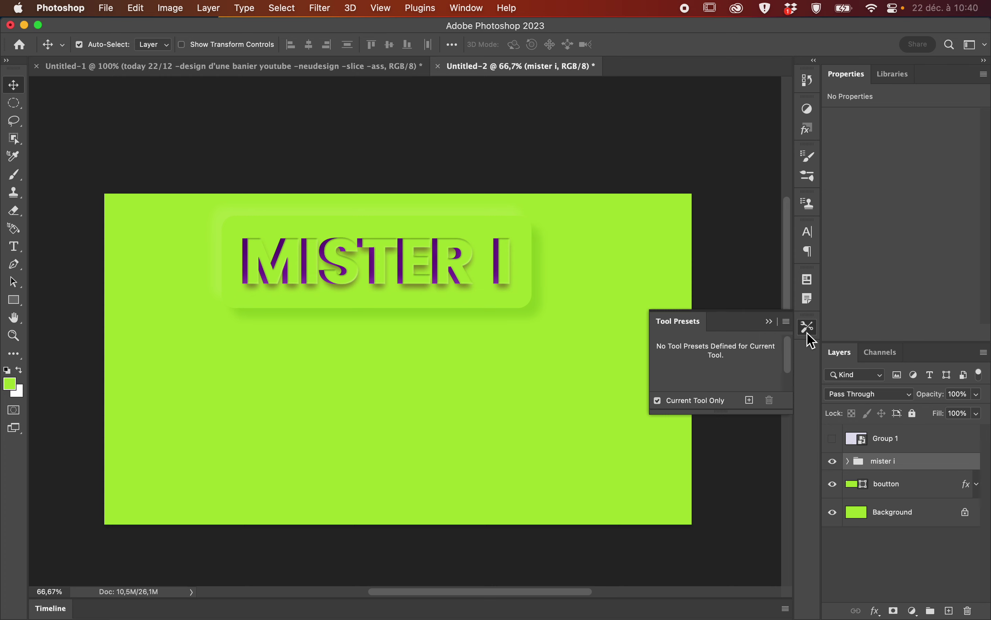
Select both titles and the button shape together and move them slightly right, placing the button at about X 549 px, Y 97 px.
{"action": "left_click", "coordinate": [676, 136]}
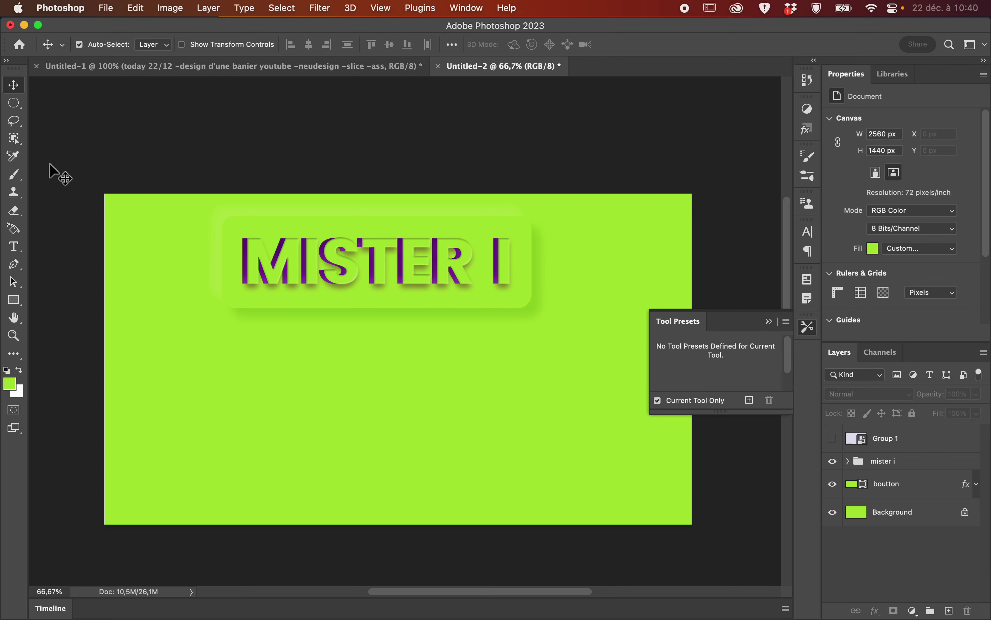
{"action": "left_click_drag", "start_coordinate": [190, 230], "coordinate": [590, 337]}
{"action": "mouse_move", "coordinate": [419, 276]}
{"action": "left_mouse_down"}
{"action": "mouse_move", "coordinate": [433, 291]}
{"action": "mouse_move", "coordinate": [430, 278]}
{"action": "left_mouse_up"}
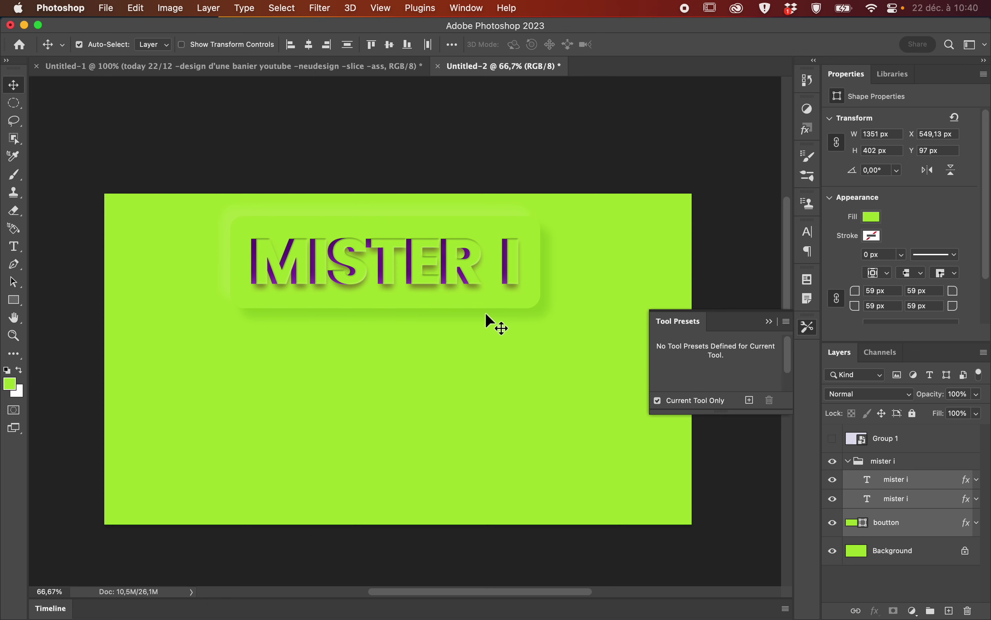
Close the Tool Presets and collapse the "mister i" group in the layer stack.
{"action": "left_click", "coordinate": [770, 323]}
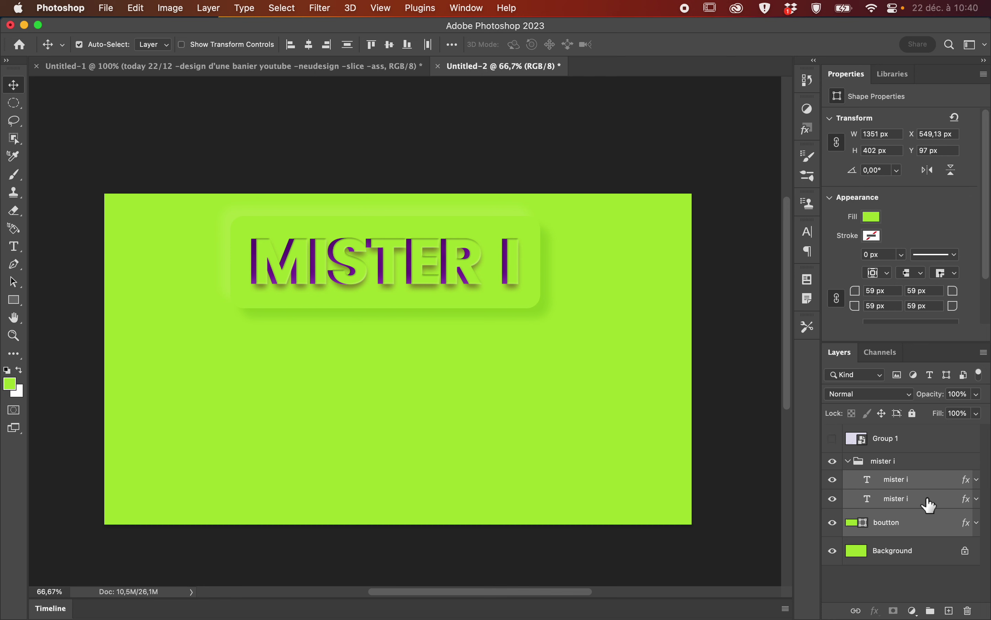
{"action": "left_click", "coordinate": [847, 460]}
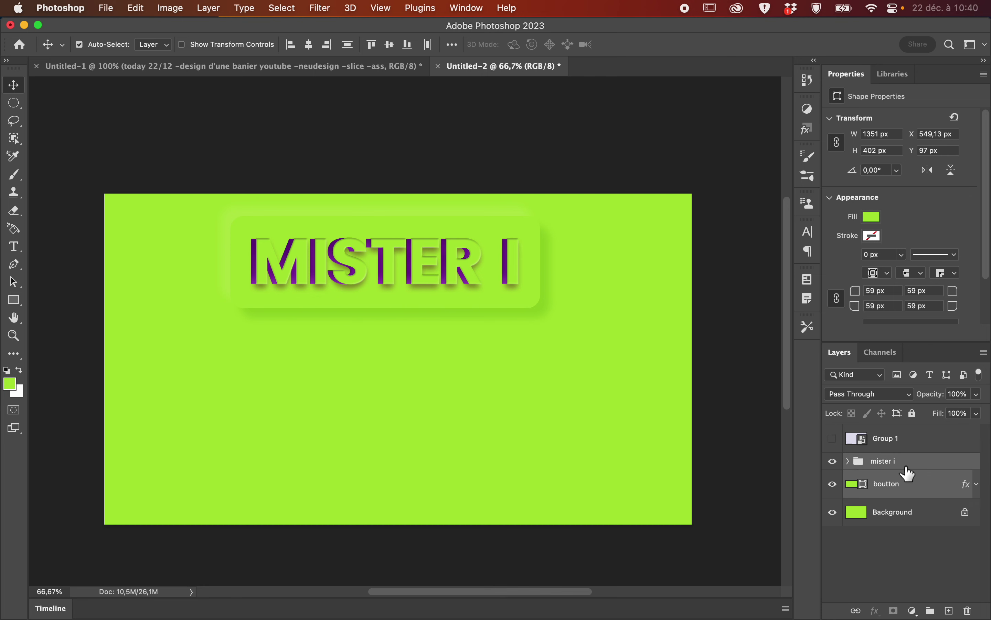
{"action": "left_click", "coordinate": [883, 568]}
{"action": "left_click", "coordinate": [907, 486]}
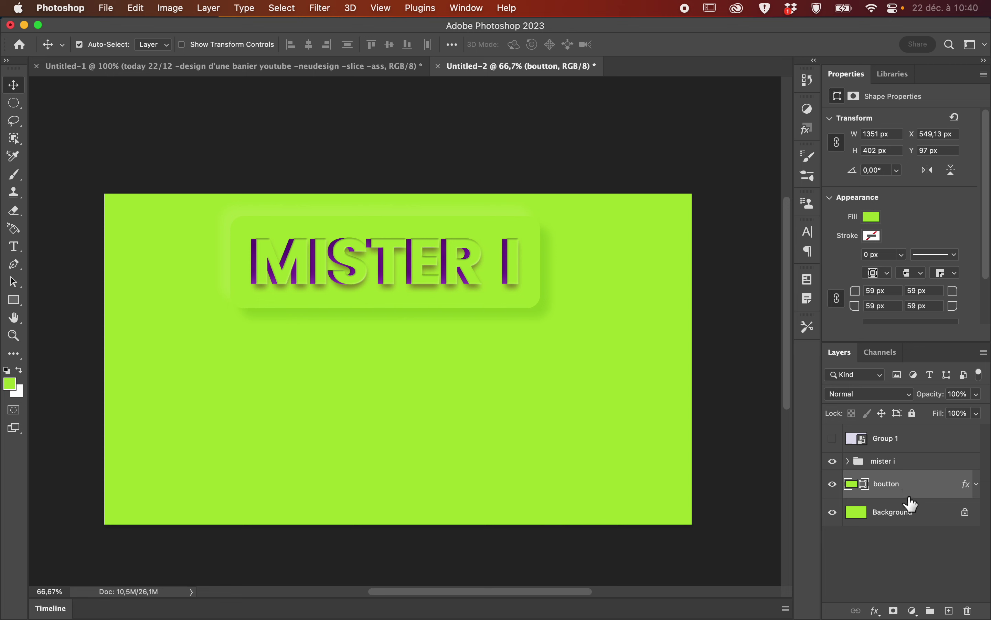
{"action": "left_click", "coordinate": [908, 513]}
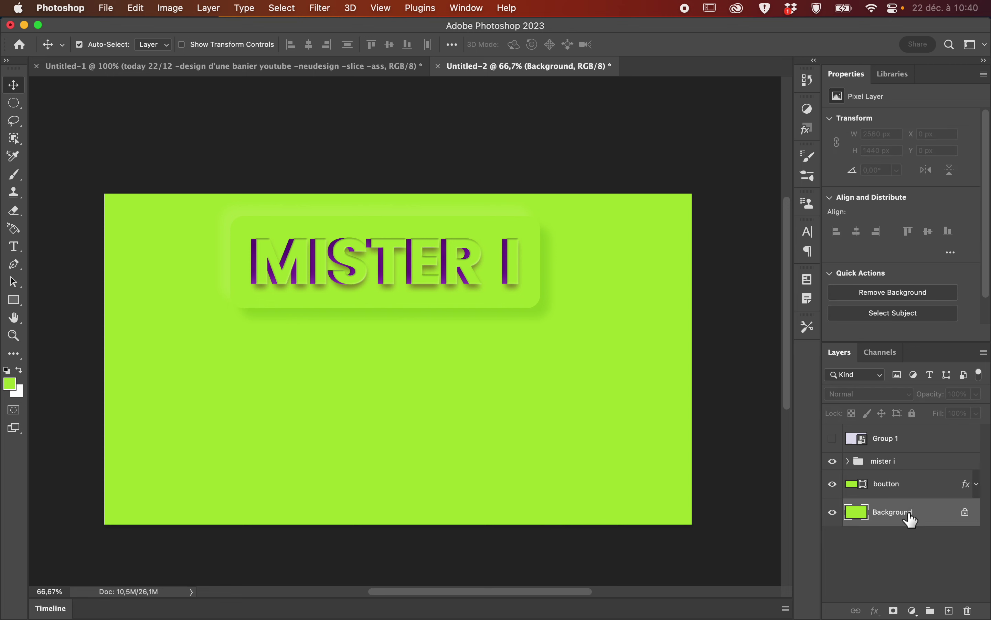
{"action": "left_click", "coordinate": [913, 466]}
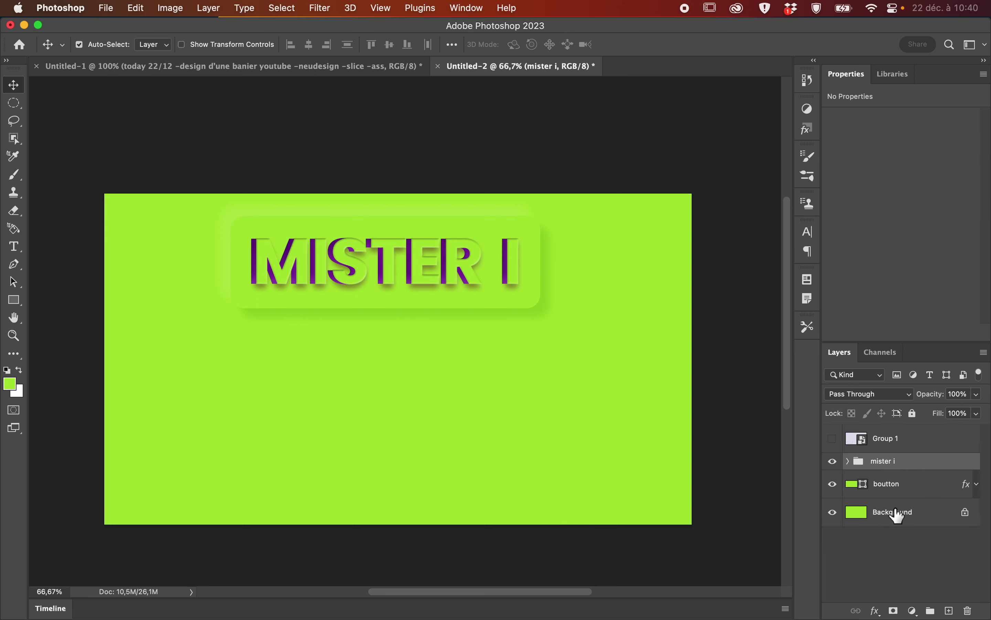
Add a new layer above Background and draw a medium-green rectangle in Pixels mode over the canvas's upper-right area, using the "test couleur yt" theme.
{"action": "left_click", "coordinate": [904, 518]}
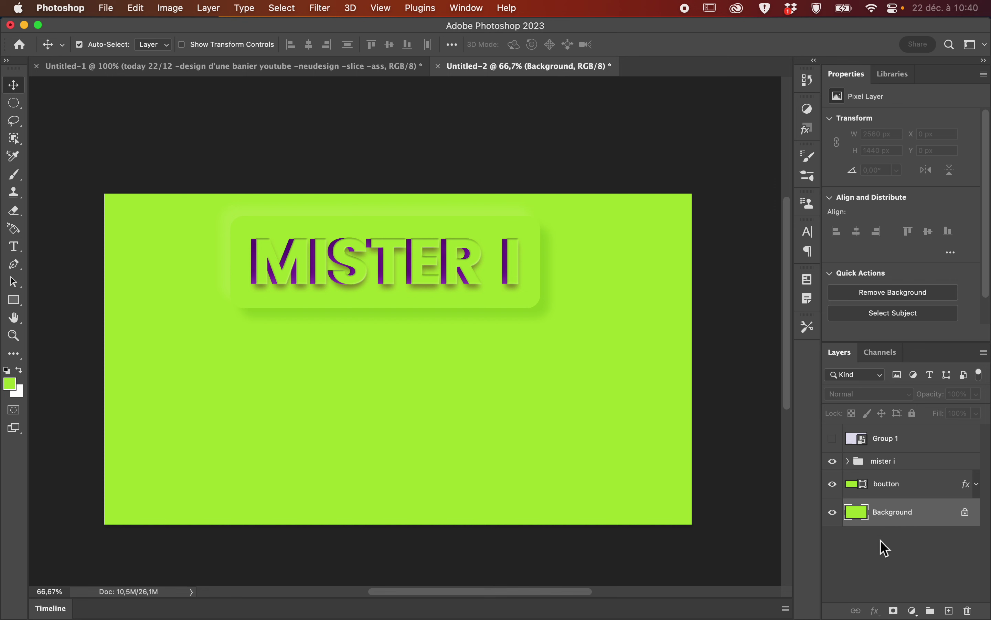
{"action": "left_click", "coordinate": [950, 611]}
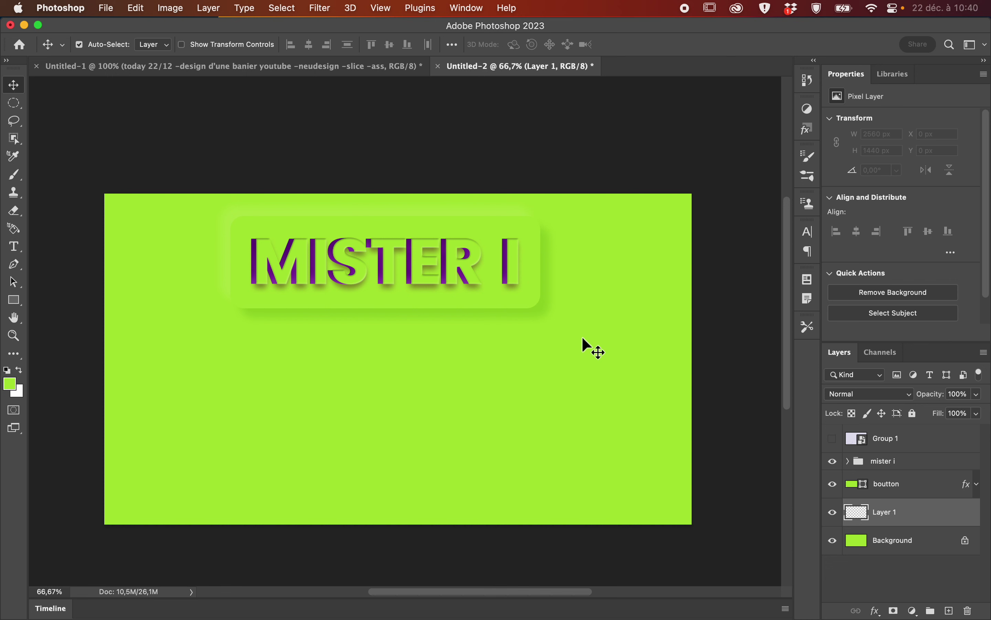
{"action": "left_click", "coordinate": [13, 300]}
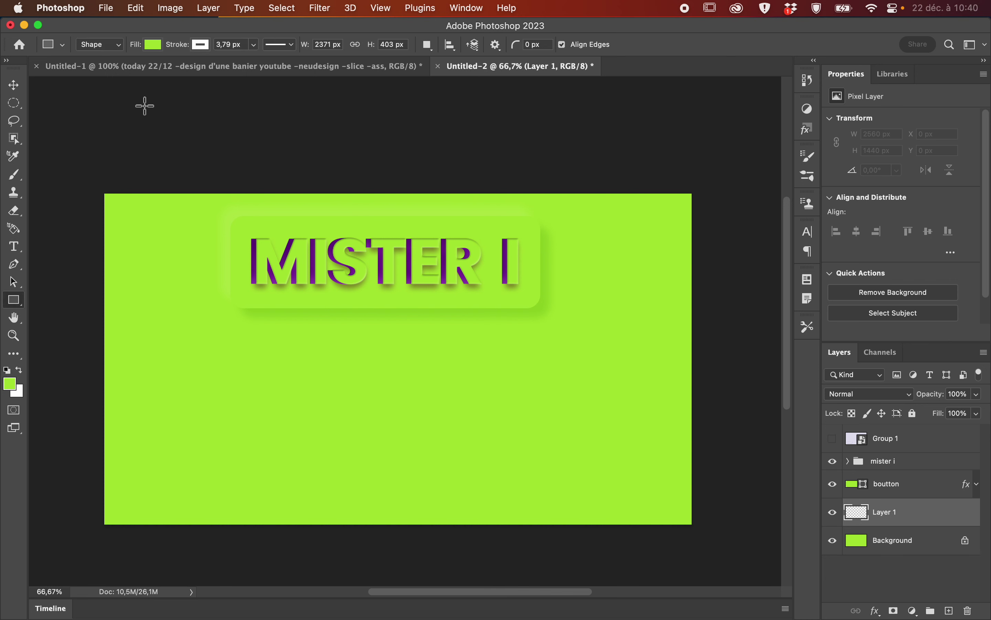
{"action": "left_click", "coordinate": [117, 44]}
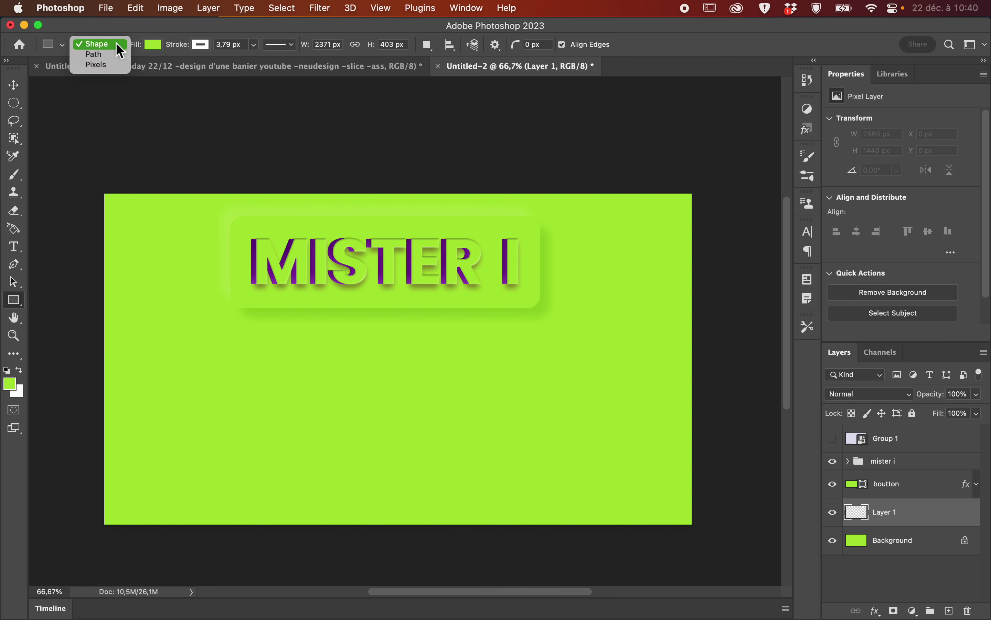
{"action": "left_click", "coordinate": [111, 66]}
{"action": "left_click", "coordinate": [897, 78]}
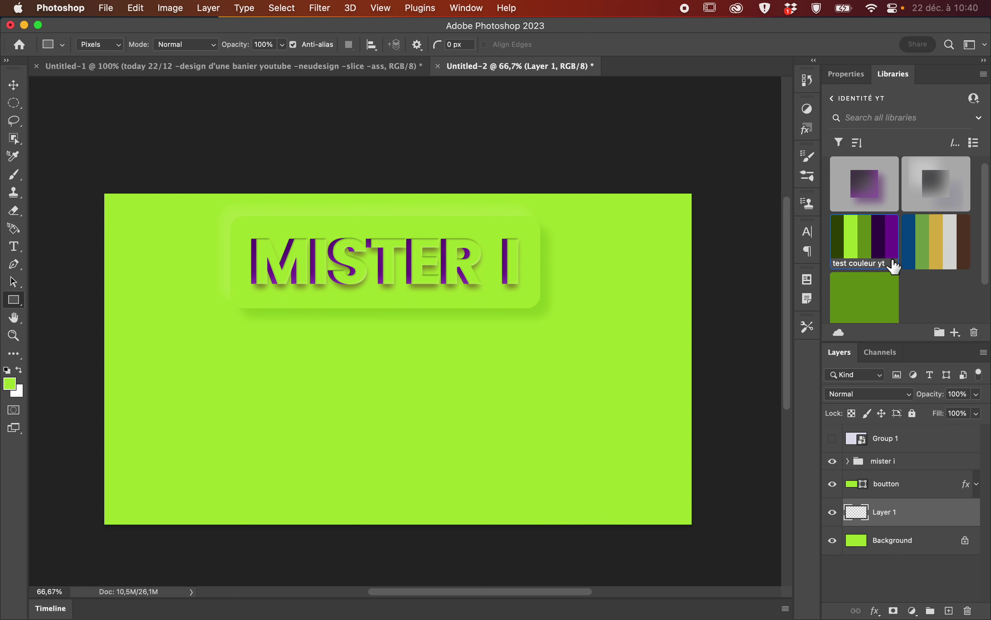
{"action": "left_click", "coordinate": [873, 258]}
{"action": "left_click_drag", "start_coordinate": [444, 166], "coordinate": [694, 437]}
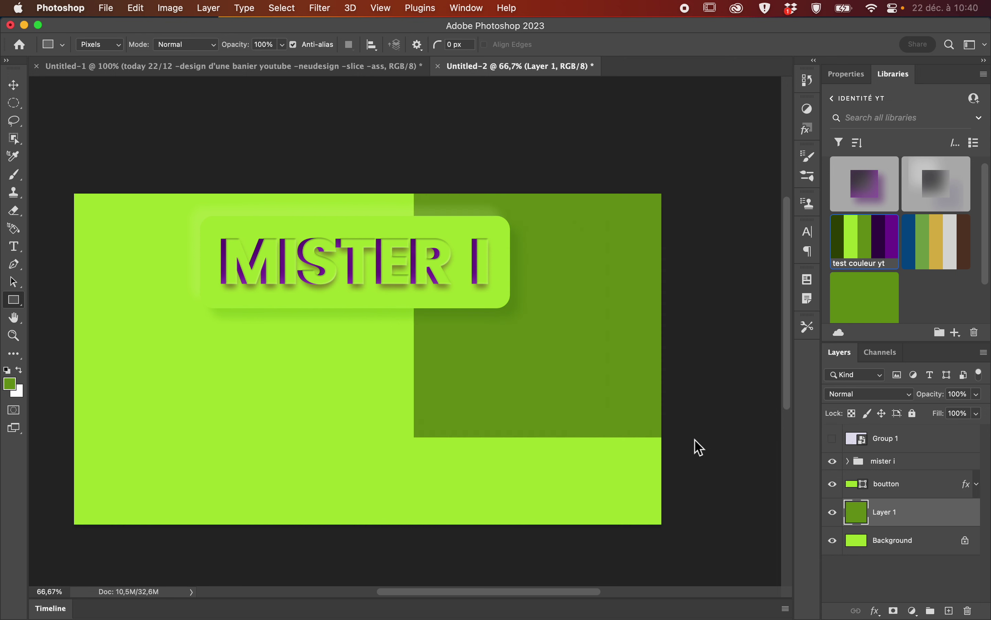
Transform the medium-green rectangle: rotate it -38.80°, scale it to 159.57% by 201.85%, and shift it to fill the canvas's right side diagonally.
{"action": "key", "text": "super+t"}
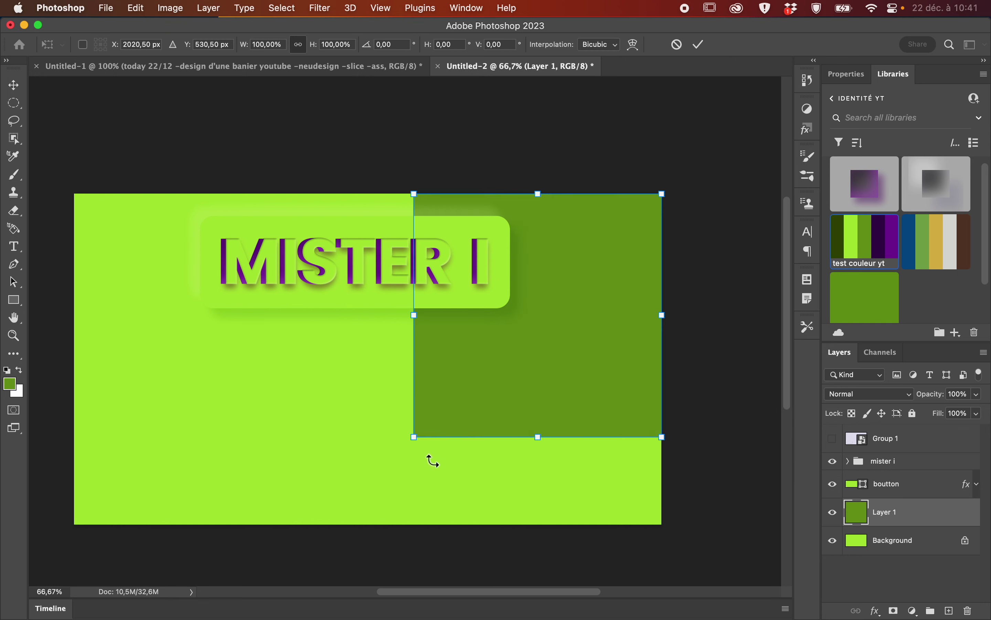
{"action": "left_click_drag", "start_coordinate": [401, 455], "coordinate": [519, 503]}
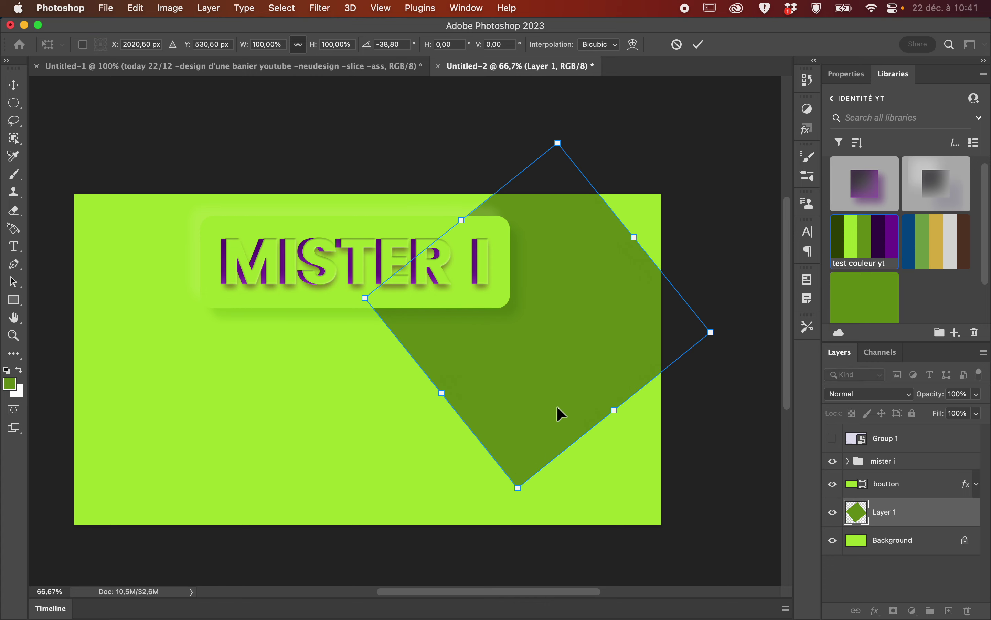
{"action": "left_click_drag", "start_coordinate": [580, 366], "coordinate": [636, 304]}
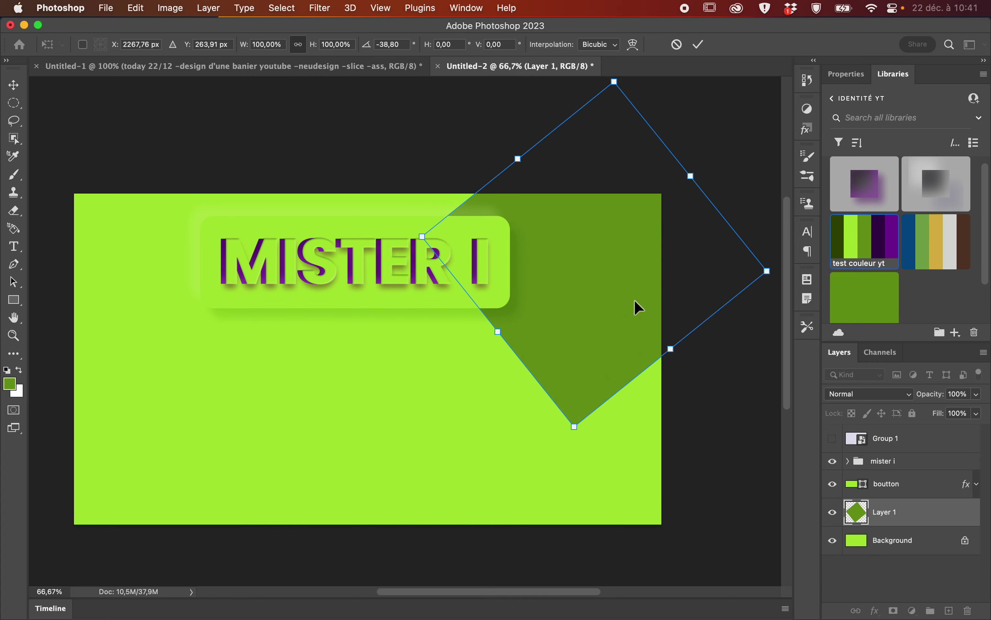
{"action": "left_click_drag", "start_coordinate": [672, 353], "coordinate": [641, 332]}
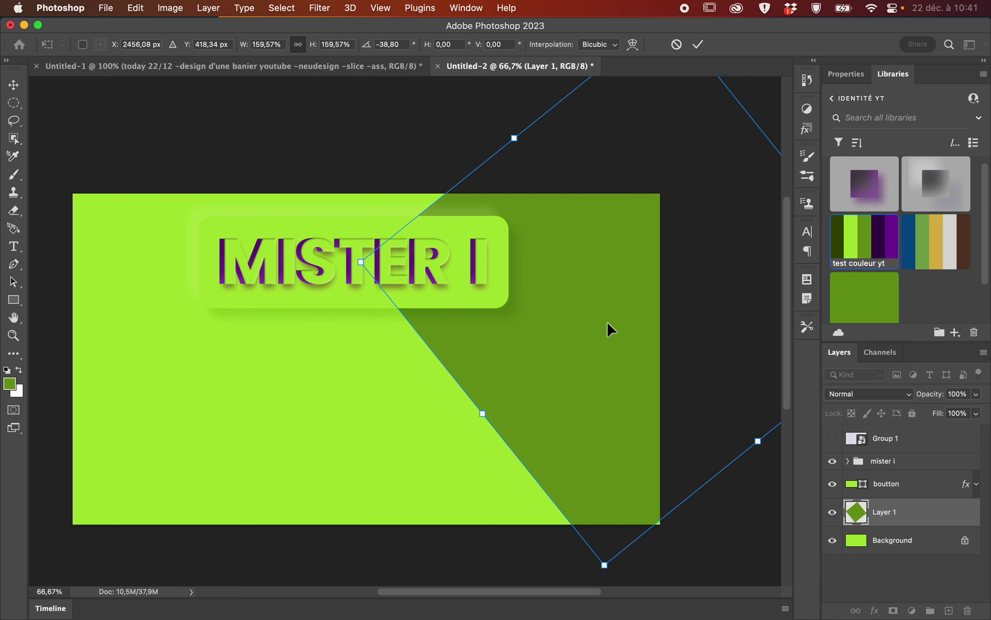
{"action": "left_click_drag", "start_coordinate": [515, 139], "coordinate": [418, 86]}
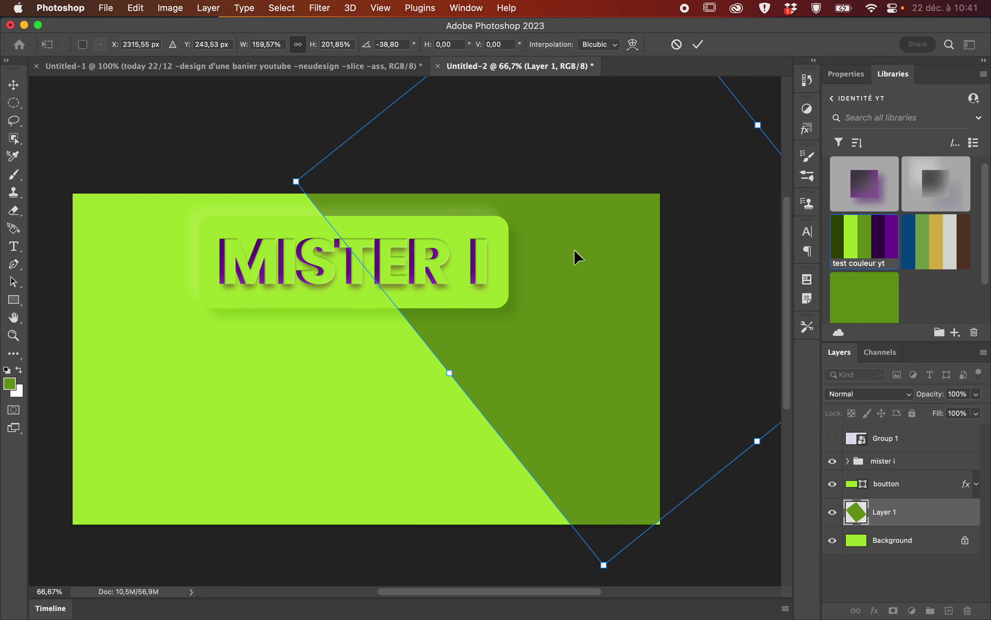
{"action": "left_click", "coordinate": [13, 86]}
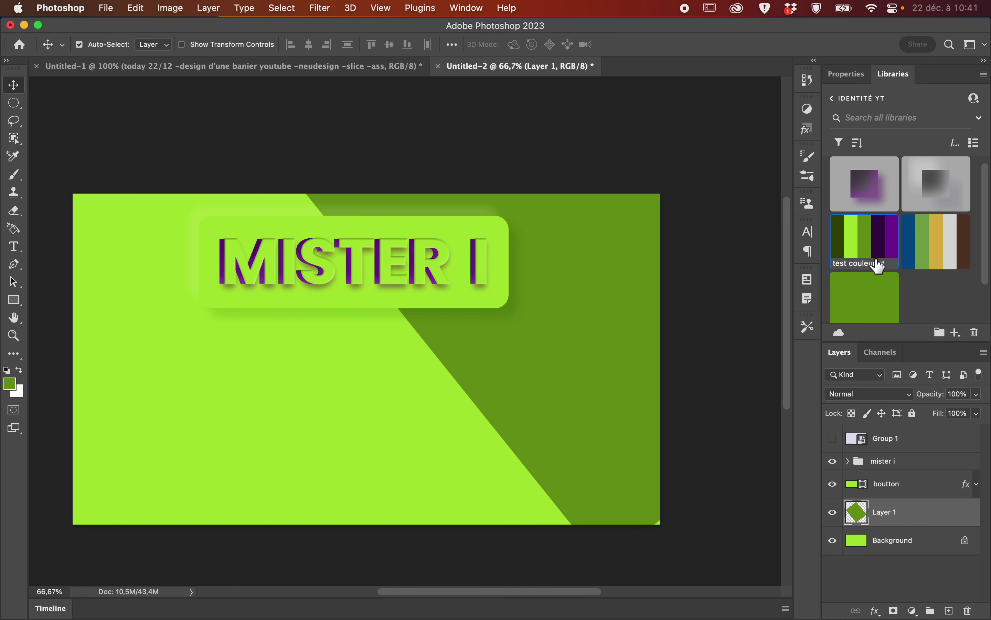
Draw a dark-green rectangle in the canvas's lower-left corner on Layer 1, using the darkest green of "test couleur yt".
{"action": "left_click", "coordinate": [840, 252]}
{"action": "left_click", "coordinate": [13, 299]}
{"action": "left_click_drag", "start_coordinate": [56, 345], "coordinate": [206, 547]}
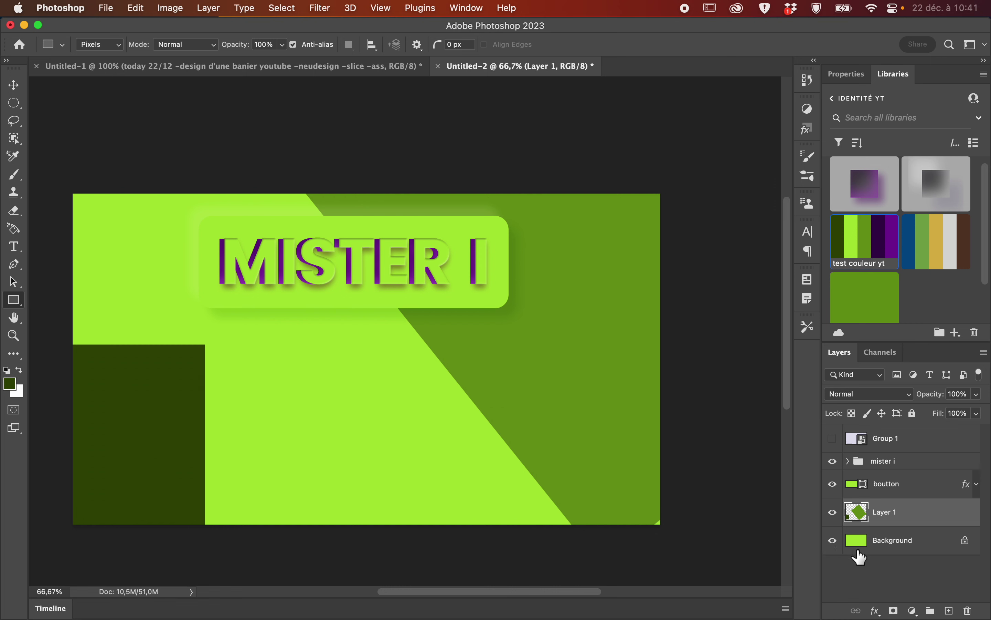
Unlock the Background layer, group it with Layer 1 and name the group "fond".
{"action": "left_click", "coordinate": [901, 567]}
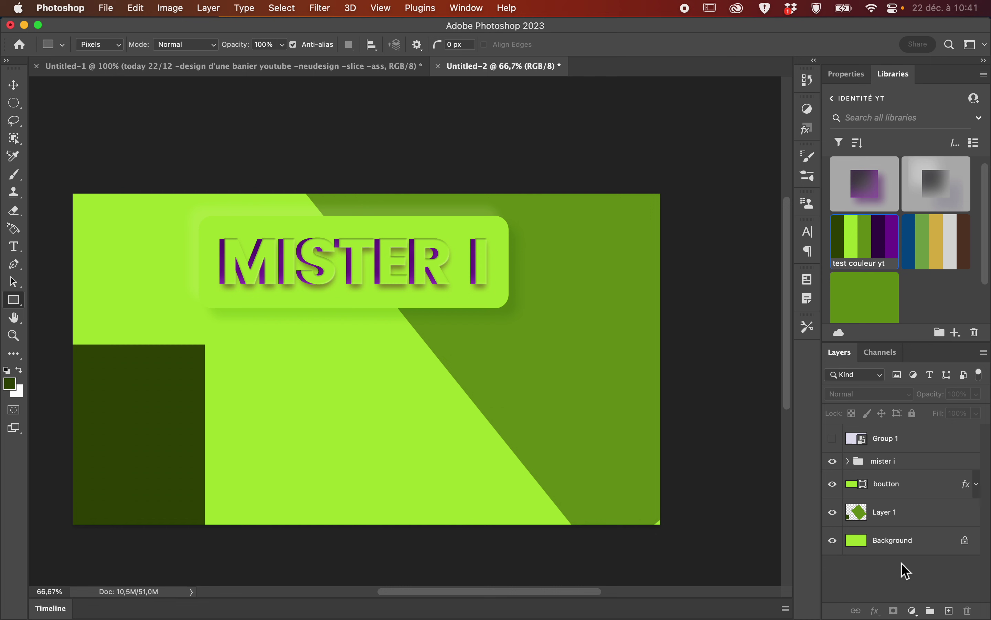
{"action": "left_click", "coordinate": [906, 540]}
{"action": "left_click", "coordinate": [907, 524]}
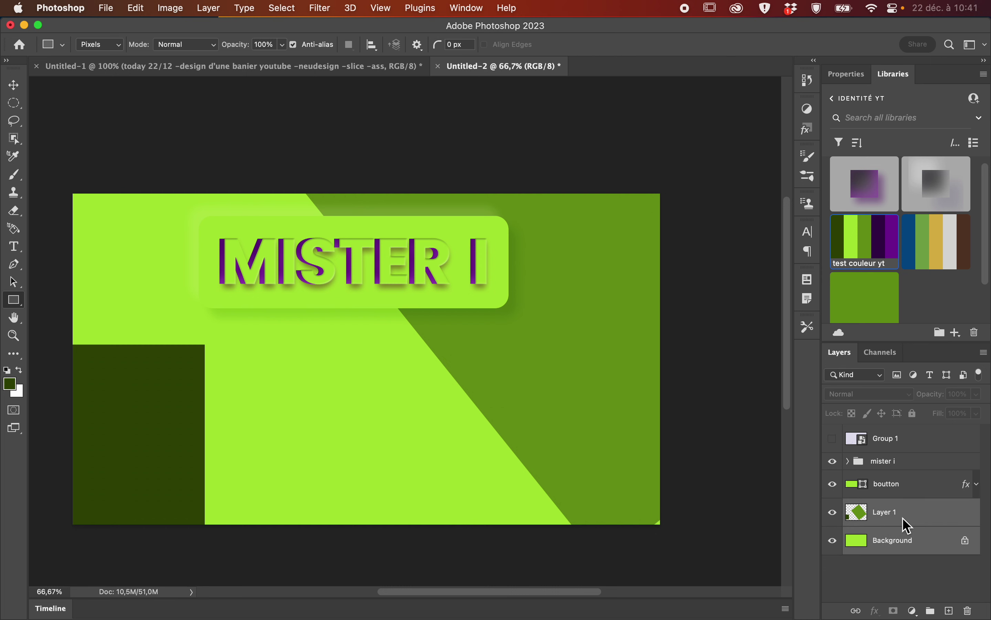
{"action": "left_click", "coordinate": [966, 540]}
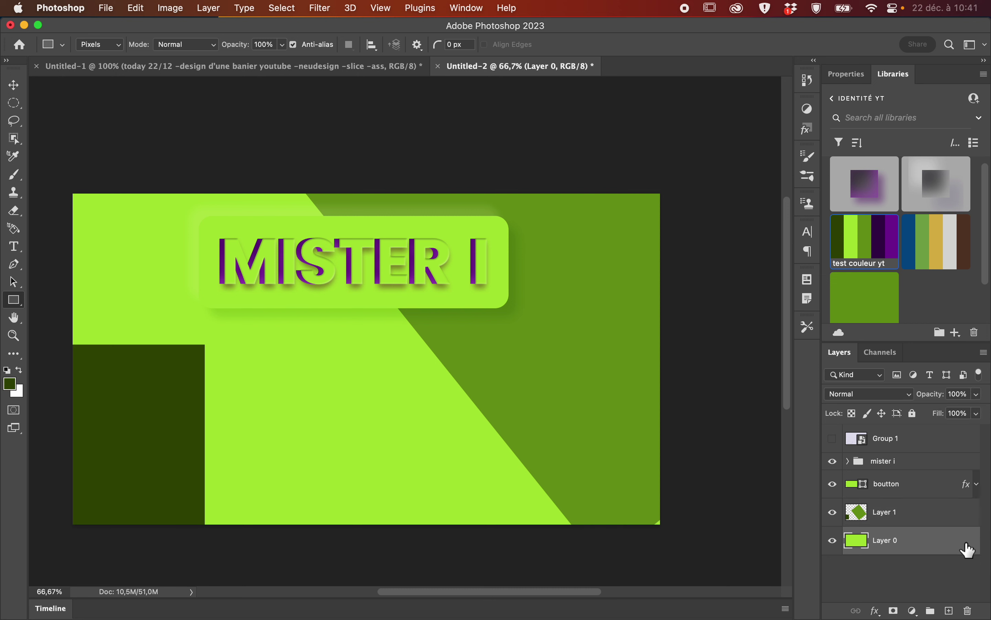
{"action": "left_click", "coordinate": [925, 516], "text": "shift"}
{"action": "key", "text": "super+g"}
{"action": "double_click", "coordinate": [888, 508]}
{"action": "type", "text": "fo"}
{"action": "key", "text": "Return"}
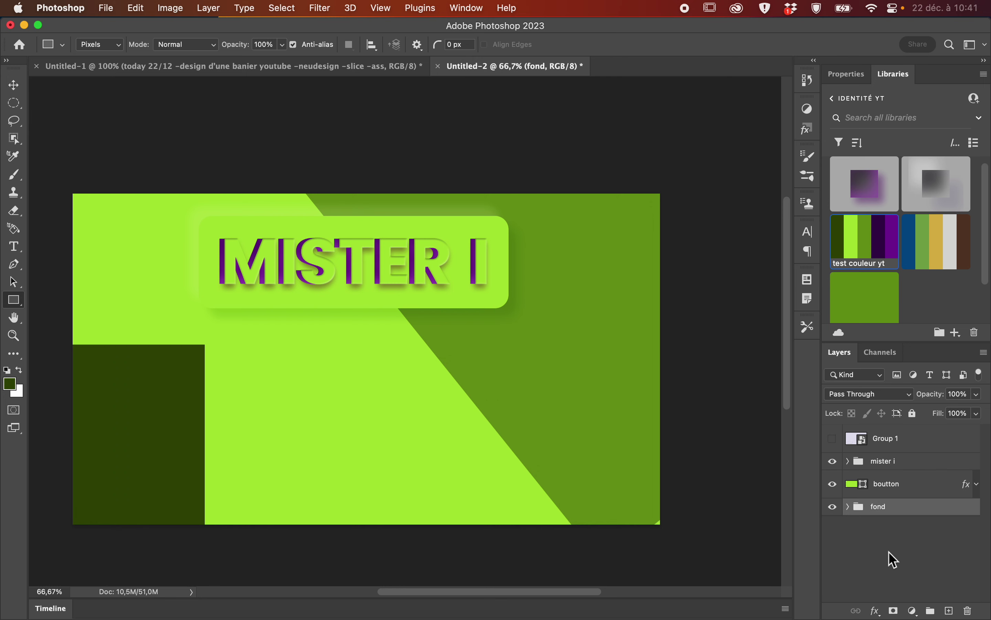
Compare the banner with and without Layer 1 of the "fond" group by toggling its visibility, leaving it shown and the group collapsed.
{"action": "left_click", "coordinate": [710, 203]}
{"action": "left_click", "coordinate": [568, 253]}
{"action": "left_click", "coordinate": [848, 508]}
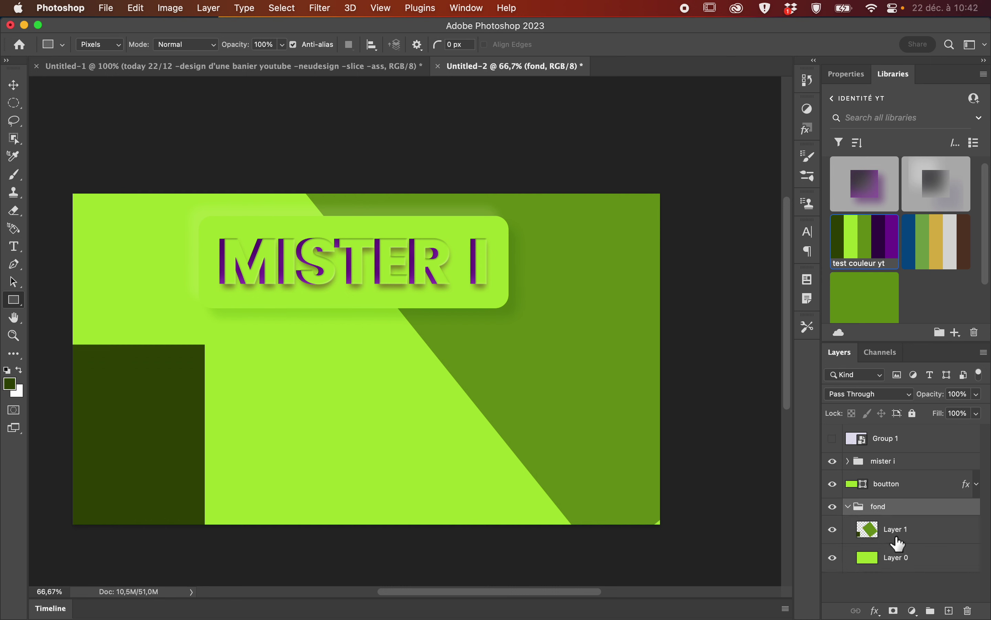
{"action": "left_click", "coordinate": [897, 539]}
{"action": "left_click", "coordinate": [832, 529]}
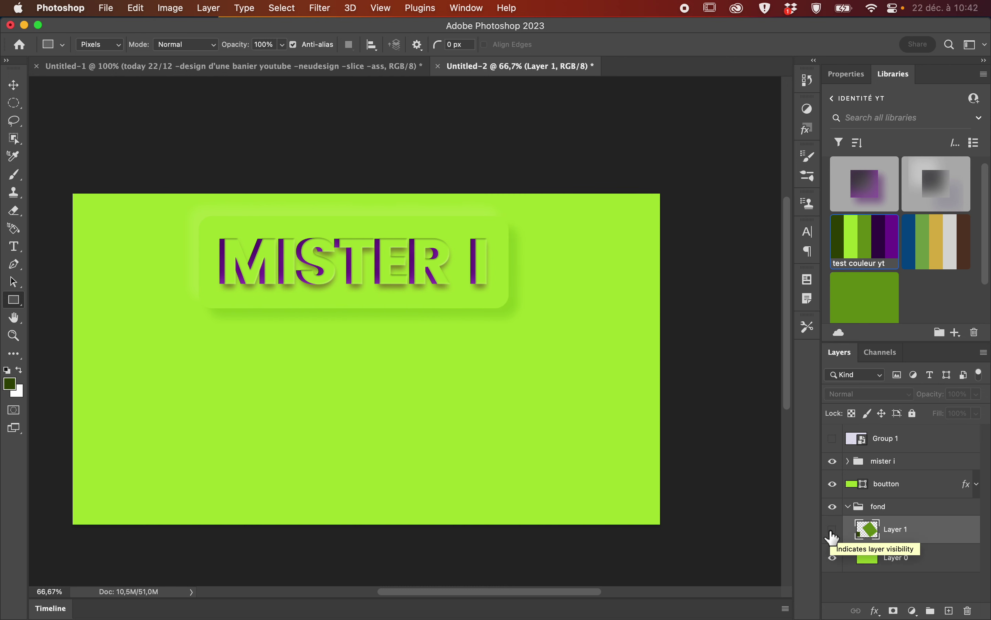
{"action": "left_click", "coordinate": [833, 530]}
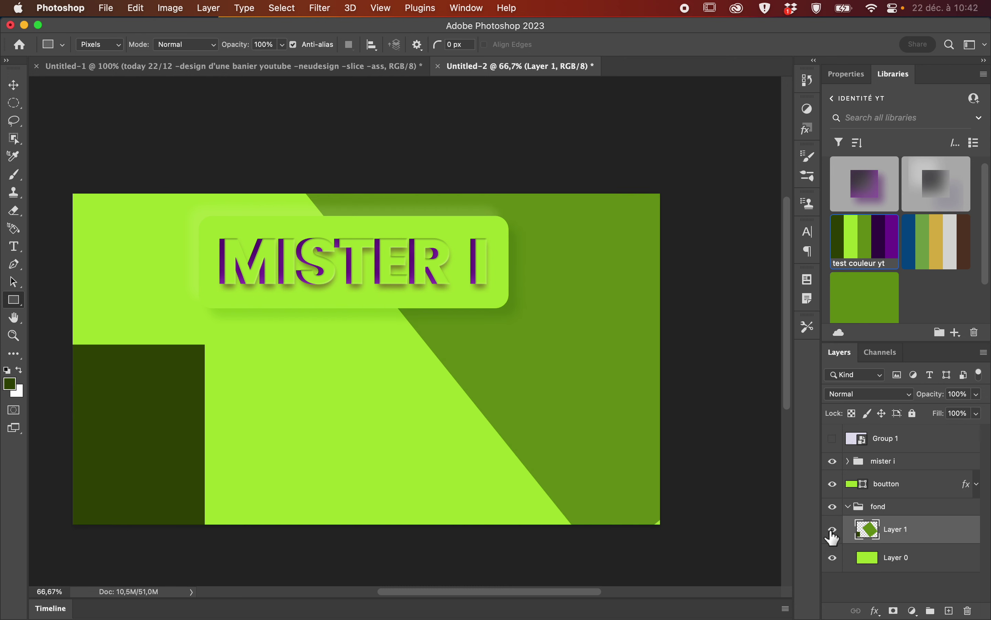
{"action": "left_click", "coordinate": [833, 530]}
{"action": "left_click", "coordinate": [833, 530]}
{"action": "left_click", "coordinate": [847, 507]}
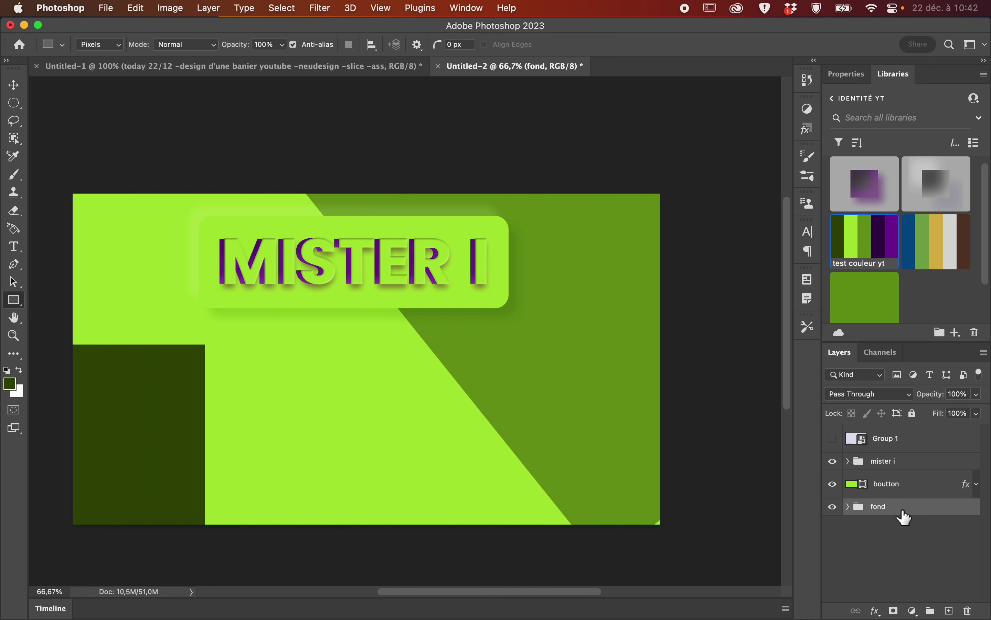
Save the document on the computer as "baniere youtube.psd" in the Bureau folder, in Photoshop format.
{"action": "left_click_drag", "start_coordinate": [905, 517], "coordinate": [127, 38]}
{"action": "left_click", "coordinate": [109, 11]}
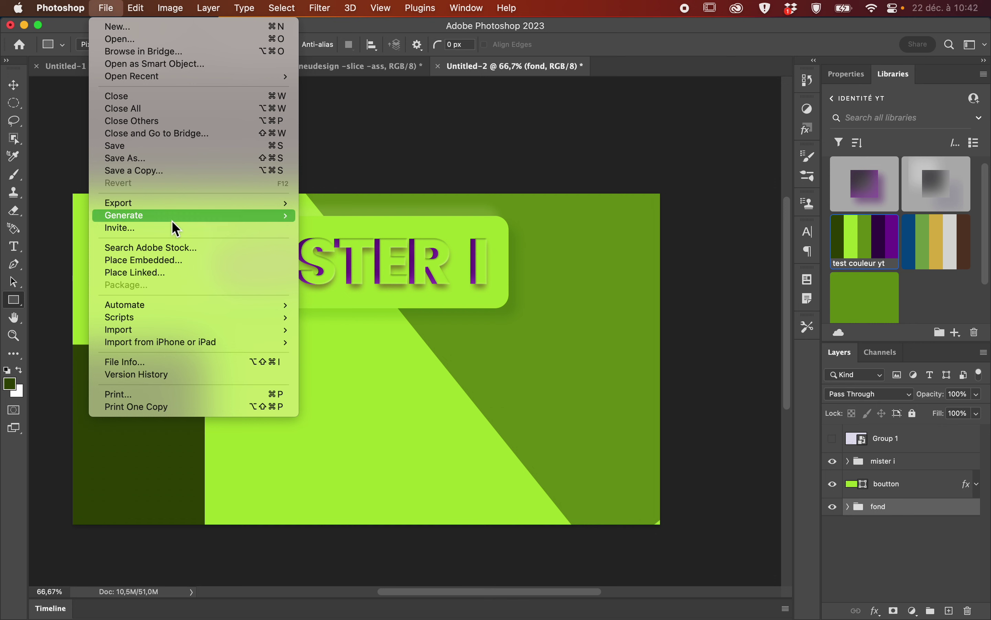
{"action": "mouse_move", "coordinate": [171, 217]}
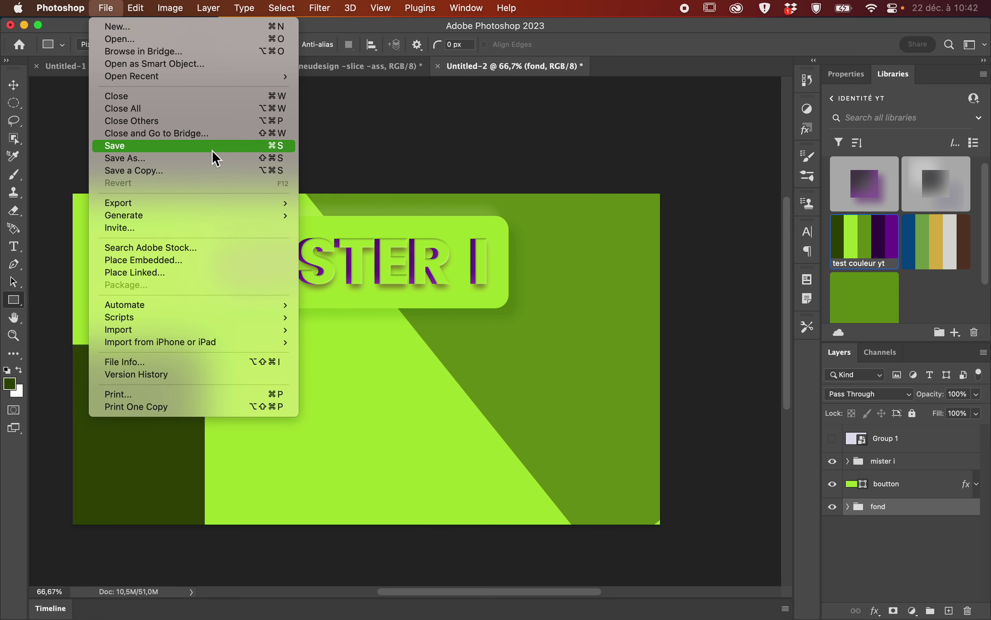
{"action": "left_click", "coordinate": [200, 146]}
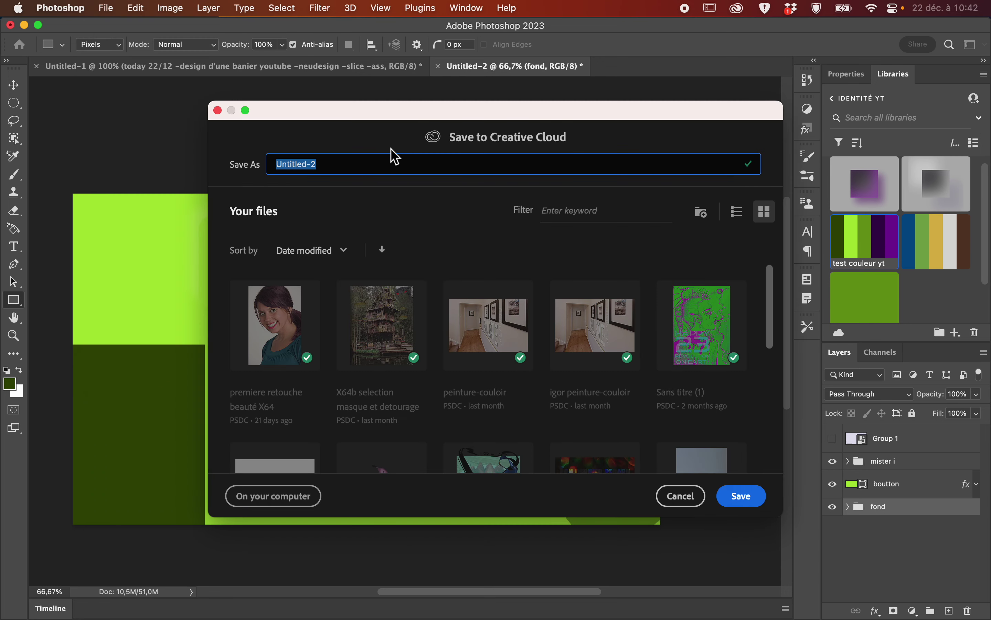
{"action": "left_click", "coordinate": [301, 501]}
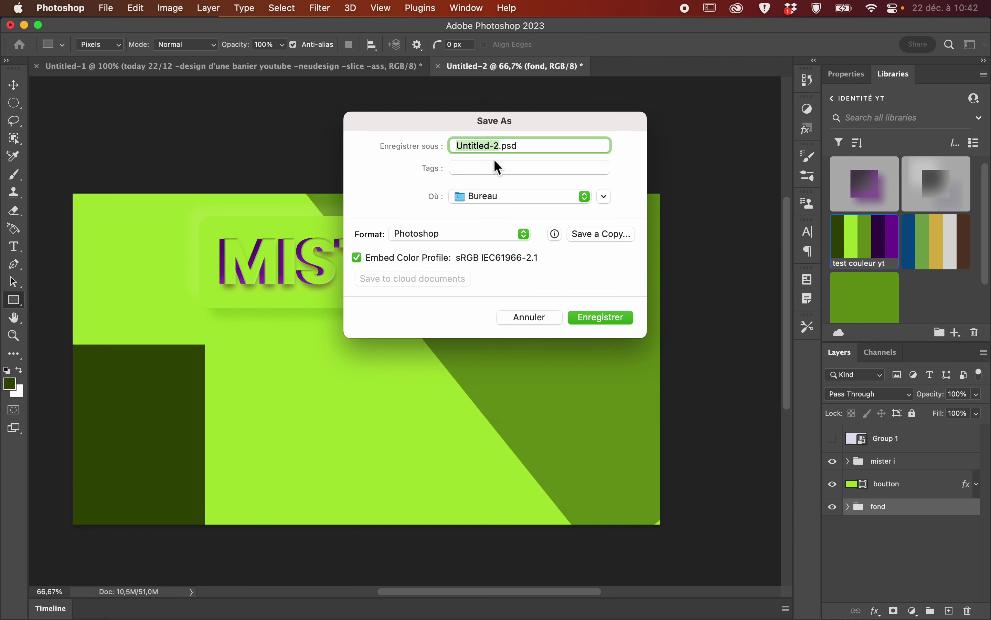
{"action": "type", "text": "baniere youtube"}
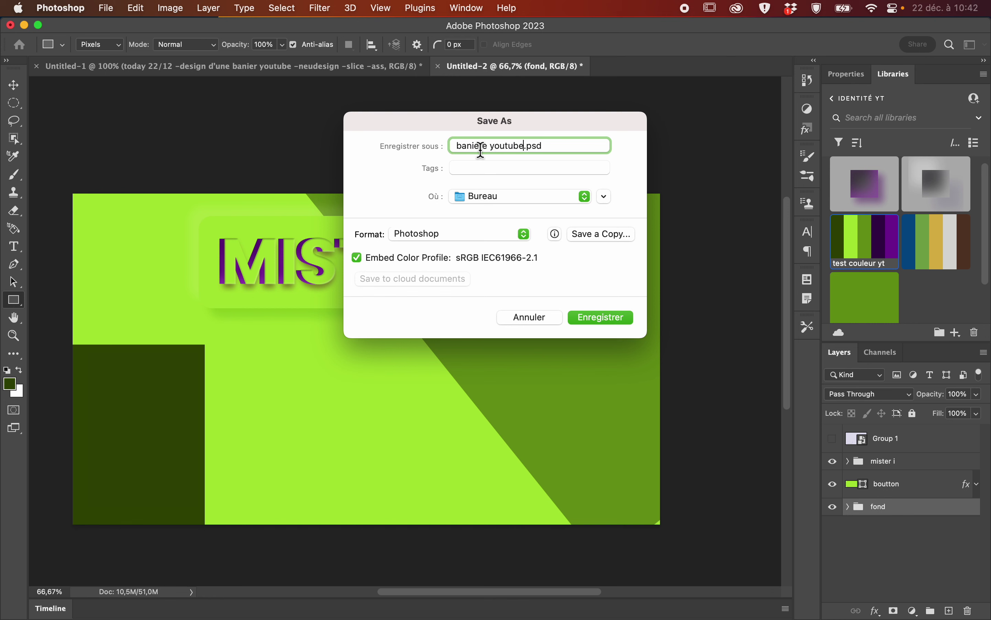
{"action": "left_click", "coordinate": [603, 319]}
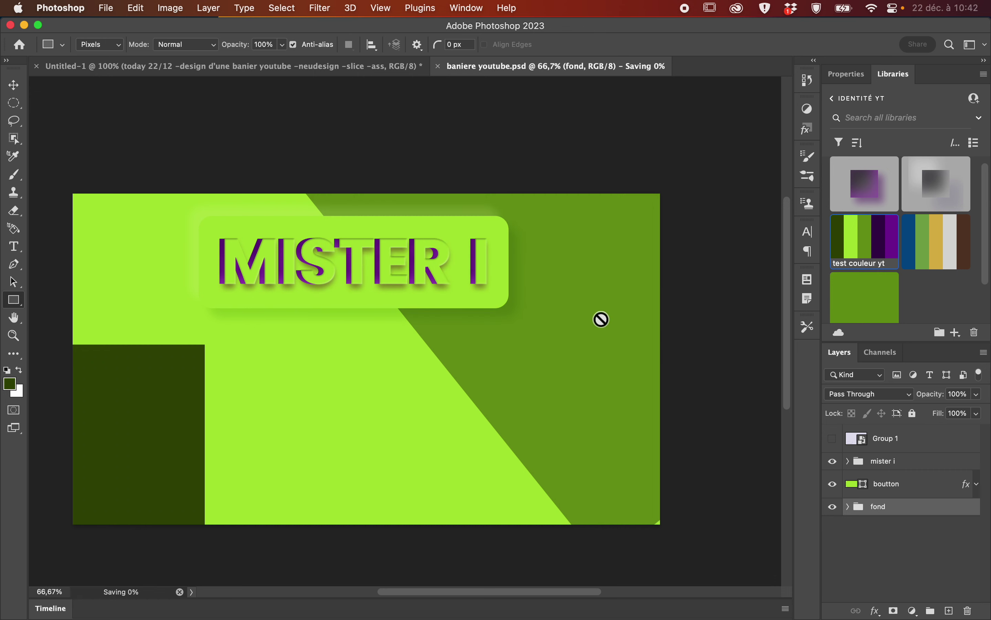
Turn on Image Assets generation for the saved banner document.
{"action": "left_click", "coordinate": [112, 12]}
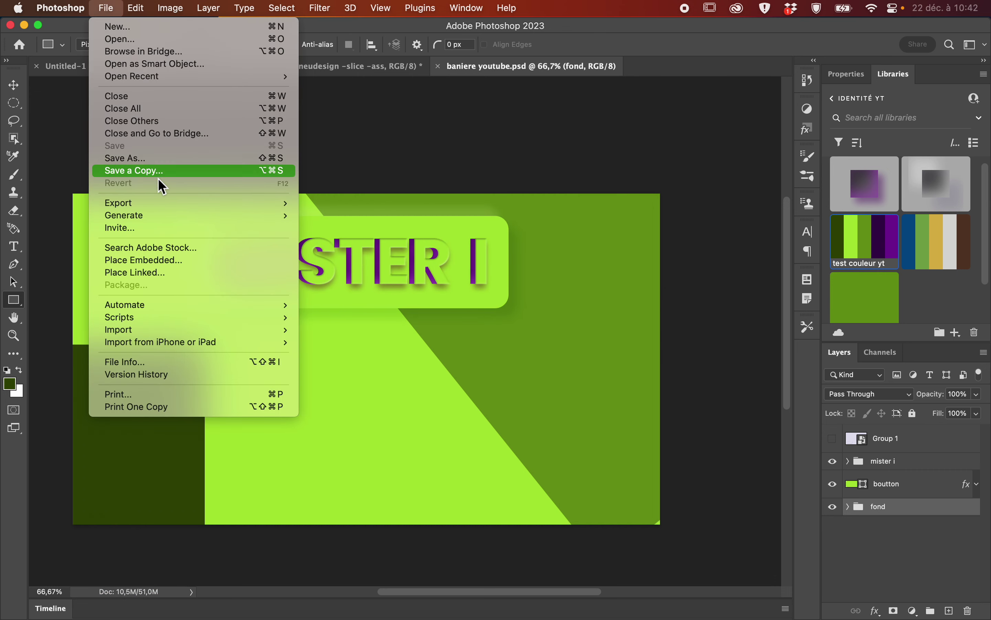
{"action": "mouse_move", "coordinate": [174, 219]}
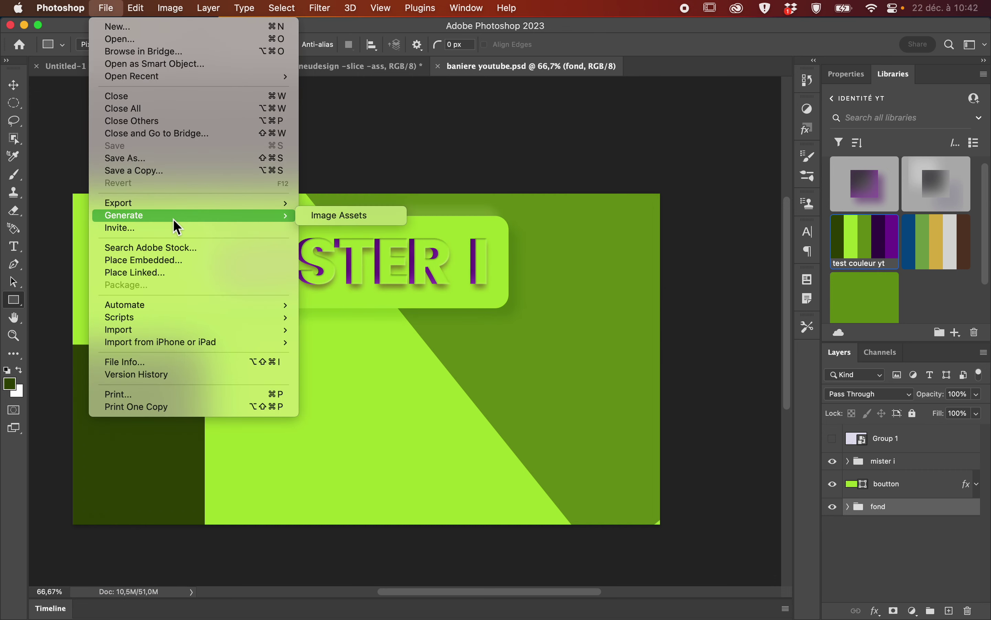
{"action": "left_click", "coordinate": [340, 217]}
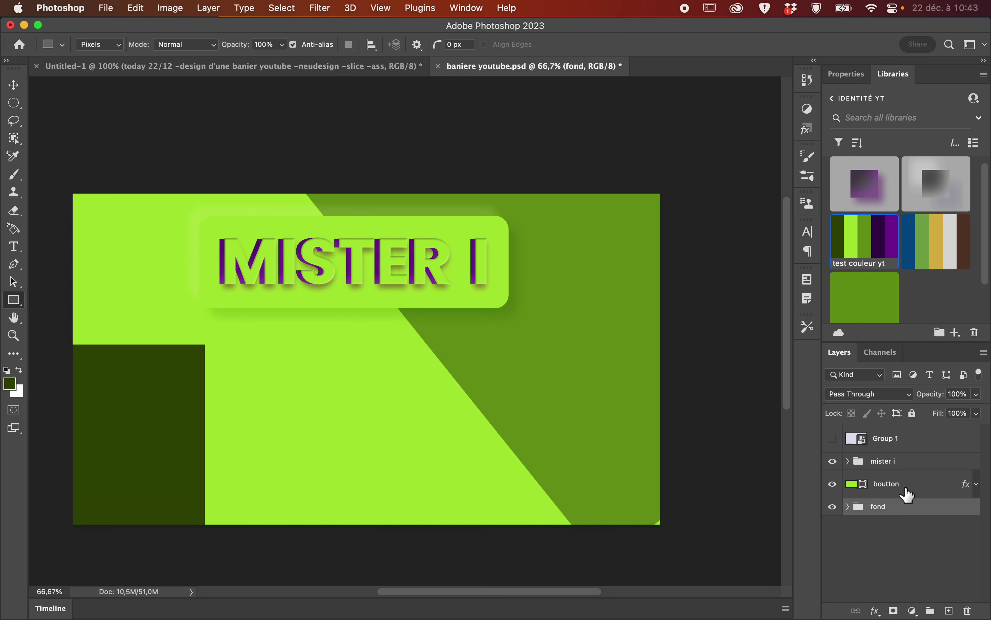
Rename the "boutton" layer as "boutton.png" so it is generated as a PNG asset.
{"action": "left_click", "coordinate": [908, 495]}
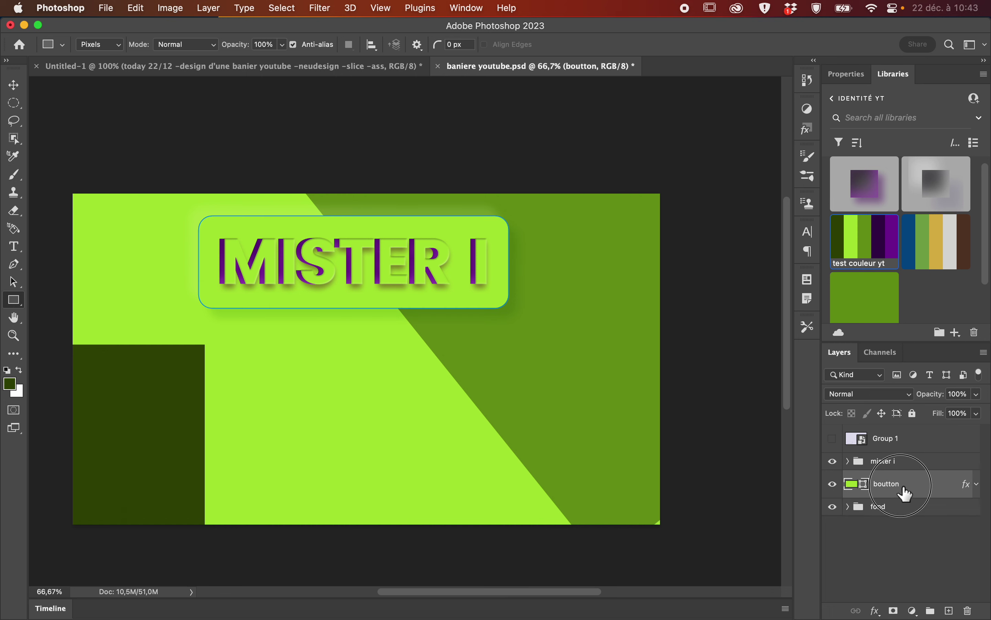
{"action": "double_click", "coordinate": [903, 491]}
{"action": "type", "text": ".png"}
{"action": "key", "text": "Return"}
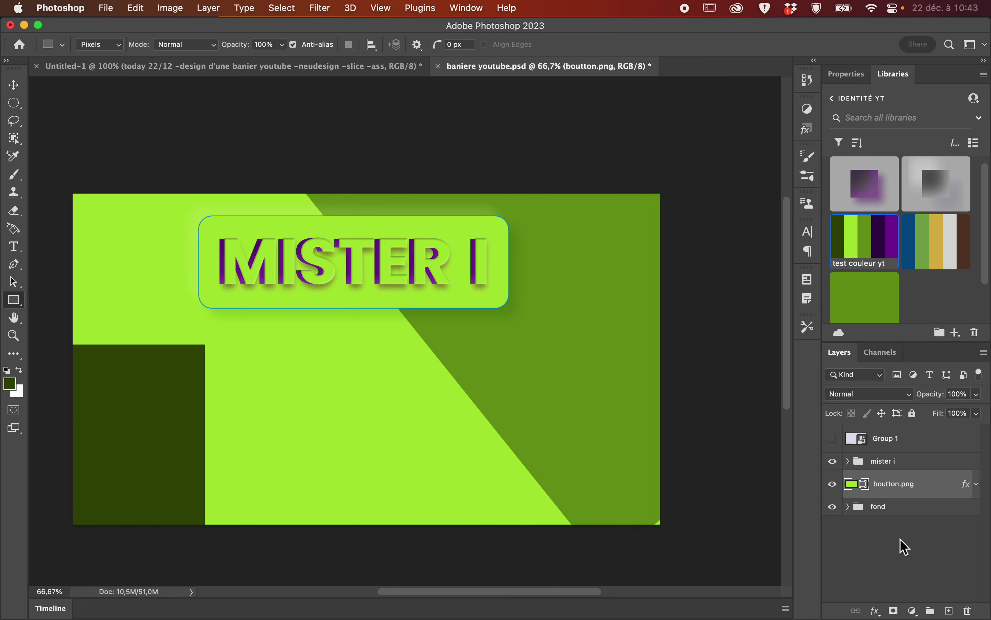
Rename the "mister i" group as "mister i.jpeg" so it is generated as a JPEG asset.
{"action": "left_click", "coordinate": [899, 463]}
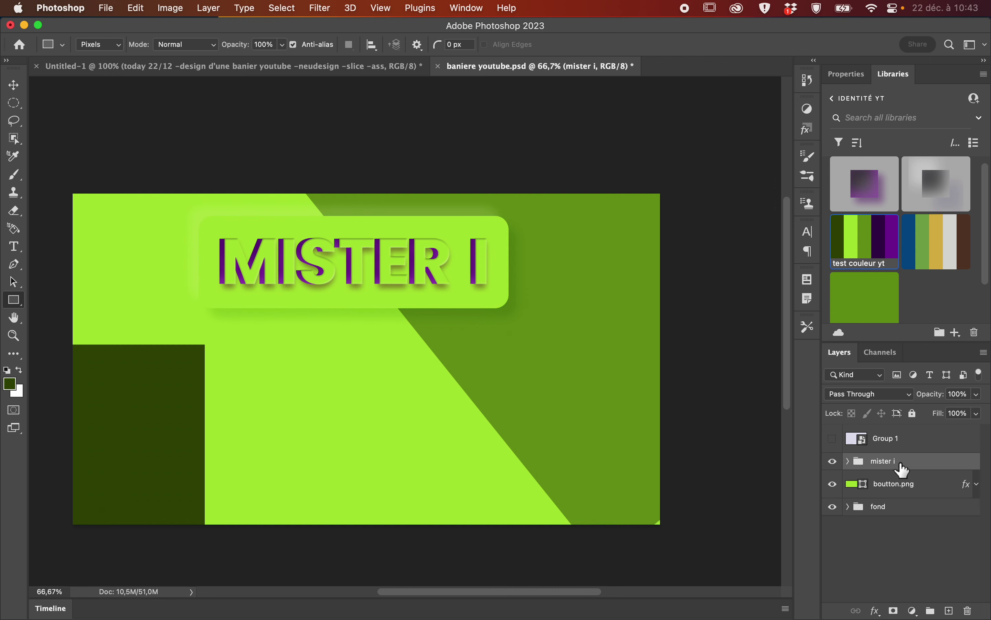
{"action": "double_click", "coordinate": [899, 463]}
{"action": "left_click", "coordinate": [900, 463]}
{"action": "type", "text": ".jpeg"}
{"action": "key", "text": "Return"}
Rename the "fond" group as "fond.png" so the grouped background is generated as a PNG asset.
{"action": "double_click", "coordinate": [895, 509]}
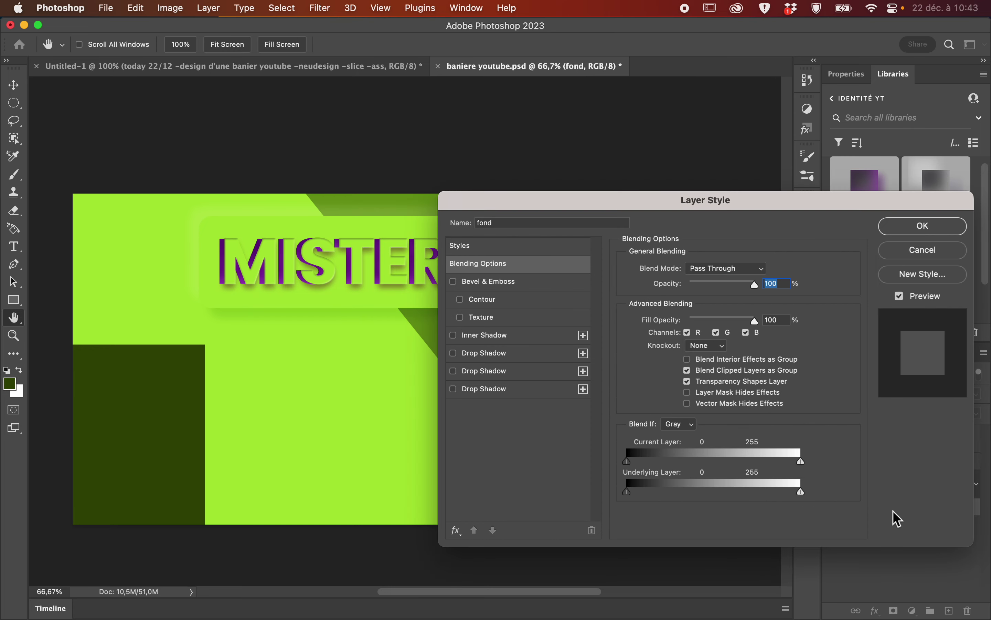
{"action": "left_click", "coordinate": [923, 251]}
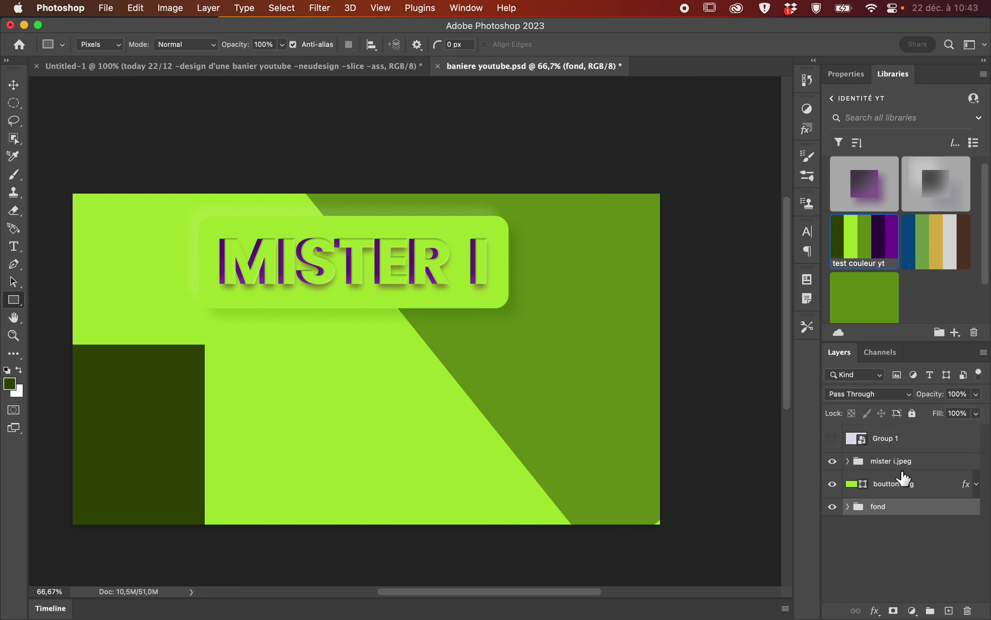
{"action": "double_click", "coordinate": [881, 507]}
{"action": "left_click", "coordinate": [891, 507]}
{"action": "type", "text": ".png"}
{"action": "key", "text": "Return"}
{"action": "left_click", "coordinate": [899, 547]}
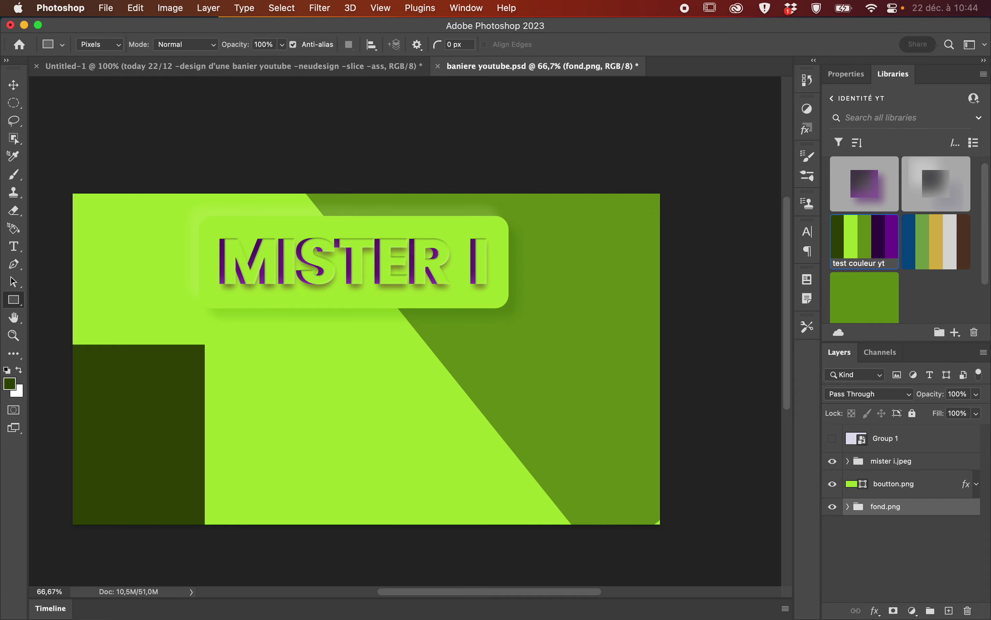
Switch to Finder, open the Bureau folder and preview the saved "baniere youtube.psd" file.
{"action": "mouse_move", "coordinate": [186, 594]}
{"action": "left_click", "coordinate": [155, 593]}
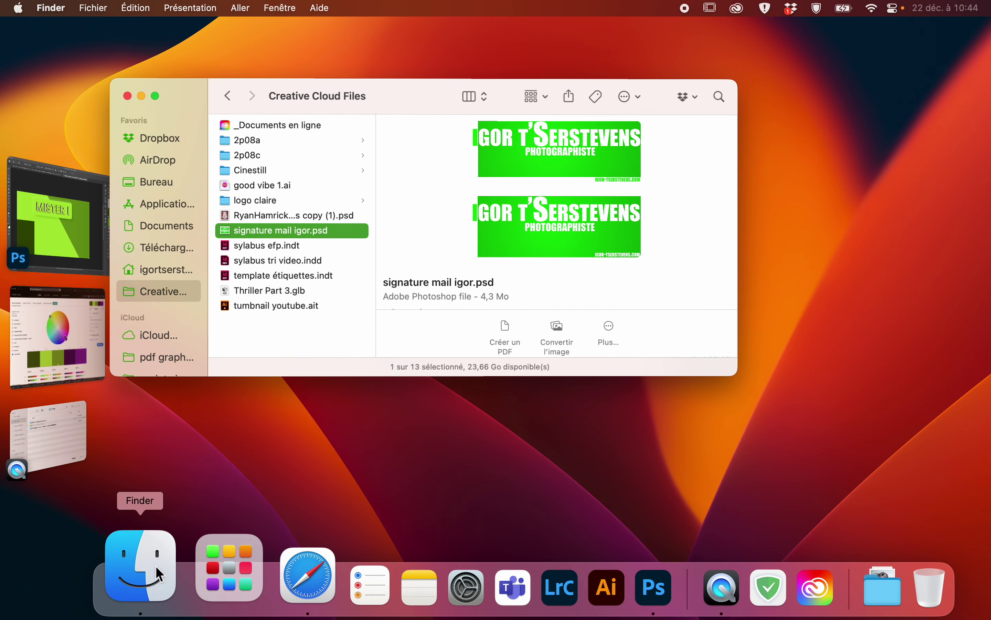
{"action": "left_click", "coordinate": [169, 191]}
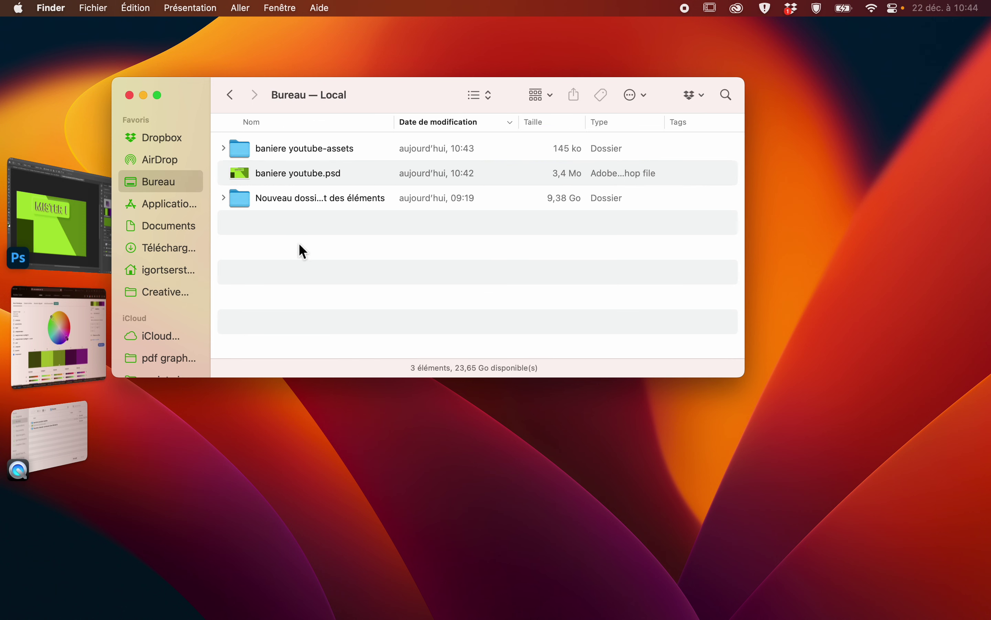
{"action": "key", "text": "space"}
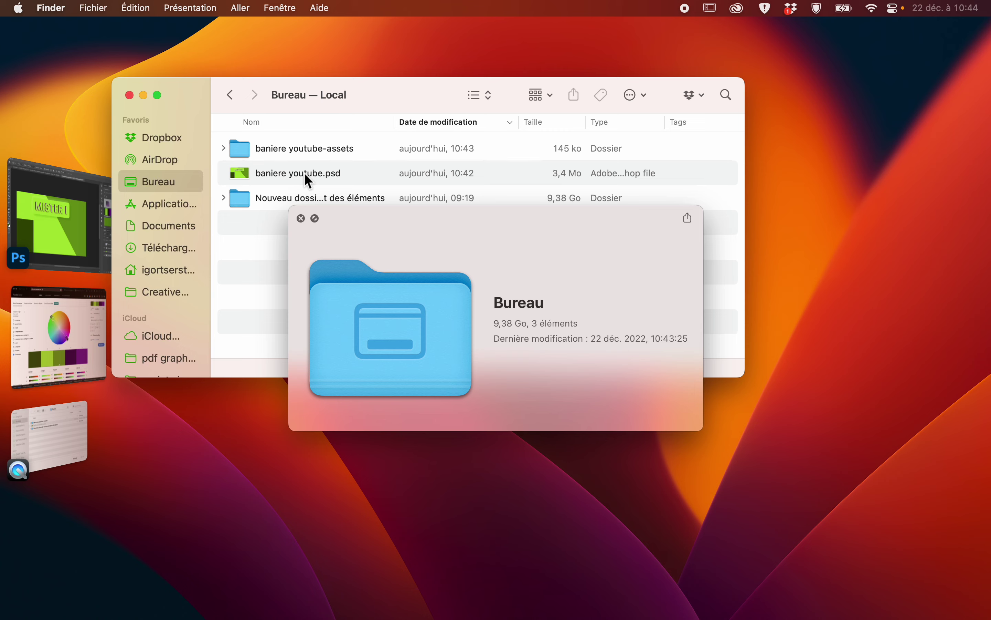
{"action": "left_click", "coordinate": [306, 174]}
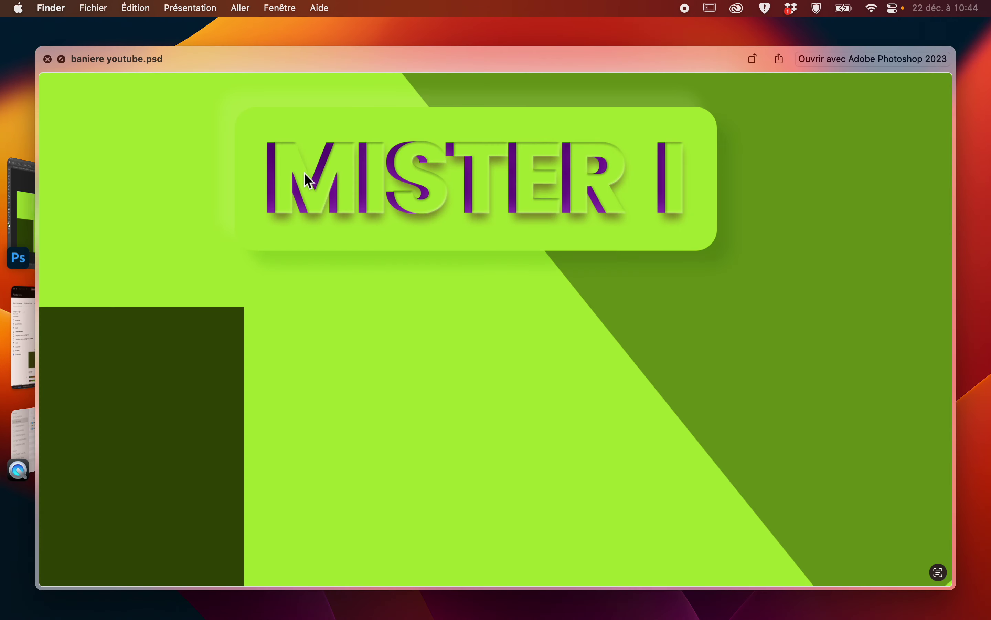
{"action": "key", "text": "space"}
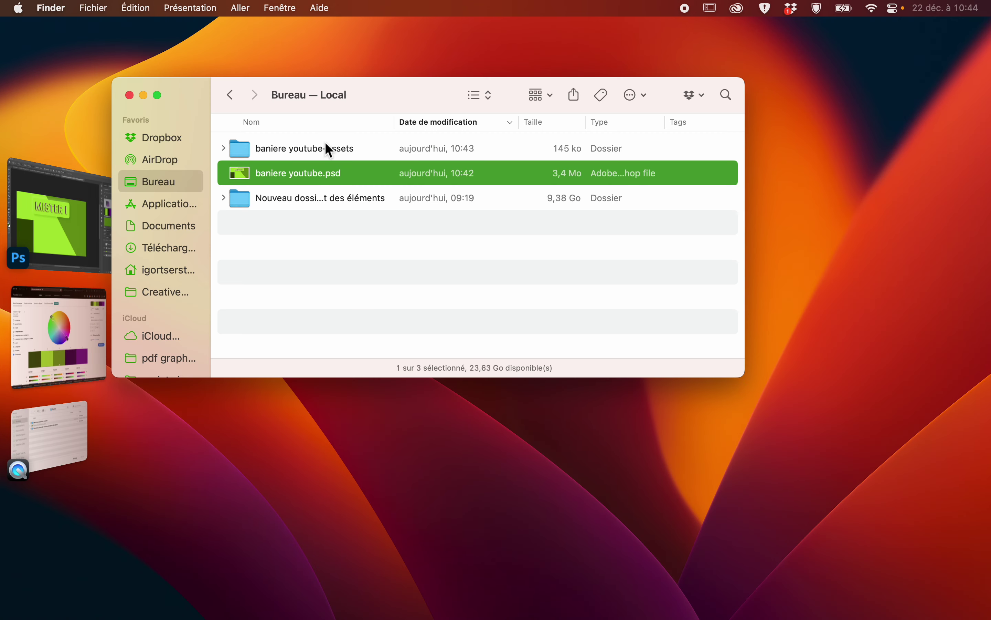
Open the "baniere youtube-assets" folder and preview the generated mister i.jpeg, fond.png and boutton.png images.
{"action": "double_click", "coordinate": [297, 151]}
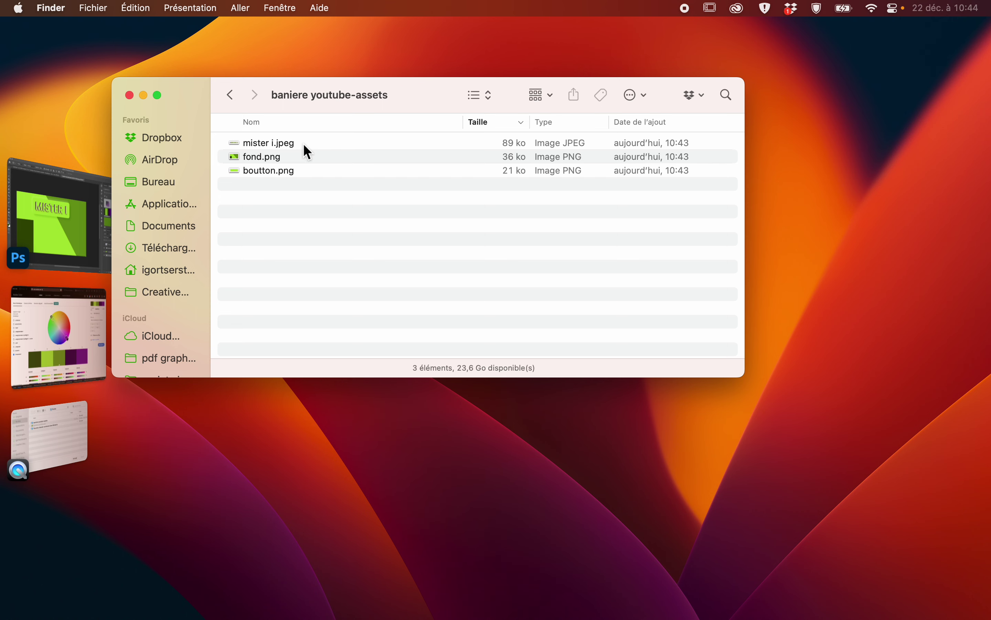
{"action": "left_click", "coordinate": [304, 144]}
{"action": "key", "text": "space"}
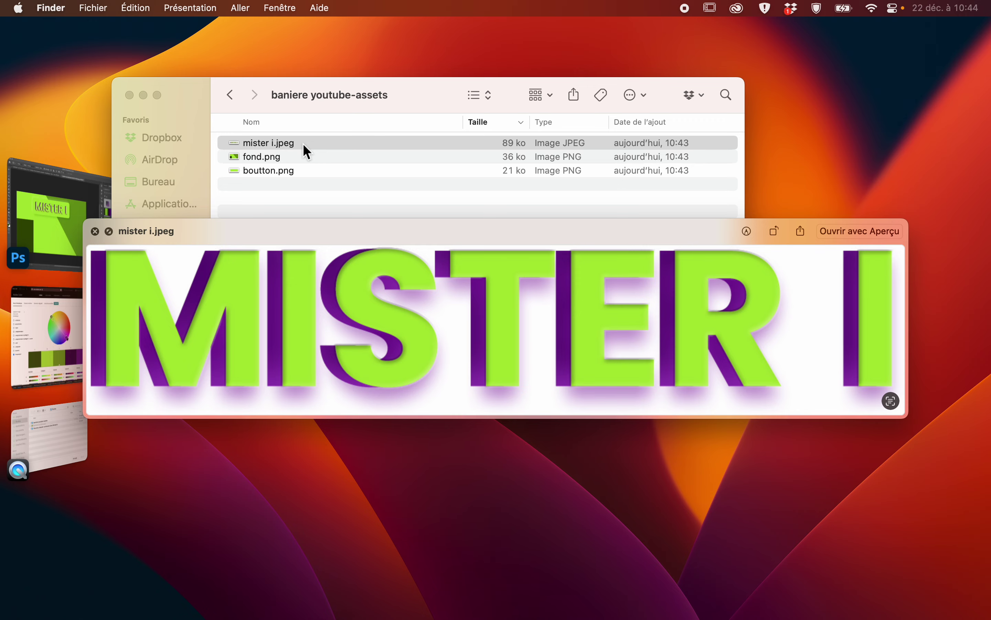
{"action": "key", "text": "space"}
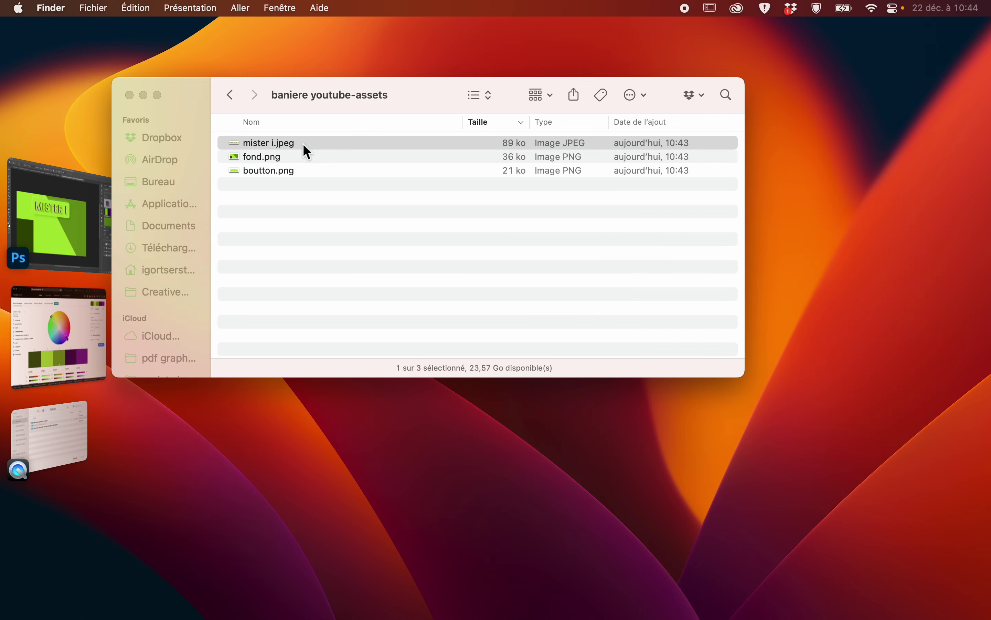
{"action": "left_click", "coordinate": [301, 157]}
{"action": "key", "text": "space"}
{"action": "key", "text": "space"}
{"action": "key", "text": "Down"}
{"action": "key", "text": "space"}
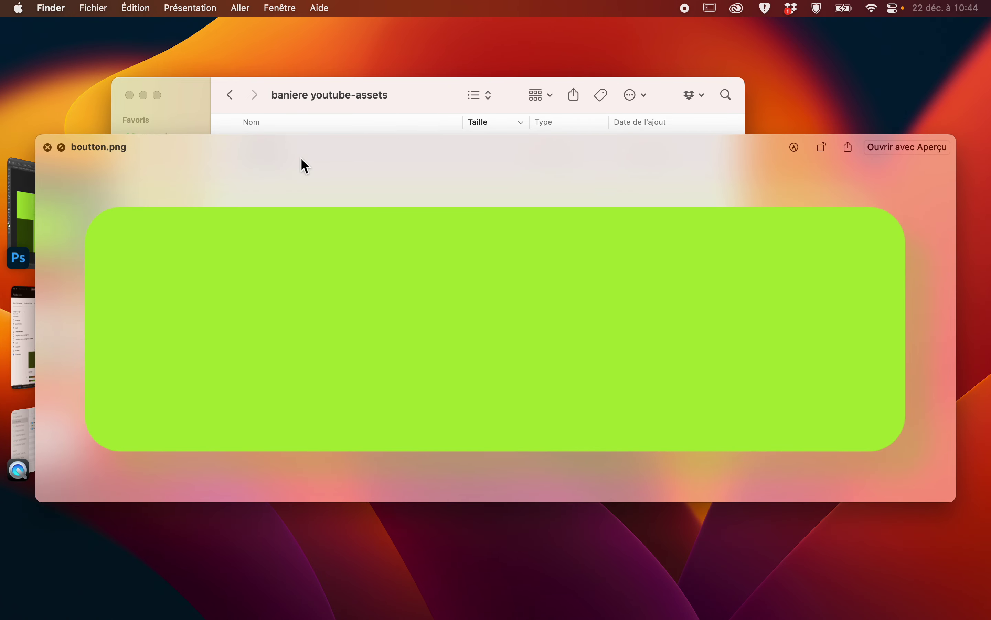
{"action": "key", "text": "space"}
Switch back to Photoshop and duplicate the "mister i.jpeg" group.
{"action": "left_click", "coordinate": [88, 316]}
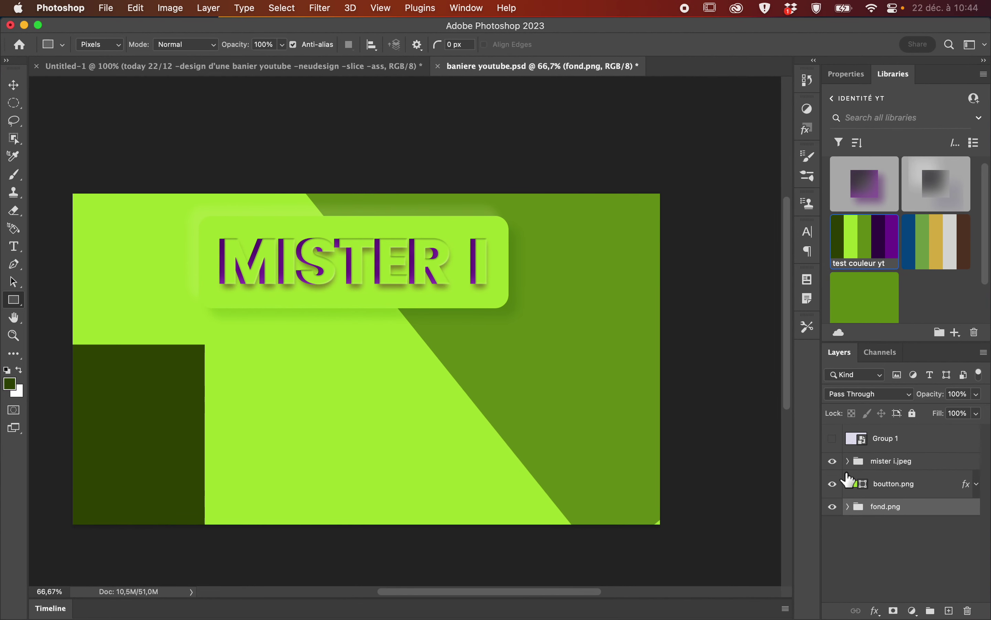
{"action": "left_click", "coordinate": [927, 466]}
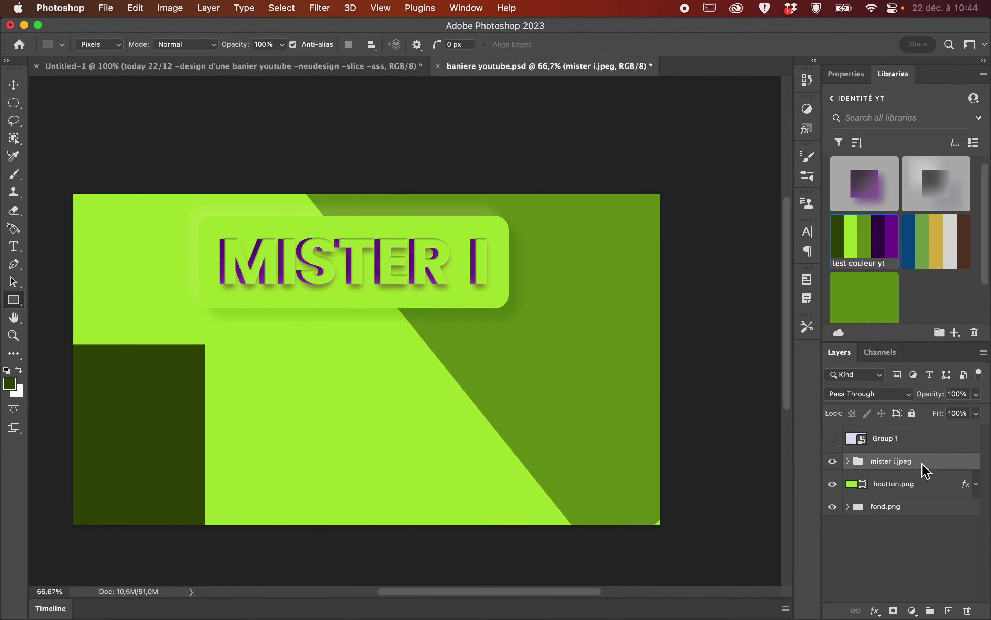
{"action": "key", "text": "super+j"}
{"action": "left_click", "coordinate": [929, 473]}
Rename the duplicated group as "mister i.png".
{"action": "double_click", "coordinate": [923, 462]}
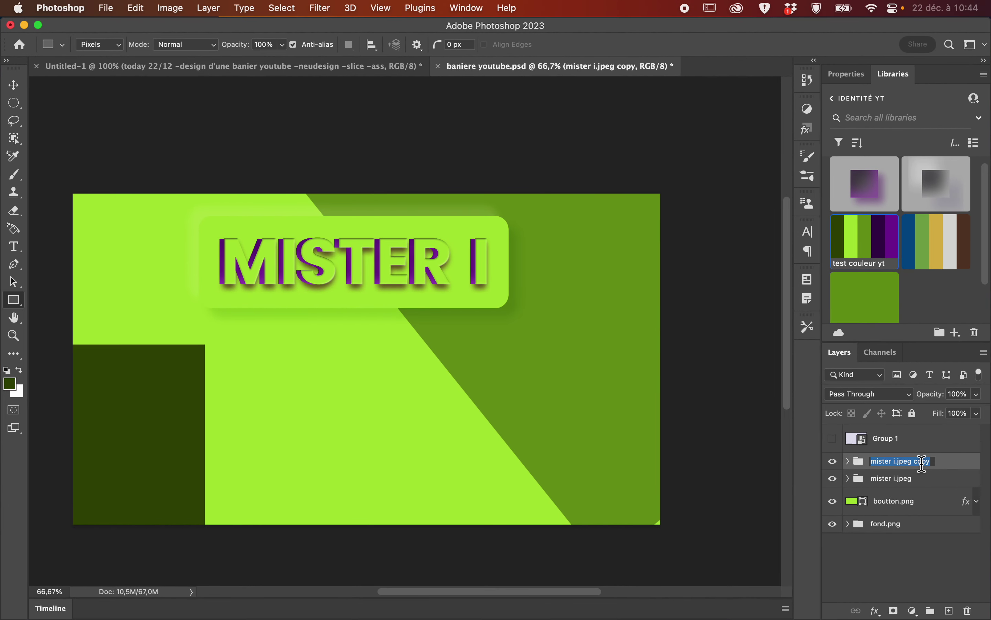
{"action": "left_click", "coordinate": [936, 462]}
{"action": "key", "text": "BackSpace"}
{"action": "key", "text": "BackSpace"}
{"action": "key", "text": "BackSpace"}
{"action": "key", "text": "BackSpace"}
{"action": "key", "text": "BackSpace"}
{"action": "key", "text": "BackSpace"}
{"action": "key", "text": "BackSpace"}
{"action": "key", "text": "BackSpace"}
{"action": "type", "text": "png"}
{"action": "key", "text": "Return"}
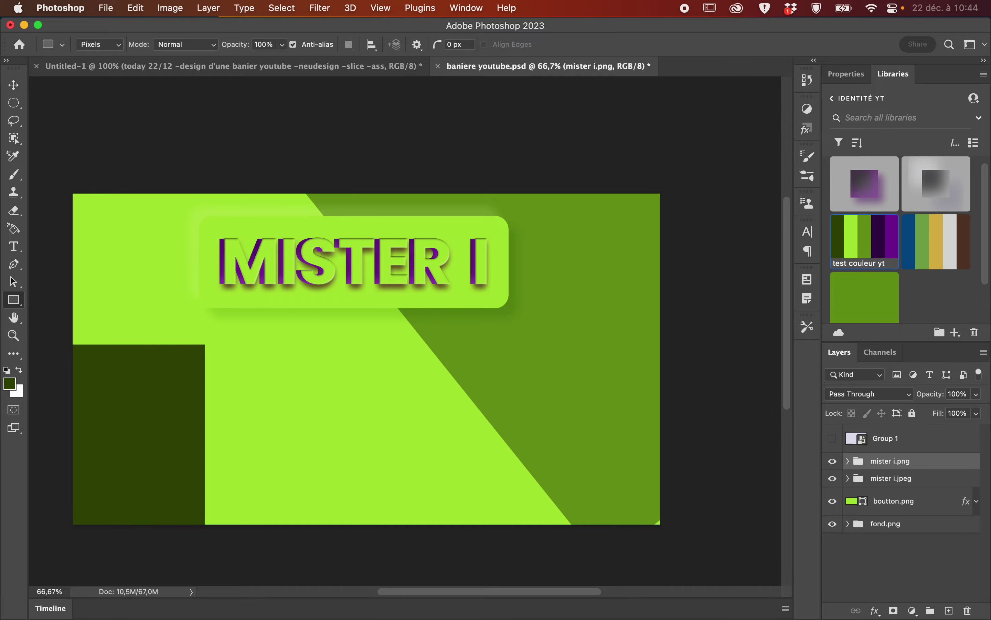
{"action": "key", "text": "ctrl+Up"}
{"action": "left_click", "coordinate": [627, 170]}
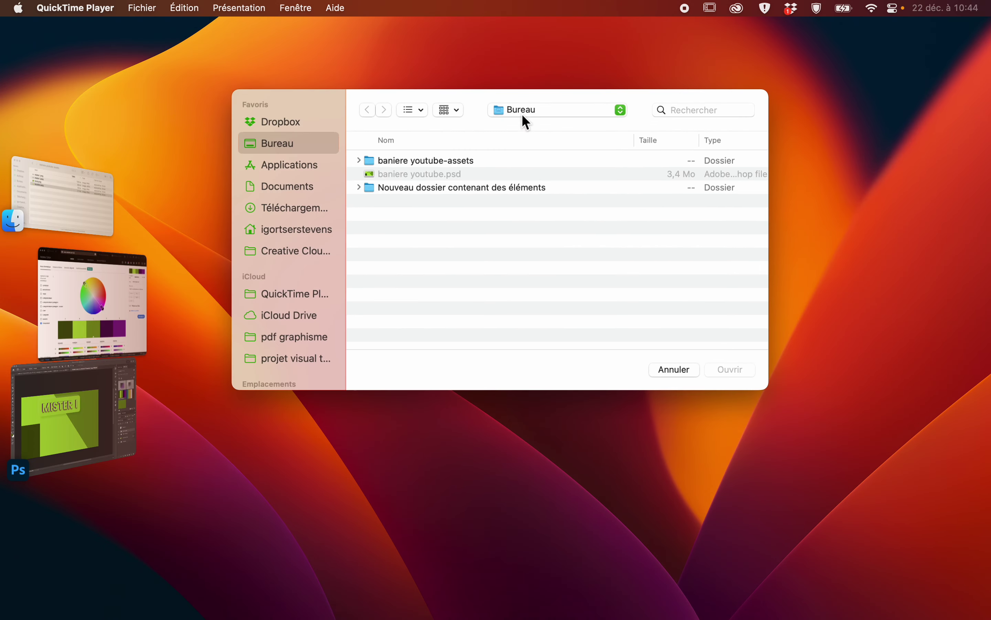
{"action": "double_click", "coordinate": [460, 160]}
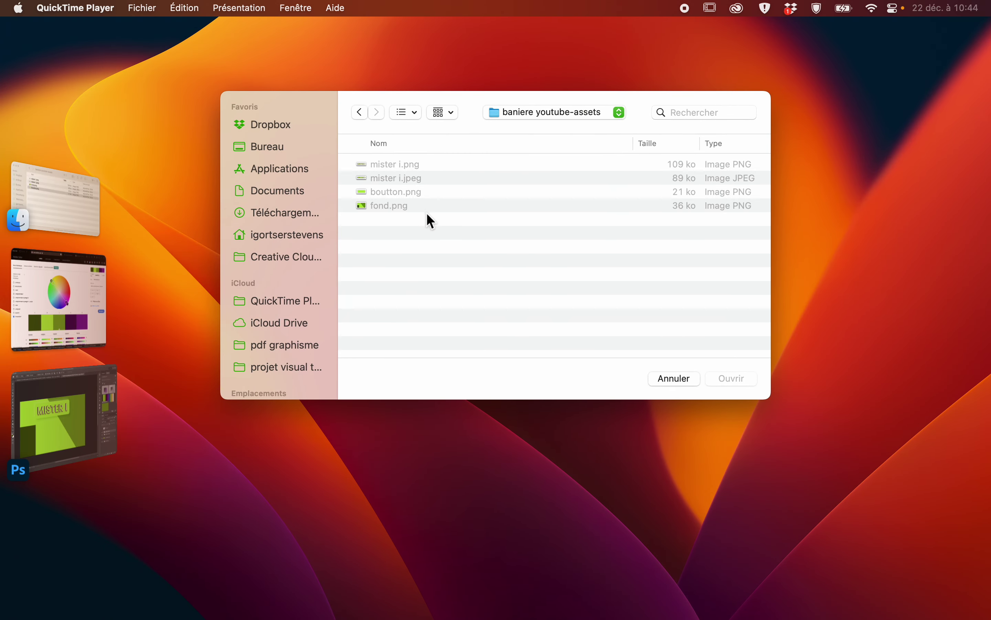
{"action": "left_click", "coordinate": [673, 378]}
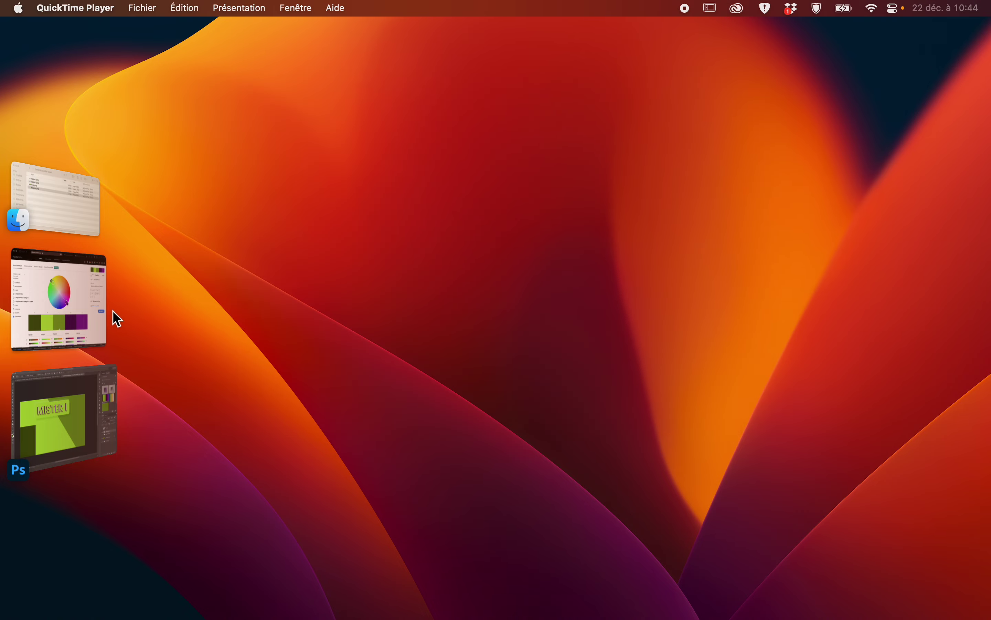
Switch to Finder and preview the generated mister i.png in the "baniere youtube-assets" folder.
{"action": "left_click", "coordinate": [80, 223]}
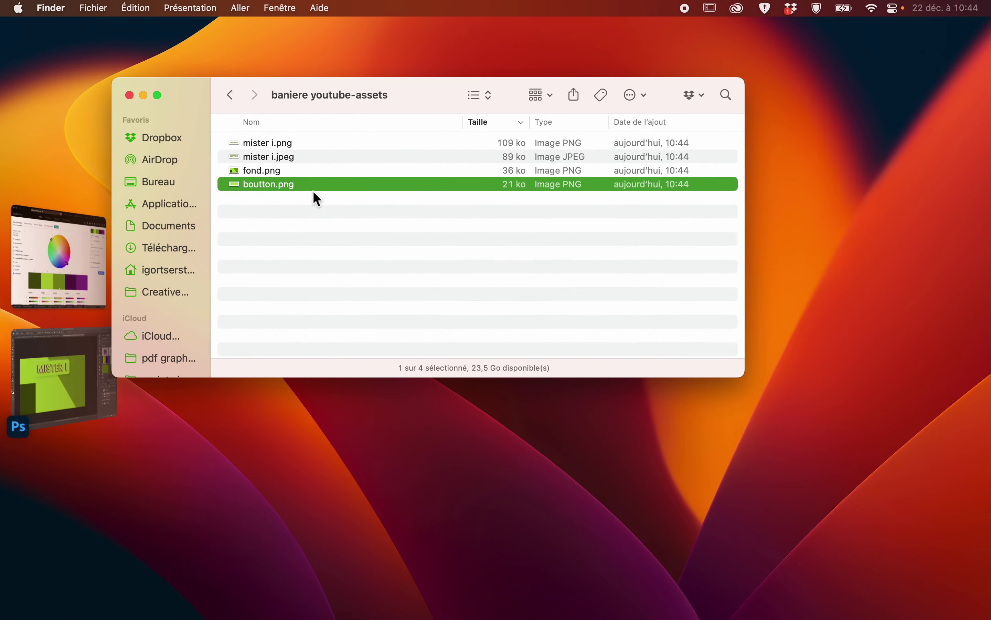
{"action": "left_click", "coordinate": [301, 142]}
{"action": "key", "text": "space"}
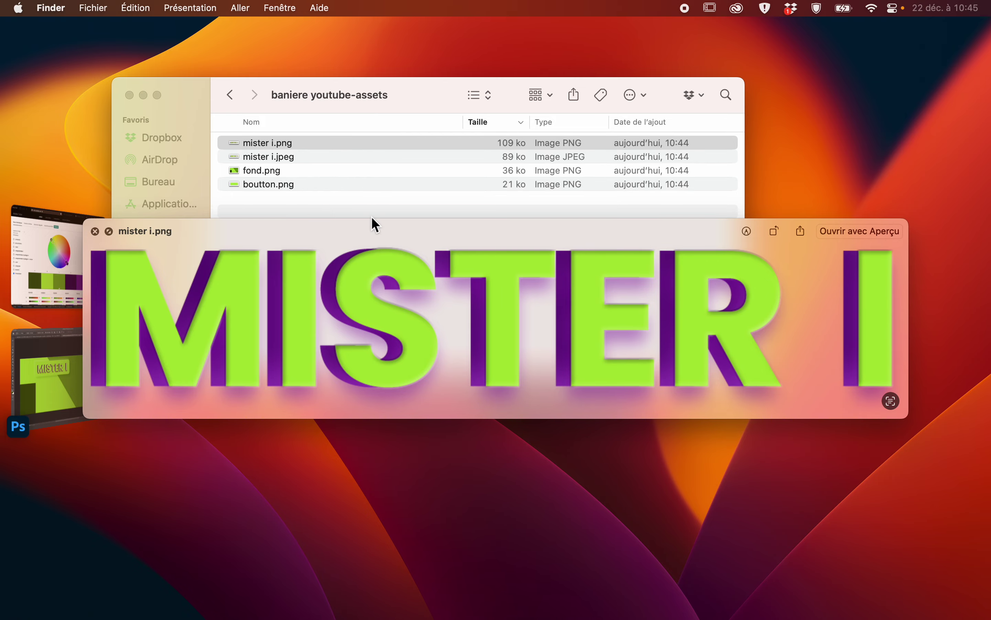
Back in Photoshop, rename the "mister i.jpeg" group as "mister i.jpeg50%" to generate the JPEG at 50% quality.
{"action": "left_click", "coordinate": [47, 370]}
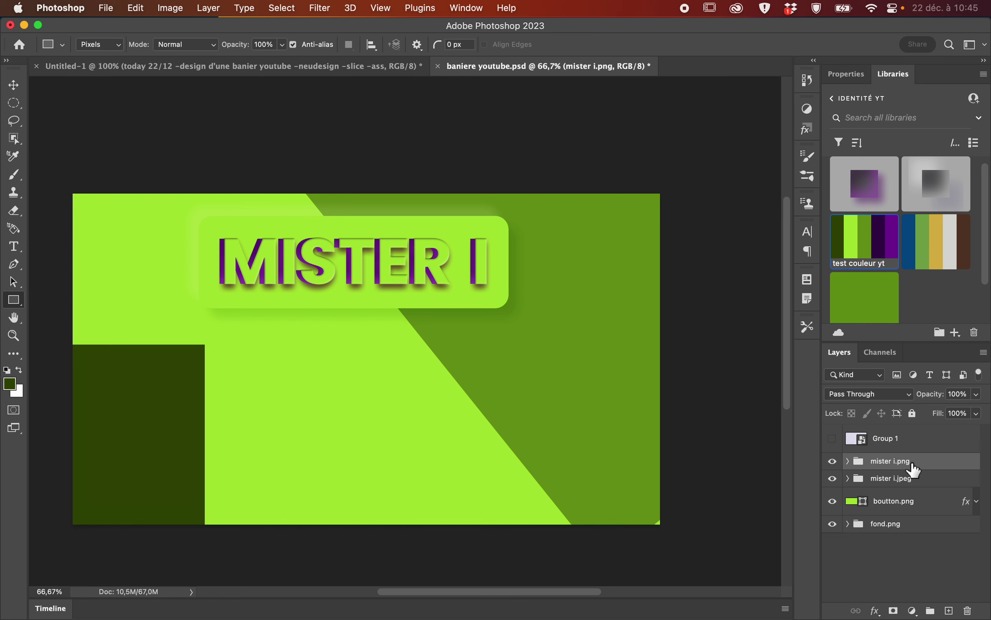
{"action": "left_click", "coordinate": [915, 480]}
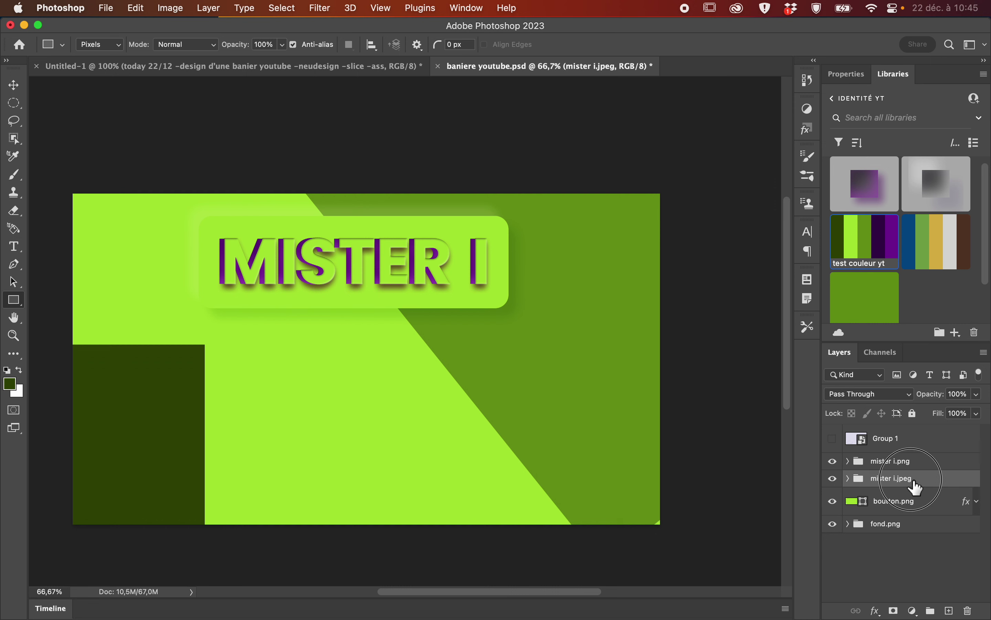
{"action": "double_click", "coordinate": [908, 479]}
{"action": "left_click", "coordinate": [913, 480]}
{"action": "type", "text": "50%"}
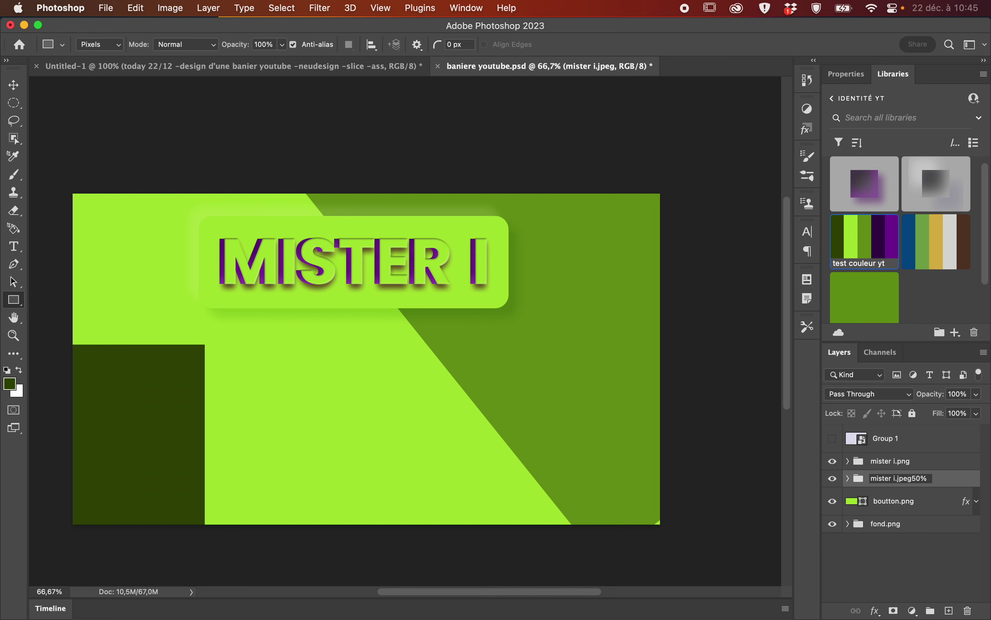
{"action": "key", "text": "Return"}
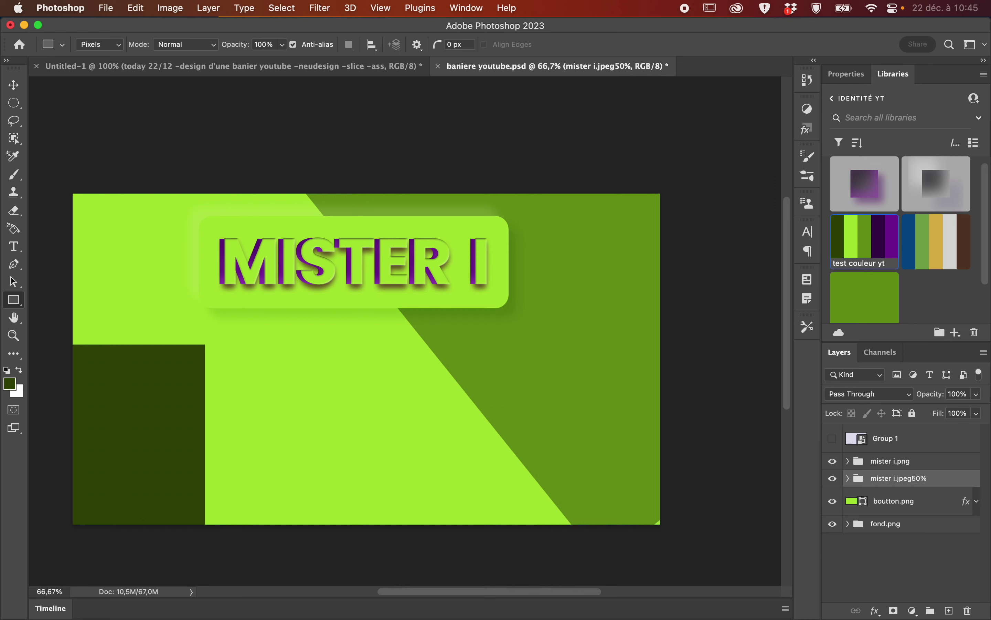
Rename the "mister i.png" group as "200x100 px mister i.png" to generate the PNG at that size.
{"action": "left_click", "coordinate": [880, 464]}
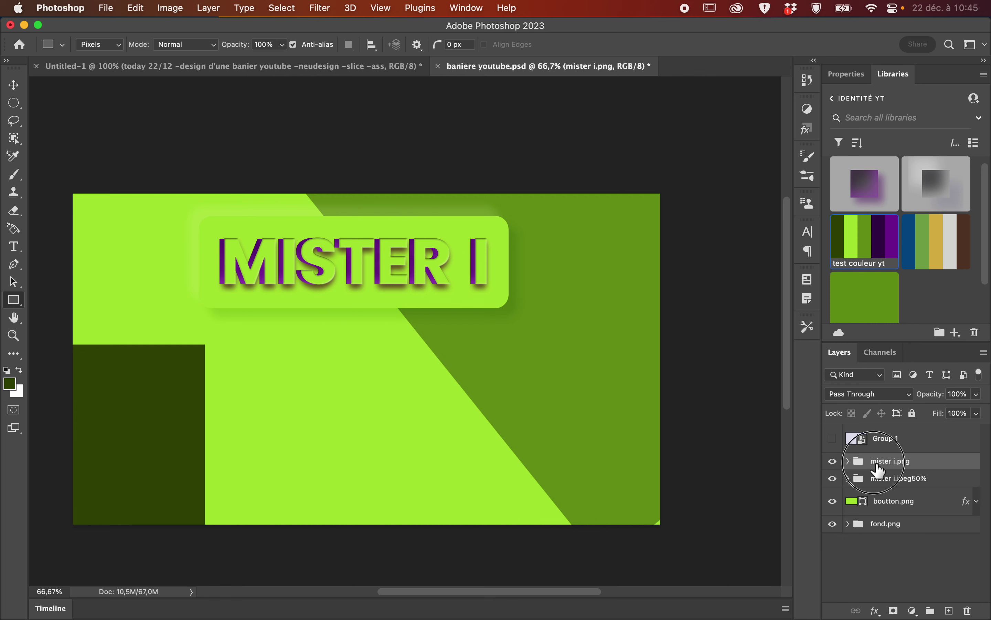
{"action": "double_click", "coordinate": [876, 461]}
{"action": "left_click", "coordinate": [874, 464]}
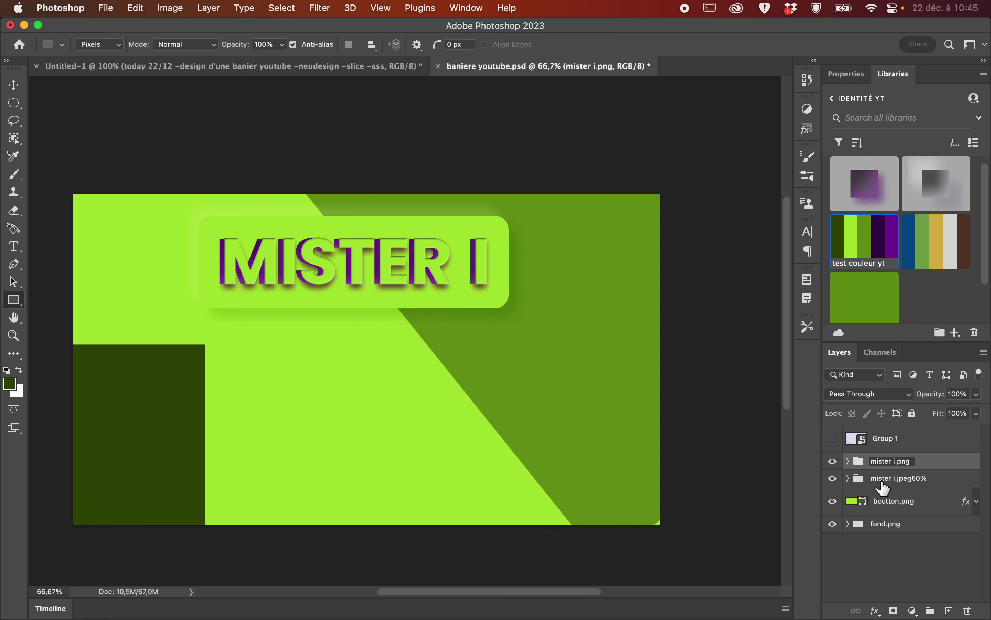
{"action": "type", "text": "200x100 px"}
{"action": "key", "text": "Return"}
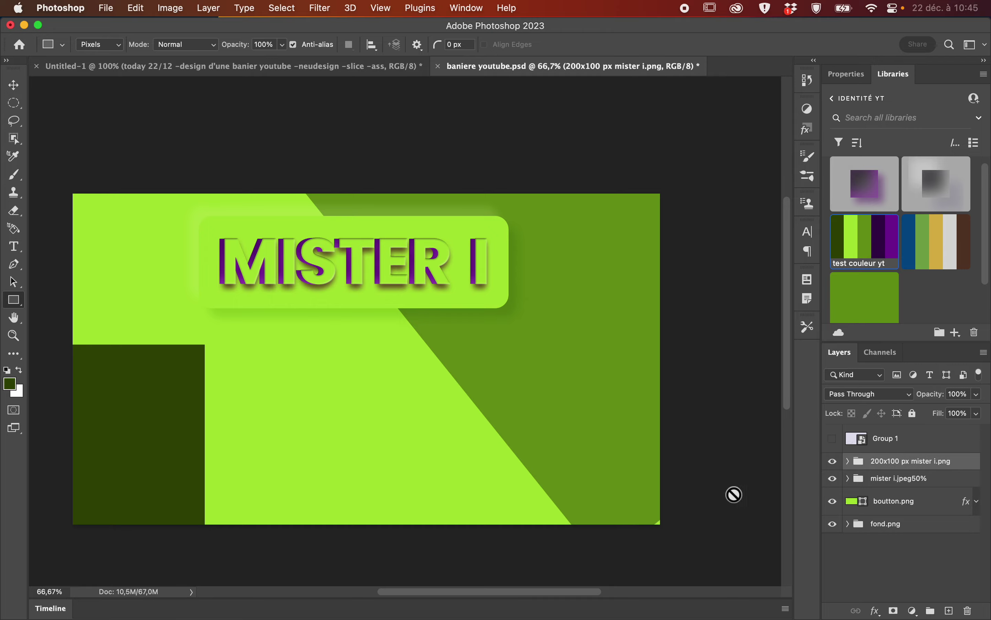
Switch to Finder and preview the regenerated mister i.jpeg and px mister i.png assets.
{"action": "mouse_move", "coordinate": [319, 603]}
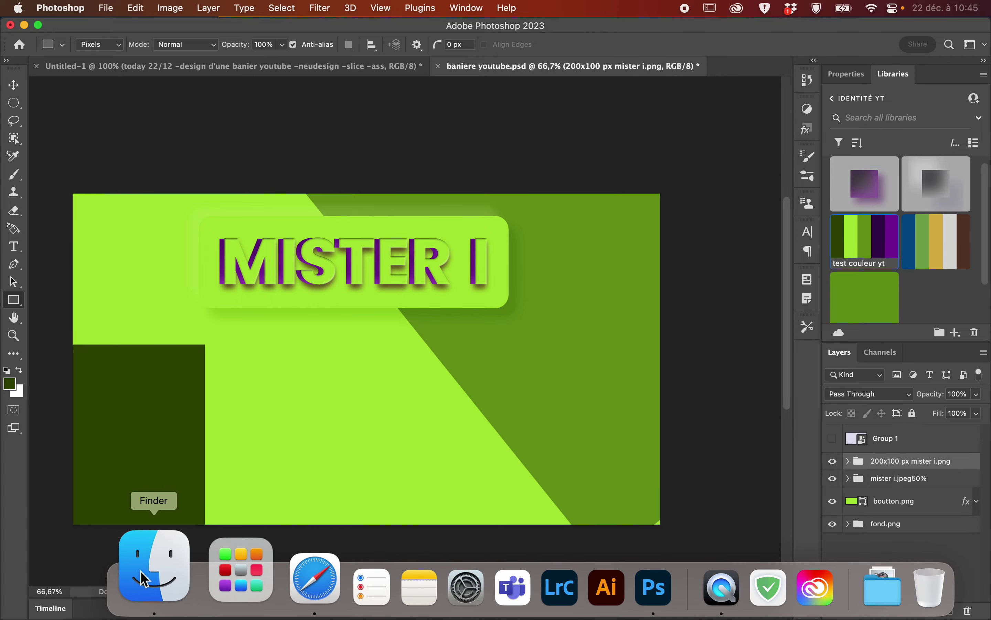
{"action": "left_click", "coordinate": [139, 581]}
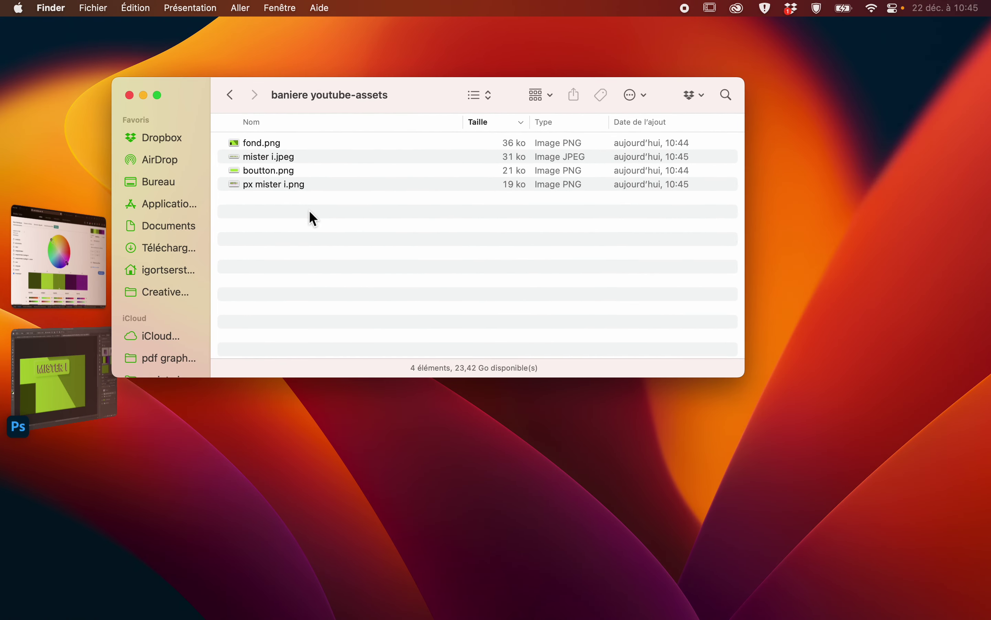
{"action": "left_click", "coordinate": [309, 157]}
{"action": "key", "text": "space"}
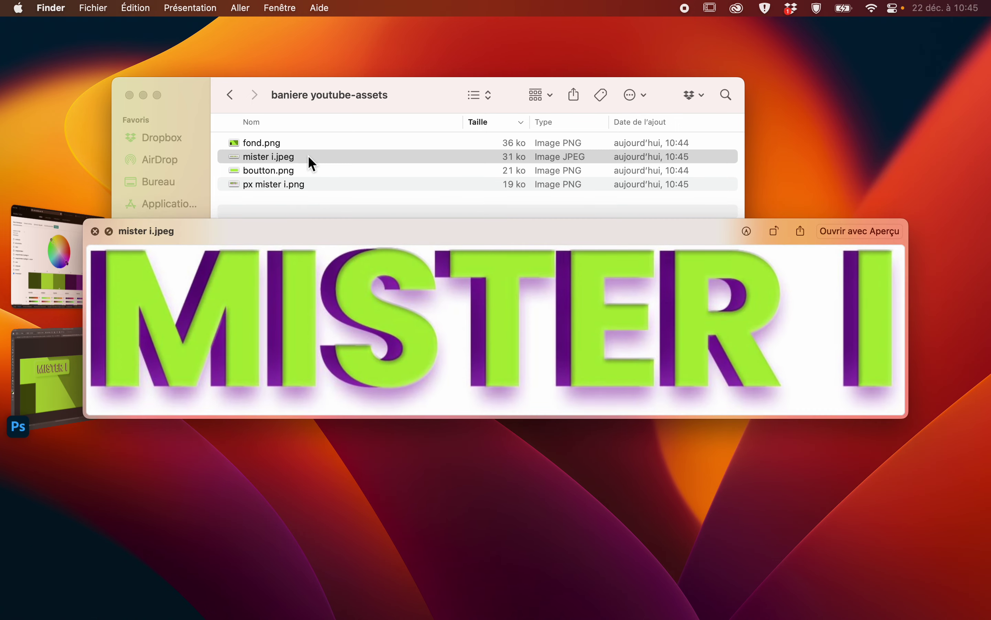
{"action": "key", "text": "Down"}
{"action": "key", "text": "Down"}
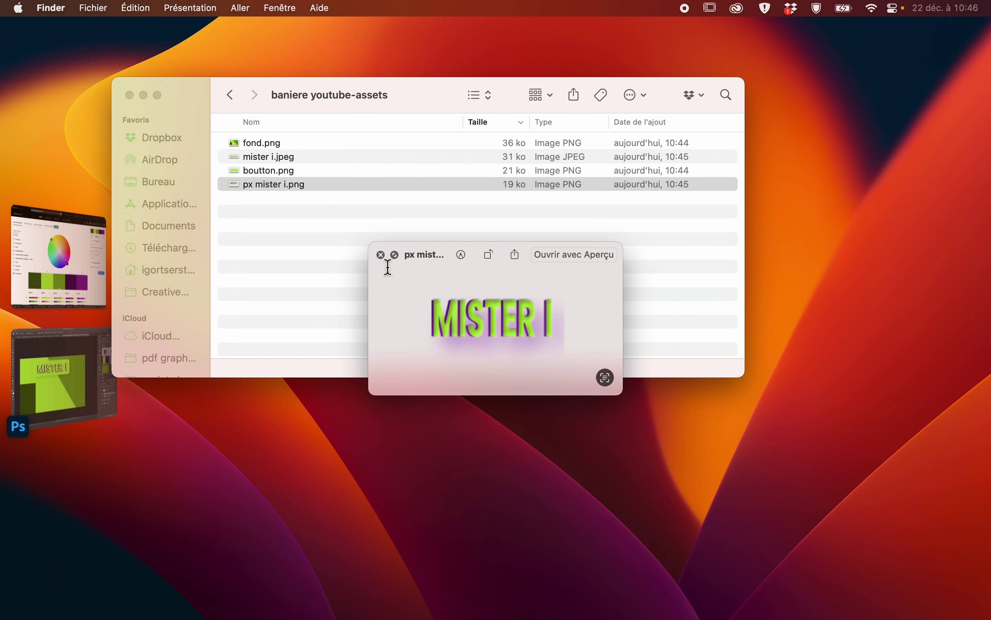
Select boutton.png in the assets folder and switch back to the banner document in Photoshop.
{"action": "left_click", "coordinate": [304, 171]}
{"action": "key", "text": "space"}
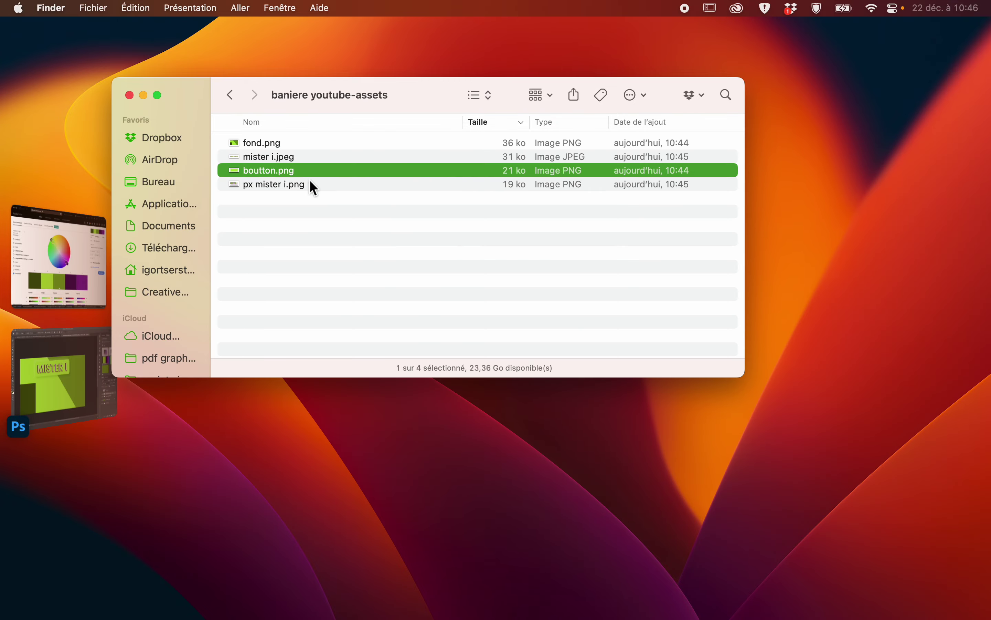
{"action": "key", "text": "ctrl+Up"}
{"action": "left_click", "coordinate": [262, 338]}
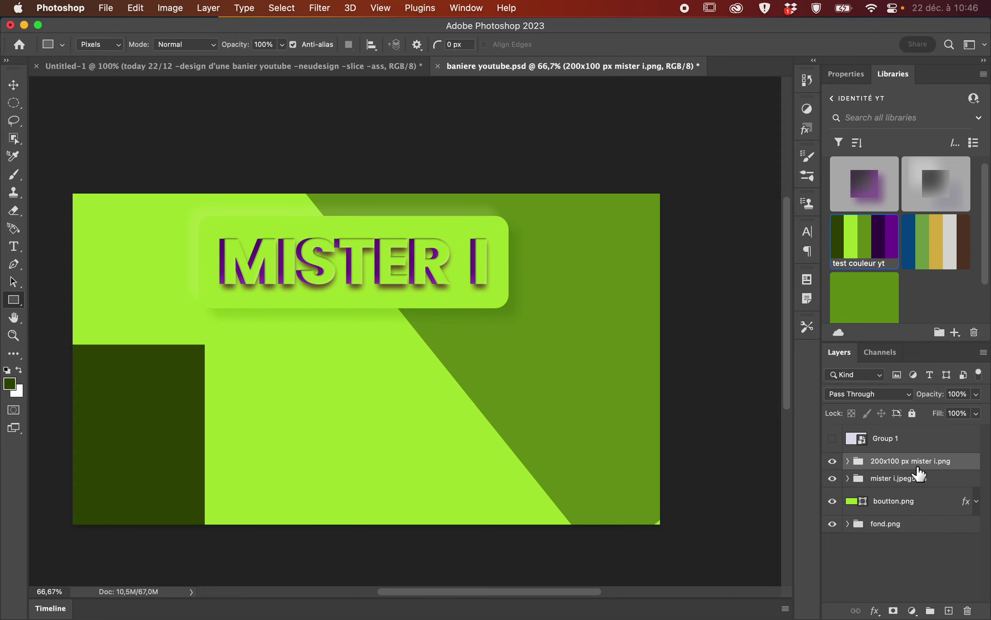
Switch to Finder, open px mister i.png in Preview and inspect its pixel dimensions.
{"action": "key", "text": "ctrl+Up"}
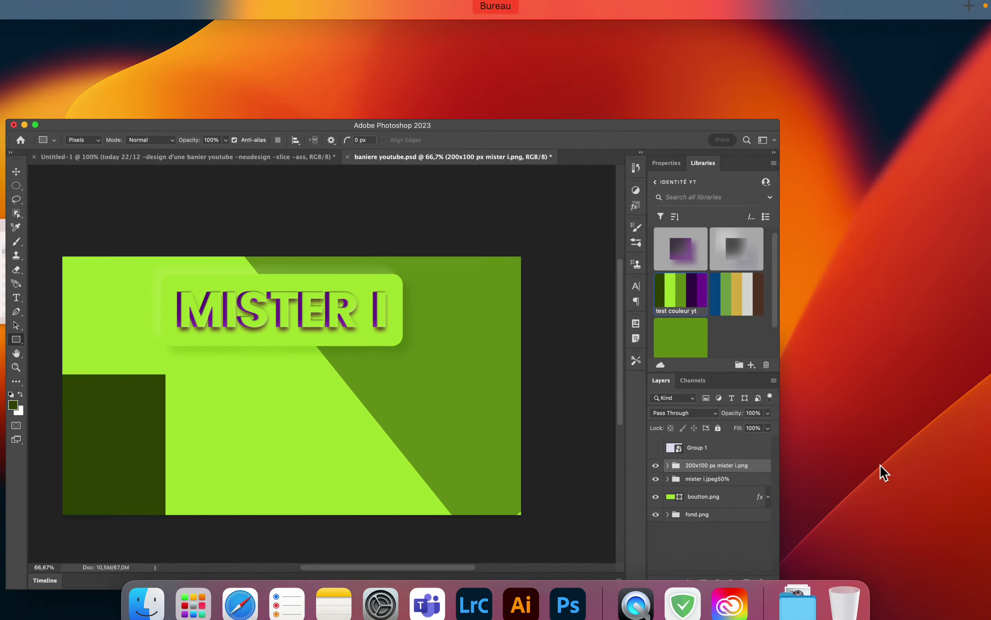
{"action": "left_click", "coordinate": [316, 115]}
{"action": "left_click", "coordinate": [272, 185]}
{"action": "key", "text": "space"}
{"action": "left_click", "coordinate": [272, 186]}
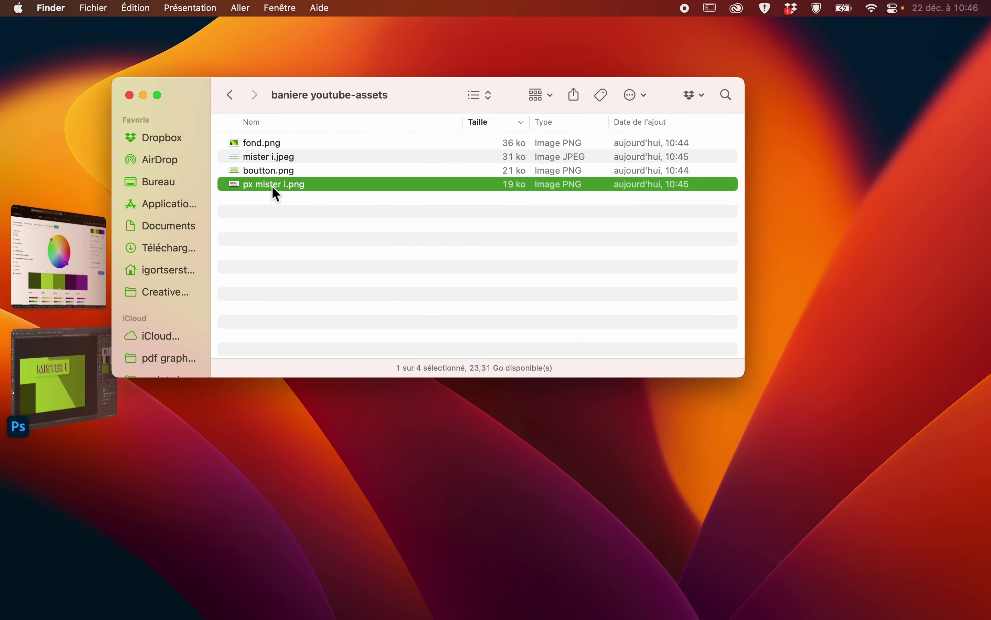
{"action": "double_click", "coordinate": [272, 186]}
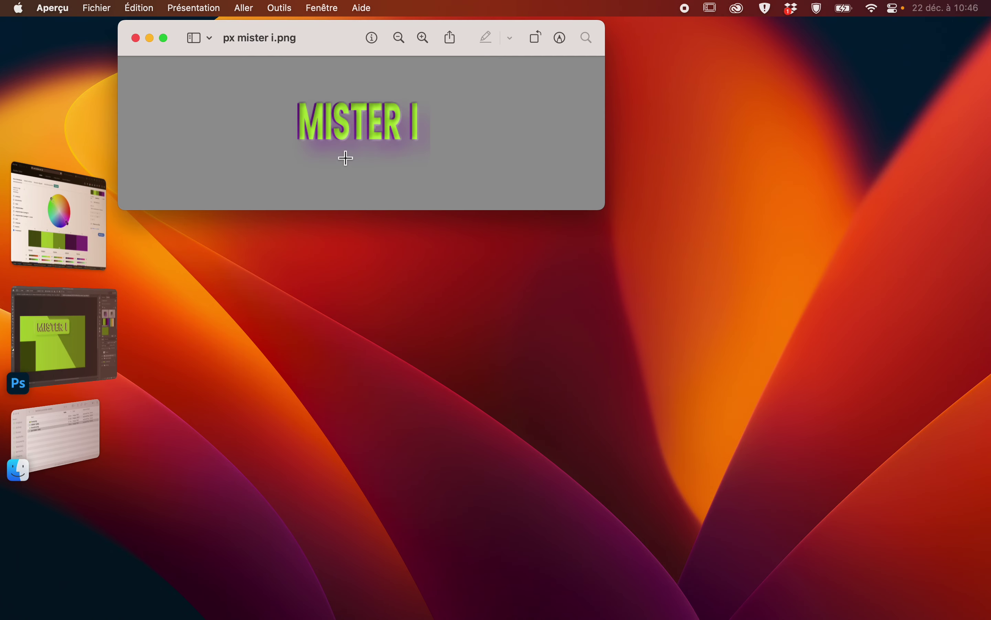
{"action": "key", "text": "super+i"}
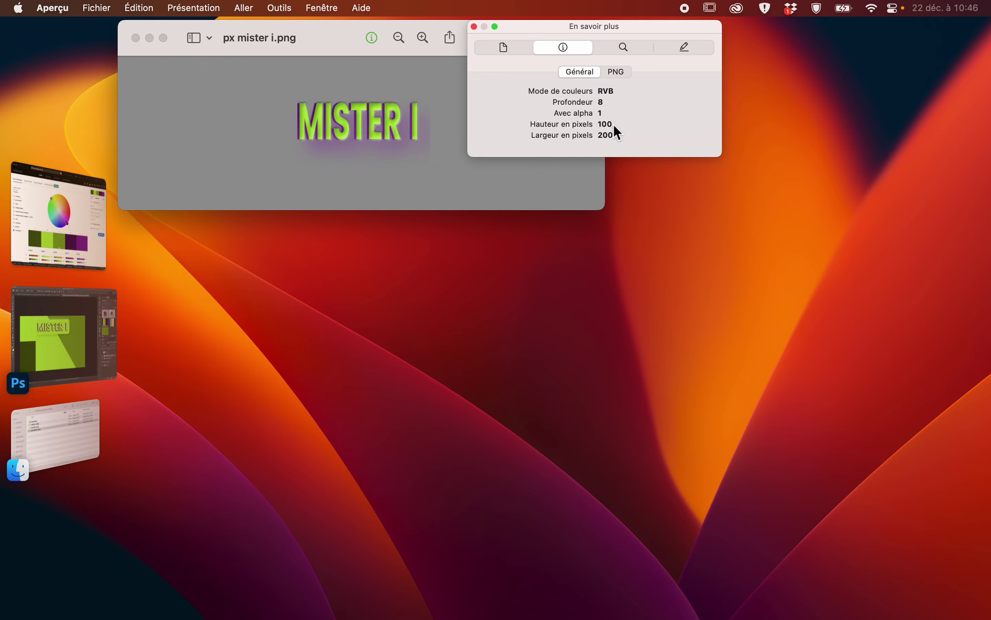
Switch to Photoshop and check the Image Assets option of the Generate command.
{"action": "left_click", "coordinate": [103, 349]}
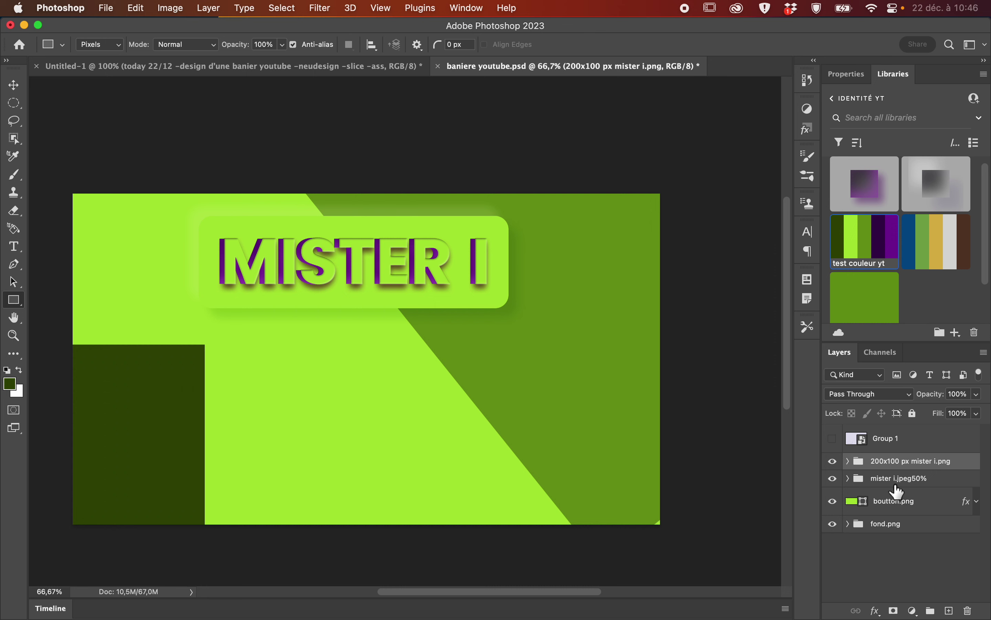
{"action": "left_click", "coordinate": [107, 8]}
{"action": "mouse_move", "coordinate": [192, 222]}
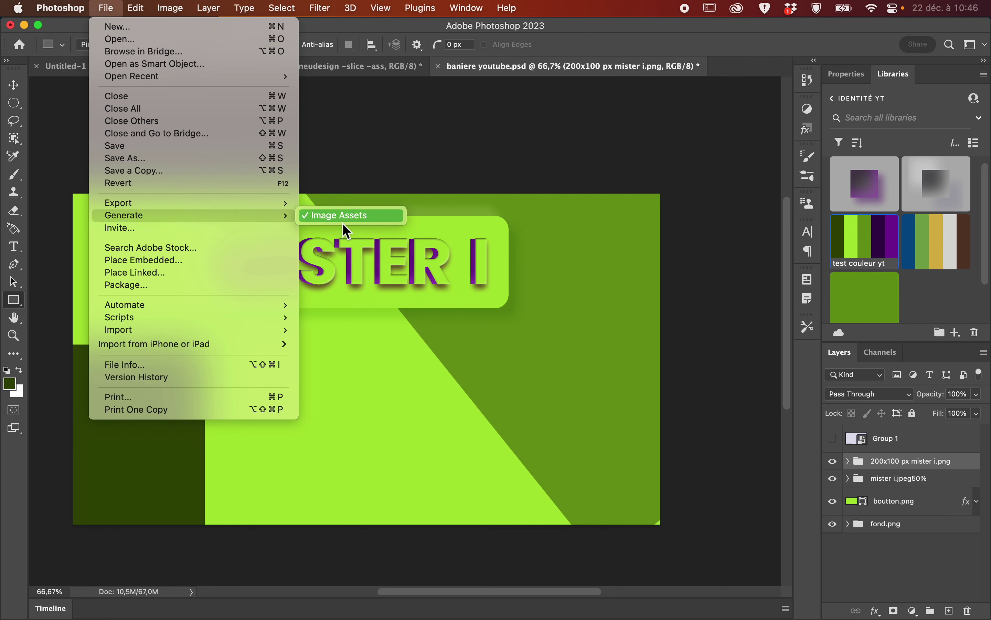
{"action": "left_click", "coordinate": [865, 561]}
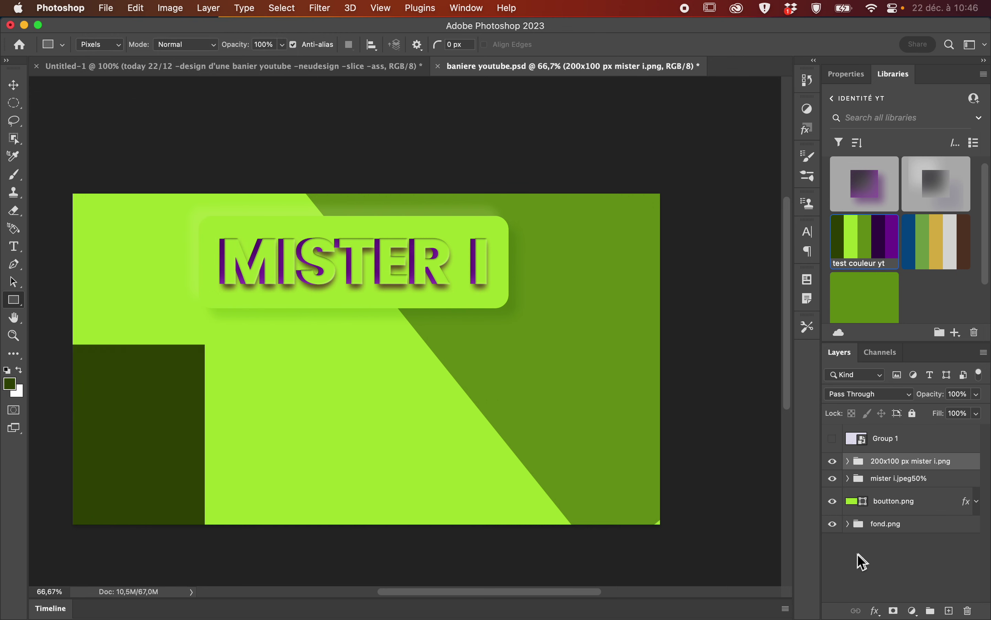
Add a new layer above all the others and draw four dark green rectangles in a row along the banner's lower edge.
{"action": "left_click", "coordinate": [887, 567]}
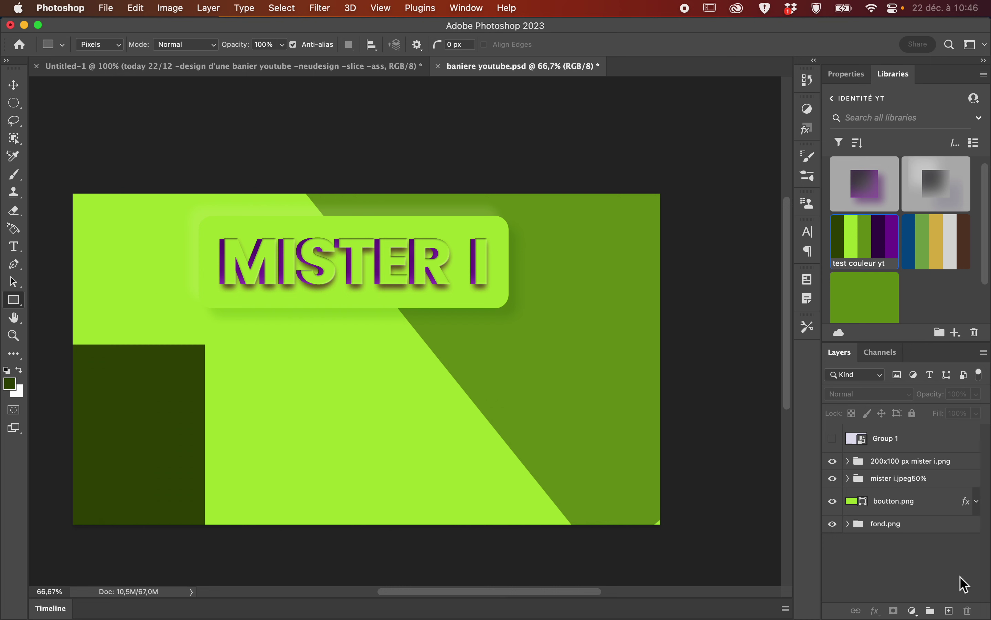
{"action": "left_click", "coordinate": [949, 610]}
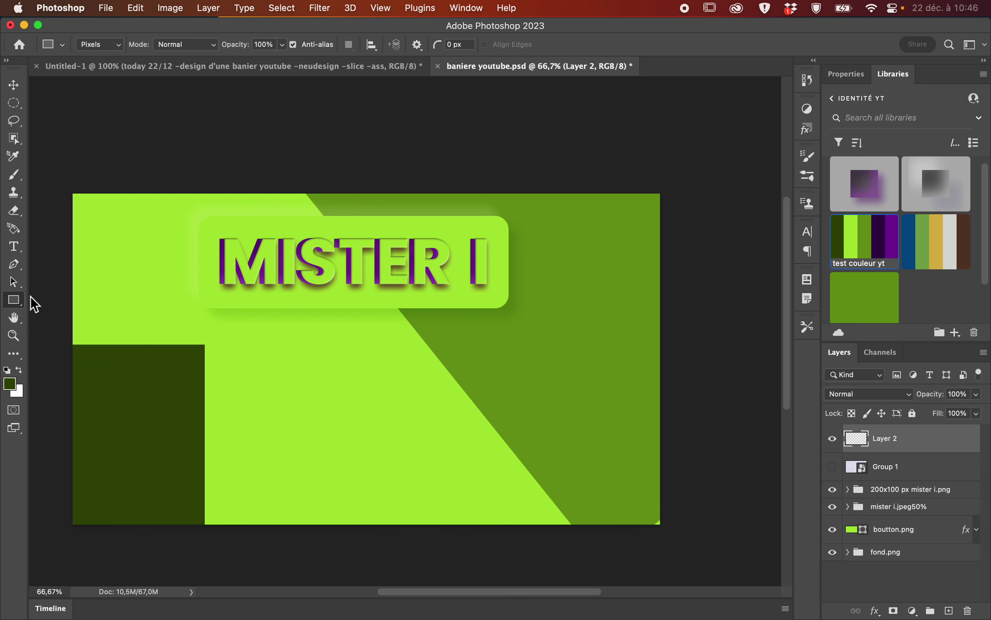
{"action": "mouse_move", "coordinate": [543, 435]}
{"action": "left_mouse_down"}
{"action": "mouse_move", "coordinate": [591, 484]}
{"action": "mouse_move", "coordinate": [635, 507]}
{"action": "mouse_move", "coordinate": [633, 498]}
{"action": "left_mouse_up"}
{"action": "left_click_drag", "start_coordinate": [429, 435], "coordinate": [518, 500]}
{"action": "left_click_drag", "start_coordinate": [332, 434], "coordinate": [410, 499]}
{"action": "left_click_drag", "start_coordinate": [239, 436], "coordinate": [310, 499]}
Add the text "HOME" in Poppins Bold starting on the leftmost small rectangle.
{"action": "left_click", "coordinate": [14, 246]}
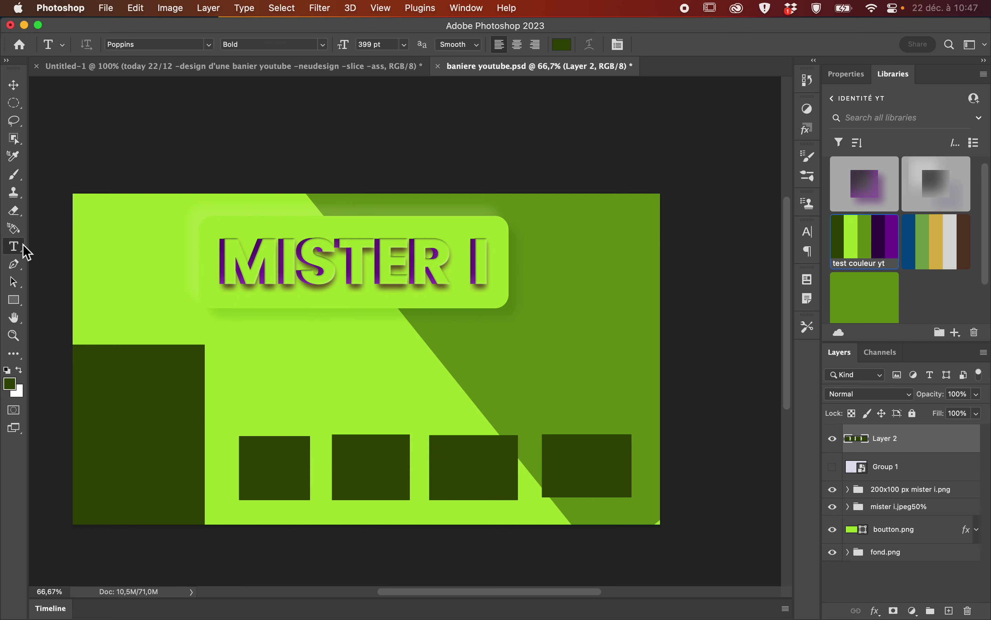
{"action": "left_click", "coordinate": [269, 468]}
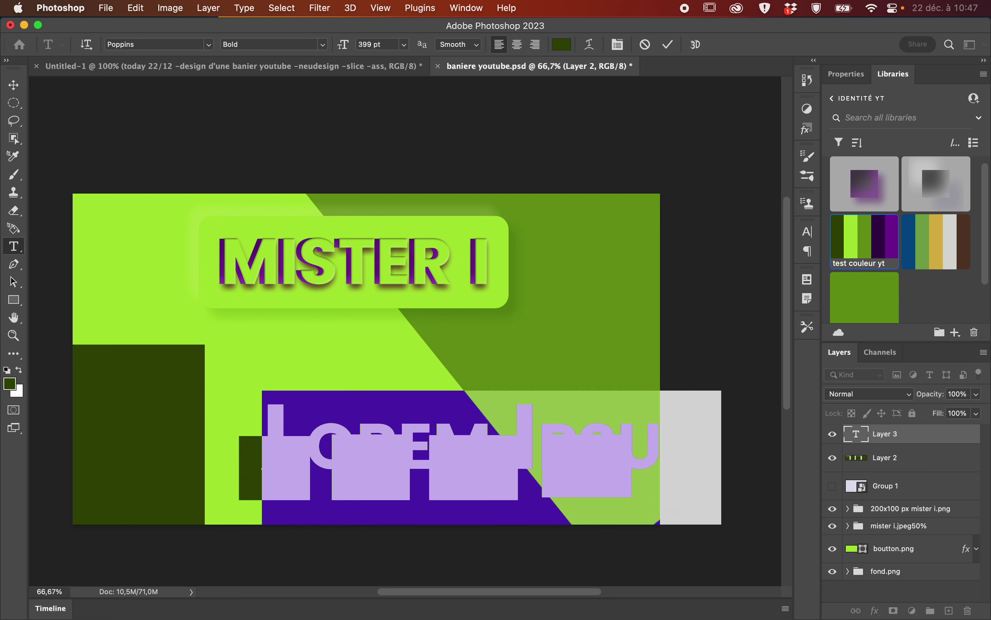
{"action": "type", "text": "HOME"}
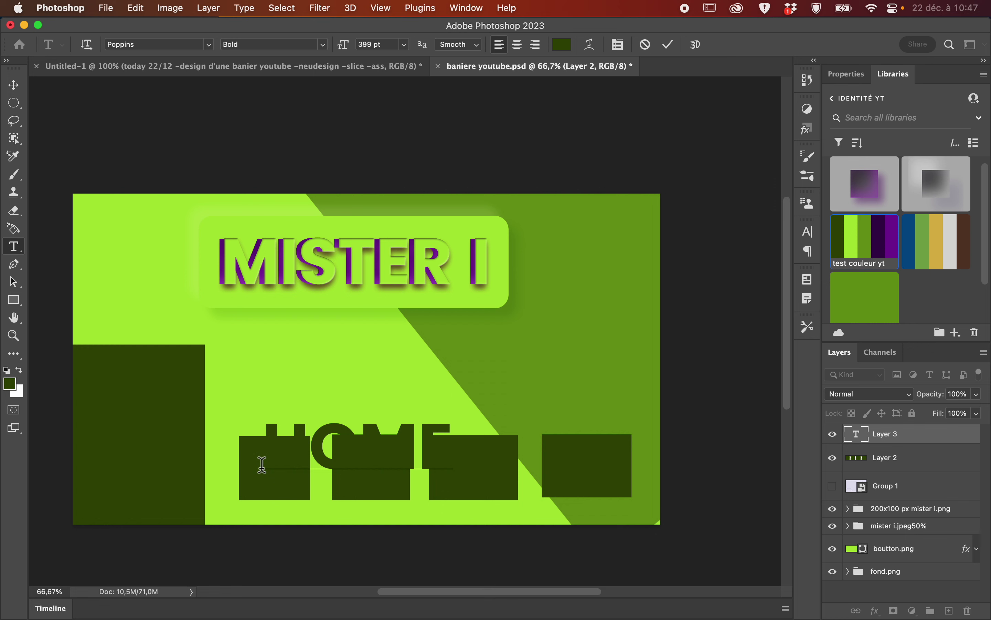
Set the HOME text to 60 pt and color it light green from the "test couleur yt" library theme.
{"action": "left_click", "coordinate": [852, 75]}
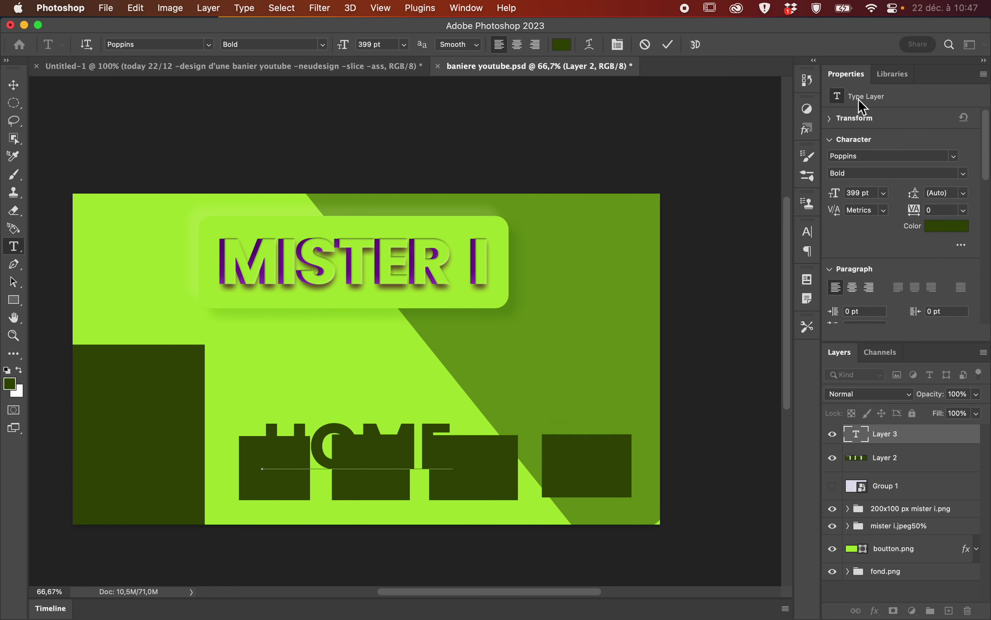
{"action": "left_click", "coordinate": [884, 193]}
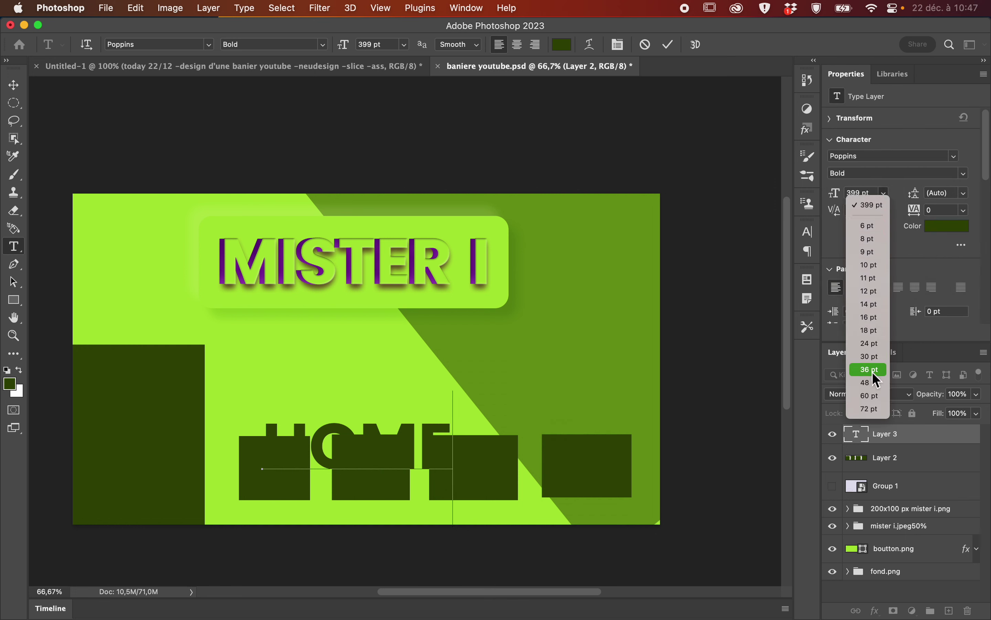
{"action": "left_click", "coordinate": [870, 397]}
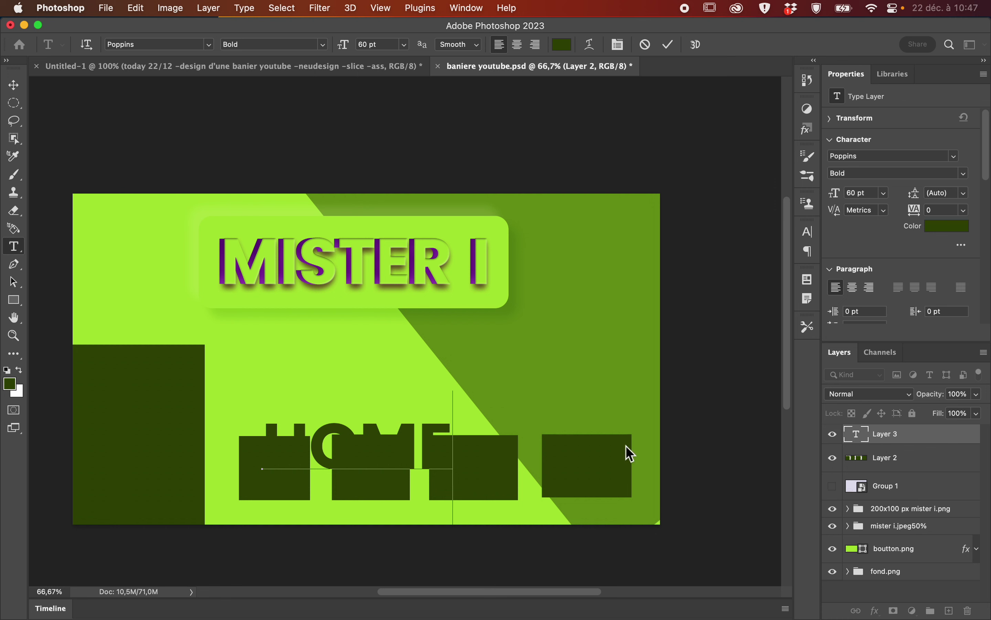
{"action": "left_click", "coordinate": [15, 86]}
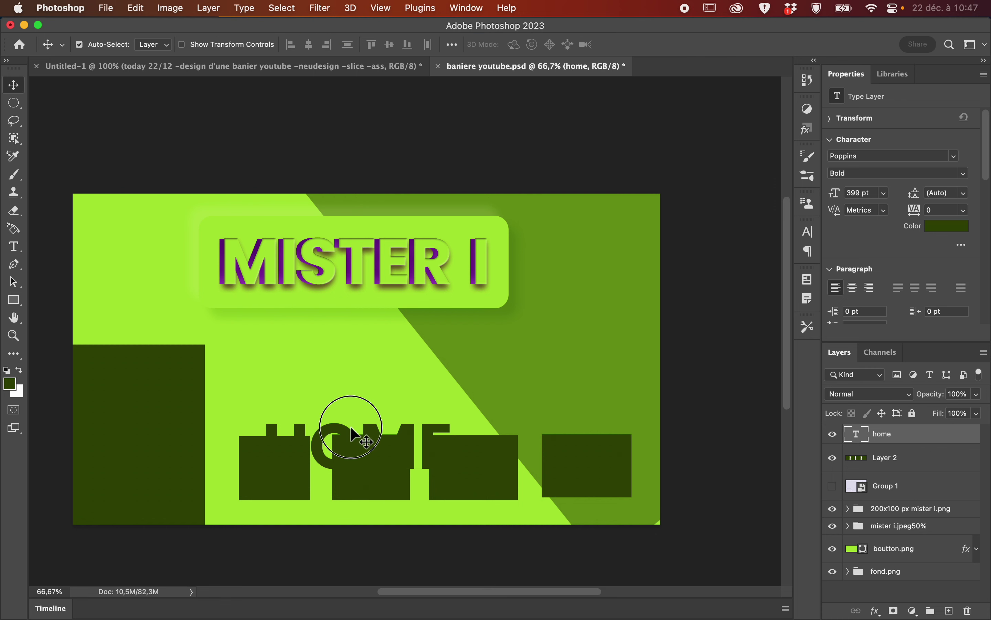
{"action": "left_click", "coordinate": [885, 193]}
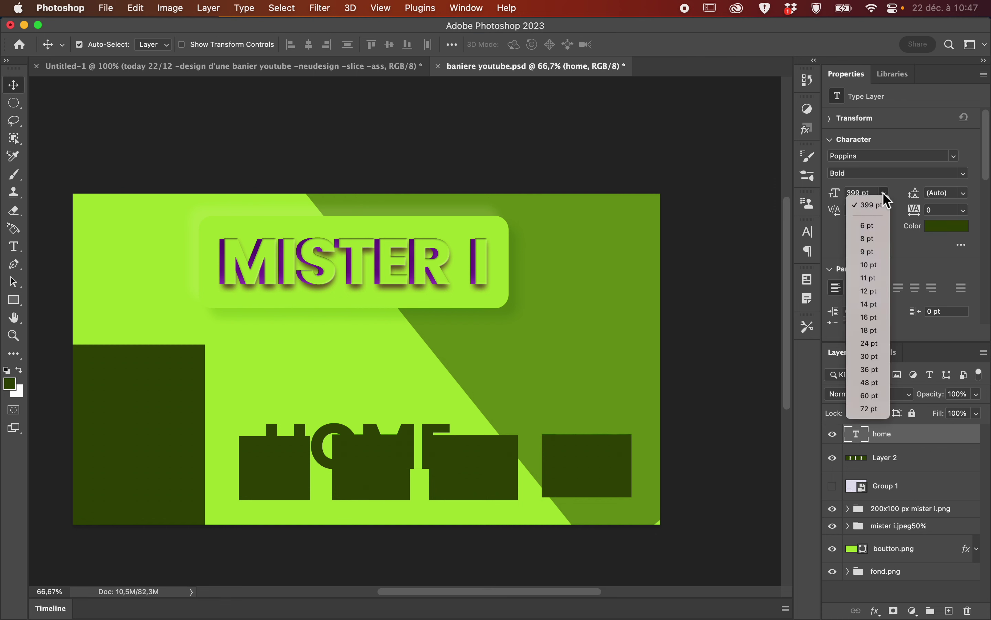
{"action": "left_click", "coordinate": [871, 396]}
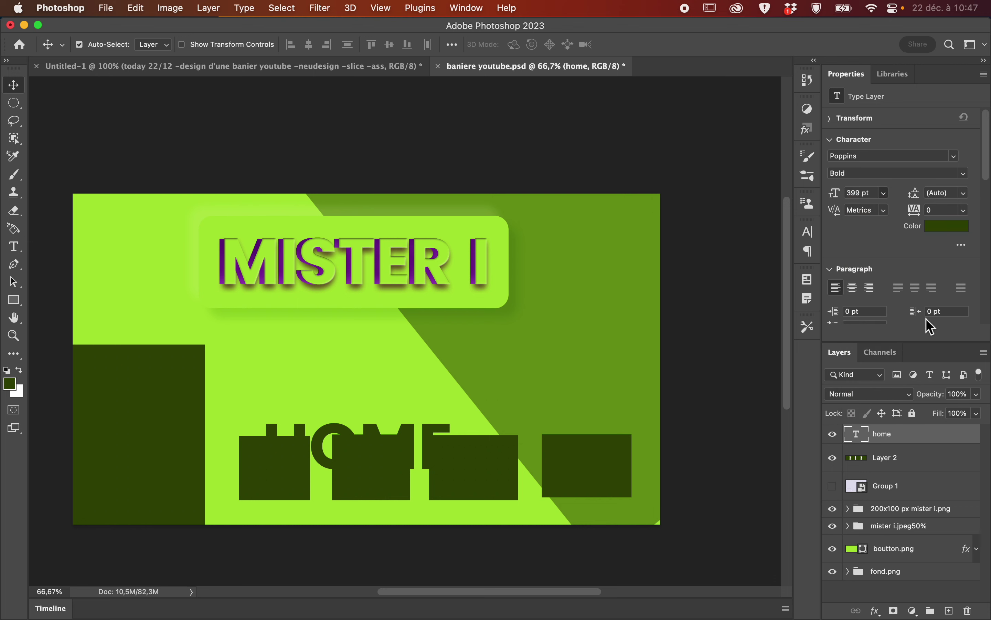
{"action": "left_click", "coordinate": [896, 75]}
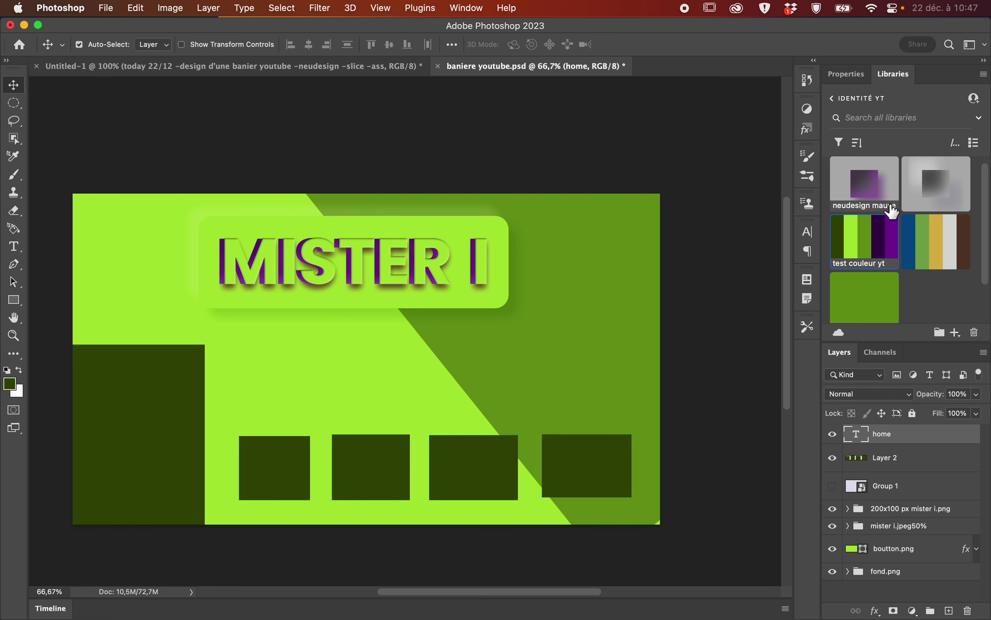
{"action": "left_click", "coordinate": [855, 243]}
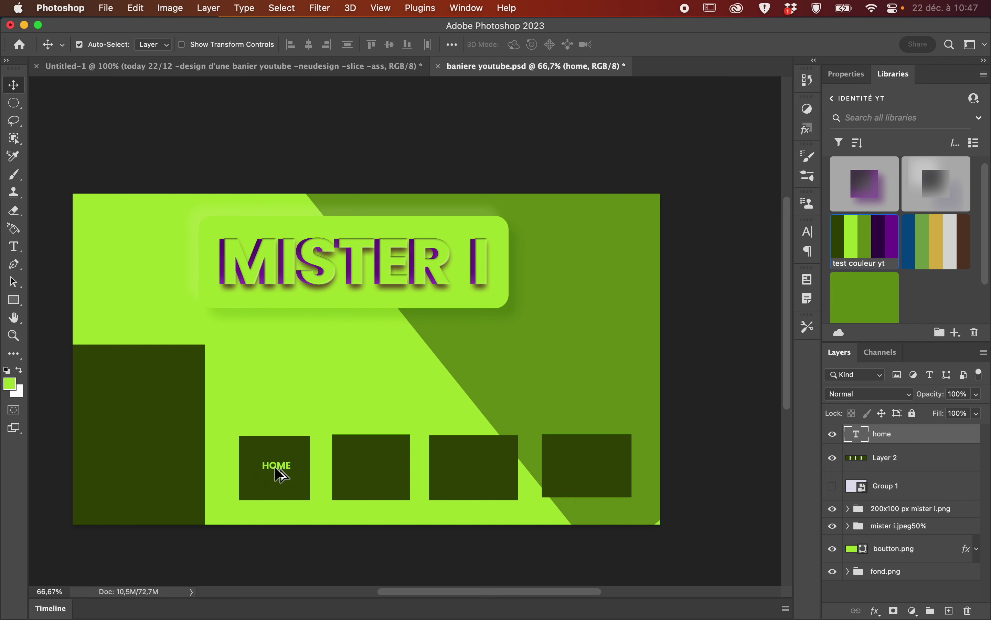
Copy the HOME label onto the other three rectangles and change the rightmost label to "GALLERIE".
{"action": "left_click_drag", "start_coordinate": [279, 476], "coordinate": [597, 467]}
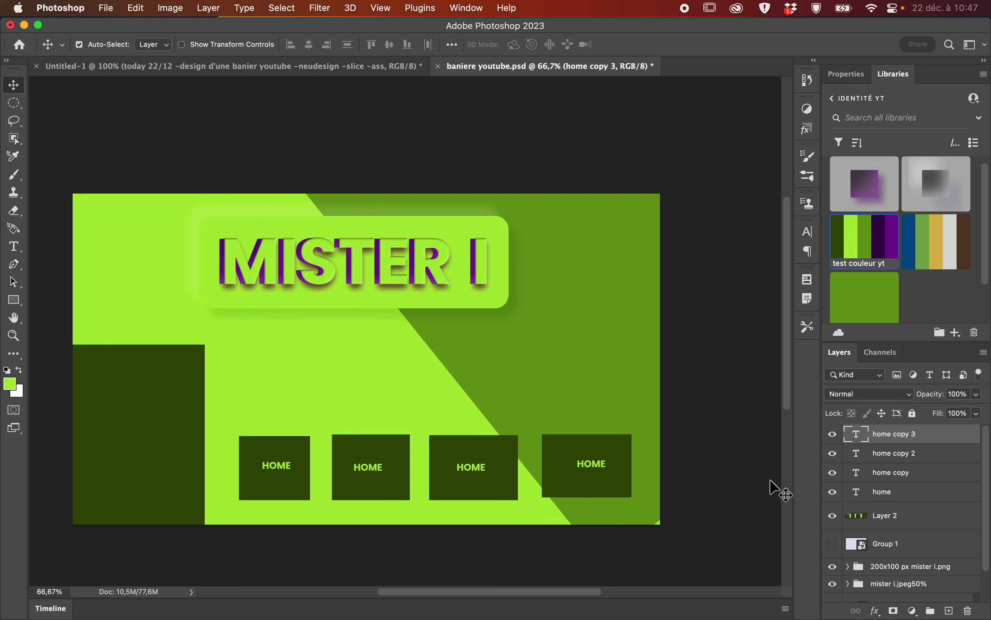
{"action": "key", "text": "t"}
{"action": "double_click", "coordinate": [593, 467]}
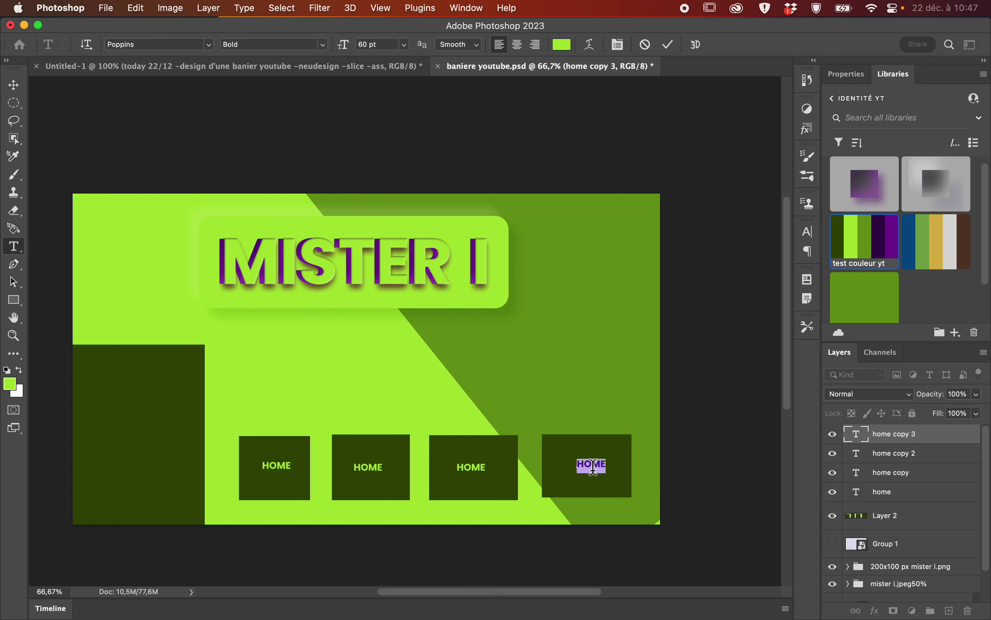
{"action": "type", "text": "GA"}
{"action": "left_click", "coordinate": [13, 87]}
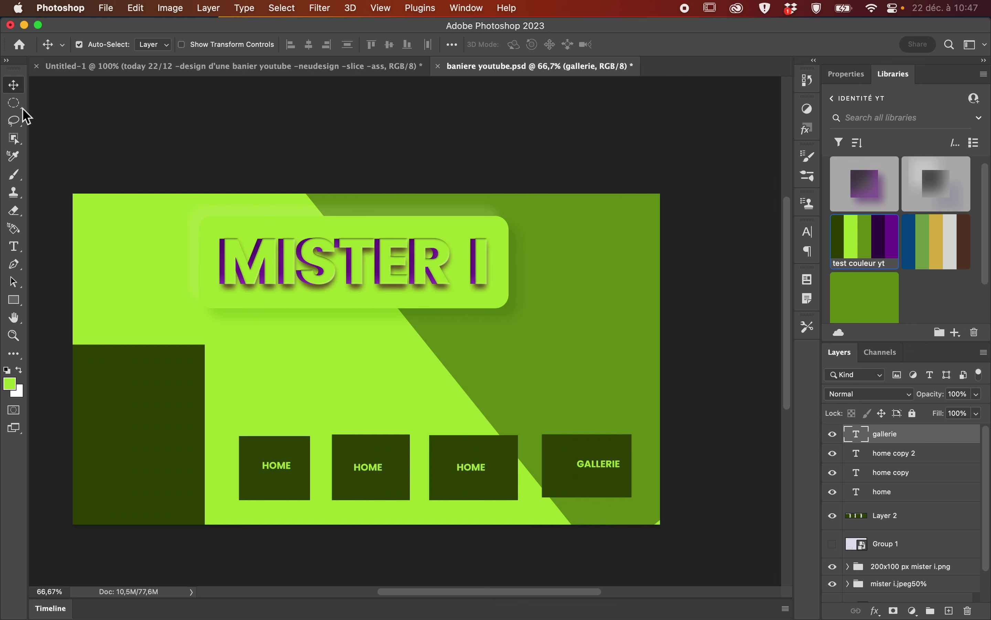
Change the label on the third rectangle to "CONTACT".
{"action": "key", "text": "t"}
{"action": "double_click", "coordinate": [467, 469]}
{"action": "left_click", "coordinate": [465, 467]}
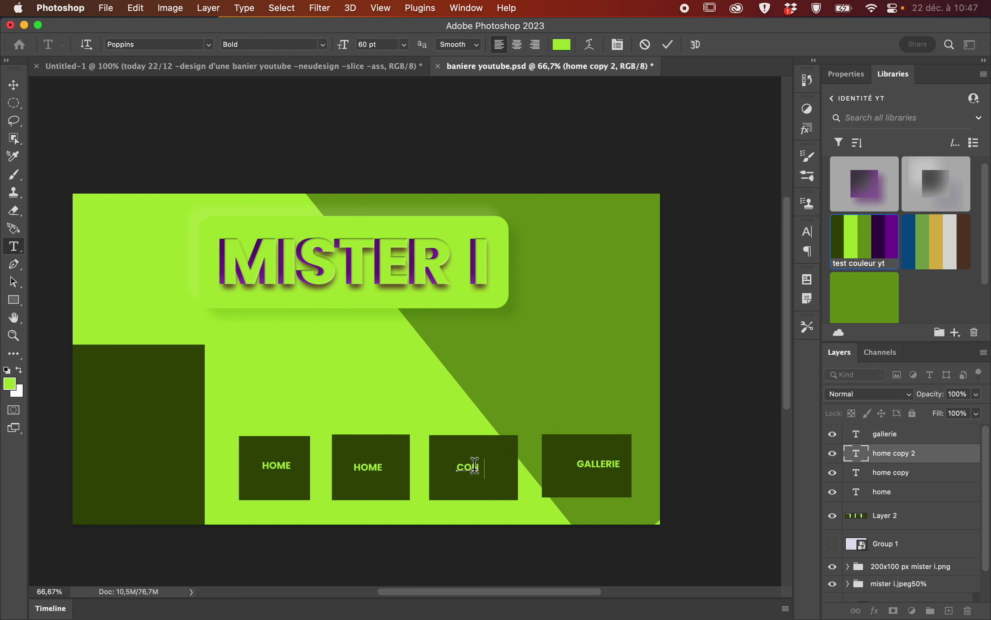
{"action": "type", "text": "CONTANTC"}
{"action": "left_click", "coordinate": [13, 85]}
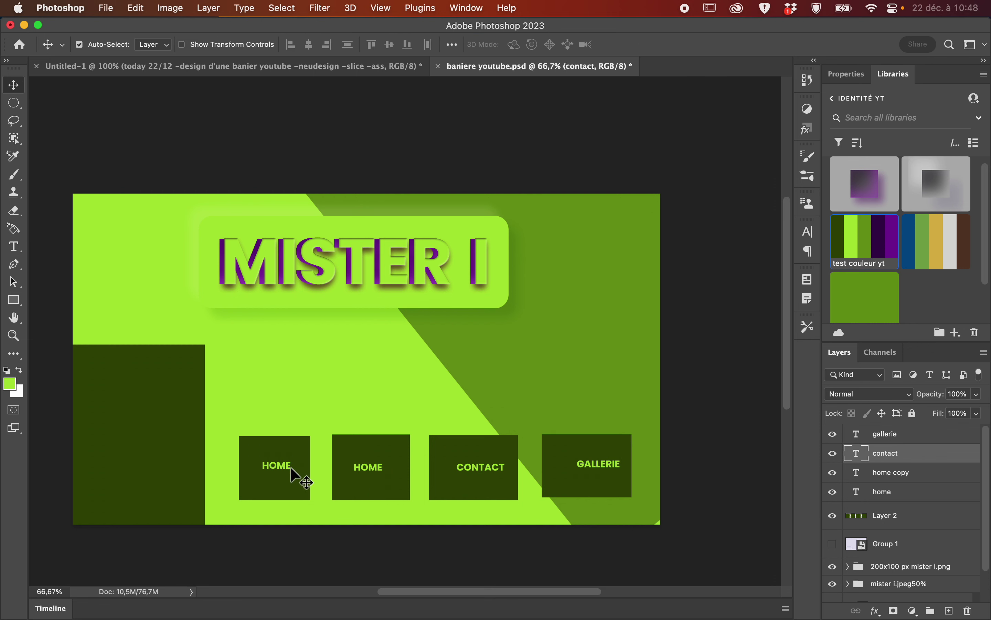
Change the label on the second rectangle to "VIDEO".
{"action": "key", "text": "t"}
{"action": "double_click", "coordinate": [376, 472]}
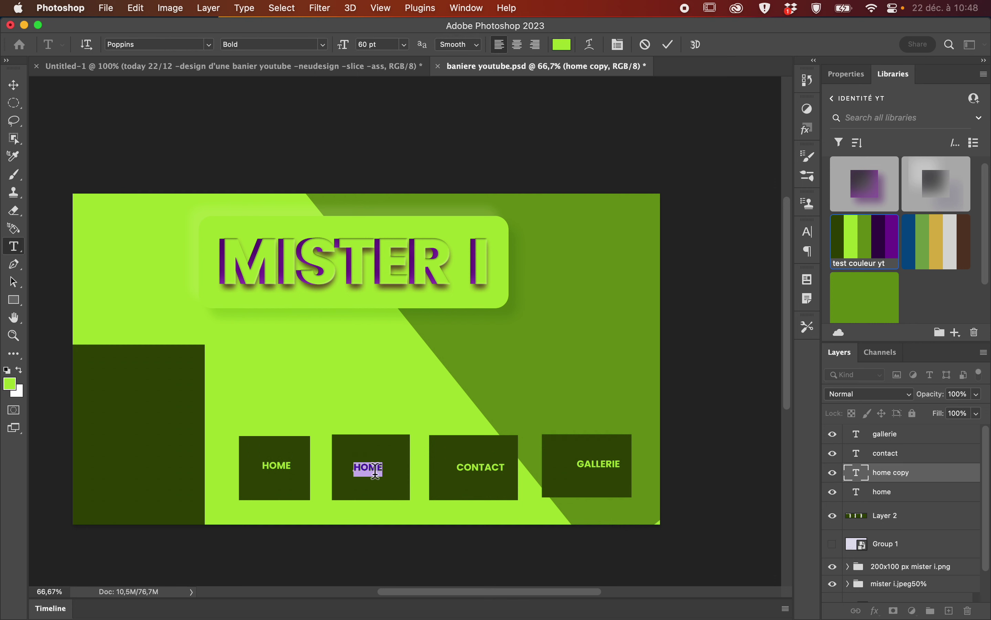
{"action": "left_click", "coordinate": [374, 467]}
{"action": "left_click", "coordinate": [441, 319]}
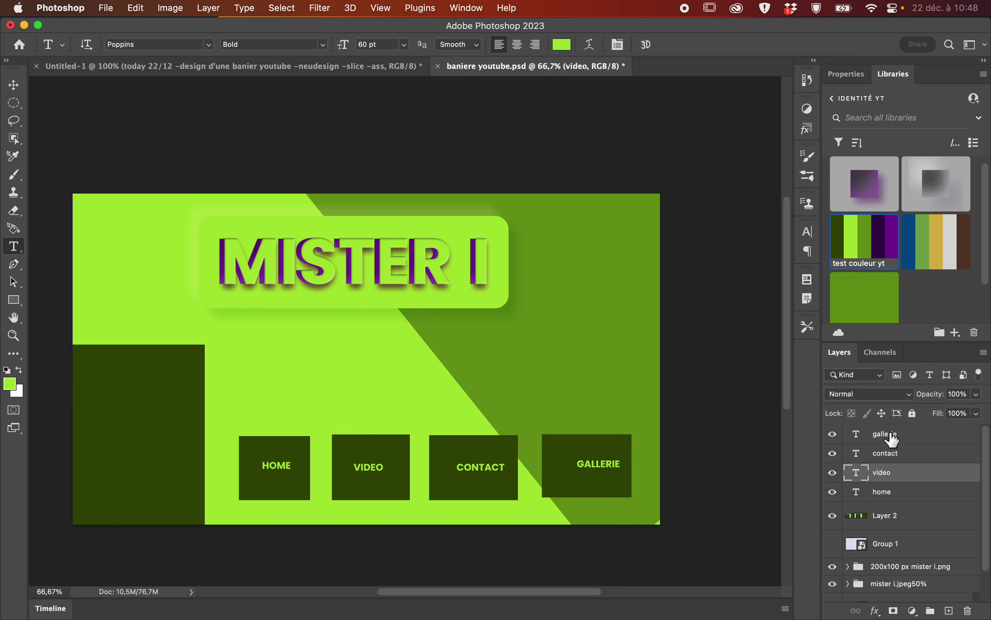
Toggle the visibility of Layer 2 and the home, video and gallerie text layers to examine which banner elements each one holds.
{"action": "scroll", "coordinate": [918, 500], "scroll_direction": "down", "scroll_amount": 1}
{"action": "scroll", "coordinate": [919, 501], "scroll_direction": "down", "scroll_amount": 1}
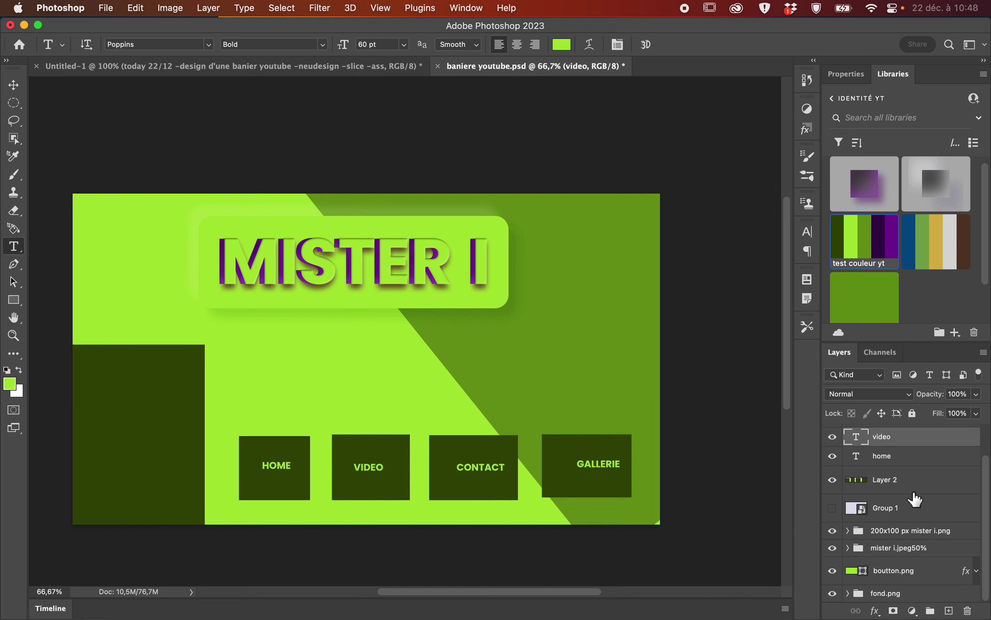
{"action": "scroll", "coordinate": [918, 499], "scroll_direction": "up", "scroll_amount": 2}
{"action": "scroll", "coordinate": [917, 499], "scroll_direction": "down", "scroll_amount": 2}
{"action": "left_click", "coordinate": [833, 481]}
{"action": "left_click", "coordinate": [832, 480]}
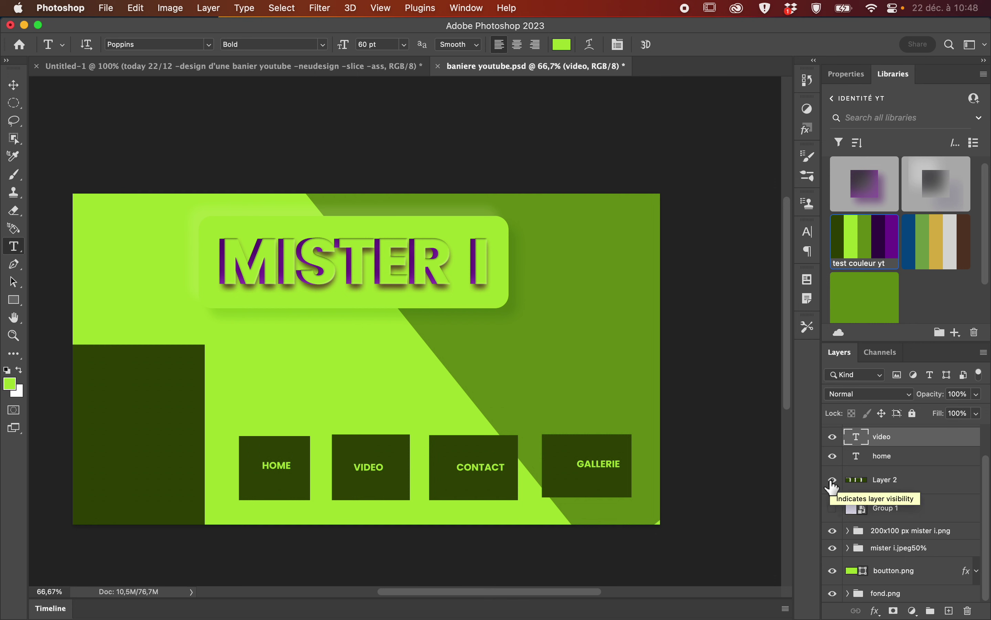
{"action": "left_click", "coordinate": [833, 482]}
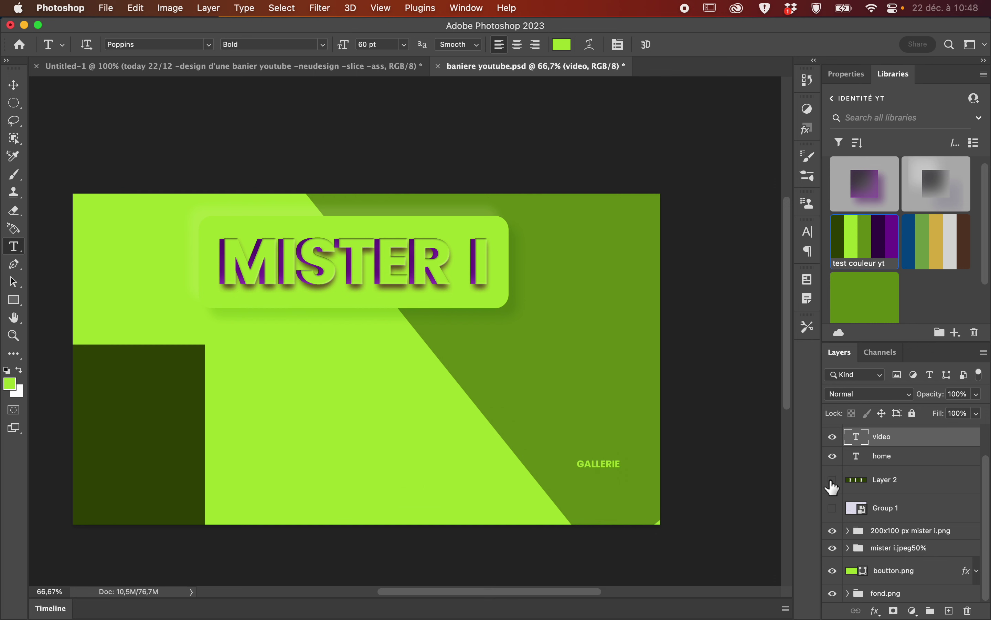
{"action": "left_click", "coordinate": [832, 481]}
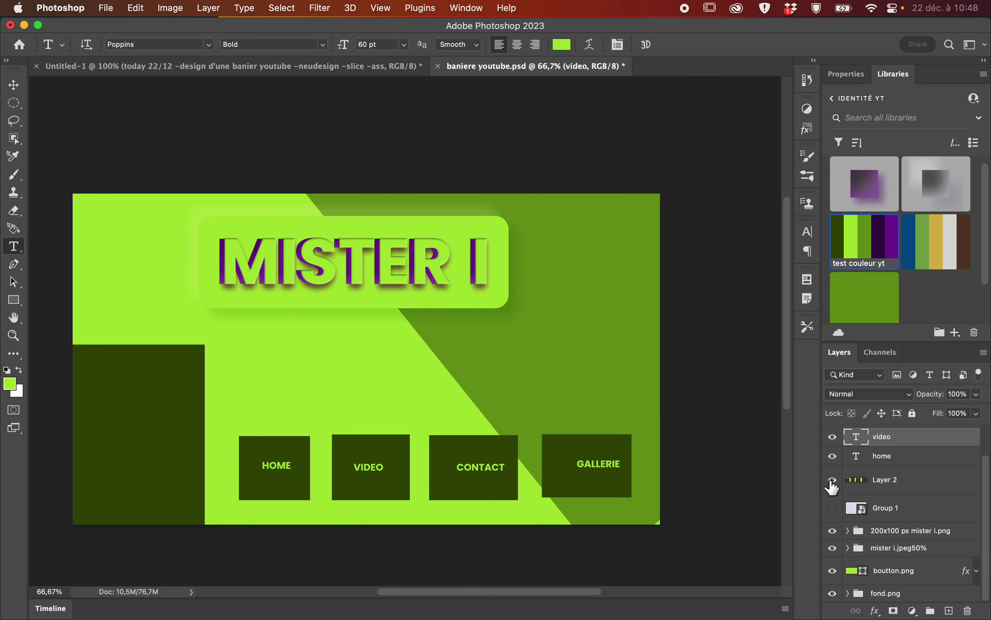
{"action": "left_click", "coordinate": [832, 456]}
{"action": "left_click", "coordinate": [833, 437]}
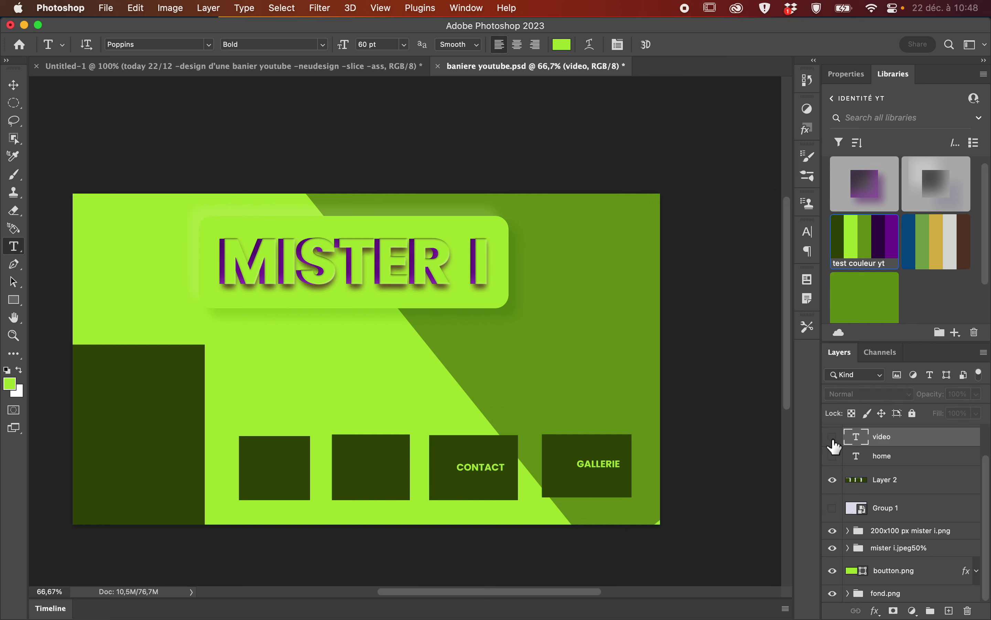
{"action": "left_click", "coordinate": [833, 436]}
{"action": "left_click", "coordinate": [833, 455]}
{"action": "left_click", "coordinate": [833, 479]}
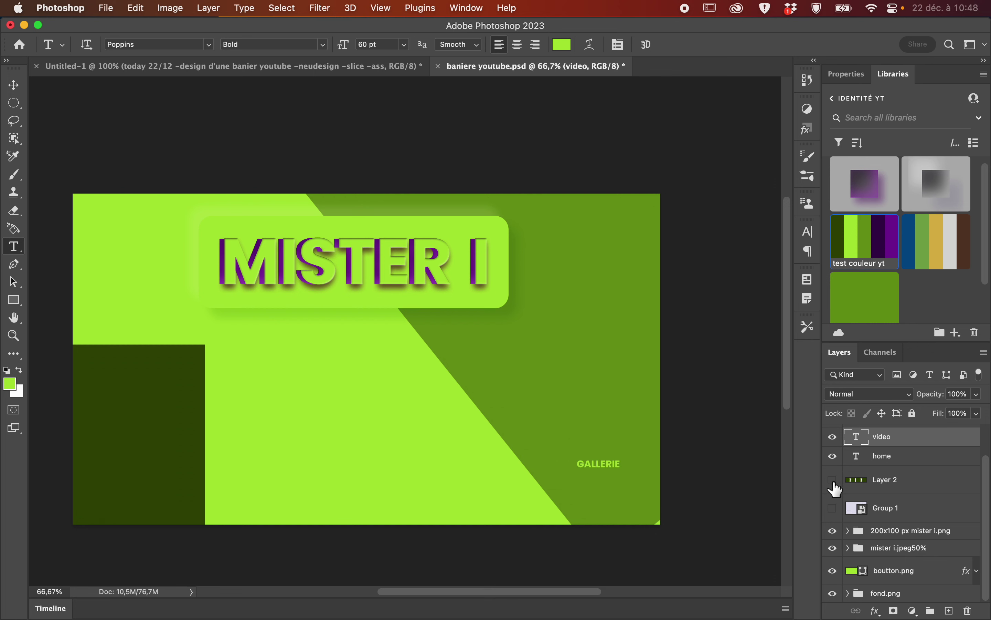
{"action": "scroll", "coordinate": [834, 488], "scroll_direction": "up", "scroll_amount": 2}
{"action": "left_click", "coordinate": [833, 433]}
{"action": "left_click", "coordinate": [832, 433]}
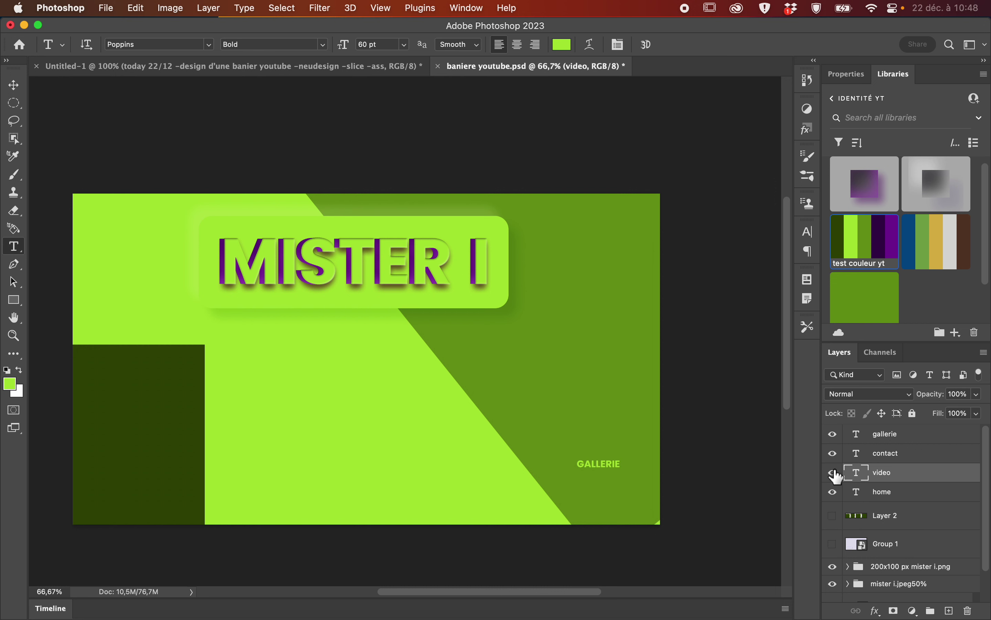
{"action": "left_click", "coordinate": [832, 515]}
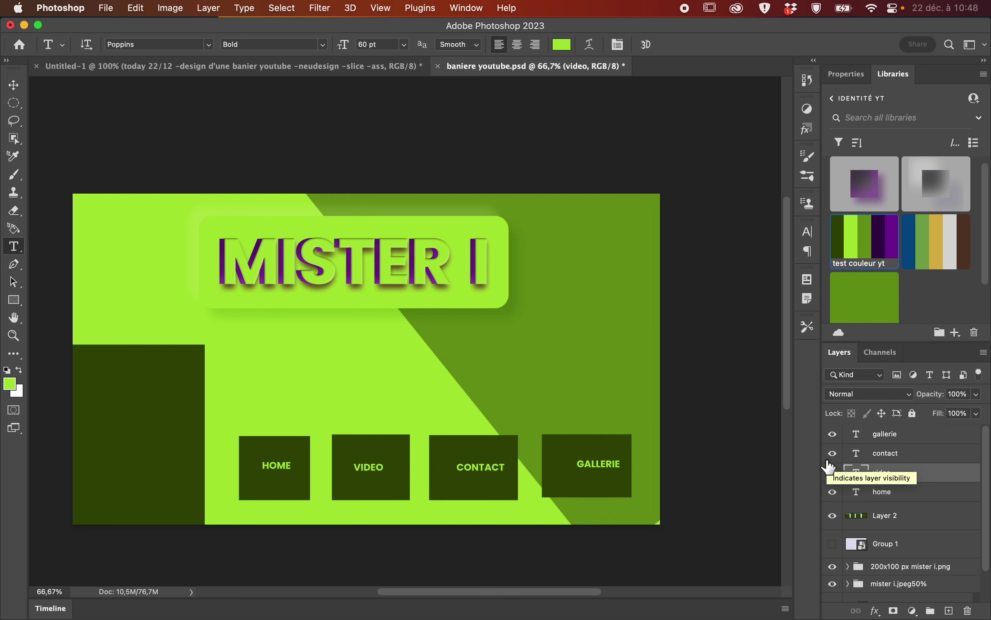
{"action": "scroll", "coordinate": [844, 512], "scroll_direction": "down", "scroll_amount": 2}
{"action": "scroll", "coordinate": [867, 542], "scroll_direction": "up", "scroll_amount": 2}
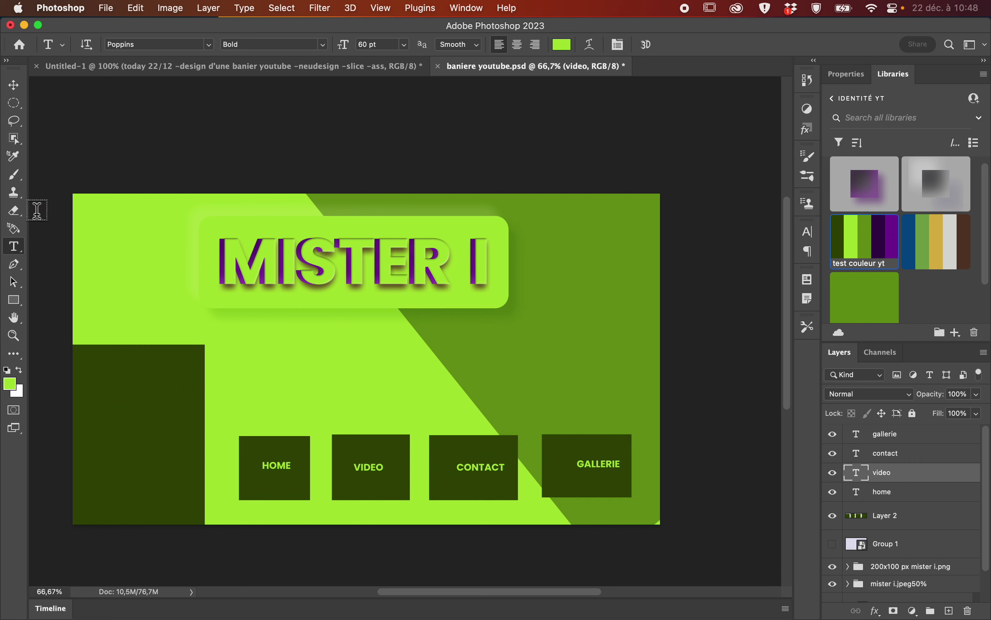
With the Slice tool, draw a slice about 2560 × 554 px across the full banner width around the MISTER I title.
{"action": "left_click", "coordinate": [21, 364]}
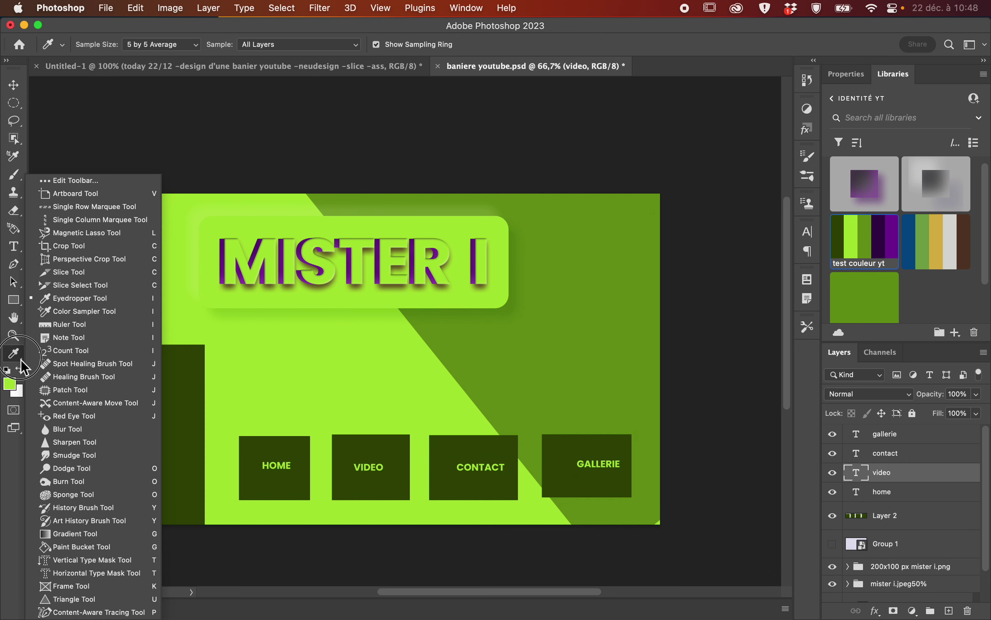
{"action": "left_click", "coordinate": [122, 272]}
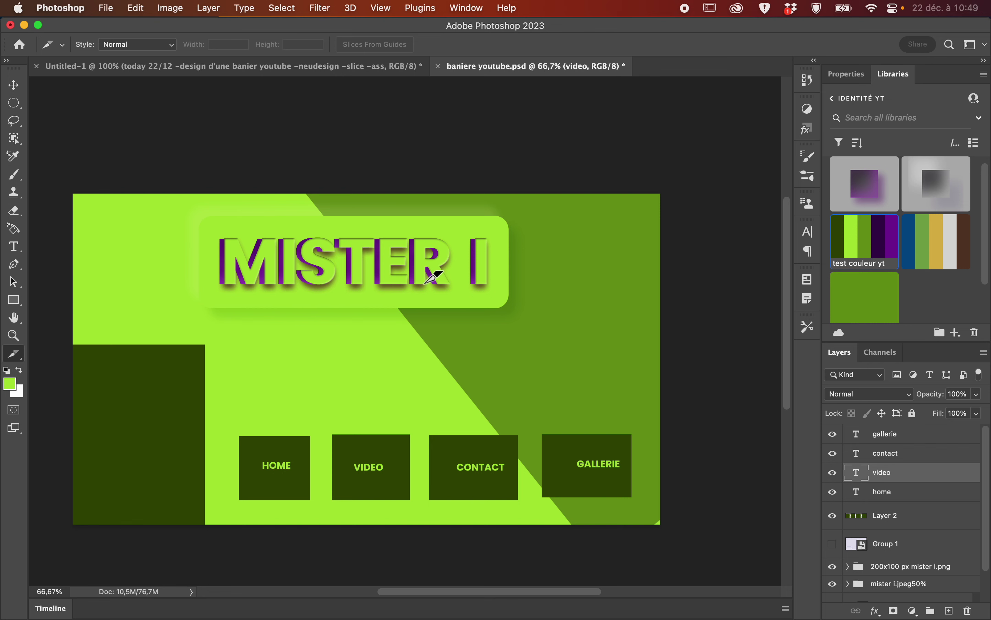
{"action": "left_click_drag", "start_coordinate": [74, 195], "coordinate": [660, 326]}
{"action": "left_click_drag", "start_coordinate": [670, 330], "coordinate": [655, 324]}
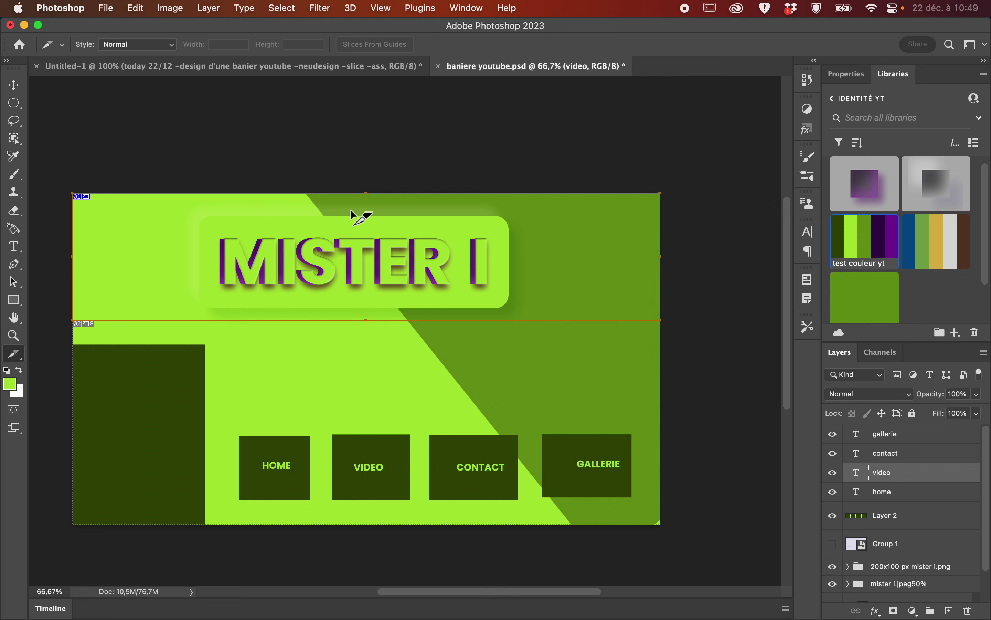
{"action": "right_click", "coordinate": [78, 199]}
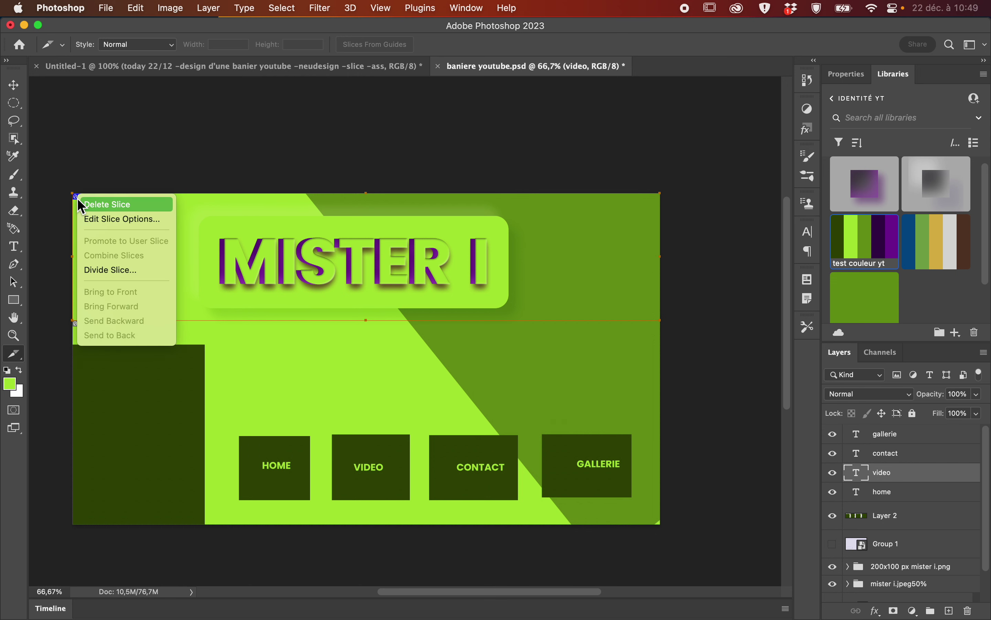
{"action": "left_click", "coordinate": [96, 219]}
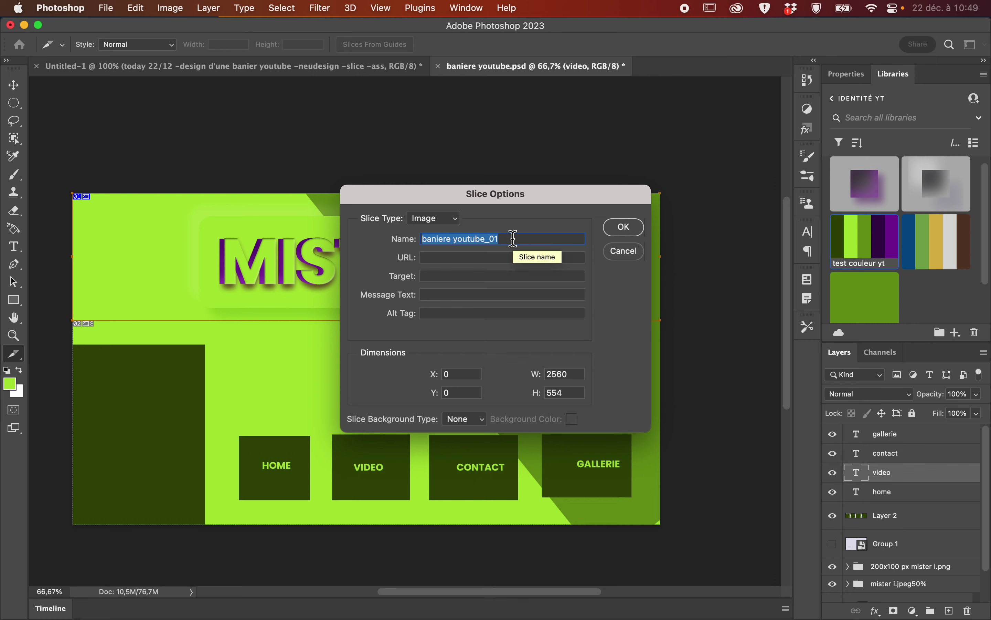
{"action": "type", "text": "nom"}
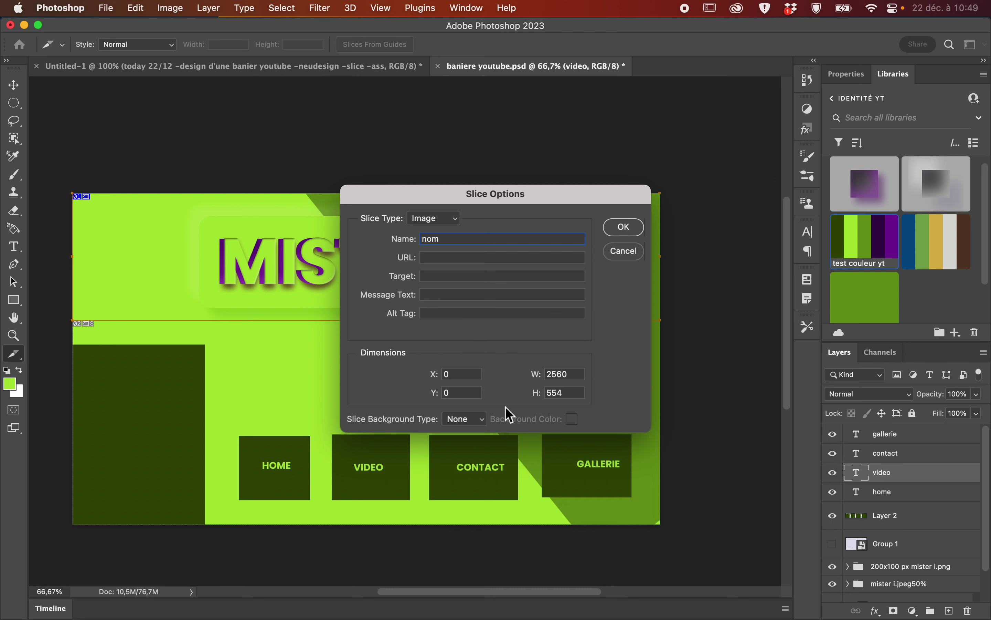
{"action": "left_click", "coordinate": [485, 419]}
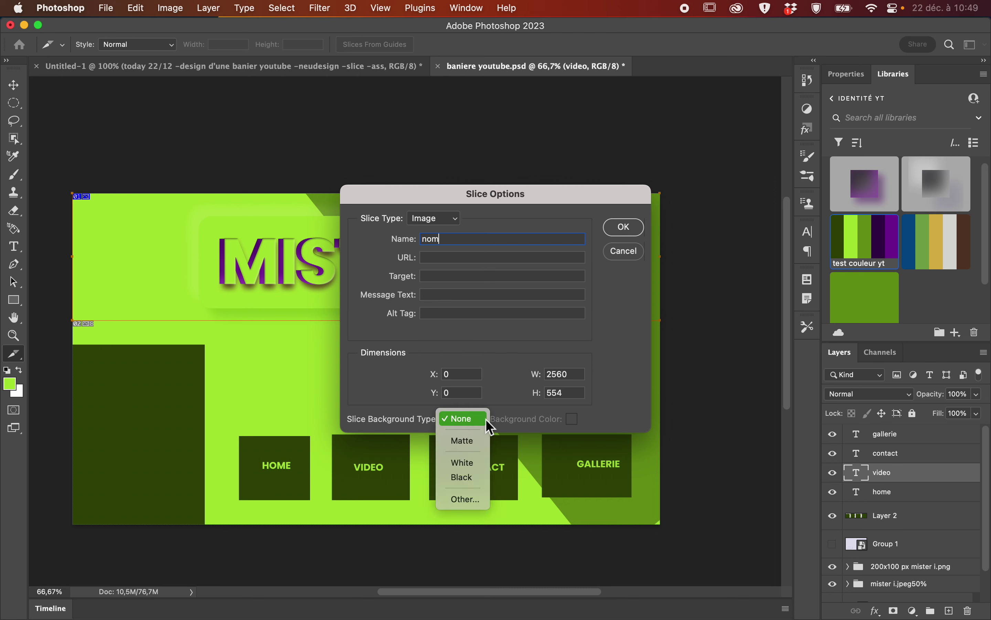
{"action": "left_click", "coordinate": [412, 399]}
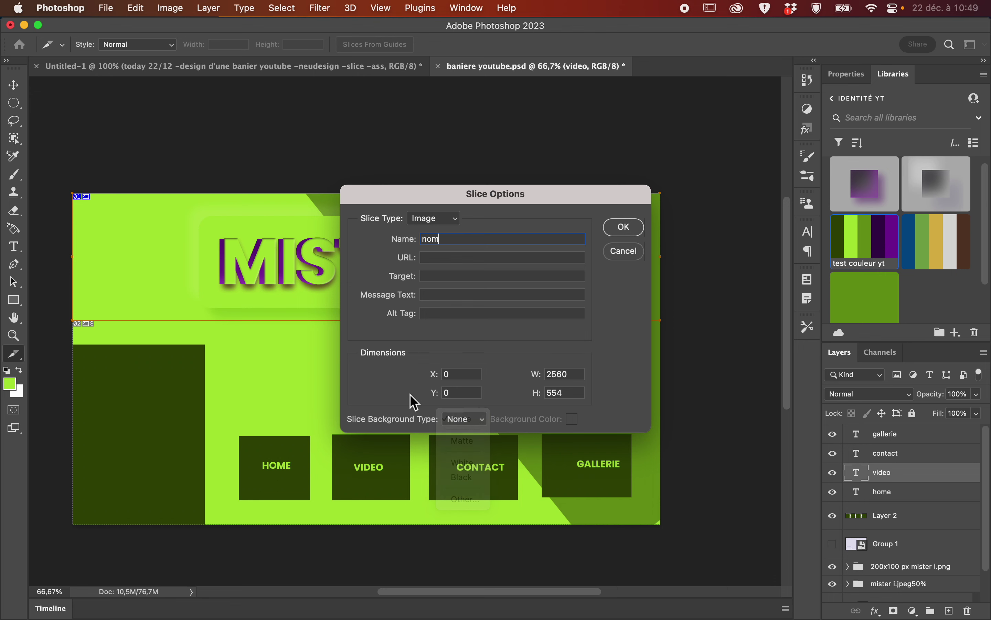
{"action": "left_click", "coordinate": [625, 254]}
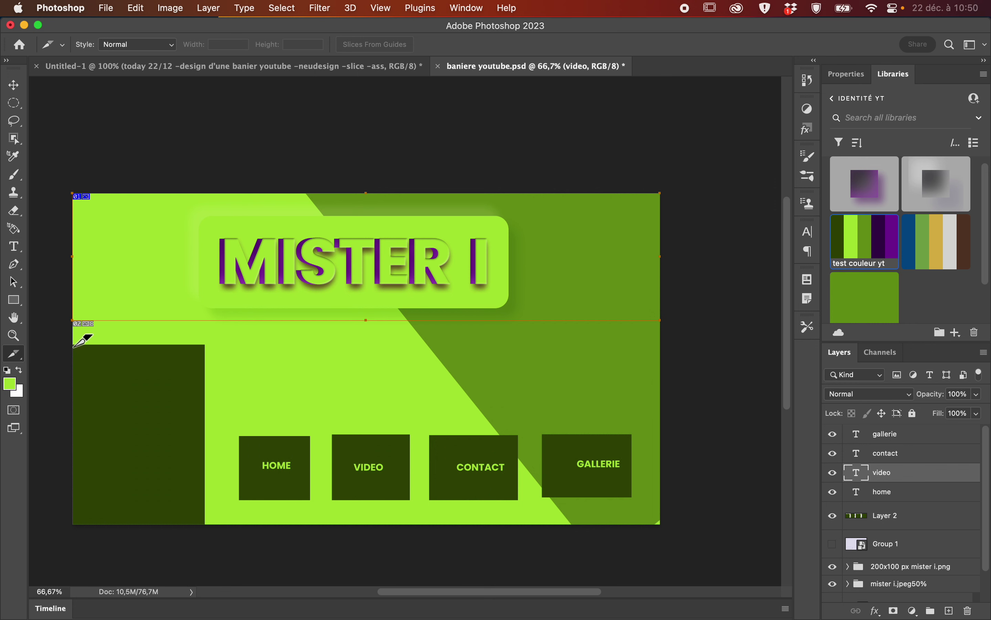
Draw a slice about 623 × 805 px around the tall dark rectangle, name it "menu", and set its type to No Image with text "texte".
{"action": "left_click_drag", "start_coordinate": [73, 340], "coordinate": [218, 533]}
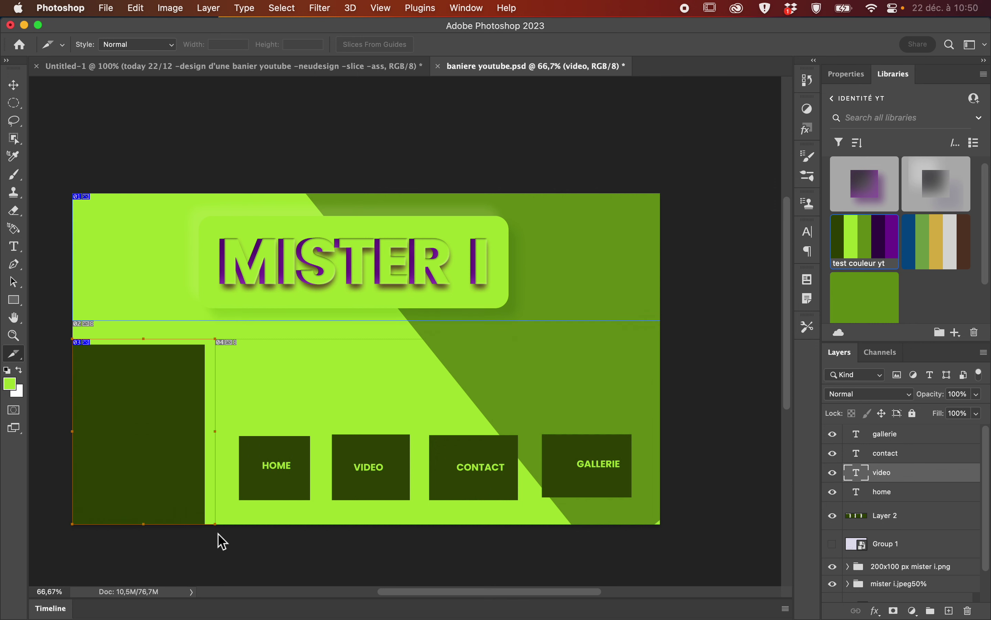
{"action": "double_click", "coordinate": [89, 345]}
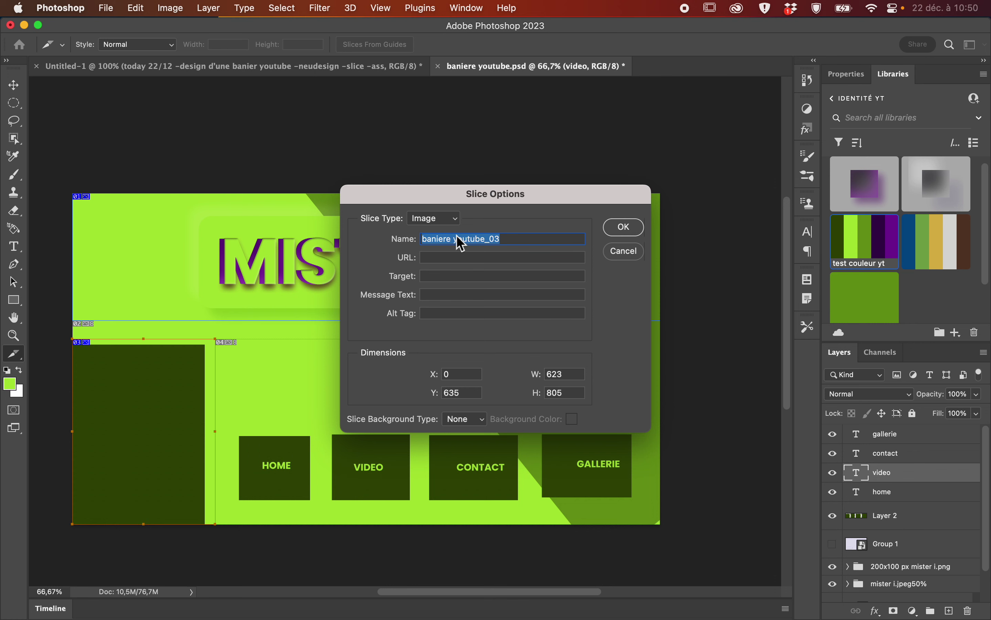
{"action": "type", "text": "menu"}
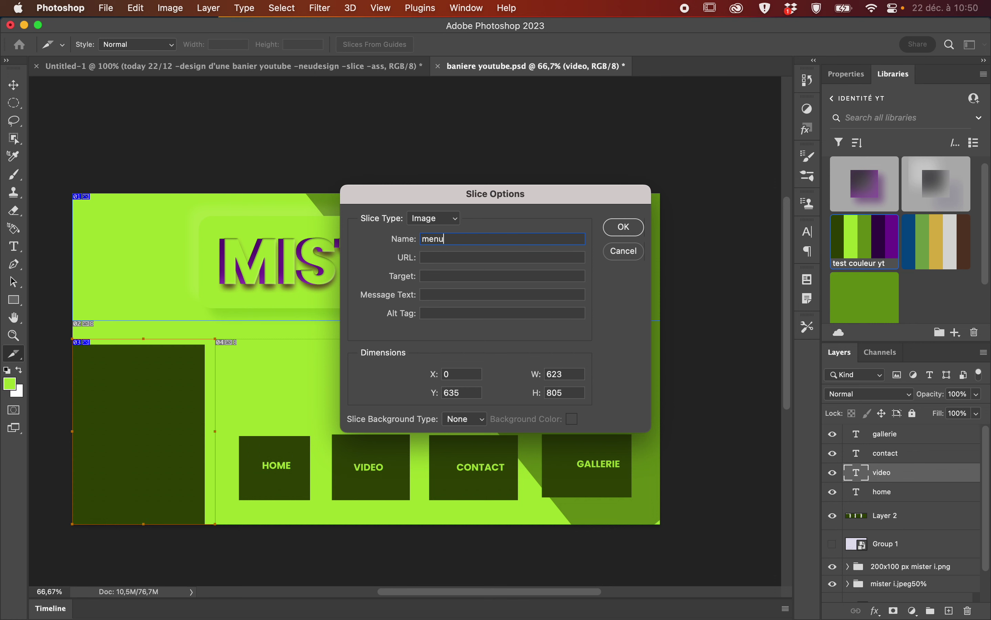
{"action": "left_click", "coordinate": [456, 219]}
{"action": "left_click", "coordinate": [455, 202]}
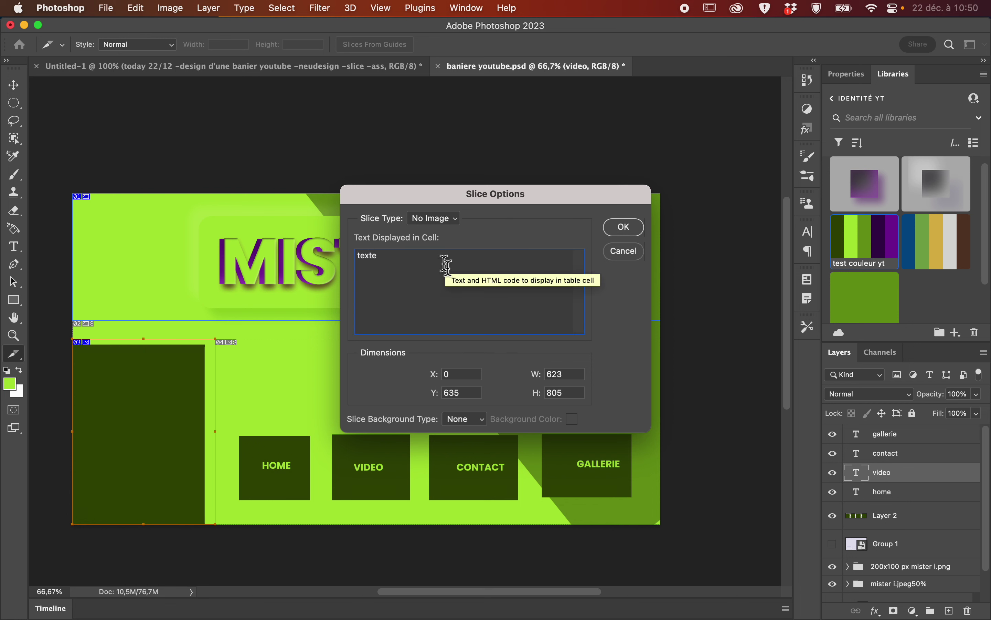
{"action": "left_click", "coordinate": [630, 232]}
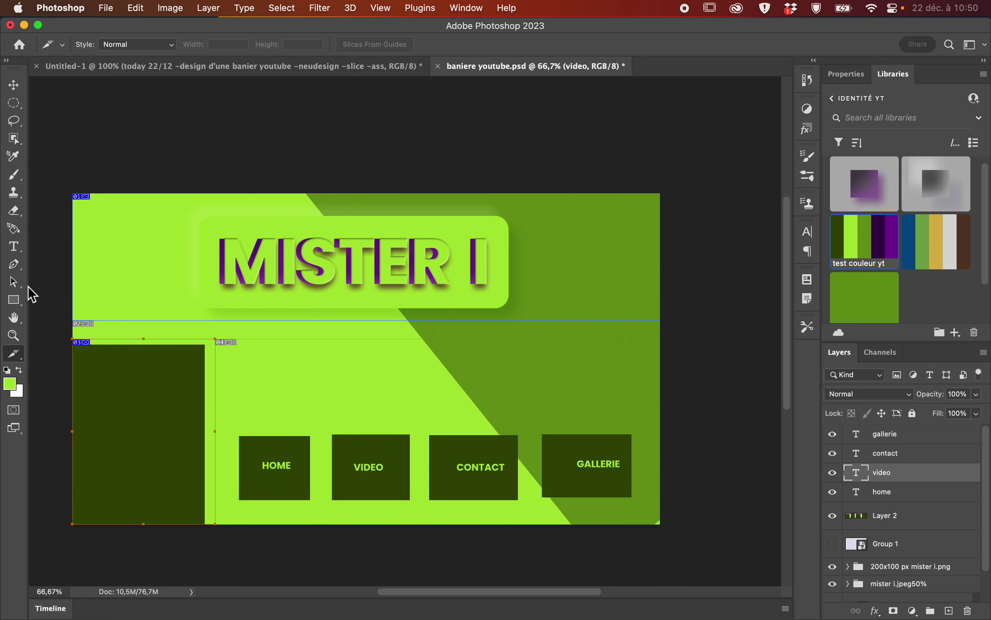
Add a "Lorem Ipsum" placeholder text near the upper edge of the tall dark rectangle.
{"action": "left_click", "coordinate": [14, 246]}
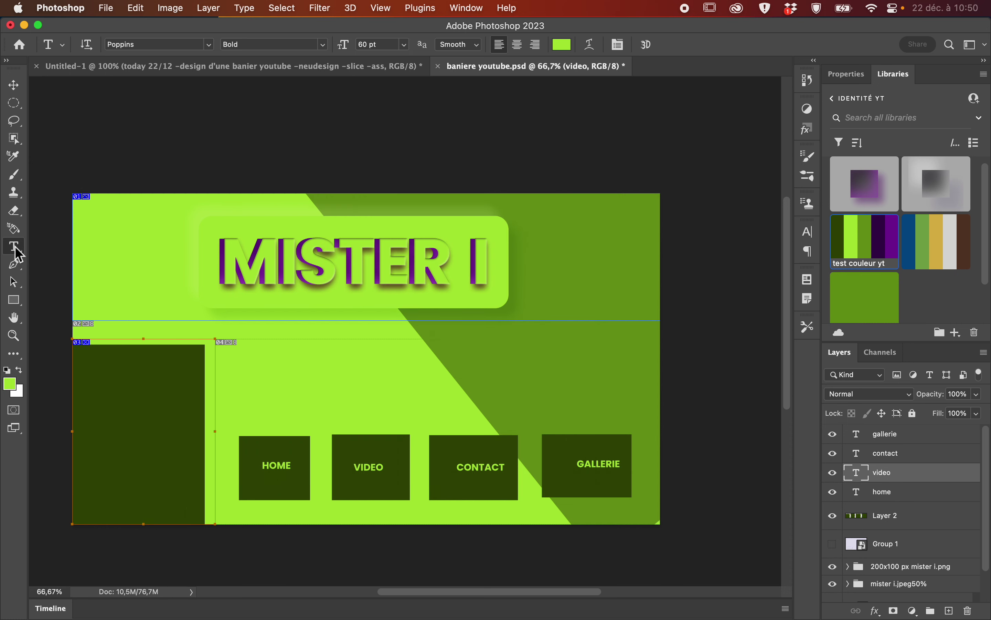
{"action": "left_click", "coordinate": [99, 374]}
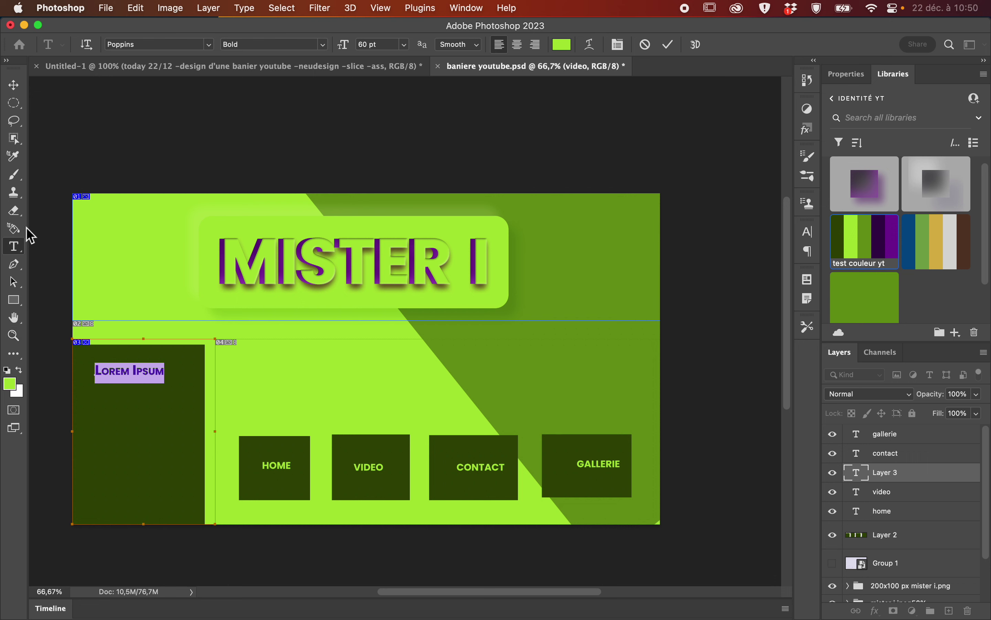
Draw a slice about 1937 × 433 px around the four navigation buttons, from the banner's lower-right corner to the menu slice's edge.
{"action": "left_click", "coordinate": [19, 356]}
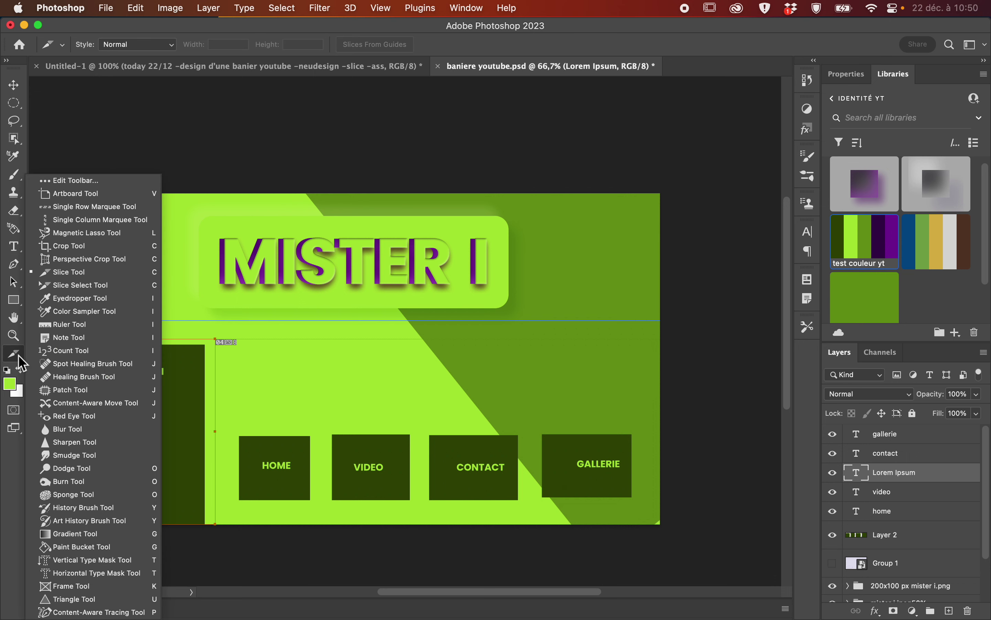
{"action": "left_click", "coordinate": [19, 356]}
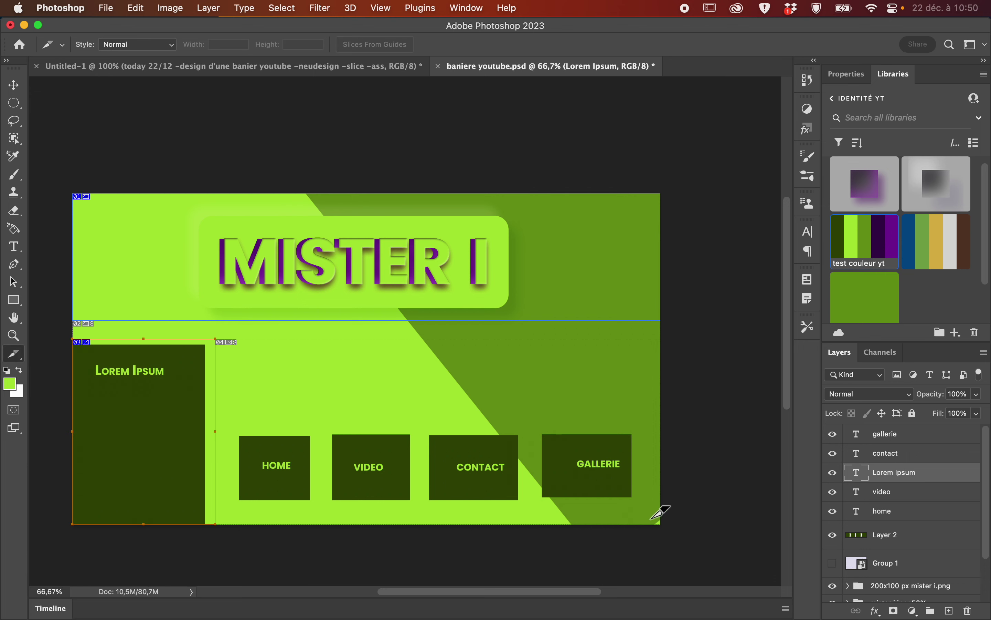
{"action": "left_click_drag", "start_coordinate": [660, 523], "coordinate": [216, 424]}
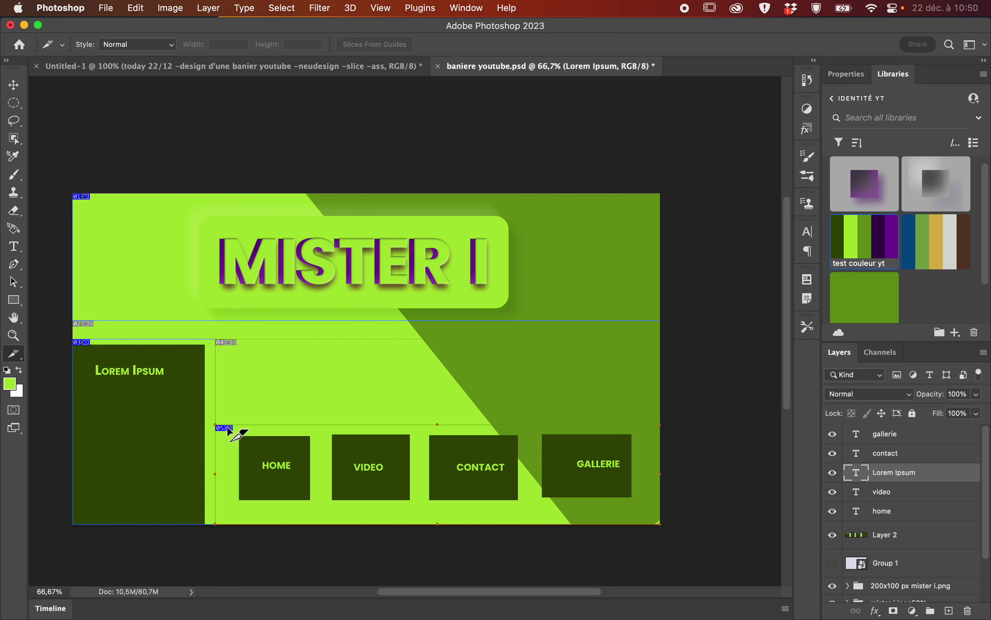
{"action": "right_click", "coordinate": [230, 430]}
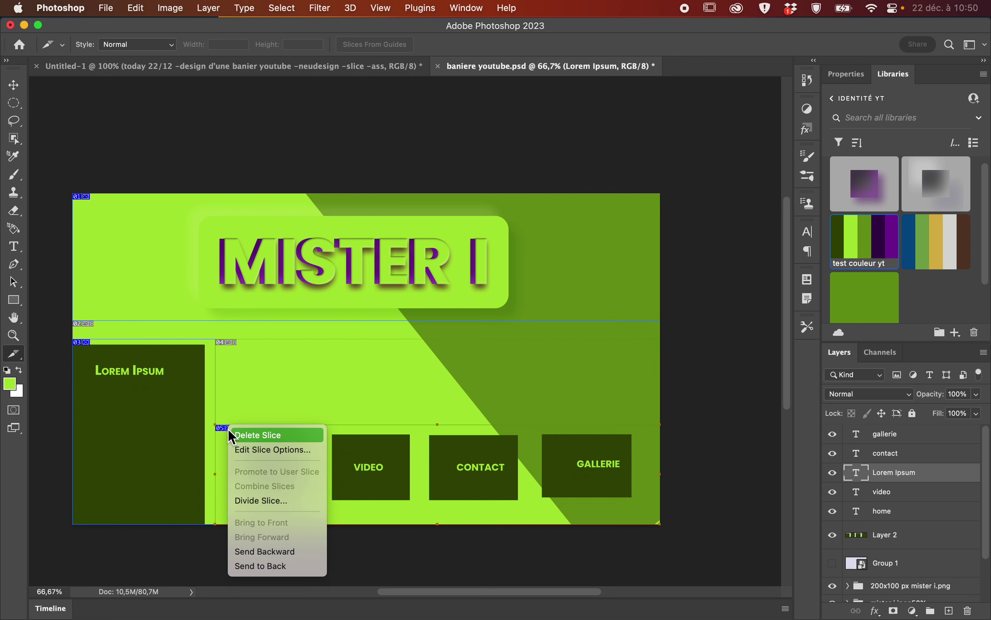
{"action": "left_click", "coordinate": [245, 450]}
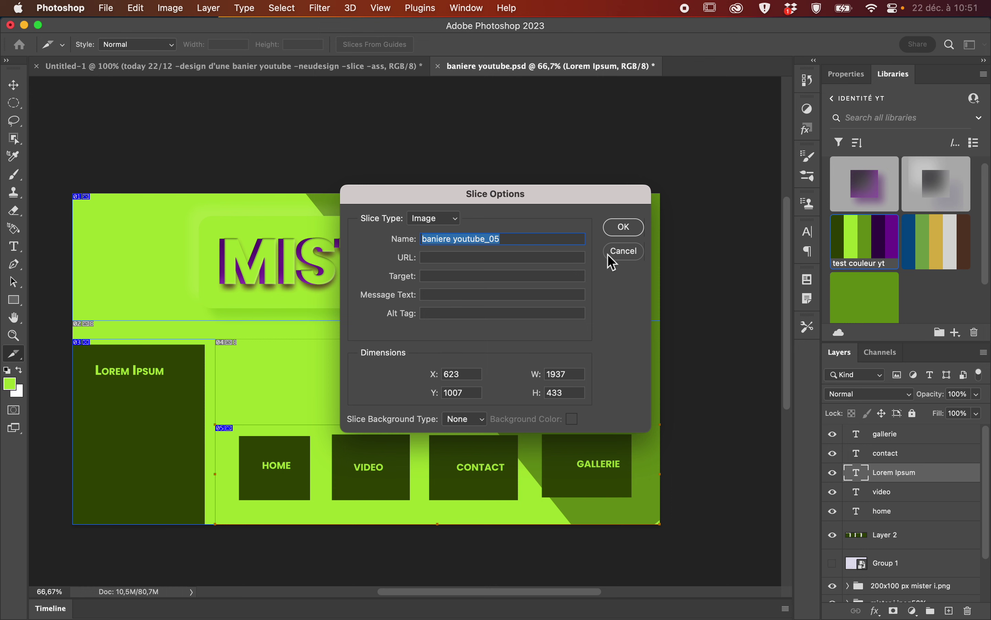
{"action": "left_click", "coordinate": [626, 251]}
{"action": "double_click", "coordinate": [220, 429]}
{"action": "left_click", "coordinate": [626, 252]}
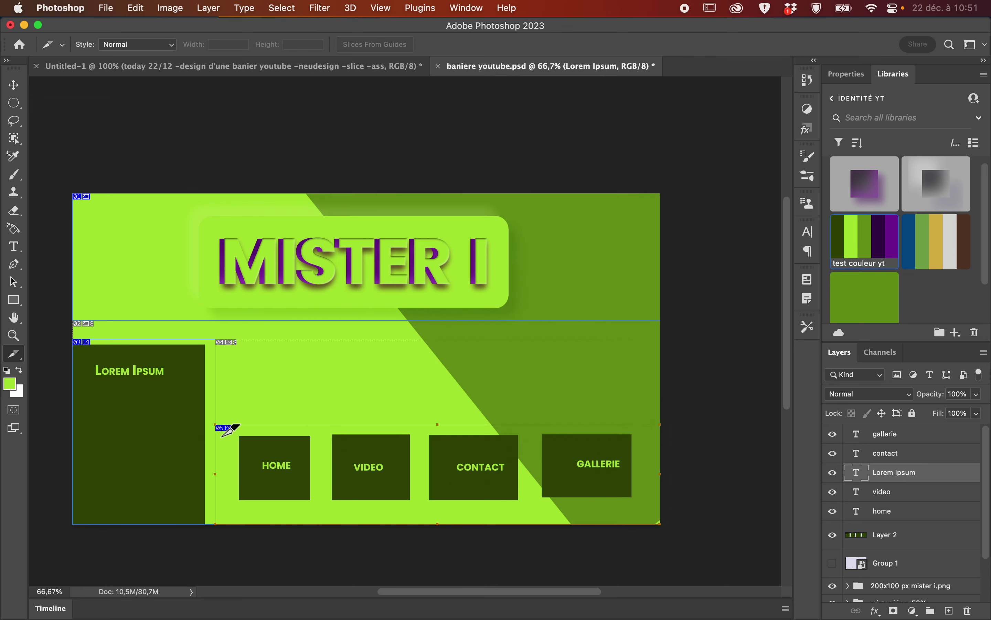
{"action": "left_click", "coordinate": [225, 429]}
{"action": "right_click", "coordinate": [226, 431]}
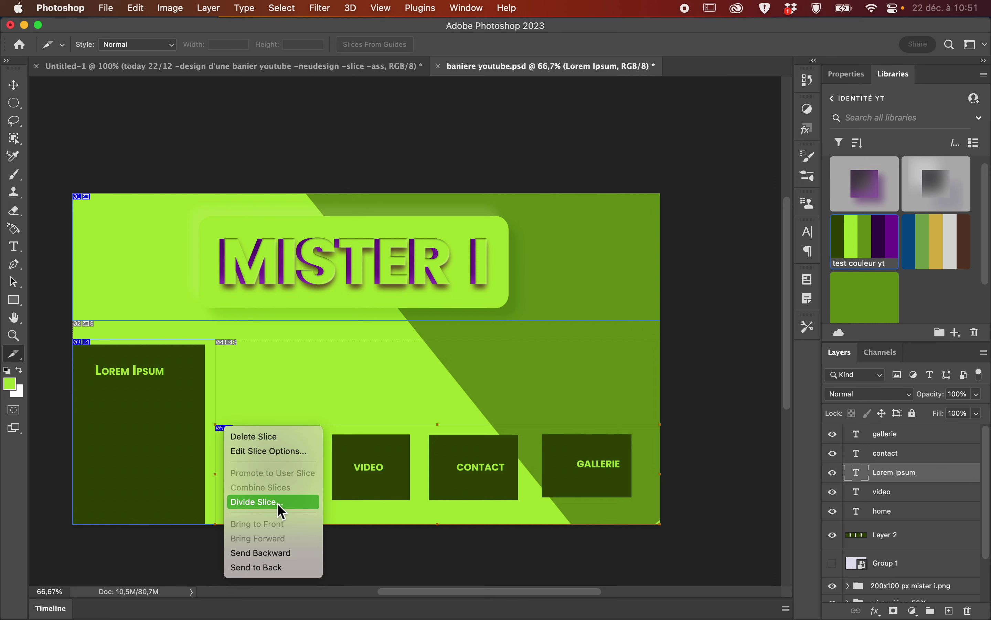
{"action": "left_click", "coordinate": [409, 575]}
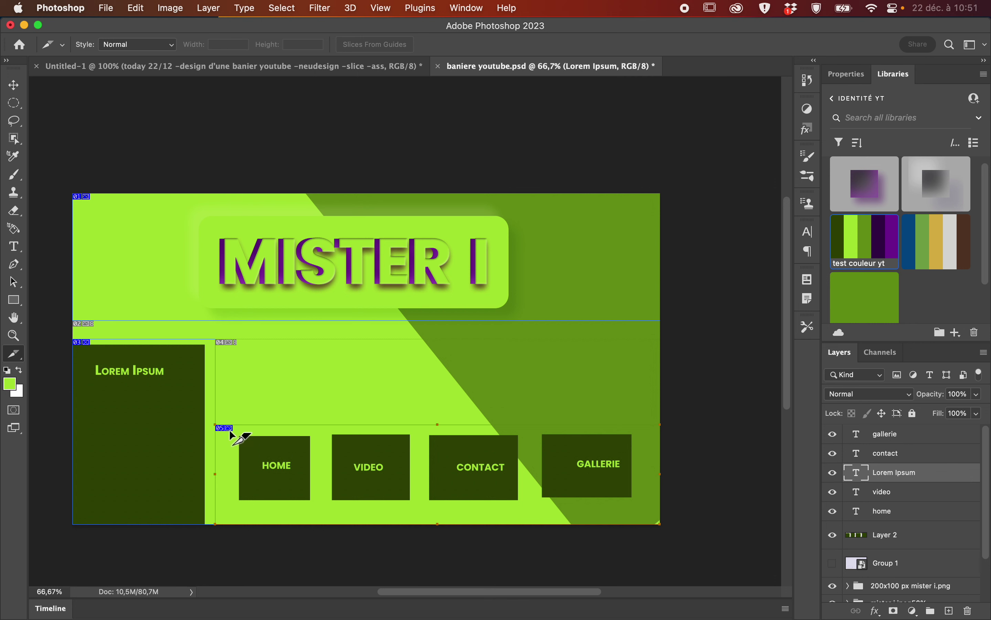
Divide the slice around the four navigation buttons vertically into 4 evenly spaced slices across.
{"action": "right_click", "coordinate": [229, 430]}
{"action": "left_click", "coordinate": [265, 501]}
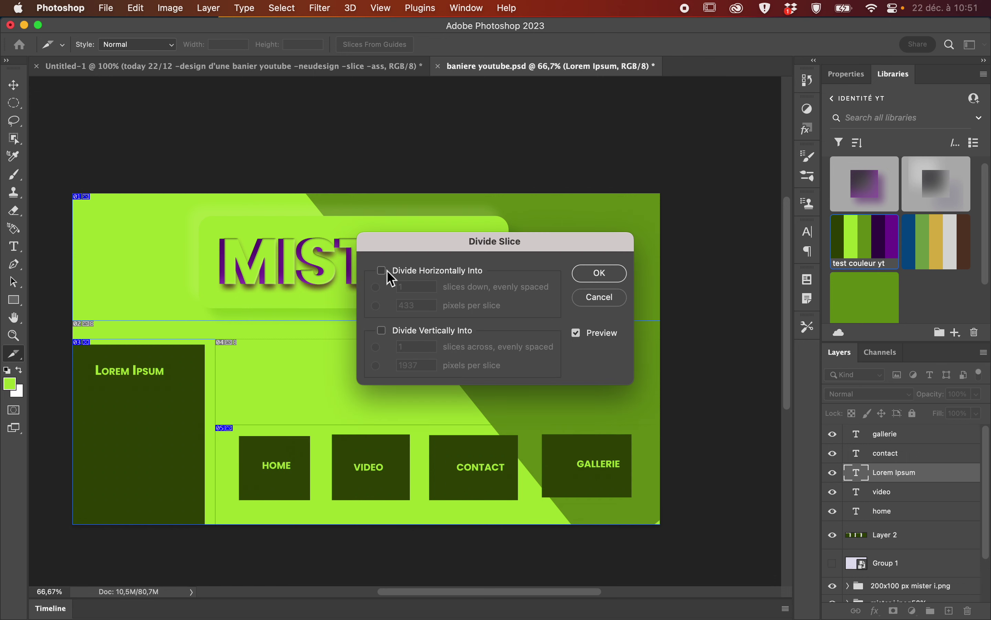
{"action": "left_click", "coordinate": [382, 330]}
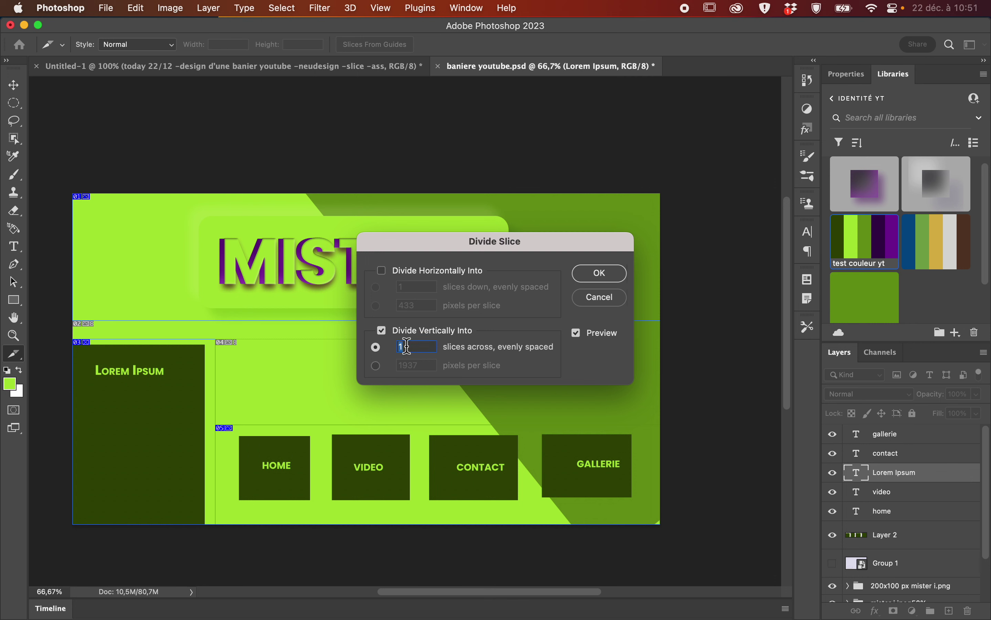
{"action": "type", "text": "4"}
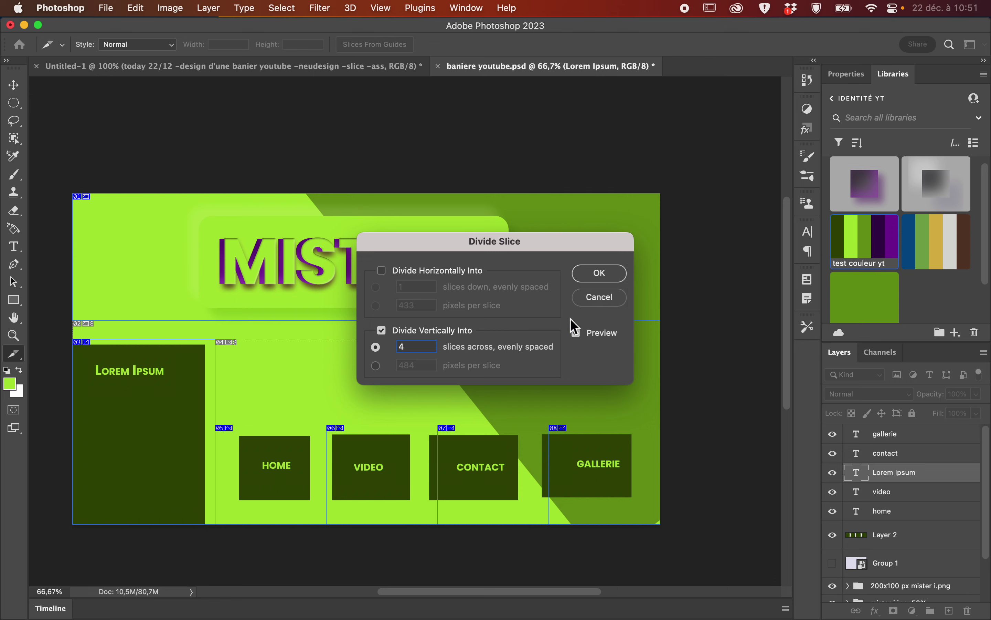
{"action": "left_click", "coordinate": [600, 273]}
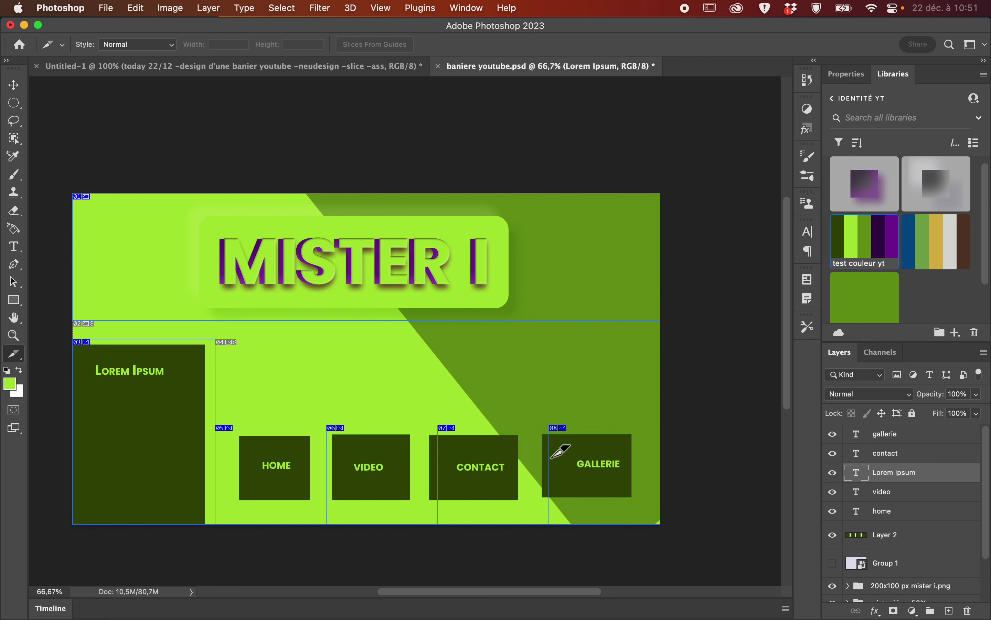
With the Slice Select tool, shift the GALLERIE slice left to enclose its button and fit the CONTACT slice's side edges around its own button.
{"action": "right_click", "coordinate": [24, 365]}
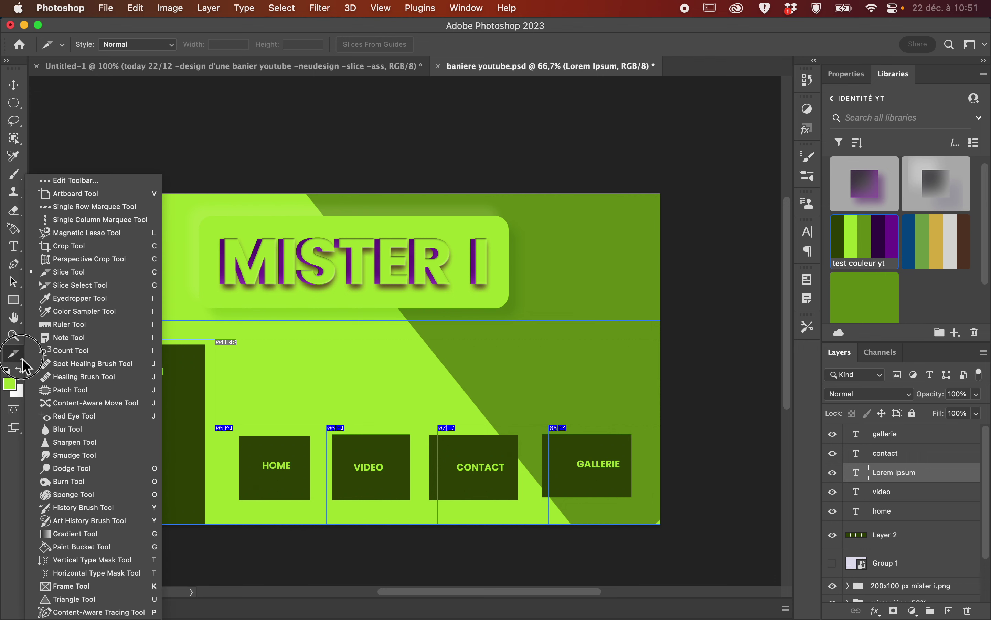
{"action": "left_click", "coordinate": [98, 284]}
{"action": "left_click", "coordinate": [557, 469]}
{"action": "mouse_move", "coordinate": [557, 469]}
{"action": "left_mouse_down"}
{"action": "mouse_move", "coordinate": [541, 465]}
{"action": "mouse_move", "coordinate": [549, 468]}
{"action": "left_mouse_up"}
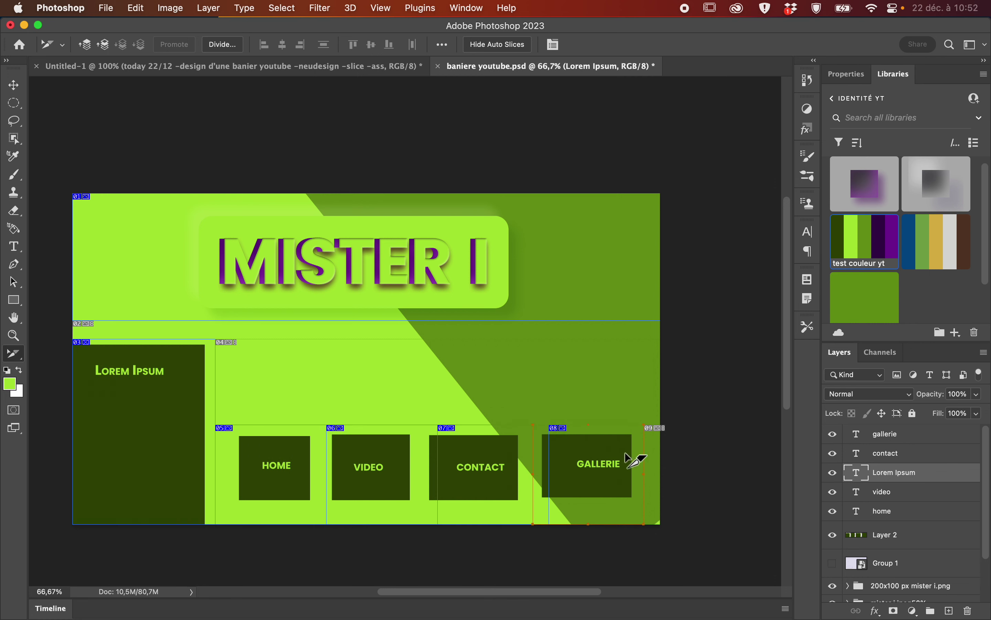
{"action": "left_click", "coordinate": [518, 496]}
{"action": "left_click_drag", "start_coordinate": [437, 474], "coordinate": [420, 476]}
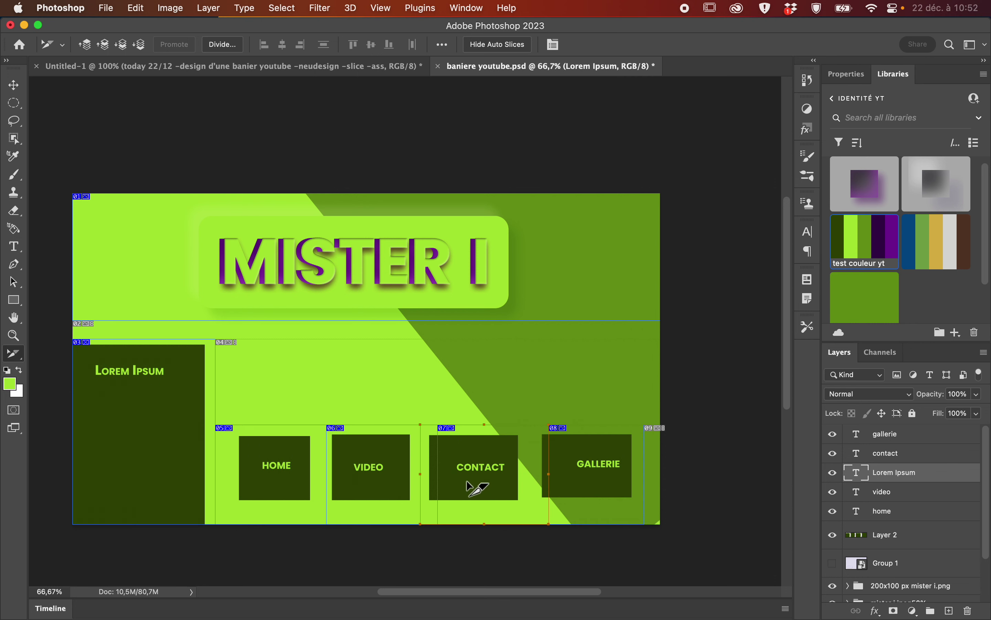
{"action": "left_click_drag", "start_coordinate": [549, 476], "coordinate": [532, 477]}
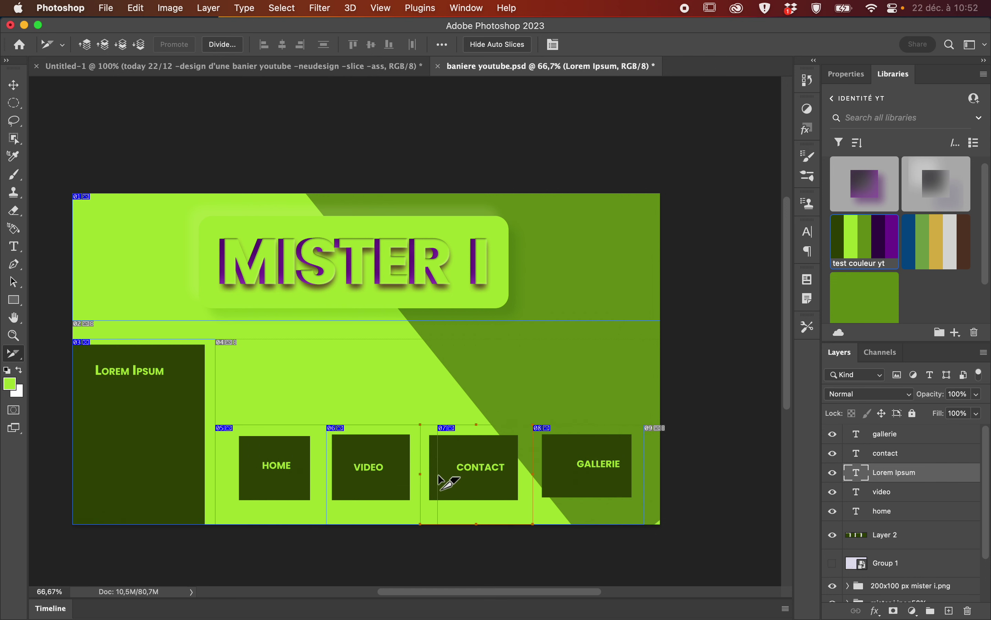
Narrow the VIDEO slice to about 410 px and the HOME slice to about 459 px, and extend the GALLERIE slice to the banner's right edge.
{"action": "left_click", "coordinate": [424, 482]}
{"action": "left_click_drag", "start_coordinate": [437, 478], "coordinate": [421, 476]}
{"action": "left_click", "coordinate": [287, 485]}
{"action": "left_click_drag", "start_coordinate": [328, 478], "coordinate": [321, 476]}
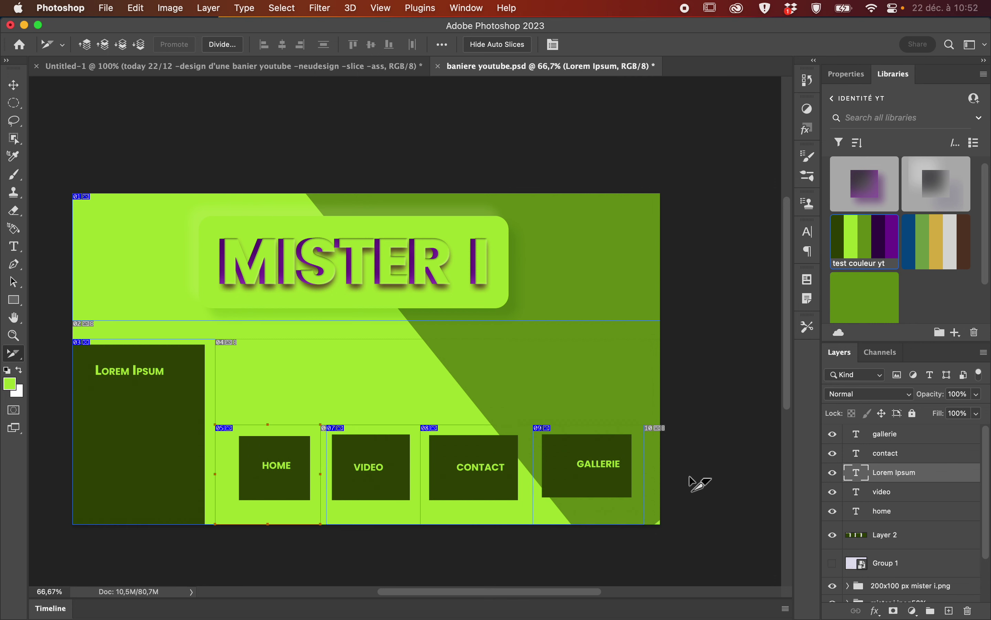
{"action": "left_click", "coordinate": [642, 478]}
{"action": "left_click_drag", "start_coordinate": [649, 476], "coordinate": [669, 480]}
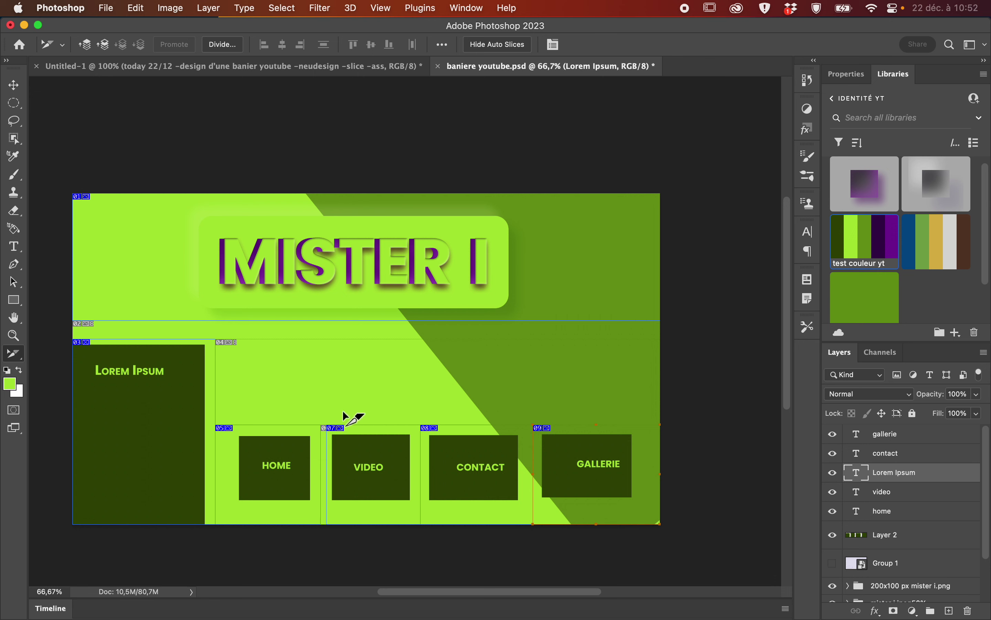
Name the slice around the HOME button "home" and the slice around the VIDEO button "video".
{"action": "double_click", "coordinate": [229, 428]}
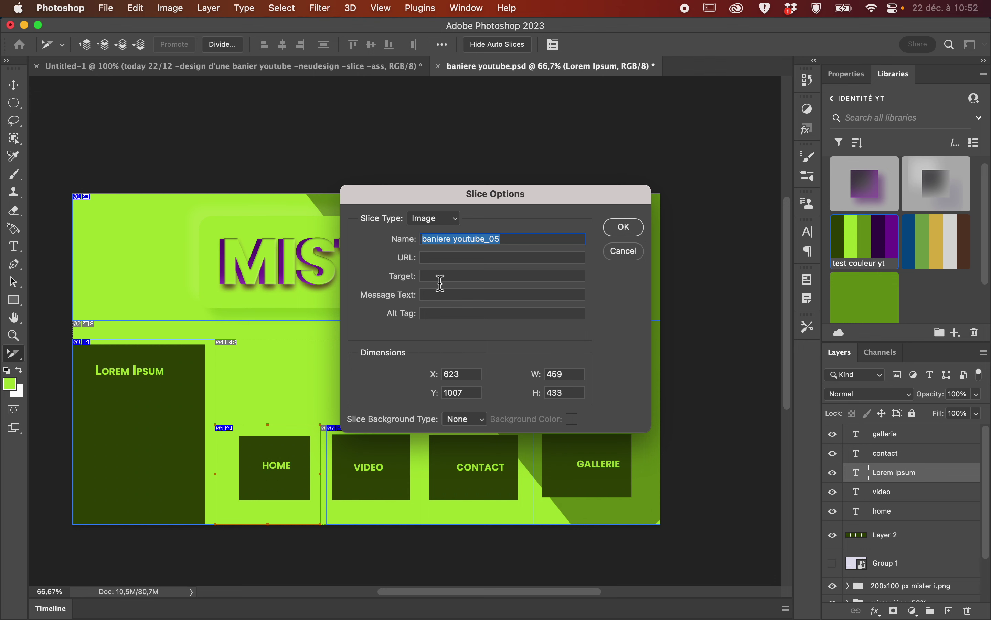
{"action": "type", "text": "home"}
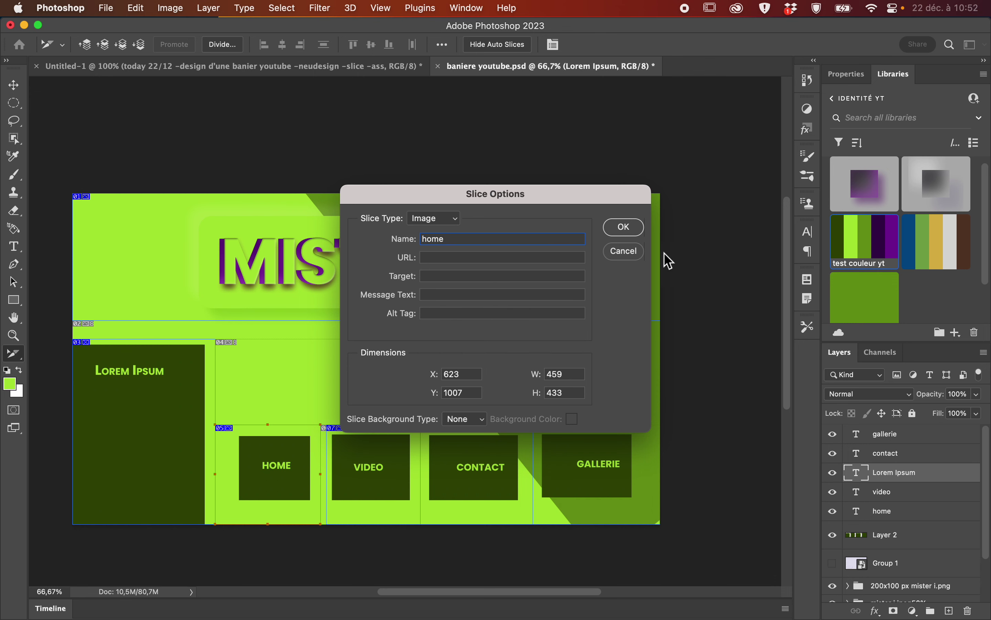
{"action": "left_click", "coordinate": [623, 227]}
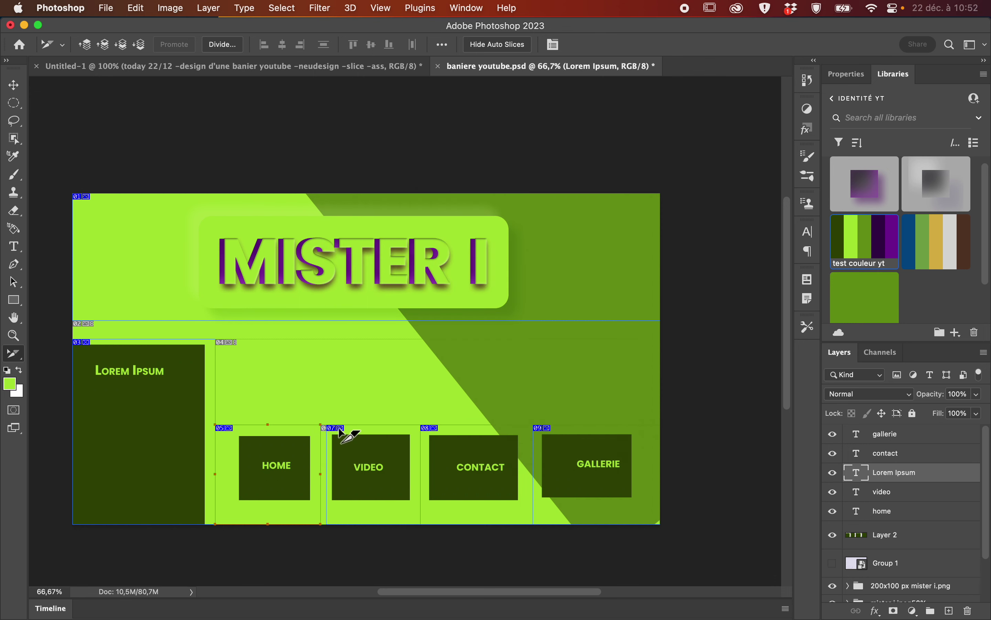
{"action": "double_click", "coordinate": [332, 432]}
{"action": "type", "text": "v"}
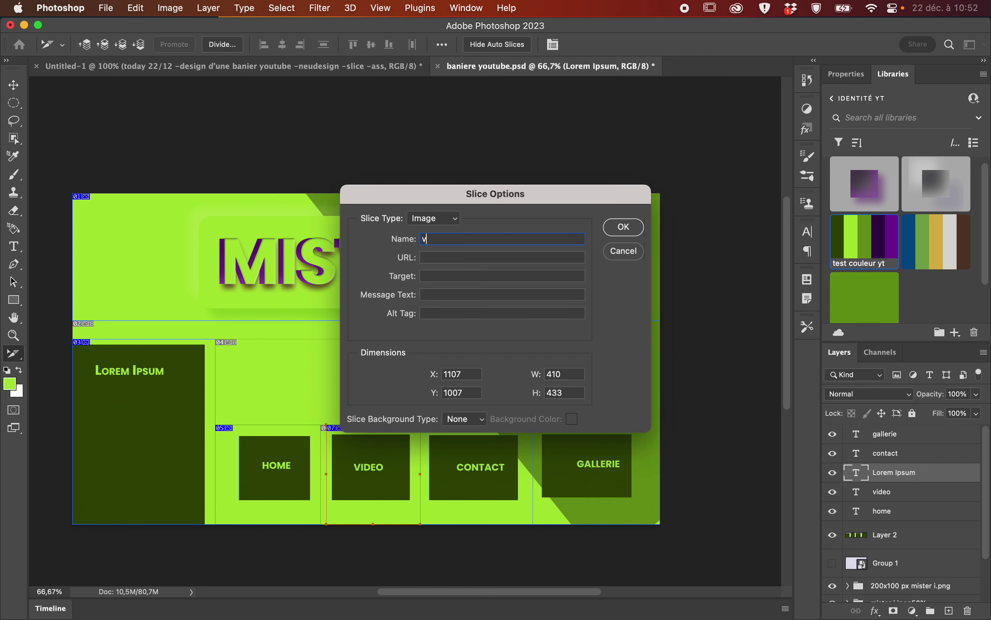
{"action": "type", "text": "ideo"}
{"action": "left_click", "coordinate": [624, 227]}
Rename the slice around the CONTACT button and name the slice around the GALLERIE button "gellerie".
{"action": "left_click", "coordinate": [438, 430]}
{"action": "double_click", "coordinate": [437, 430]}
{"action": "type", "text": "c"}
{"action": "left_click", "coordinate": [624, 228]}
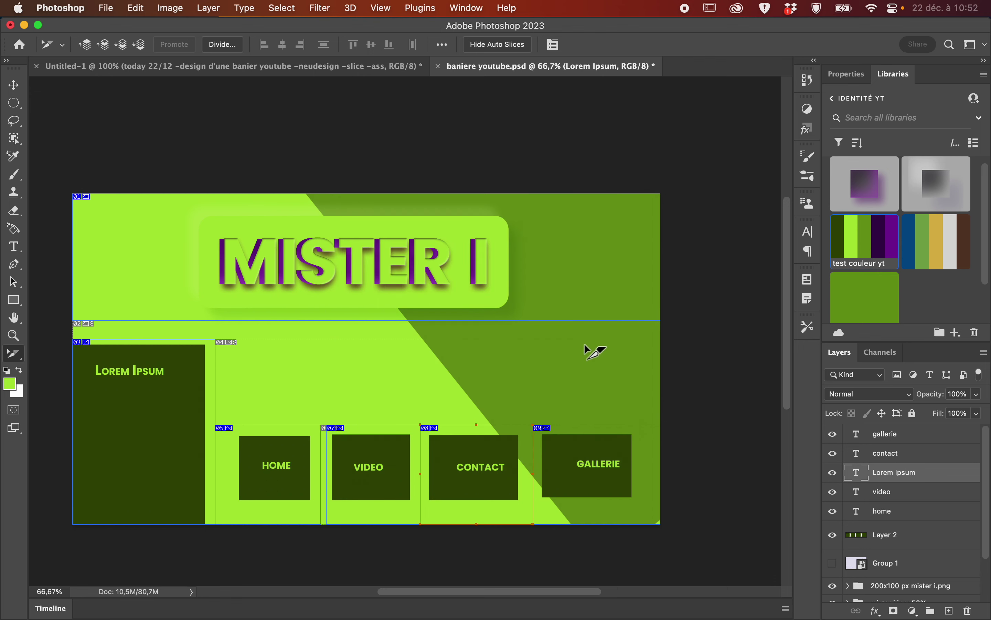
{"action": "double_click", "coordinate": [548, 432]}
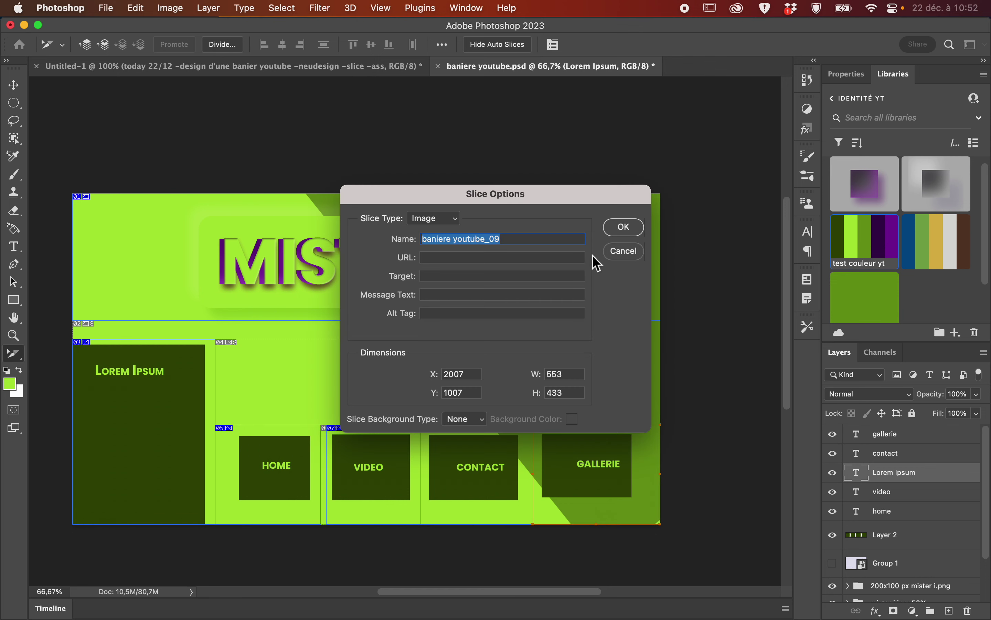
{"action": "type", "text": "gellerie"}
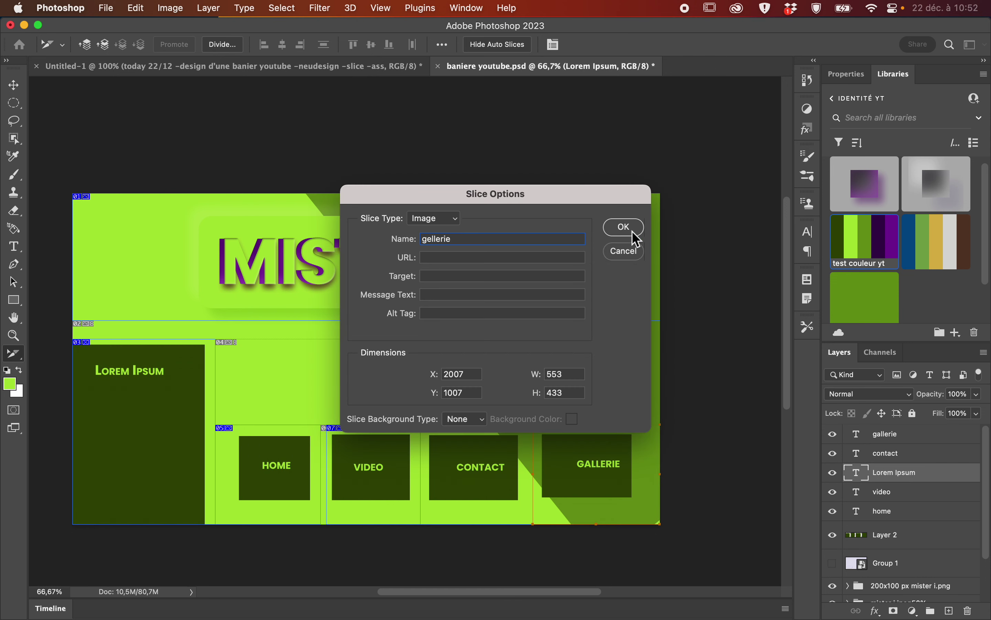
{"action": "left_click", "coordinate": [626, 228]}
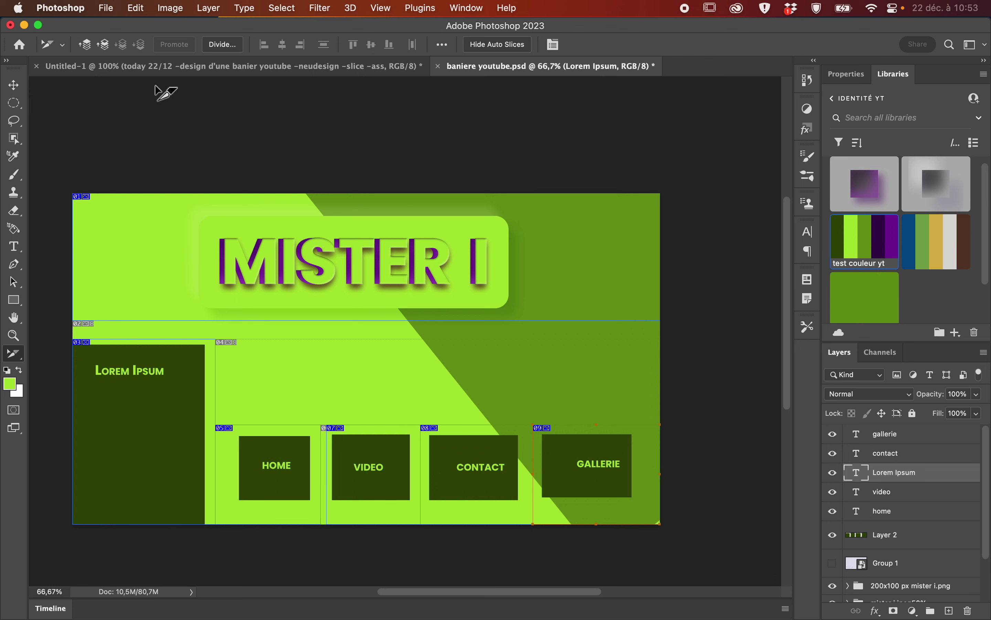
Open the Save for Web (Legacy) export for the sliced banner and enlarge its window to full size.
{"action": "left_click", "coordinate": [106, 8]}
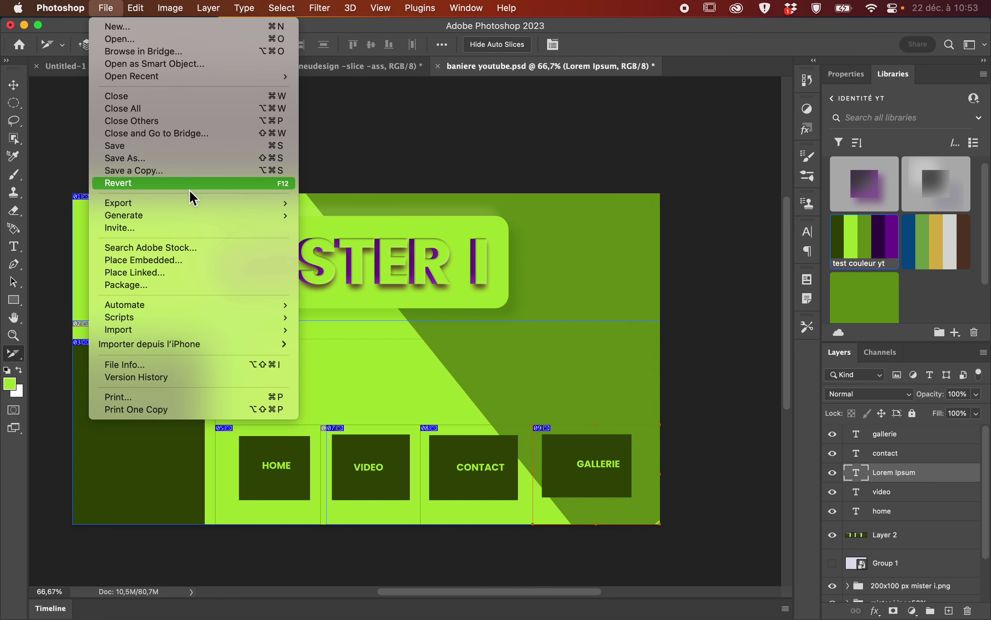
{"action": "mouse_move", "coordinate": [209, 208]}
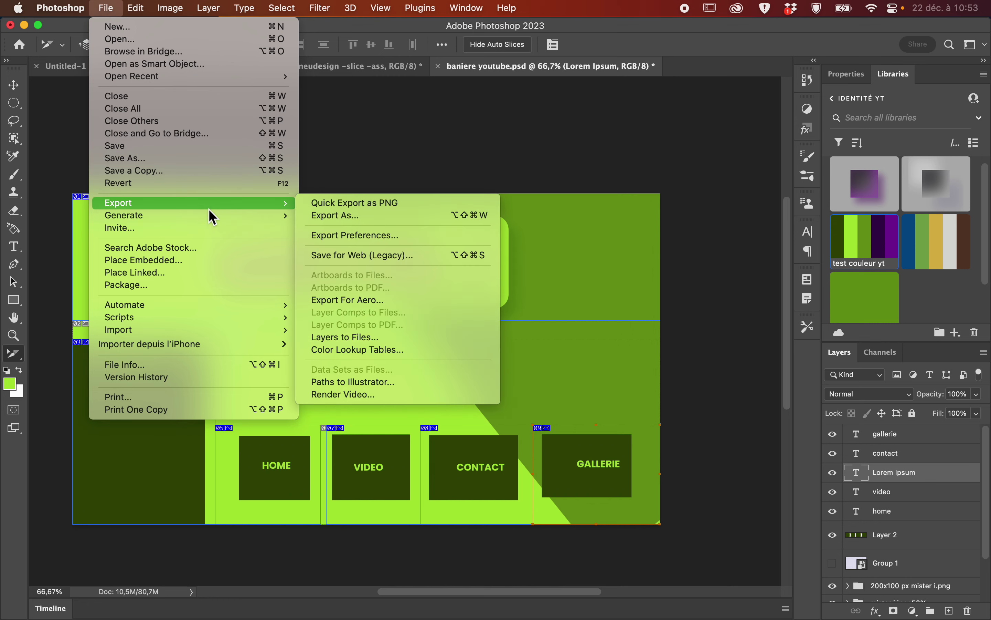
{"action": "left_click", "coordinate": [402, 255]}
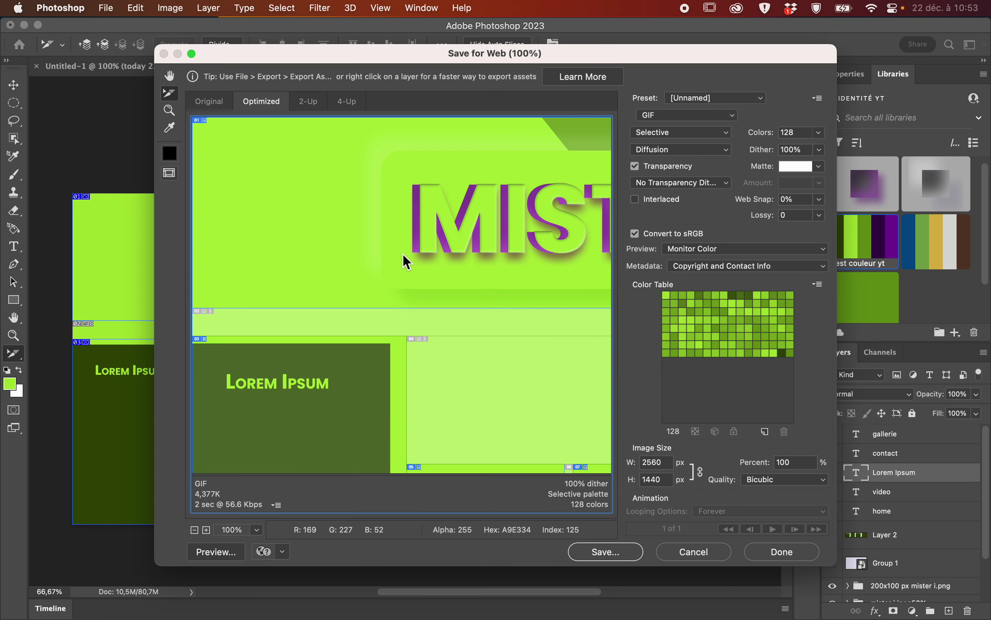
{"action": "left_click", "coordinate": [192, 54]}
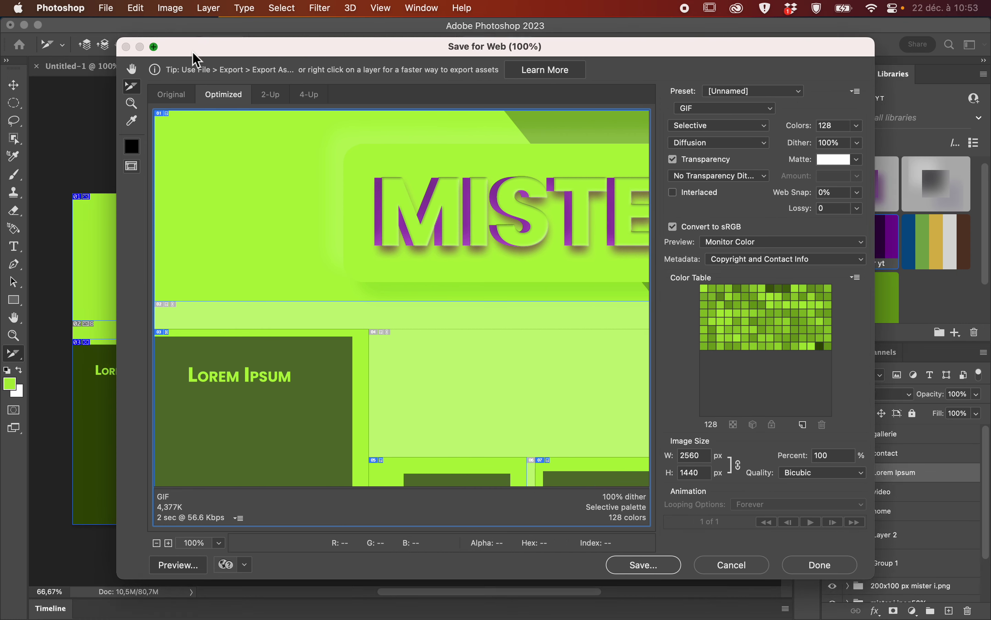
Set the export format of the MISTER I title slice to PNG-24.
{"action": "scroll", "coordinate": [407, 383], "scroll_direction": "right", "scroll_amount": 3}
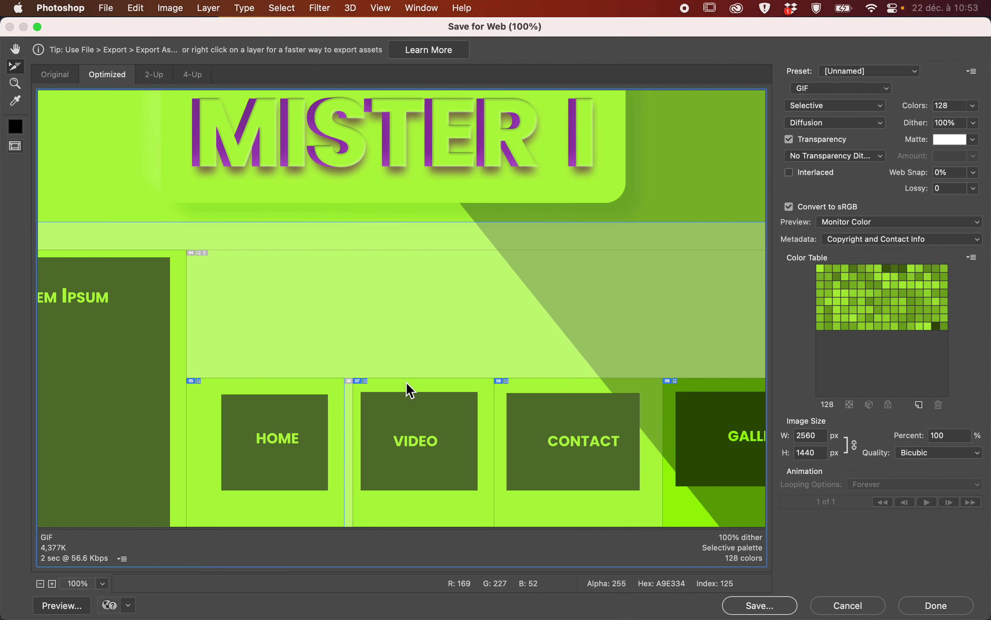
{"action": "scroll", "coordinate": [407, 387], "scroll_direction": "down", "scroll_amount": 3}
{"action": "scroll", "coordinate": [408, 387], "scroll_direction": "right", "scroll_amount": 3}
{"action": "scroll", "coordinate": [408, 388], "scroll_direction": "up", "scroll_amount": 3}
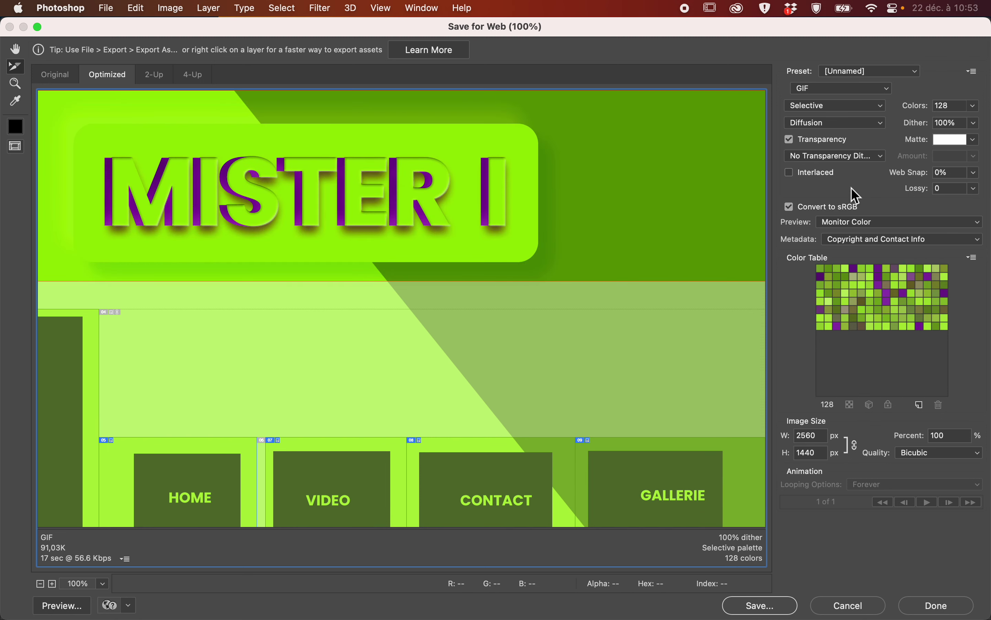
{"action": "left_click", "coordinate": [876, 90]}
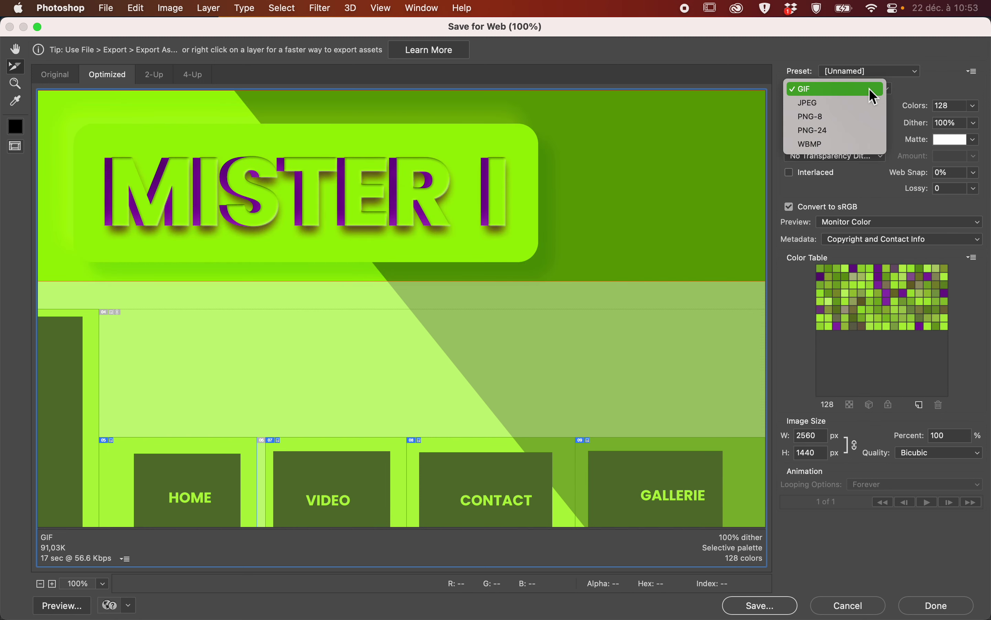
{"action": "left_click", "coordinate": [869, 115]}
{"action": "left_click", "coordinate": [810, 88]}
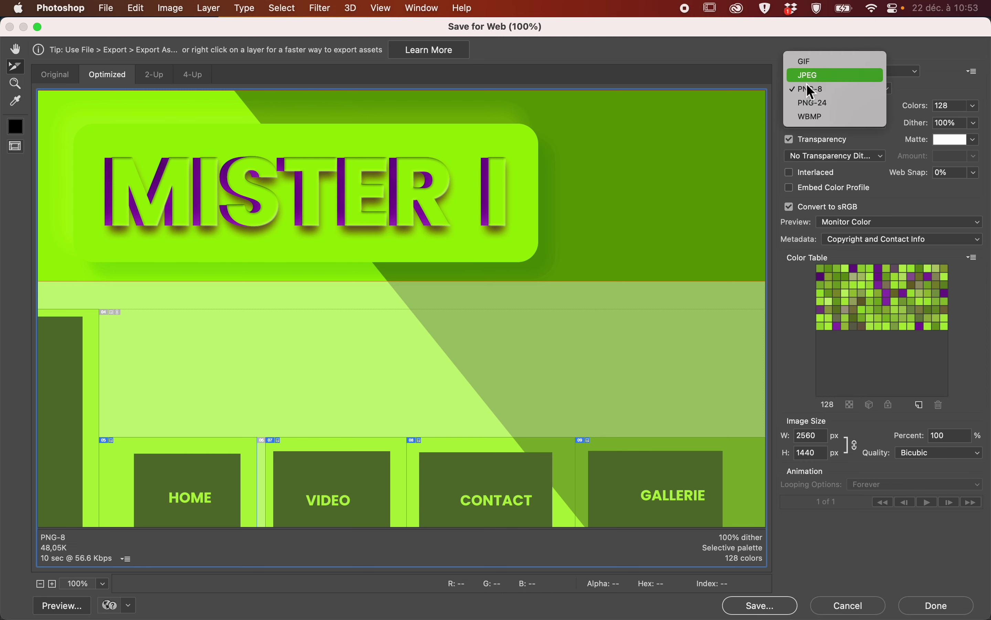
{"action": "left_click", "coordinate": [818, 104]}
Set the export format of the menu slice containing the Lorem Ipsum text to PNG-24.
{"action": "scroll", "coordinate": [571, 254], "scroll_direction": "left", "scroll_amount": 5}
{"action": "scroll", "coordinate": [571, 254], "scroll_direction": "down", "scroll_amount": 2}
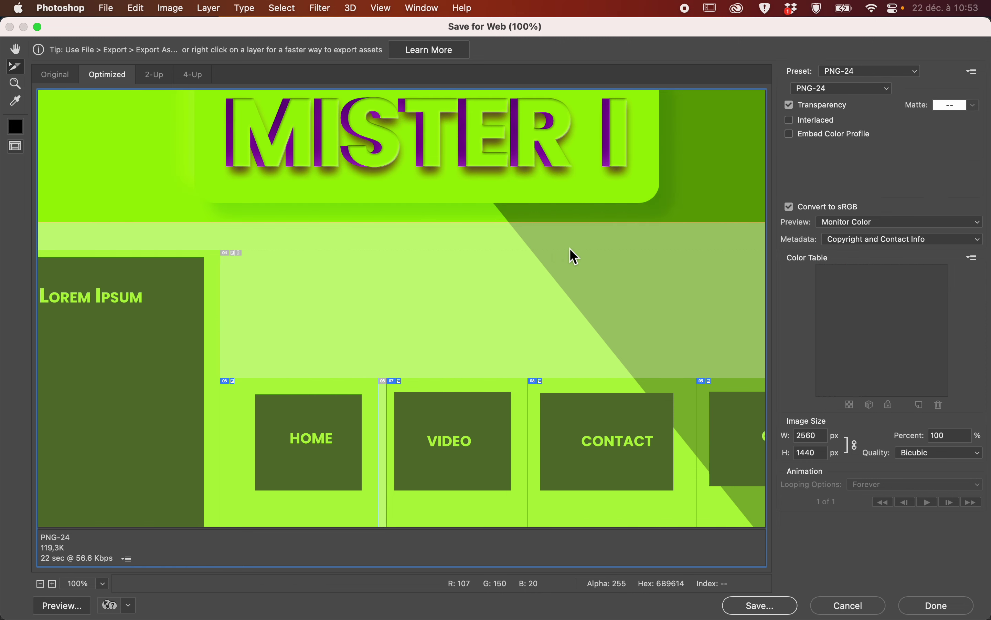
{"action": "left_click", "coordinate": [176, 439]}
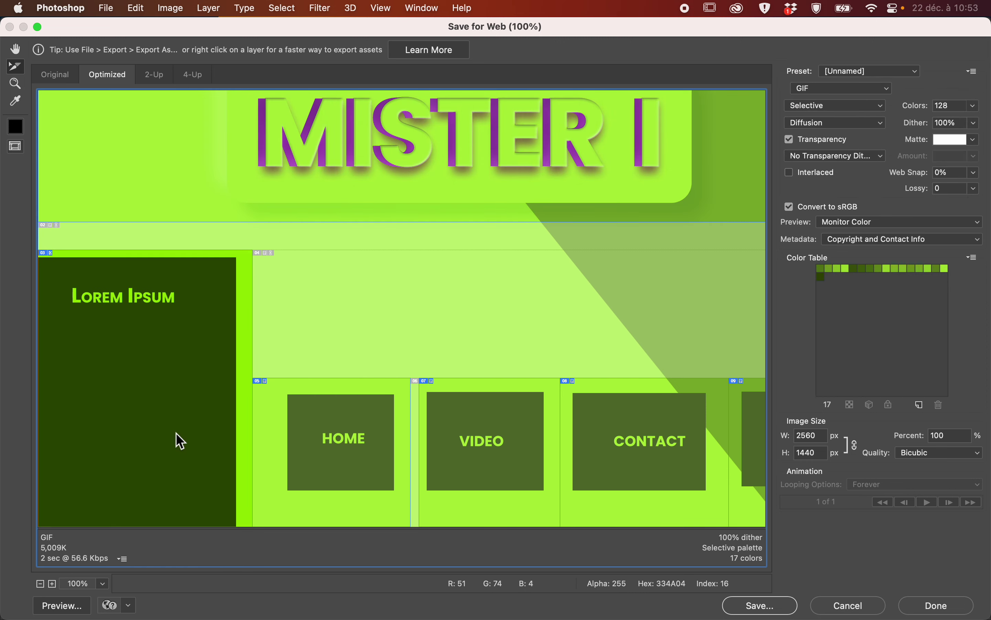
{"action": "left_click", "coordinate": [870, 96]}
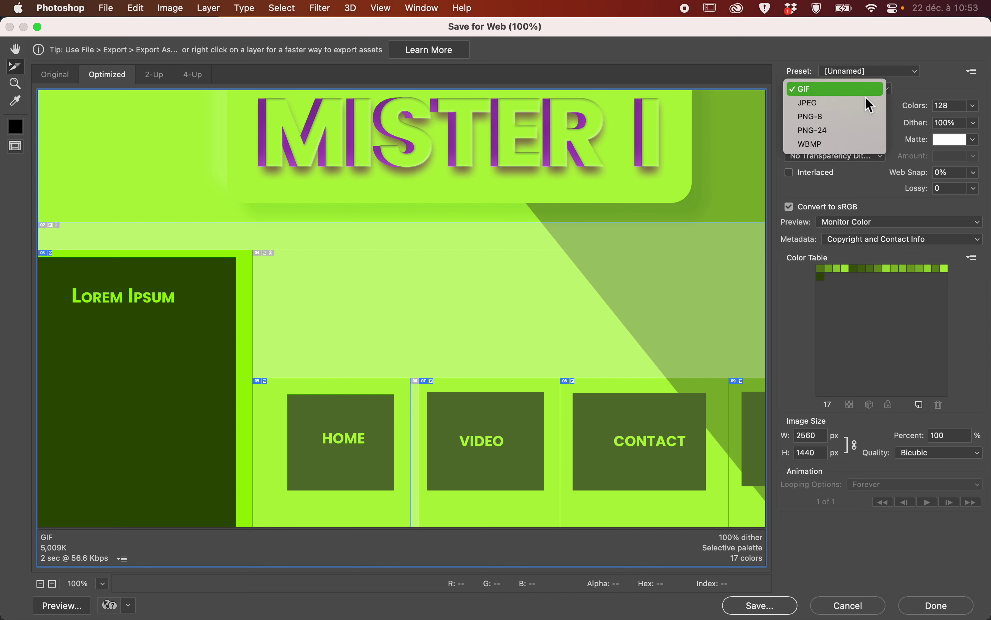
{"action": "left_click", "coordinate": [863, 130]}
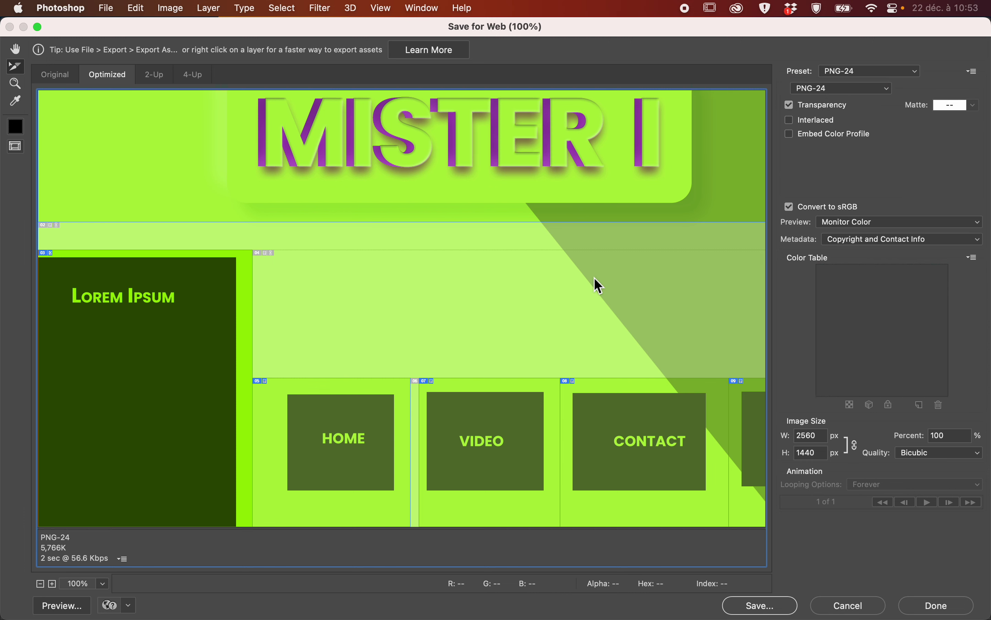
Set the export format of the empty slice above the navigation buttons to PNG-8.
{"action": "scroll", "coordinate": [594, 278], "scroll_direction": "right", "scroll_amount": 5}
{"action": "left_click", "coordinate": [576, 311]}
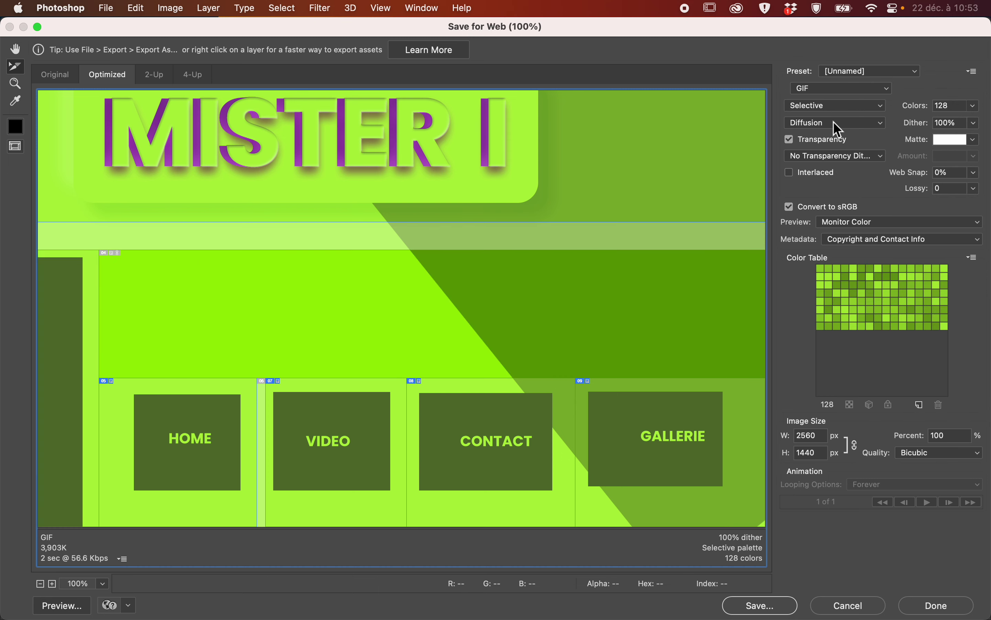
{"action": "left_click", "coordinate": [823, 87]}
{"action": "left_click", "coordinate": [838, 119]}
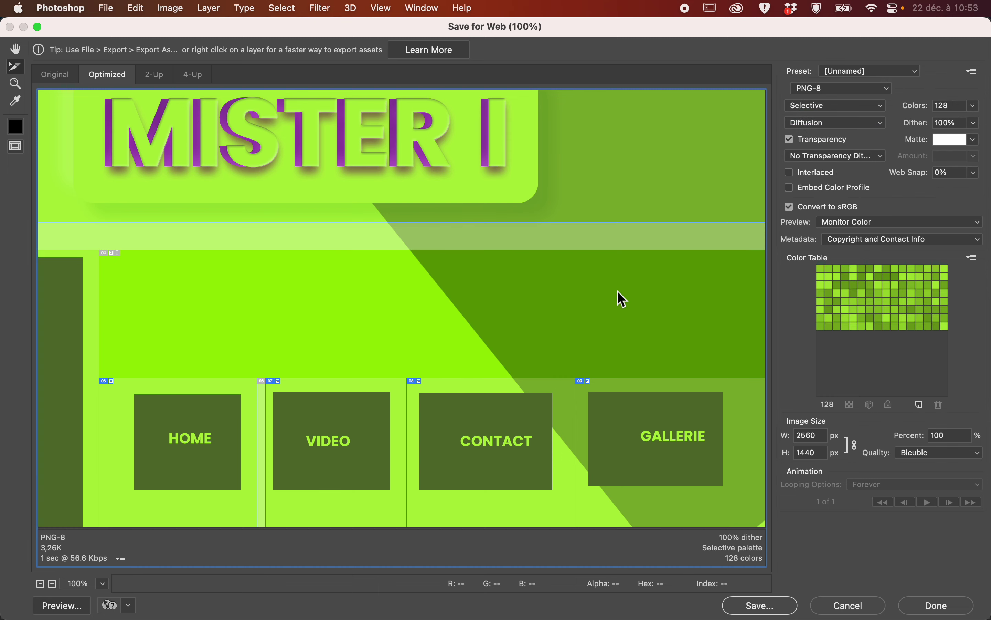
Set the export format of the HOME button slice to JPEG.
{"action": "left_click", "coordinate": [234, 458]}
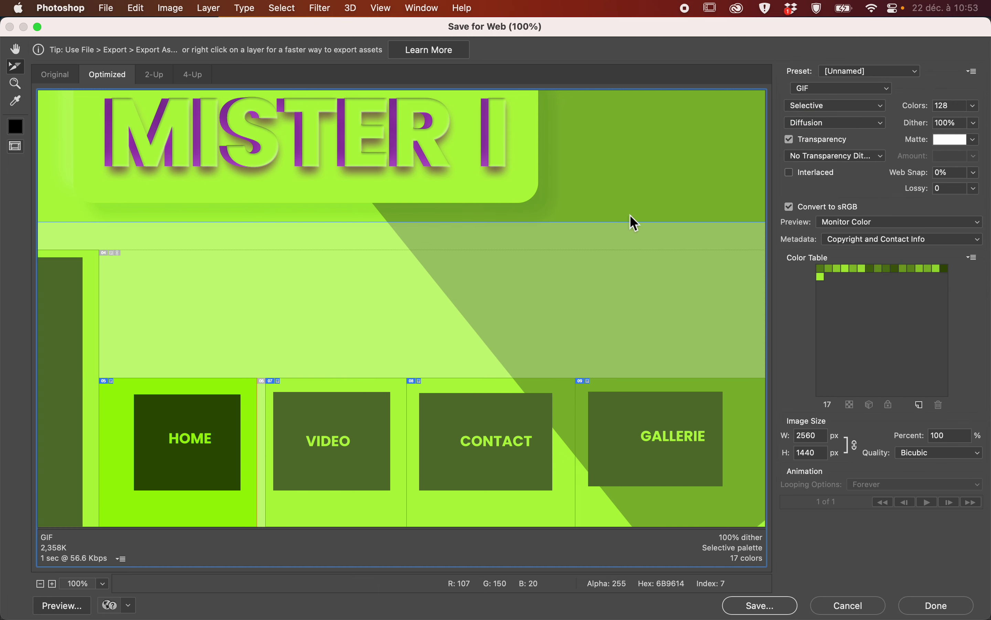
{"action": "left_click", "coordinate": [836, 89]}
{"action": "left_click", "coordinate": [835, 103]}
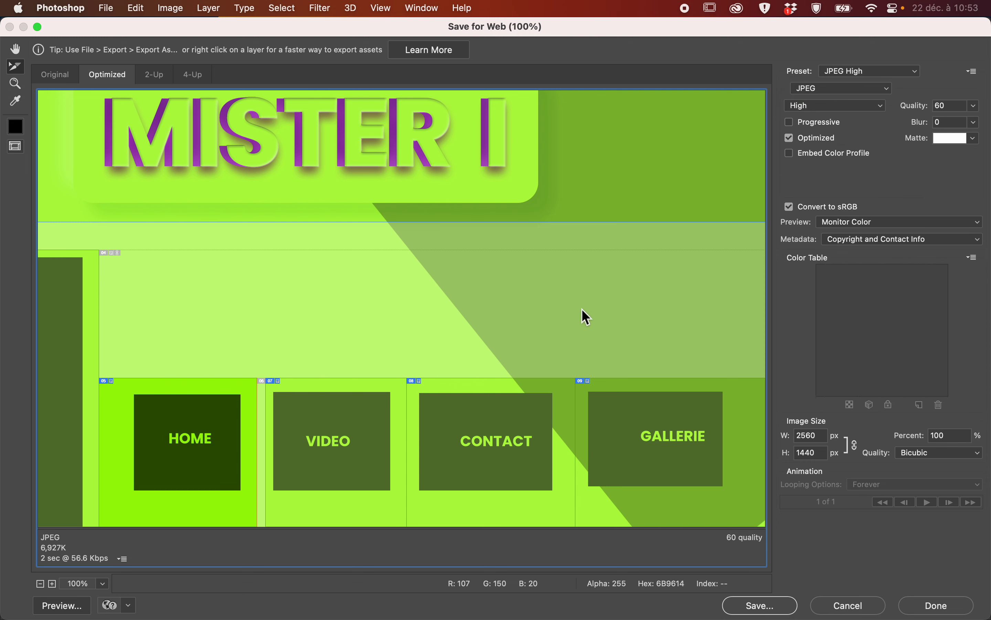
Set the export format of the VIDEO button slice to JPEG and compare its file size with the CONTACT button slice.
{"action": "left_click", "coordinate": [392, 426]}
{"action": "left_click", "coordinate": [815, 89]}
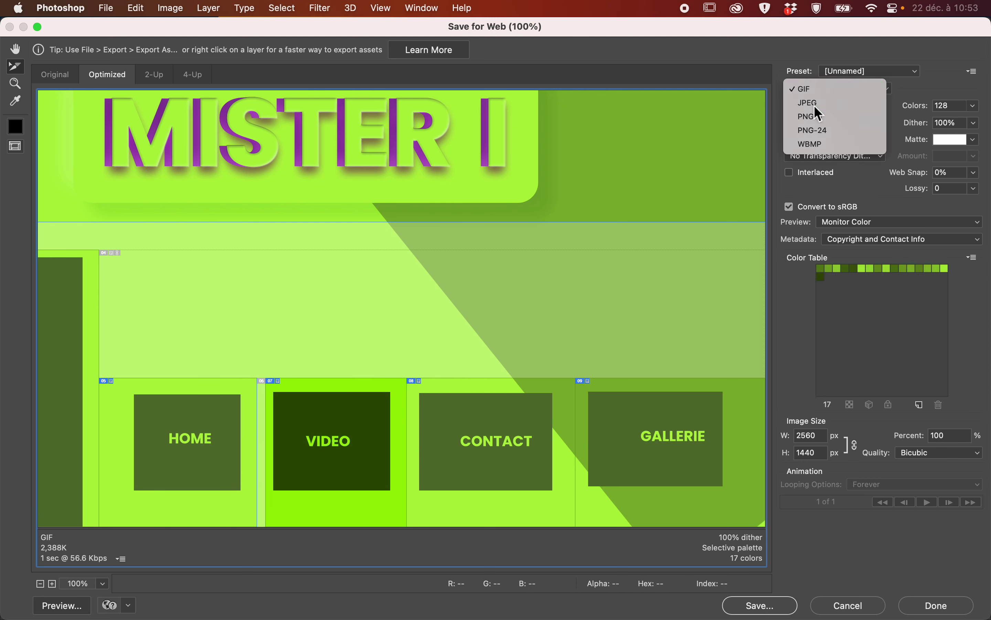
{"action": "left_click", "coordinate": [814, 103]}
{"action": "left_click", "coordinate": [458, 417]}
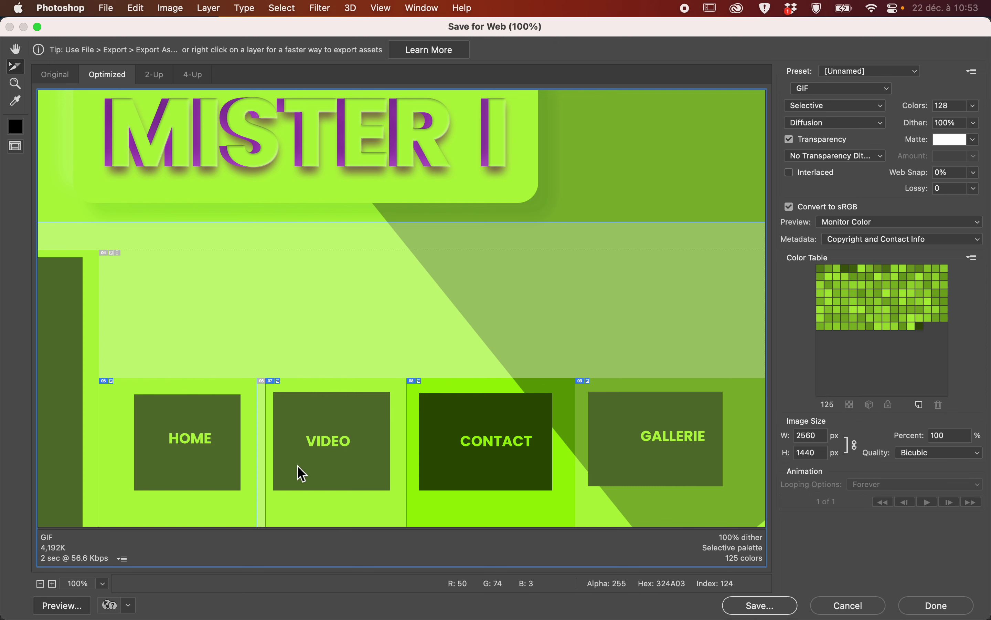
{"action": "left_click", "coordinate": [375, 465]}
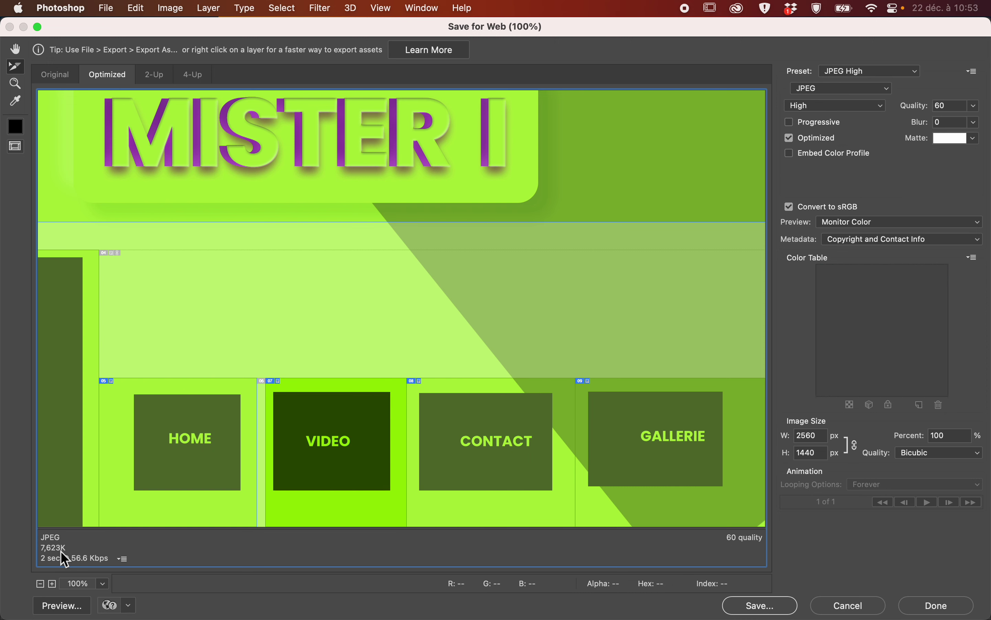
Change the export format of the HOME and VIDEO button slices to PNG-8.
{"action": "left_click", "coordinate": [202, 478]}
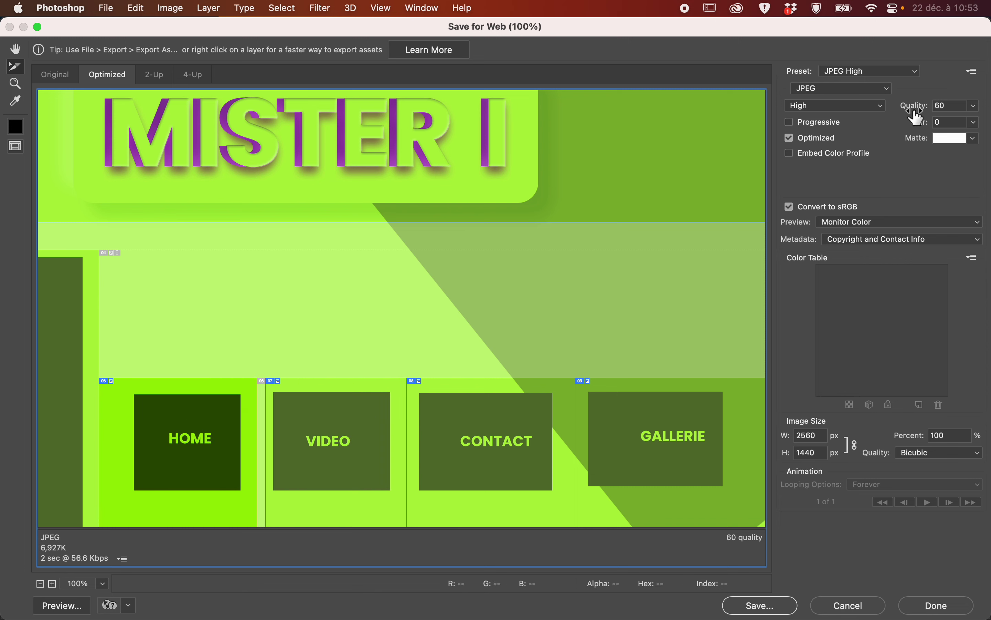
{"action": "left_click", "coordinate": [868, 100]}
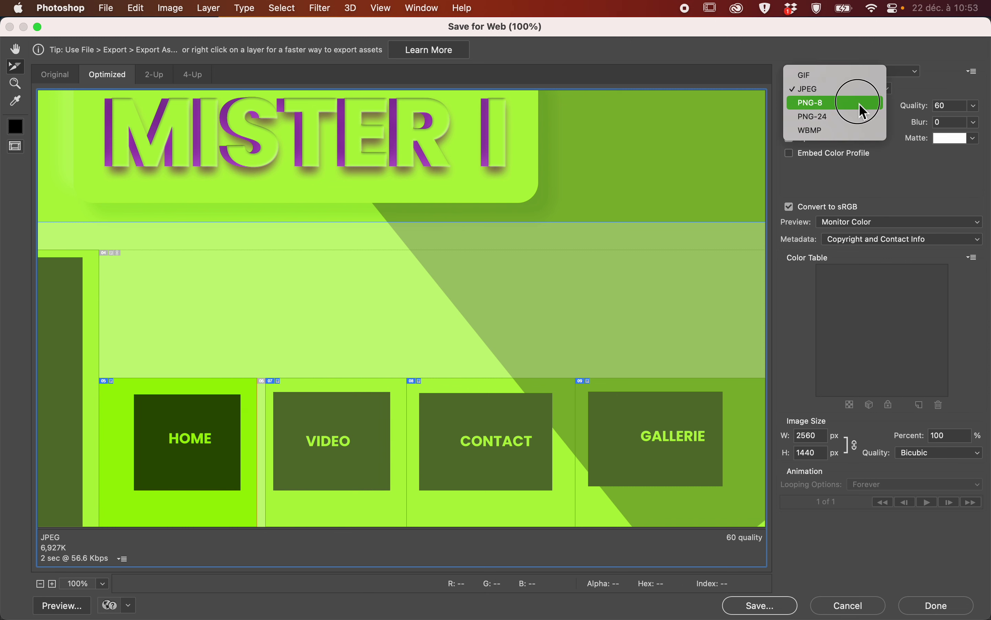
{"action": "left_click", "coordinate": [860, 103]}
{"action": "left_click", "coordinate": [384, 467]}
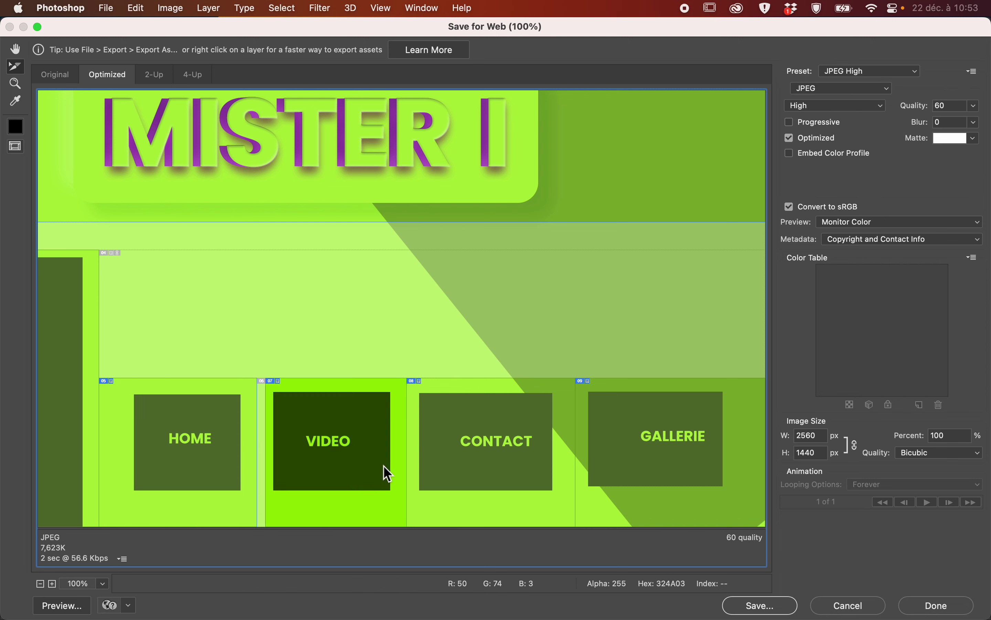
{"action": "left_click", "coordinate": [813, 93]}
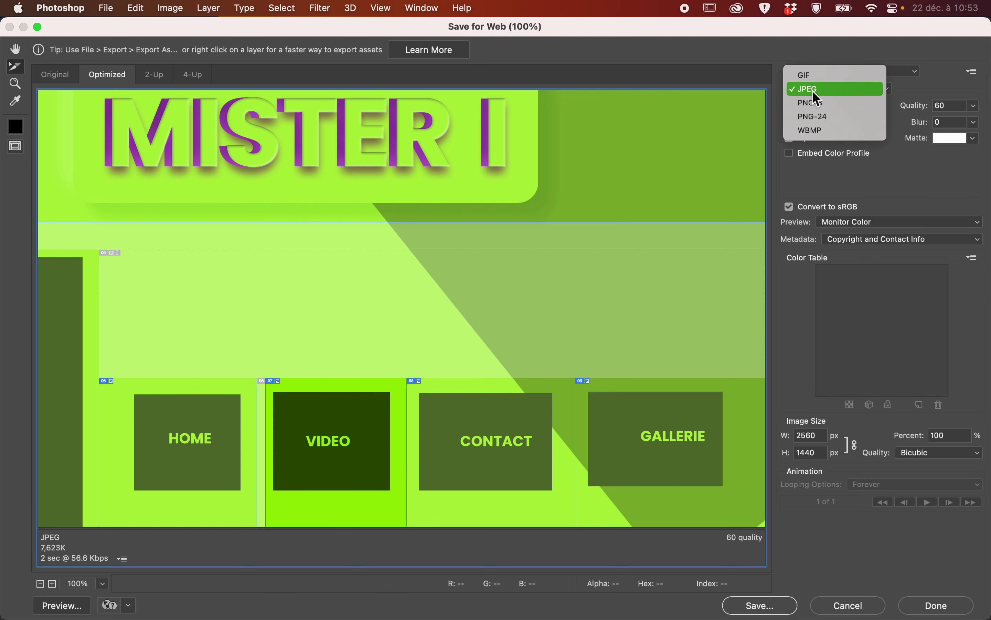
{"action": "left_click", "coordinate": [814, 101]}
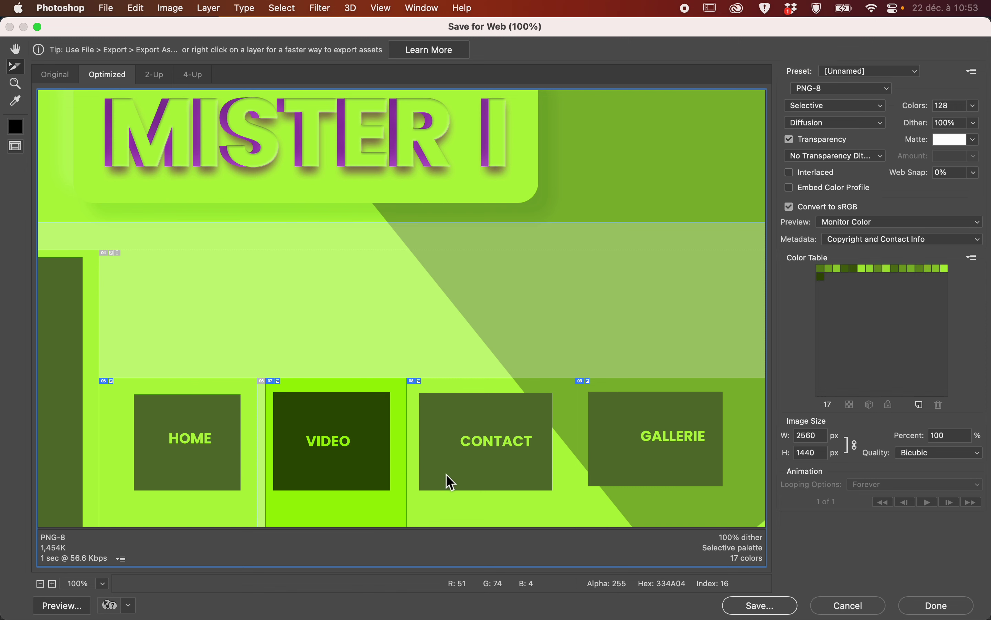
Set the export format of the CONTACT and GALLERIE button slices to PNG-8.
{"action": "left_click", "coordinate": [489, 478]}
{"action": "left_click", "coordinate": [809, 91]}
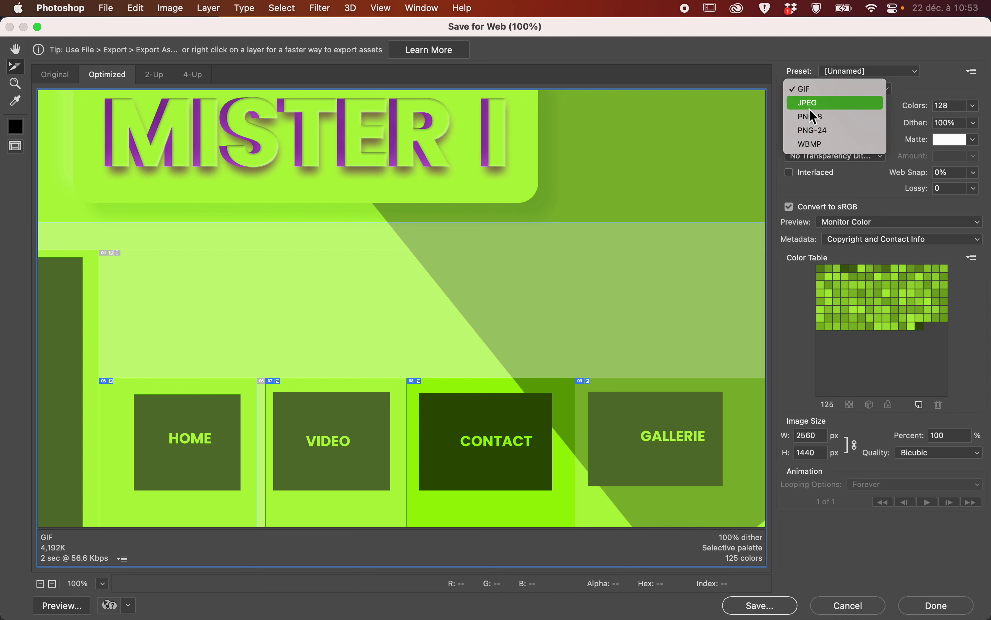
{"action": "left_click", "coordinate": [811, 115]}
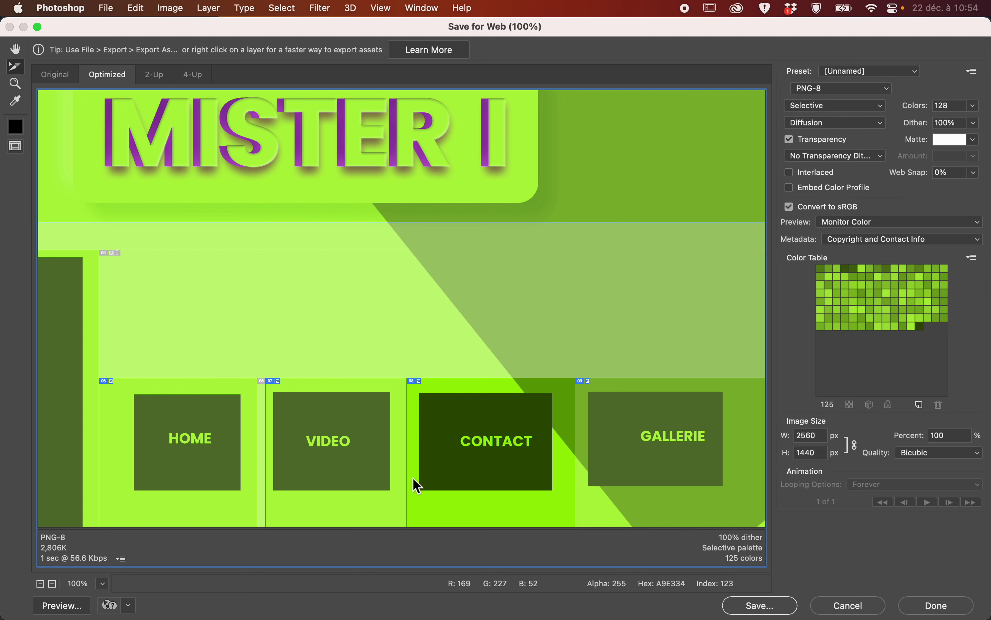
{"action": "left_click", "coordinate": [635, 458]}
{"action": "left_click", "coordinate": [810, 88]}
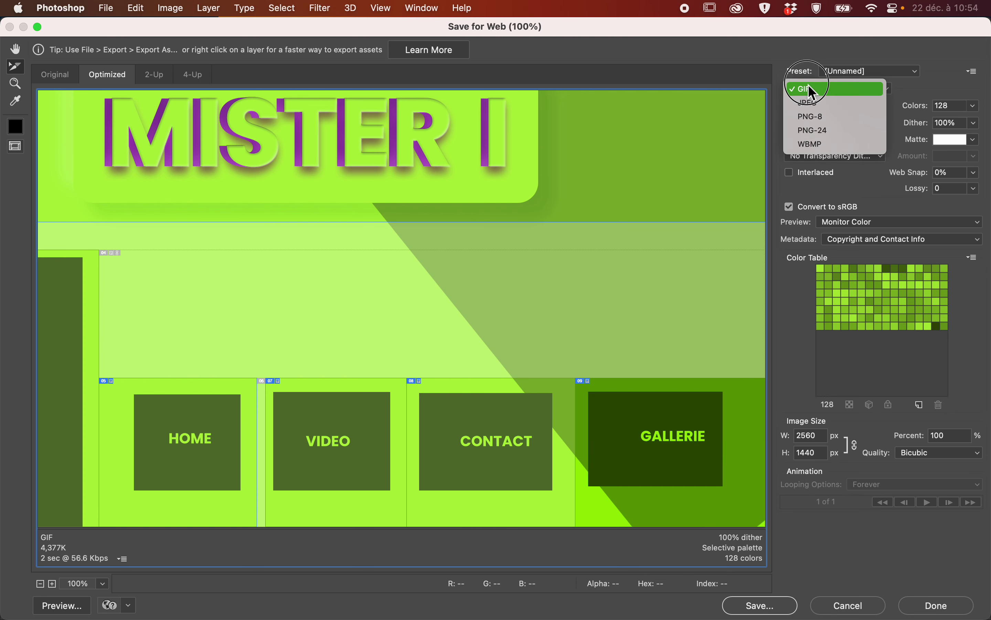
{"action": "left_click", "coordinate": [818, 119]}
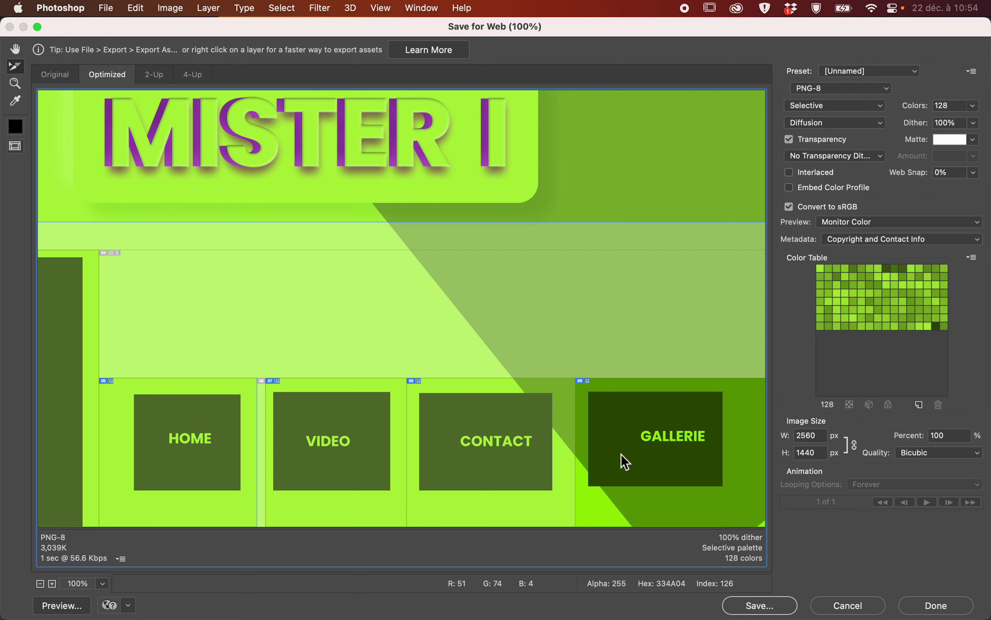
Try PNG-24 on the empty slice above the navigation buttons to compare file sizes, and return it to PNG-8.
{"action": "left_click", "coordinate": [636, 318]}
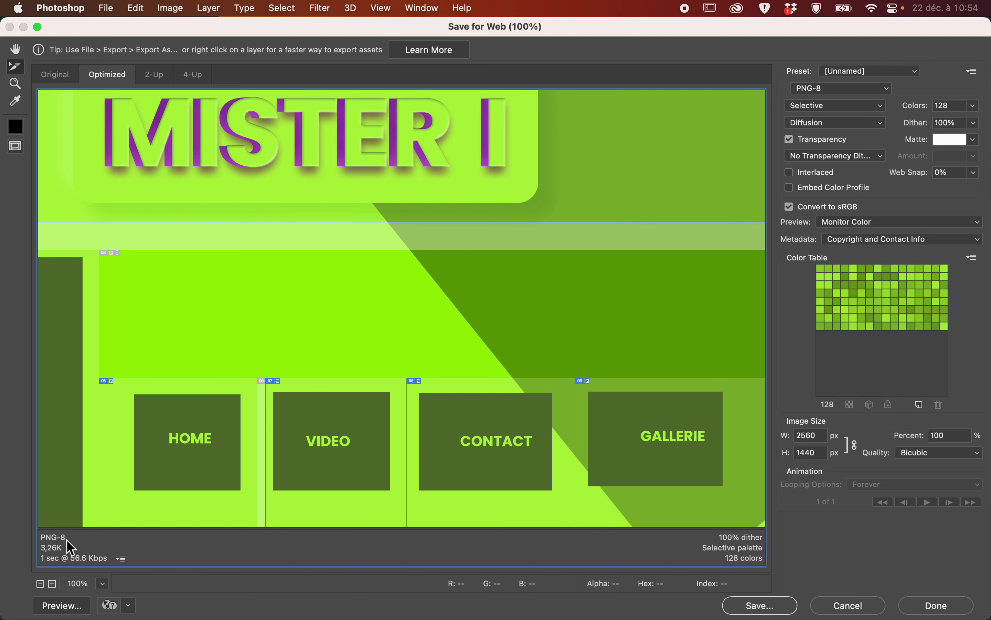
{"action": "left_click", "coordinate": [831, 90]}
{"action": "left_click", "coordinate": [838, 105]}
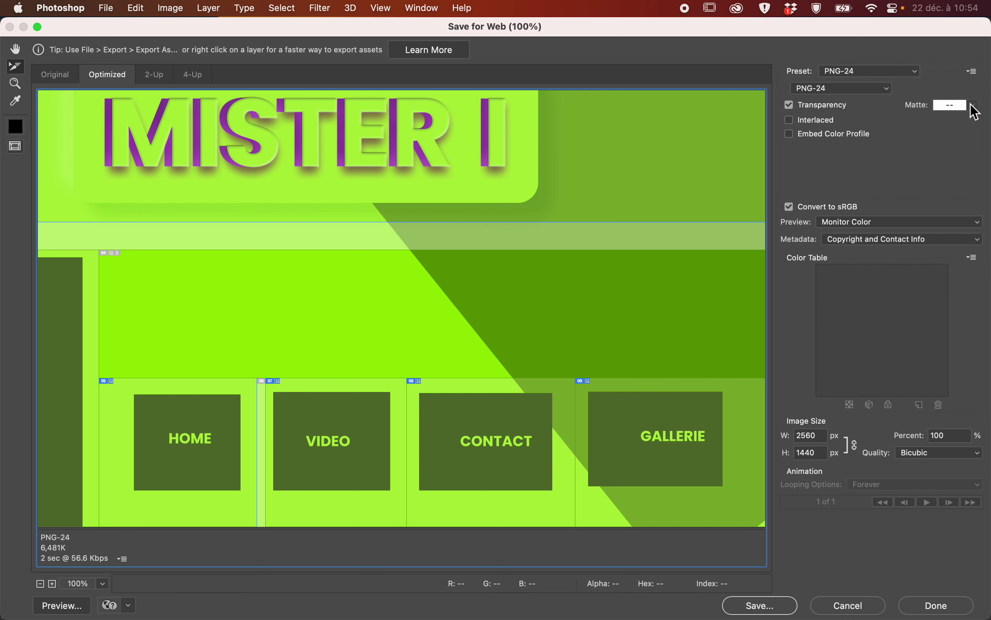
{"action": "left_click", "coordinate": [838, 90]}
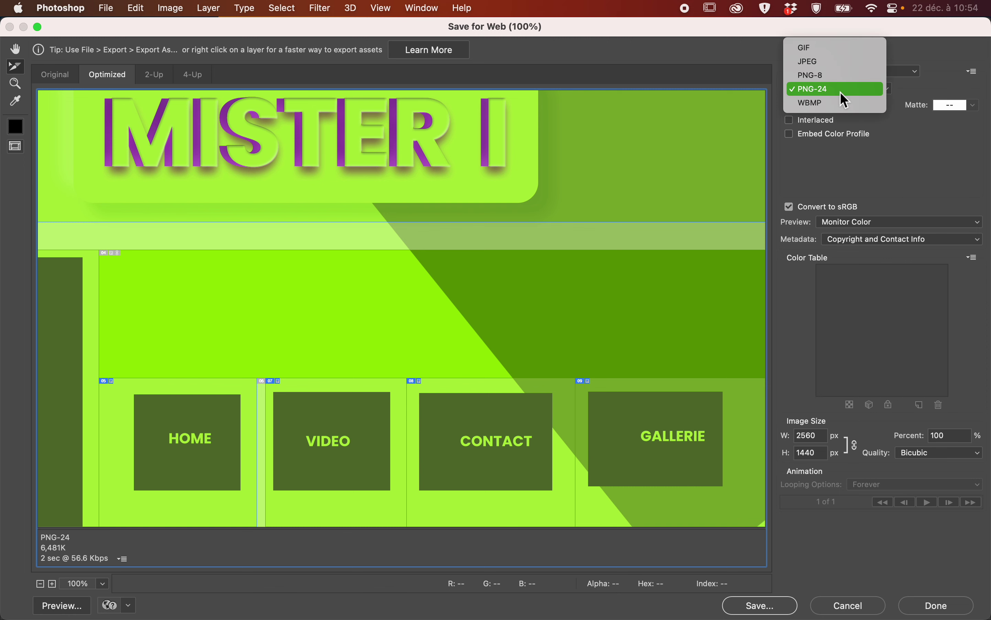
{"action": "left_click", "coordinate": [834, 78]}
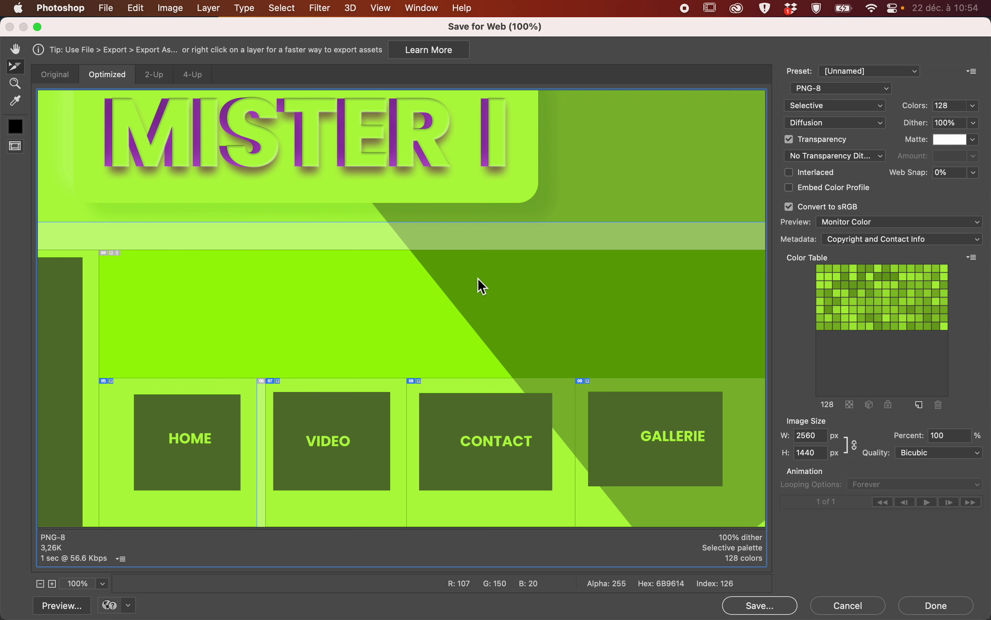
Set the Lorem Ipsum menu slice to PNG-8 and check the export formats of the title slice and the empty slices.
{"action": "scroll", "coordinate": [328, 316], "scroll_direction": "left", "scroll_amount": 5}
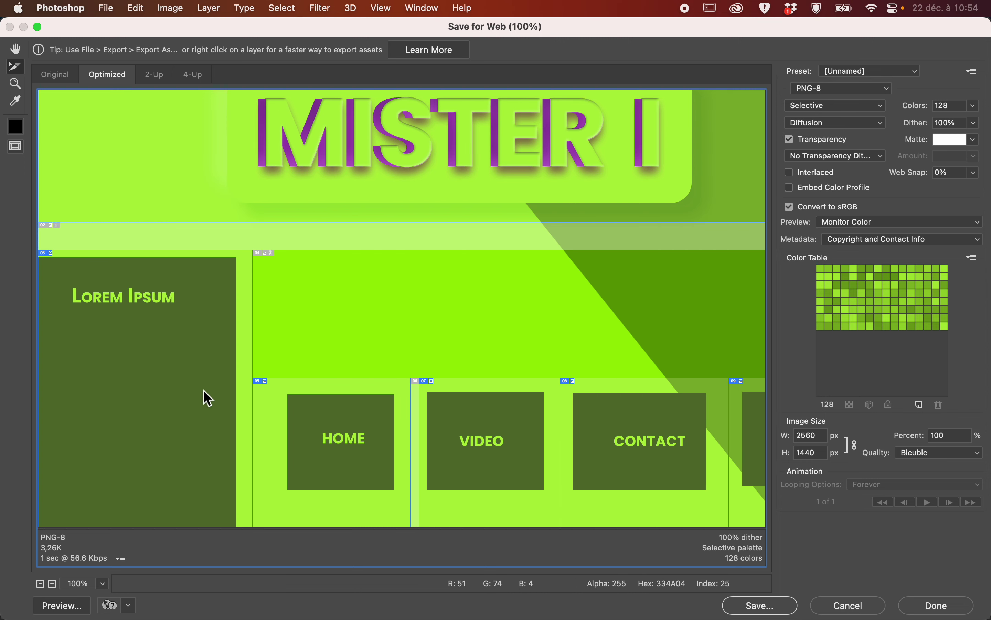
{"action": "left_click", "coordinate": [192, 396]}
{"action": "left_click", "coordinate": [876, 88]}
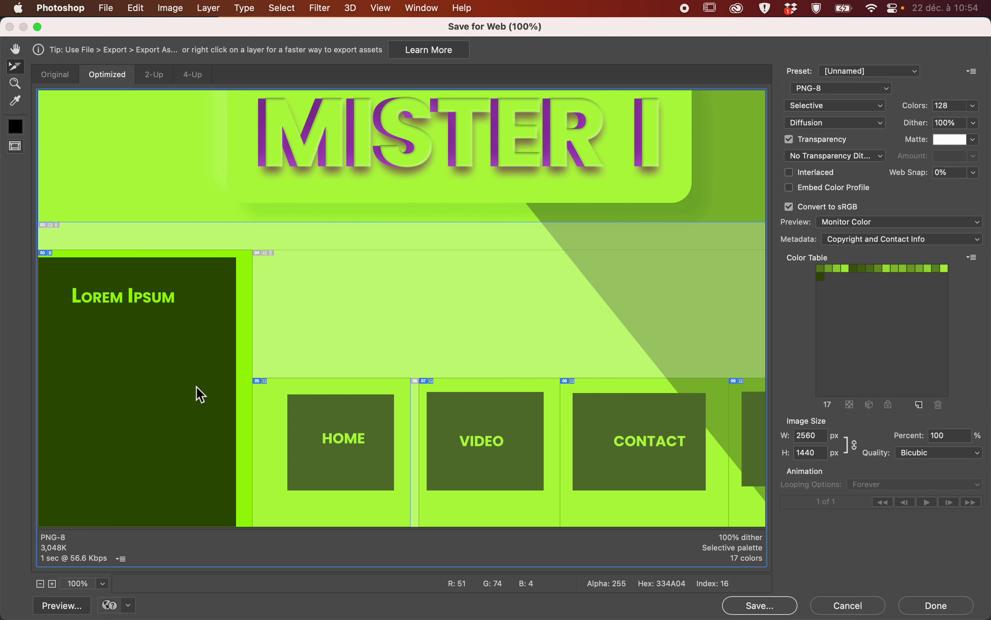
{"action": "left_click", "coordinate": [185, 209]}
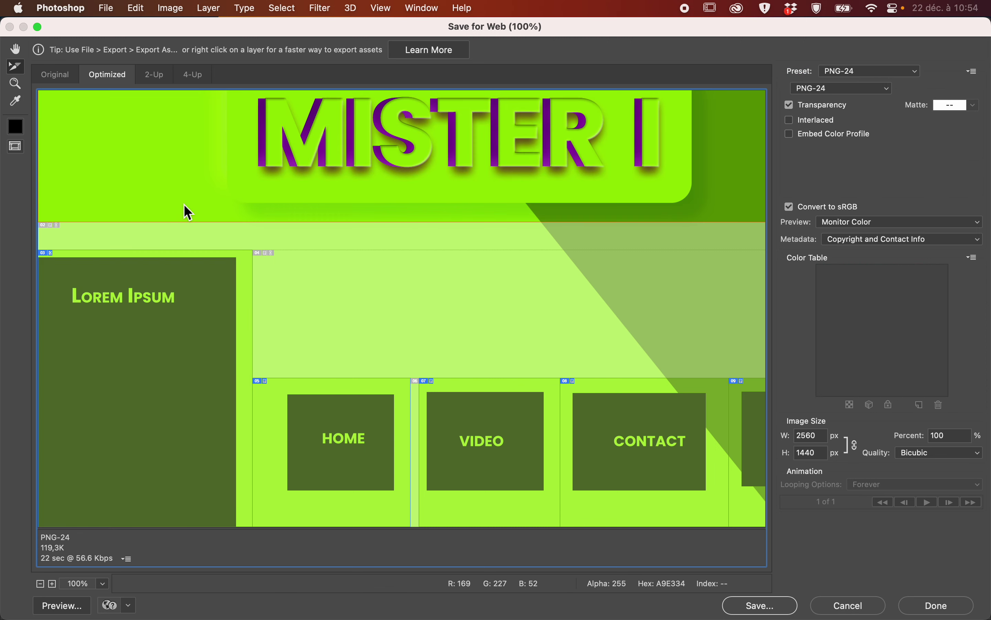
{"action": "scroll", "coordinate": [184, 207], "scroll_direction": "up", "scroll_amount": 3}
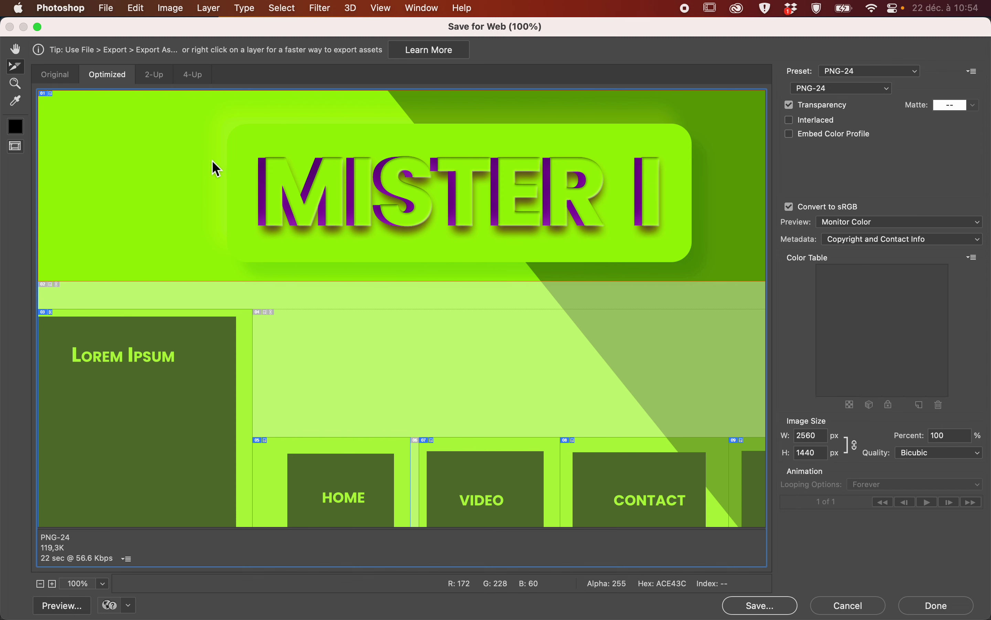
{"action": "left_click", "coordinate": [338, 297]}
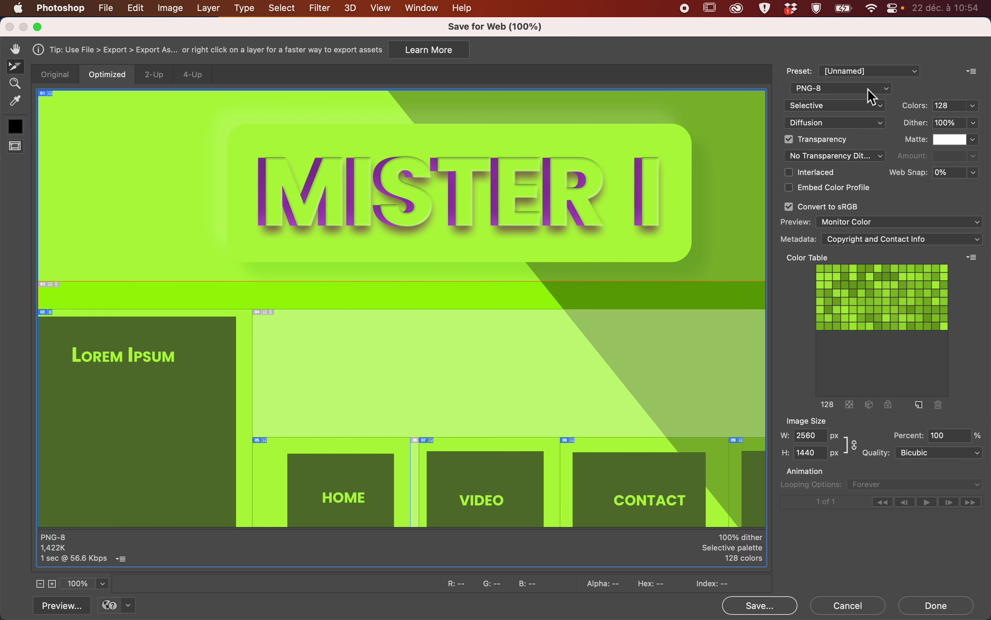
{"action": "left_click", "coordinate": [537, 393]}
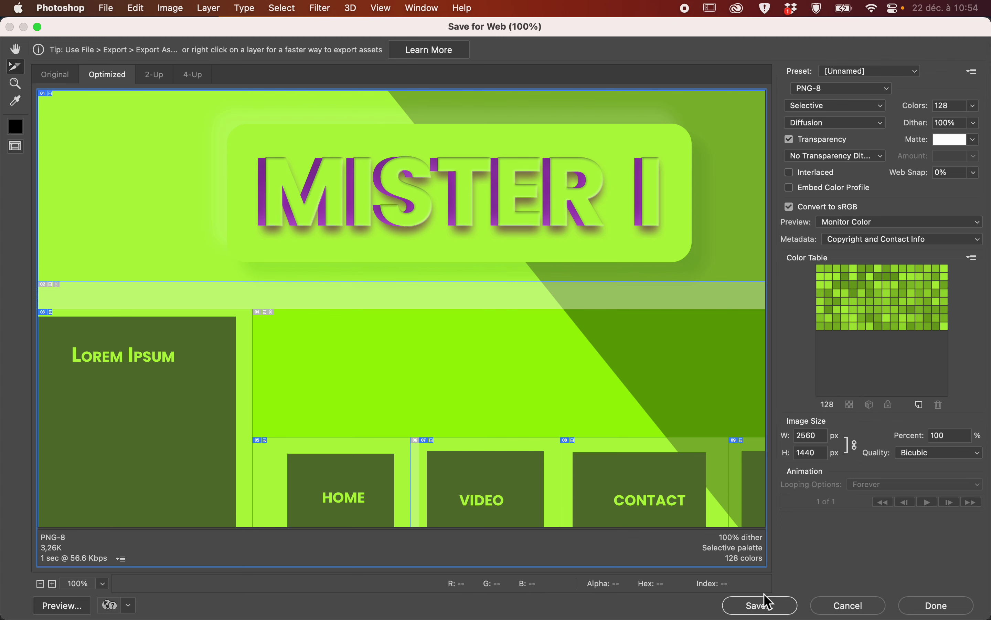
Start saving the optimized slices with the HTML and Images format and the Bureau folder as destination.
{"action": "left_click", "coordinate": [770, 609]}
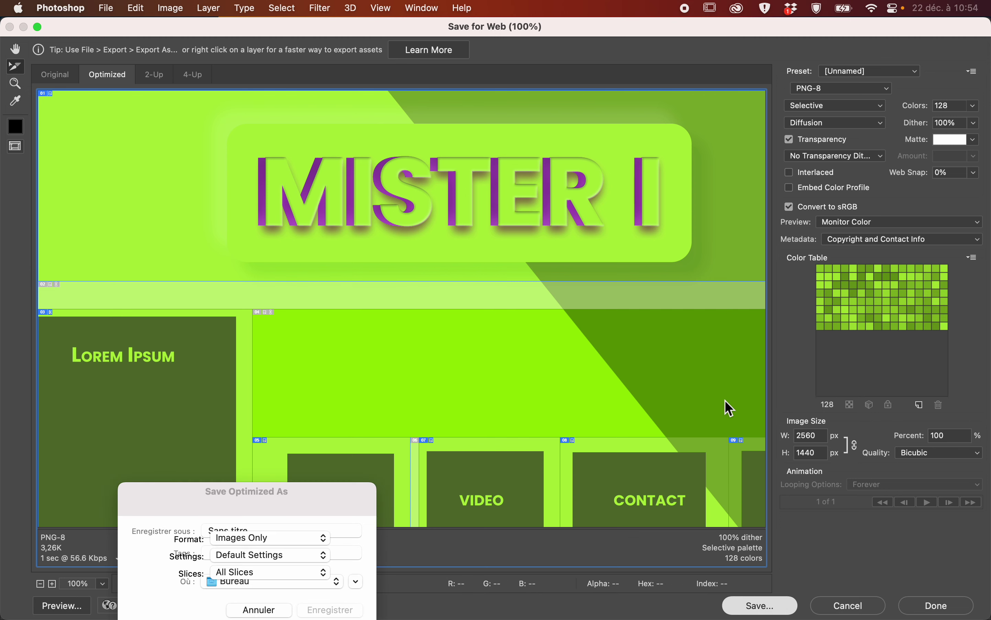
{"action": "left_click_drag", "start_coordinate": [345, 487], "coordinate": [503, 136]}
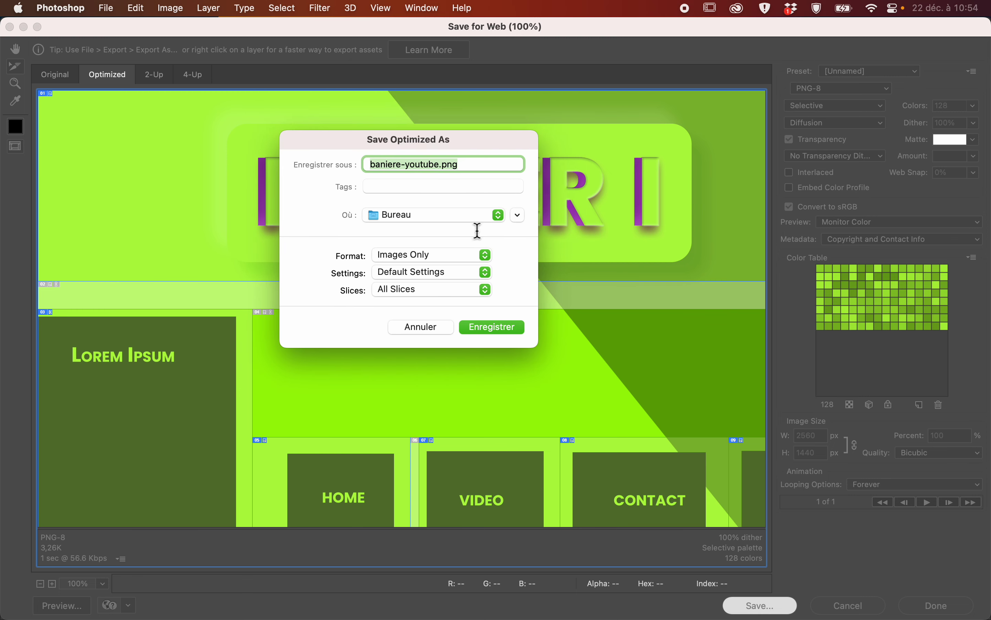
{"action": "left_click", "coordinate": [442, 256]}
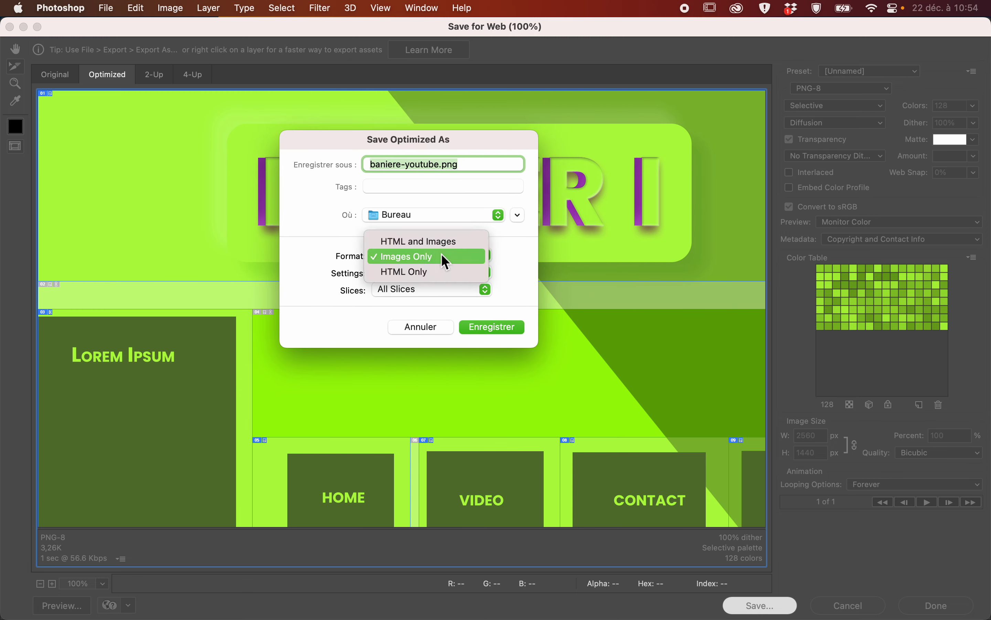
{"action": "left_click", "coordinate": [460, 245]}
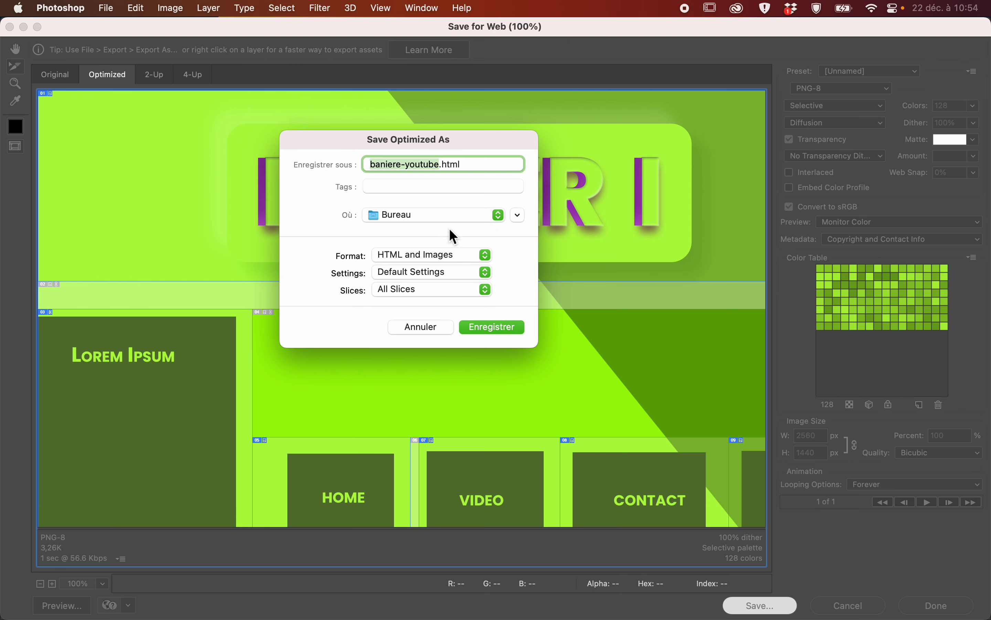
{"action": "left_click", "coordinate": [429, 213]}
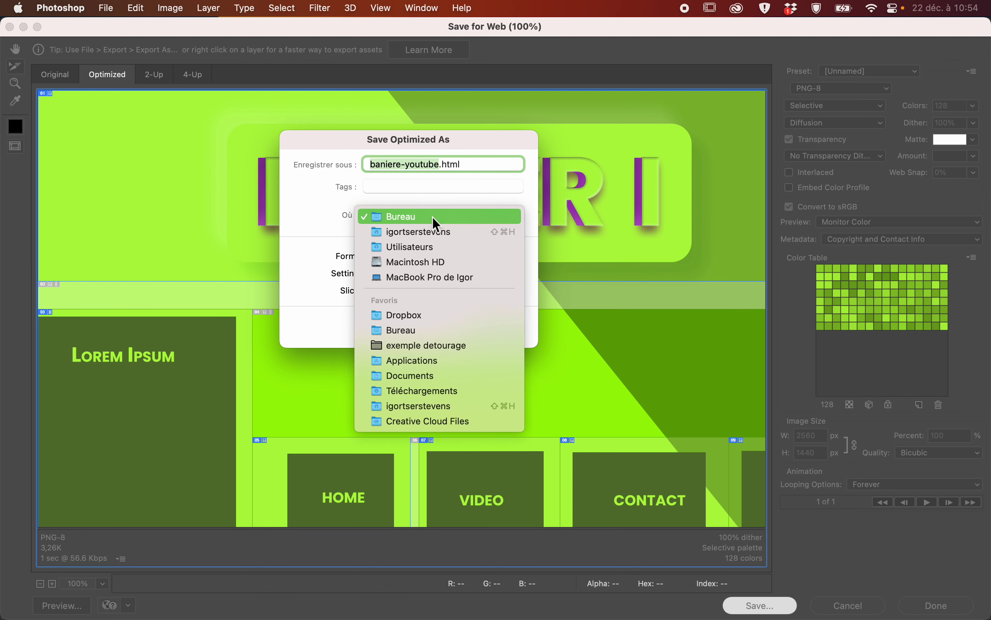
{"action": "left_click", "coordinate": [437, 220]}
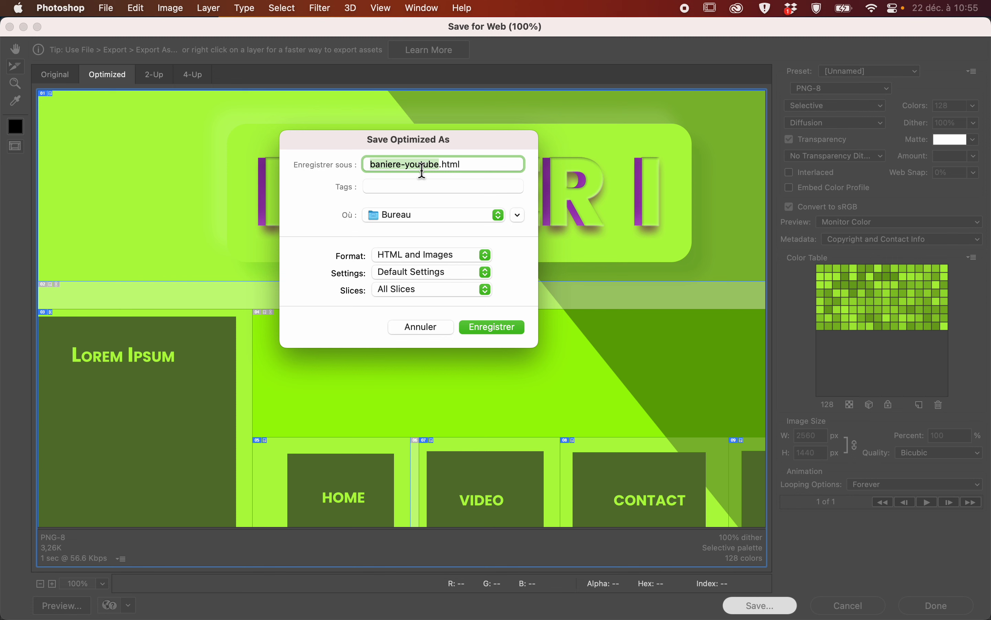
Name the export index.html and save it with all slices and the default settings.
{"action": "type", "text": "index"}
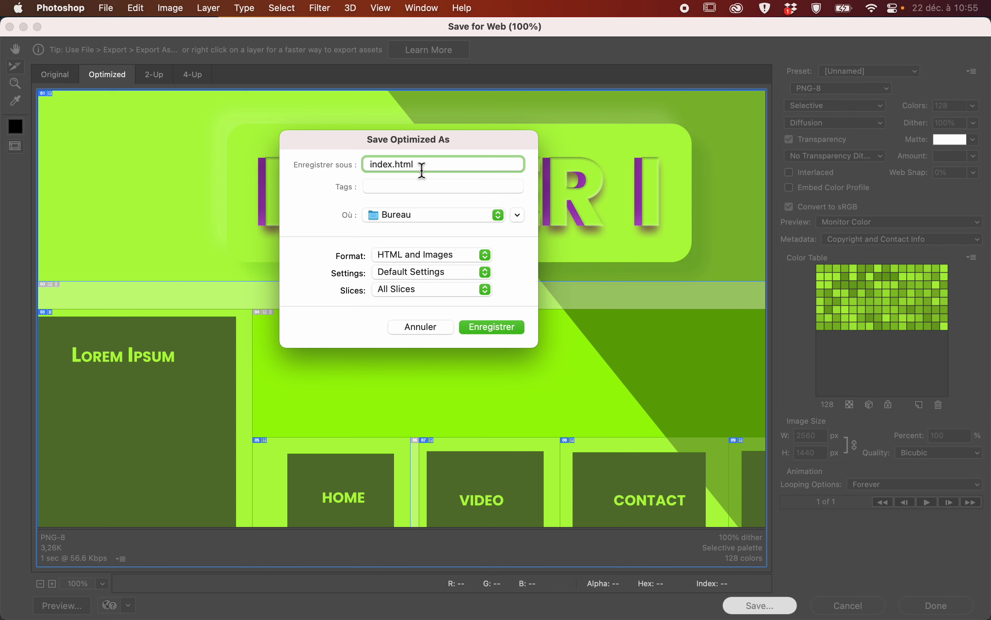
{"action": "left_click", "coordinate": [451, 294]}
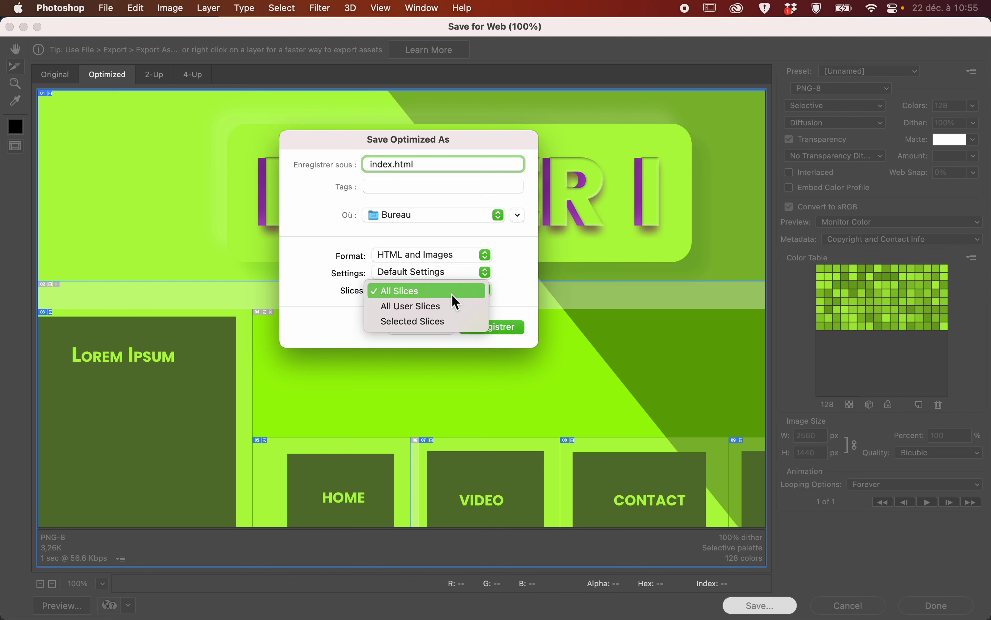
{"action": "left_click", "coordinate": [452, 295]}
{"action": "left_click", "coordinate": [445, 273]}
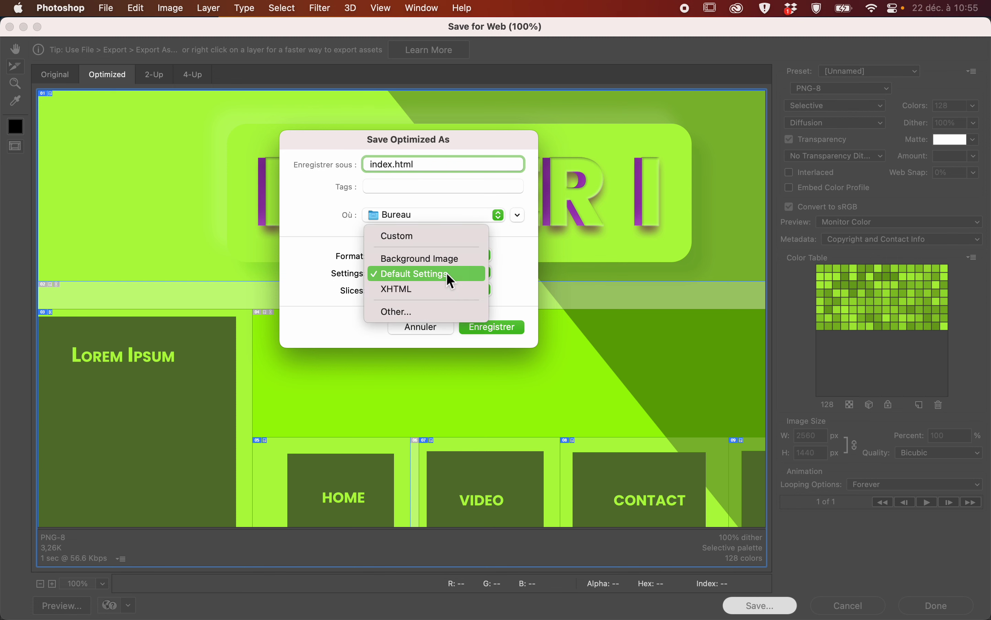
{"action": "left_click", "coordinate": [451, 281]}
{"action": "left_click", "coordinate": [501, 327]}
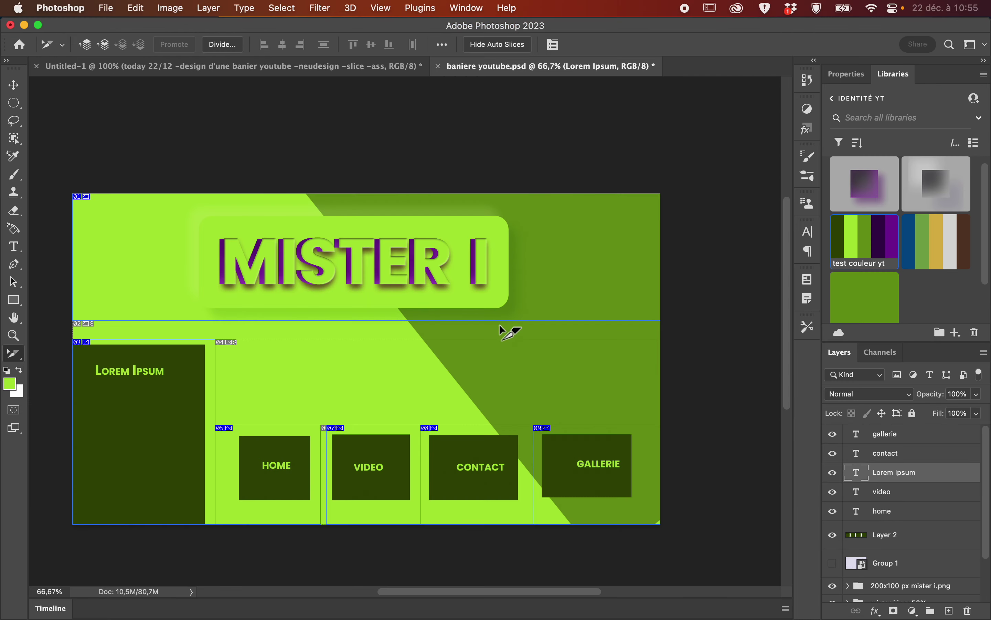
Switch to Finder, open the exported images folder on the Bureau and preview index_01.png.
{"action": "left_click", "coordinate": [146, 586]}
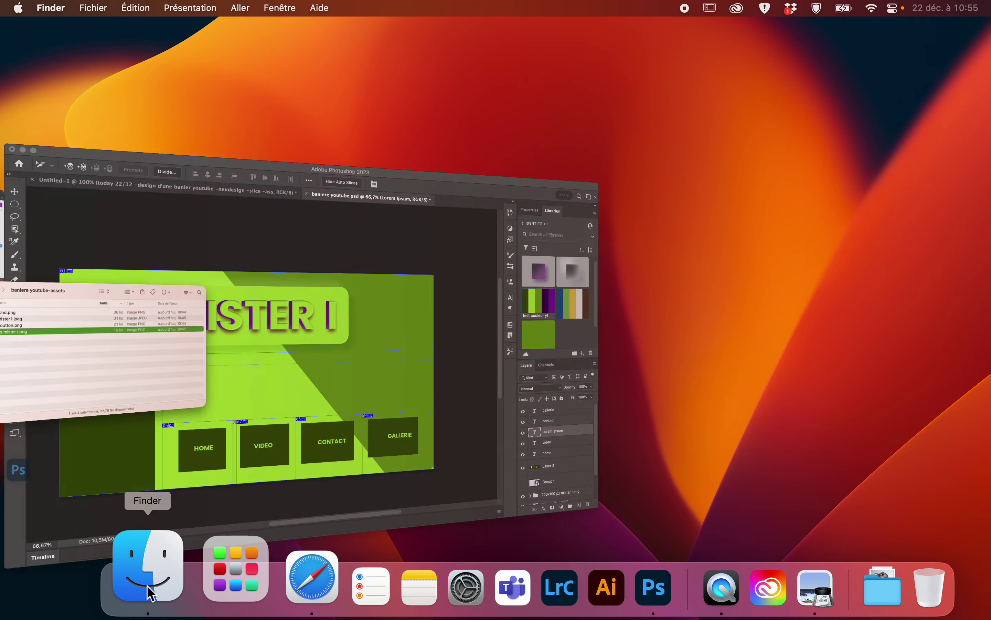
{"action": "left_click", "coordinate": [176, 181]}
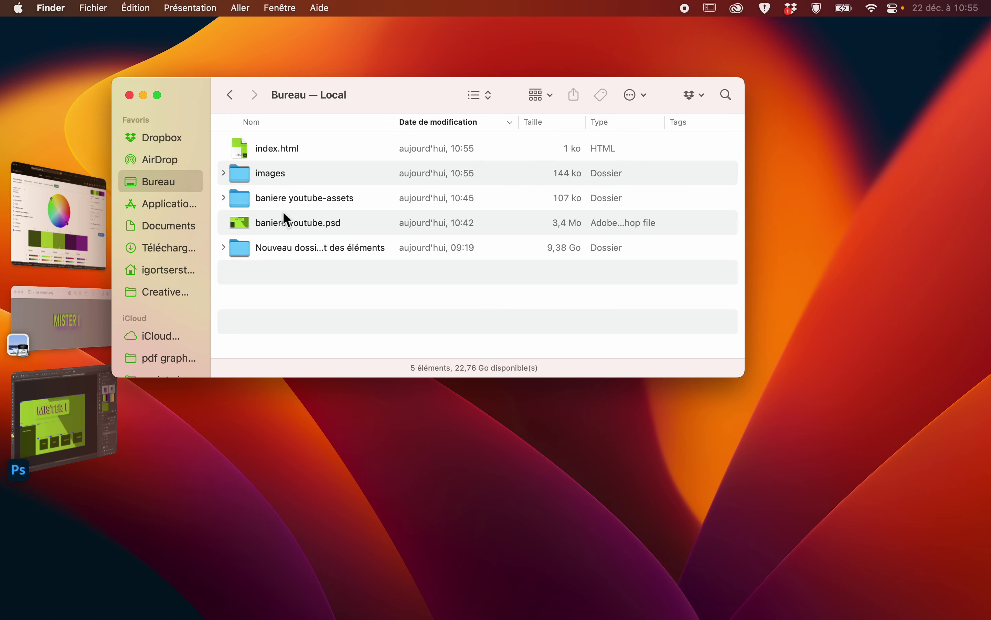
{"action": "double_click", "coordinate": [314, 173]}
{"action": "left_click", "coordinate": [307, 142]}
{"action": "key", "text": "space"}
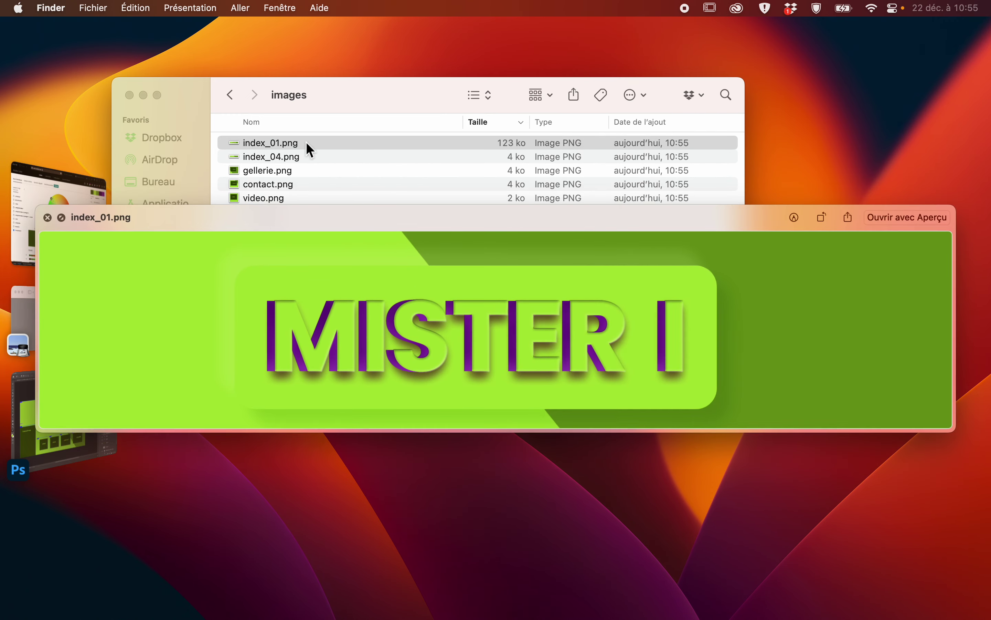
Preview the remaining exported slice images in the images folder, from index_04.png to index_06.png, and close the preview at contact.png.
{"action": "key", "text": "Down"}
{"action": "key", "text": "Down"}
{"action": "key", "text": "Down"}
{"action": "key", "text": "Down"}
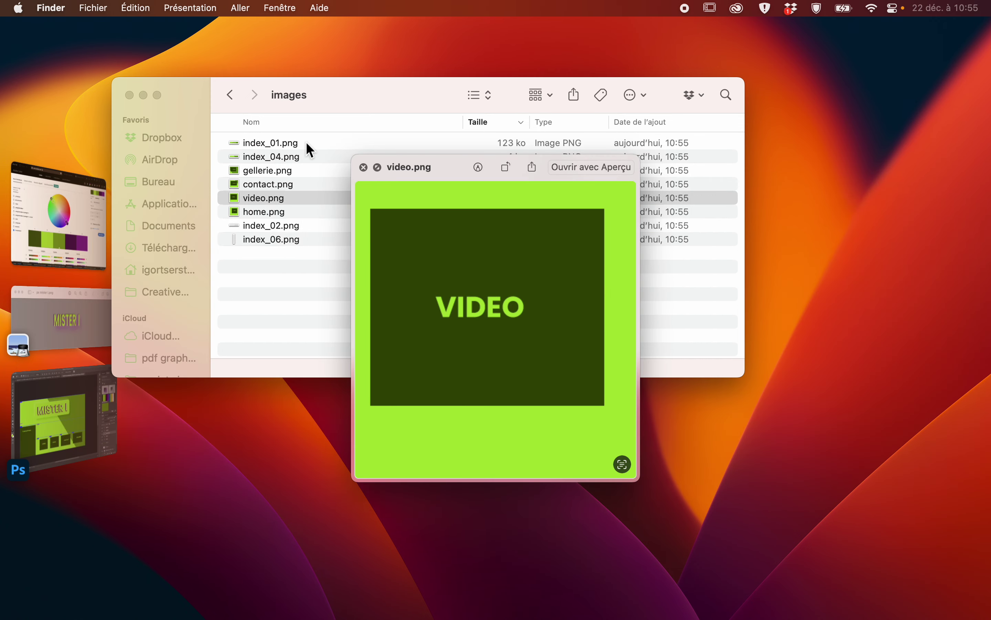
{"action": "key", "text": "Down"}
{"action": "key", "text": "Down"}
{"action": "key", "text": "Down"}
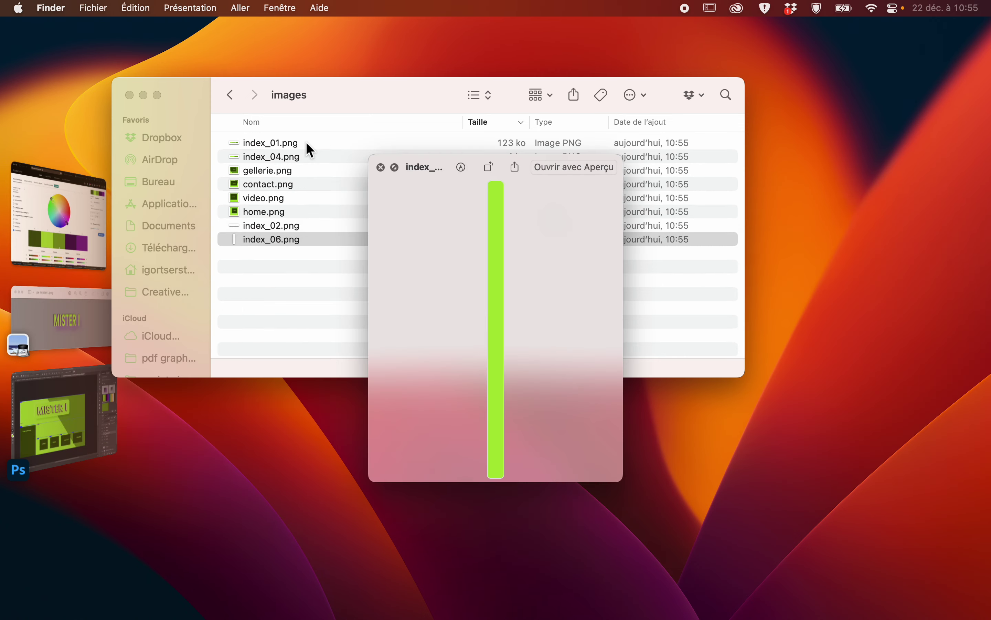
{"action": "key", "text": "Up"}
{"action": "key", "text": "Up"}
{"action": "key", "text": "Up"}
{"action": "key", "text": "Up"}
{"action": "key", "text": "space"}
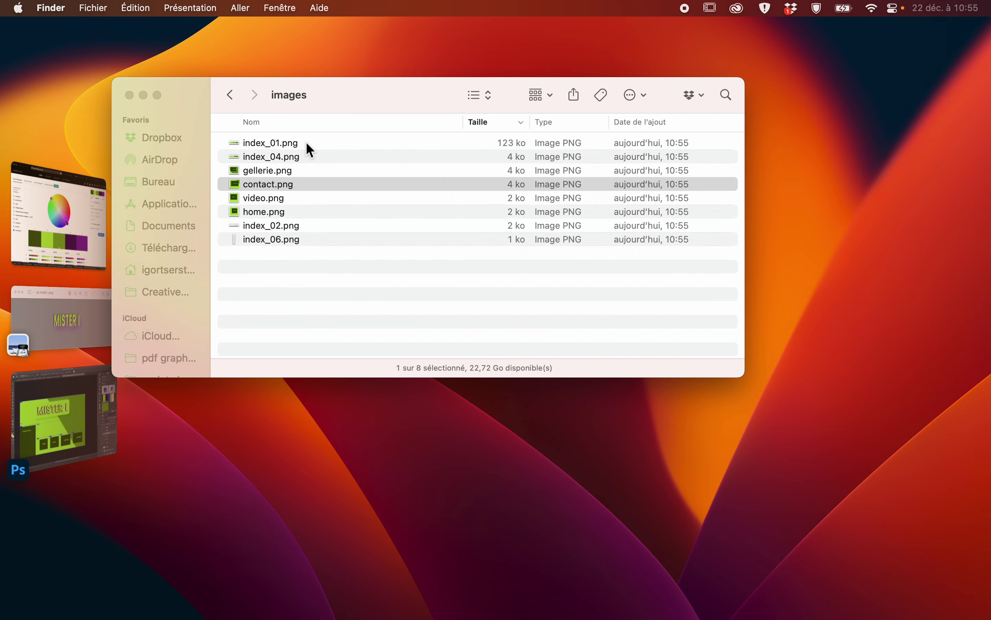
Go back to the Bureau folder, open index.html in Safari at full screen and test the CONTACT slice on the page.
{"action": "key", "text": "super+Up"}
{"action": "left_click", "coordinate": [299, 147]}
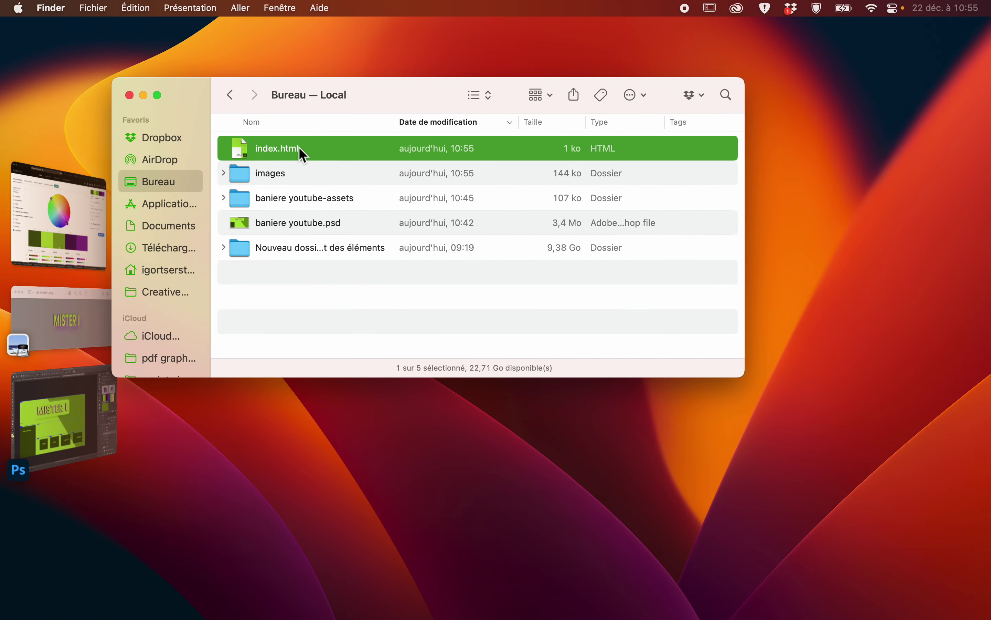
{"action": "double_click", "coordinate": [299, 147]}
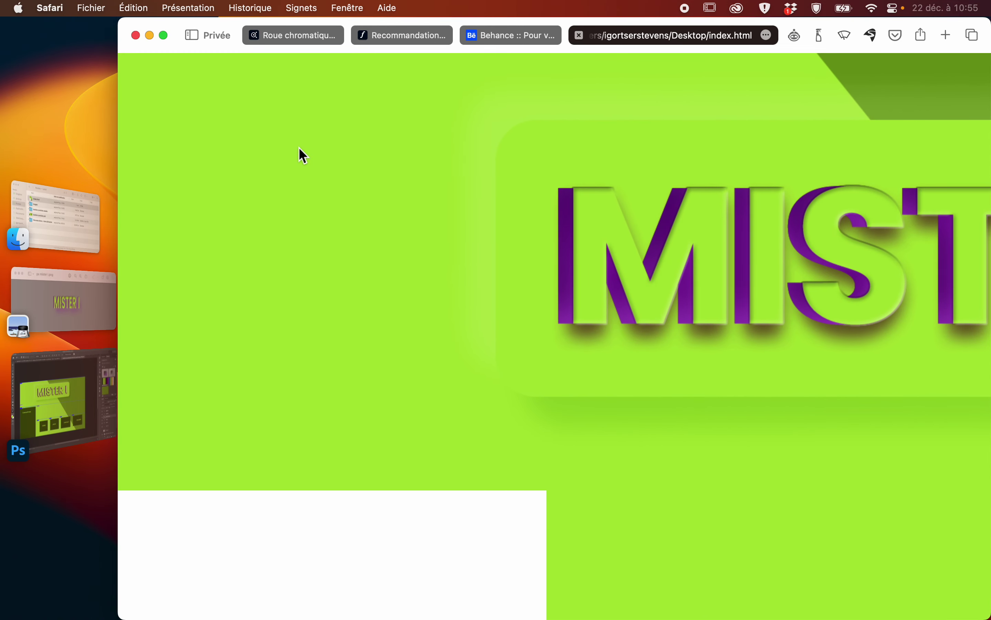
{"action": "left_click", "coordinate": [165, 36]}
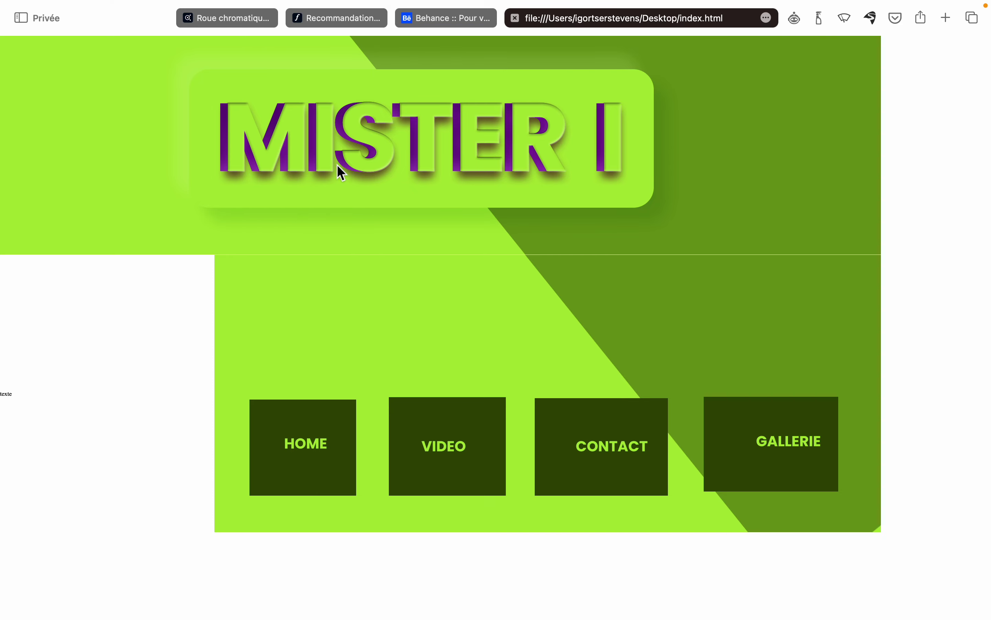
{"action": "left_click", "coordinate": [655, 470]}
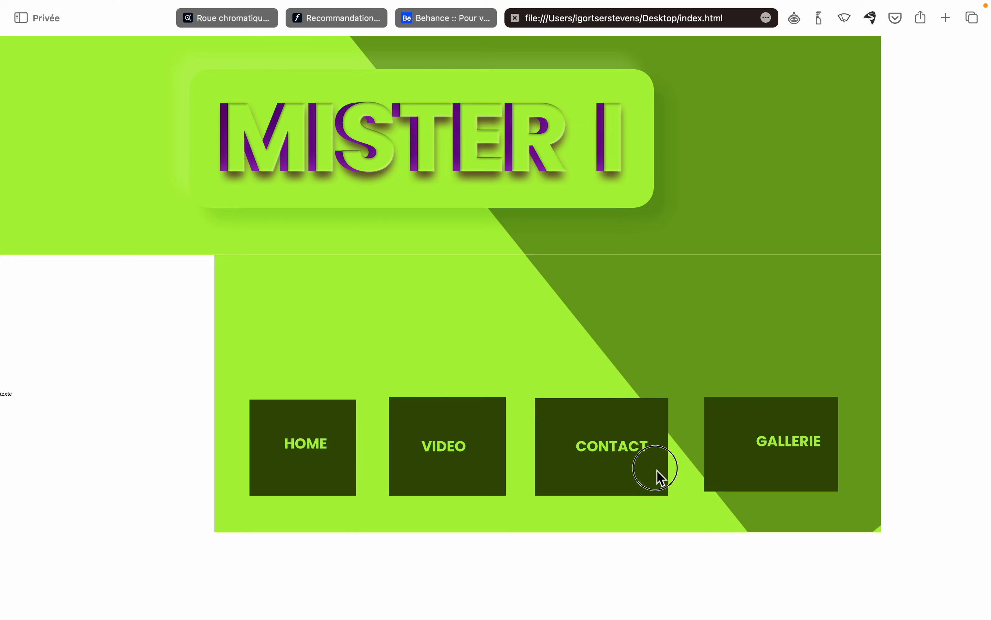